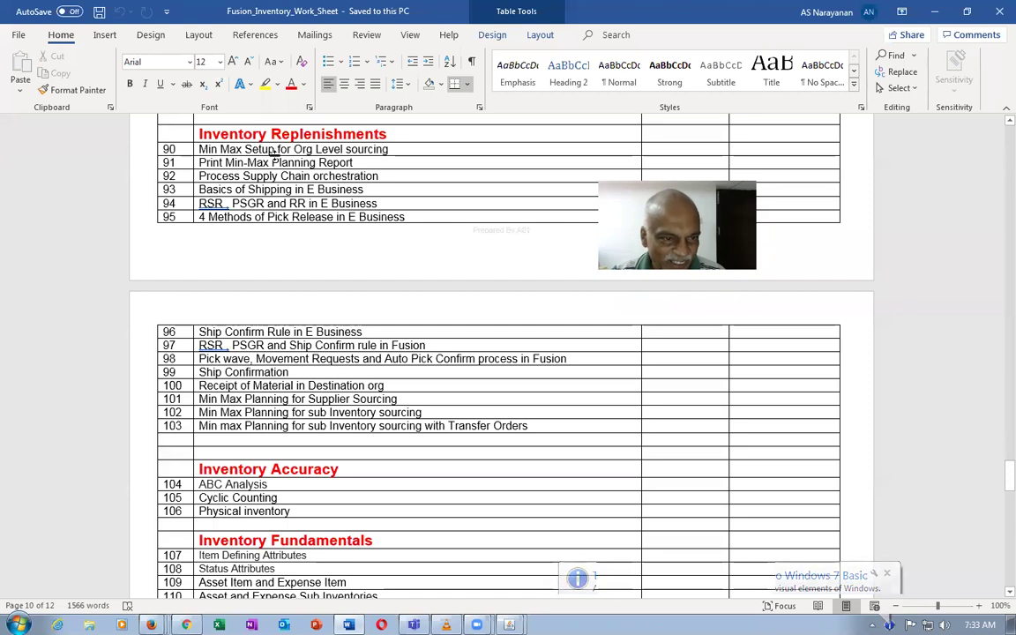
Highlight 'Min Max Planning for Supplier Sourcing' in Word, then expand Product Management in Oracle Fusion.
{"action": "left_click_drag", "start_coordinate": [275, 149], "coordinate": [311, 412]}
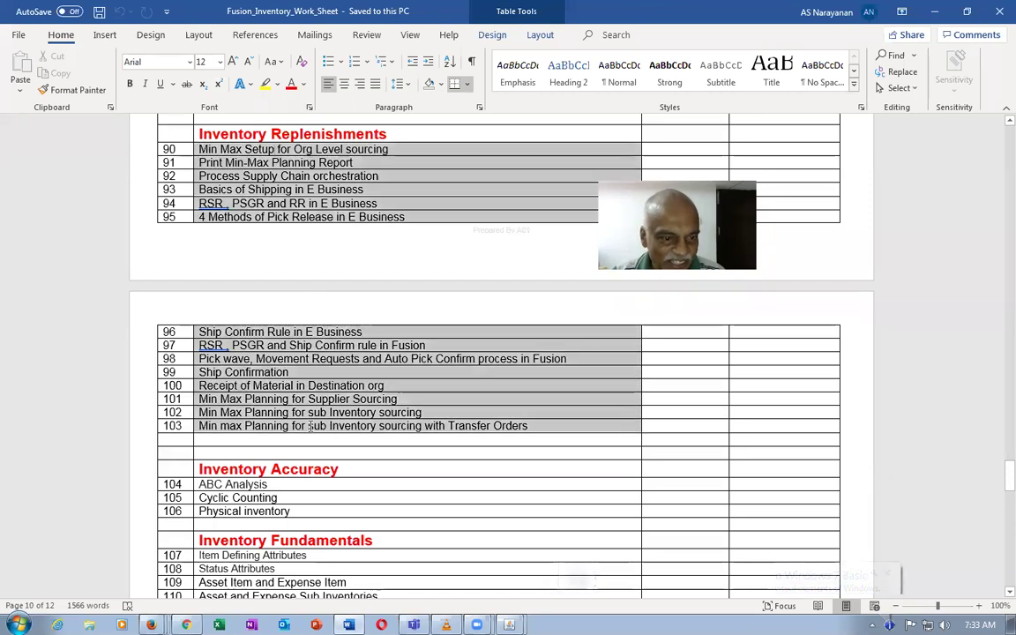
{"action": "left_click", "coordinate": [328, 427]}
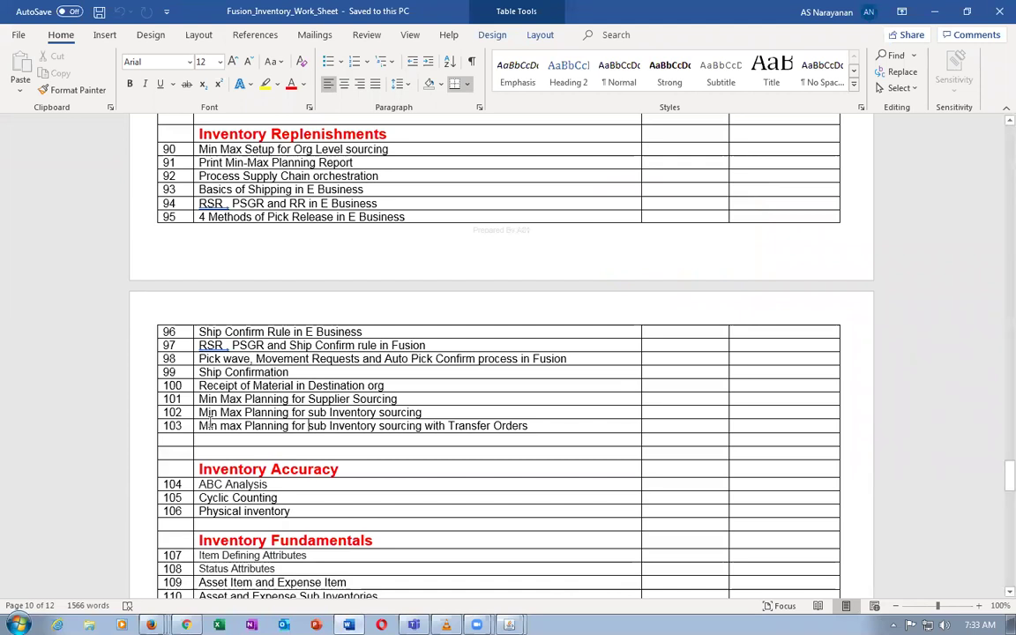
{"action": "left_click_drag", "start_coordinate": [200, 412], "coordinate": [394, 410]}
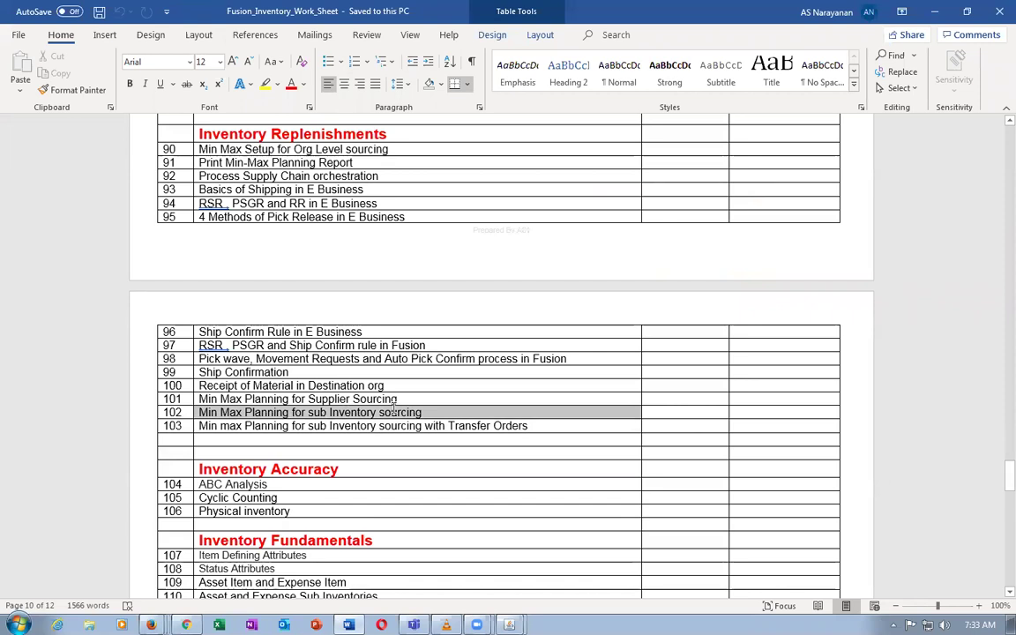
{"action": "left_click", "coordinate": [251, 150]}
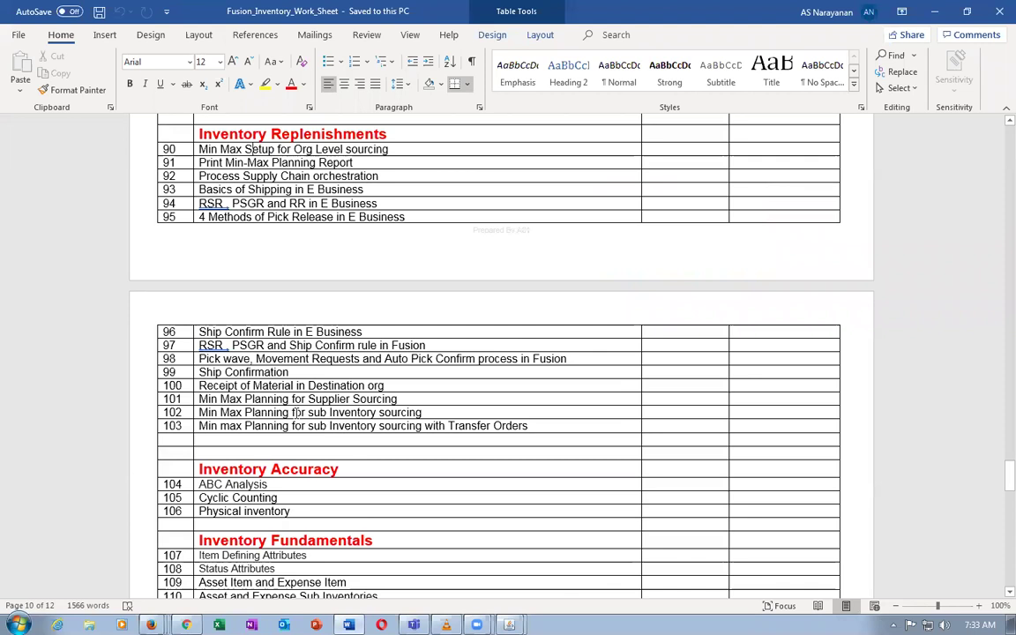
{"action": "left_click_drag", "start_coordinate": [197, 399], "coordinate": [375, 404]}
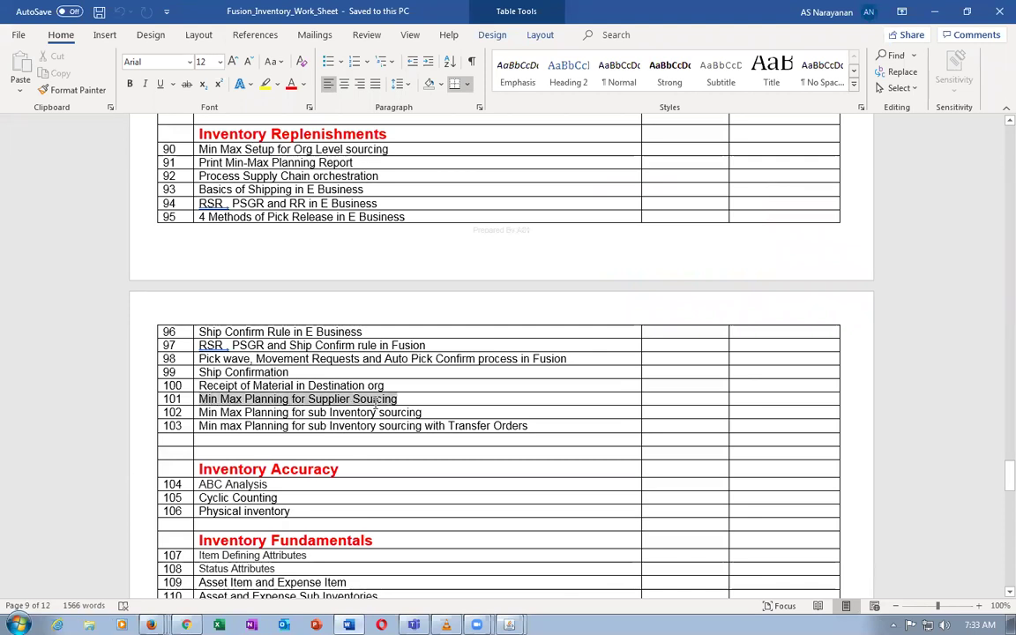
{"action": "left_click_drag", "start_coordinate": [374, 404], "coordinate": [372, 408]}
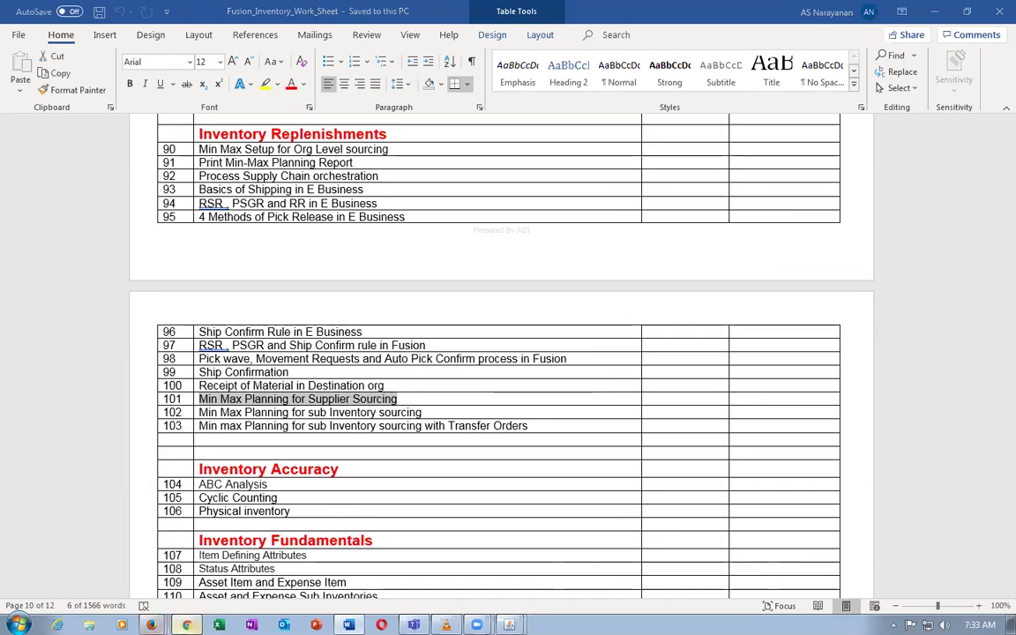
{"action": "key", "text": "alt+Tab"}
{"action": "left_click", "coordinate": [794, 207]}
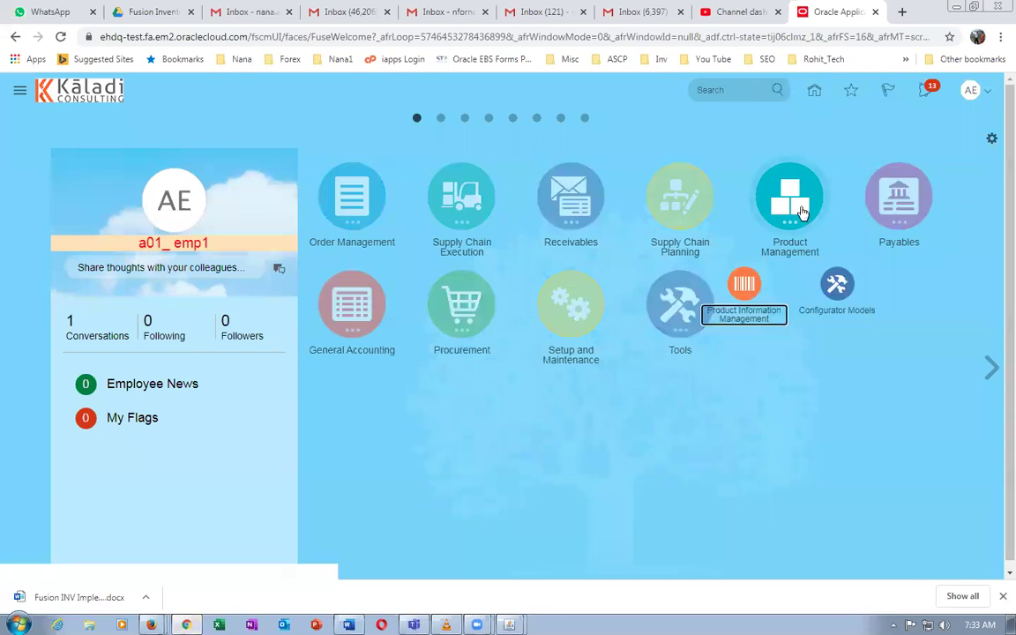
Create a new item in organization M200 with Root Item Class and begin naming it.
{"action": "left_click", "coordinate": [743, 285]}
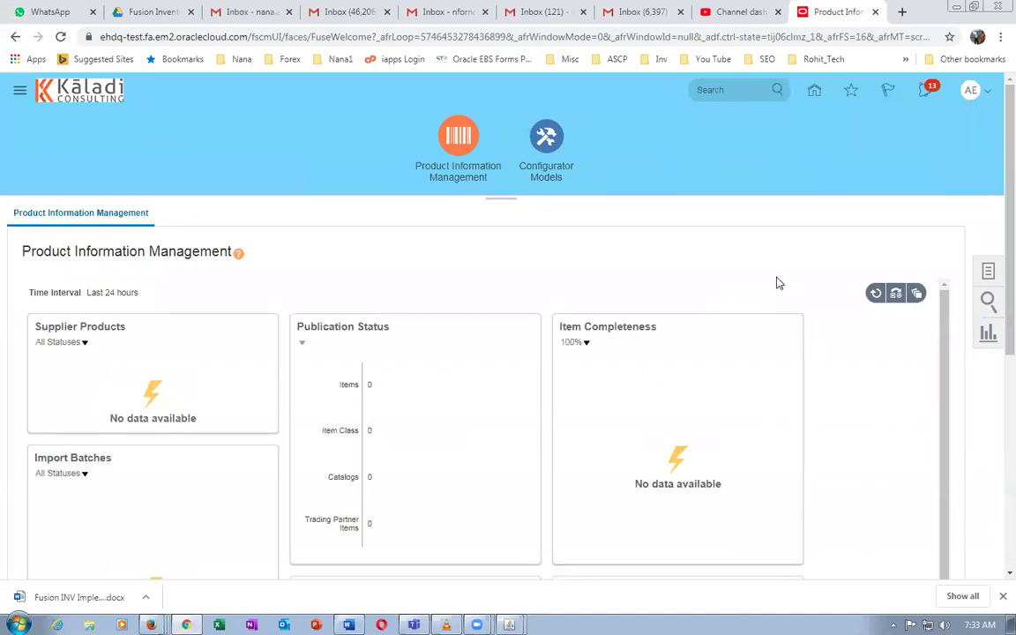
{"action": "left_click", "coordinate": [988, 274]}
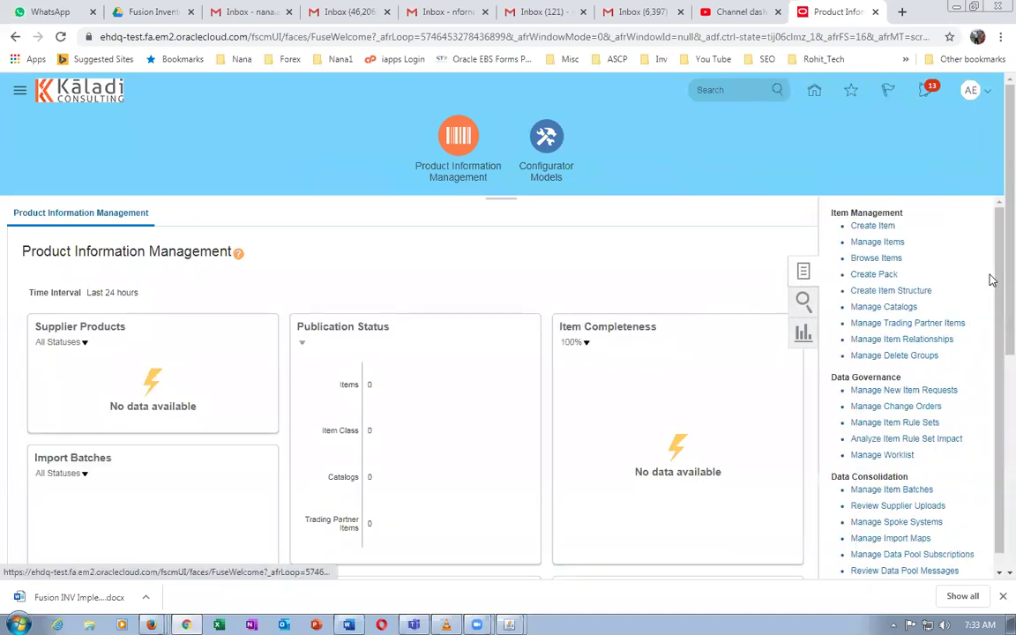
{"action": "left_click", "coordinate": [845, 226]}
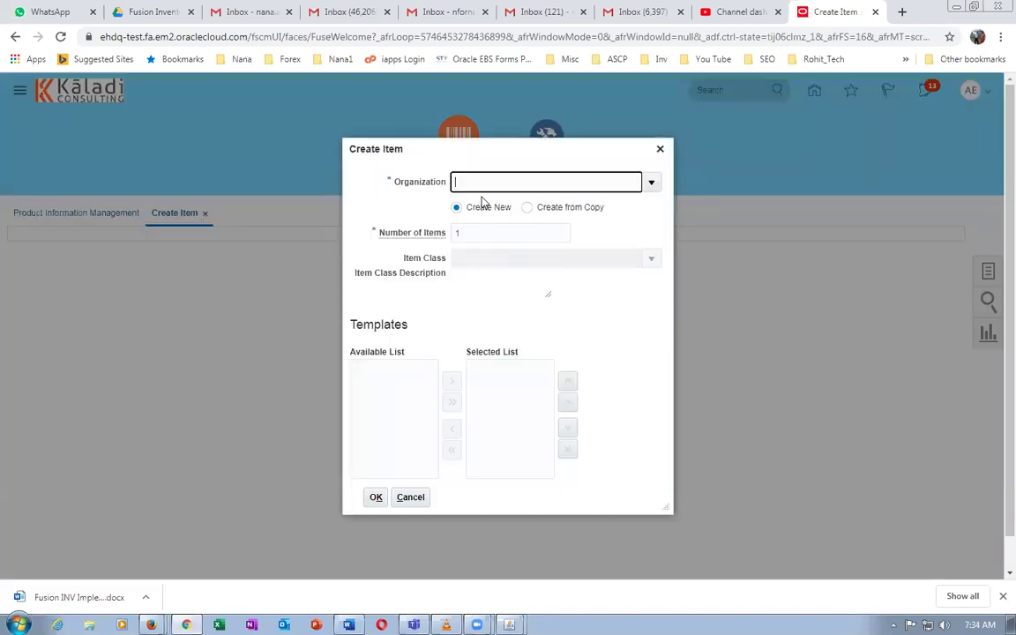
{"action": "type", "text": "m20"}
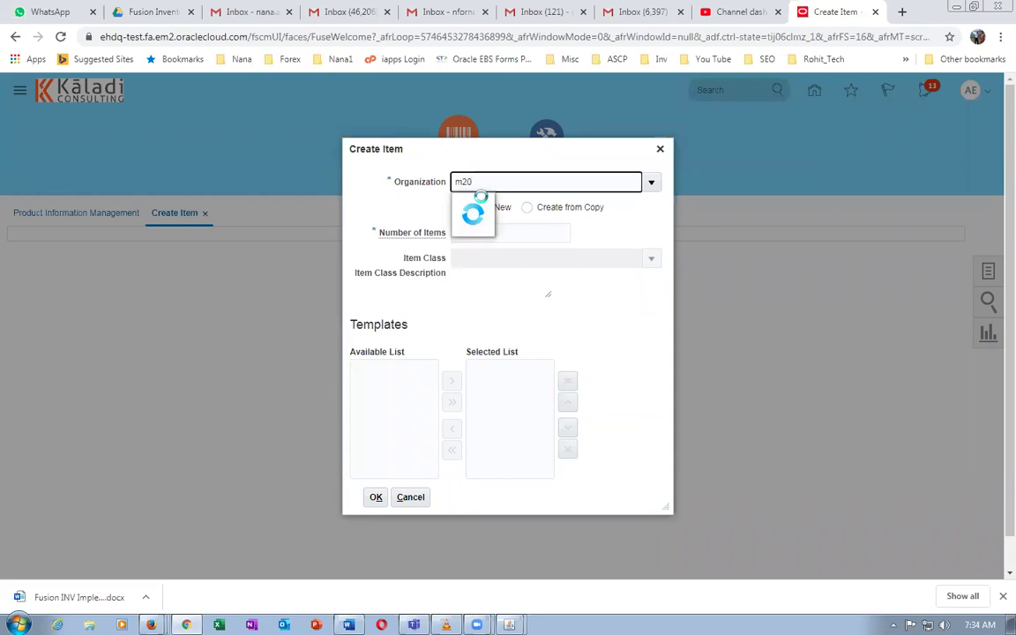
{"action": "type", "text": "0"}
{"action": "left_click", "coordinate": [507, 258]}
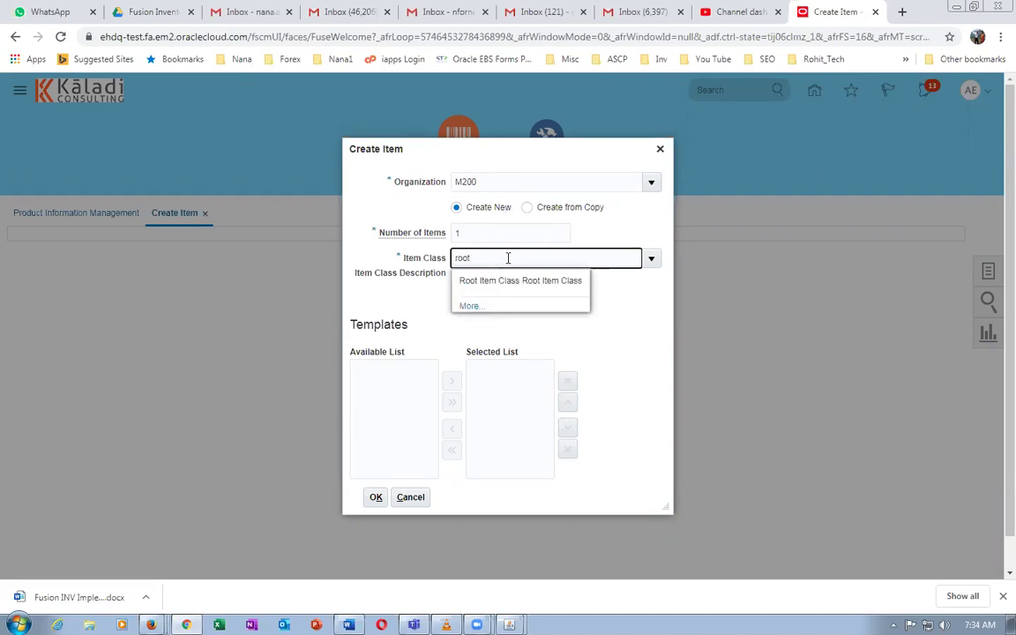
{"action": "left_click", "coordinate": [472, 281]}
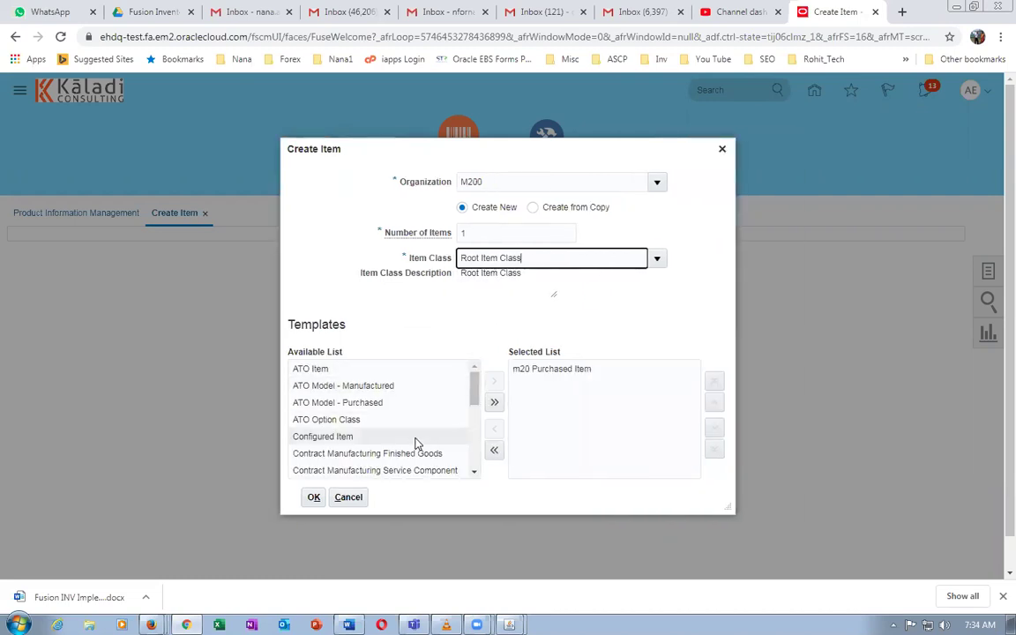
{"action": "left_click", "coordinate": [313, 496]}
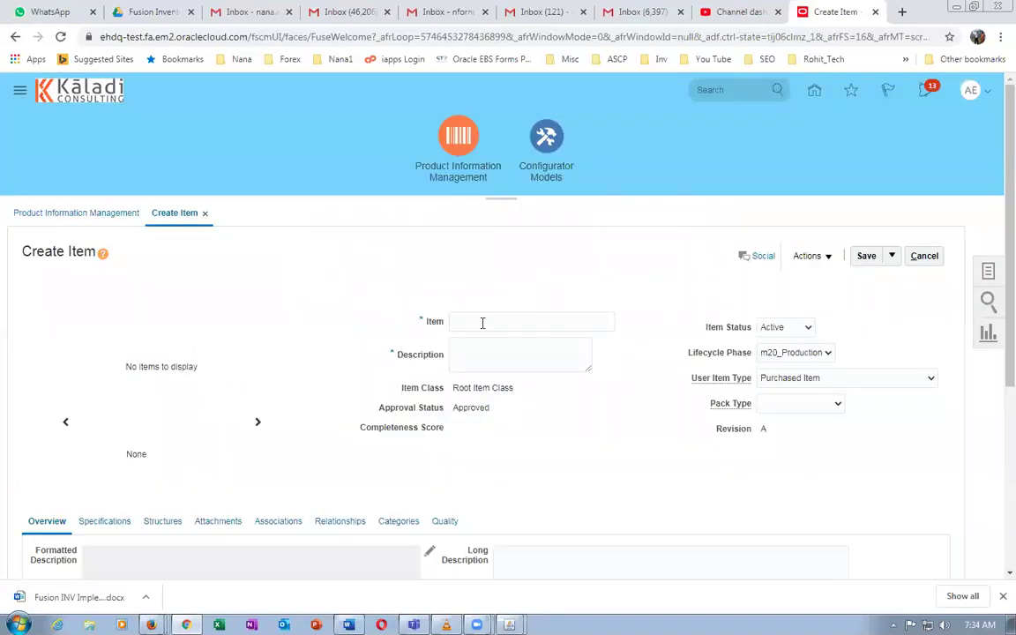
{"action": "left_click", "coordinate": [482, 323]}
Enter item name m20_min_max-supplier_level and description 'Supplier level sourcing'.
{"action": "type", "text": "m20_min_max-supplier_level"}
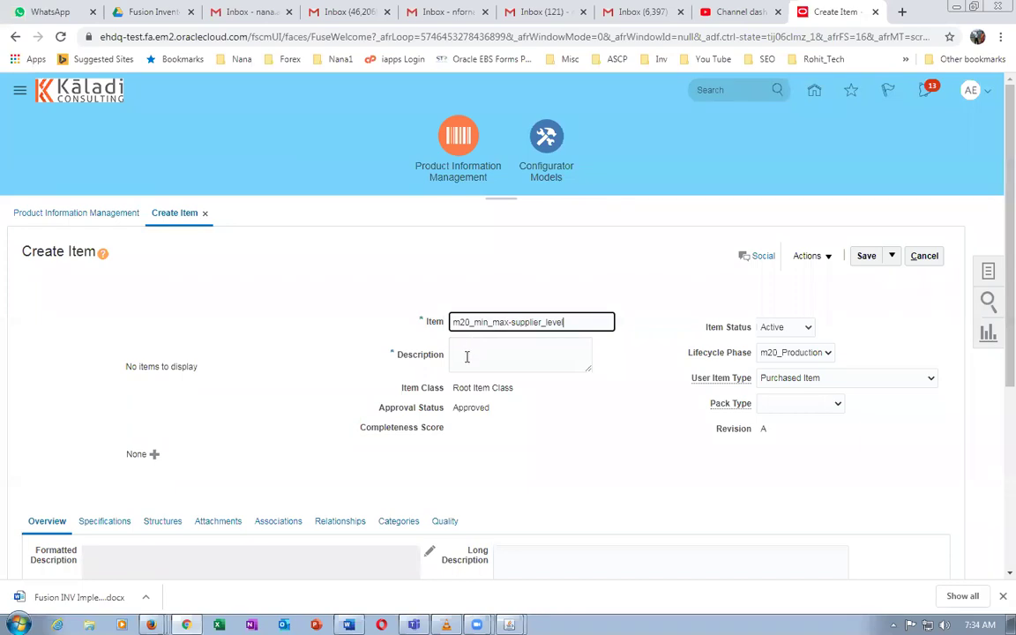
{"action": "left_click", "coordinate": [500, 352]}
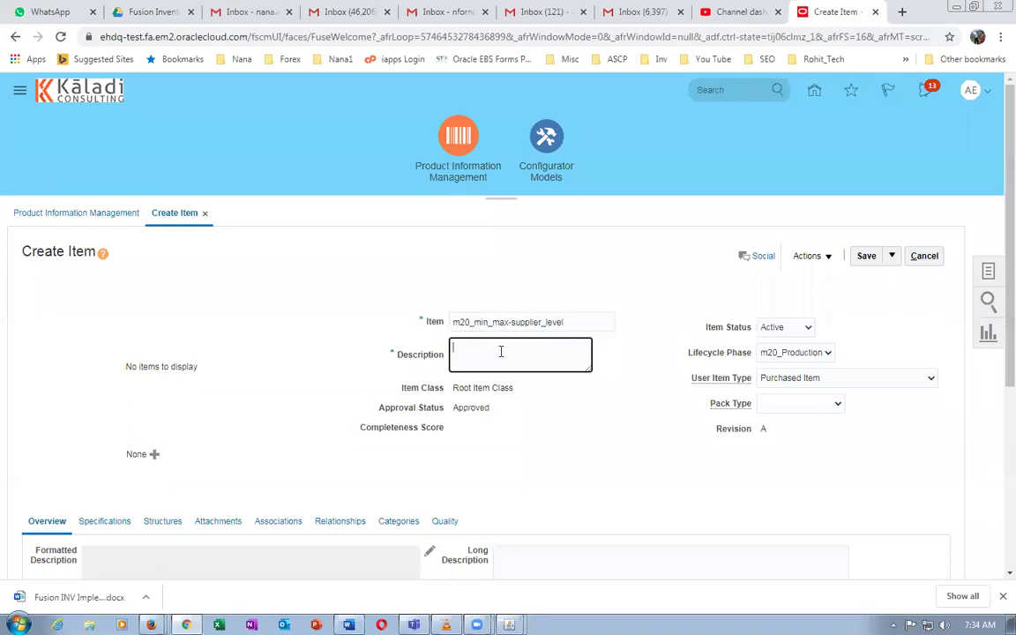
{"action": "type", "text": "Supplier level sourcing"}
{"action": "scroll", "coordinate": [256, 375], "scroll_direction": "down", "scroll_amount": 2}
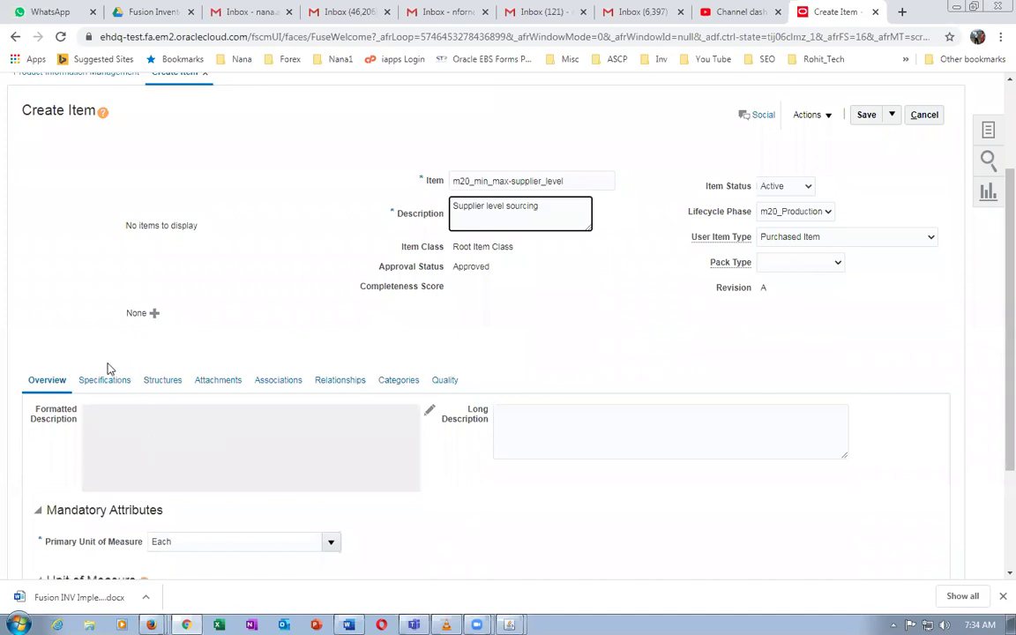
{"action": "left_click", "coordinate": [109, 384]}
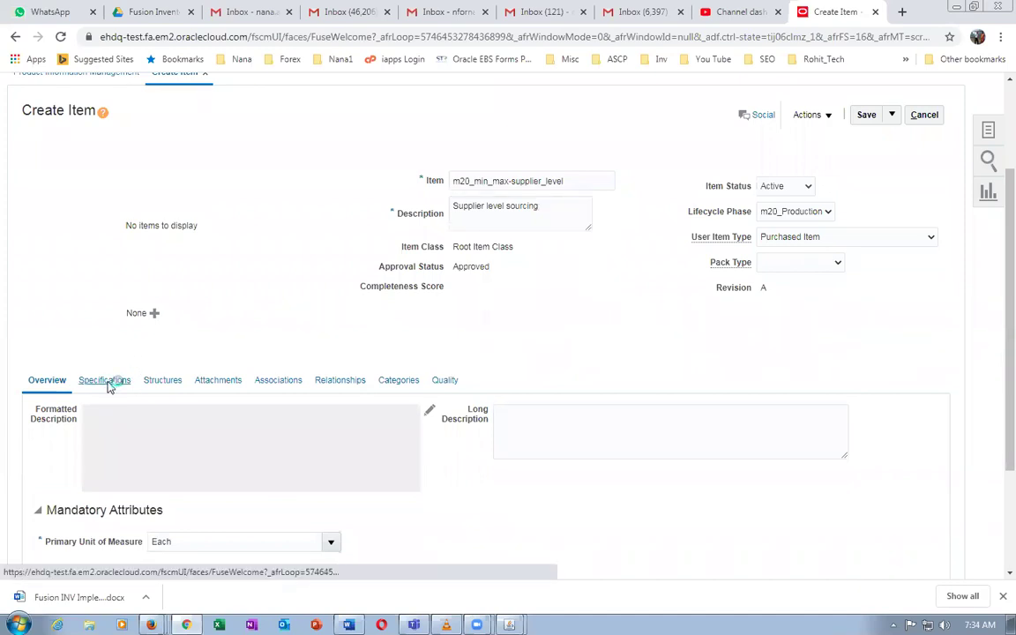
Review the item's Purchasing specifications, confirming List Price is 1 USD.
{"action": "scroll", "coordinate": [105, 381], "scroll_direction": "down", "scroll_amount": 3}
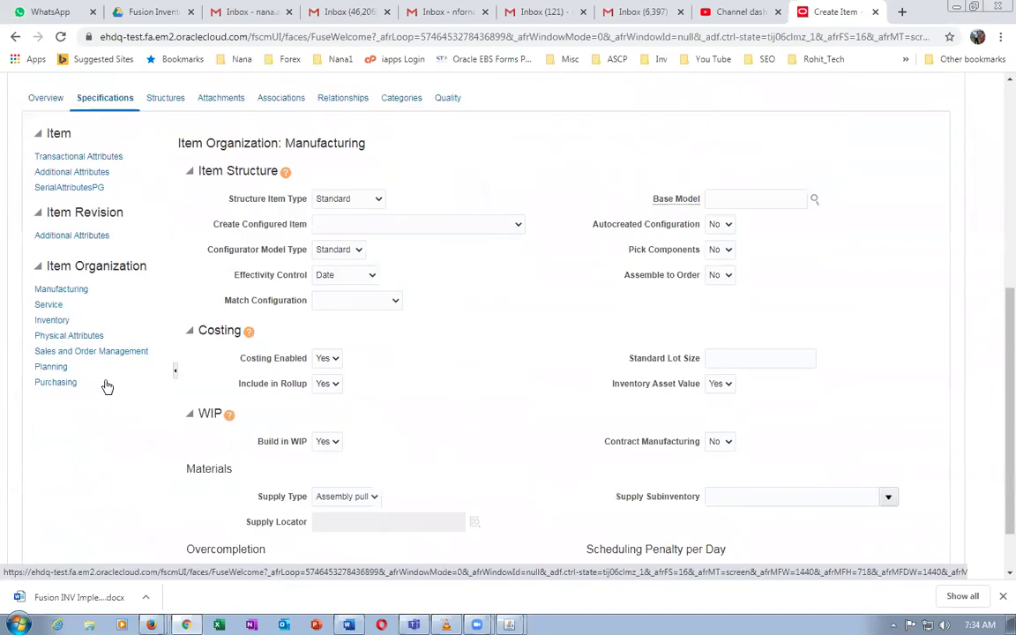
{"action": "left_click", "coordinate": [55, 382]}
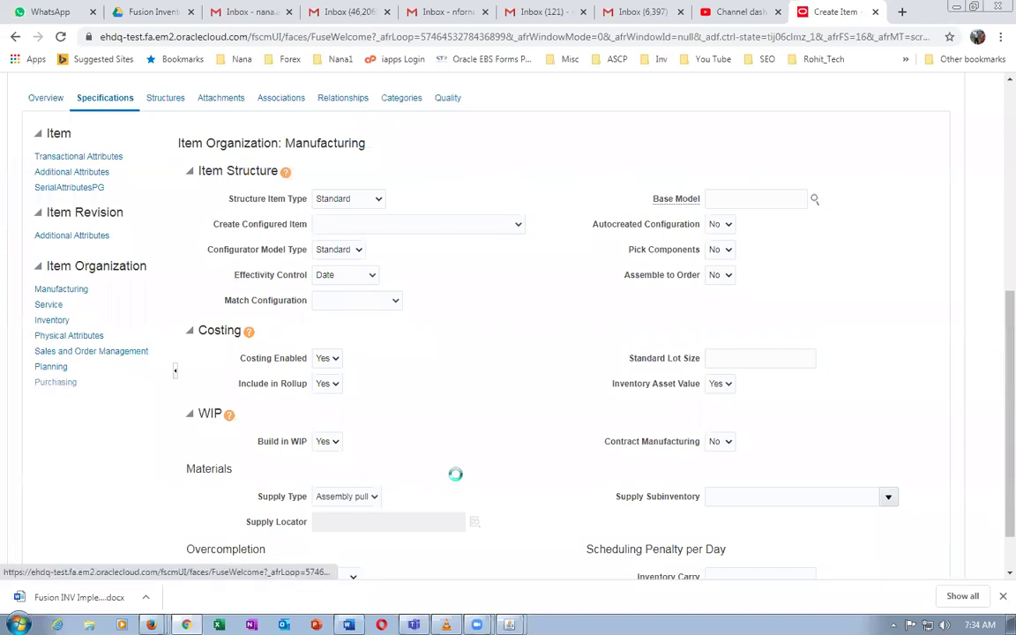
{"action": "double_click", "coordinate": [353, 436]}
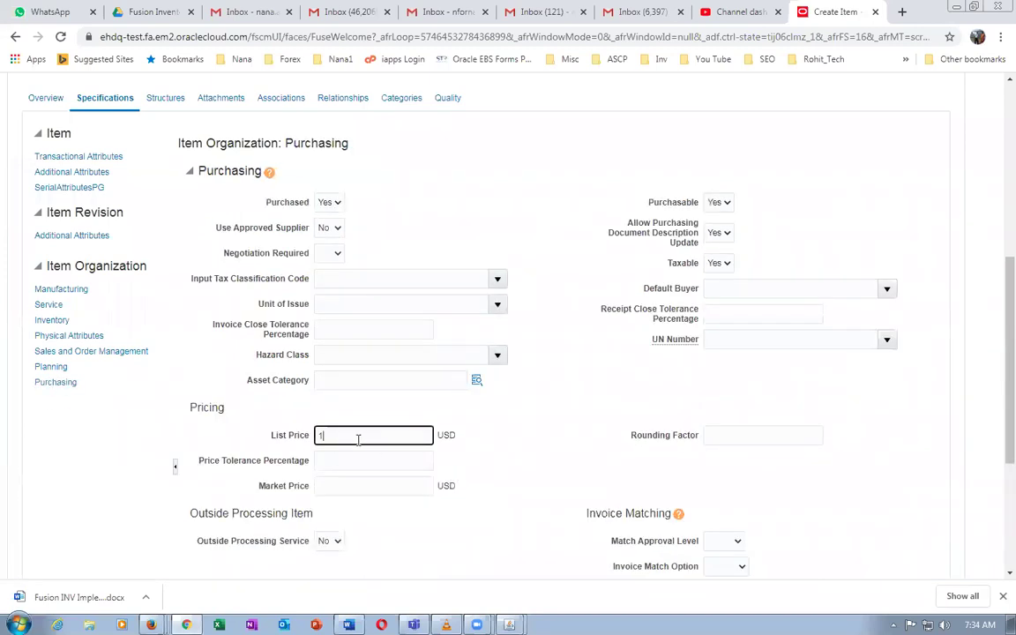
{"action": "left_click", "coordinate": [542, 485]}
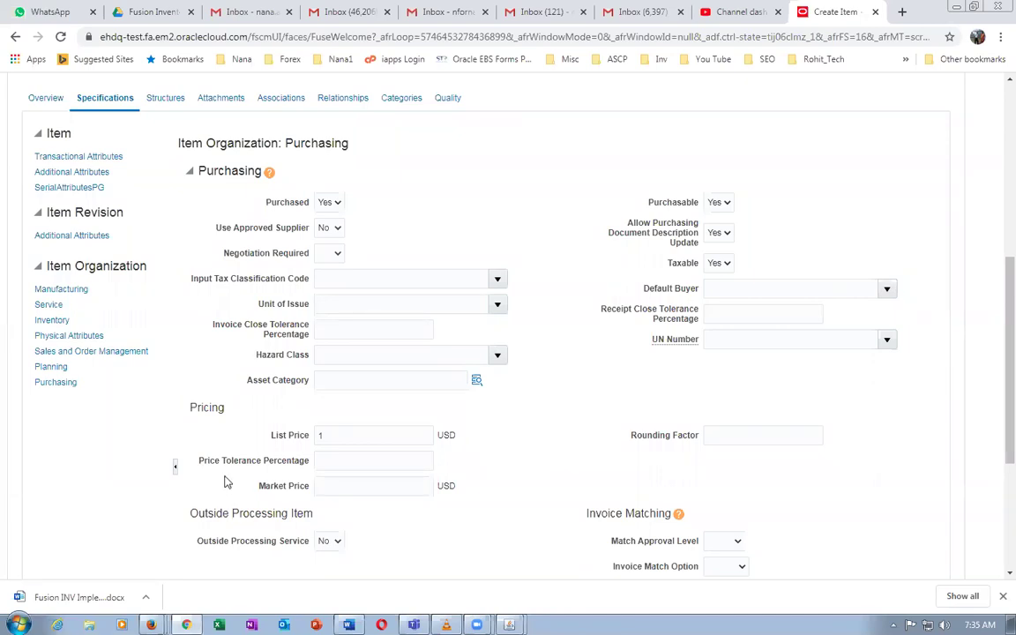
{"action": "scroll", "coordinate": [574, 454], "scroll_direction": "up", "scroll_amount": 3}
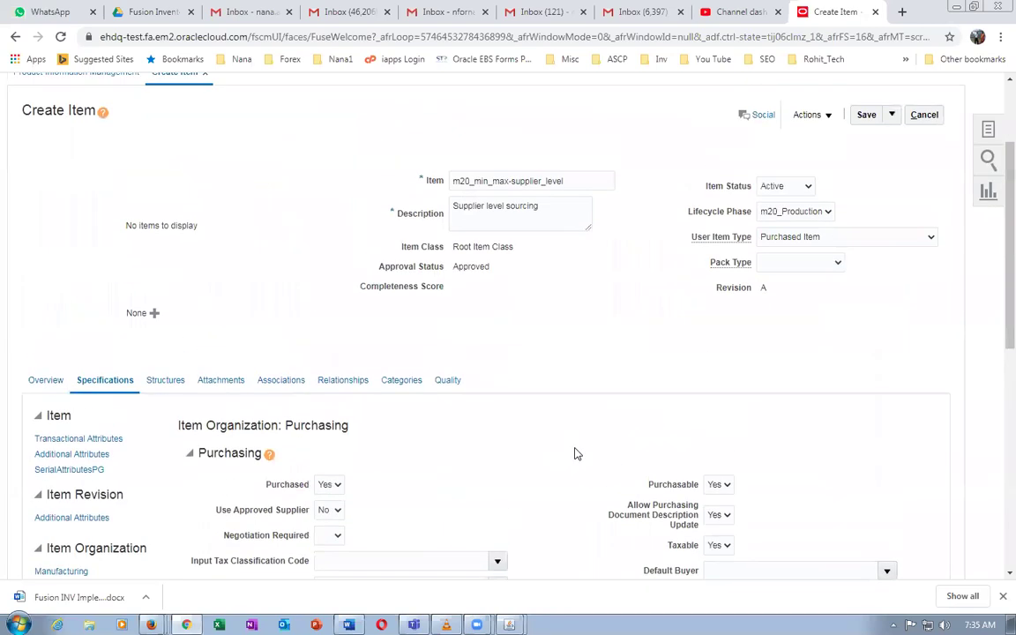
Search for M201 and add organization M201_Child_1 to the item alongside M200.
{"action": "left_click", "coordinate": [279, 381]}
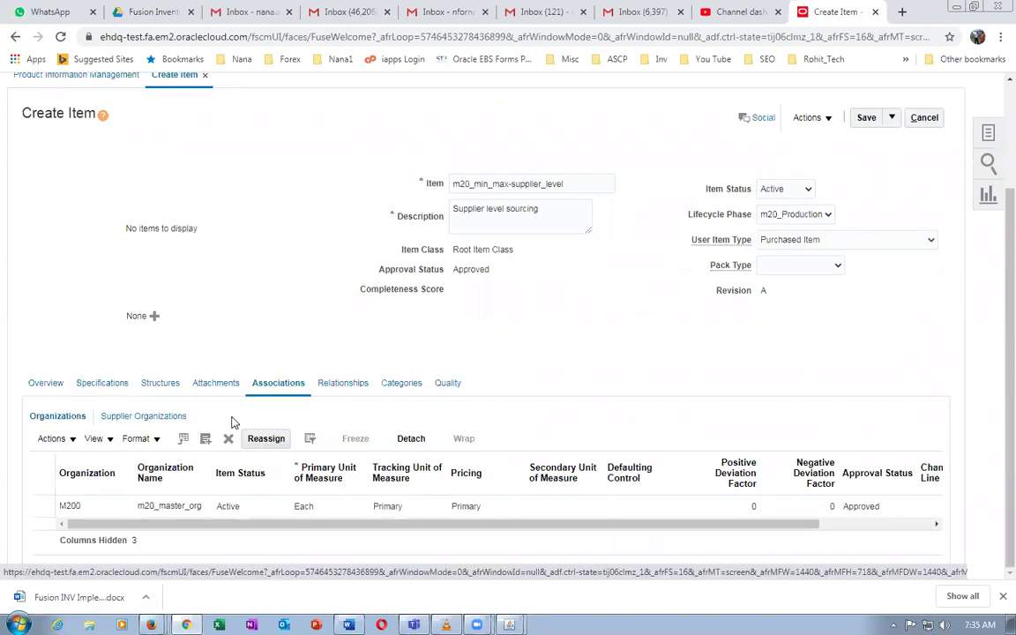
{"action": "left_click", "coordinate": [49, 441]}
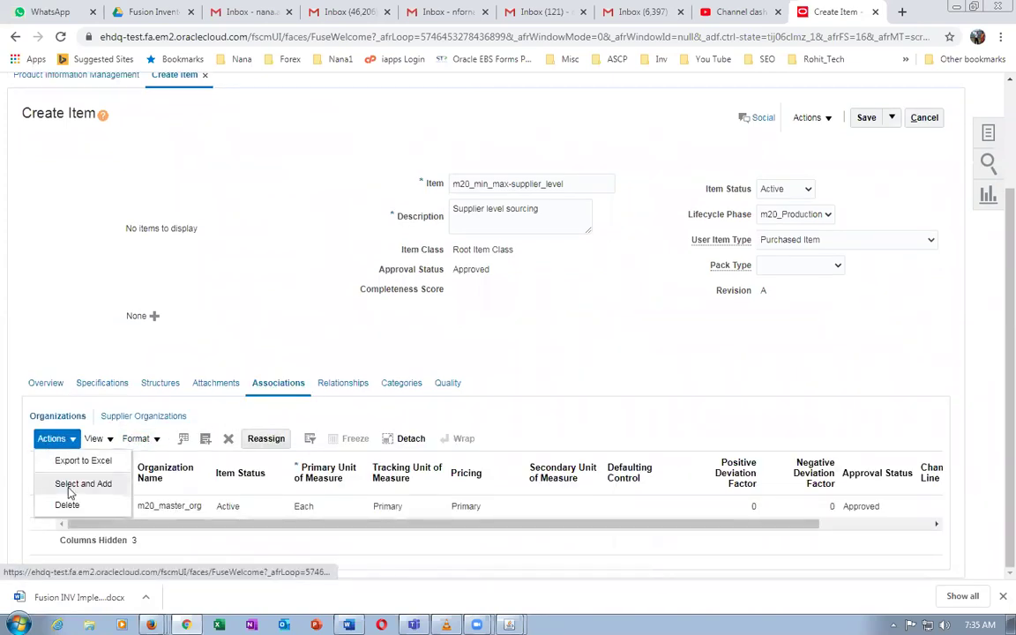
{"action": "left_click", "coordinate": [71, 484]}
{"action": "left_click", "coordinate": [569, 297]}
{"action": "type", "text": "M201"}
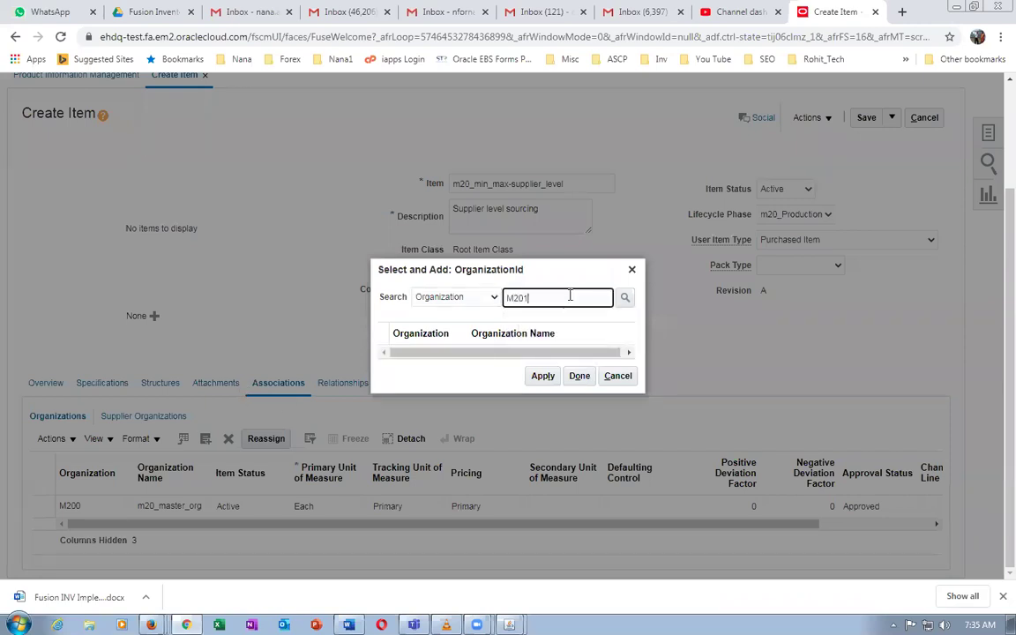
{"action": "key", "text": "Return"}
{"action": "left_click", "coordinate": [574, 344]}
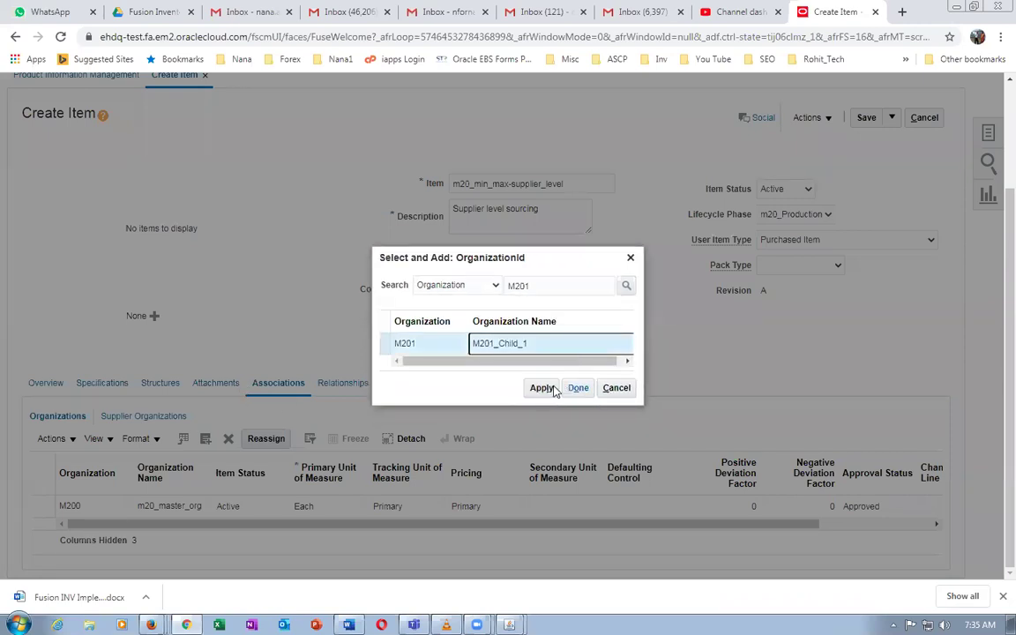
{"action": "left_click", "coordinate": [541, 387]}
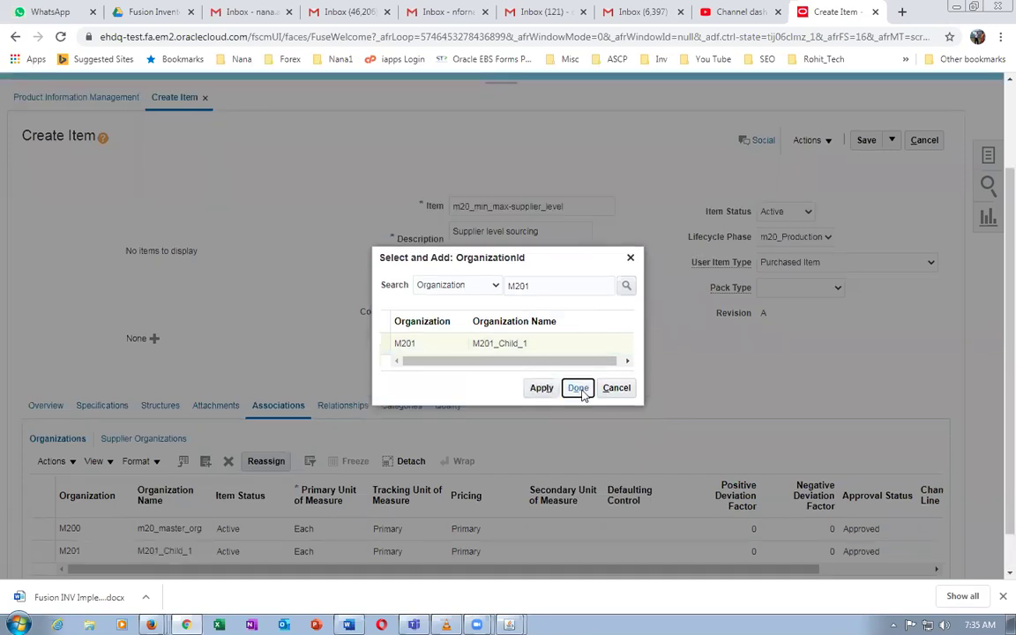
{"action": "left_click", "coordinate": [580, 393]}
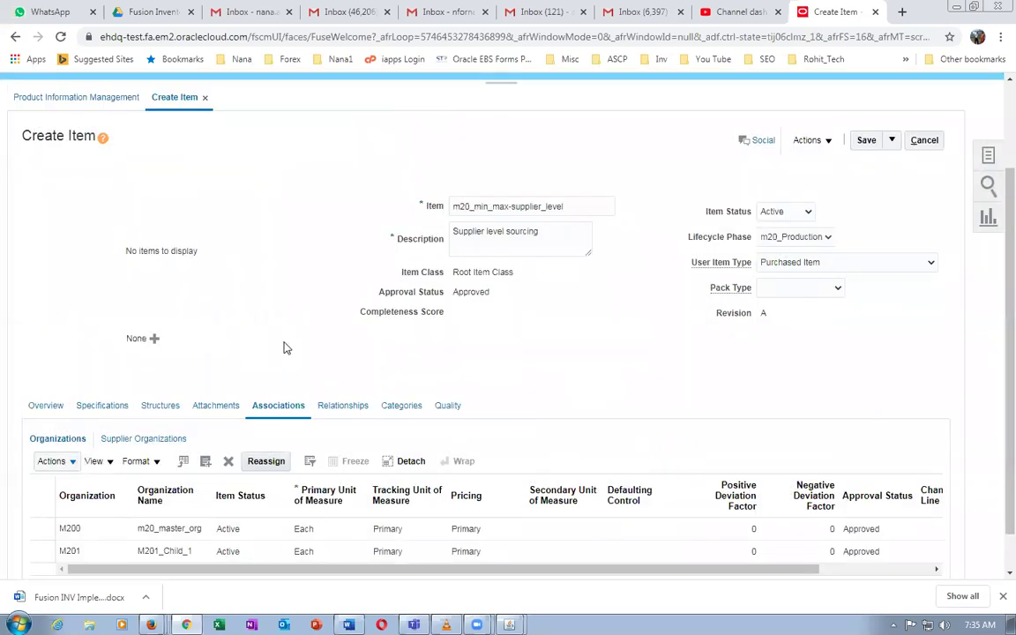
{"action": "left_click", "coordinate": [97, 408]}
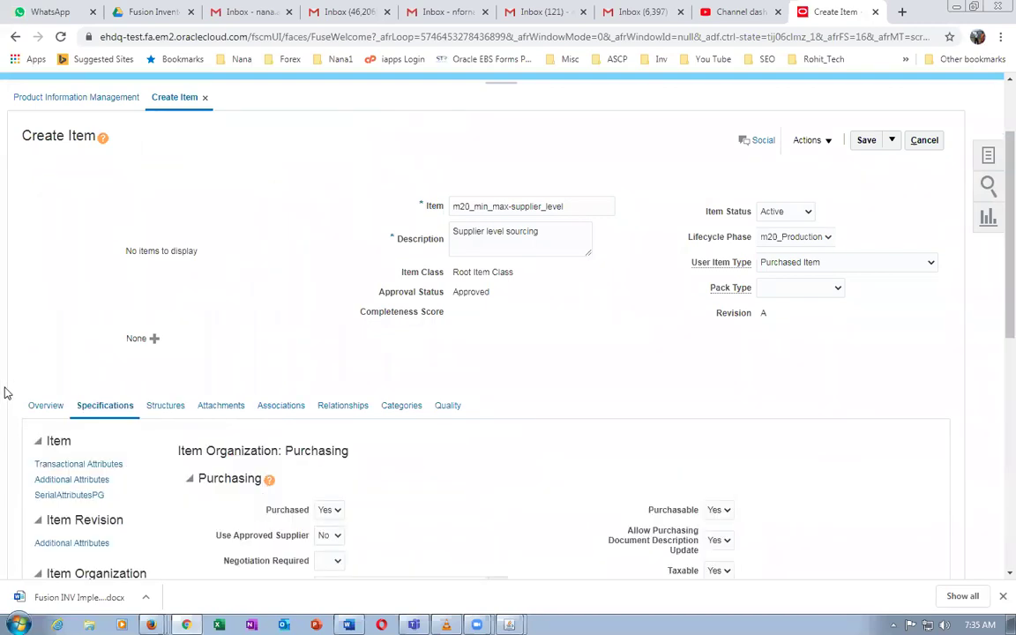
Inspect the item's Planning min-max, order and fixed quantities, and the Replenishment Type choices.
{"action": "scroll", "coordinate": [63, 394], "scroll_direction": "down", "scroll_amount": 3}
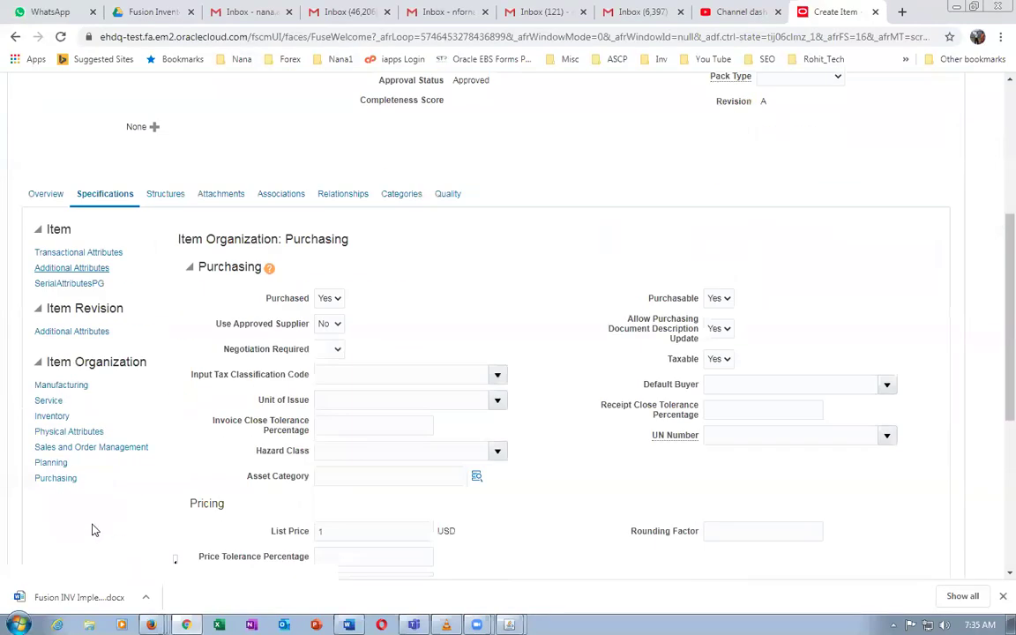
{"action": "left_click", "coordinate": [50, 464]}
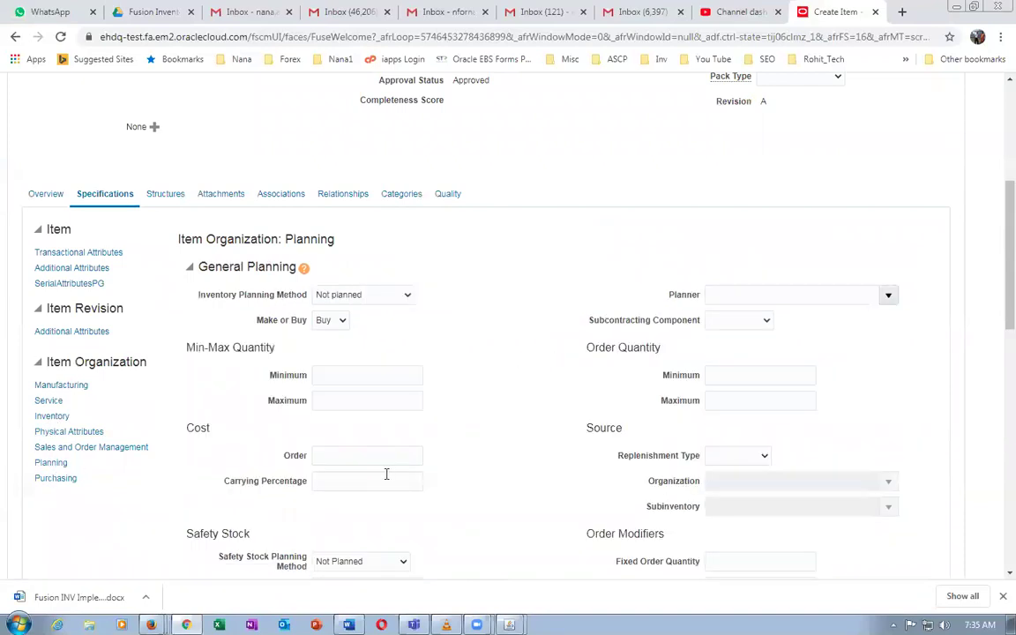
{"action": "left_click", "coordinate": [371, 375]}
{"action": "left_click", "coordinate": [368, 399]}
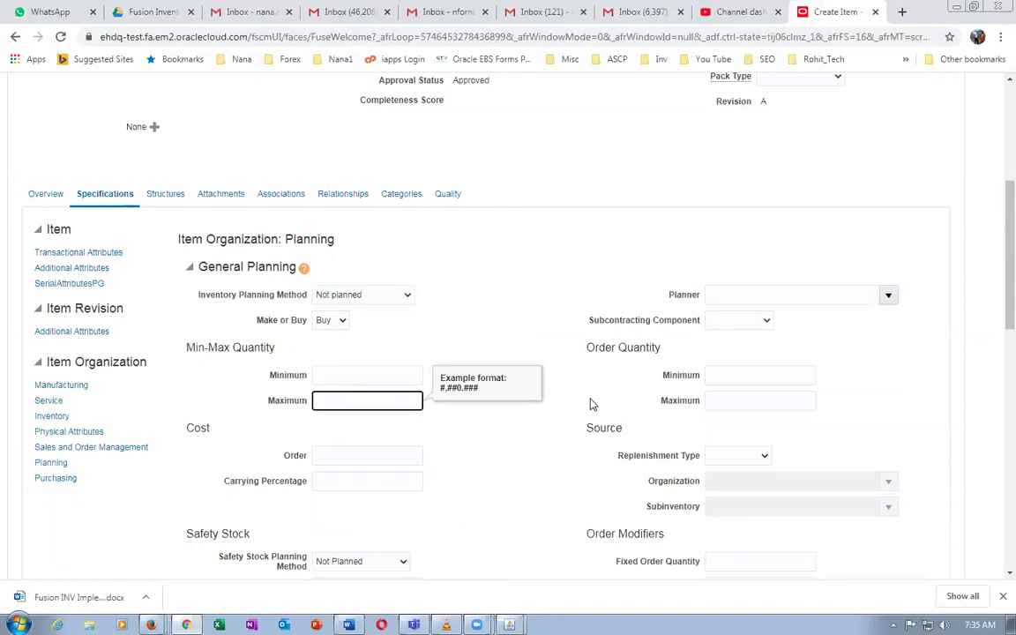
{"action": "left_click", "coordinate": [718, 375]}
{"action": "left_click", "coordinate": [711, 399]}
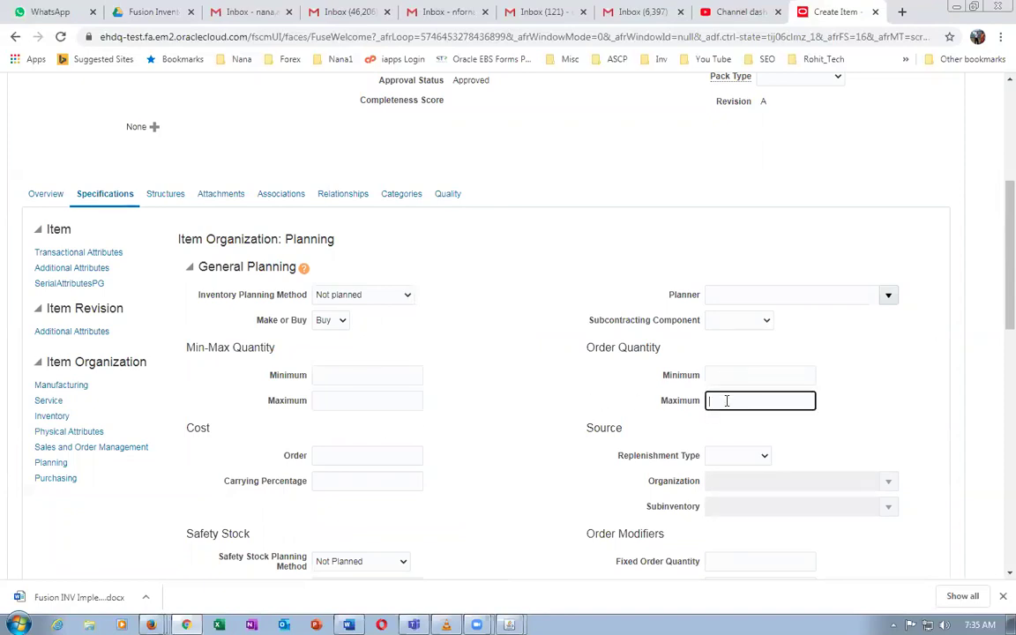
{"action": "left_click", "coordinate": [753, 561]}
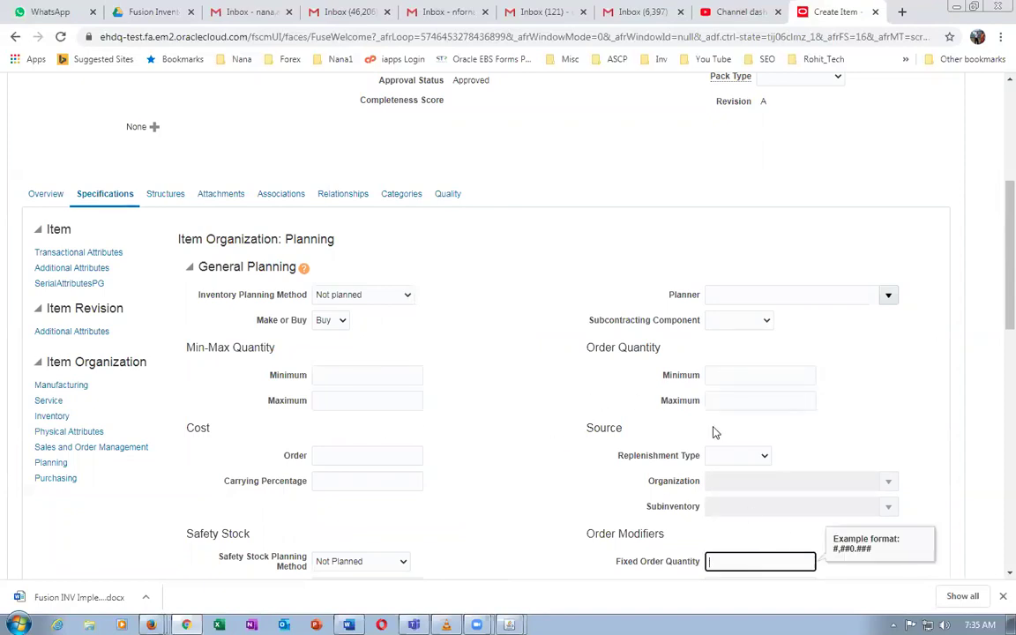
{"action": "left_click", "coordinate": [737, 455]}
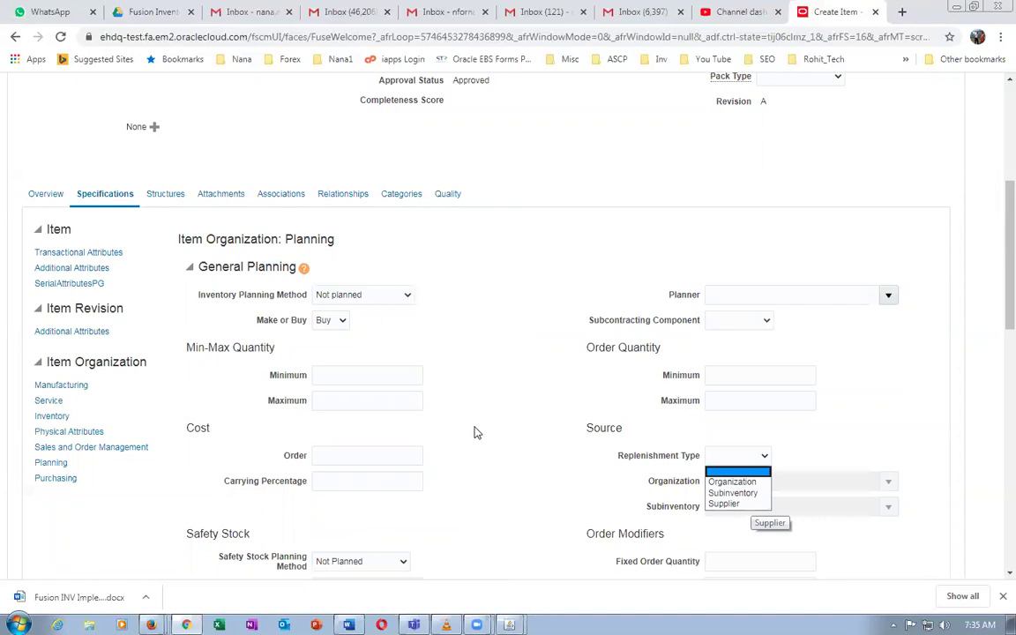
{"action": "left_click", "coordinate": [502, 429]}
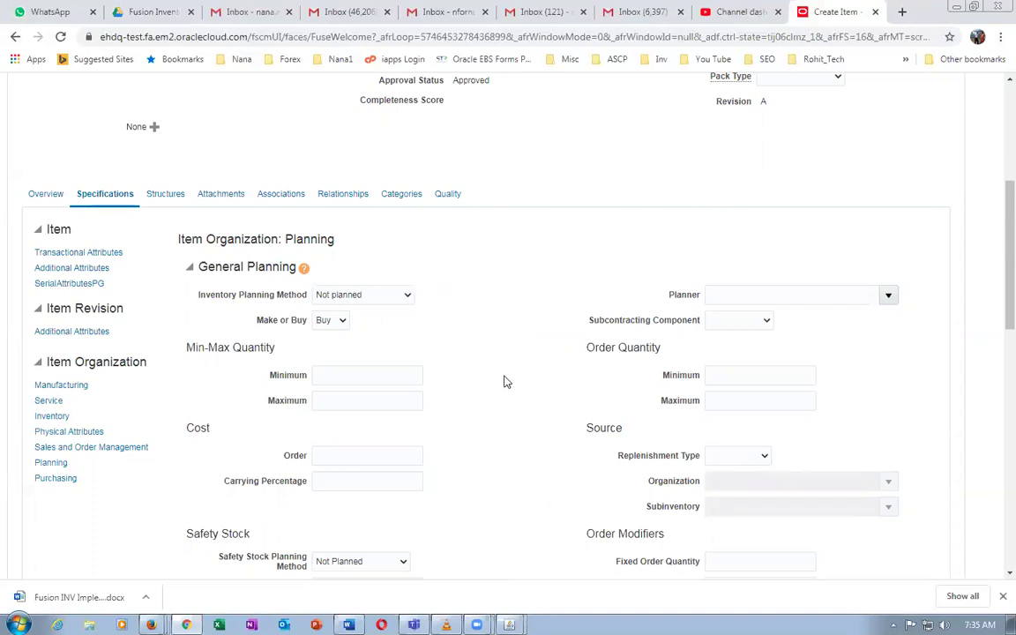
{"action": "left_click", "coordinate": [737, 457]}
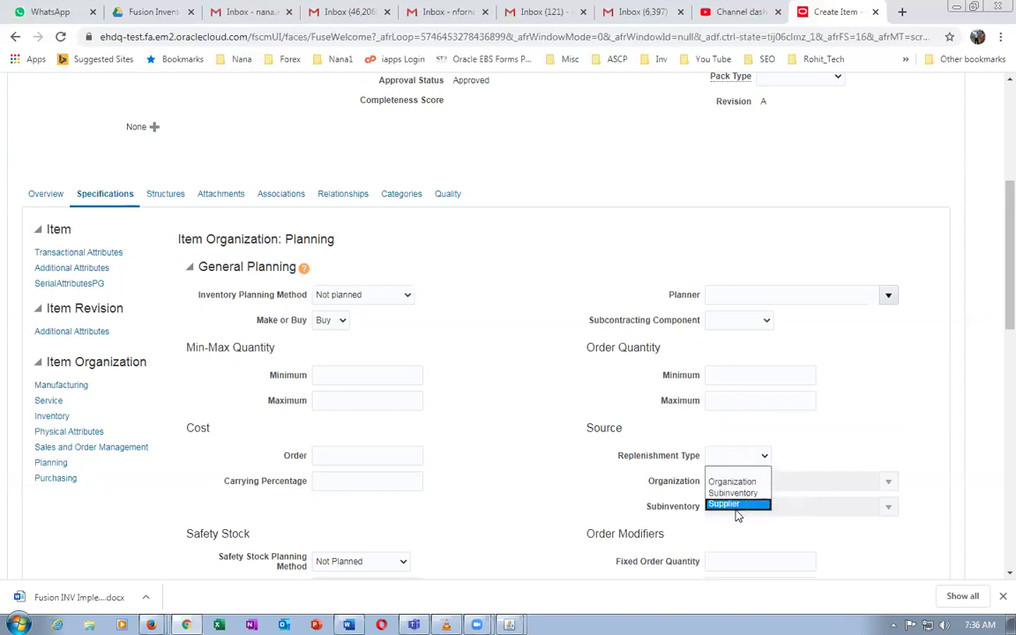
{"action": "left_click", "coordinate": [463, 459]}
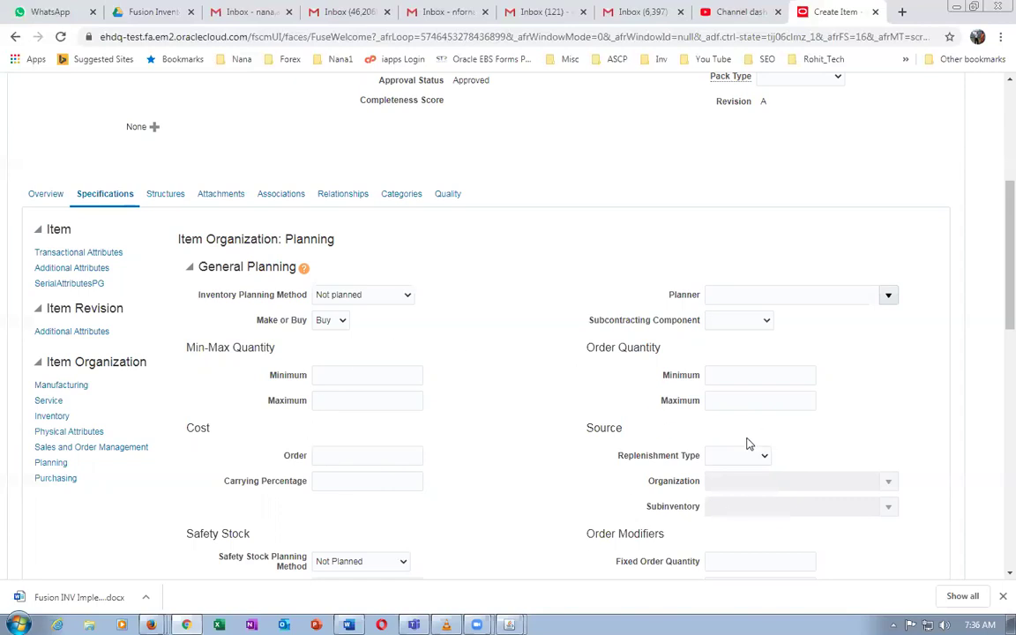
{"action": "left_click", "coordinate": [748, 456]}
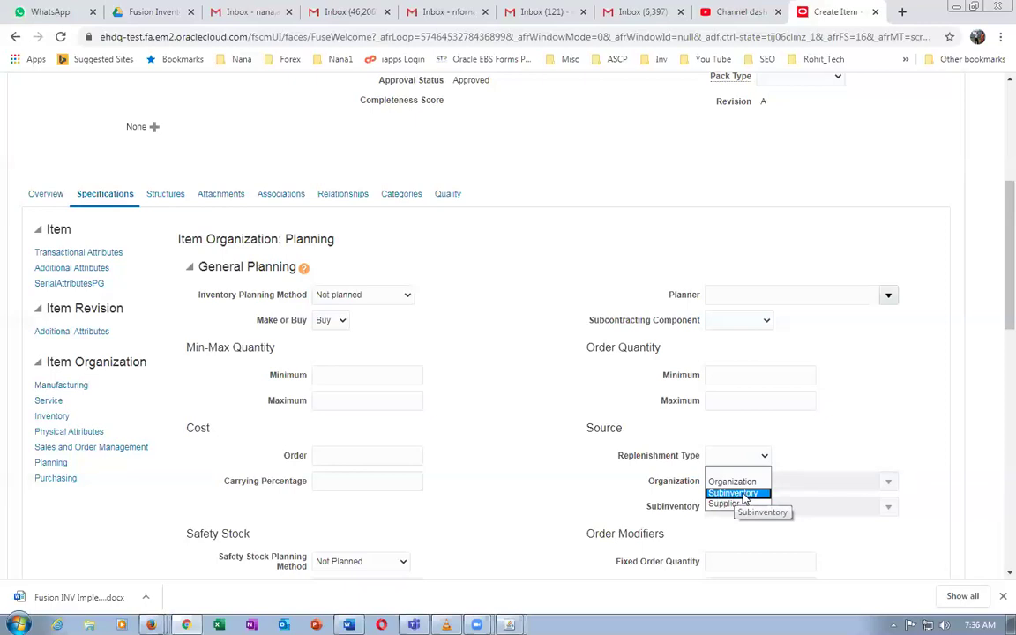
Leave Replenishment Type blank and go back to the associations listing M200 and M201.
{"action": "left_click", "coordinate": [531, 506]}
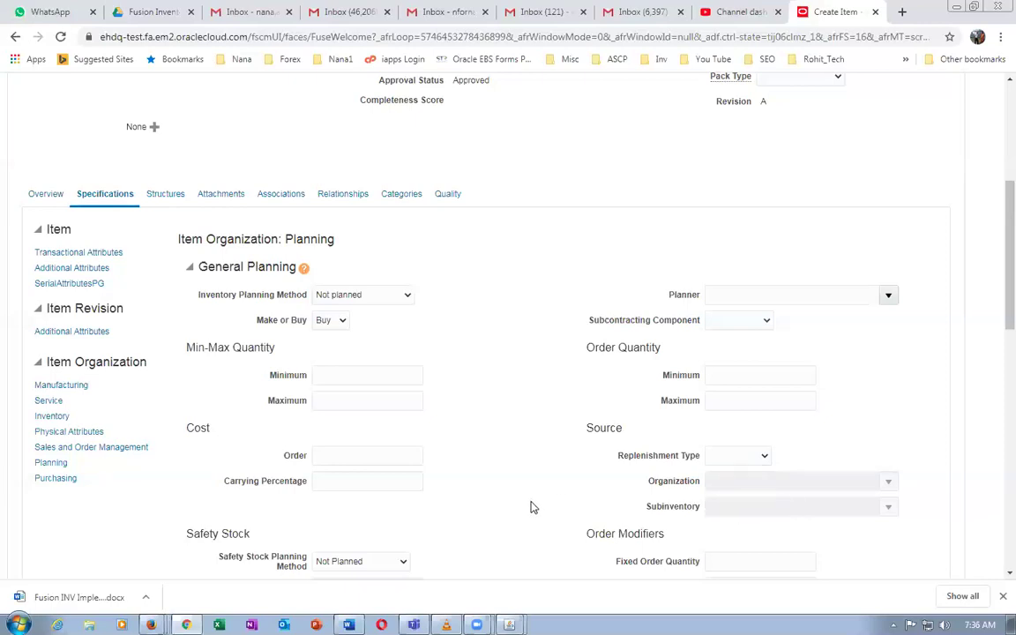
{"action": "left_click", "coordinate": [737, 457]}
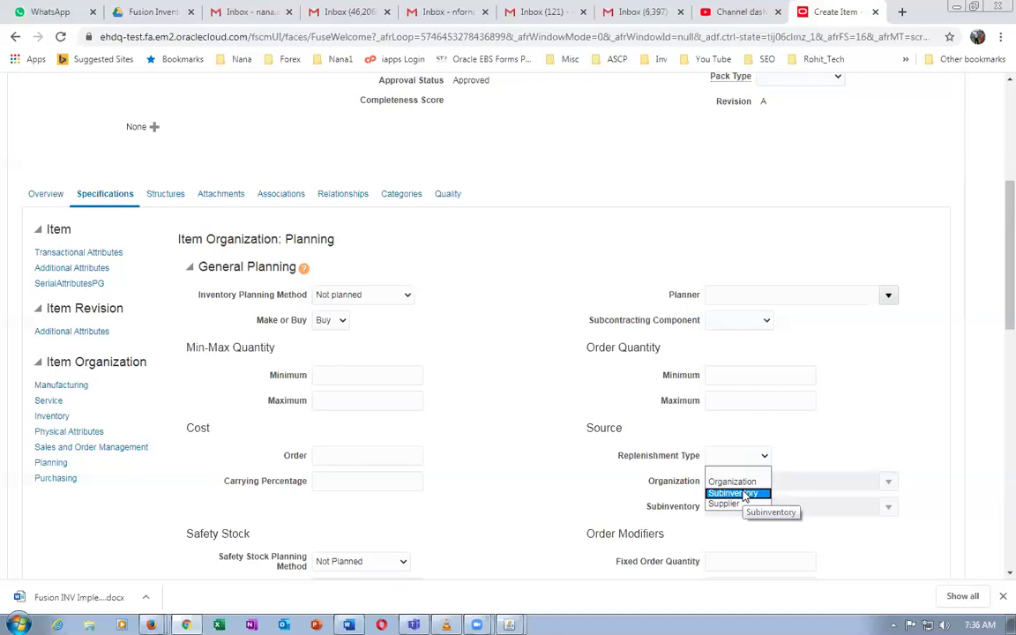
{"action": "left_click", "coordinate": [744, 495]}
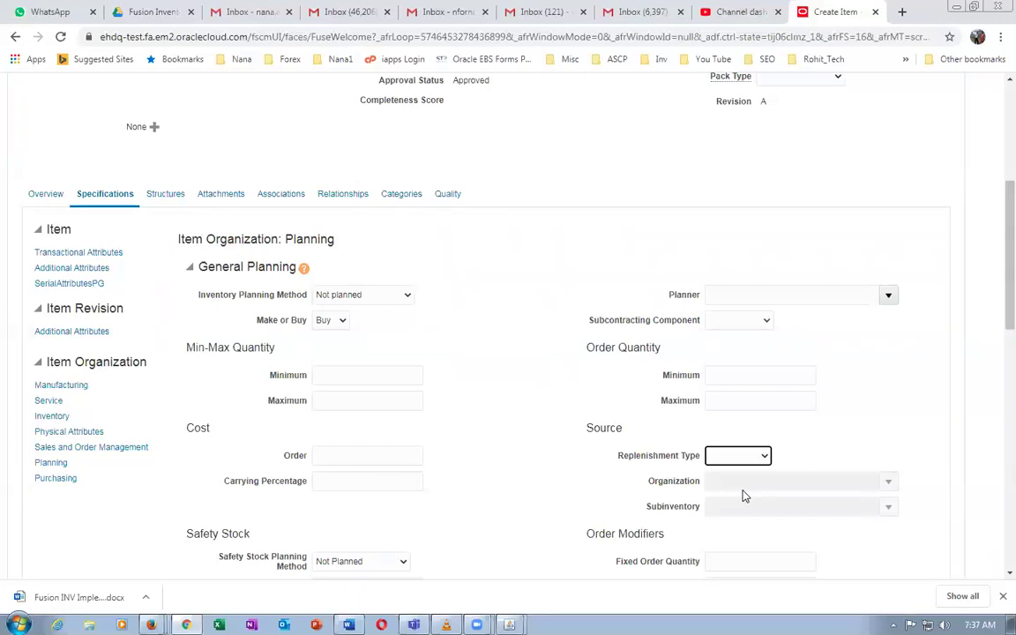
{"action": "left_click", "coordinate": [545, 278]}
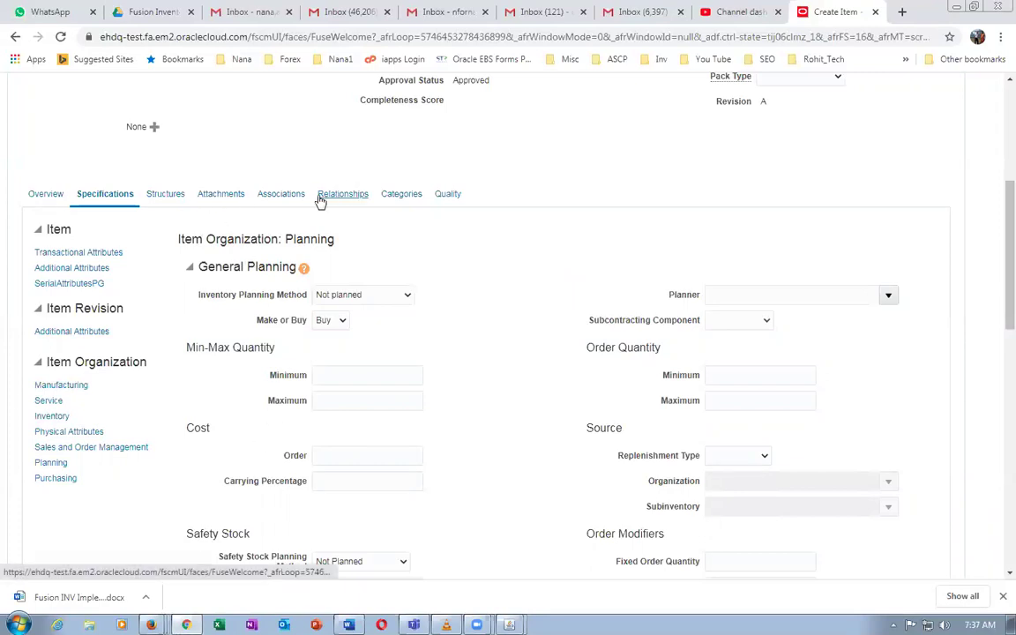
{"action": "left_click", "coordinate": [282, 195]}
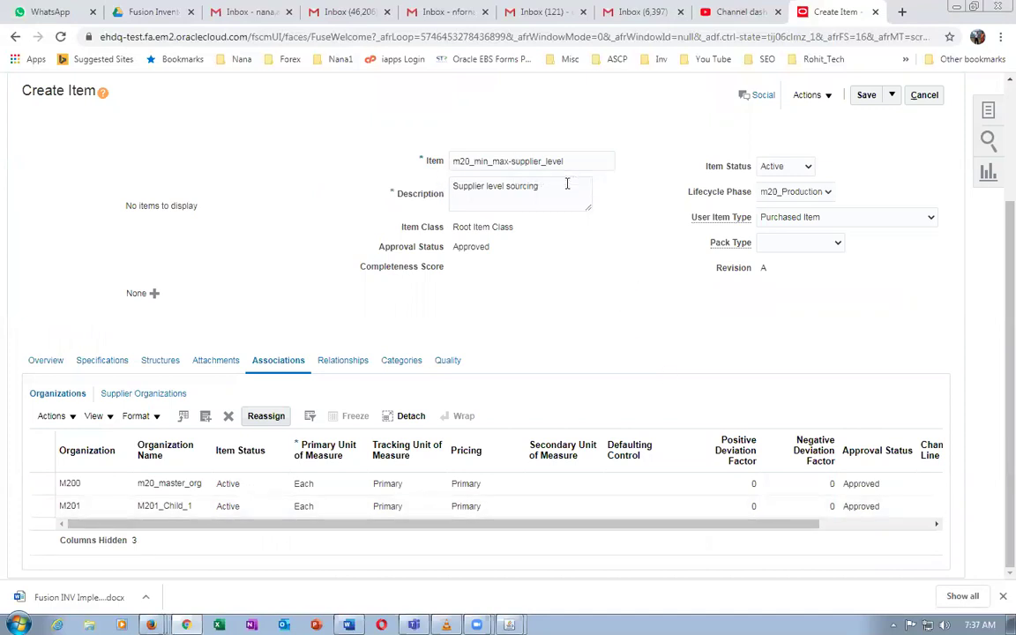
Change the item name from m20_min_max-supplier_level to m20_sup_min_max, then Save and Close.
{"action": "left_click", "coordinate": [472, 162]}
{"action": "type", "text": "su"}
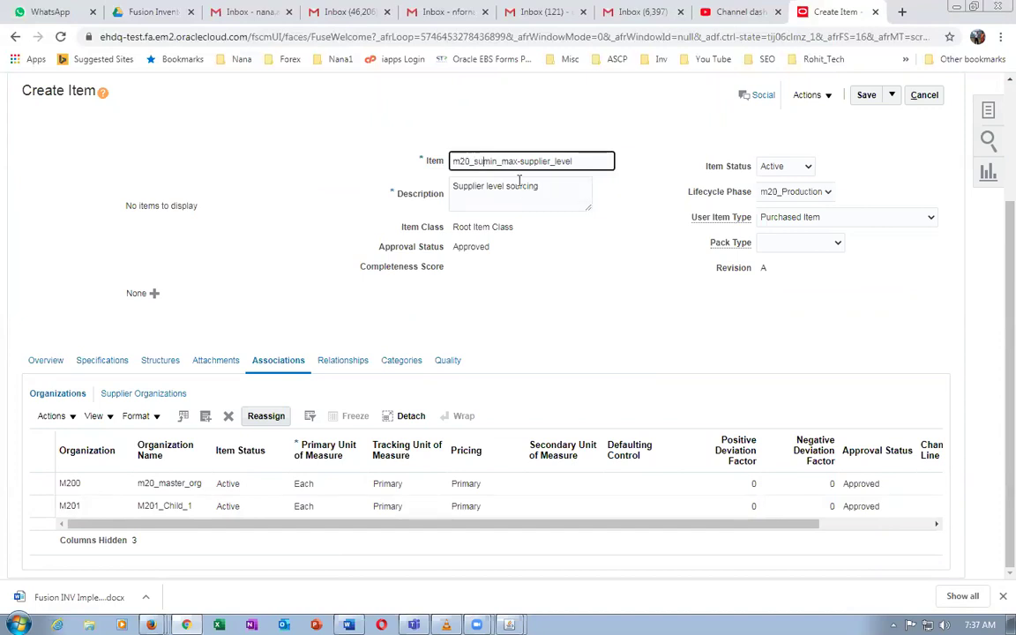
{"action": "type", "text": "pp_"}
{"action": "key", "text": "Right"}
{"action": "key", "text": "Right"}
{"action": "key", "text": "Right"}
{"action": "key", "text": "Right"}
{"action": "key", "text": "Right"}
{"action": "key", "text": "Right"}
{"action": "key", "text": "Right"}
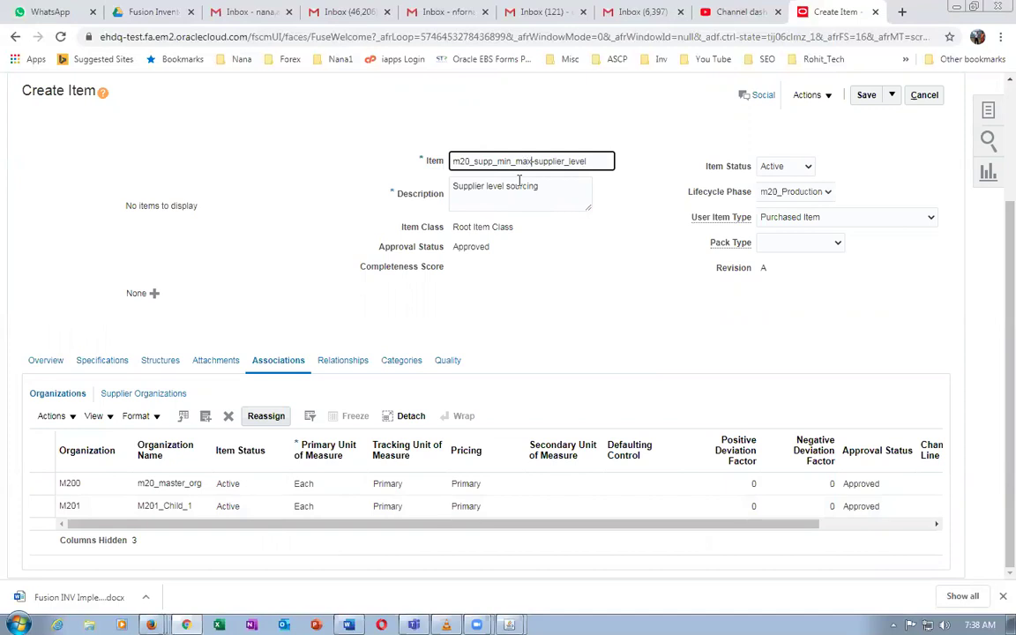
{"action": "key", "text": "Delete"}
{"action": "key", "text": "Delete"}
{"action": "key", "text": "Delete"}
{"action": "key", "text": "Delete"}
{"action": "key", "text": "Delete"}
{"action": "key", "text": "Delete"}
{"action": "key", "text": "Delete"}
{"action": "key", "text": "Delete"}
{"action": "key", "text": "Delete"}
{"action": "key", "text": "Delete"}
{"action": "key", "text": "Delete"}
{"action": "key", "text": "Delete"}
{"action": "key", "text": "Delete"}
{"action": "key", "text": "Delete"}
{"action": "key", "text": "Delete"}
{"action": "left_click", "coordinate": [543, 195]}
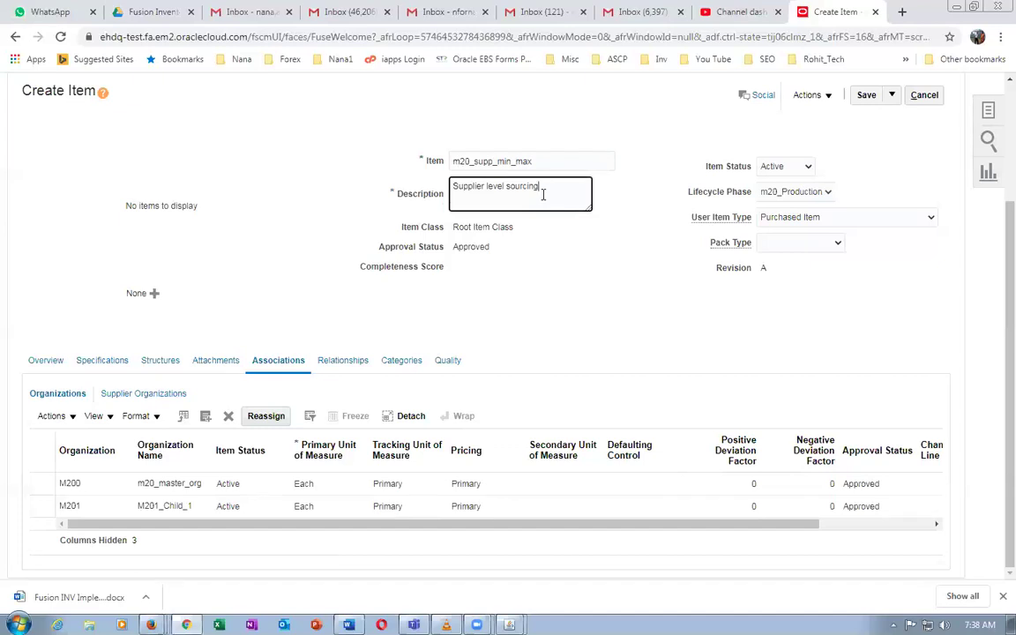
{"action": "left_click", "coordinate": [599, 330]}
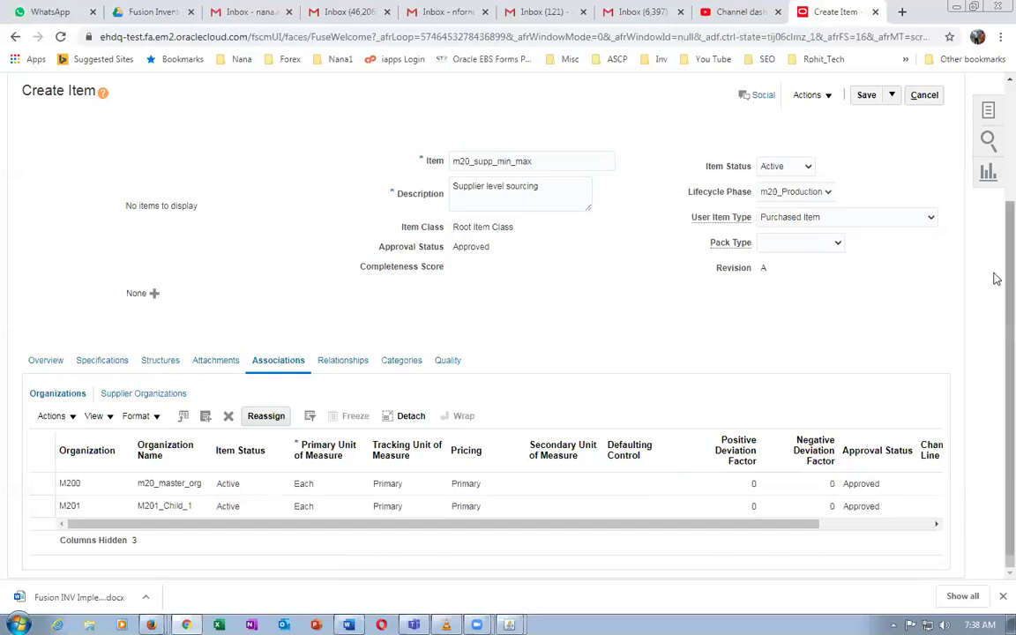
{"action": "scroll", "coordinate": [997, 185], "scroll_direction": "up", "scroll_amount": 2}
{"action": "scroll", "coordinate": [996, 194], "scroll_direction": "down", "scroll_amount": 1}
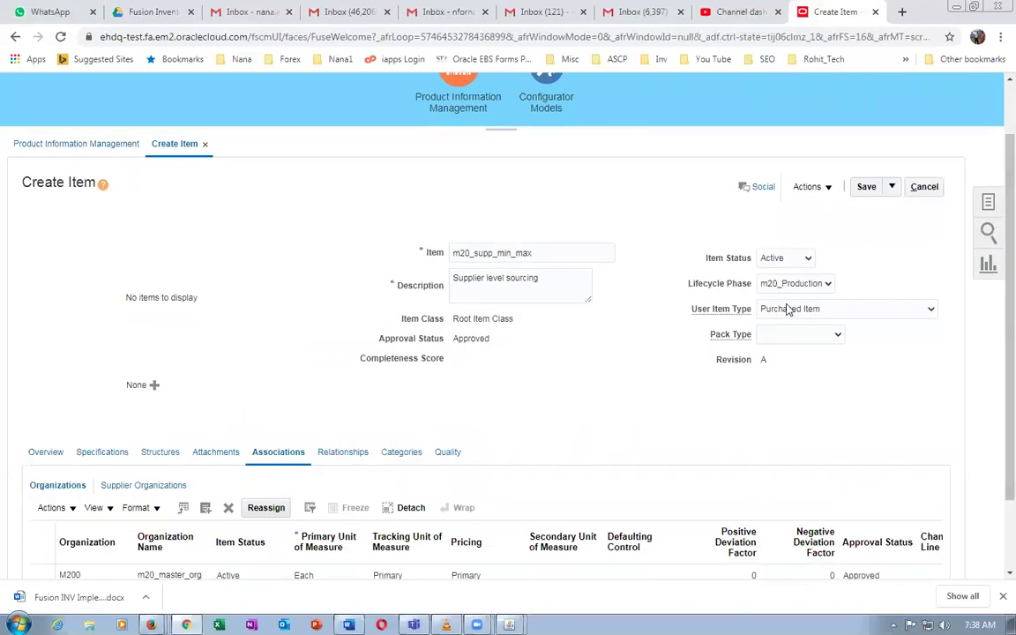
{"action": "left_click", "coordinate": [487, 253]}
{"action": "key", "text": "BackSpace"}
{"action": "left_click", "coordinate": [617, 401]}
{"action": "left_click", "coordinate": [893, 189]}
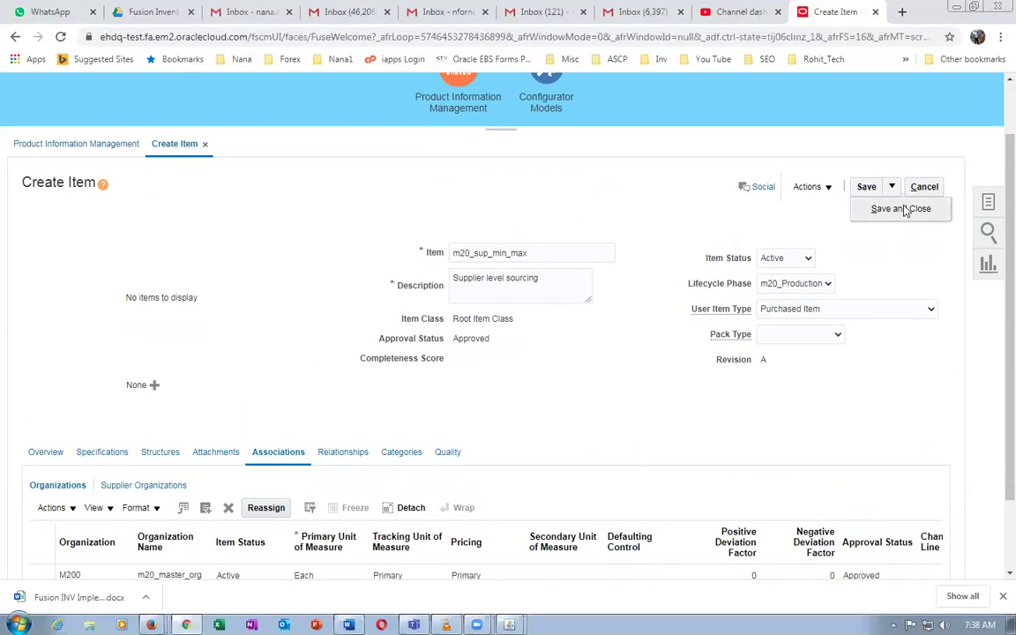
{"action": "left_click", "coordinate": [901, 209]}
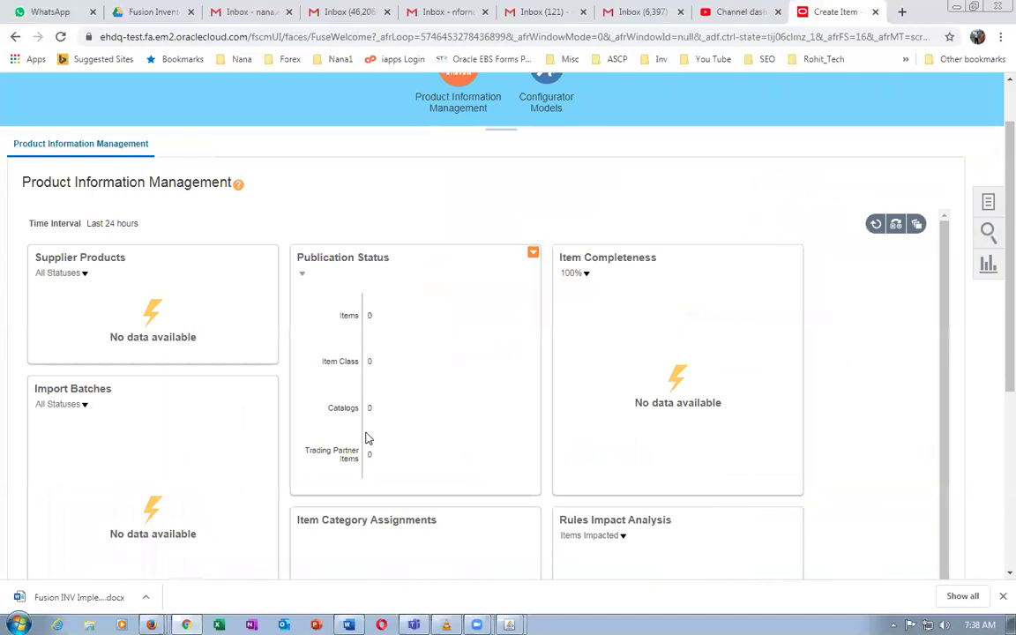
Go to Setup and Maintenance and bring up the setup task search.
{"action": "scroll", "coordinate": [606, 374], "scroll_direction": "up", "scroll_amount": 1}
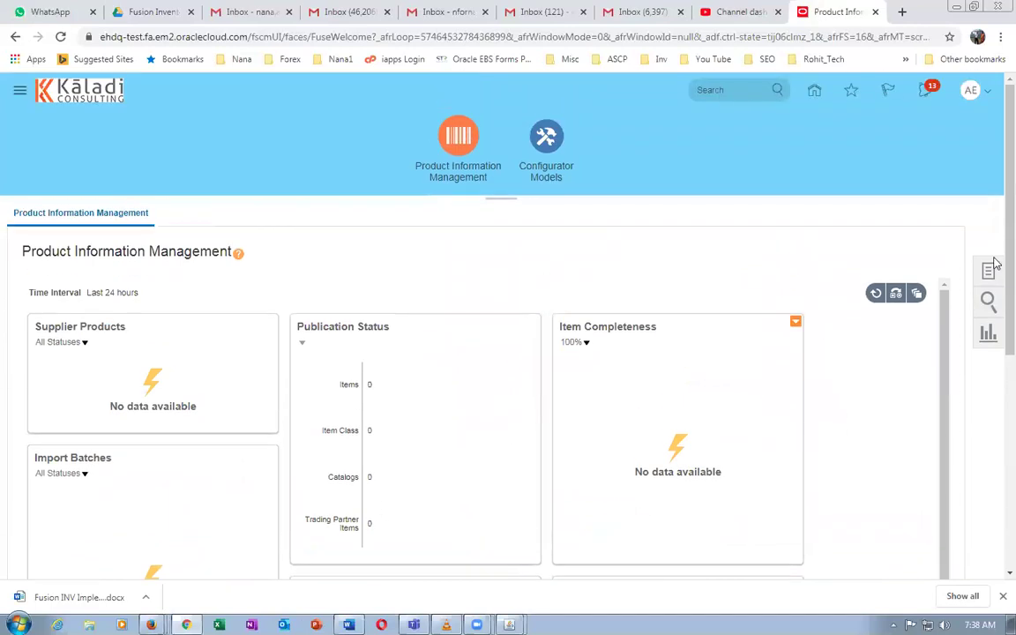
{"action": "left_click", "coordinate": [969, 91]}
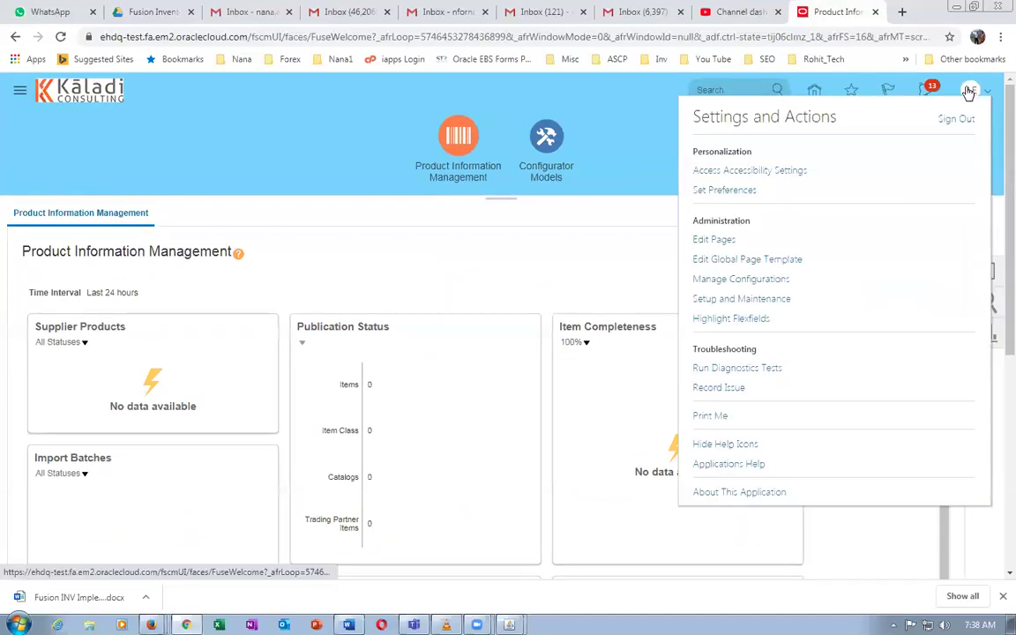
{"action": "left_click", "coordinate": [749, 298]}
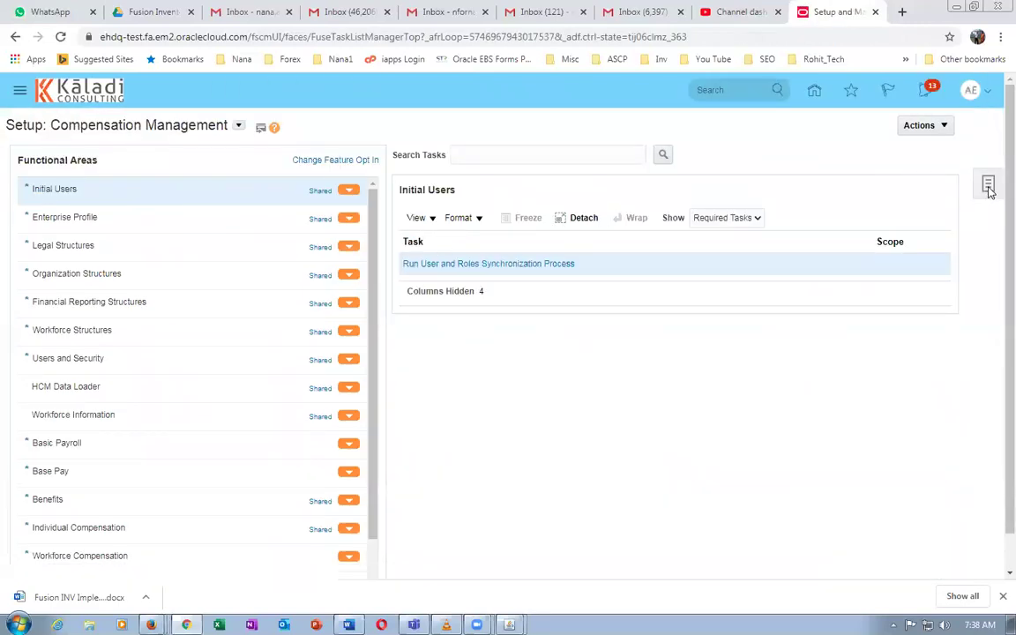
{"action": "left_click", "coordinate": [988, 185]}
{"action": "left_click", "coordinate": [878, 229]}
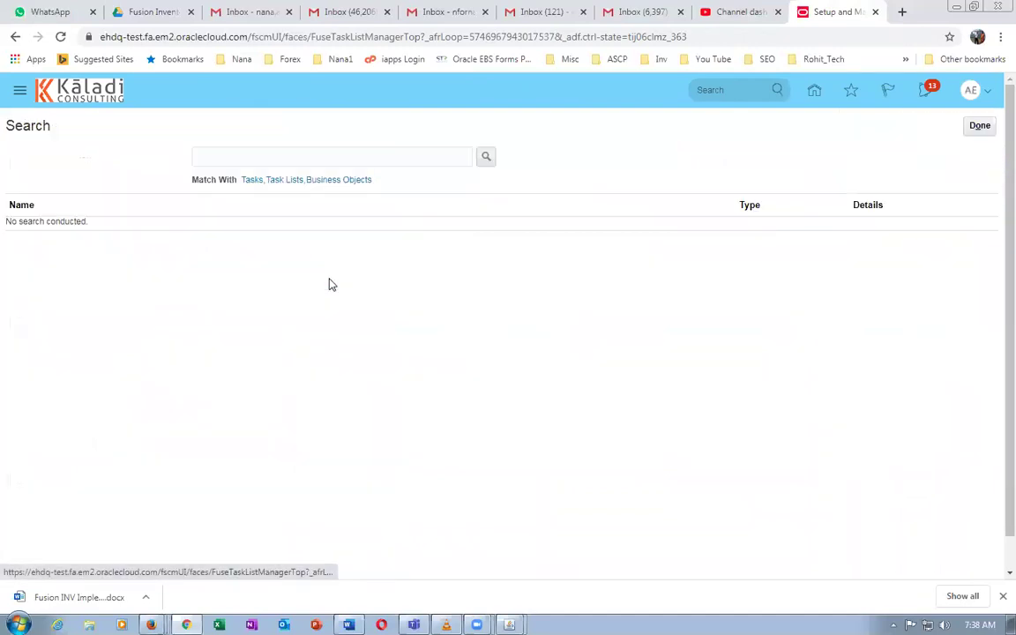
Search man%sub%loc% and open Manage Subinventories and Locators for organization M201.
{"action": "left_click", "coordinate": [290, 157]}
{"action": "type", "text": "man"}
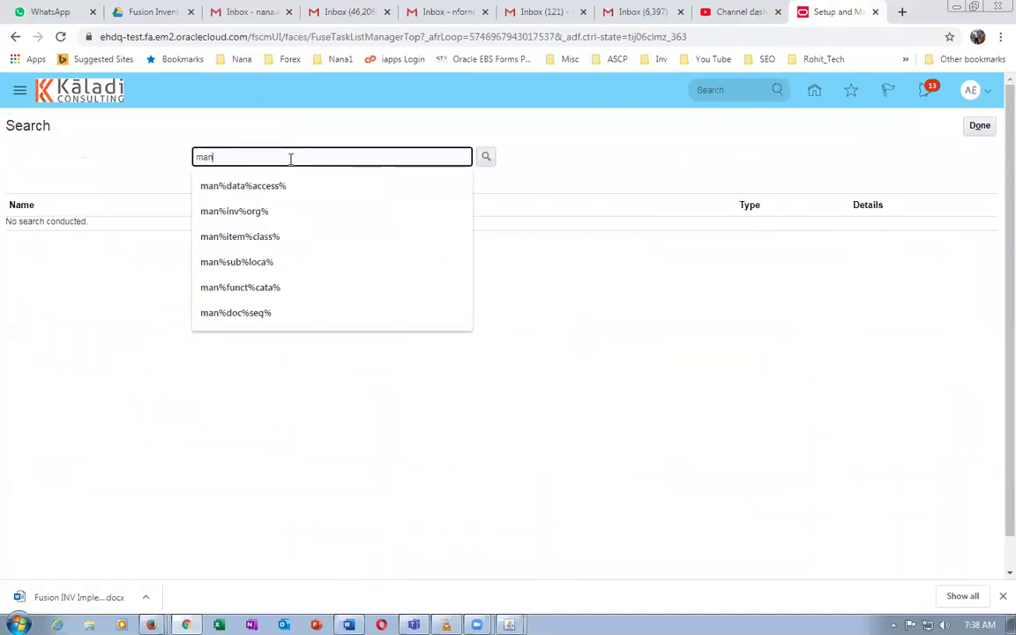
{"action": "type", "text": "%sub%loc%"}
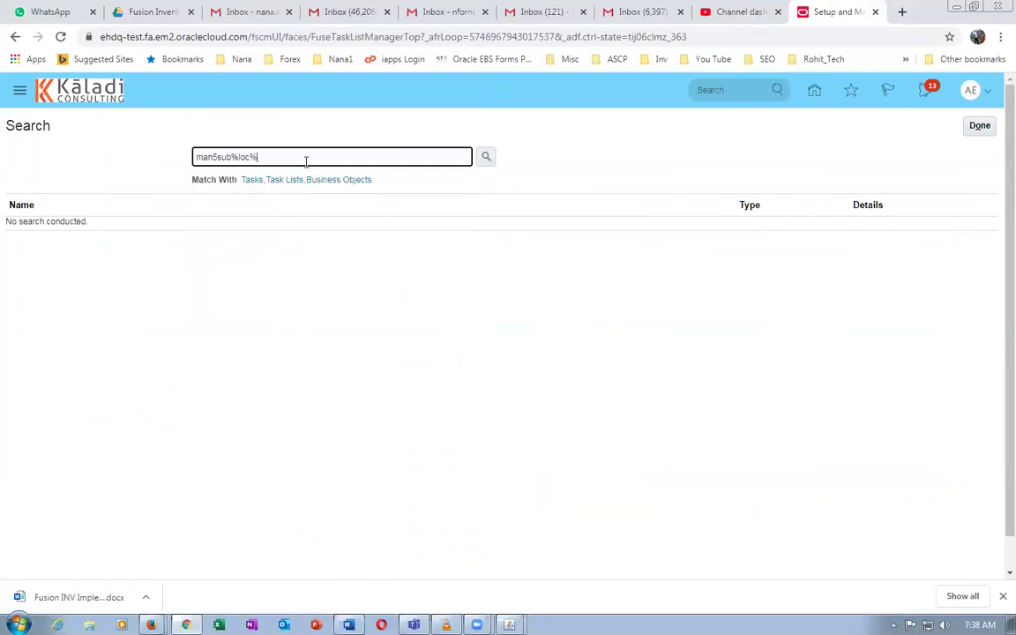
{"action": "key", "text": "Return"}
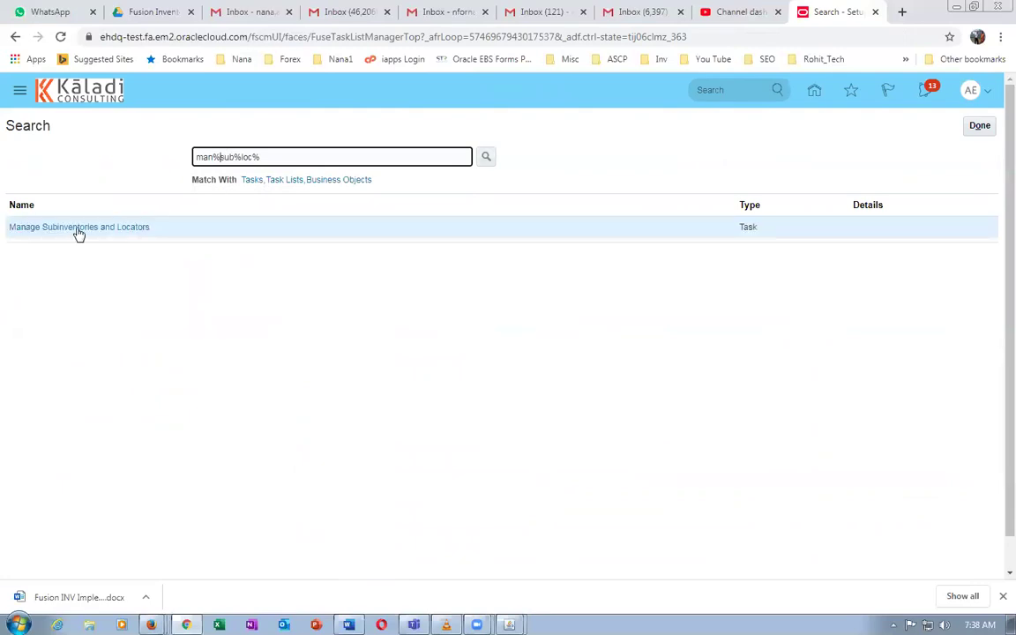
{"action": "left_click", "coordinate": [78, 228]}
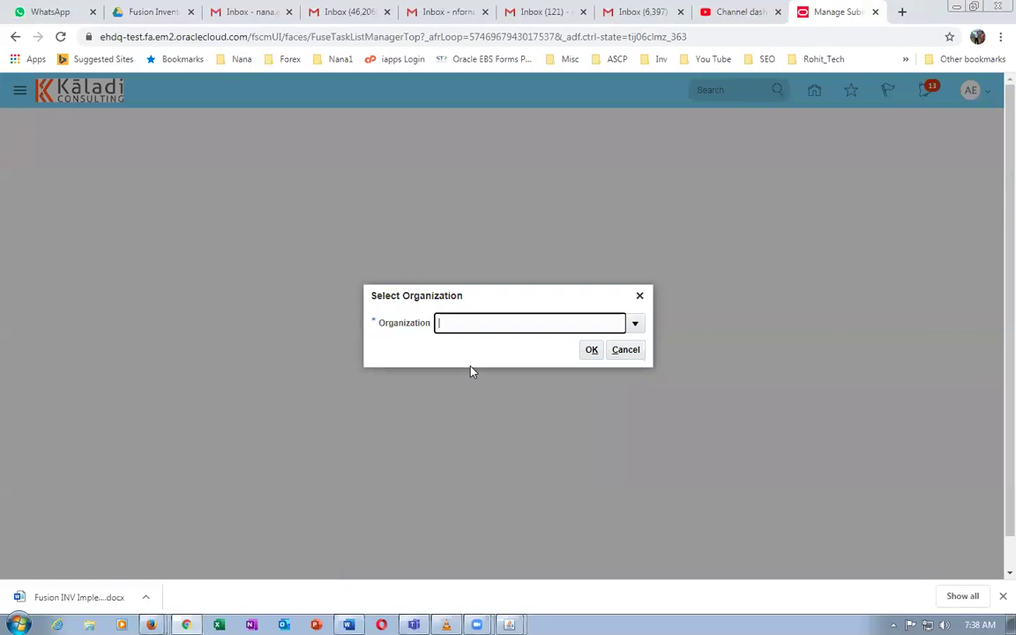
{"action": "type", "text": "M201"}
{"action": "left_click", "coordinate": [591, 350]}
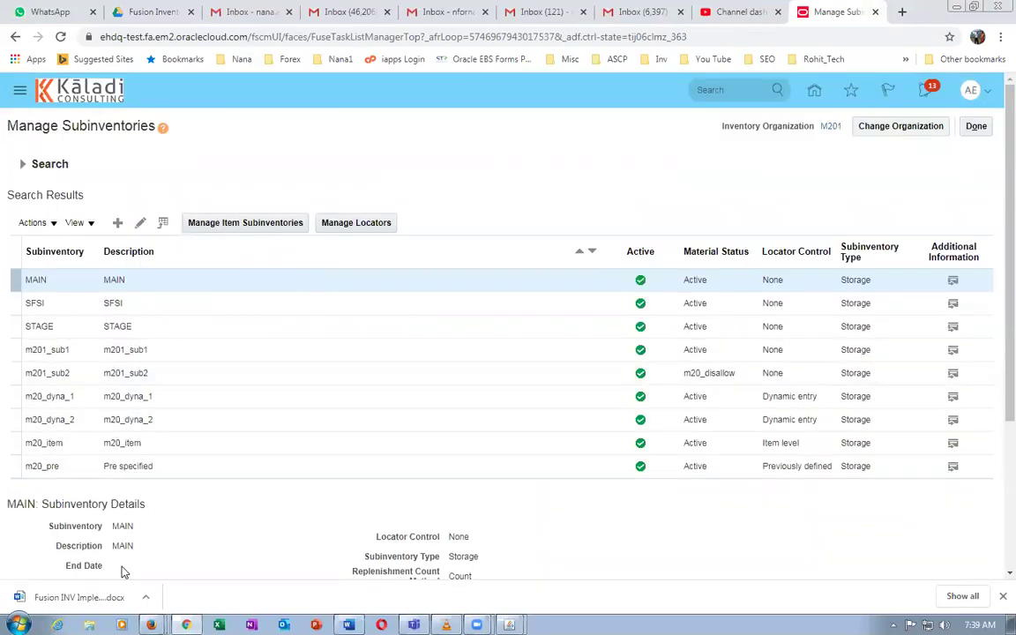
Select subinventory m201_sub1, open its item subinventories, and start adding an item.
{"action": "left_click", "coordinate": [15, 350]}
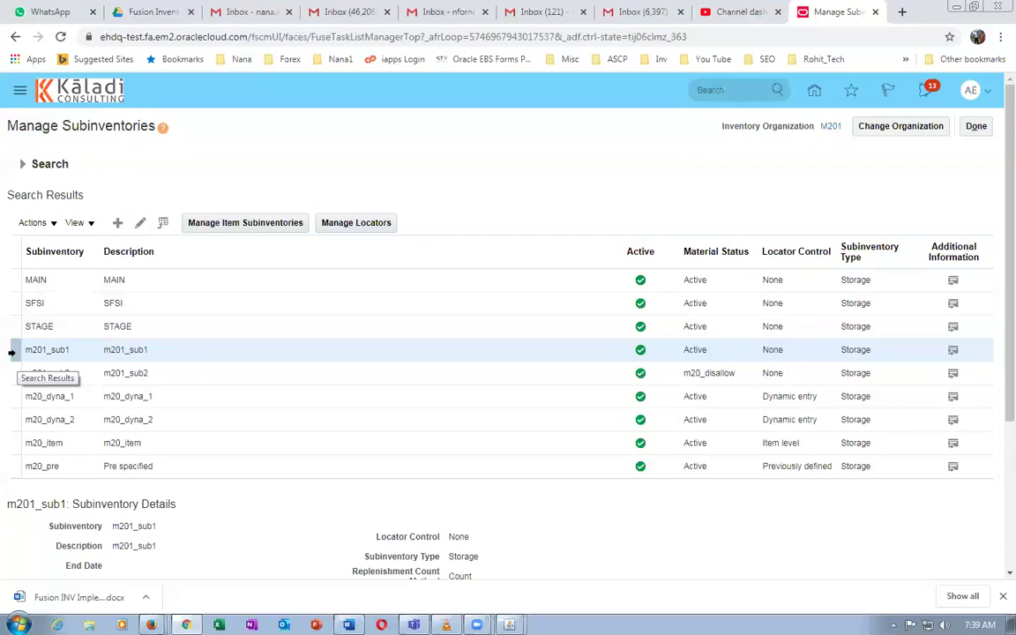
{"action": "left_click", "coordinate": [246, 223]}
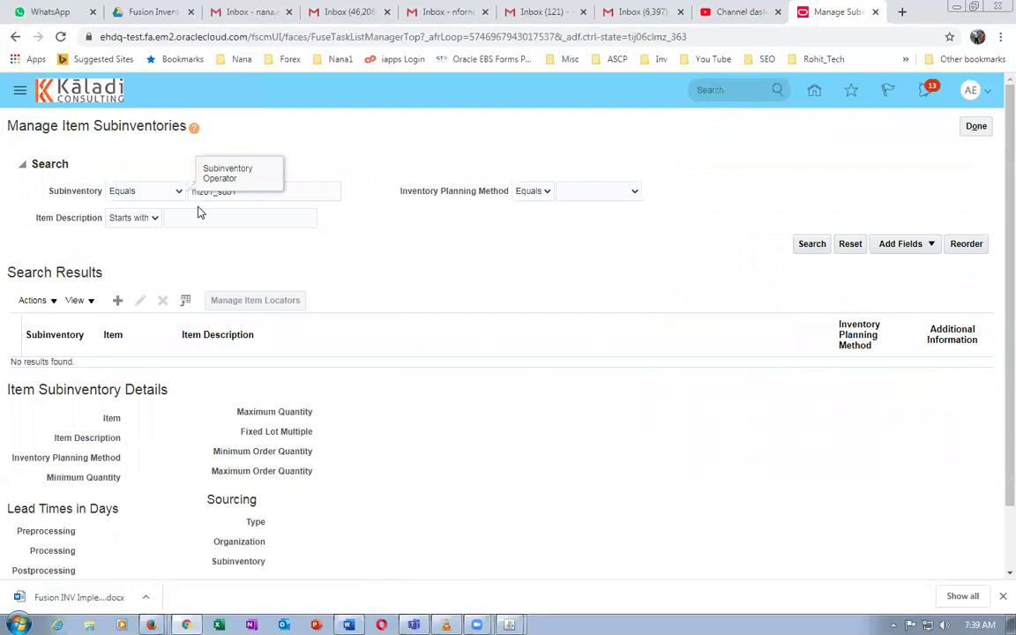
{"action": "left_click", "coordinate": [976, 127]}
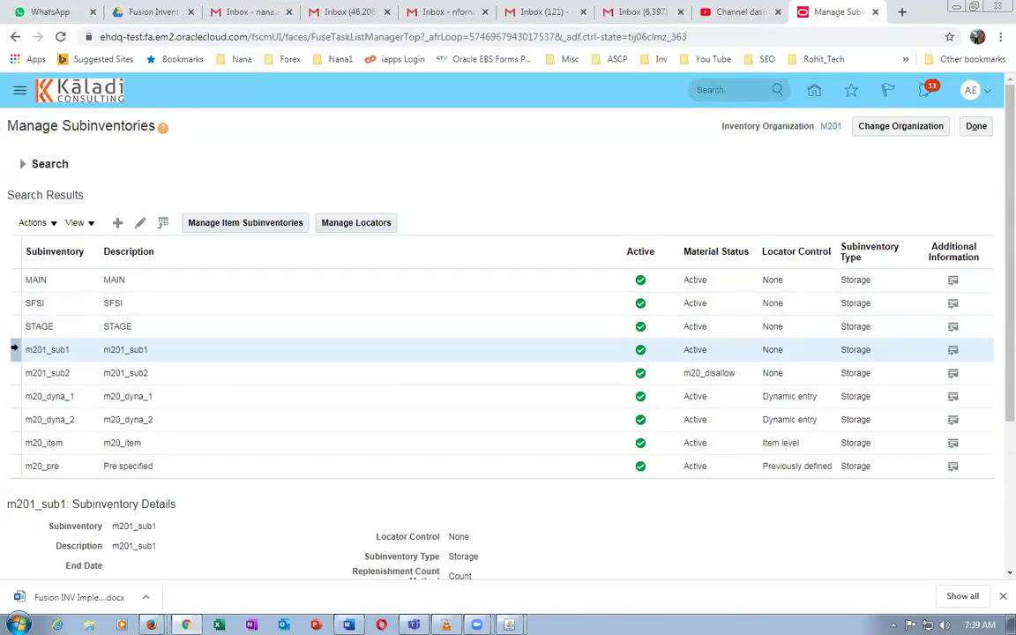
{"action": "left_click", "coordinate": [241, 224]}
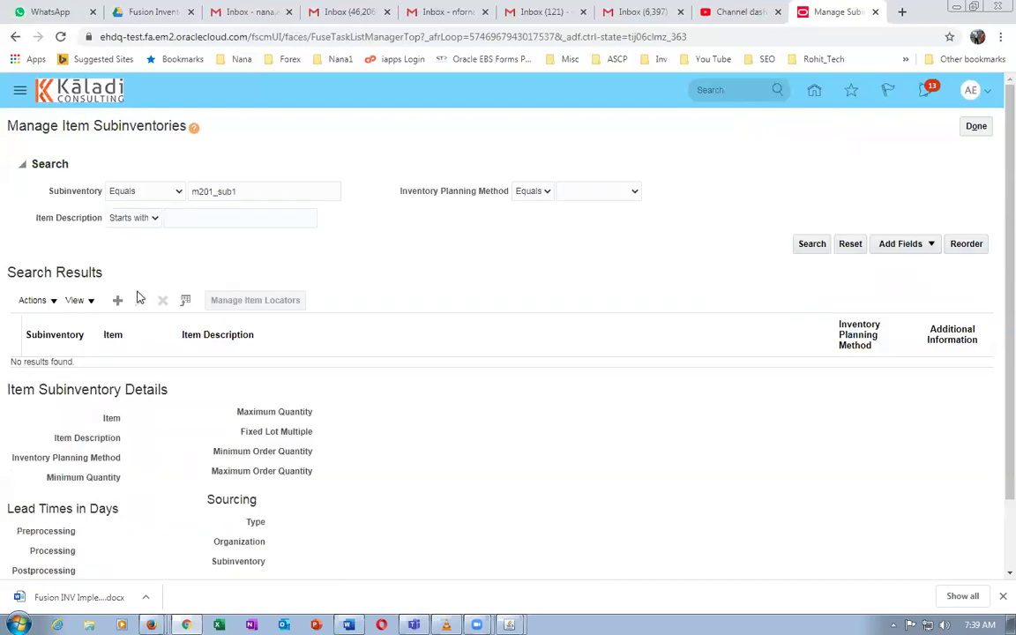
{"action": "left_click", "coordinate": [118, 300]}
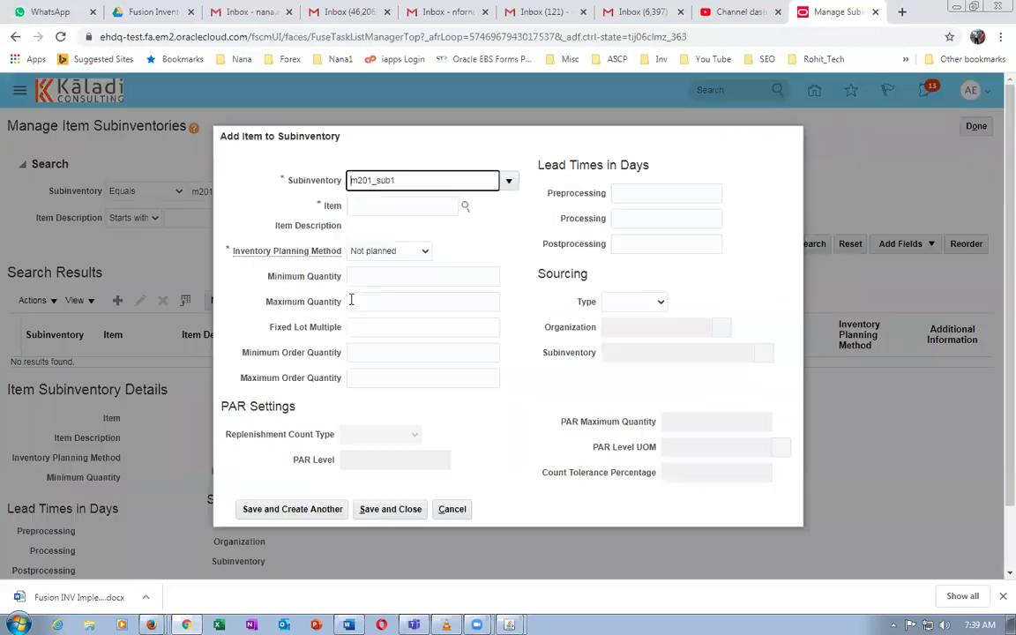
Enter item m20_sup_min_max (Supplier level sourcing) for m201_sub1, correcting the mistyped 'm02_su'.
{"action": "left_click", "coordinate": [379, 205]}
{"action": "type", "text": "m"}
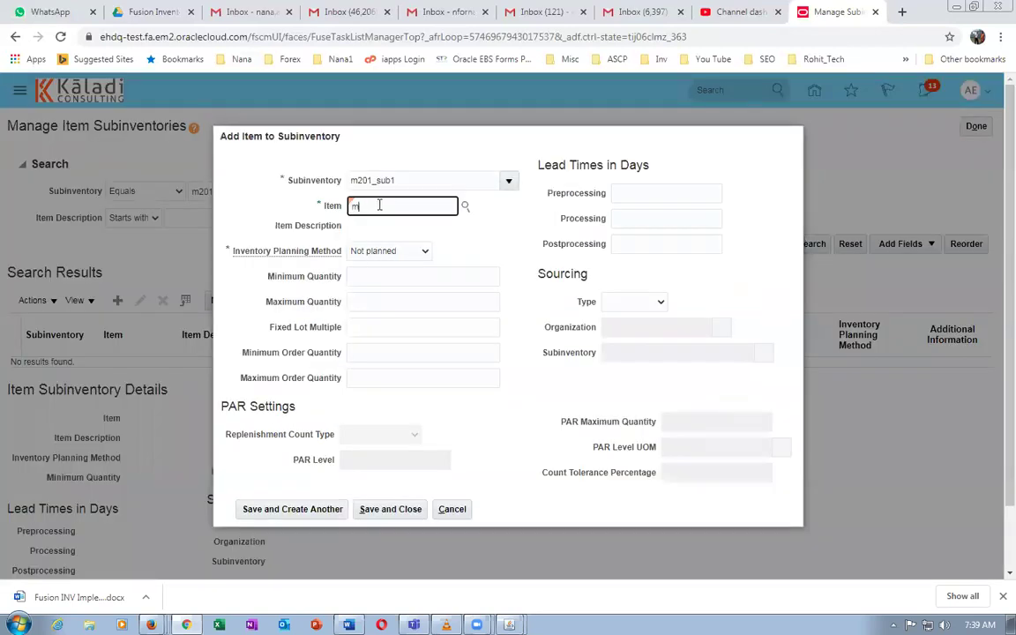
{"action": "type", "text": "02_su"}
{"action": "key", "text": "Tab"}
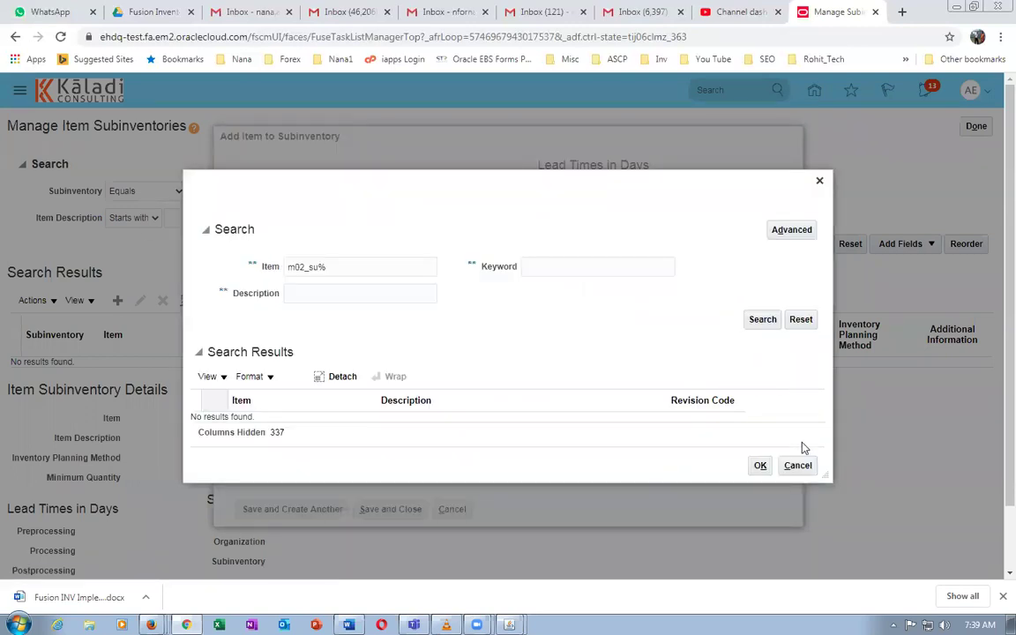
{"action": "left_click", "coordinate": [798, 466]}
{"action": "key", "text": "ctrl+a"}
{"action": "key", "text": "BackSpace"}
{"action": "type", "text": "m20_su"}
{"action": "key", "text": "Tab"}
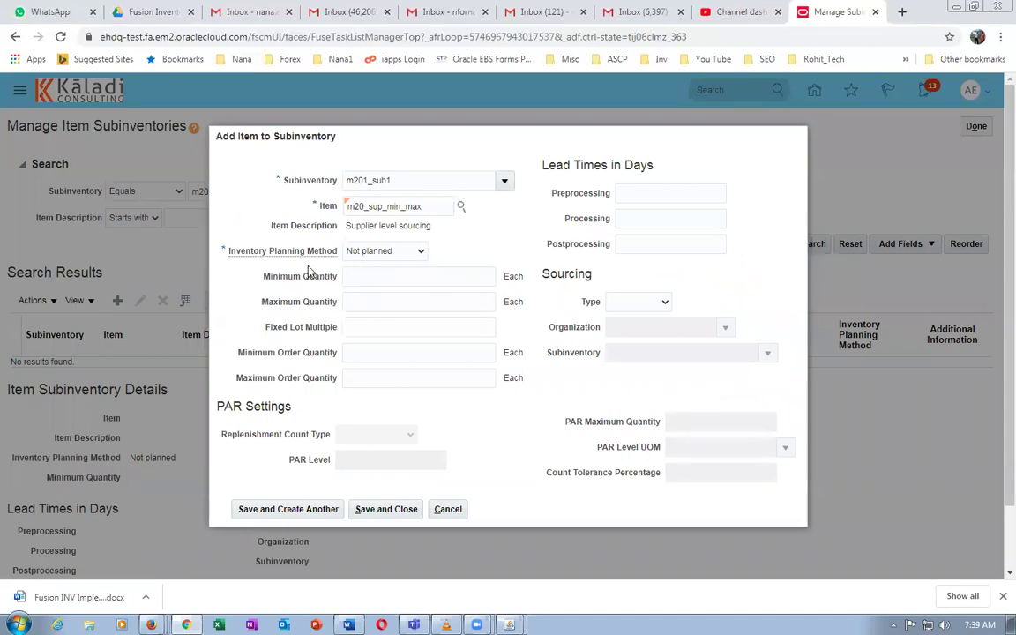
Choose Min-max planning with minimum 10, maximum 50 and fixed lot multiple 5.
{"action": "left_click", "coordinate": [381, 252]}
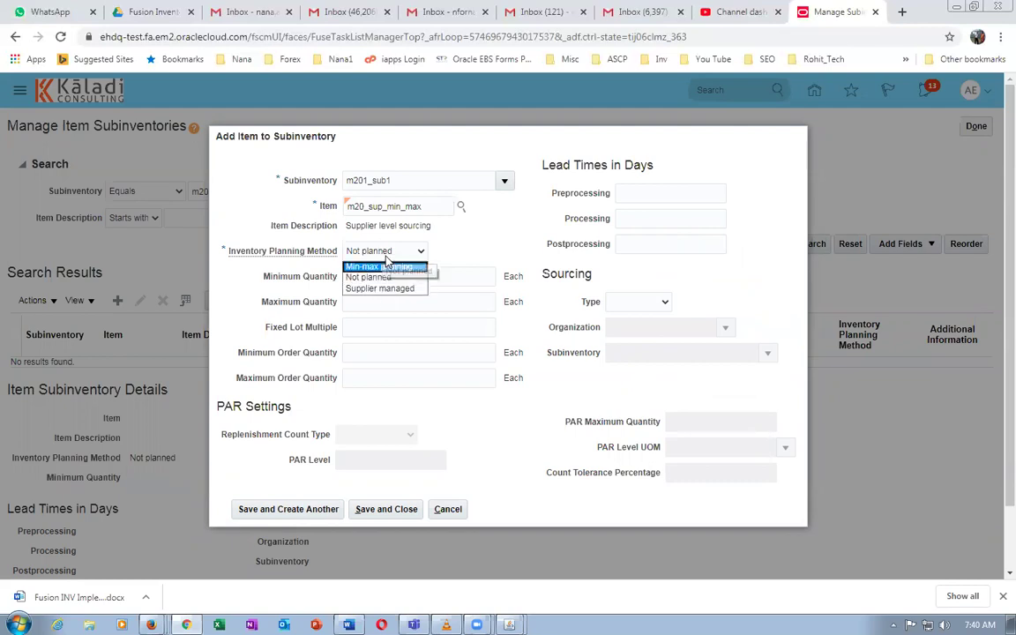
{"action": "left_click", "coordinate": [379, 267]}
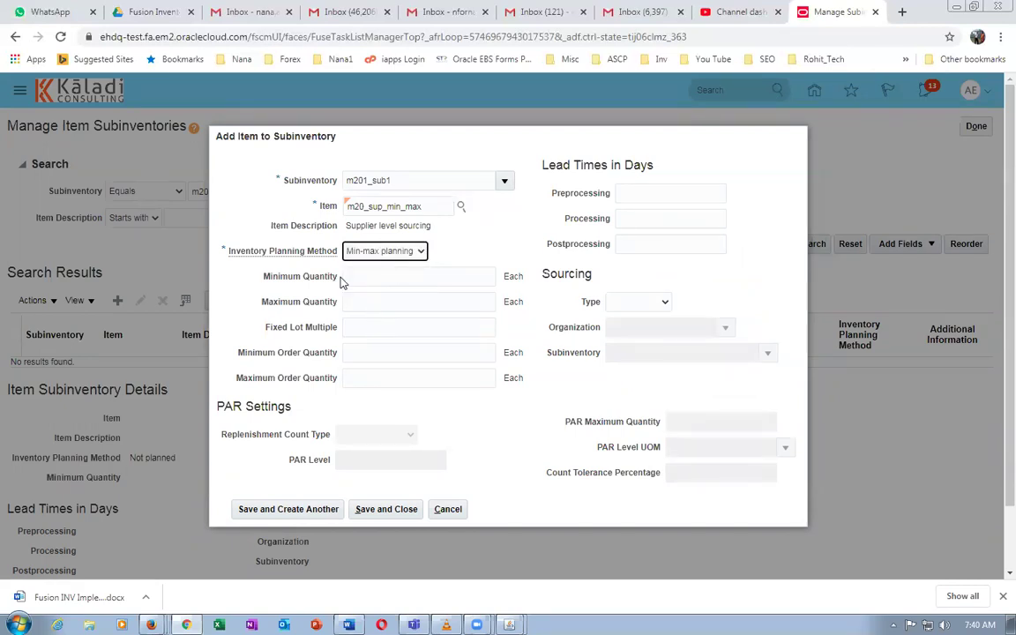
{"action": "left_click", "coordinate": [446, 276]}
{"action": "type", "text": "10"}
{"action": "key", "text": "Tab"}
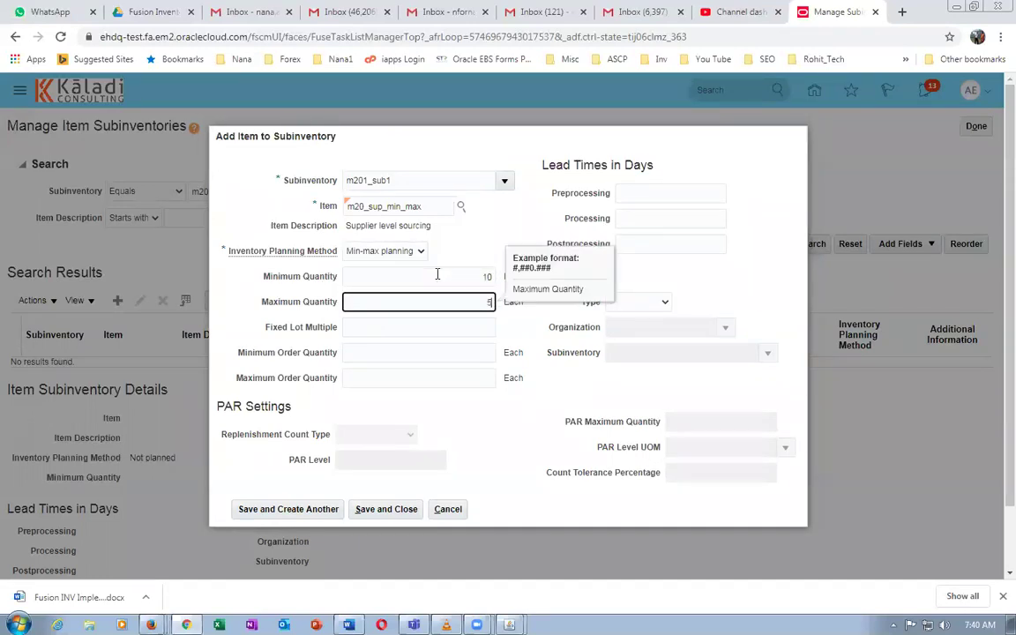
{"action": "type", "text": "50"}
{"action": "key", "text": "Tab"}
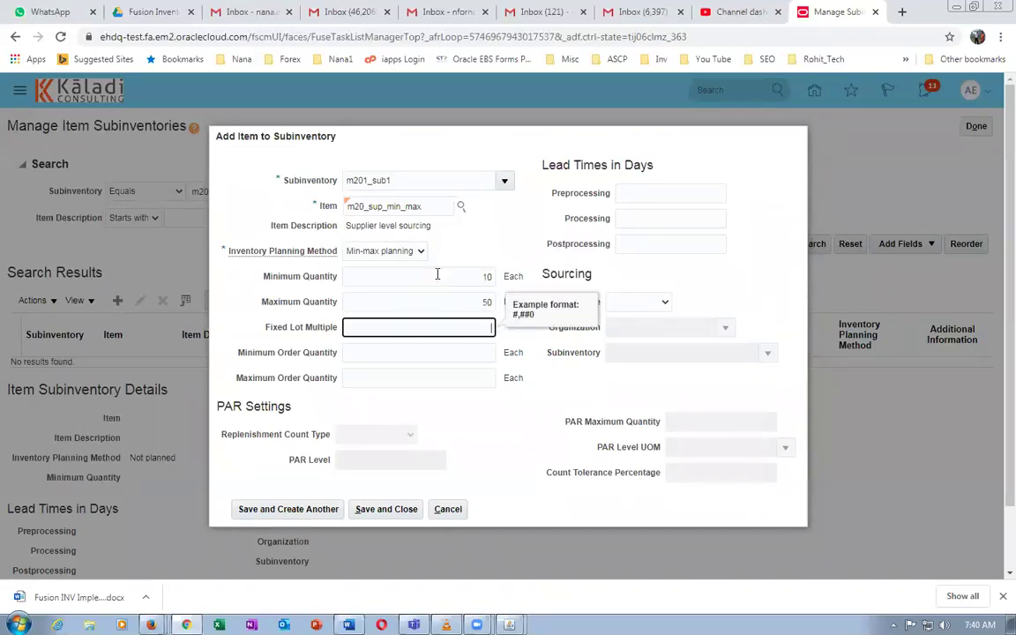
{"action": "type", "text": "5"}
Enter order quantities from 5 to 40 and recheck the quantity fields.
{"action": "key", "text": "Tab"}
{"action": "type", "text": "5"}
{"action": "key", "text": "Tab"}
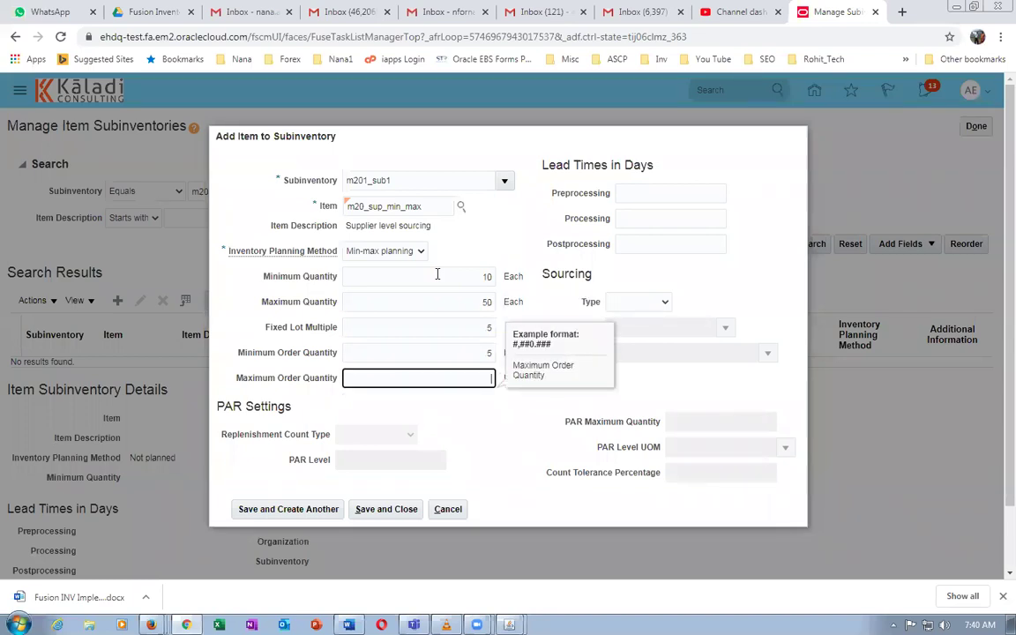
{"action": "type", "text": "40"}
{"action": "left_click", "coordinate": [494, 433]}
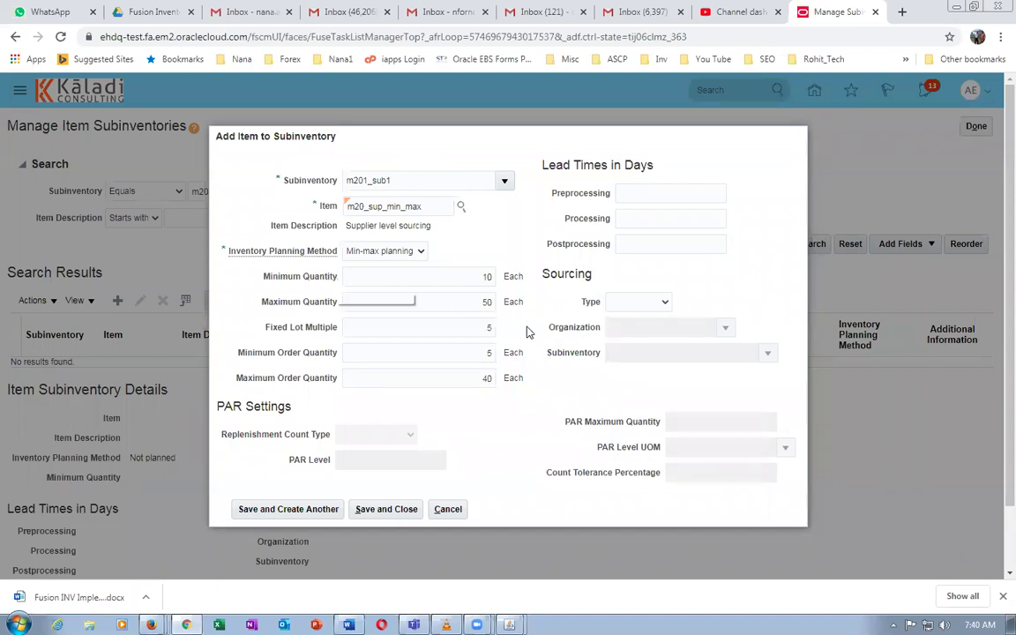
{"action": "left_click", "coordinate": [424, 300]}
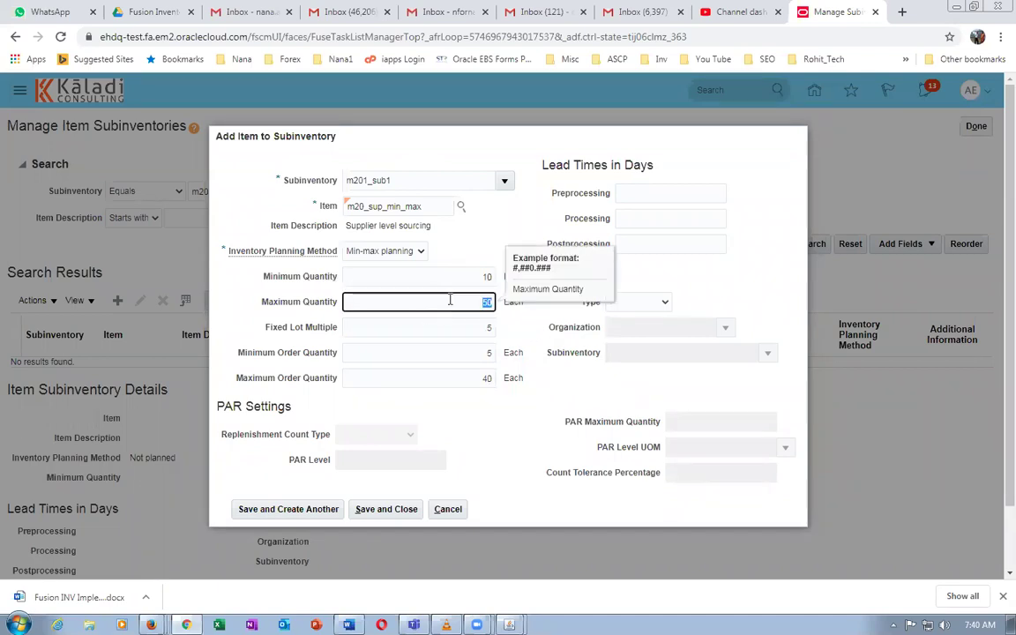
{"action": "left_click", "coordinate": [508, 442]}
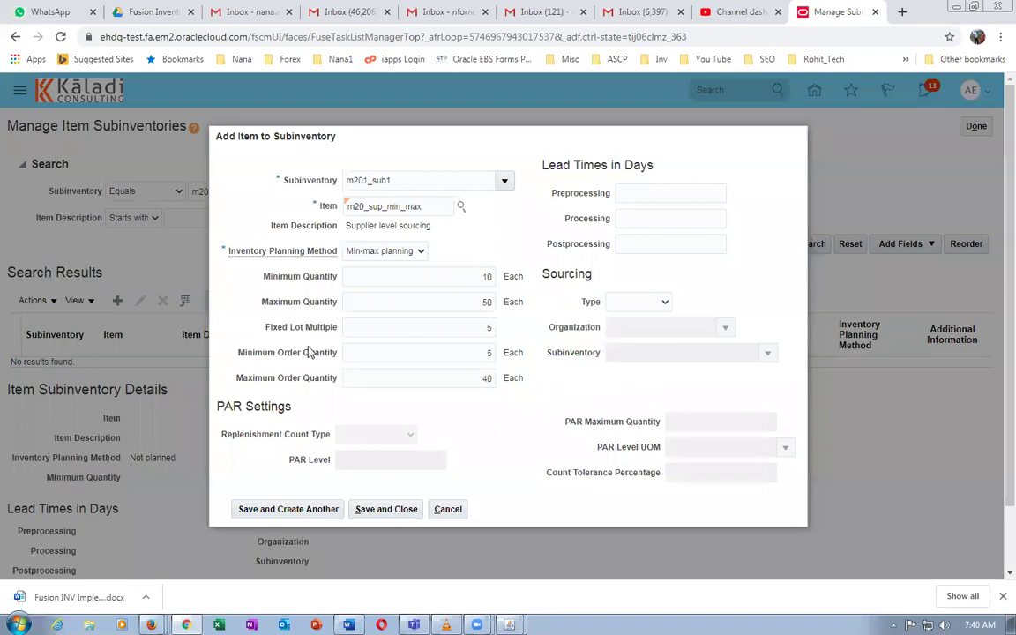
{"action": "left_click", "coordinate": [440, 359]}
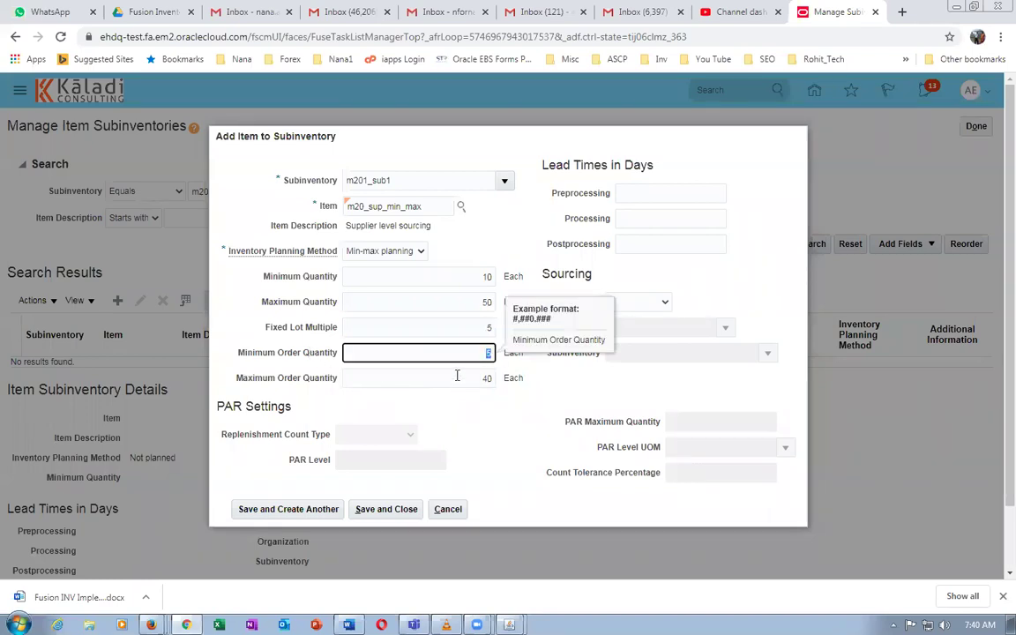
{"action": "key", "text": "Tab"}
{"action": "left_click", "coordinate": [488, 442]}
{"action": "left_click", "coordinate": [640, 302]}
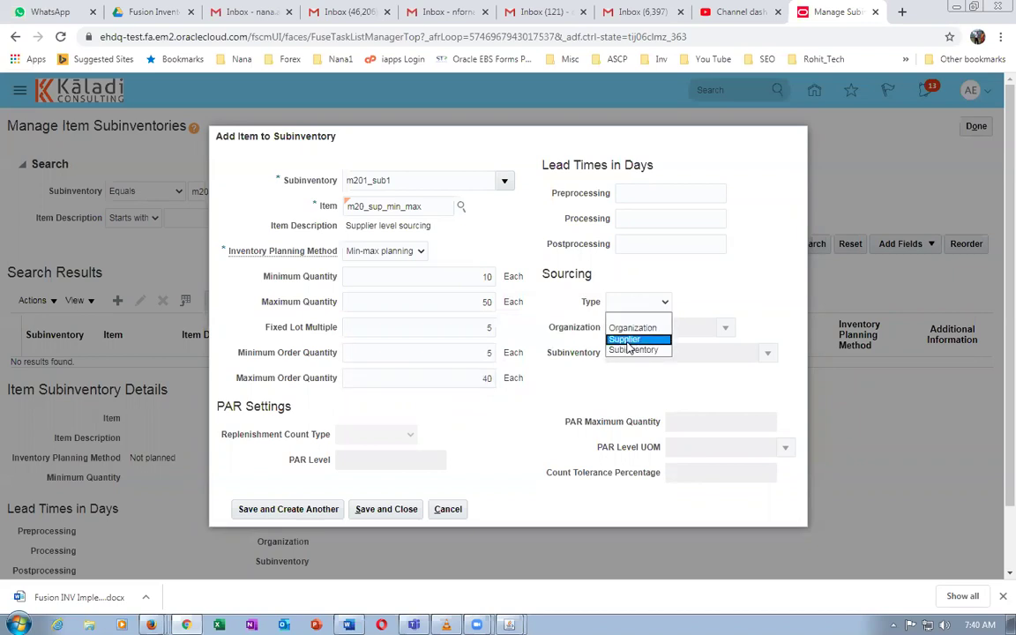
Set the sourcing type to Supplier and review the 5–40 order quantities.
{"action": "left_click", "coordinate": [628, 339]}
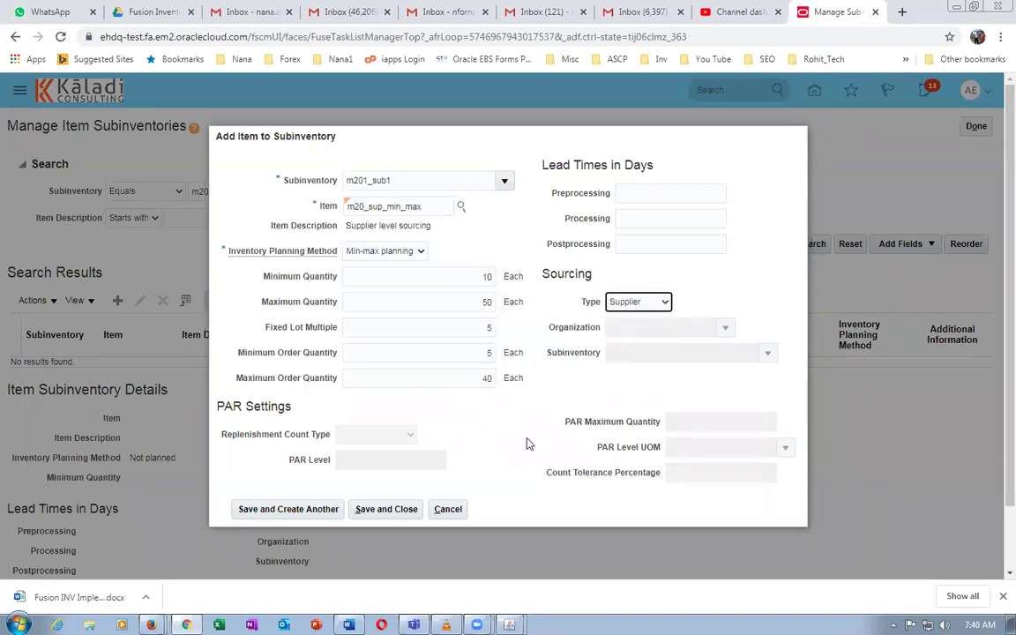
{"action": "double_click", "coordinate": [485, 352]}
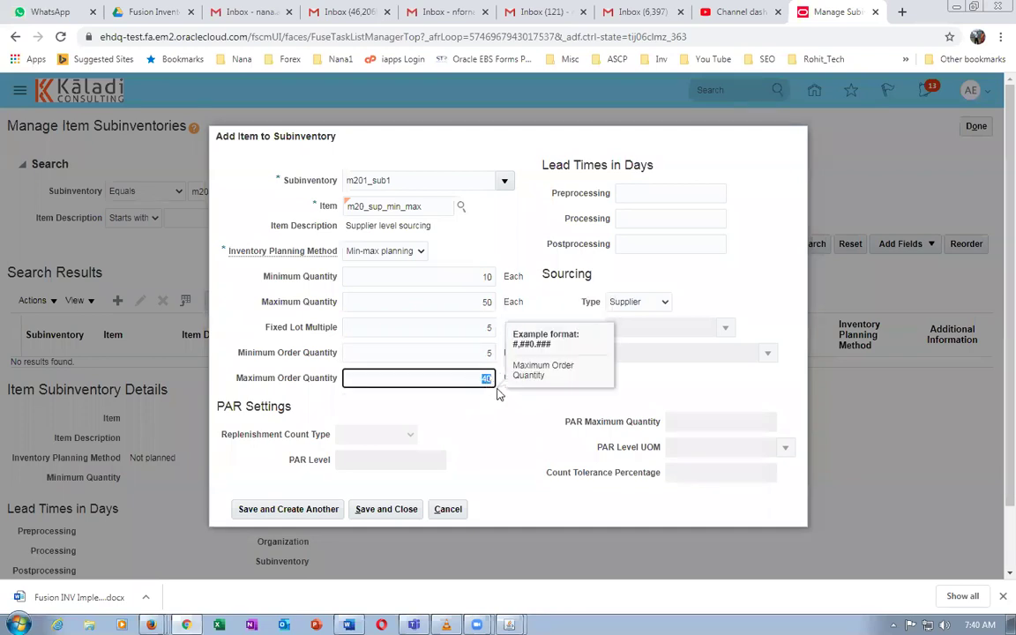
{"action": "left_click", "coordinate": [484, 445]}
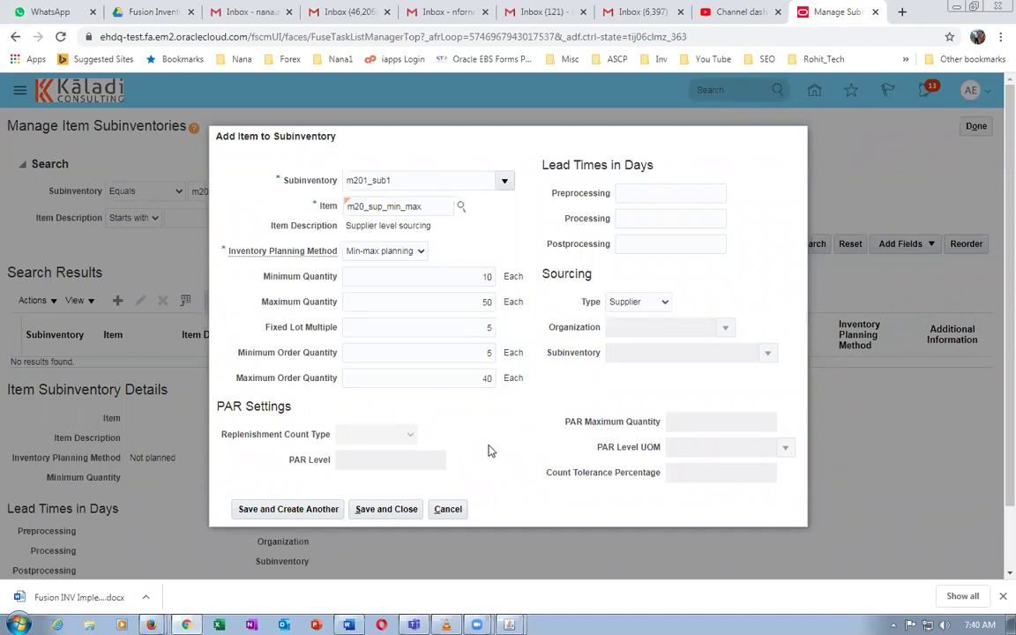
{"action": "left_click_drag", "start_coordinate": [454, 353], "coordinate": [491, 351]}
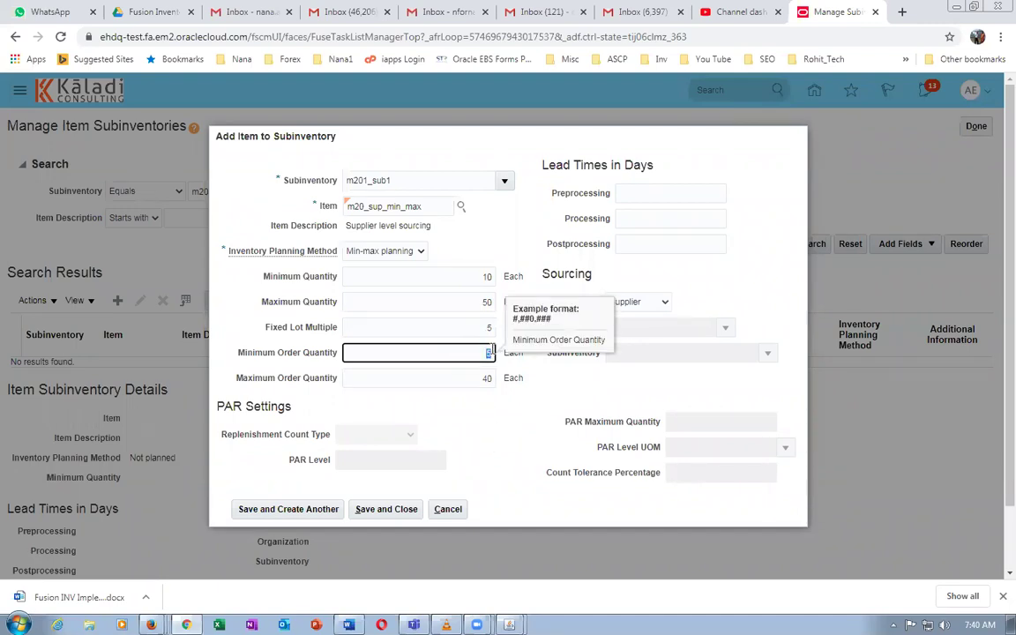
{"action": "left_click", "coordinate": [520, 460]}
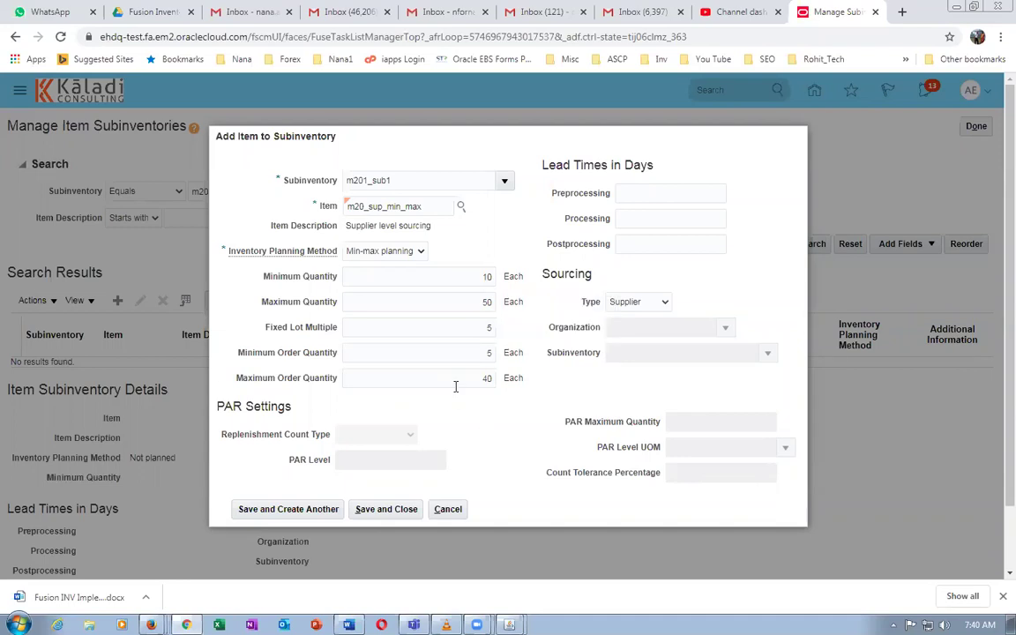
{"action": "left_click", "coordinate": [481, 352]}
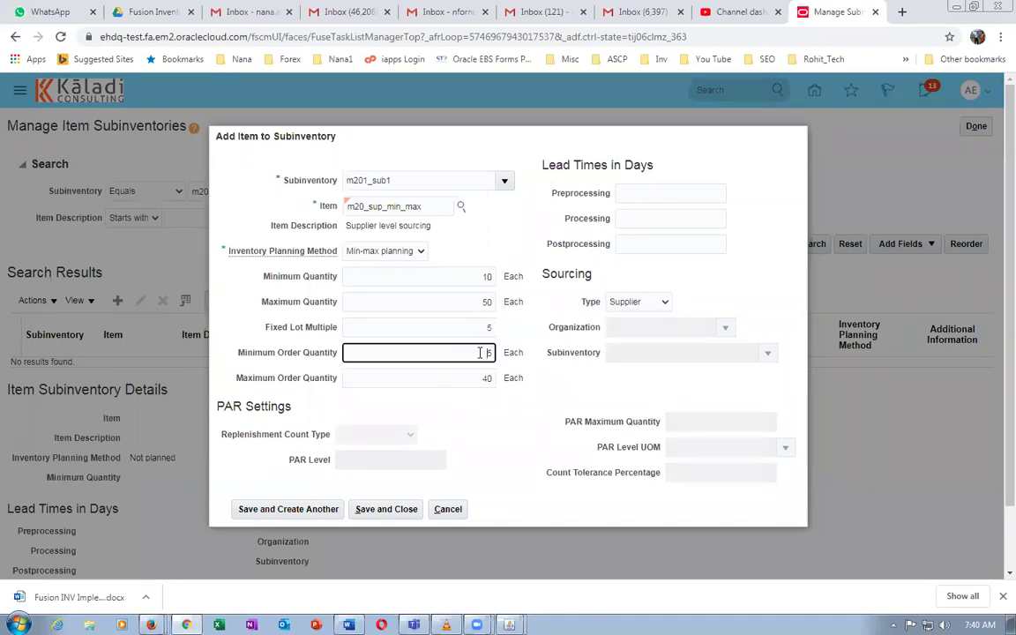
{"action": "key", "text": "Tab"}
{"action": "left_click", "coordinate": [484, 439]}
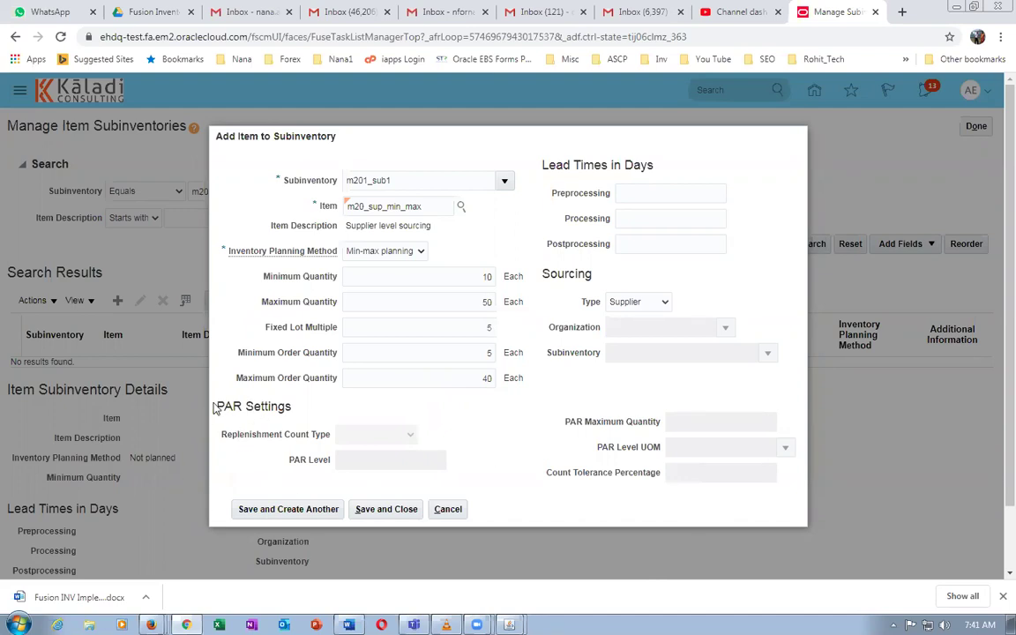
Review the PAR Settings section, then save and close the subinventory item entry.
{"action": "left_click_drag", "start_coordinate": [221, 407], "coordinate": [273, 407]}
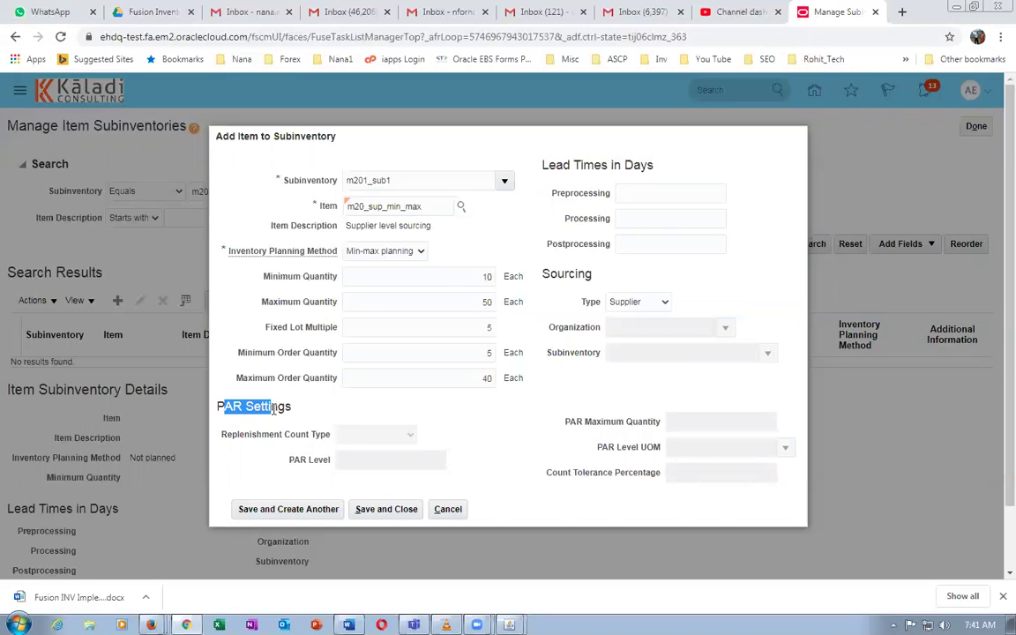
{"action": "left_click", "coordinate": [480, 437]}
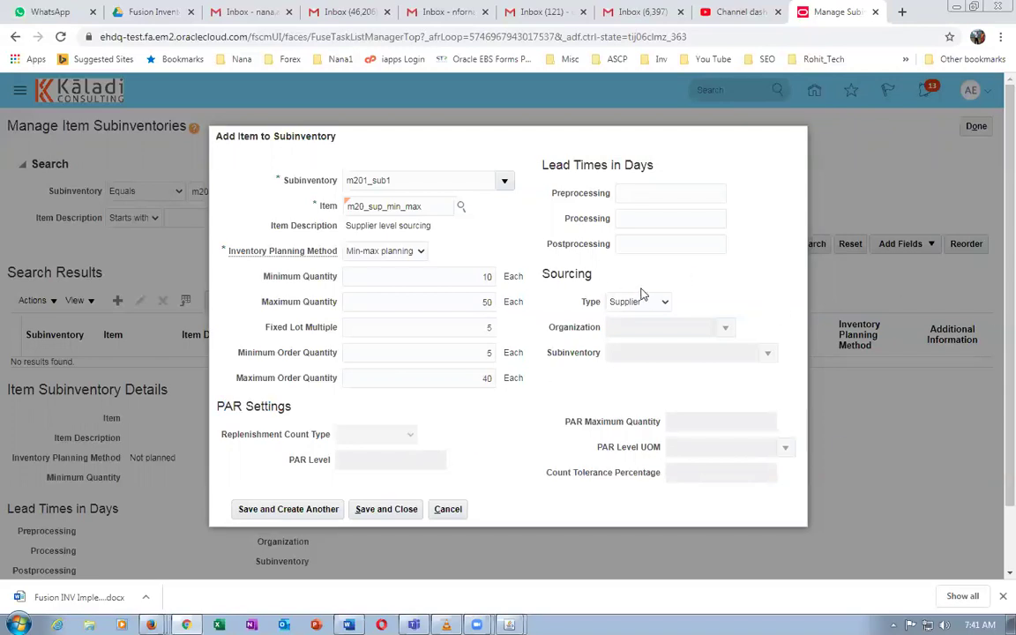
{"action": "left_click", "coordinate": [388, 511]}
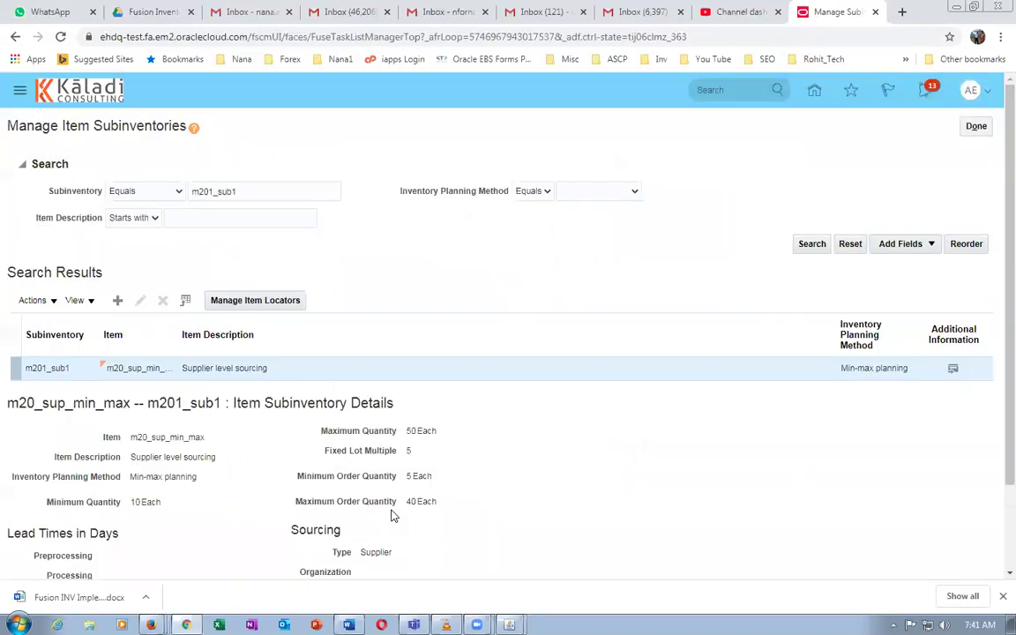
{"action": "right_click", "coordinate": [839, 14]}
In a duplicated tab, schedule a new Print Min-Max Planning Report process from Scheduled Processes.
{"action": "left_click", "coordinate": [869, 82]}
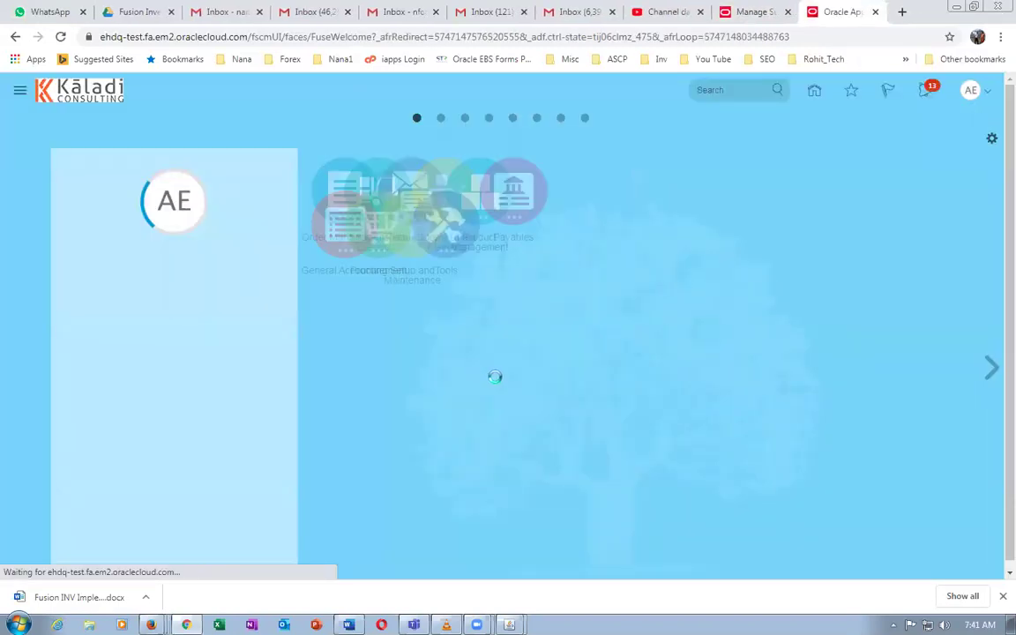
{"action": "left_click", "coordinate": [678, 319]}
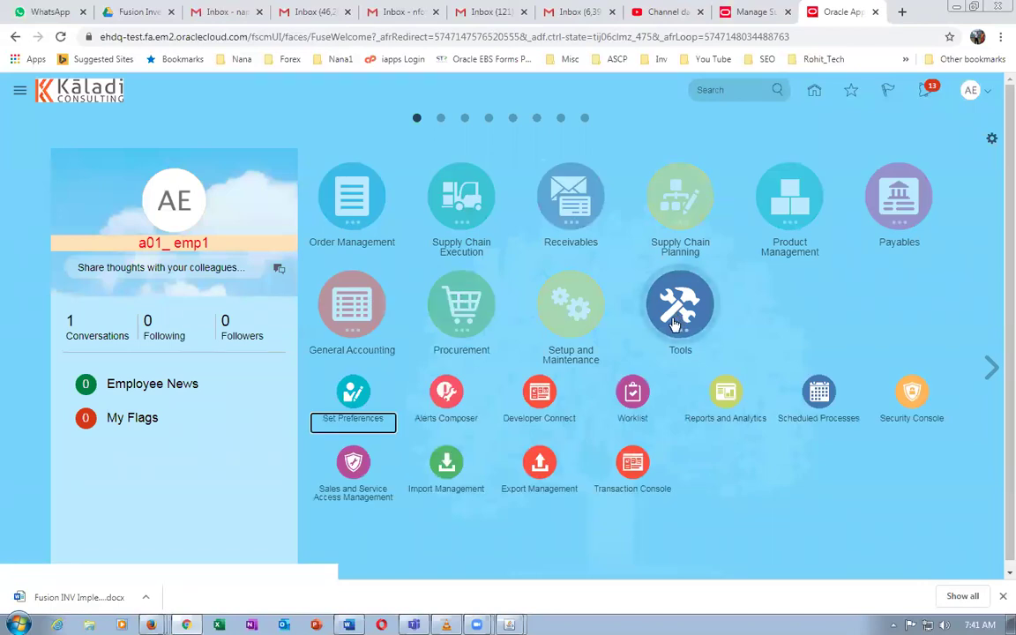
{"action": "left_click", "coordinate": [825, 401]}
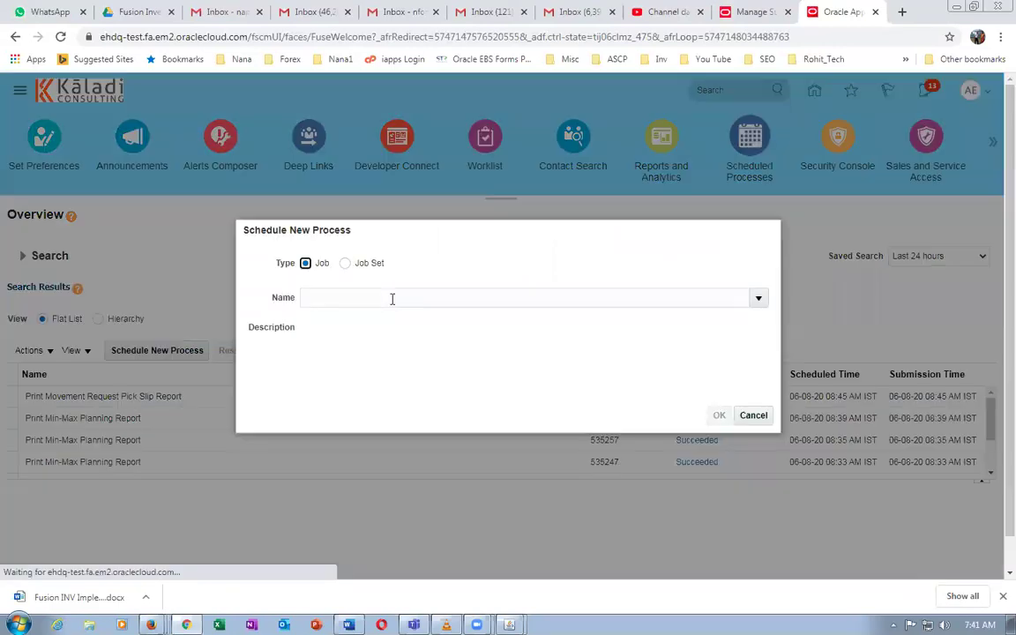
{"action": "left_click", "coordinate": [392, 298]}
{"action": "type", "text": "print "}
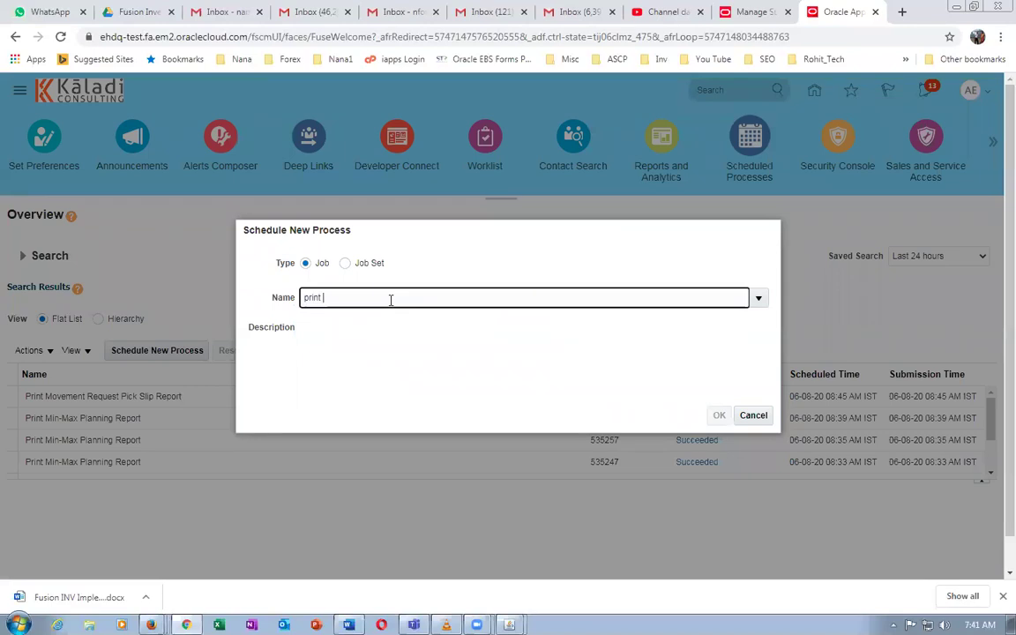
{"action": "type", "text": "mi"}
{"action": "key", "text": "Tab"}
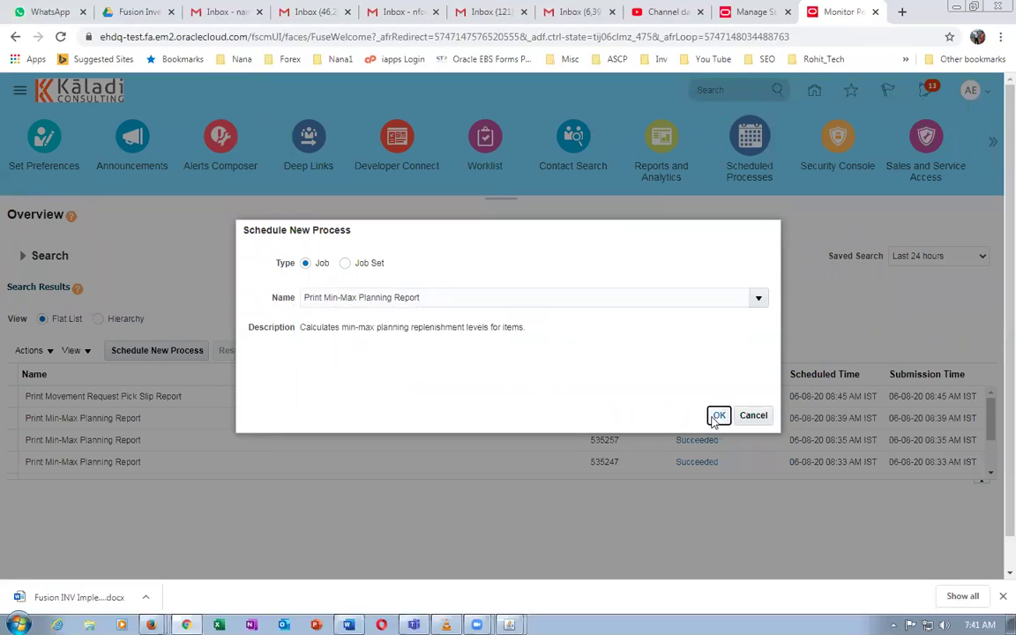
{"action": "left_click", "coordinate": [718, 414]}
{"action": "left_click", "coordinate": [448, 287]}
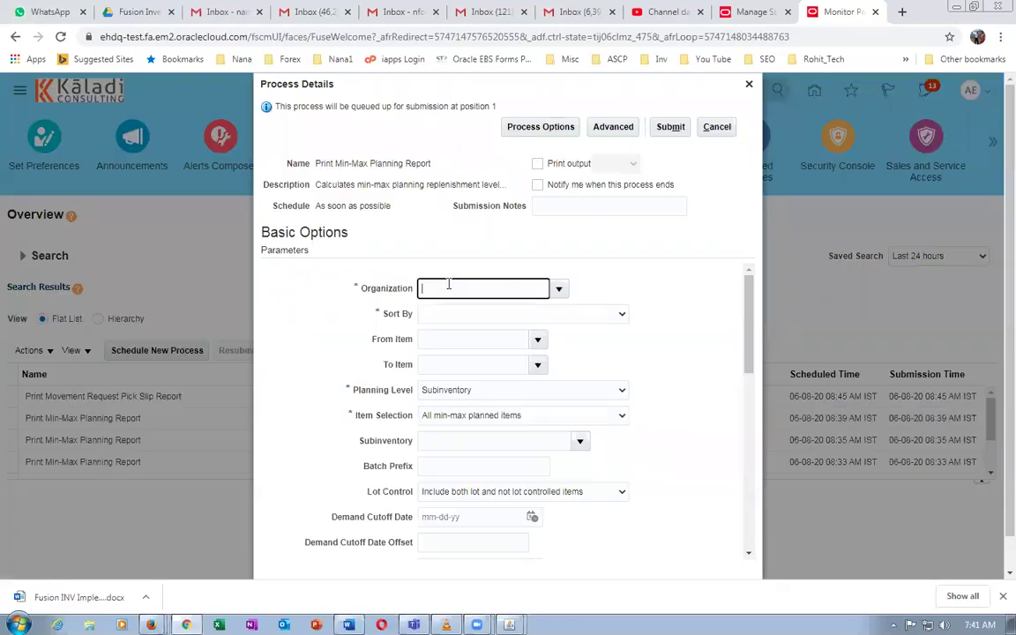
Set Organization M201, Sort By Inventory item, Subinventory m201_sub1, then submit the report.
{"action": "type", "text": "M201"}
{"action": "key", "text": "Tab"}
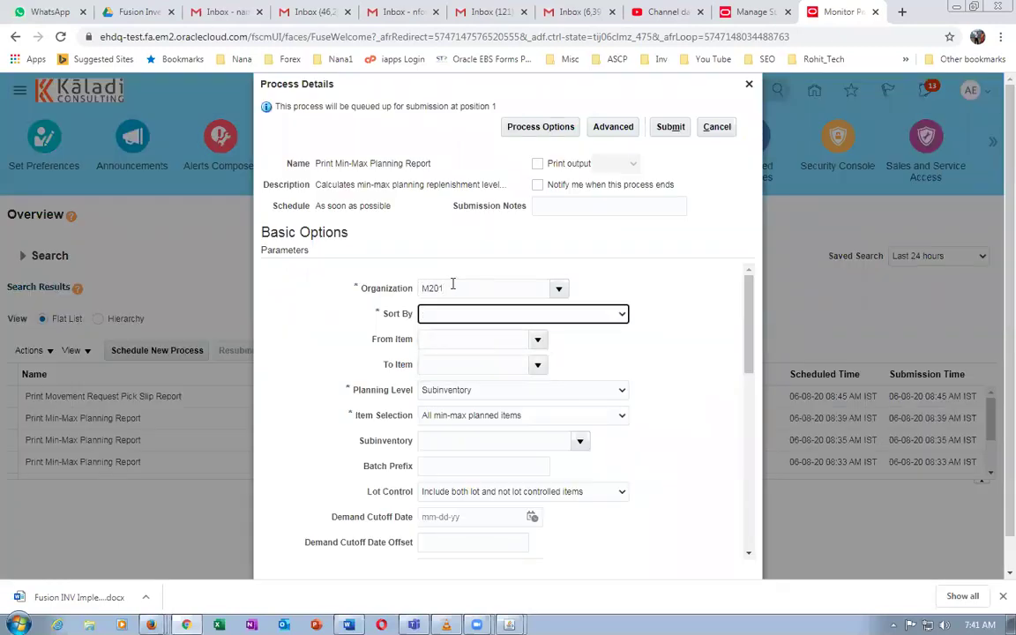
{"action": "left_click", "coordinate": [534, 315]}
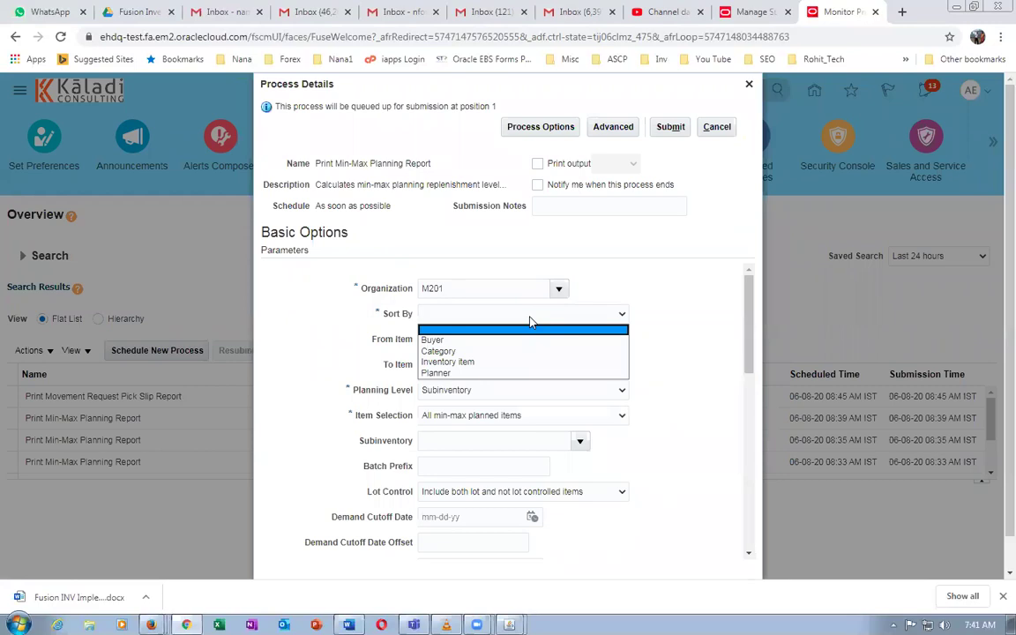
{"action": "left_click", "coordinate": [503, 362]}
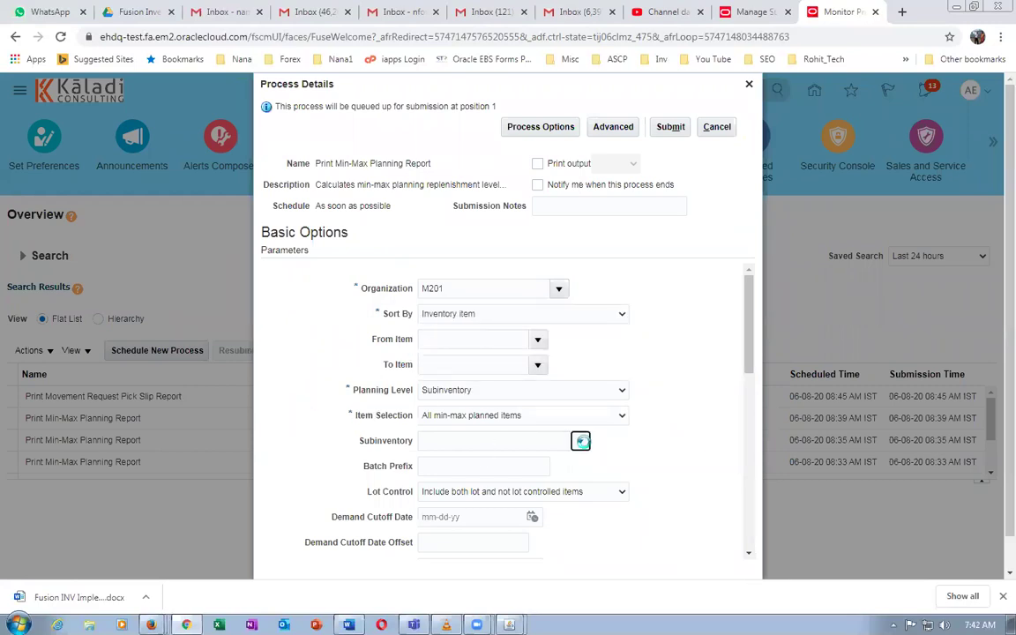
{"action": "left_click", "coordinate": [580, 441]}
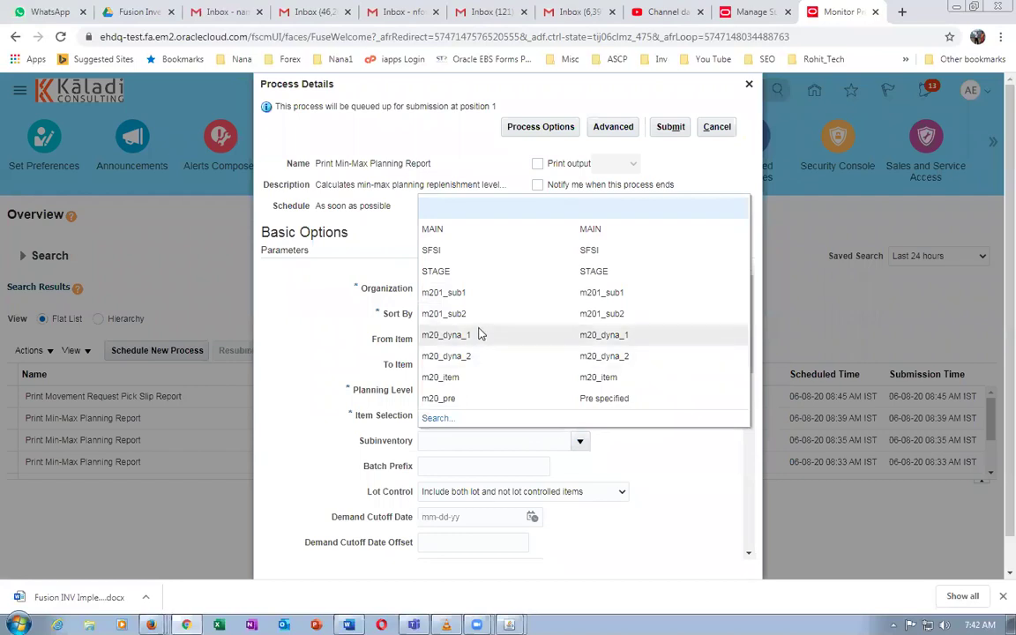
{"action": "left_click", "coordinate": [478, 294]}
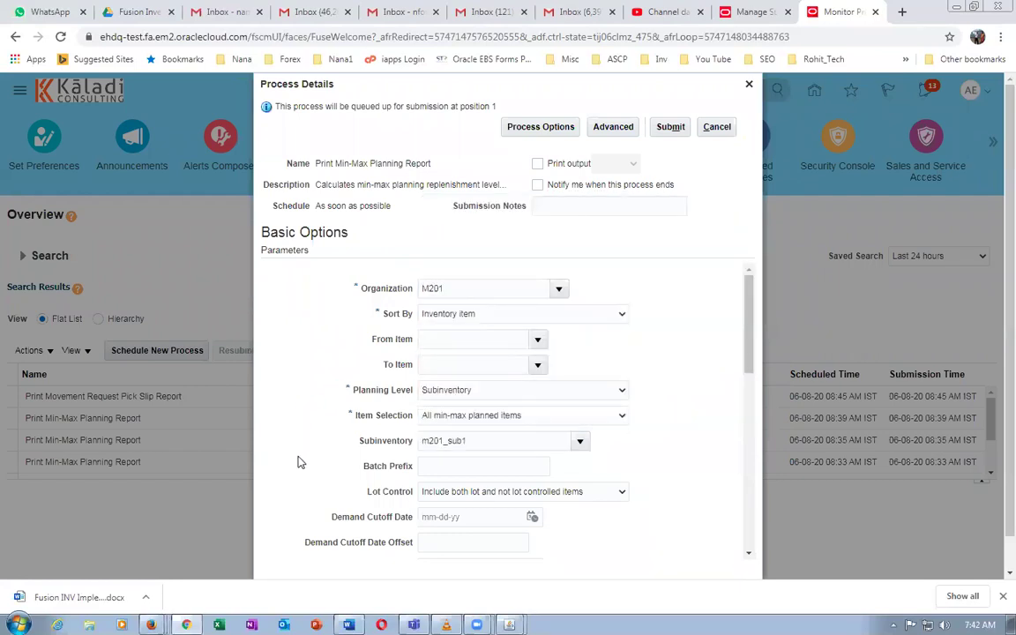
{"action": "scroll", "coordinate": [750, 368], "scroll_direction": "down", "scroll_amount": 3}
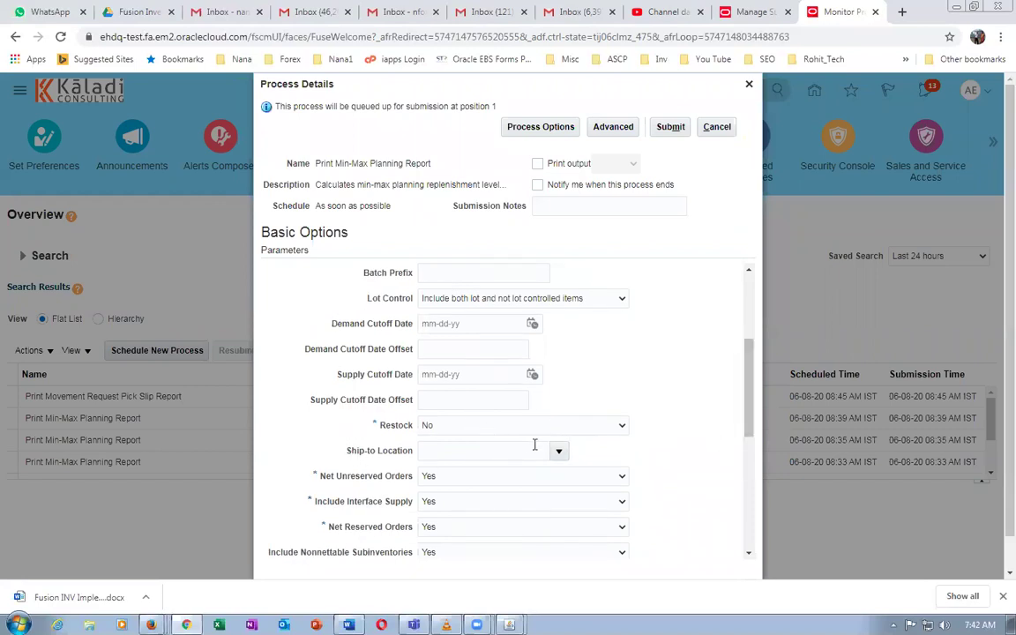
{"action": "left_click_drag", "start_coordinate": [746, 432], "coordinate": [770, 554]}
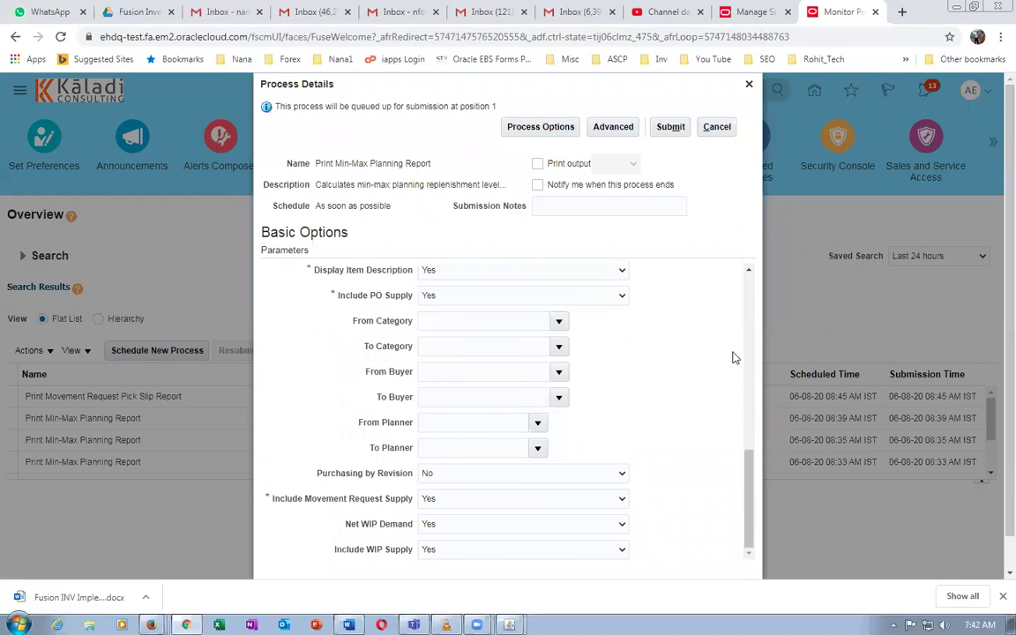
{"action": "left_click", "coordinate": [676, 132]}
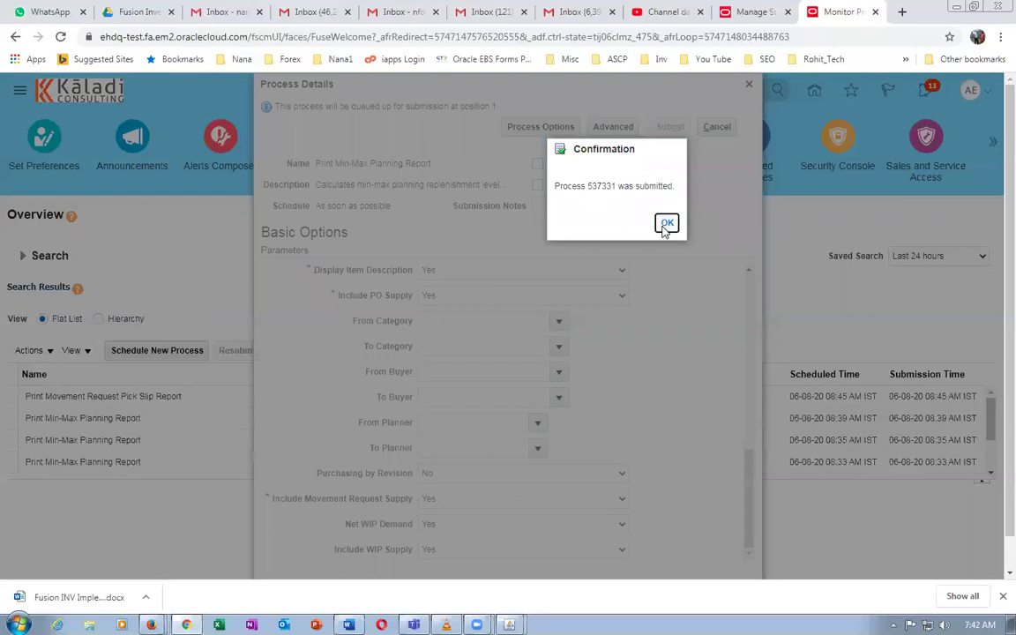
{"action": "left_click", "coordinate": [667, 221]}
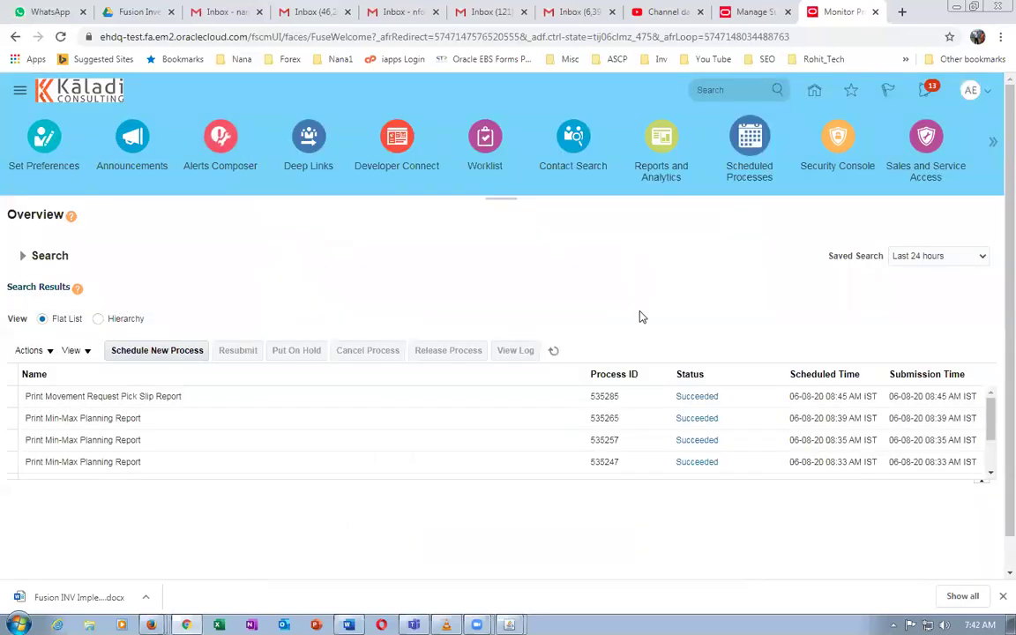
Refresh the process list until run 537331 shows Succeeded, then select its row.
{"action": "left_click", "coordinate": [554, 353]}
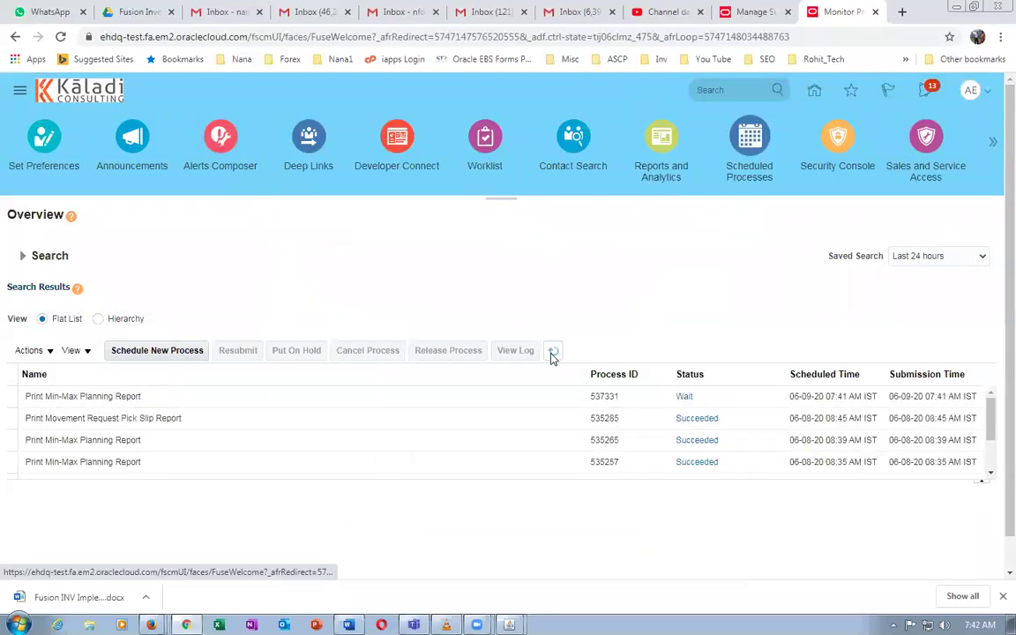
{"action": "left_click", "coordinate": [553, 353]}
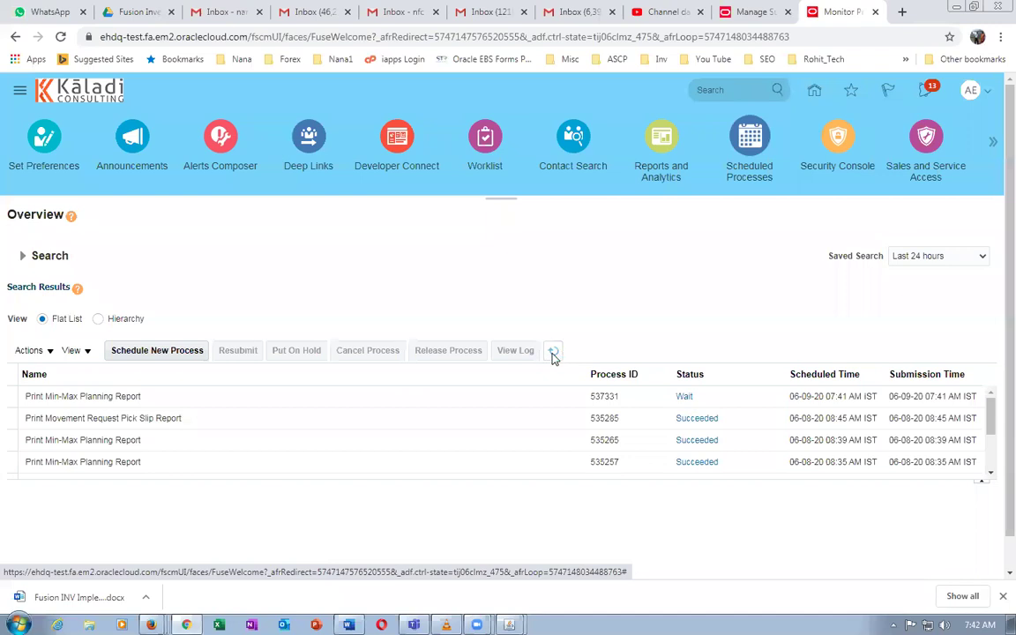
{"action": "left_click", "coordinate": [553, 354]}
{"action": "left_click", "coordinate": [553, 354]}
{"action": "left_click", "coordinate": [553, 353]}
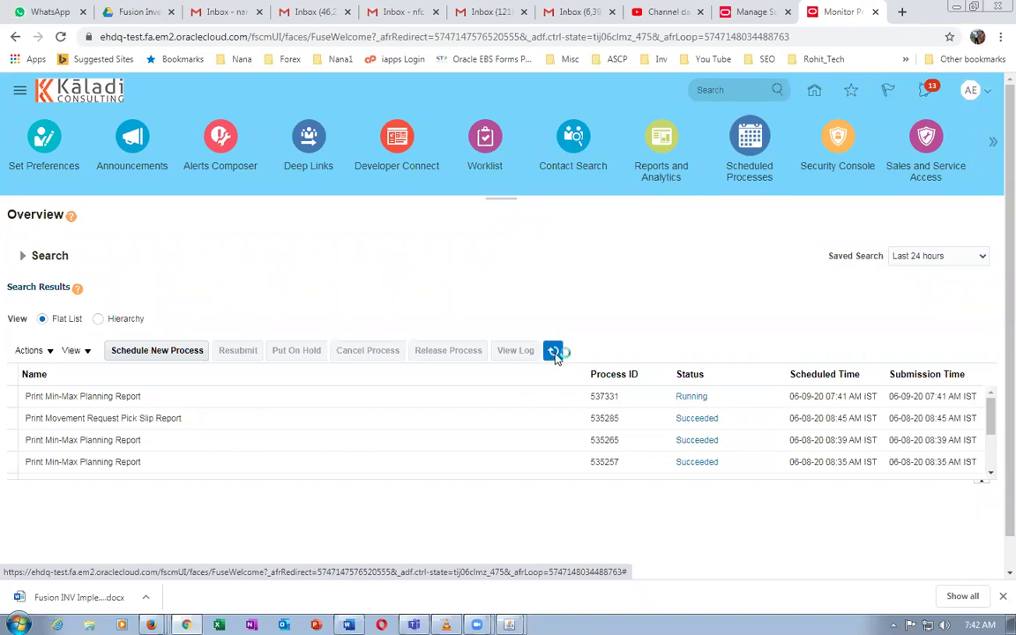
{"action": "left_click", "coordinate": [554, 354]}
{"action": "left_click", "coordinate": [554, 352]}
{"action": "left_click", "coordinate": [212, 396]}
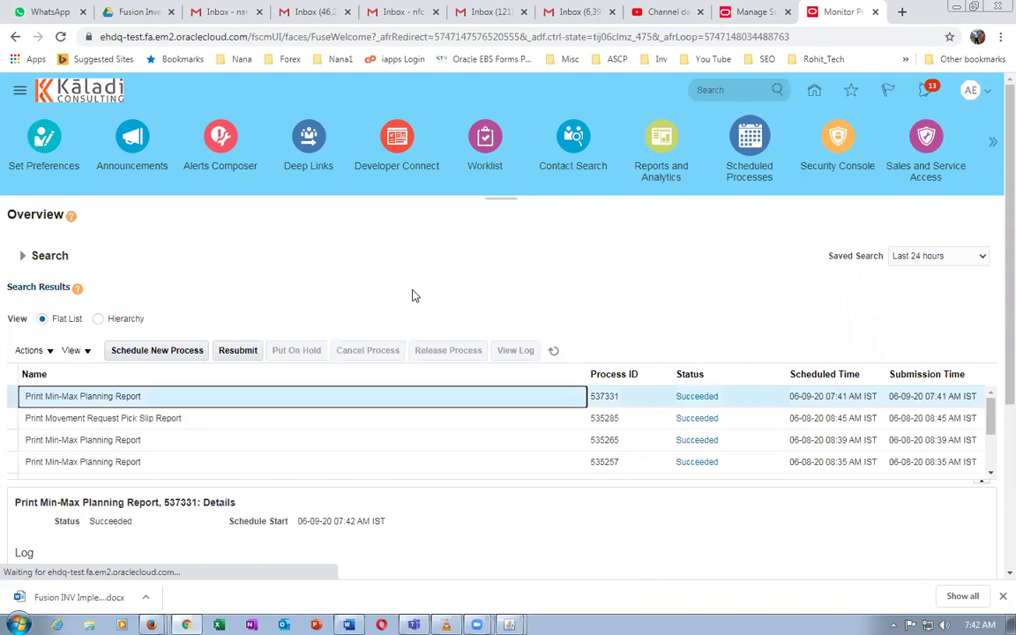
Republish the report for run 537331, export and save it as PDF, and open the download.
{"action": "scroll", "coordinate": [413, 294], "scroll_direction": "down", "scroll_amount": 3}
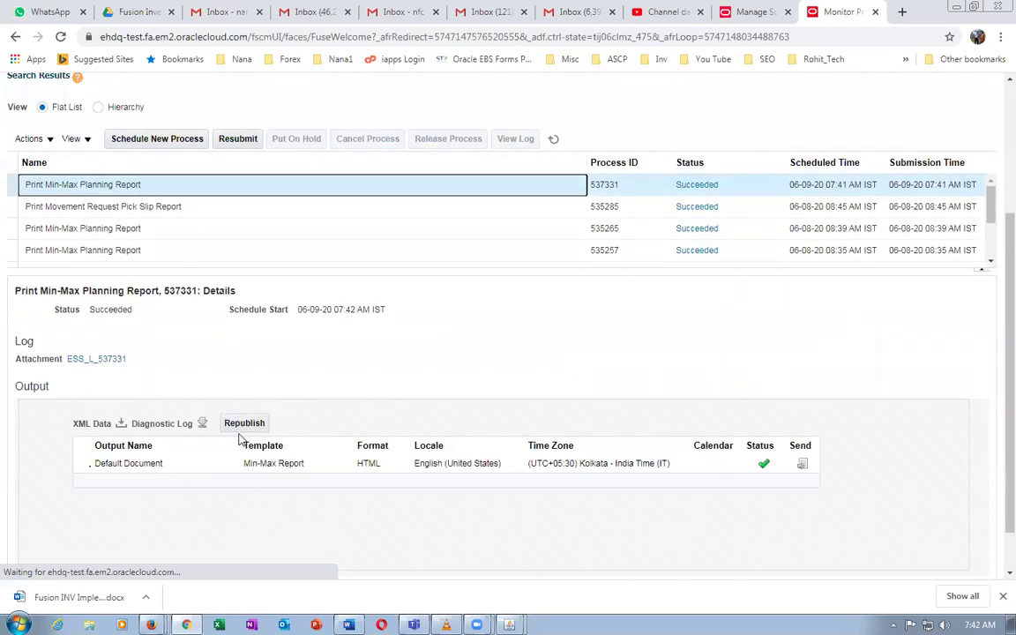
{"action": "left_click", "coordinate": [245, 422]}
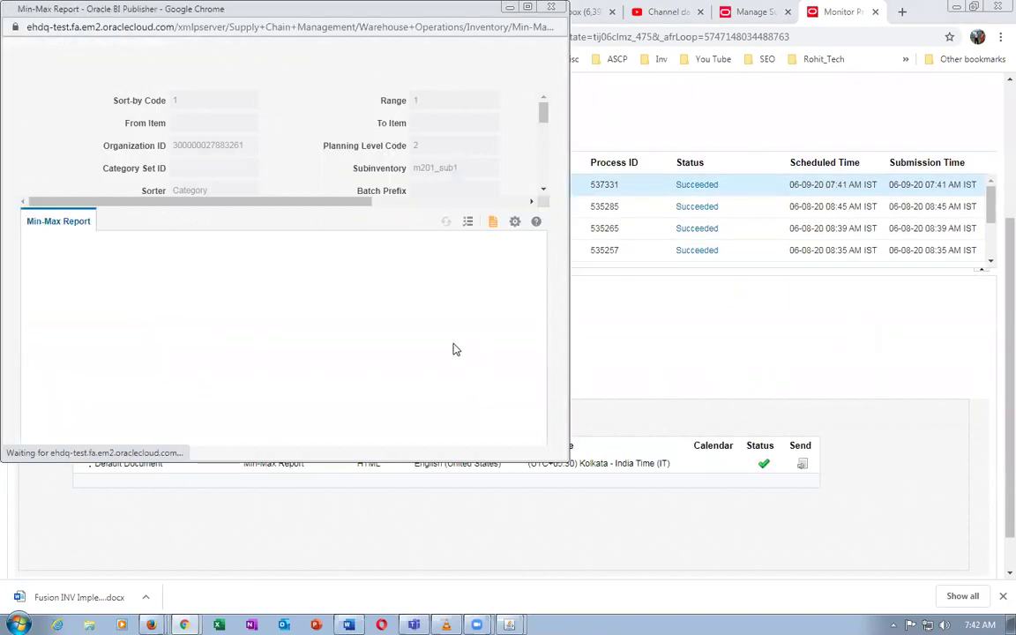
{"action": "left_click", "coordinate": [516, 227]}
{"action": "mouse_move", "coordinate": [512, 242]}
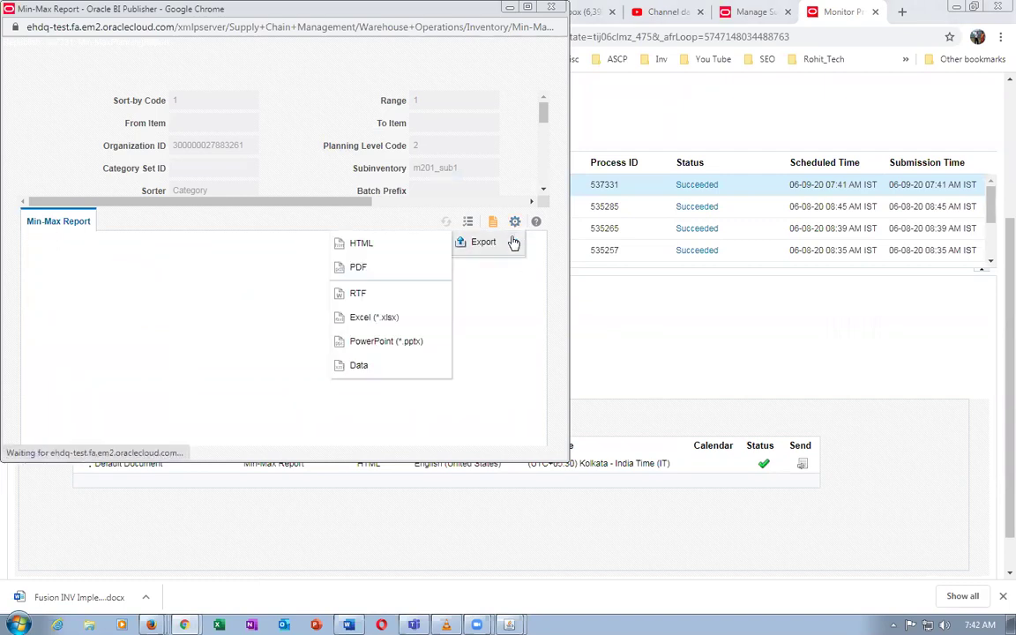
{"action": "left_click", "coordinate": [386, 270]}
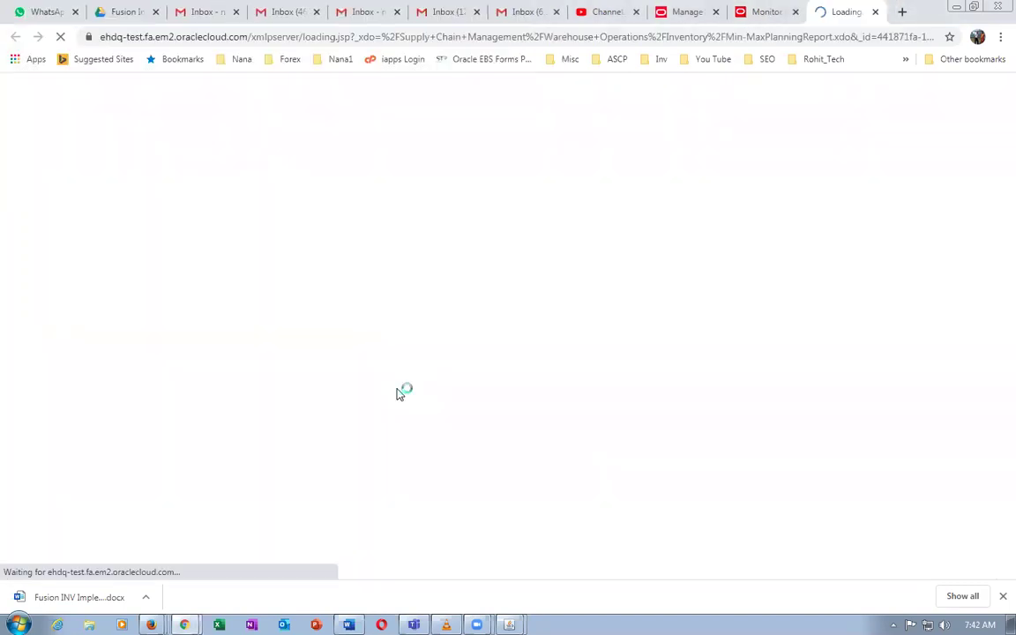
{"action": "left_click", "coordinate": [386, 317]}
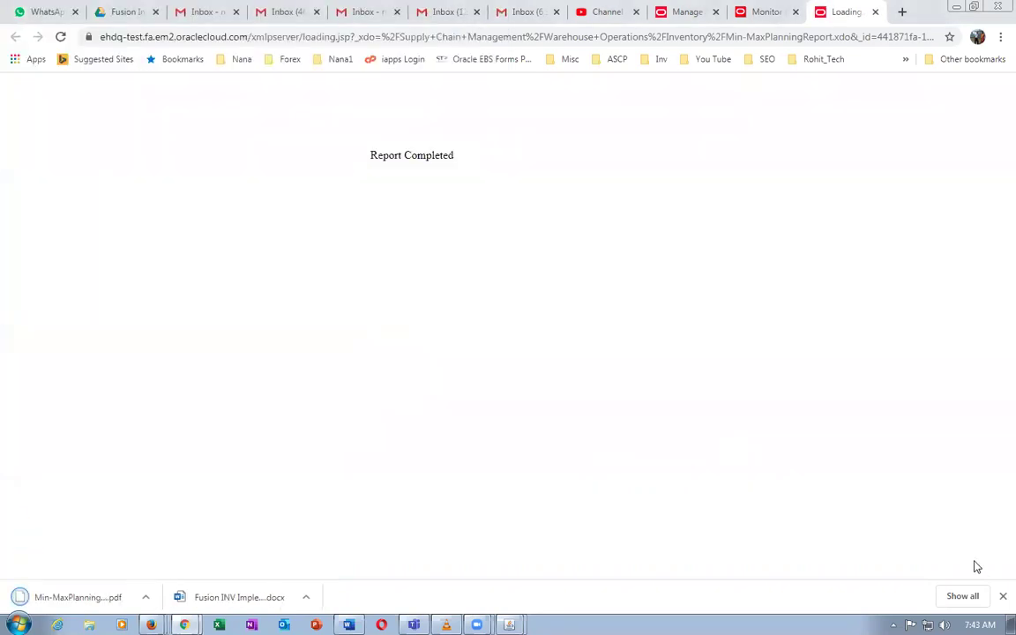
{"action": "left_click", "coordinate": [964, 596]}
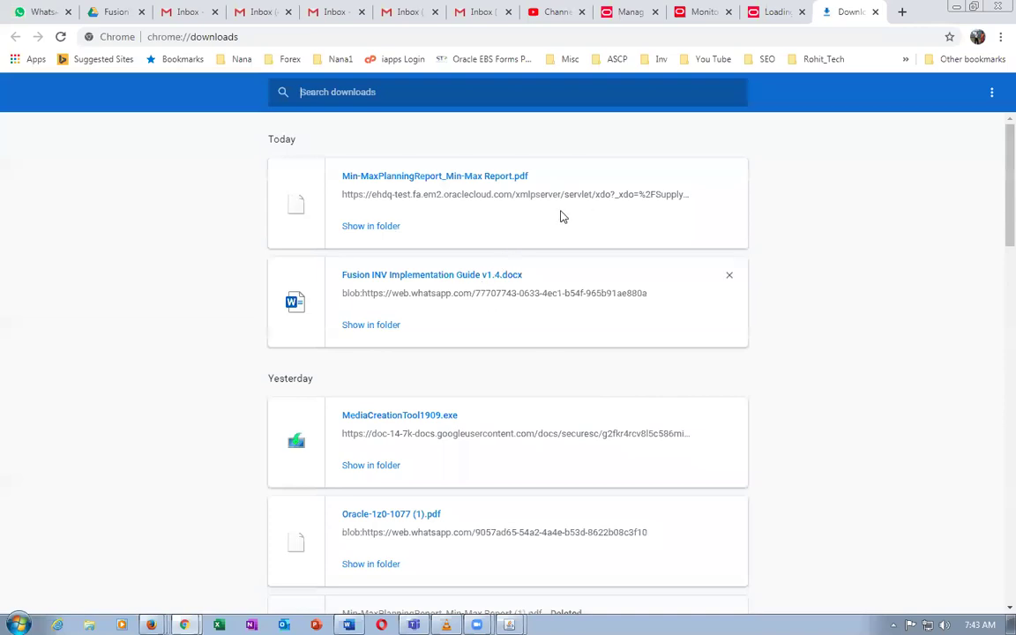
{"action": "left_click", "coordinate": [467, 180]}
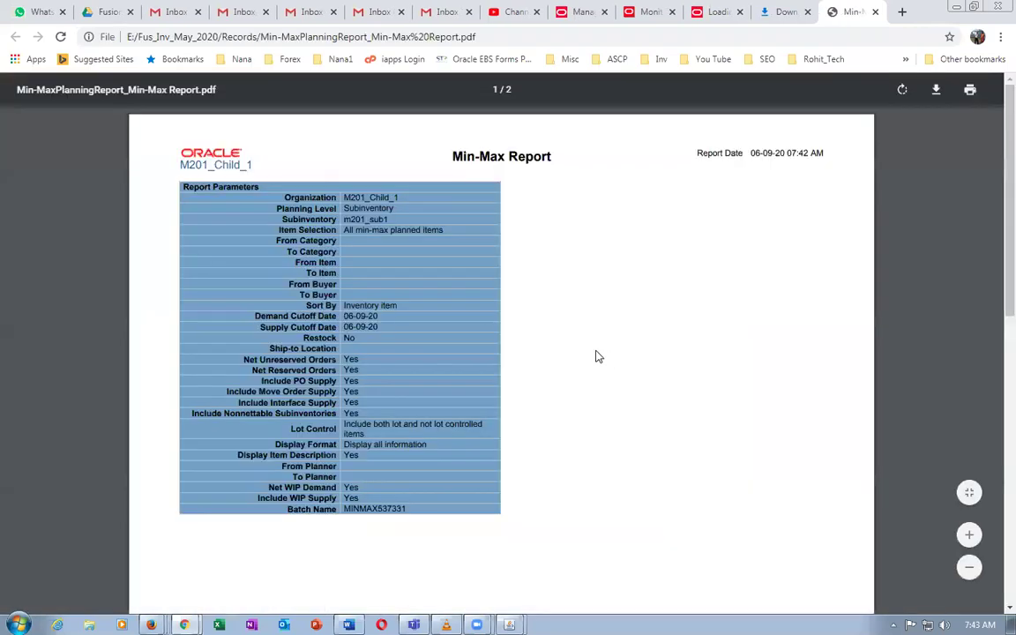
{"action": "scroll", "coordinate": [598, 354], "scroll_direction": "down", "scroll_amount": 5}
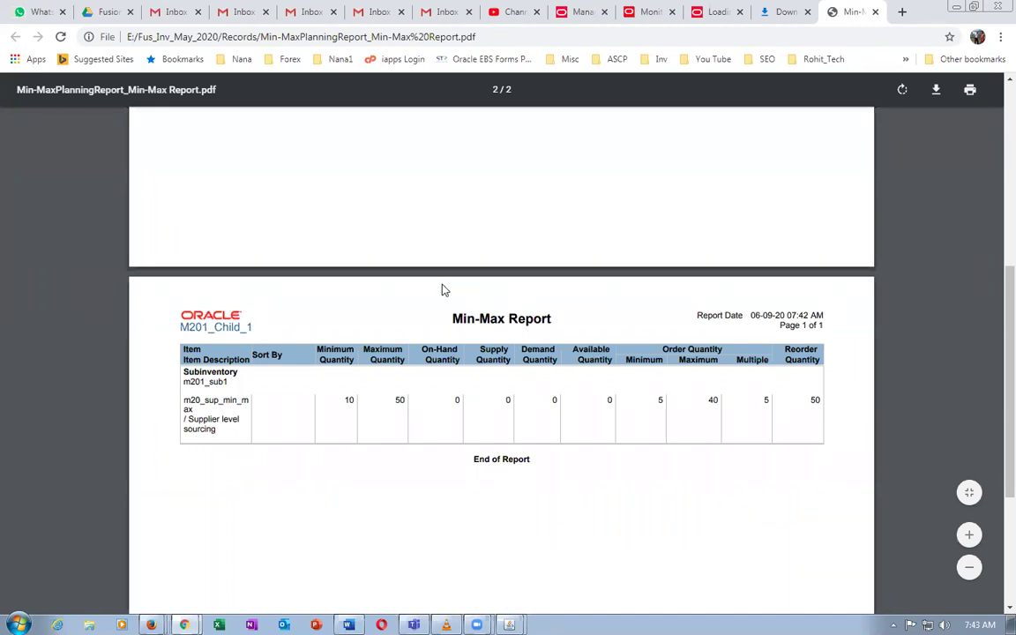
{"action": "double_click", "coordinate": [817, 402]}
{"action": "left_click_drag", "start_coordinate": [810, 401], "coordinate": [825, 402]}
{"action": "left_click", "coordinate": [791, 450]}
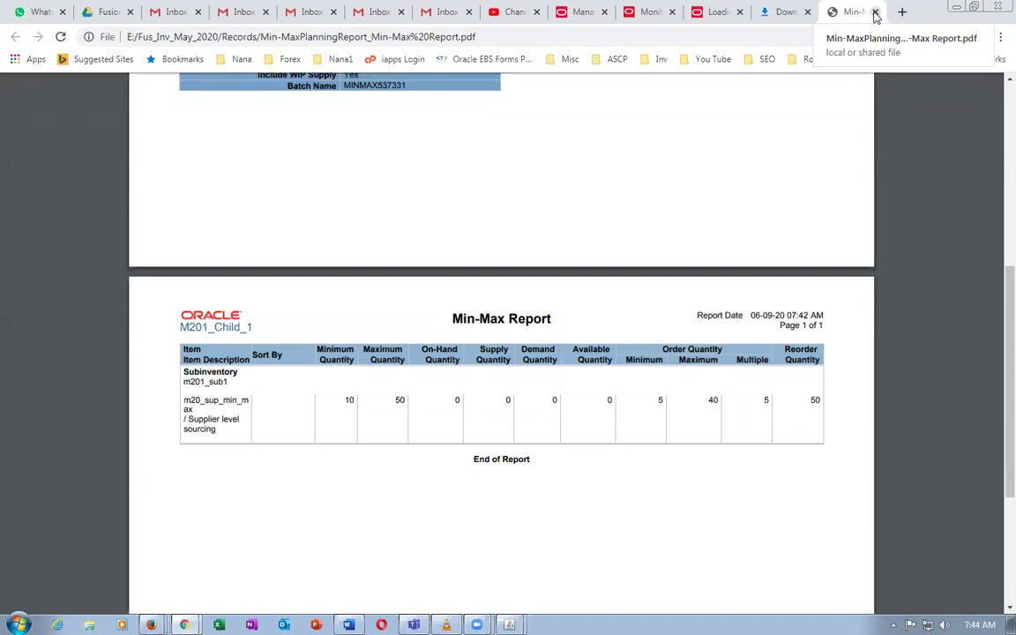
Close the PDF and browse to E:\Fus_Inv_May_2020\E Business Documentation\OM in Explorer.
{"action": "left_click", "coordinate": [876, 13]}
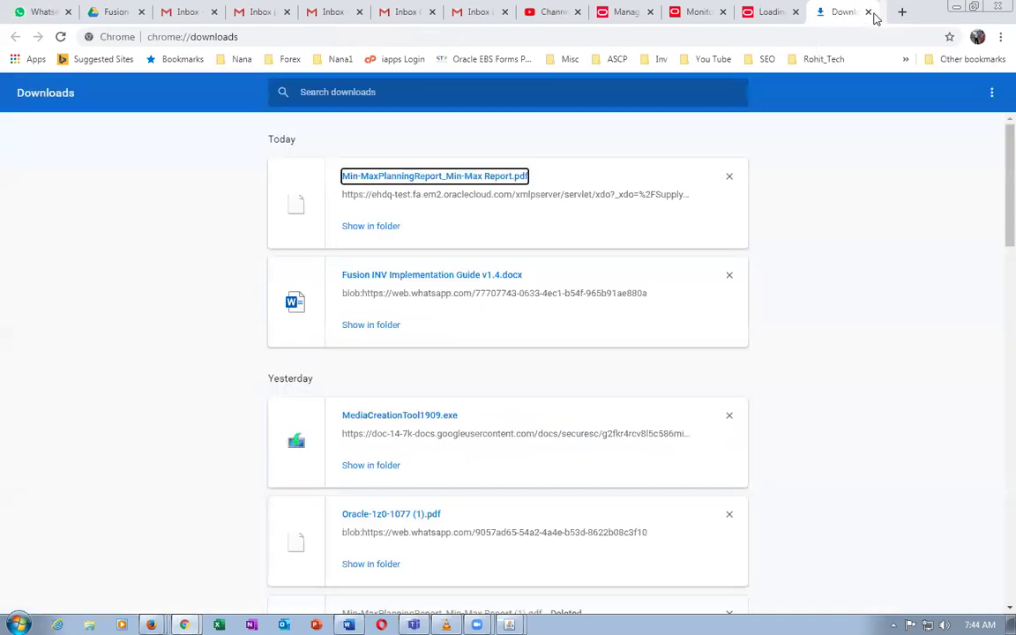
{"action": "left_click", "coordinate": [830, 306]}
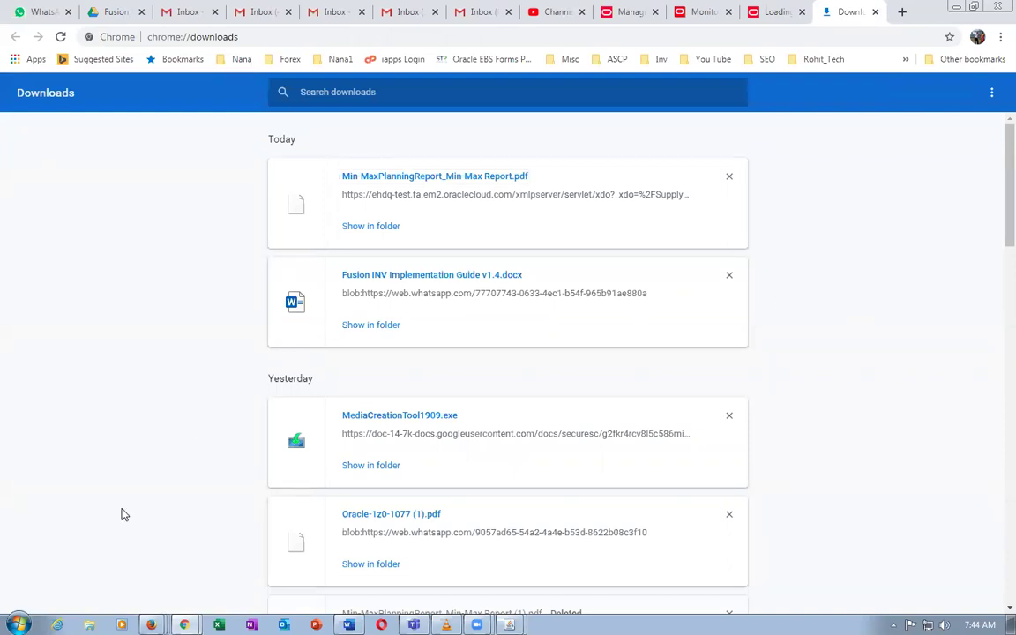
{"action": "left_click", "coordinate": [89, 624]}
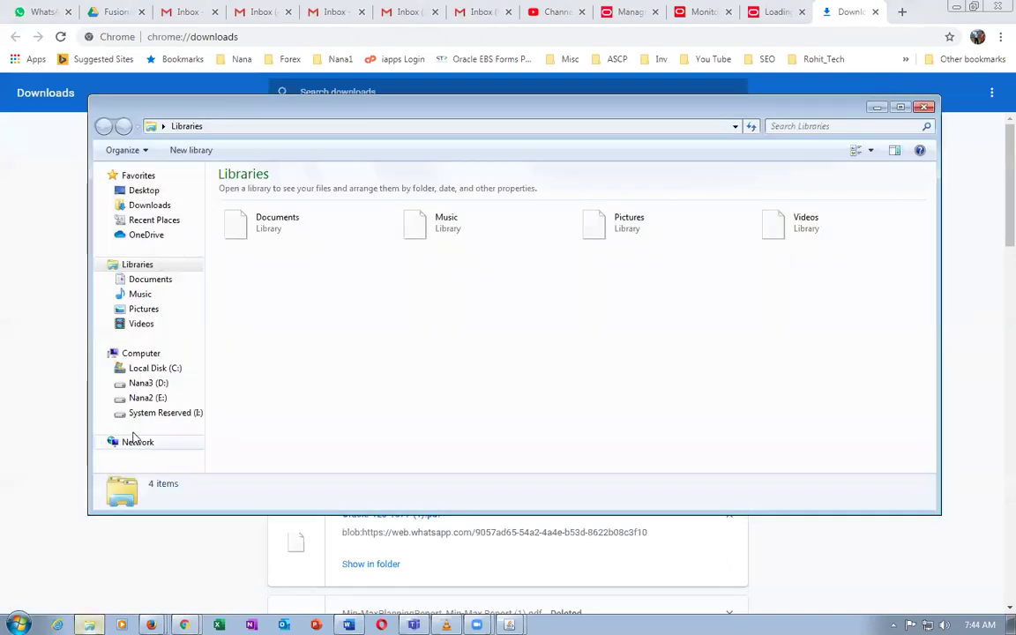
{"action": "left_click", "coordinate": [132, 398]}
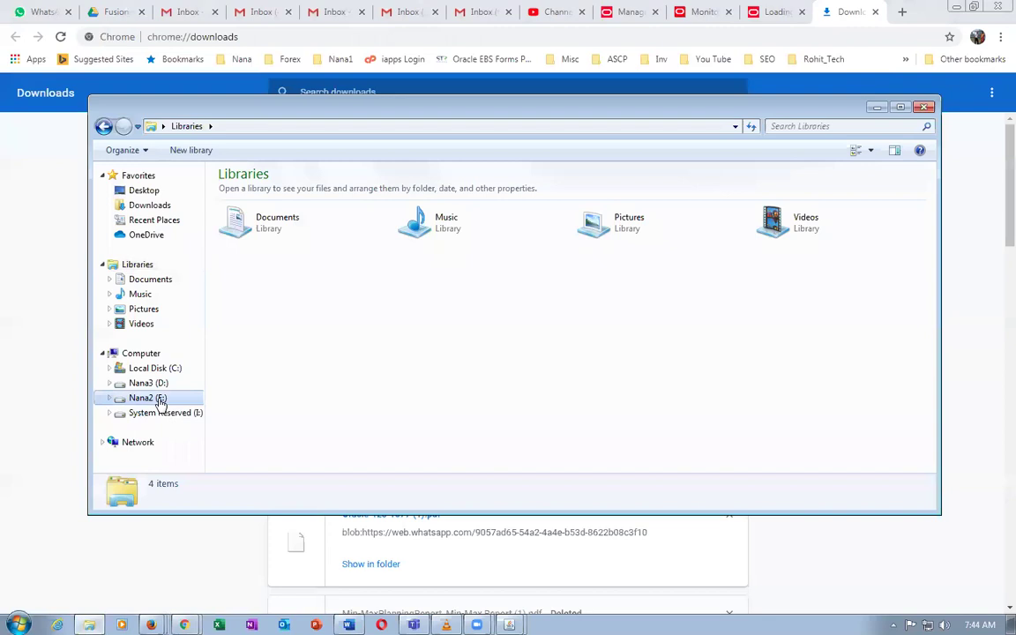
{"action": "scroll", "coordinate": [335, 408], "scroll_direction": "down", "scroll_amount": 2}
{"action": "scroll", "coordinate": [339, 413], "scroll_direction": "down", "scroll_amount": 1}
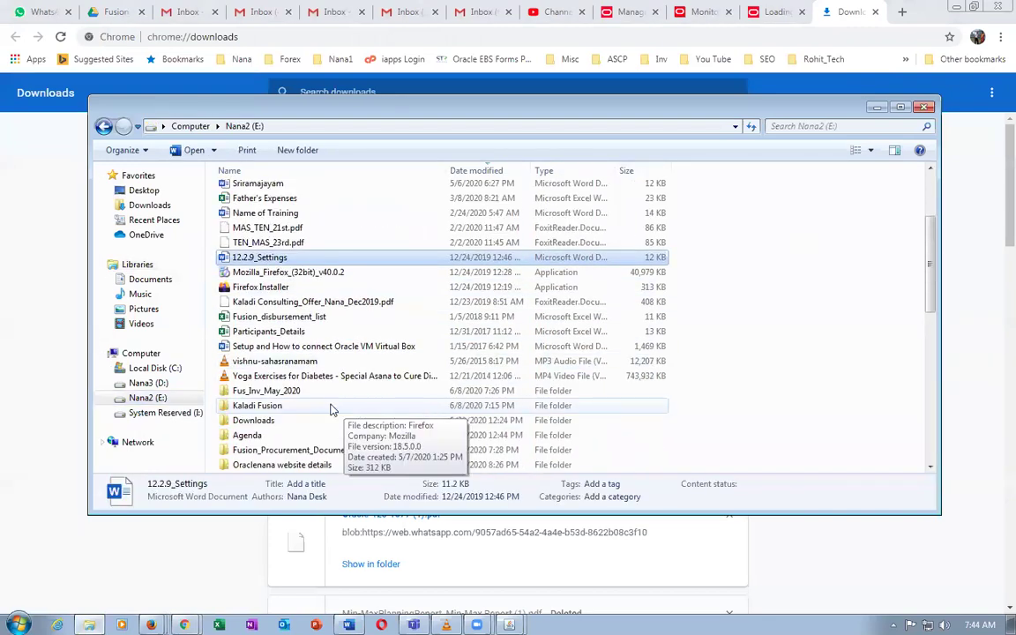
{"action": "double_click", "coordinate": [323, 397]}
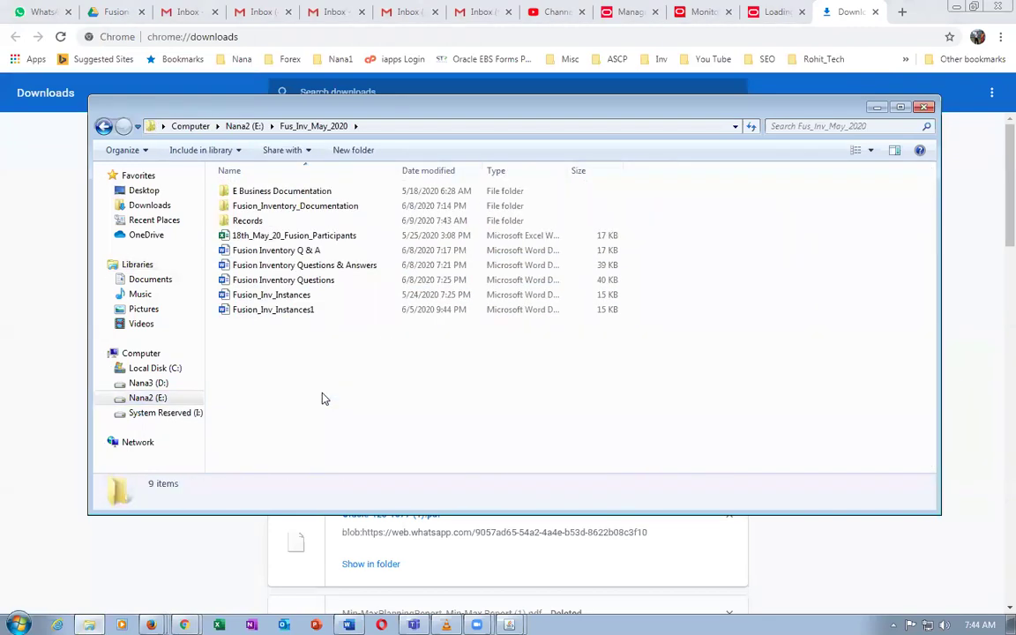
{"action": "double_click", "coordinate": [291, 194]}
{"action": "double_click", "coordinate": [268, 235]}
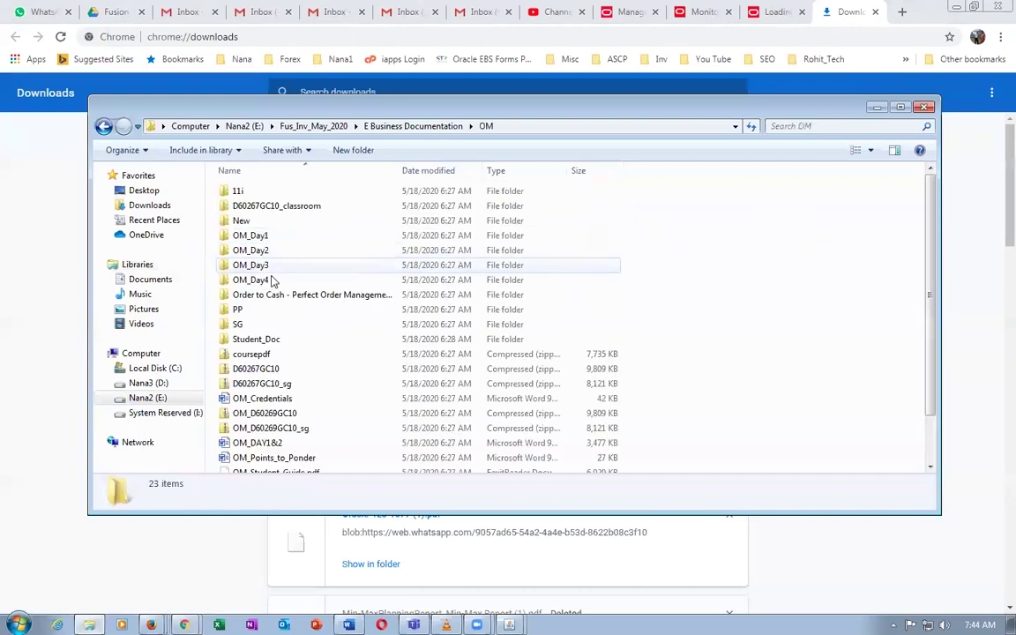
Go into the OM_Day2 folder and open the Demand_Supply document in Word.
{"action": "double_click", "coordinate": [256, 265]}
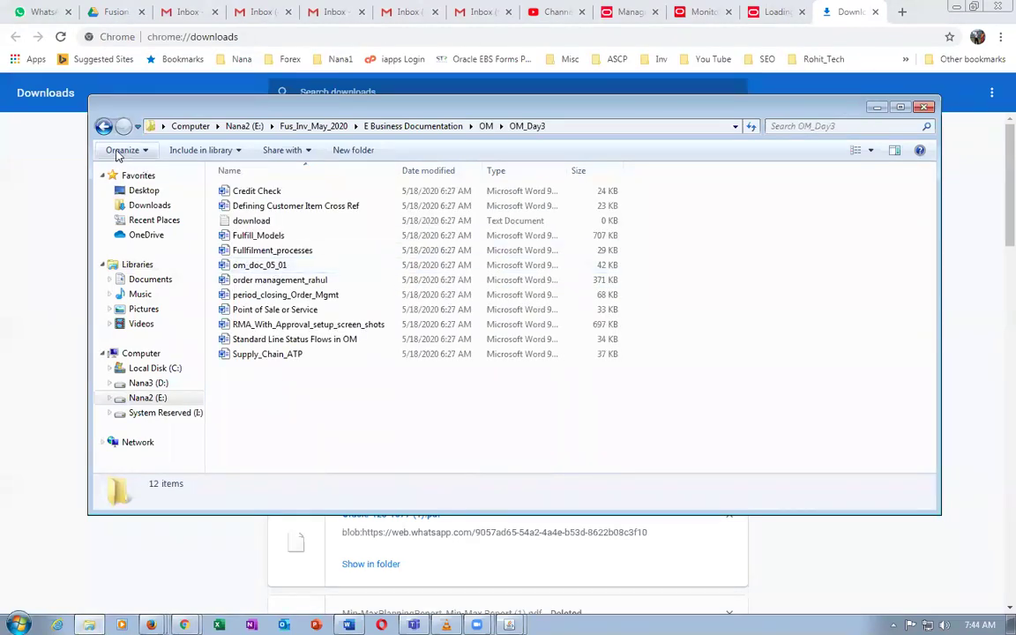
{"action": "left_click", "coordinate": [104, 125]}
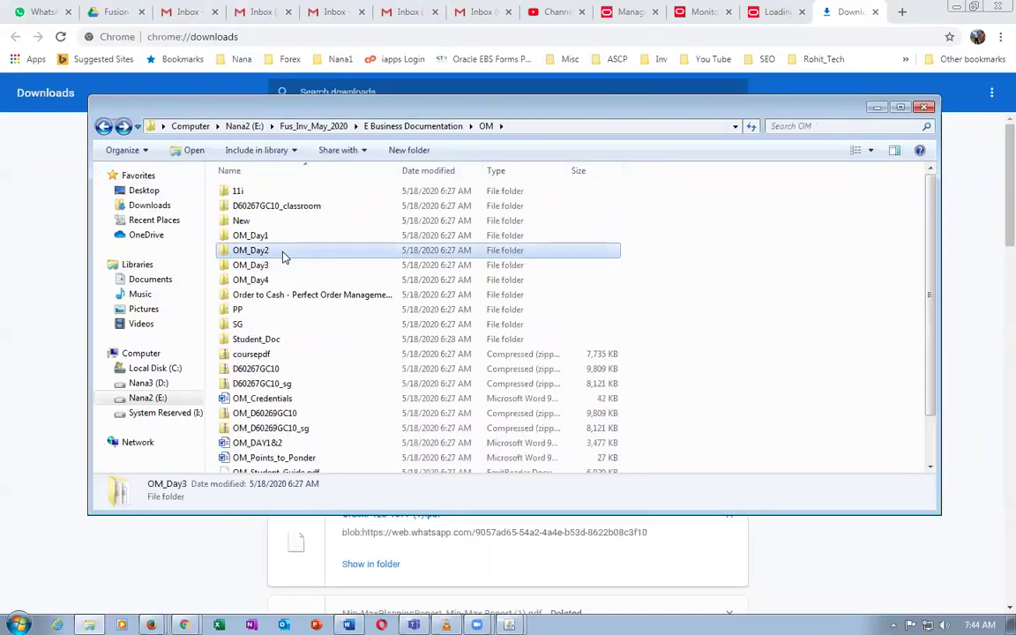
{"action": "double_click", "coordinate": [252, 250]}
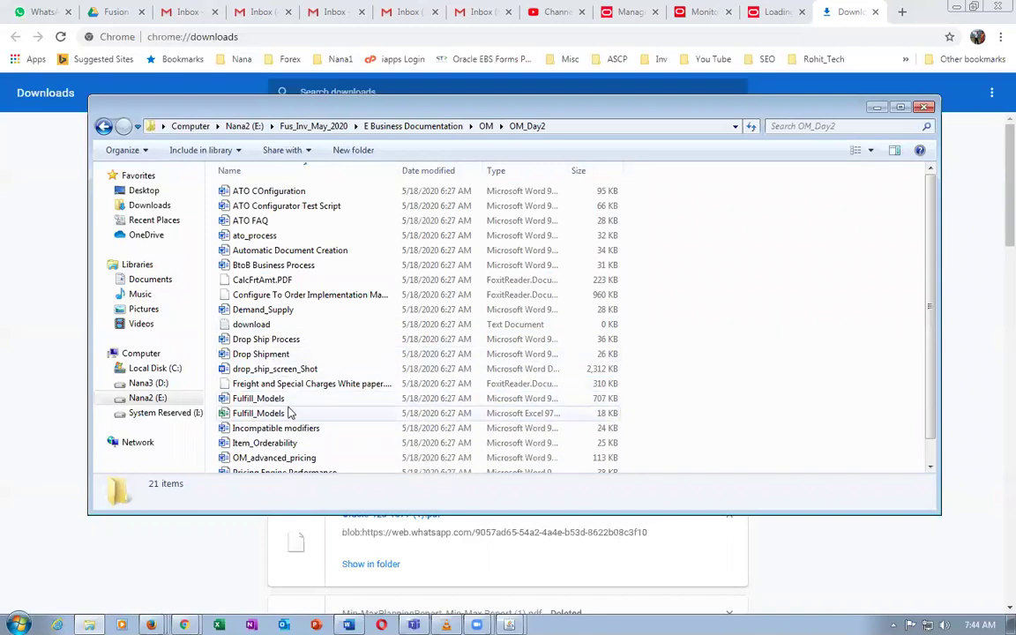
{"action": "left_click", "coordinate": [264, 310]}
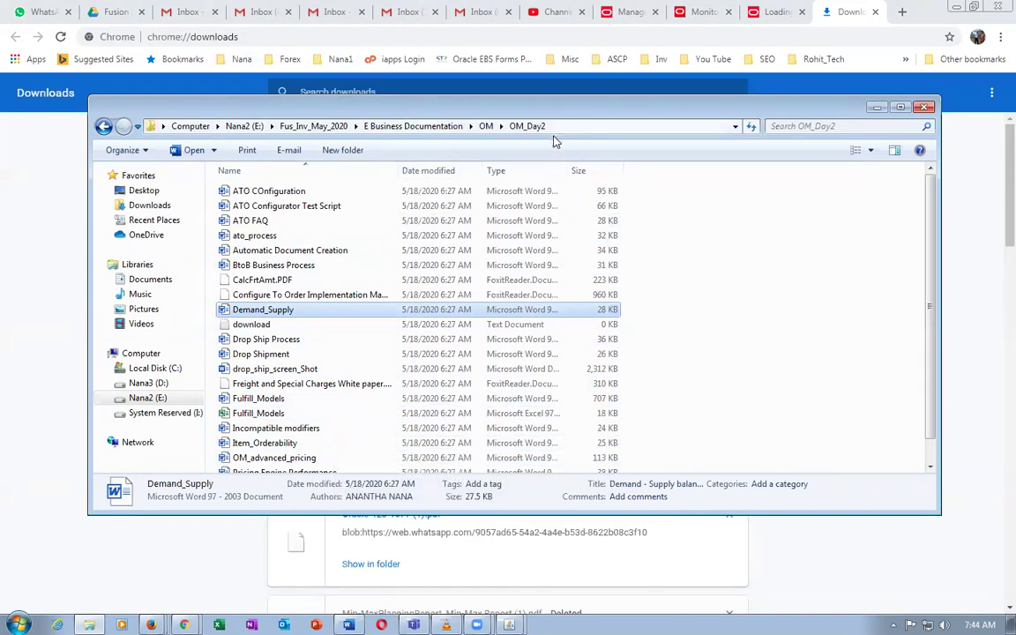
{"action": "left_click", "coordinate": [281, 369]}
{"action": "left_click", "coordinate": [268, 312]}
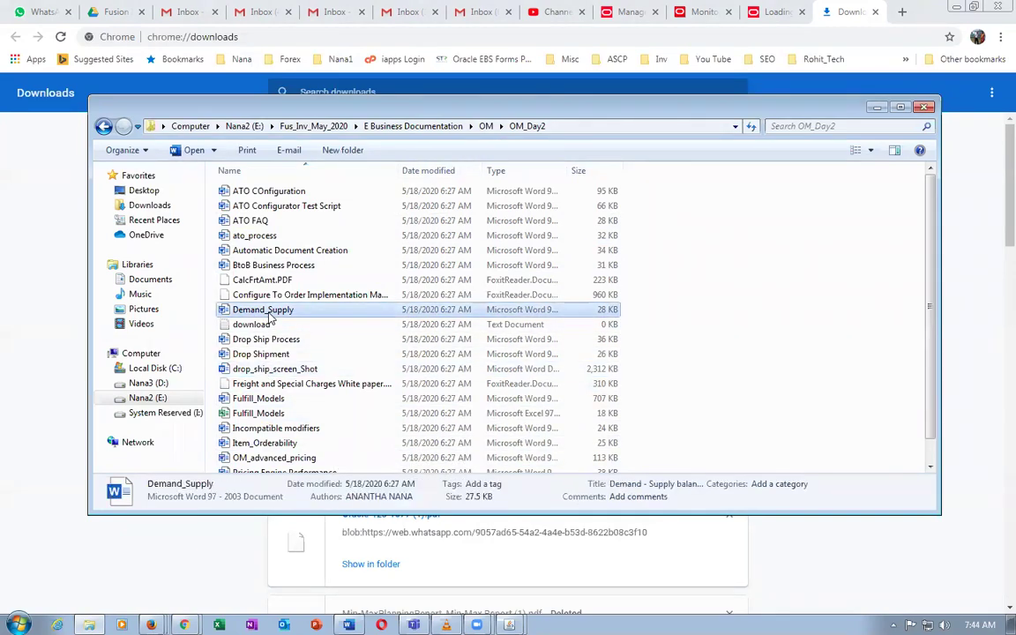
{"action": "double_click", "coordinate": [267, 311]}
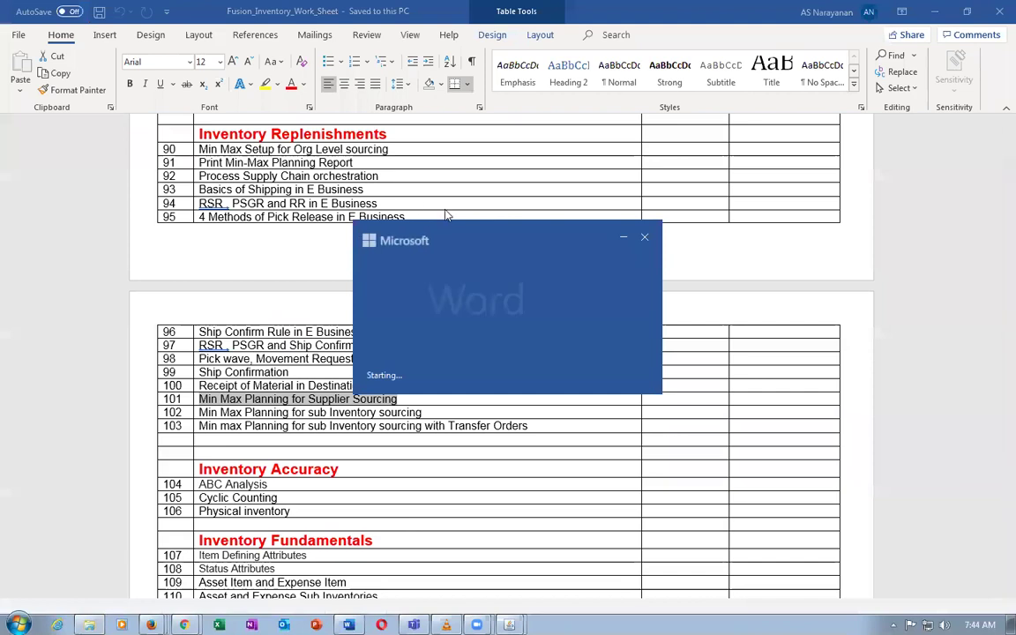
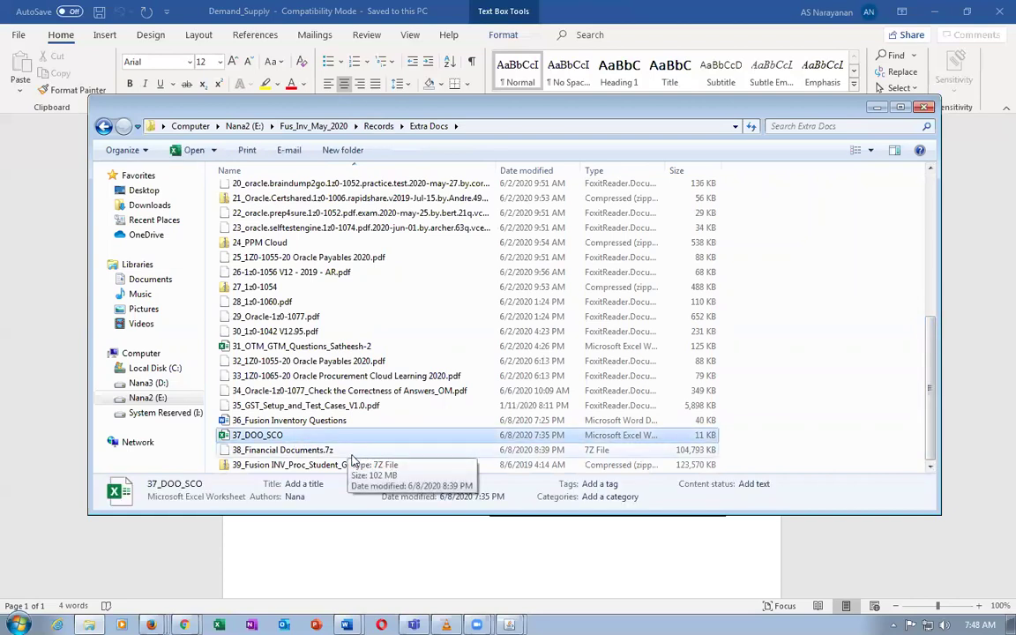
Open the 37_DOO_SCO workbook and review the DOO row's entry, start point and end point (D5–F5).
{"action": "double_click", "coordinate": [291, 437]}
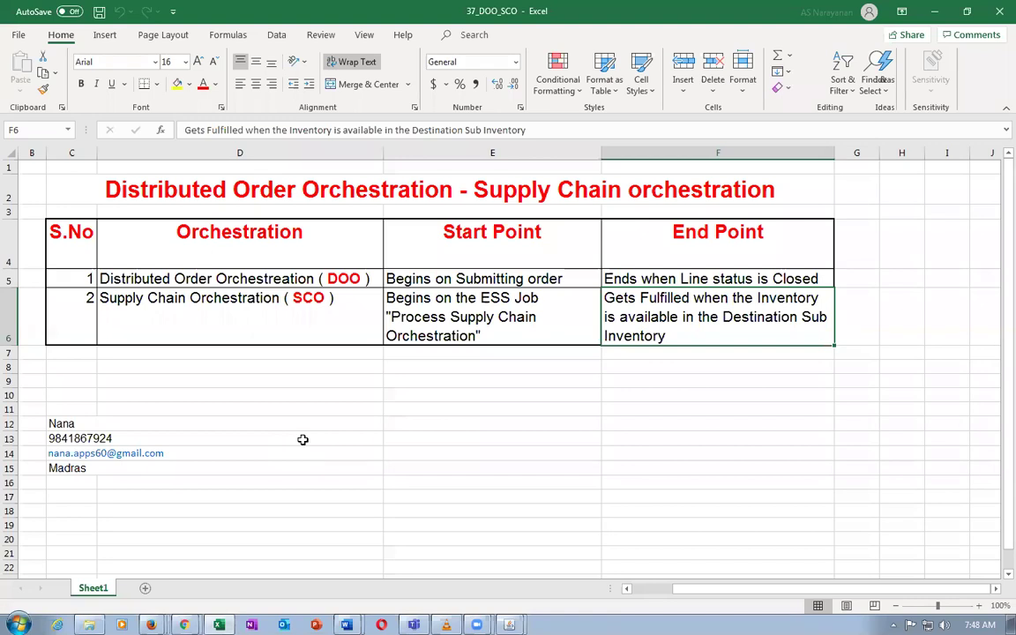
{"action": "left_click", "coordinate": [267, 279]}
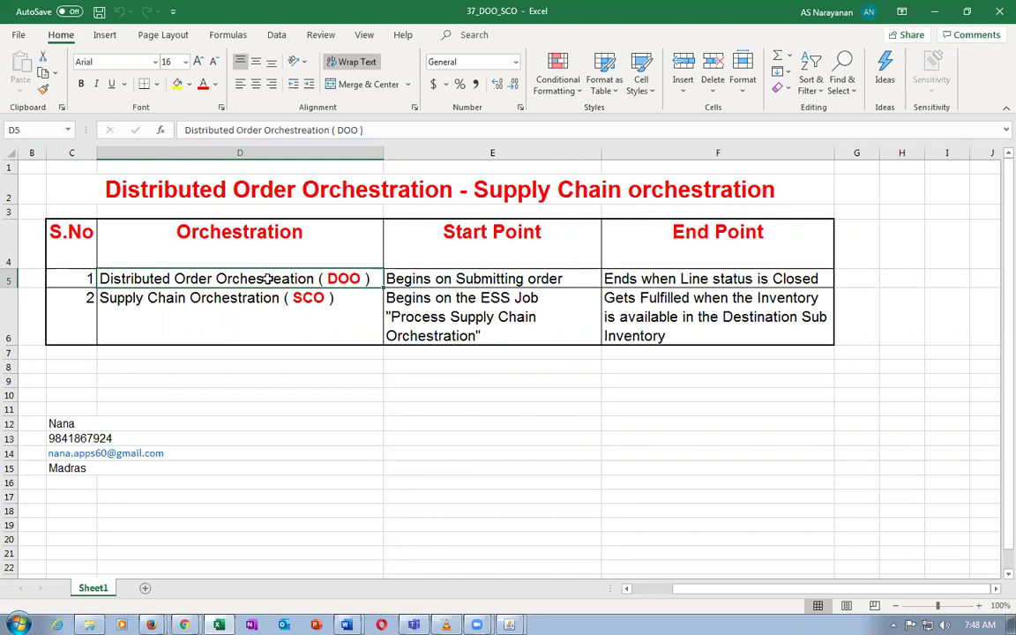
{"action": "left_click", "coordinate": [476, 278]}
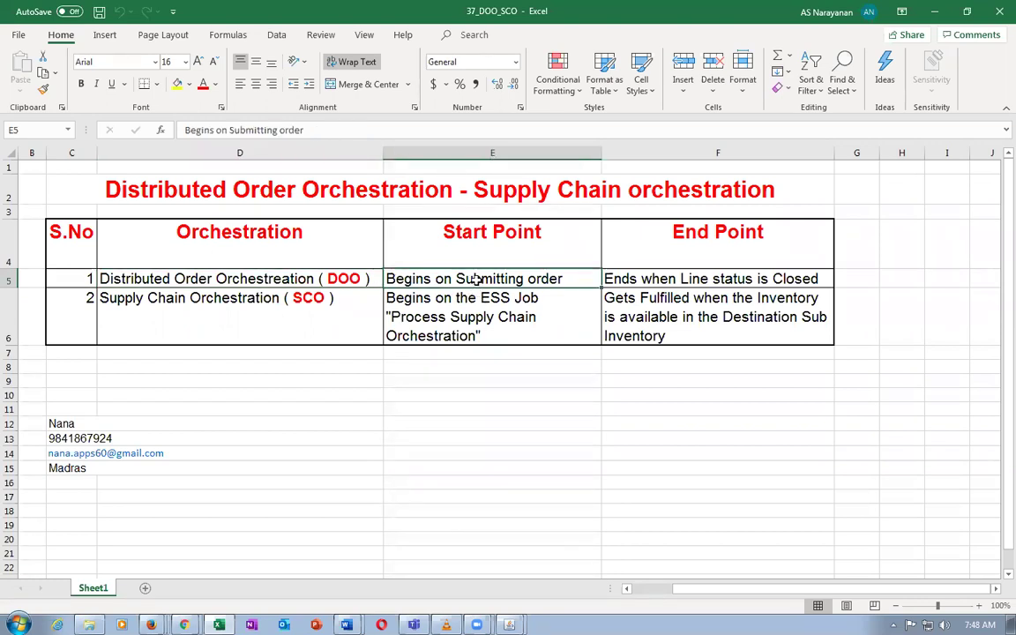
{"action": "left_click", "coordinate": [344, 279]}
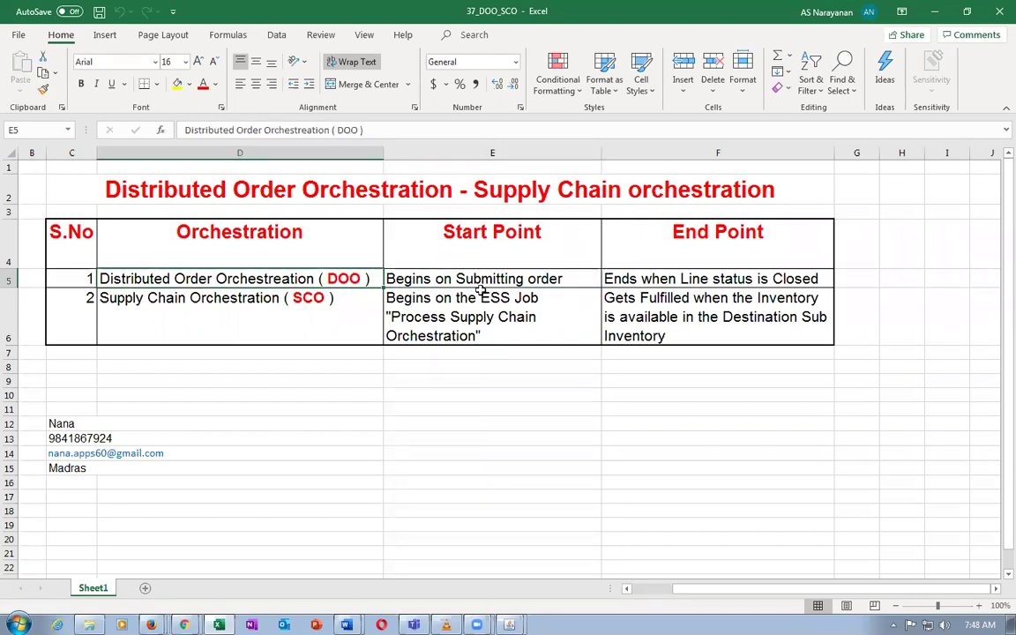
{"action": "left_click", "coordinate": [351, 281]}
{"action": "left_click", "coordinate": [684, 279]}
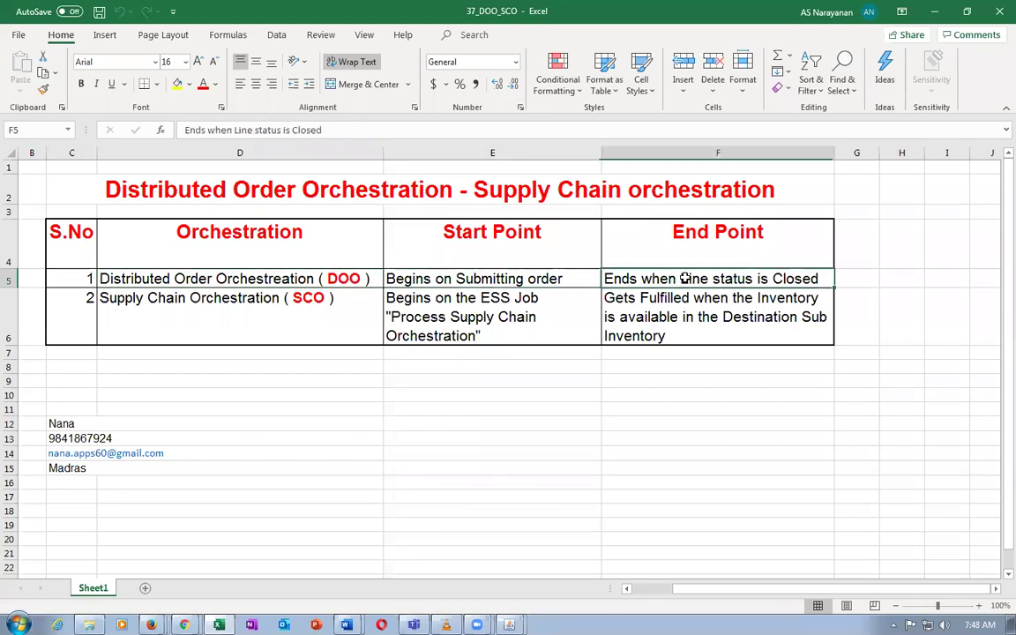
{"action": "left_click", "coordinate": [342, 279]}
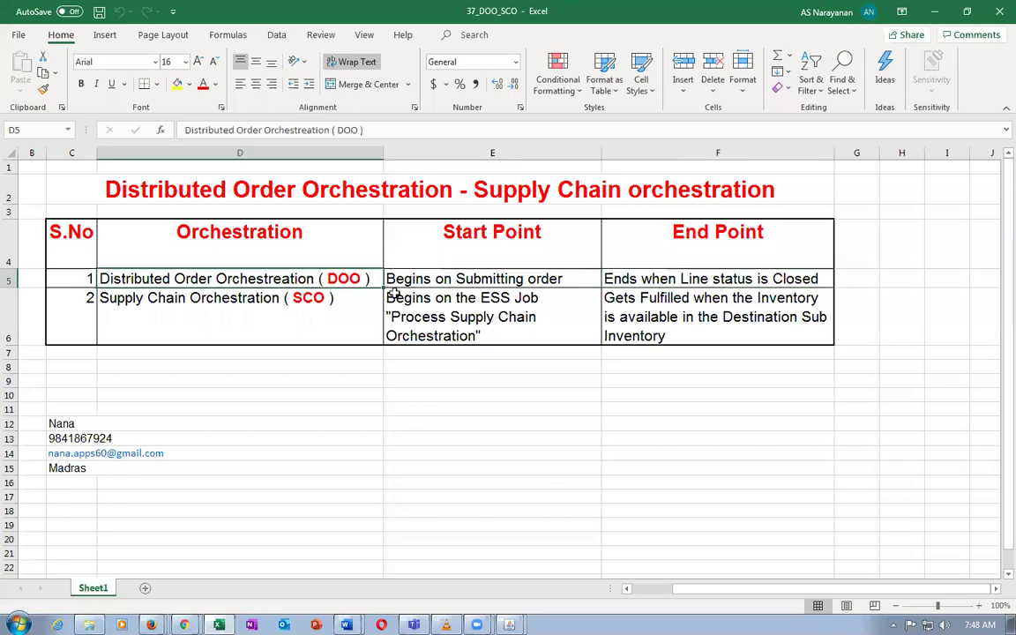
{"action": "left_click", "coordinate": [662, 284]}
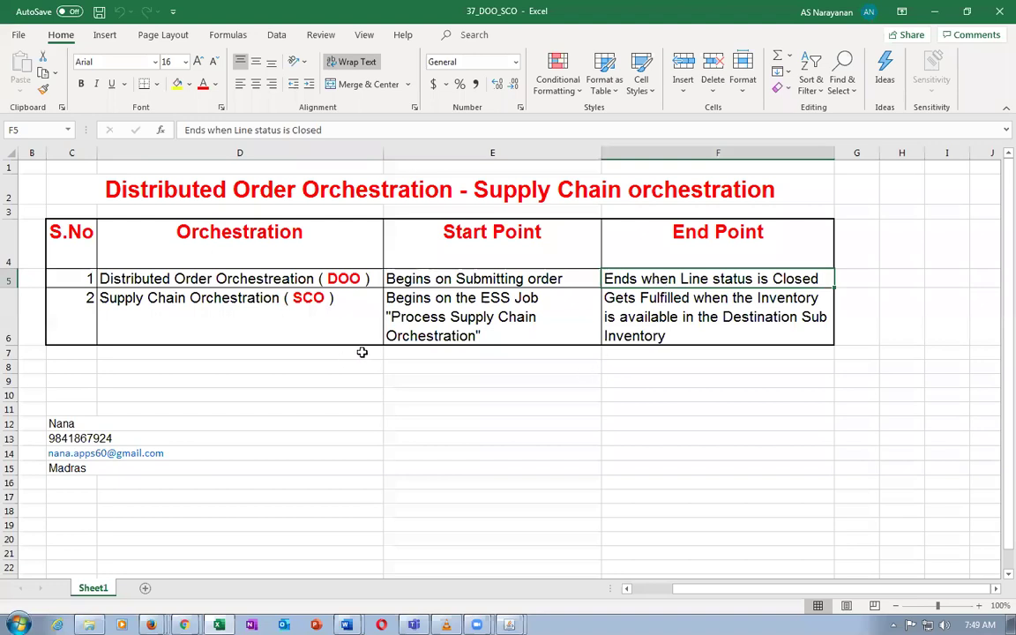
Review the SCO entry and start point (D6, E6), then select the Unfulfilled demands box in Demand_Supply.
{"action": "left_click", "coordinate": [263, 311]}
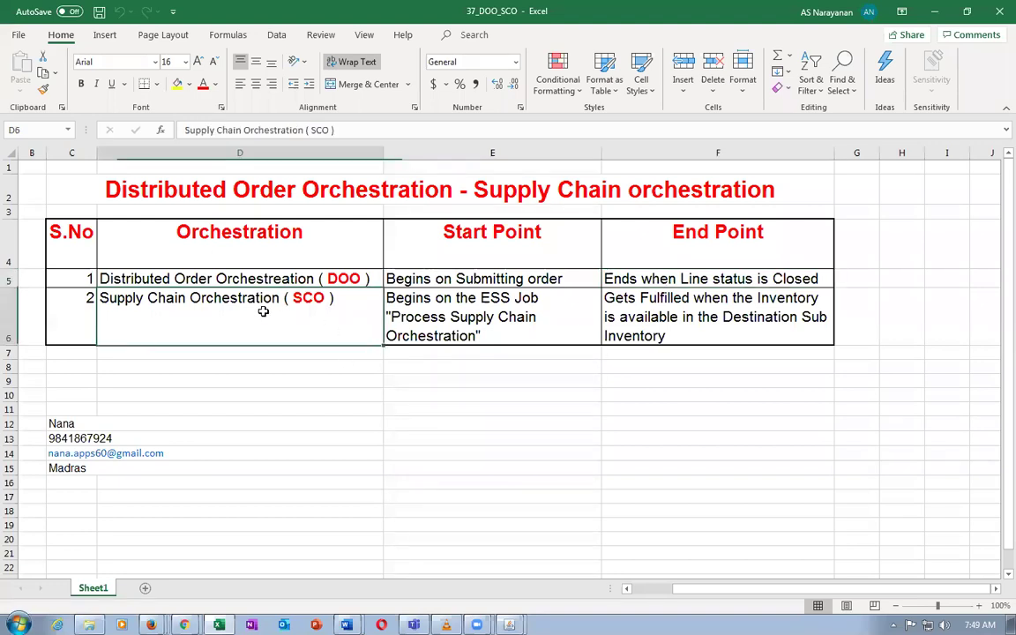
{"action": "left_click", "coordinate": [505, 323]}
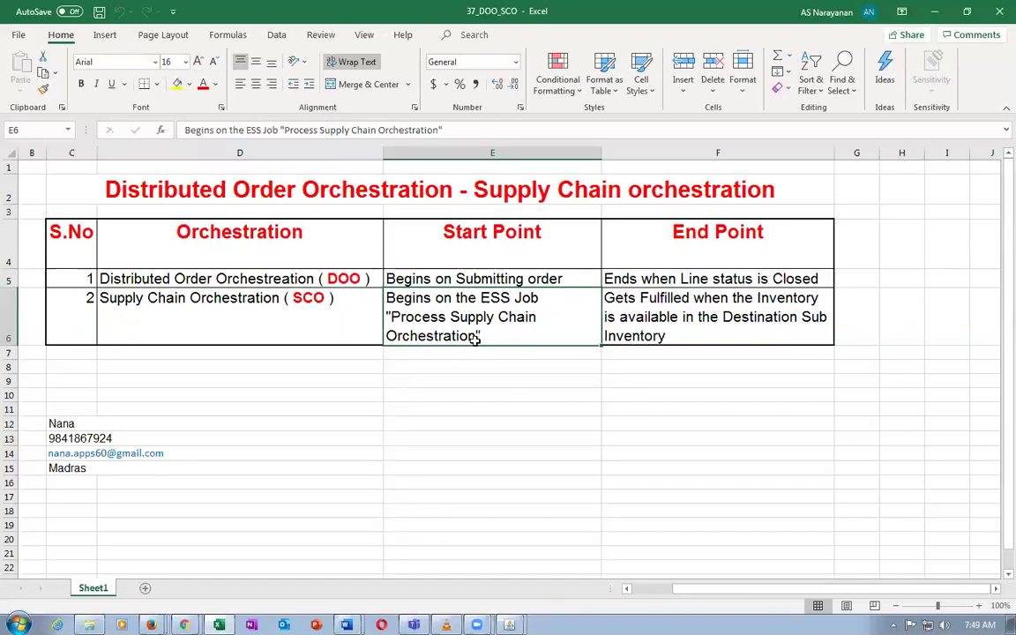
{"action": "key", "text": "alt+Tab"}
{"action": "key", "text": "alt+Tab"}
{"action": "key", "text": "alt+Tab"}
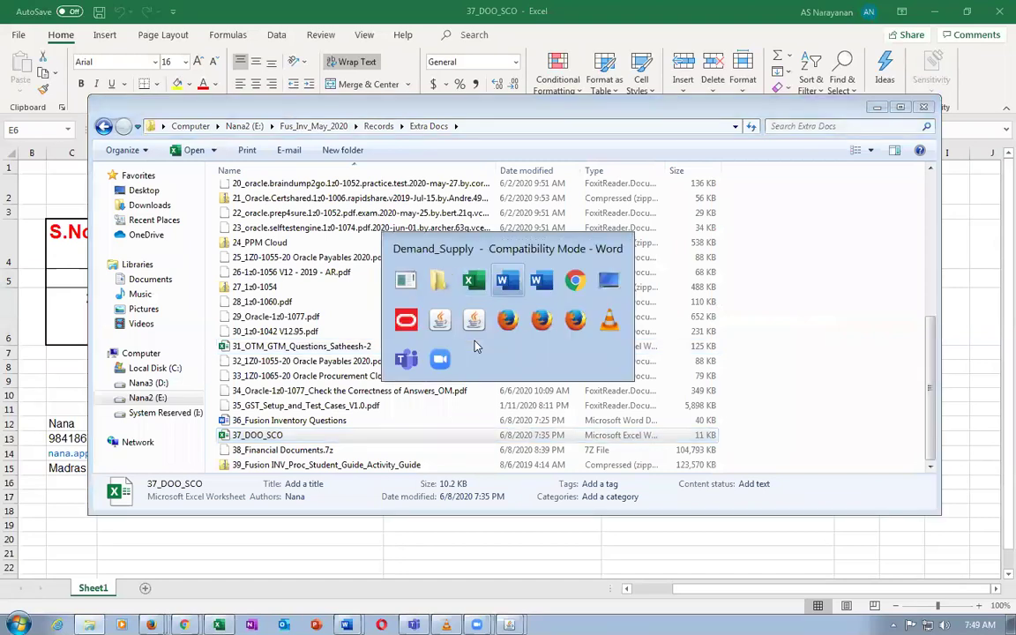
{"action": "left_click", "coordinate": [470, 280]}
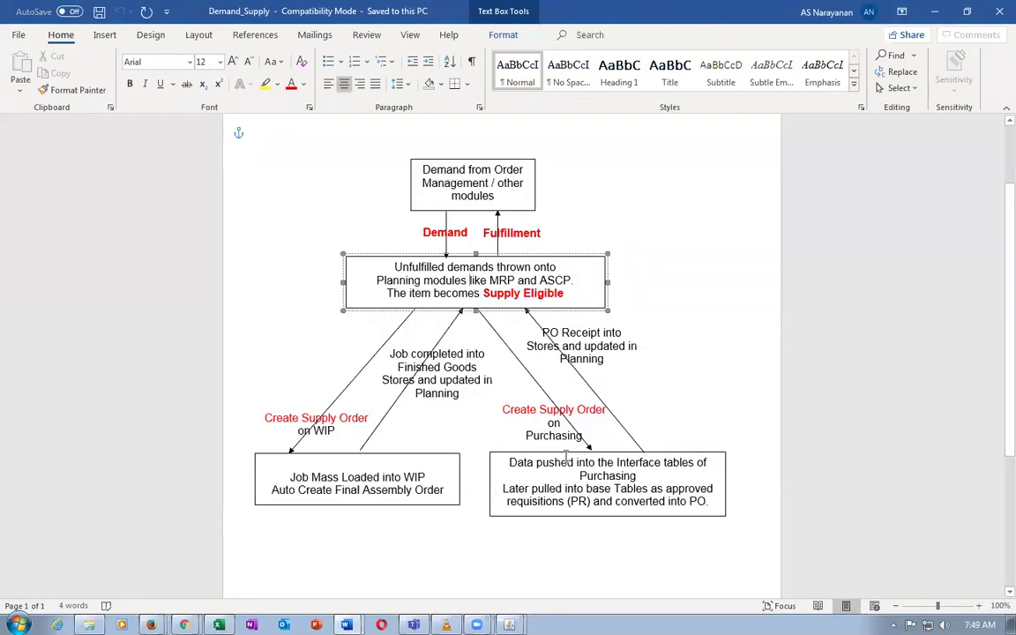
Glance at two cells in the 37_DOO_SCO workbook, then return to the Demand_Supply diagram.
{"action": "key", "text": "alt+Tab"}
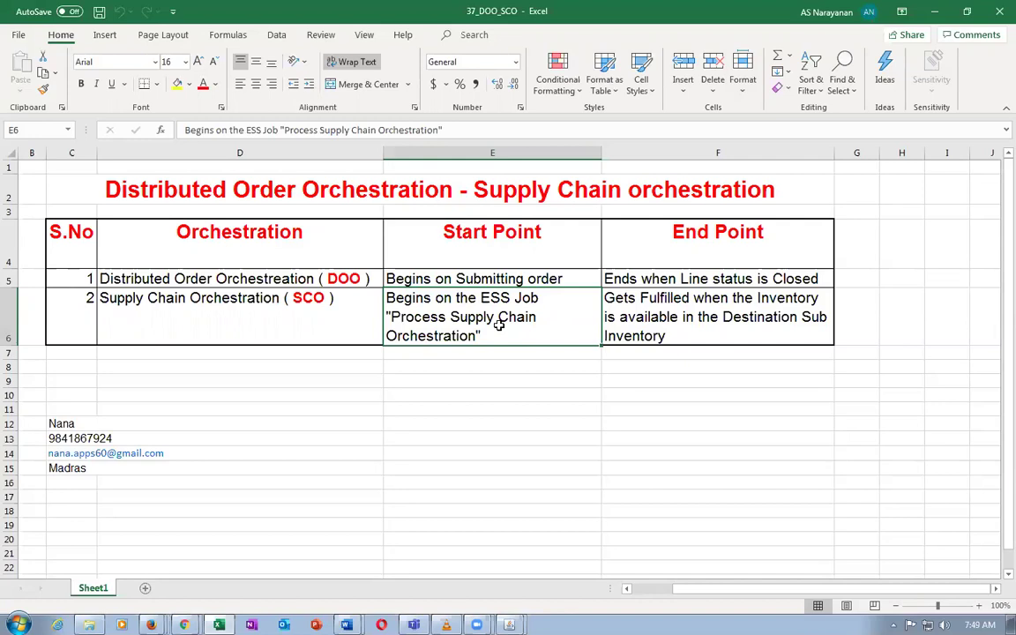
{"action": "left_click", "coordinate": [489, 377]}
{"action": "left_click", "coordinate": [486, 324]}
{"action": "key", "text": "alt+Tab"}
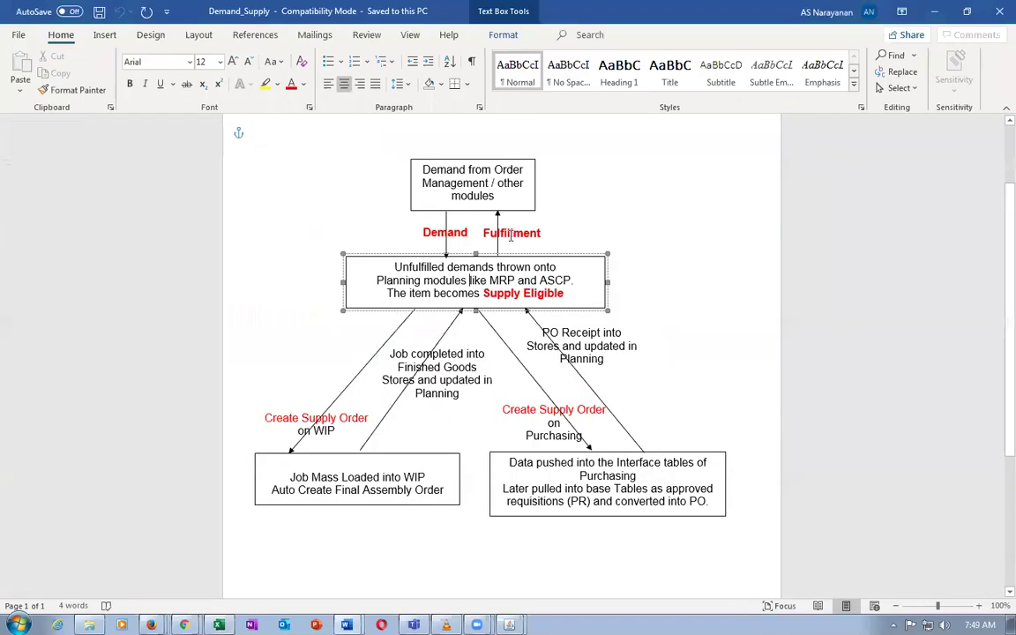
In 37_DOO_SCO, review the SCO end point F6, entry D6 and the Start/End Point headers (E4, F4).
{"action": "key", "text": "alt+Tab"}
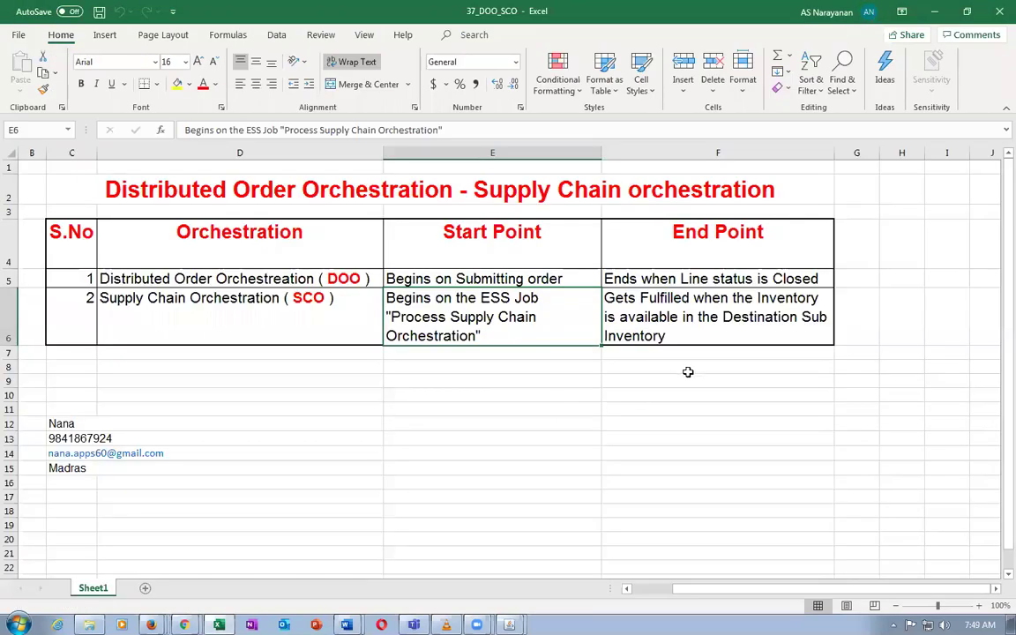
{"action": "left_click", "coordinate": [672, 328]}
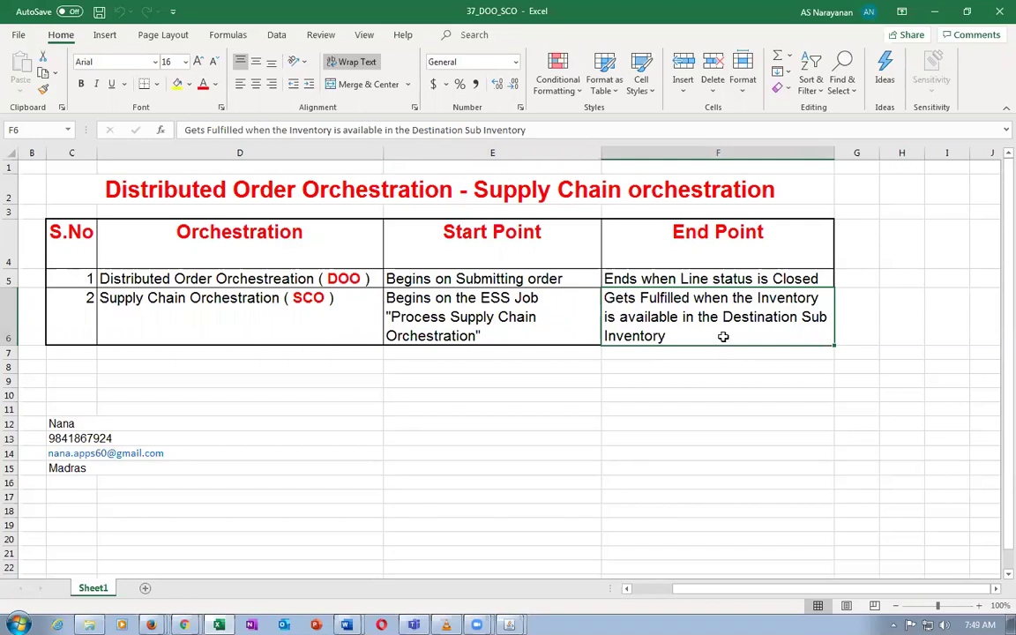
{"action": "left_click", "coordinate": [261, 312]}
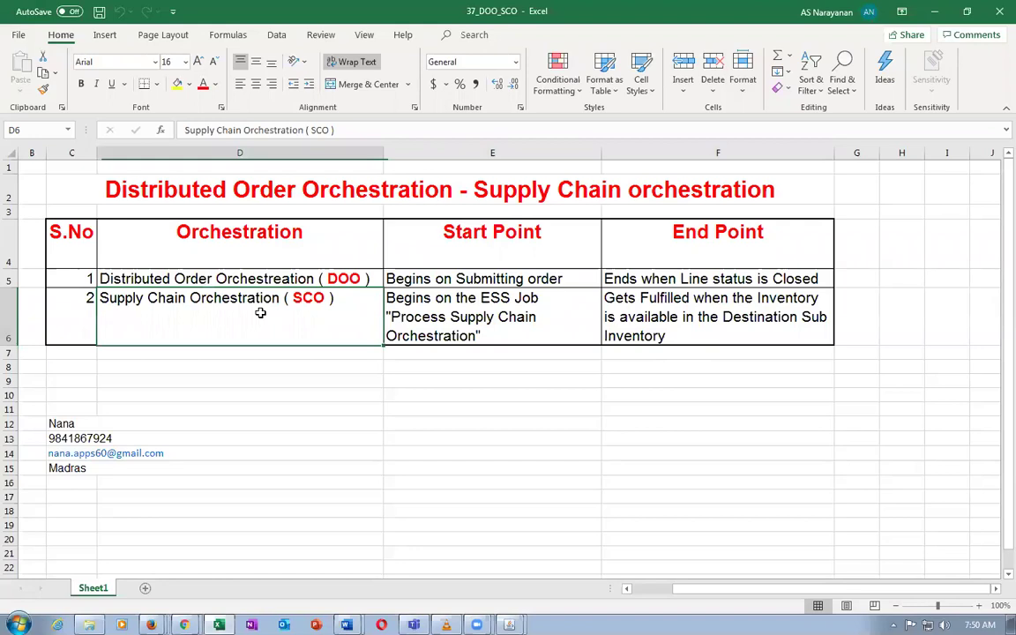
{"action": "left_click", "coordinate": [663, 261]}
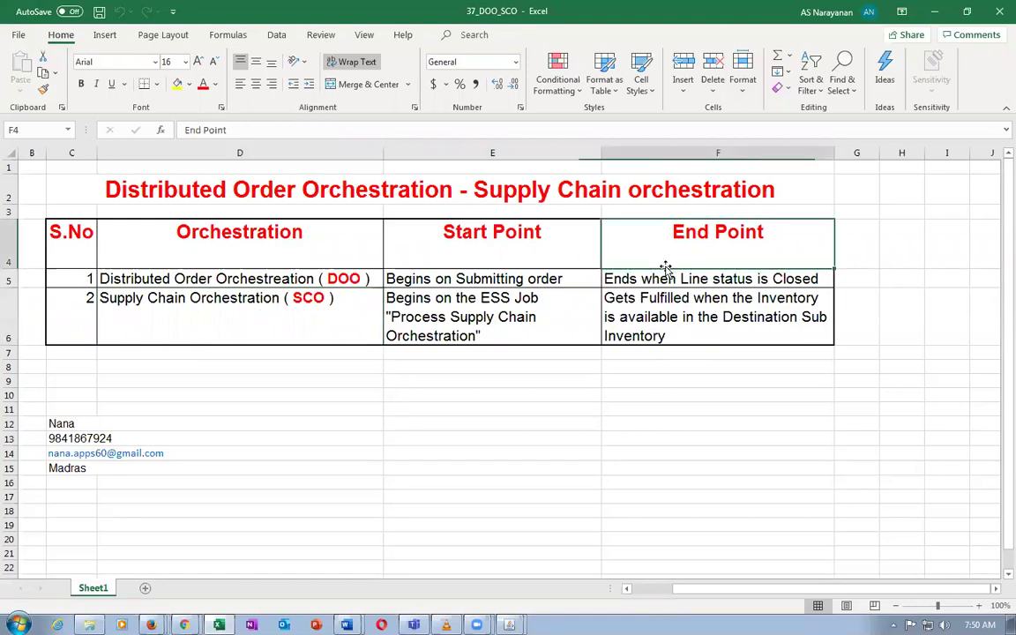
{"action": "left_click", "coordinate": [500, 240]}
{"action": "left_click", "coordinate": [697, 253]}
Compare the SCO start point (E6) and end point (F6), then select the Demand label in Demand_Supply.
{"action": "left_click", "coordinate": [485, 327]}
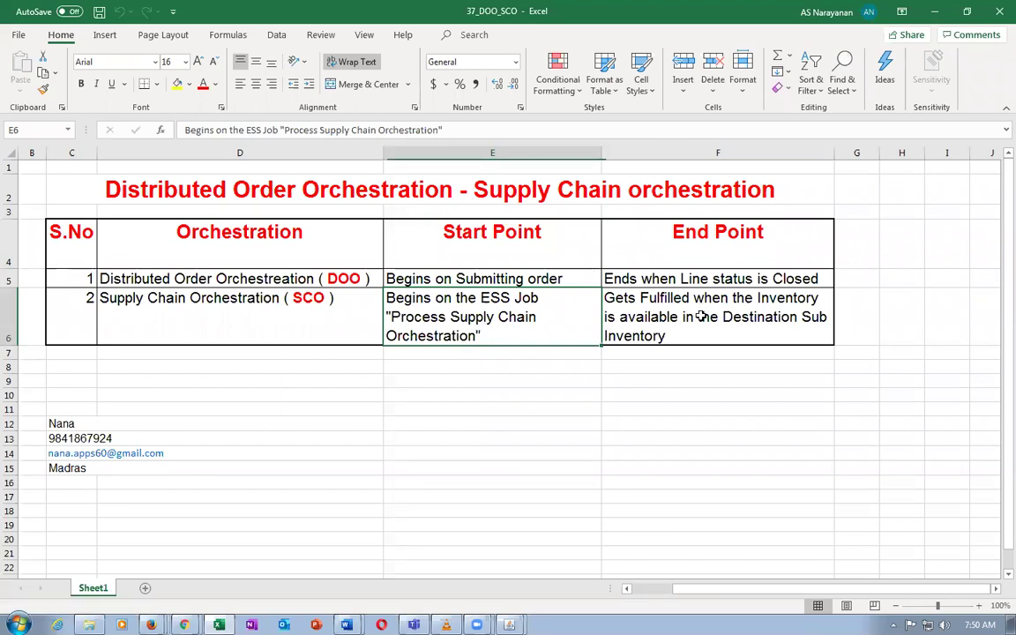
{"action": "left_click", "coordinate": [644, 313]}
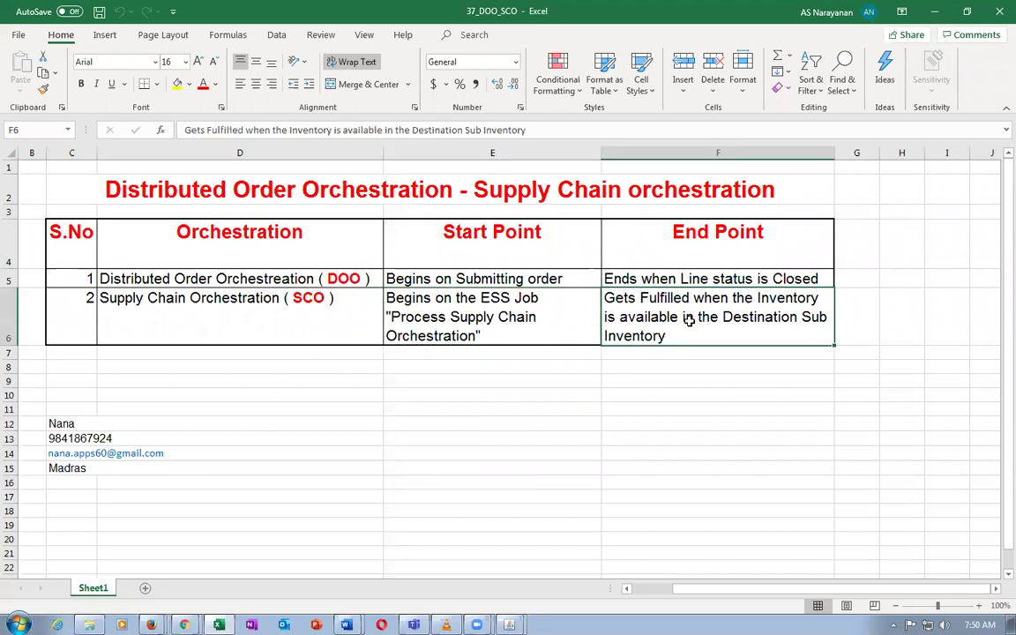
{"action": "left_click", "coordinate": [520, 320]}
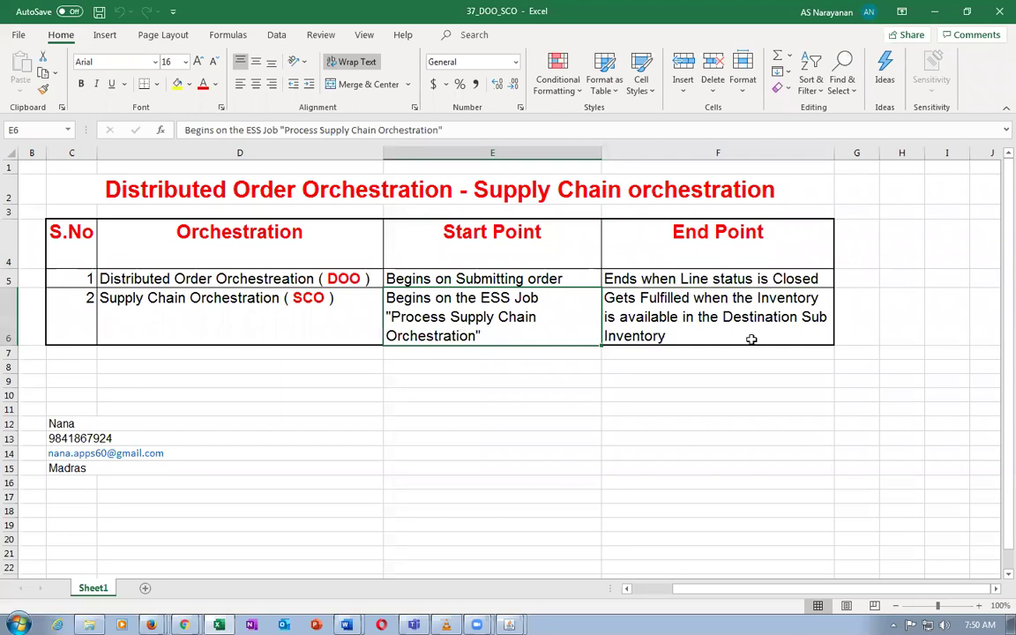
{"action": "left_click", "coordinate": [673, 319]}
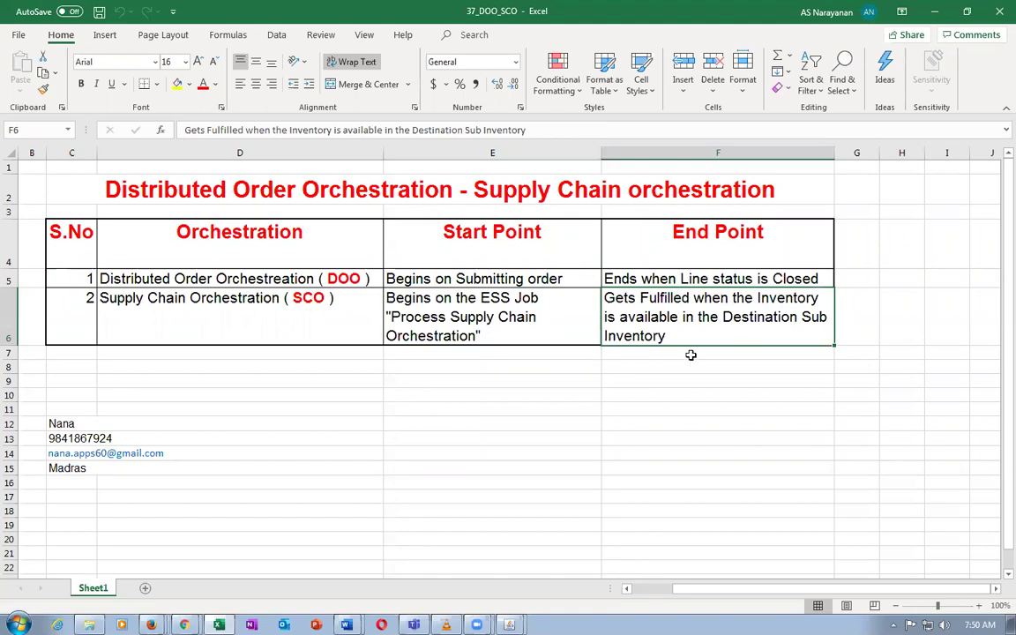
{"action": "left_click", "coordinate": [498, 319]}
{"action": "left_click", "coordinate": [256, 302]}
{"action": "left_click", "coordinate": [481, 234]}
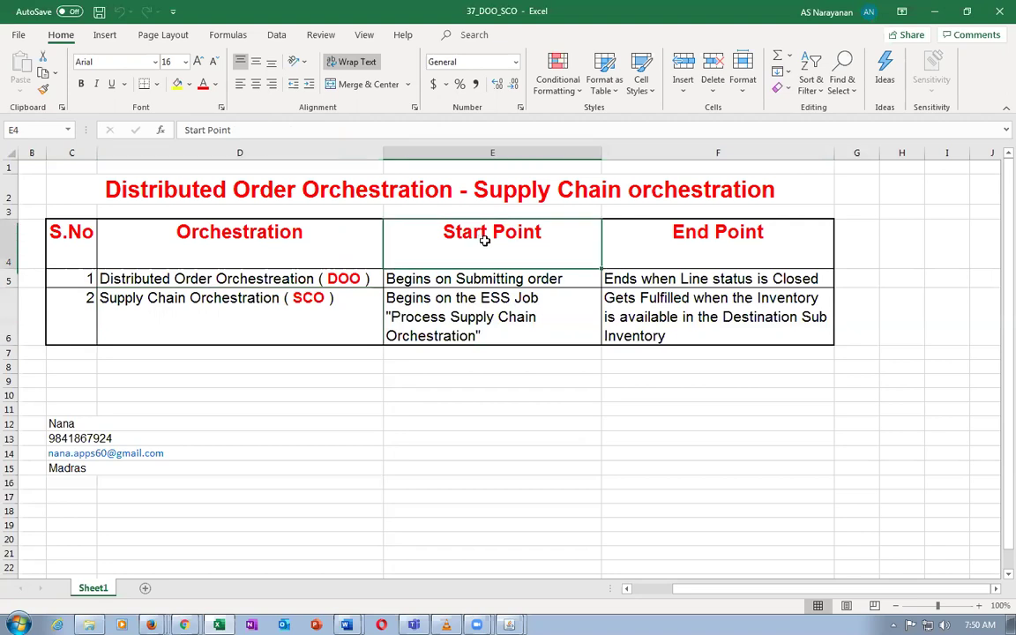
{"action": "left_click", "coordinate": [300, 308]}
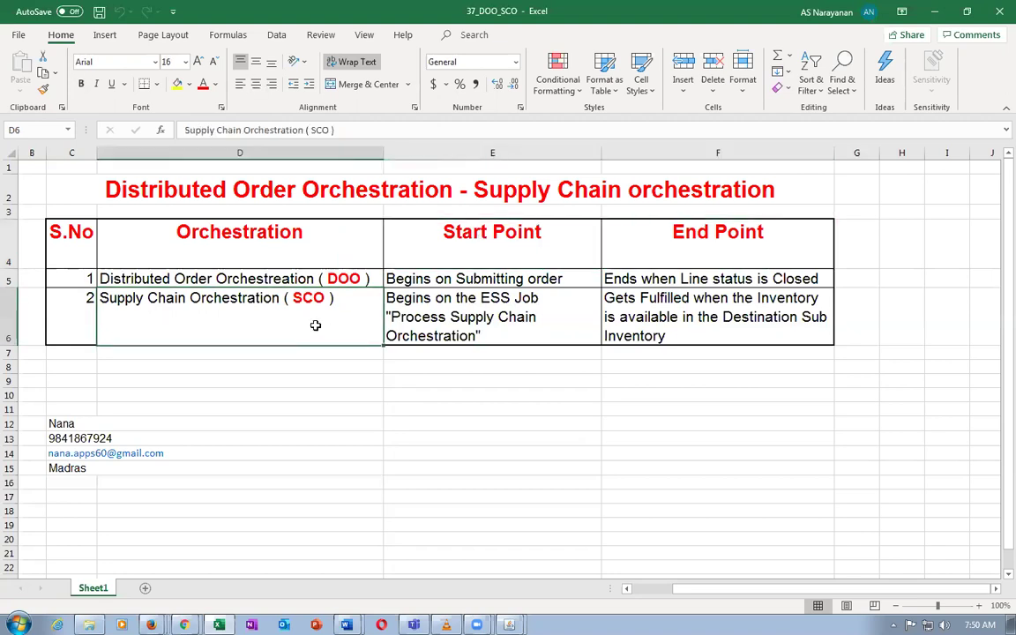
{"action": "left_click", "coordinate": [496, 319]}
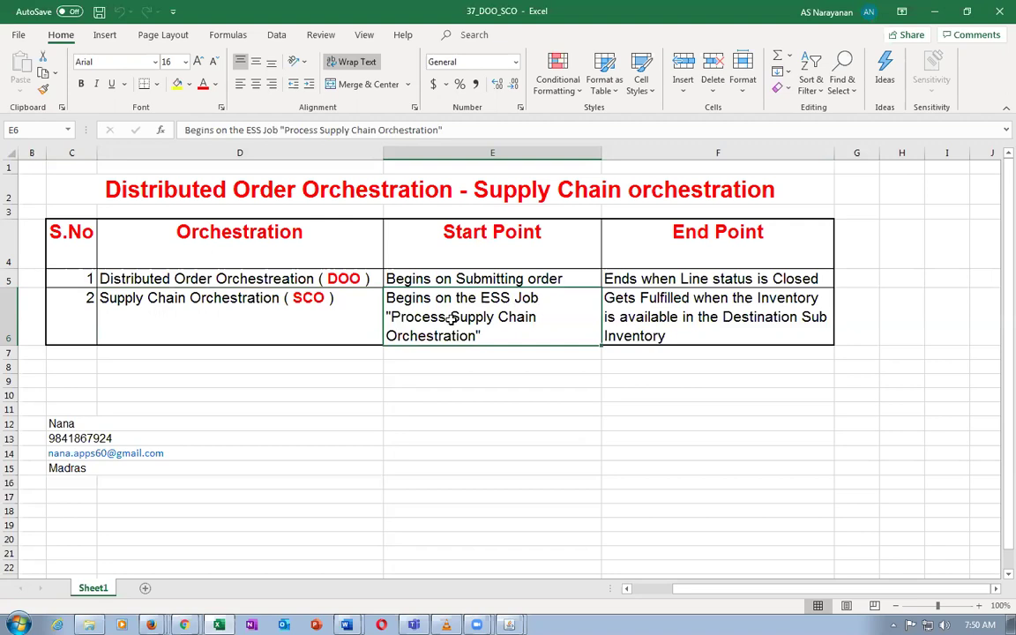
{"action": "key", "text": "alt+Tab"}
{"action": "left_click", "coordinate": [438, 239]}
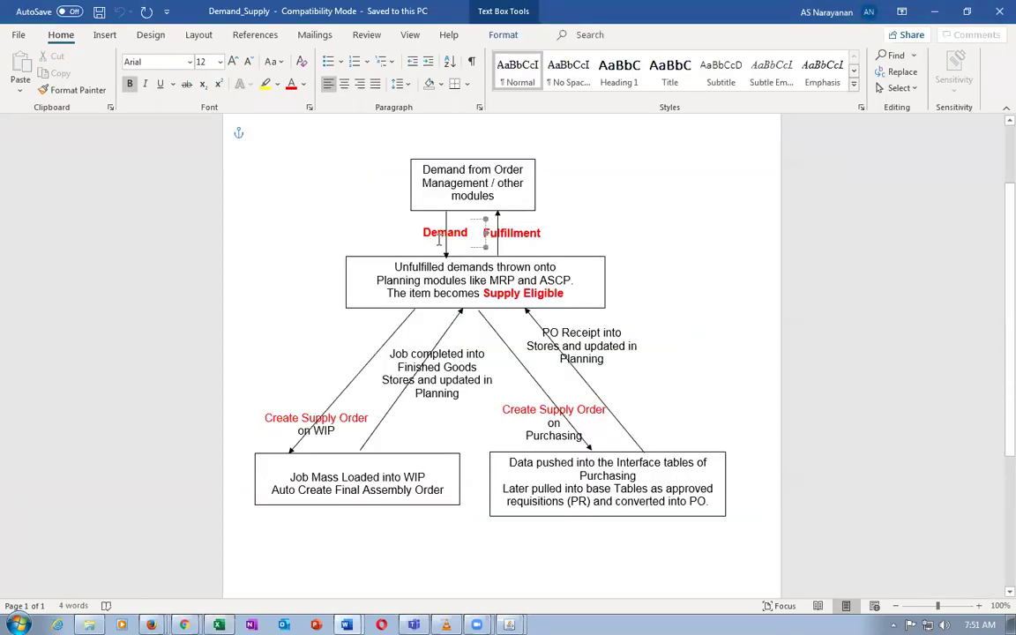
Switch from the Demand_Supply diagram back to the 37_DOO_SCO workbook.
{"action": "key", "text": "alt+Tab"}
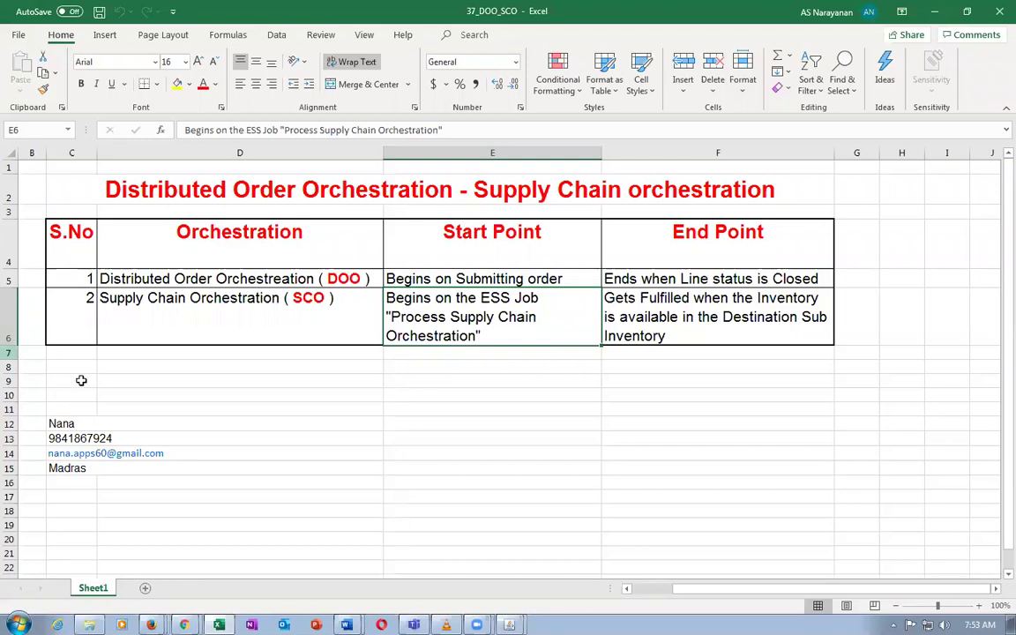
Click through the cells in row 10 of the orchestration table.
{"action": "left_click", "coordinate": [150, 402]}
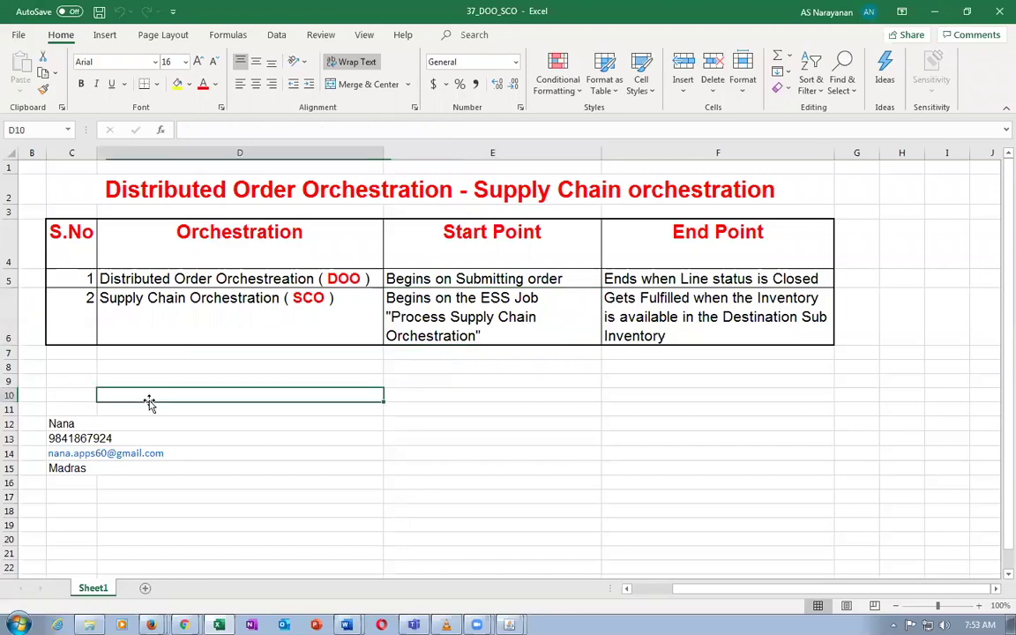
{"action": "left_click", "coordinate": [404, 394]}
{"action": "left_click", "coordinate": [297, 397]}
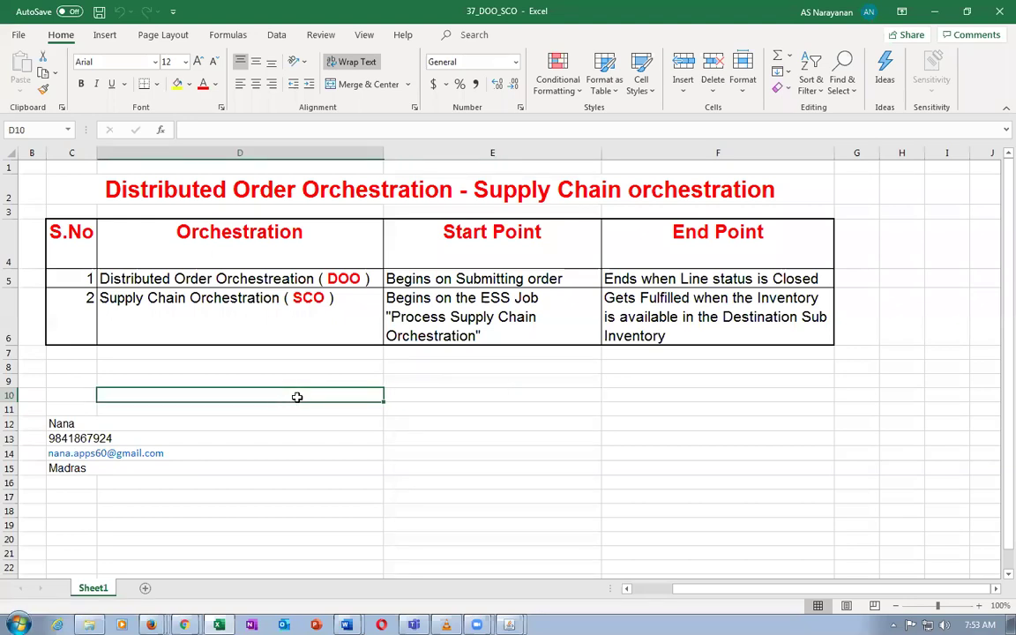
{"action": "left_click", "coordinate": [408, 394]}
{"action": "left_click", "coordinate": [646, 392]}
{"action": "left_click", "coordinate": [436, 396]}
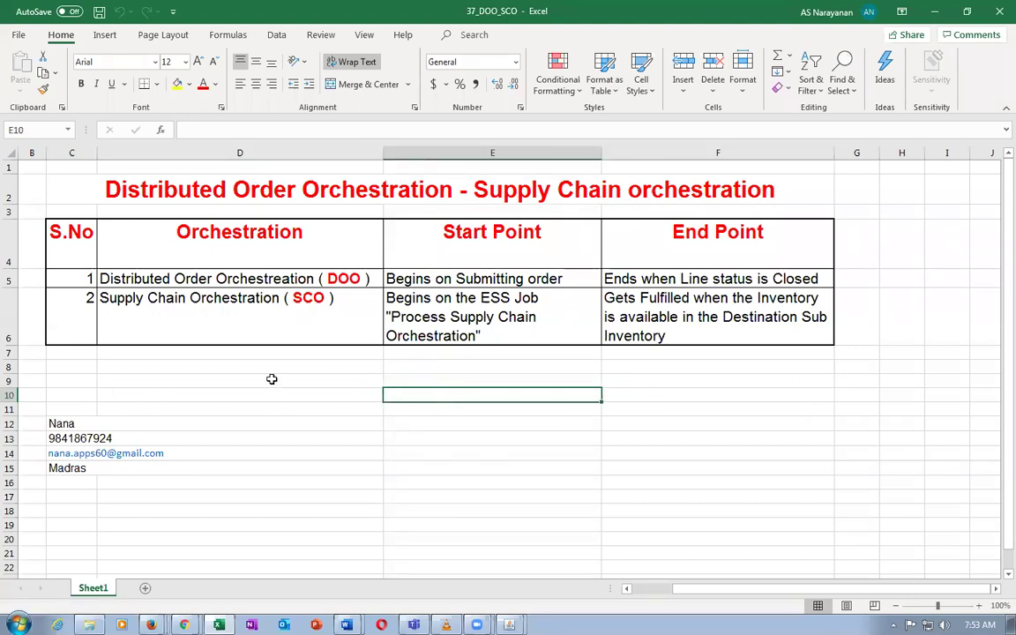
{"action": "left_click", "coordinate": [344, 395]}
{"action": "left_click", "coordinate": [486, 396]}
{"action": "left_click", "coordinate": [612, 395]}
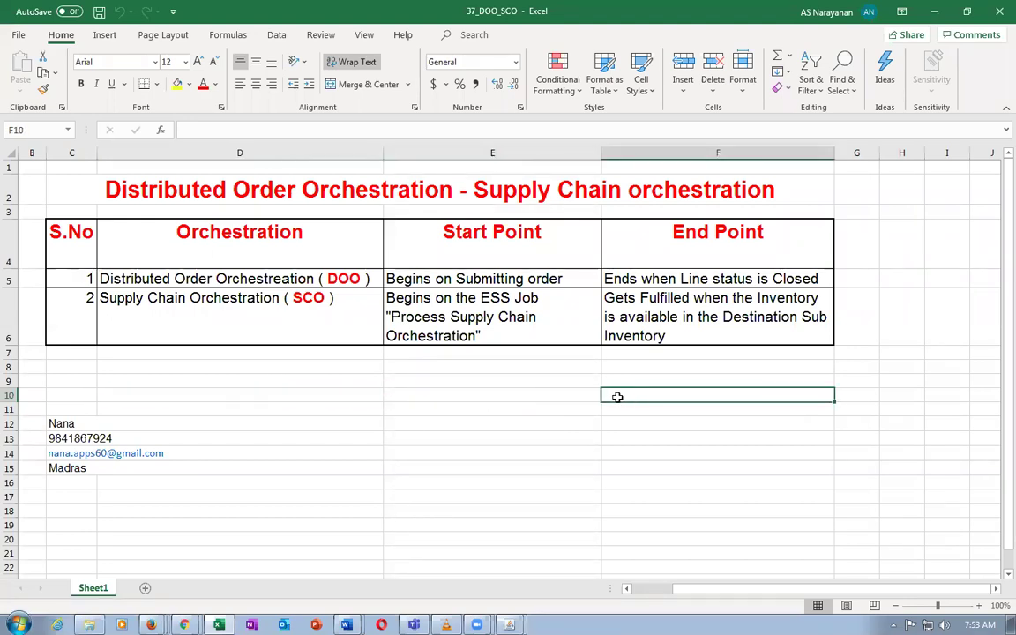
From Chrome on the taskbar, close the Min-Max Report window and bring up the Downloads window.
{"action": "mouse_move", "coordinate": [194, 613]}
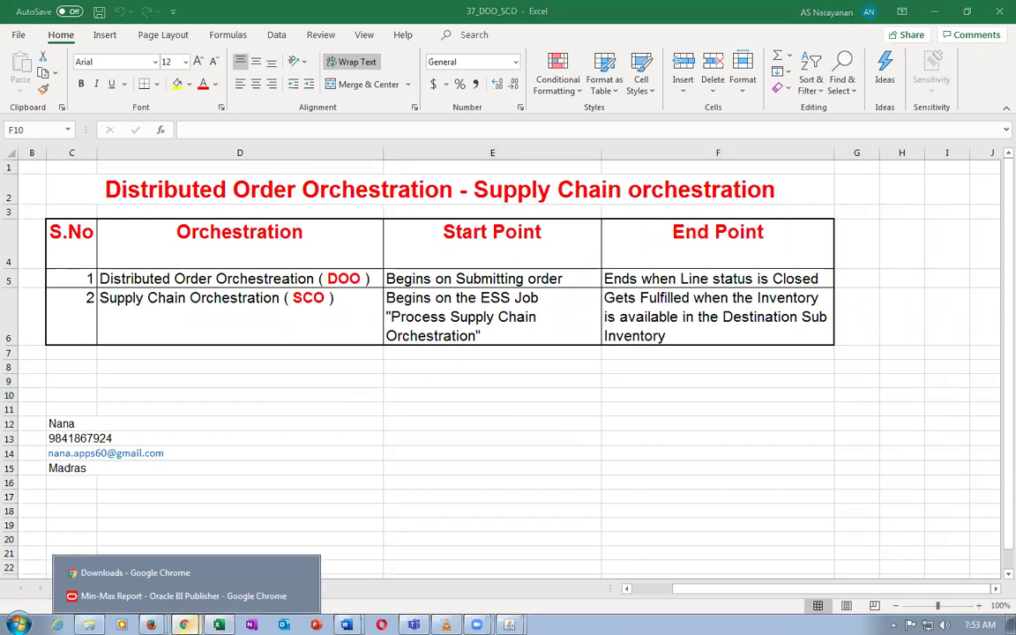
{"action": "left_click", "coordinate": [198, 603]}
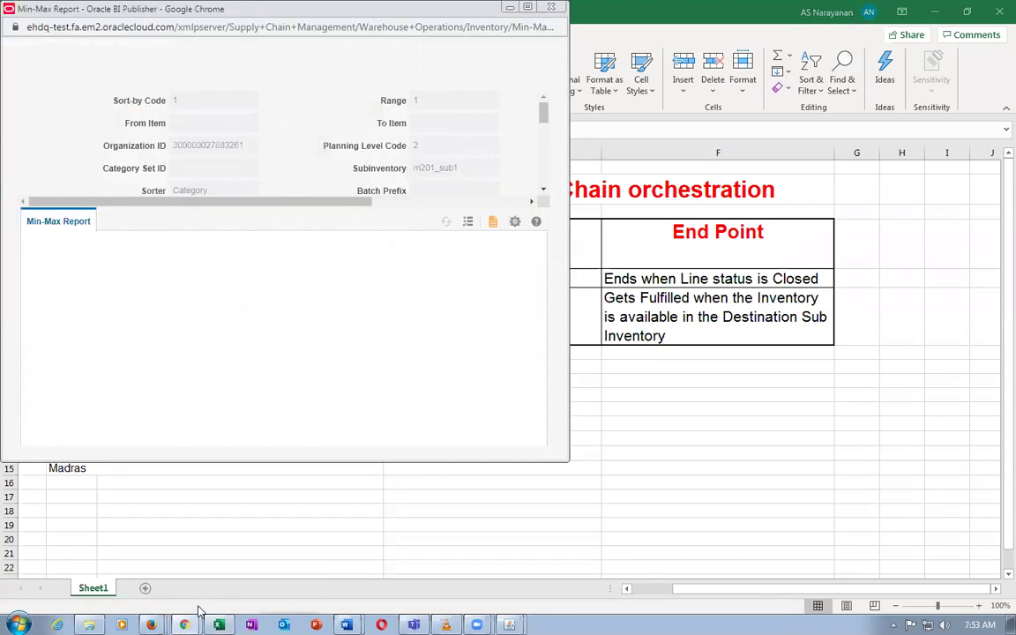
{"action": "left_click", "coordinate": [553, 9]}
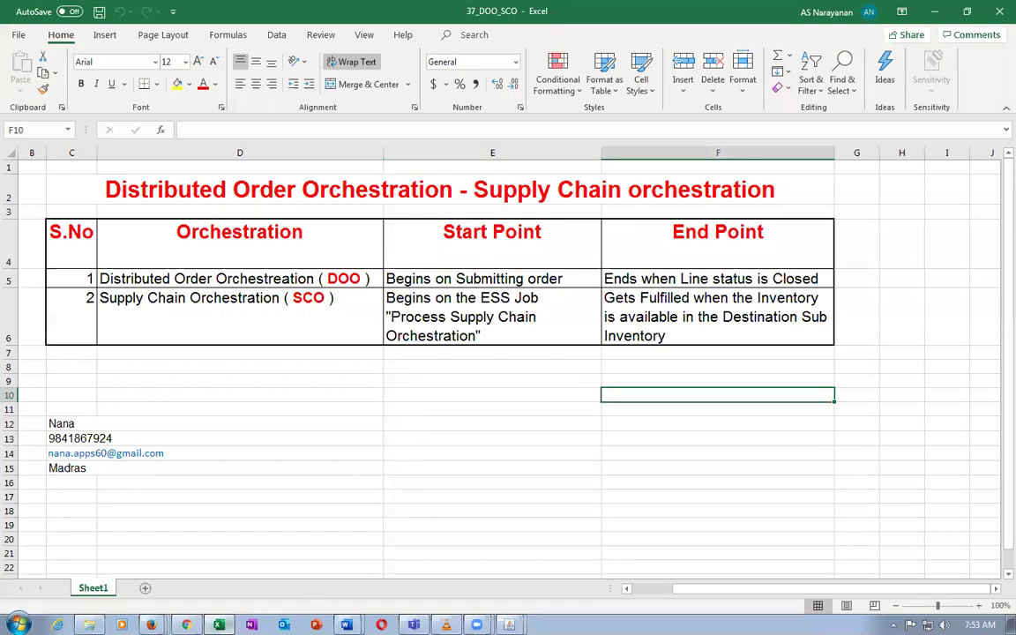
{"action": "left_click", "coordinate": [186, 625]}
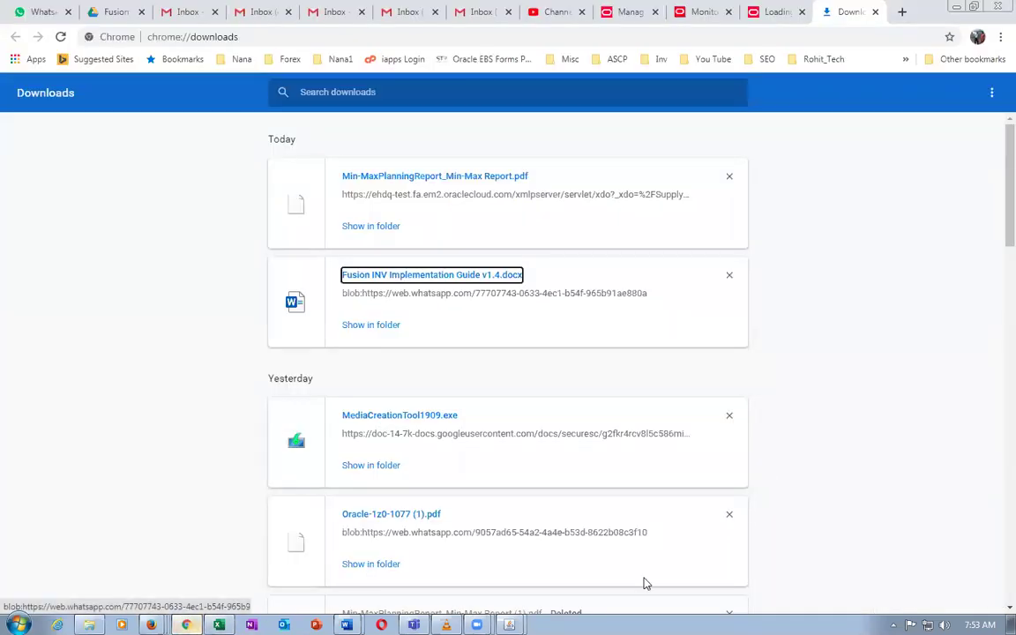
Close the Downloads and loading tabs and return to the Manage Subinventories list.
{"action": "left_click", "coordinate": [875, 11]}
{"action": "left_click", "coordinate": [875, 11]}
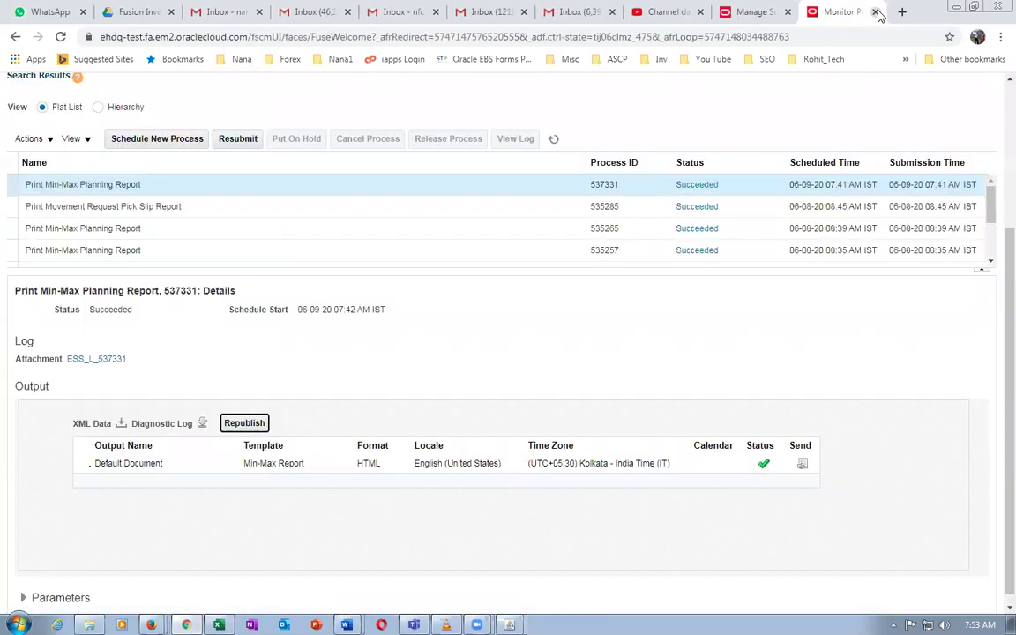
{"action": "left_click", "coordinate": [751, 11]}
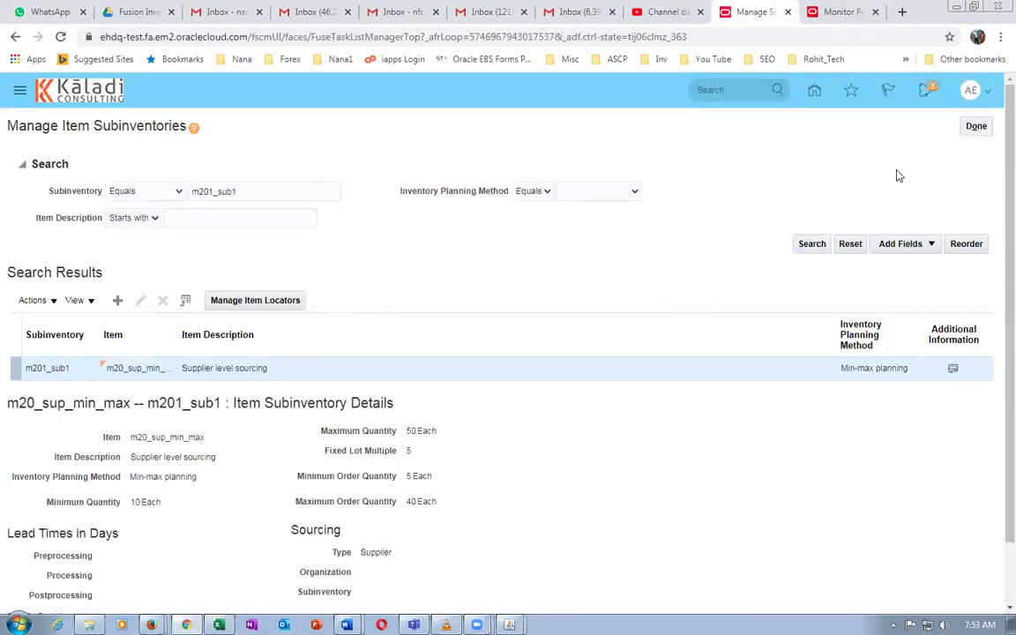
{"action": "left_click", "coordinate": [972, 127]}
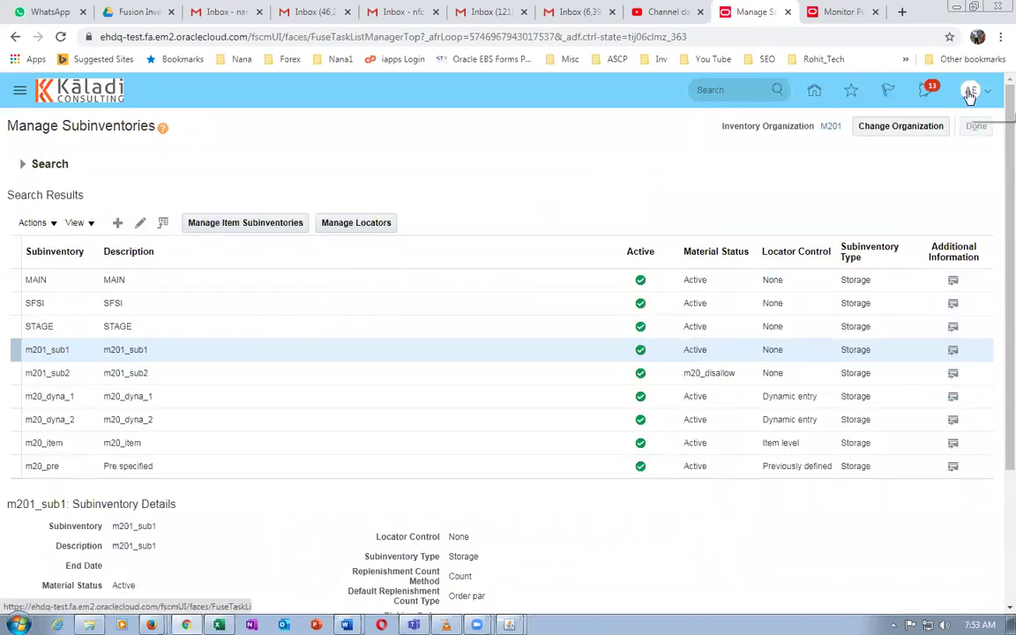
Search tasks for man%sou%rule%, clear the search, pick an earlier history entry and click Done.
{"action": "left_click", "coordinate": [982, 89]}
{"action": "left_click", "coordinate": [299, 156]}
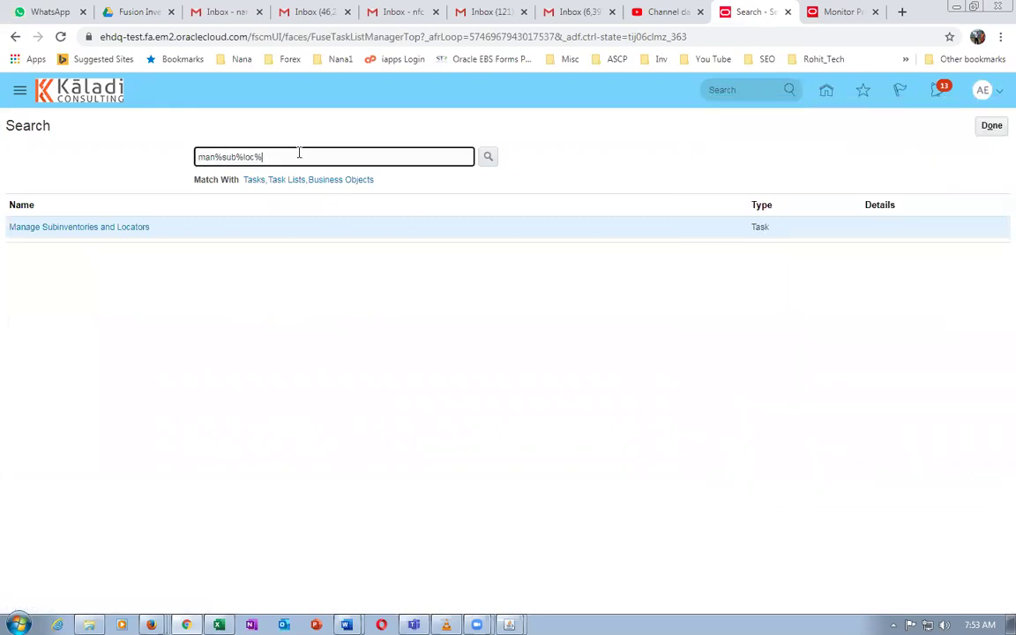
{"action": "left_click_drag", "start_coordinate": [299, 156], "coordinate": [88, 167]}
{"action": "type", "text": "man%"}
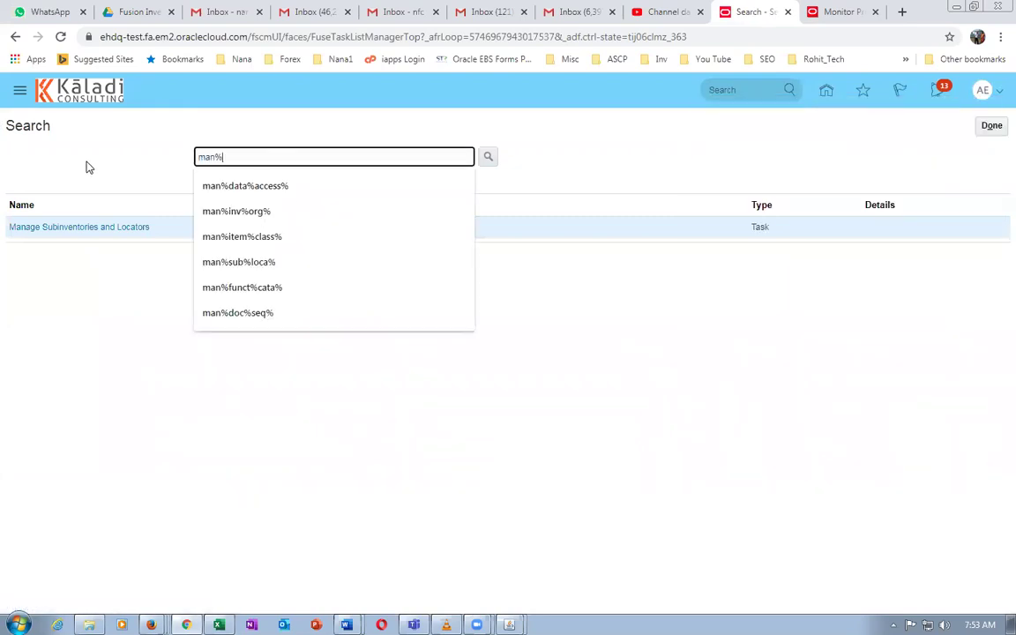
{"action": "type", "text": "sou%ru"}
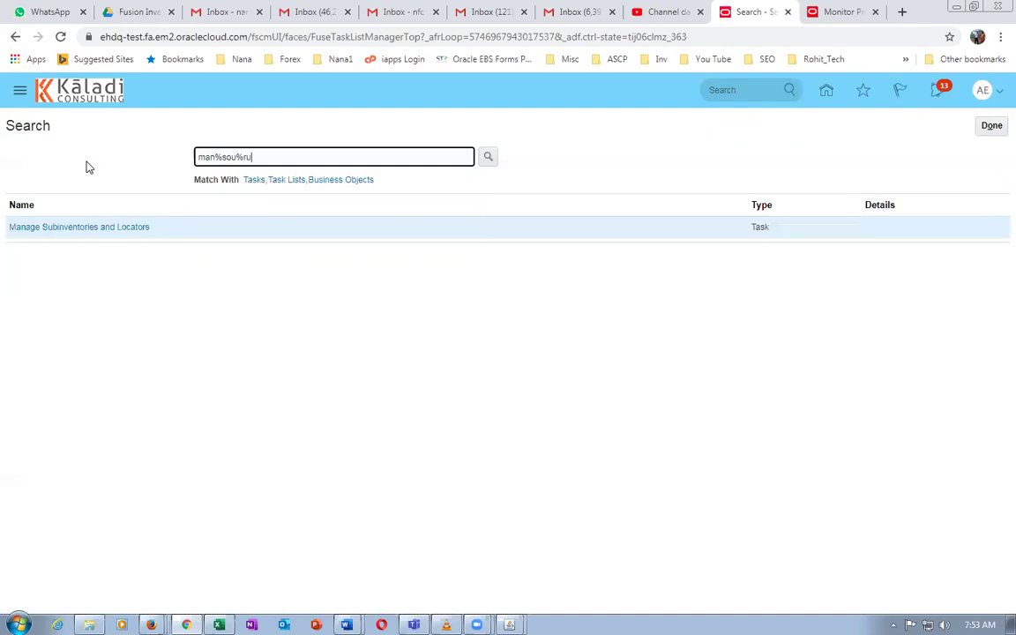
{"action": "type", "text": "les%"}
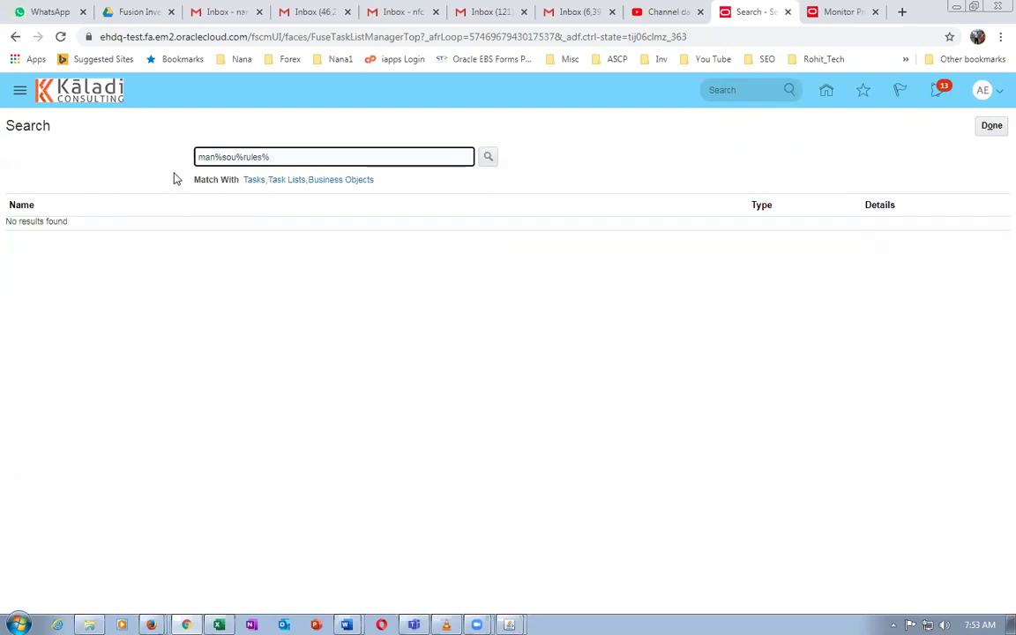
{"action": "key", "text": "BackSpace"}
{"action": "key", "text": "BackSpace"}
{"action": "type", "text": "%"}
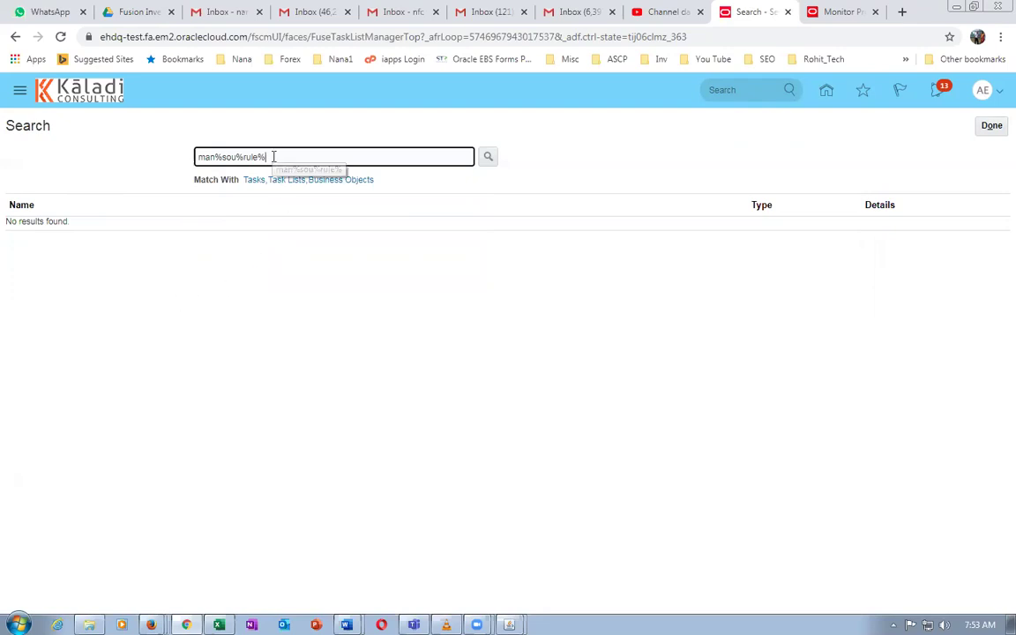
{"action": "left_click_drag", "start_coordinate": [269, 156], "coordinate": [166, 170]}
{"action": "key", "text": "BackSpace"}
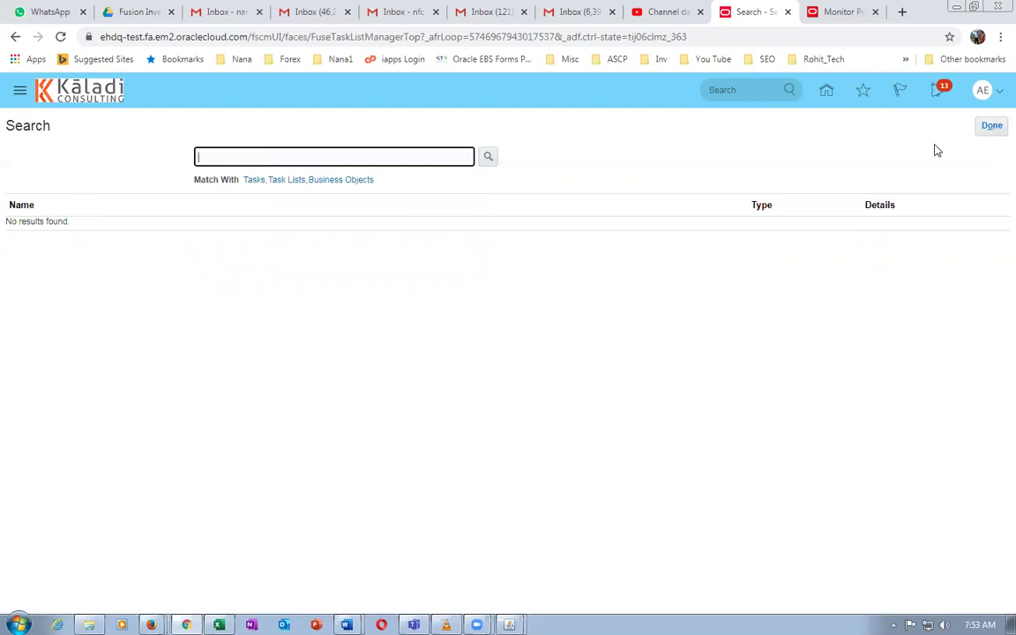
{"action": "left_click", "coordinate": [276, 156]}
{"action": "left_click", "coordinate": [486, 351]}
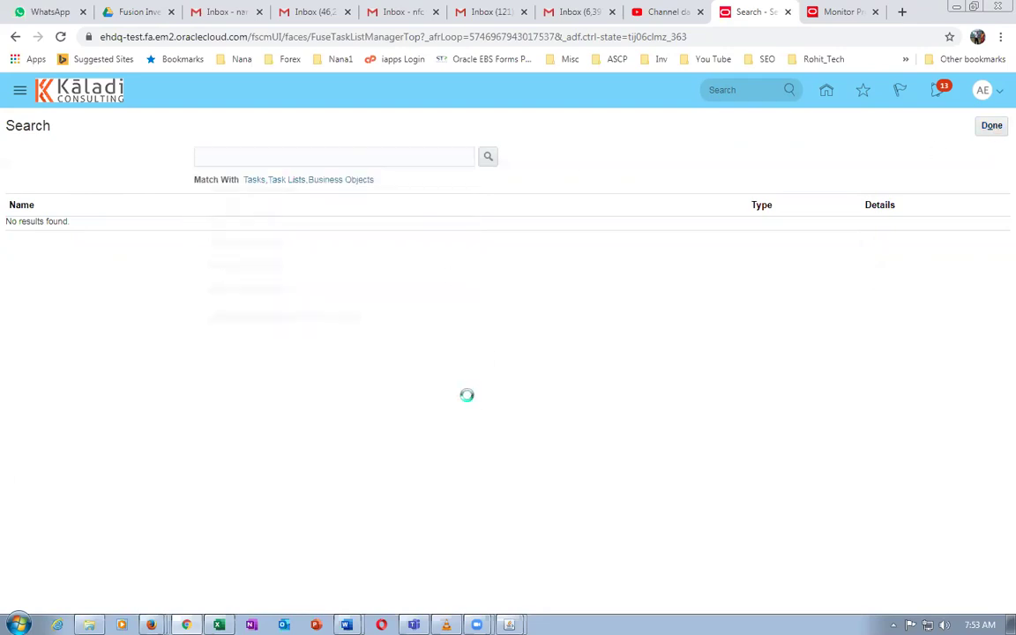
{"action": "left_click", "coordinate": [992, 128]}
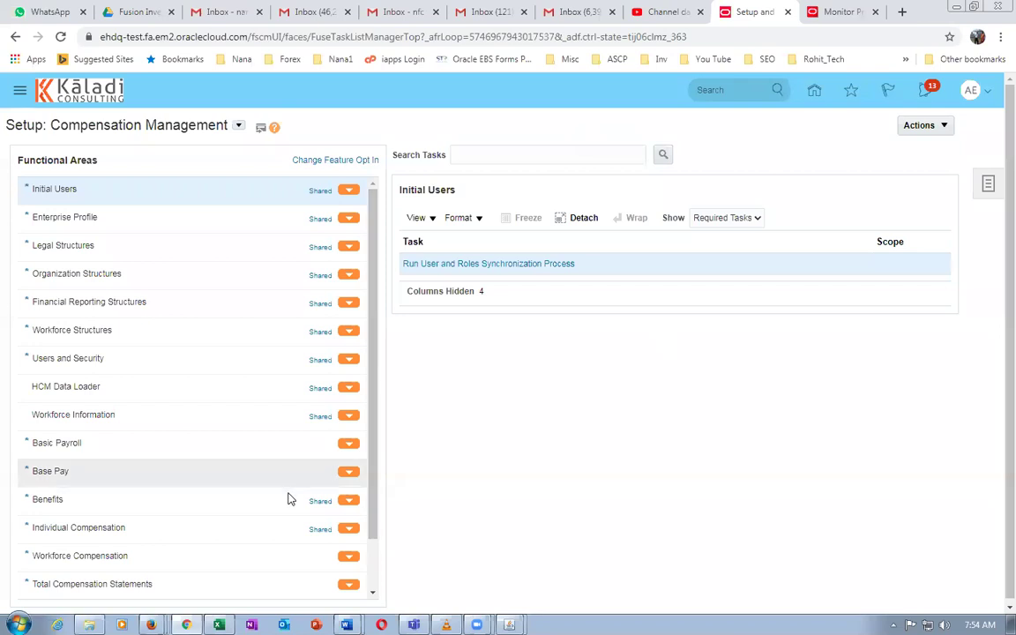
In 37_DOO_SCO, review the End Point header F4 and the SCO row's start and end points (E6, F6).
{"action": "key", "text": "alt+Tab"}
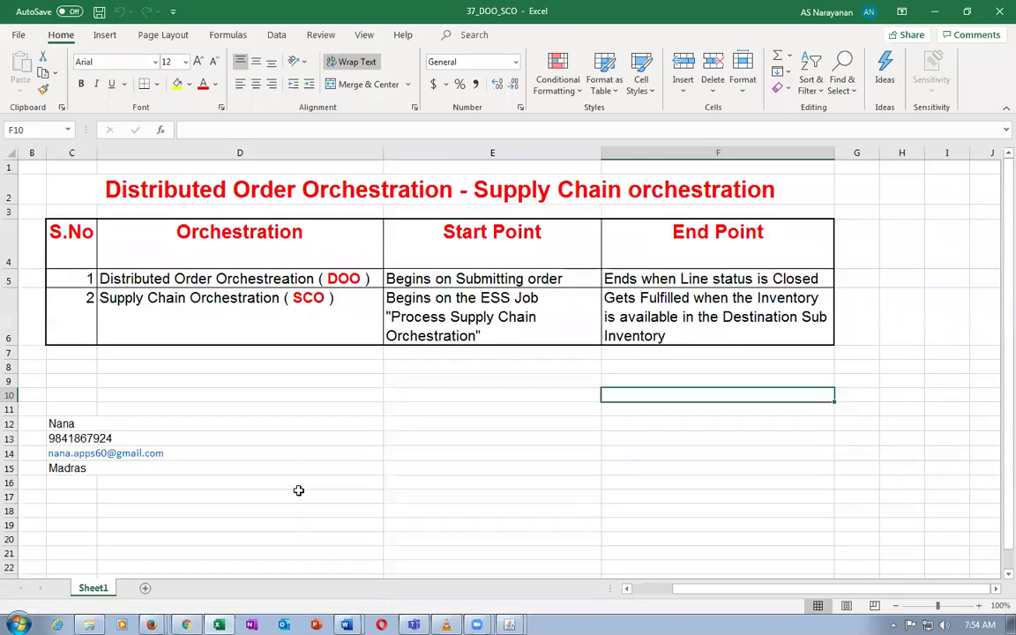
{"action": "left_click", "coordinate": [644, 236]}
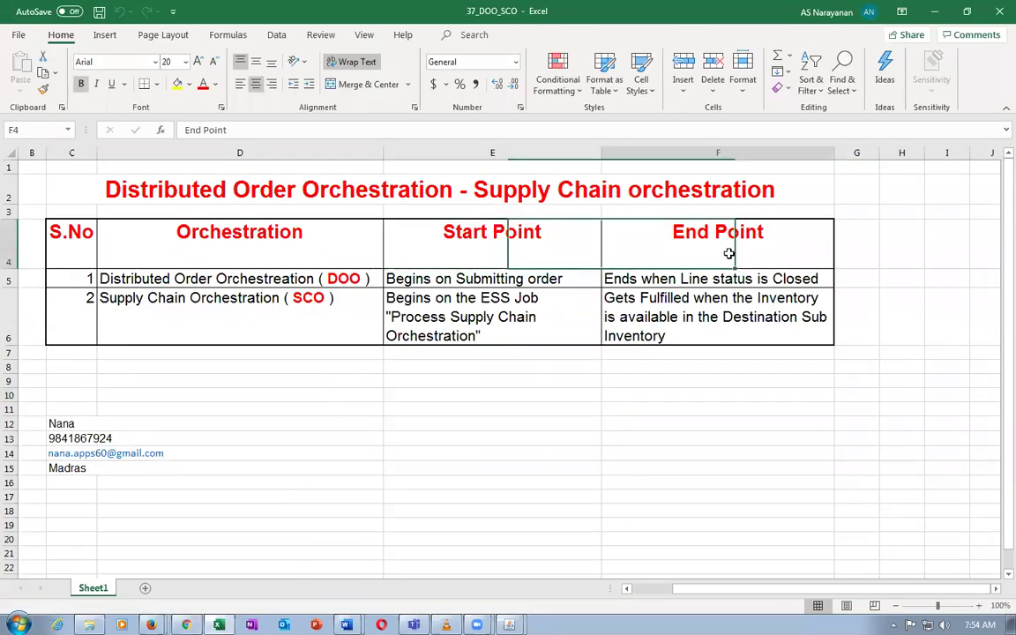
{"action": "left_click", "coordinate": [299, 325]}
{"action": "left_click", "coordinate": [538, 324]}
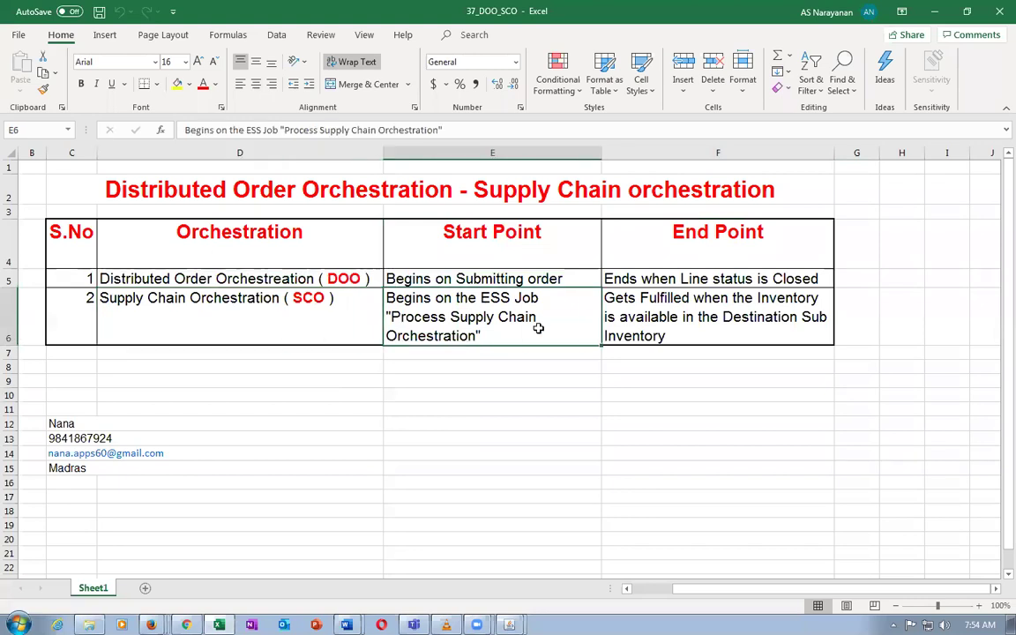
{"action": "left_click", "coordinate": [681, 331]}
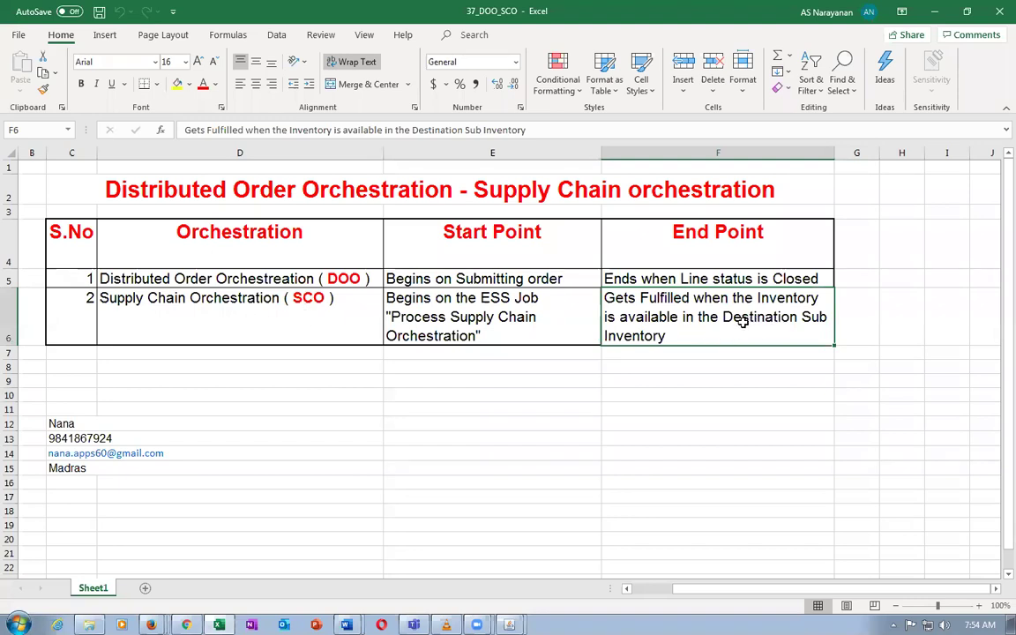
{"action": "key", "text": "alt+Tab"}
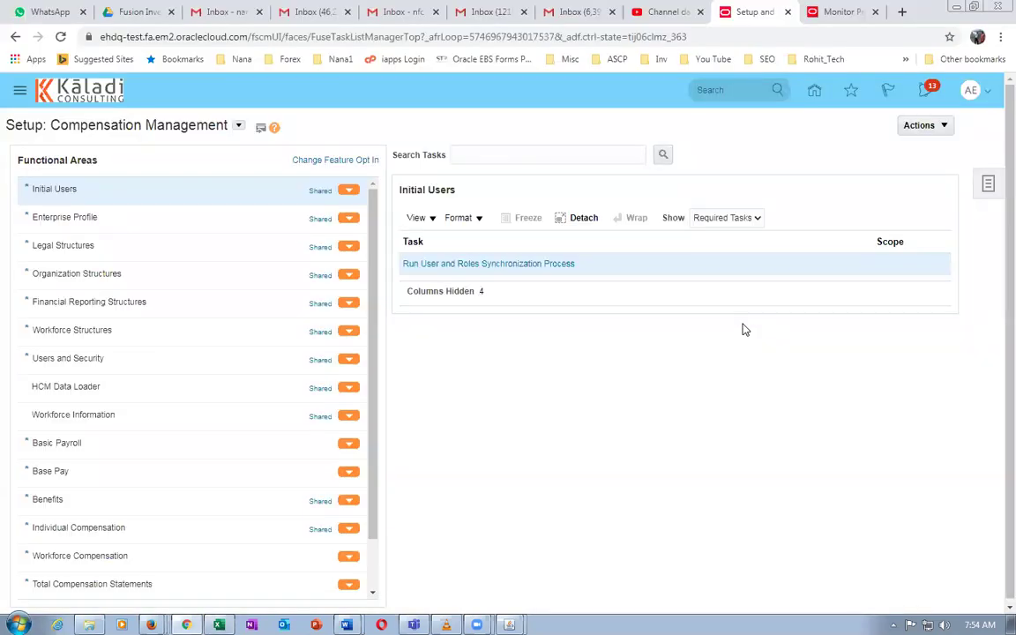
{"action": "key", "text": "alt+Tab"}
{"action": "key", "text": "alt+Tab"}
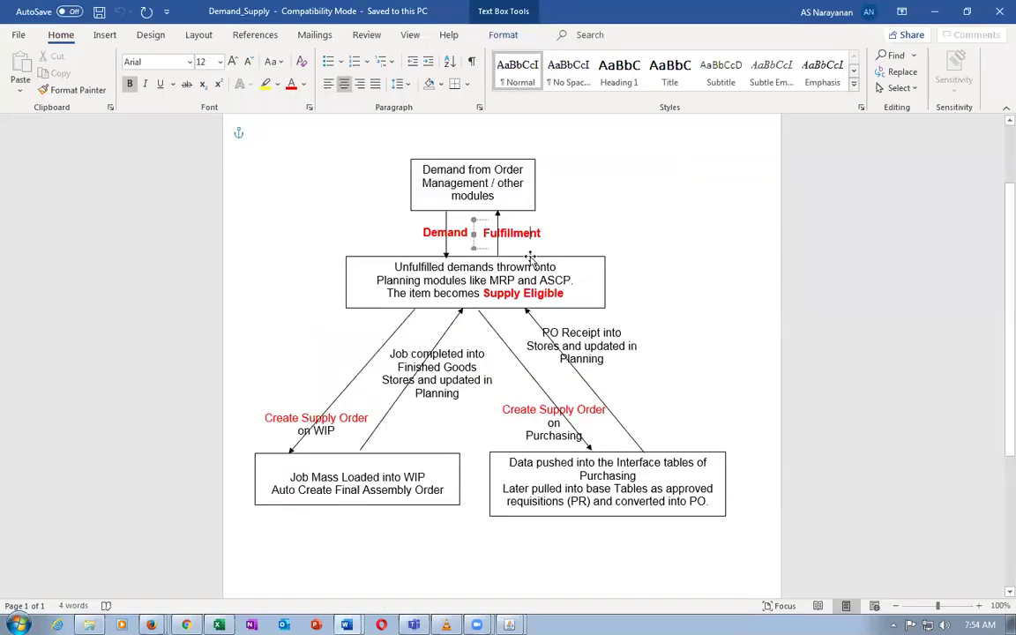
Select the text in the Unfulfilled demands box, then switch to the Oracle setup page in Chrome.
{"action": "left_click", "coordinate": [411, 264]}
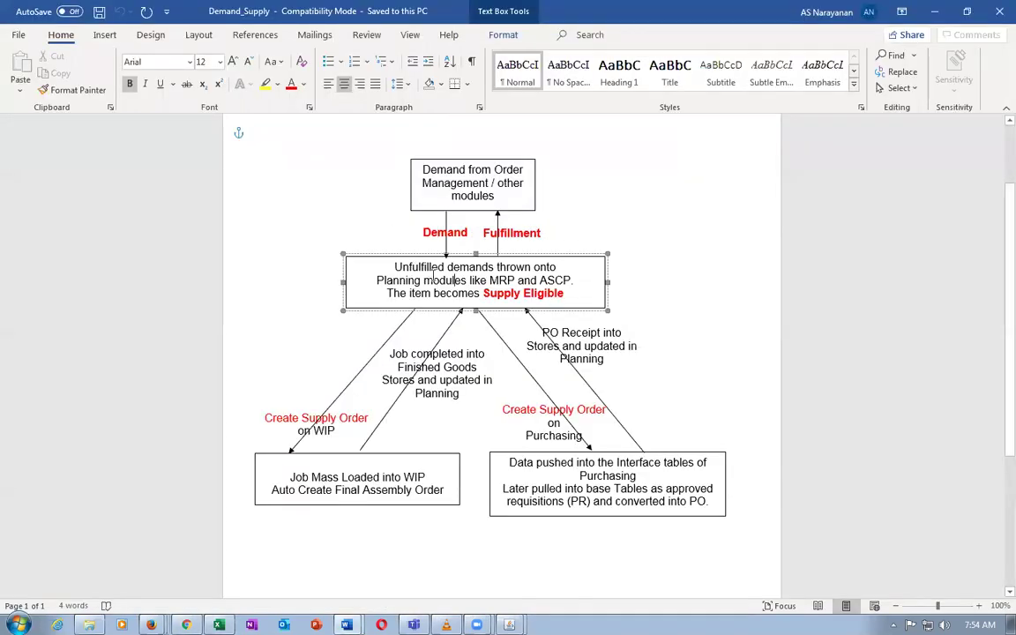
{"action": "left_click_drag", "start_coordinate": [431, 267], "coordinate": [555, 299]}
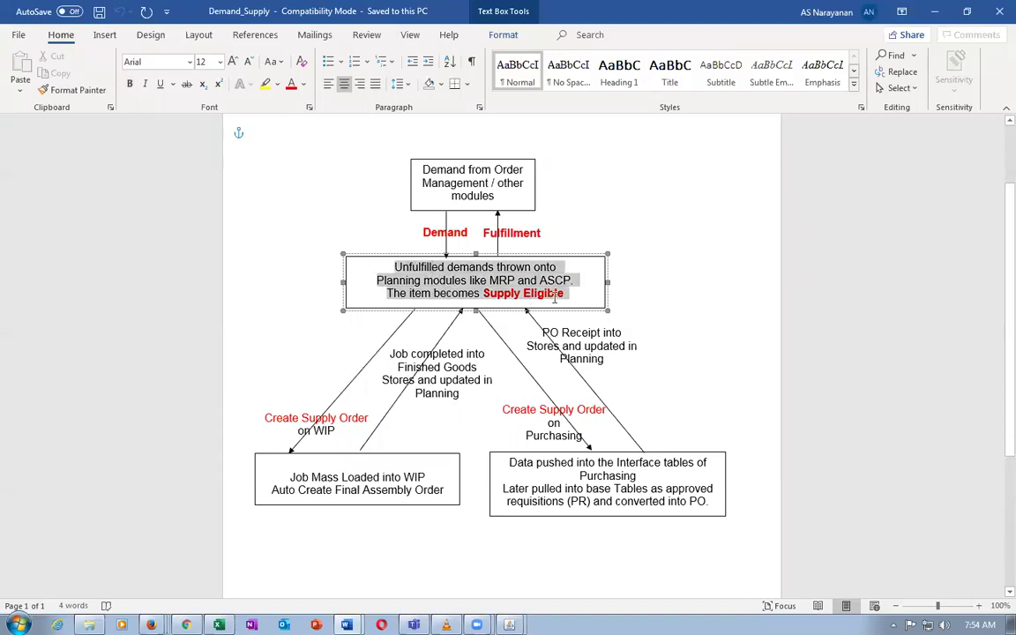
{"action": "left_click_drag", "start_coordinate": [552, 298], "coordinate": [552, 298]}
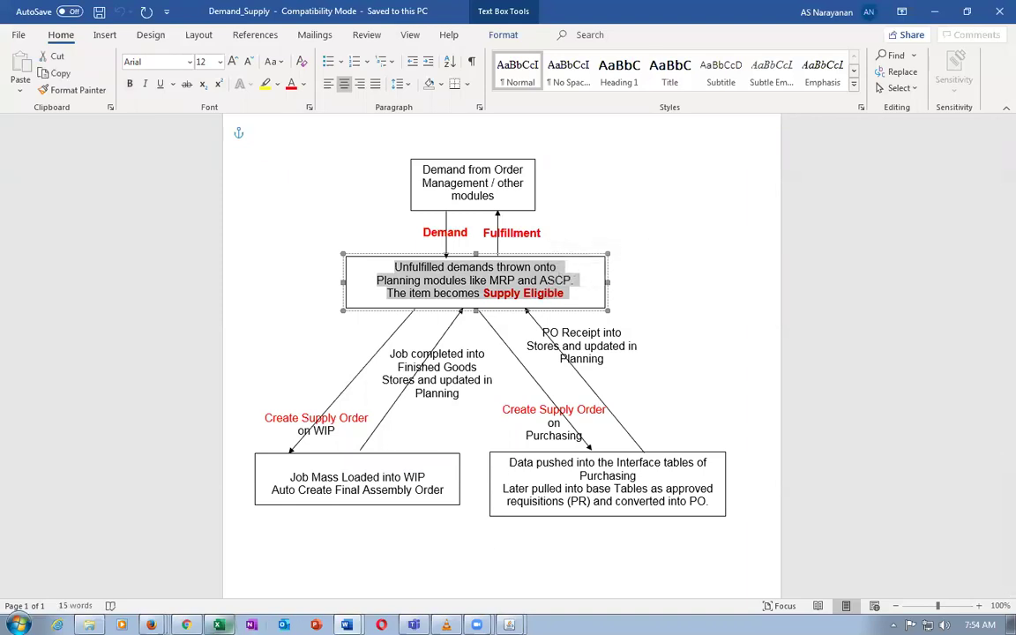
{"action": "left_click", "coordinate": [187, 625]}
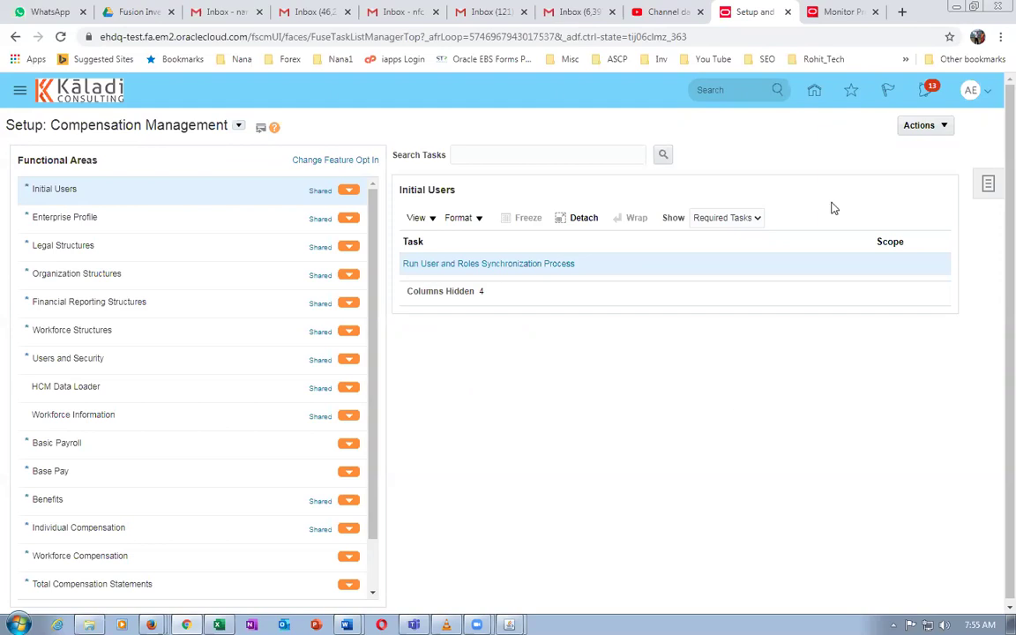
Schedule a new Print Min-Max Planning Report for organization M201, sorted by Inventory item.
{"action": "left_click", "coordinate": [833, 11]}
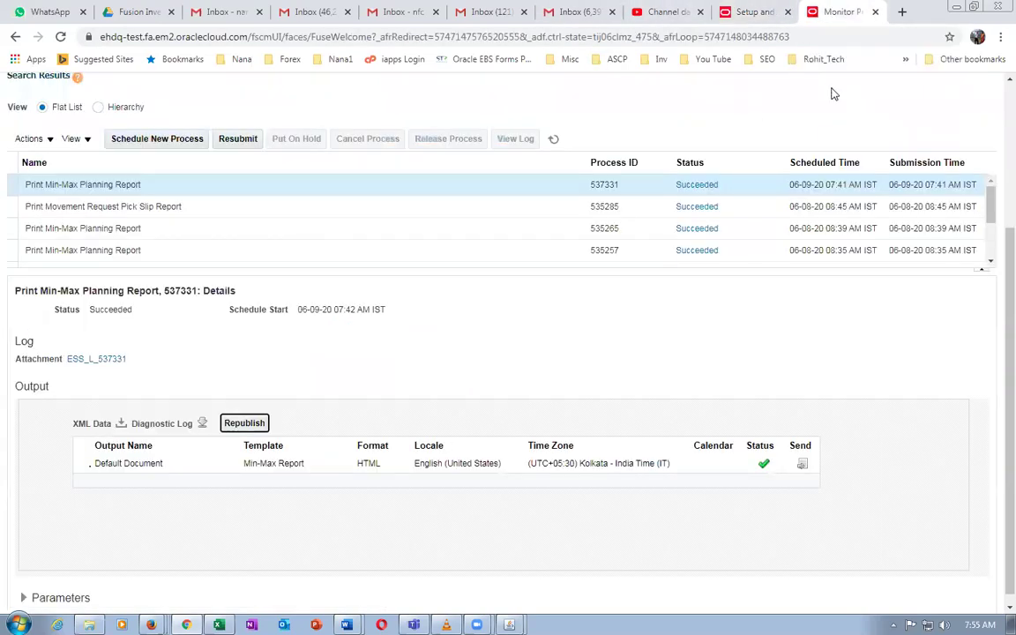
{"action": "left_click", "coordinate": [150, 139]}
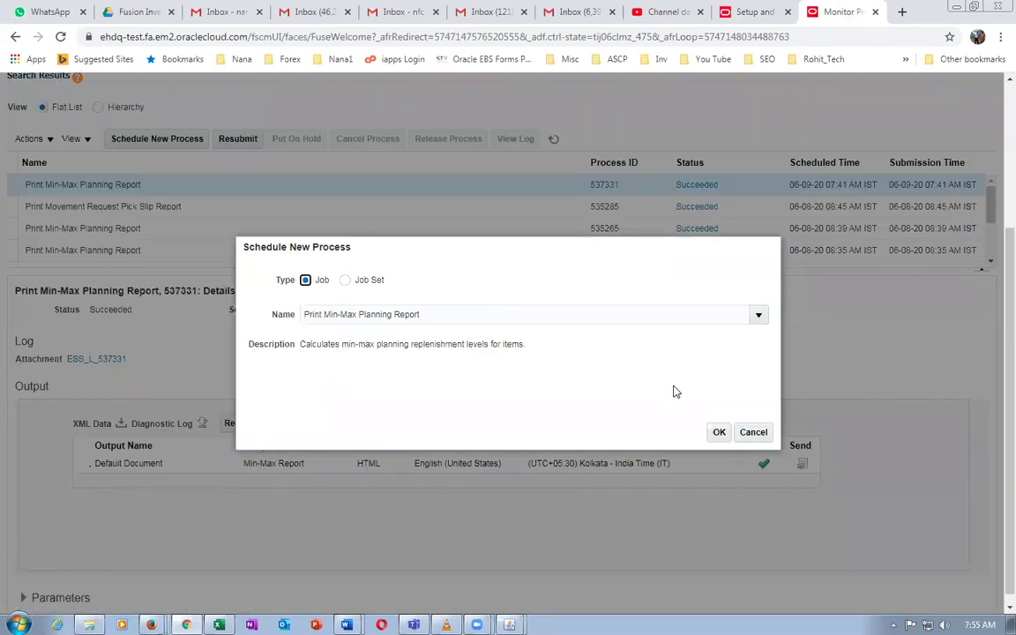
{"action": "left_click", "coordinate": [719, 432]}
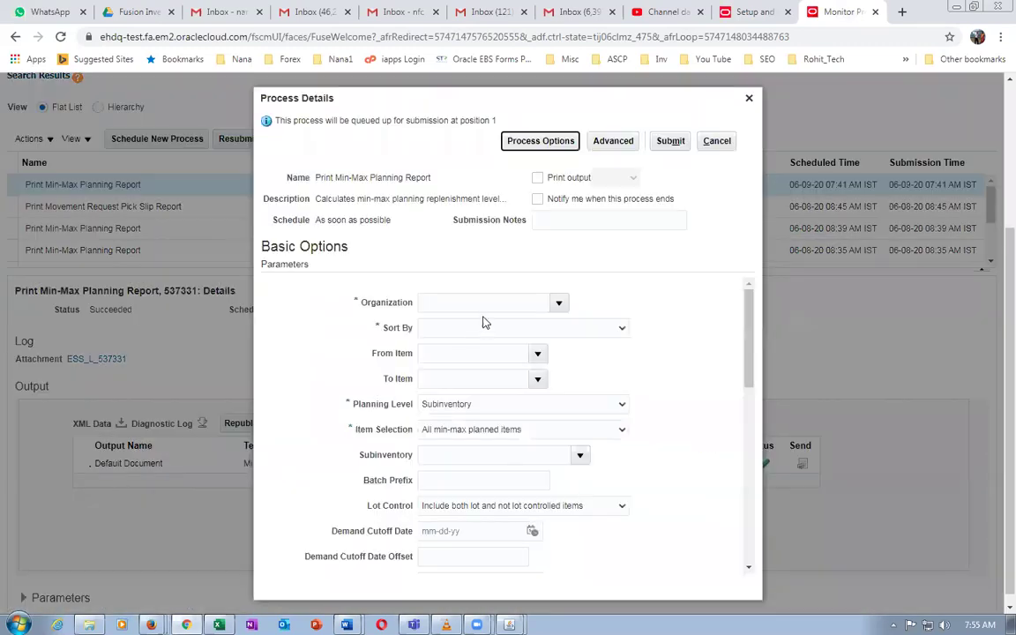
{"action": "left_click", "coordinate": [485, 302]}
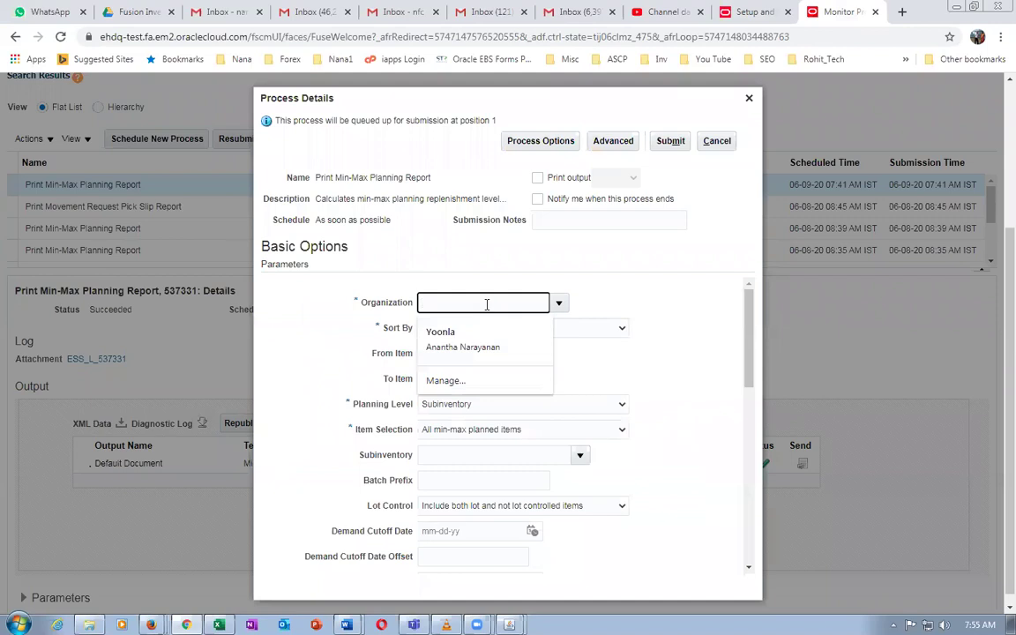
{"action": "type", "text": "M201"}
{"action": "key", "text": "Tab"}
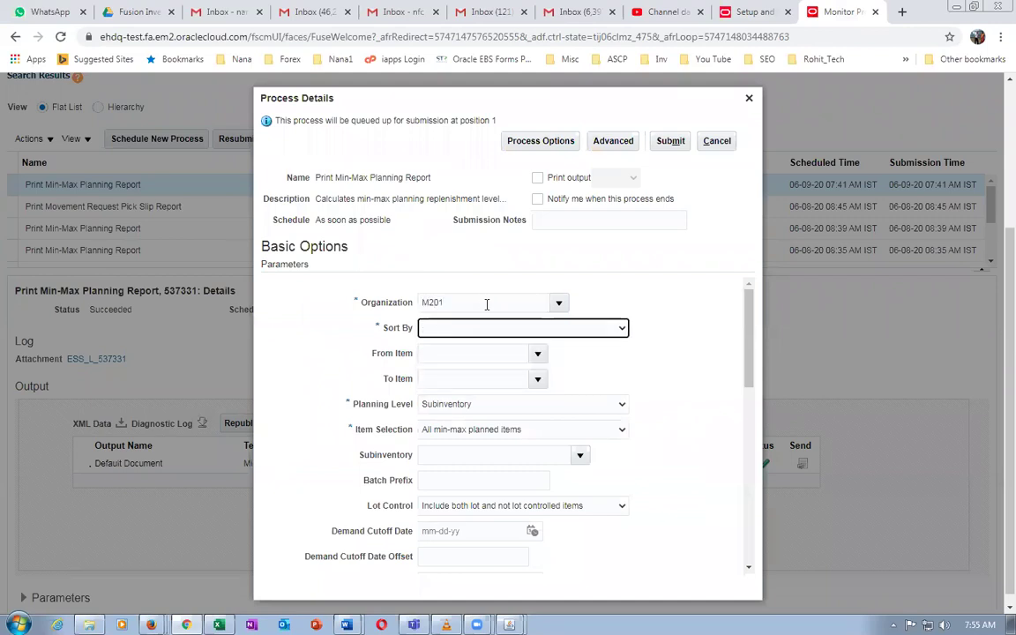
{"action": "left_click", "coordinate": [463, 329]}
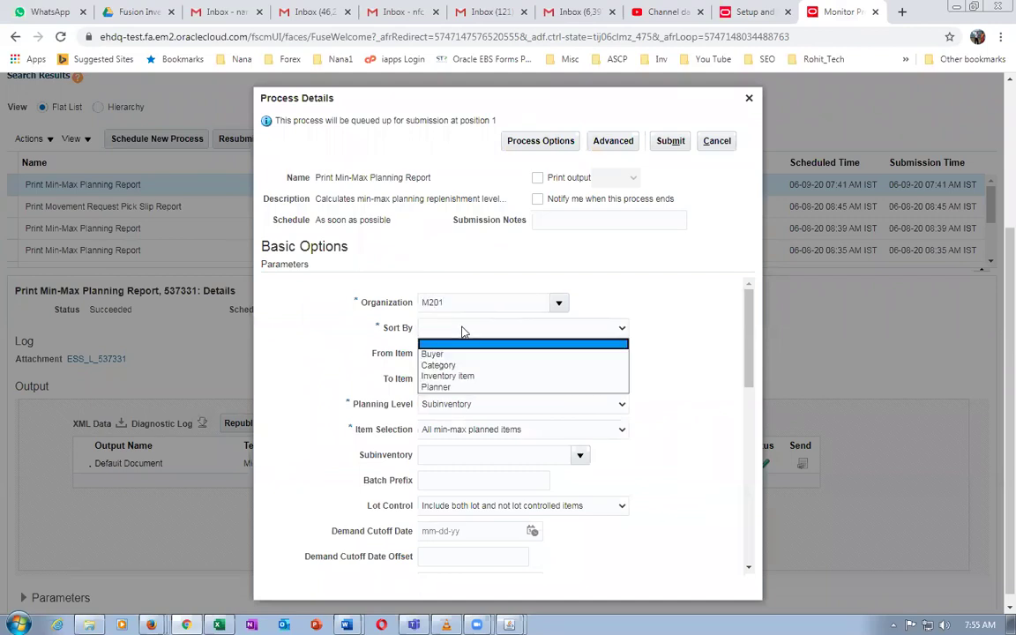
{"action": "left_click", "coordinate": [470, 378]}
Set subinventory m201_sub1 and Restock to Yes, then submit the report.
{"action": "left_click", "coordinate": [502, 459]}
{"action": "left_click", "coordinate": [579, 455]}
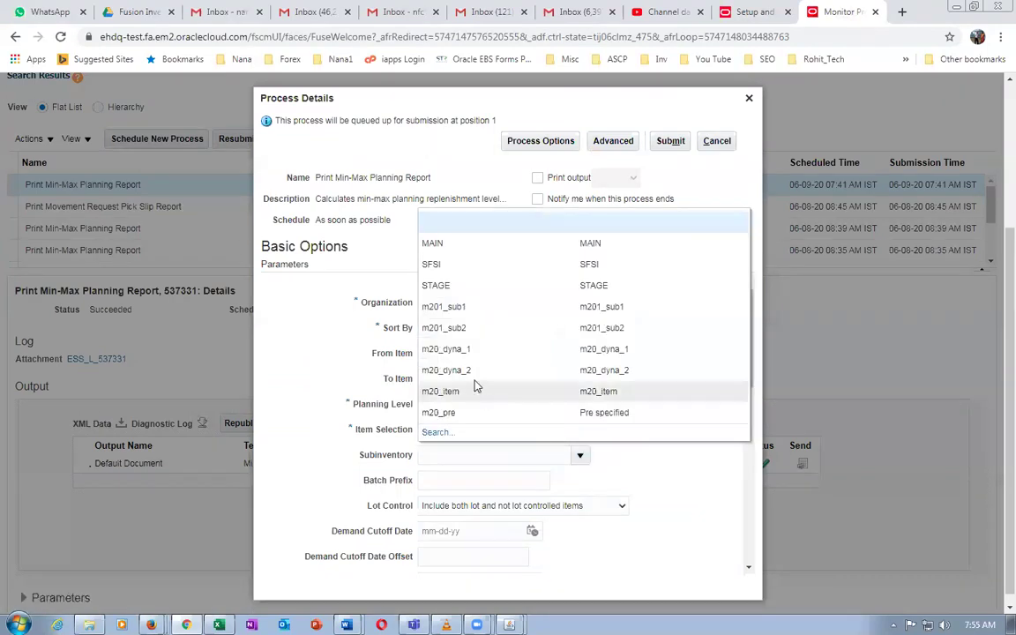
{"action": "key", "text": "Escape"}
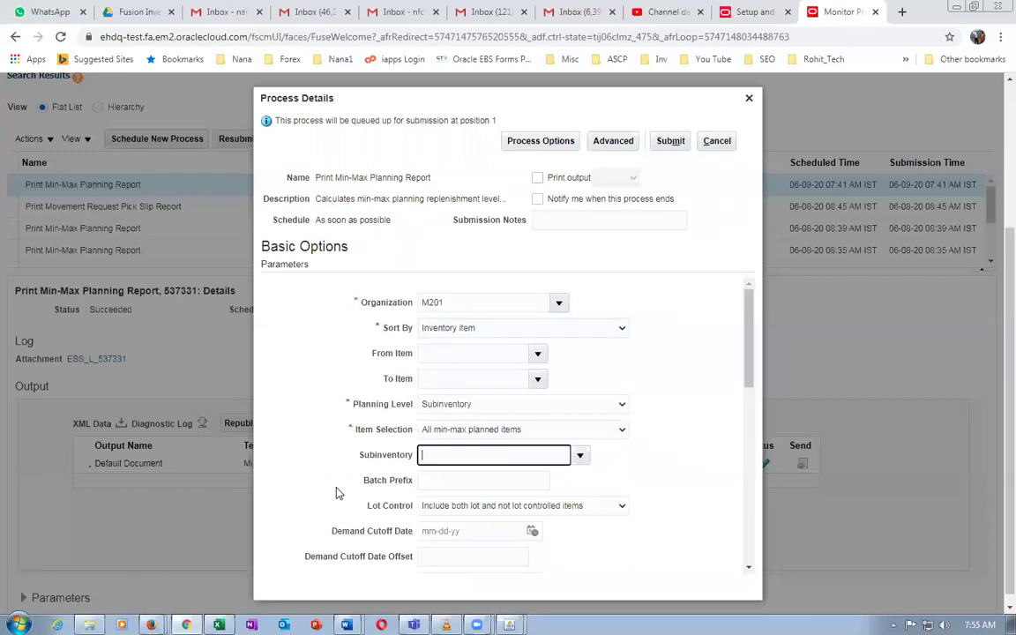
{"action": "type", "text": "m201_sub1"}
{"action": "left_click_drag", "start_coordinate": [750, 380], "coordinate": [750, 421]}
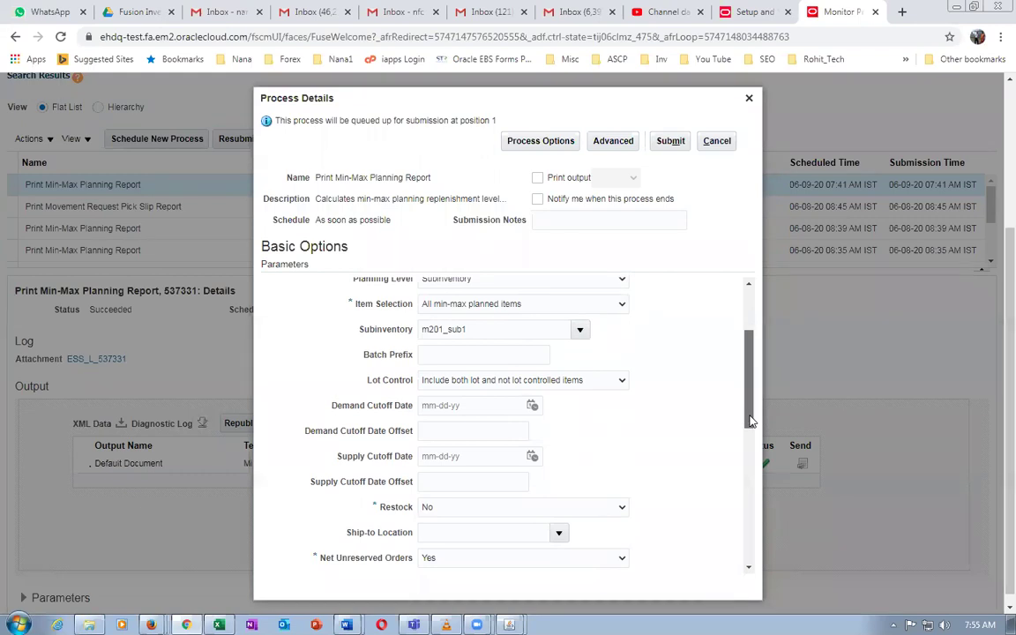
{"action": "scroll", "coordinate": [679, 388], "scroll_direction": "down", "scroll_amount": 1}
{"action": "left_click", "coordinate": [446, 455]}
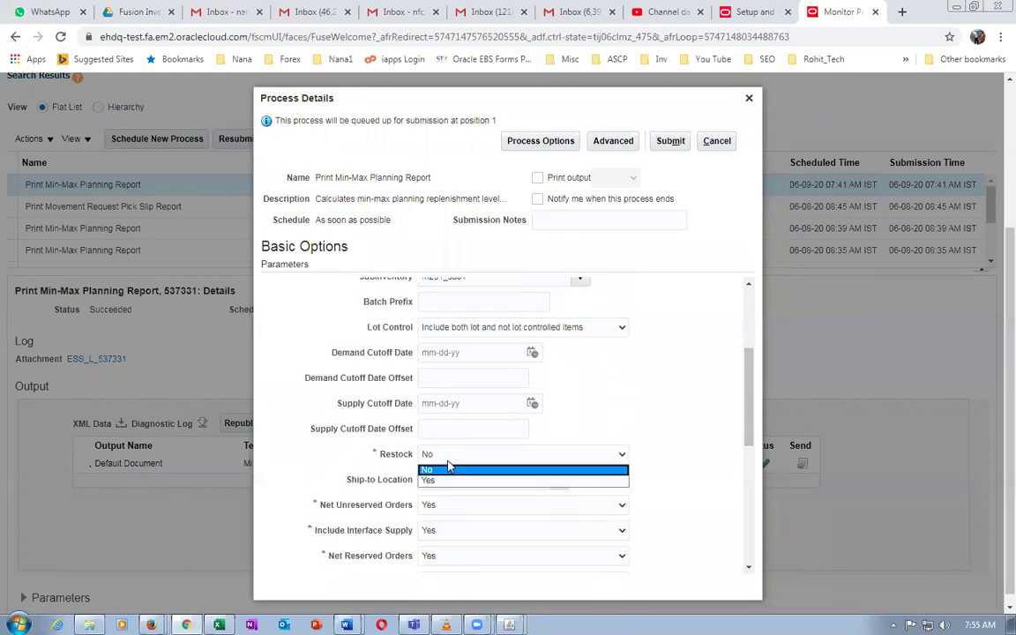
{"action": "left_click", "coordinate": [446, 478]}
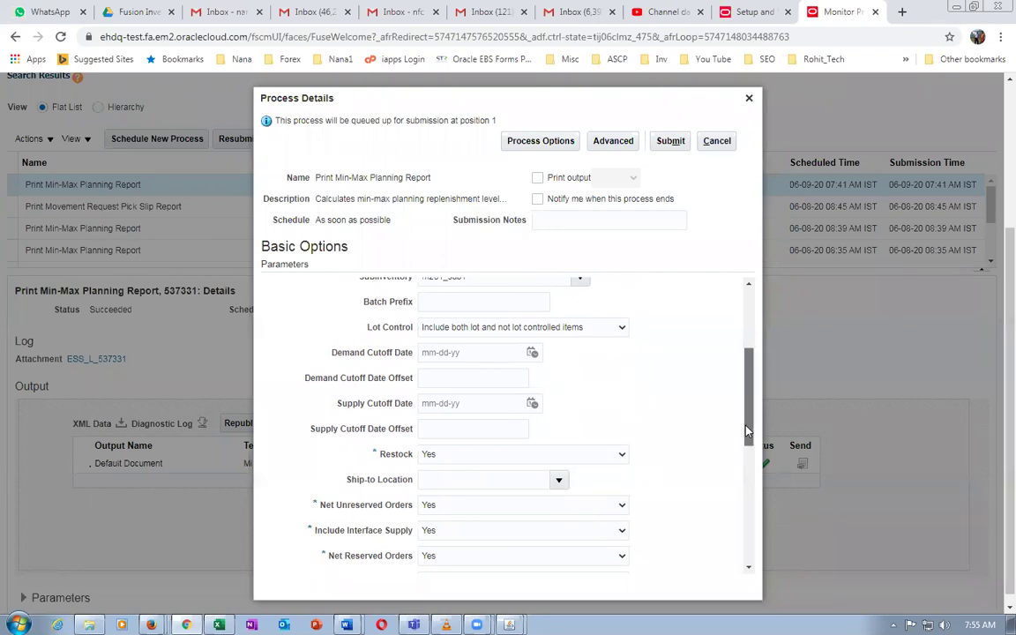
{"action": "left_click_drag", "start_coordinate": [747, 431], "coordinate": [750, 333]}
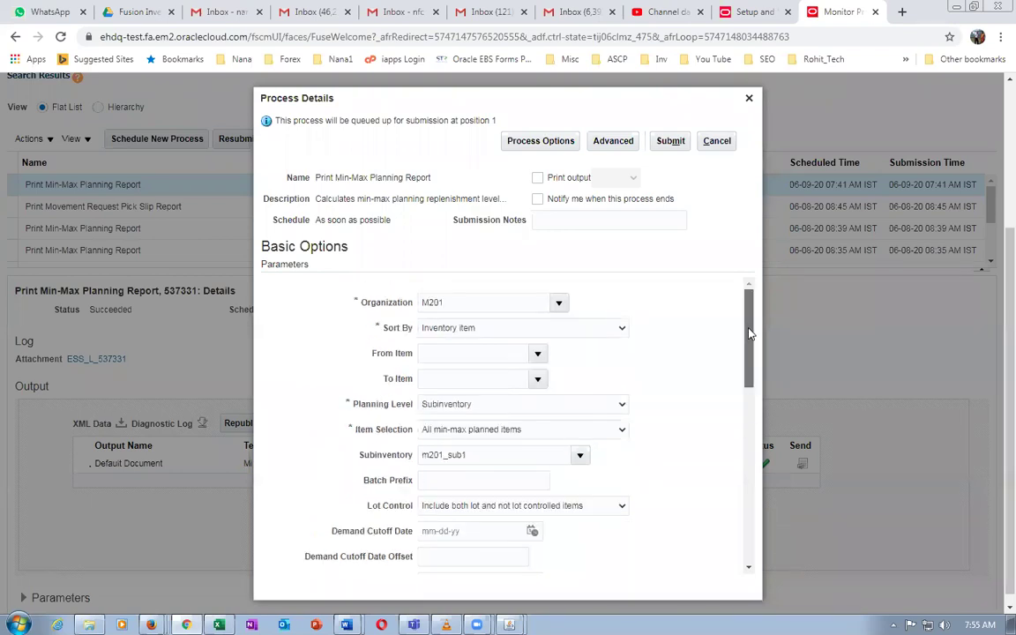
{"action": "left_click", "coordinate": [672, 144]}
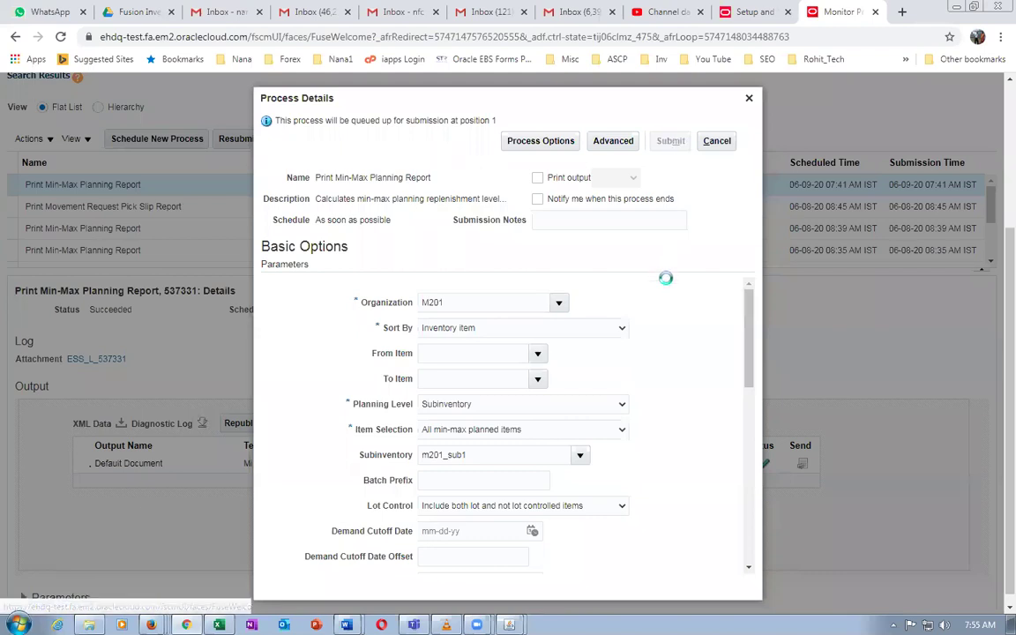
Acknowledge the submission and refresh until run 537346 succeeds, then select it.
{"action": "left_click", "coordinate": [667, 238]}
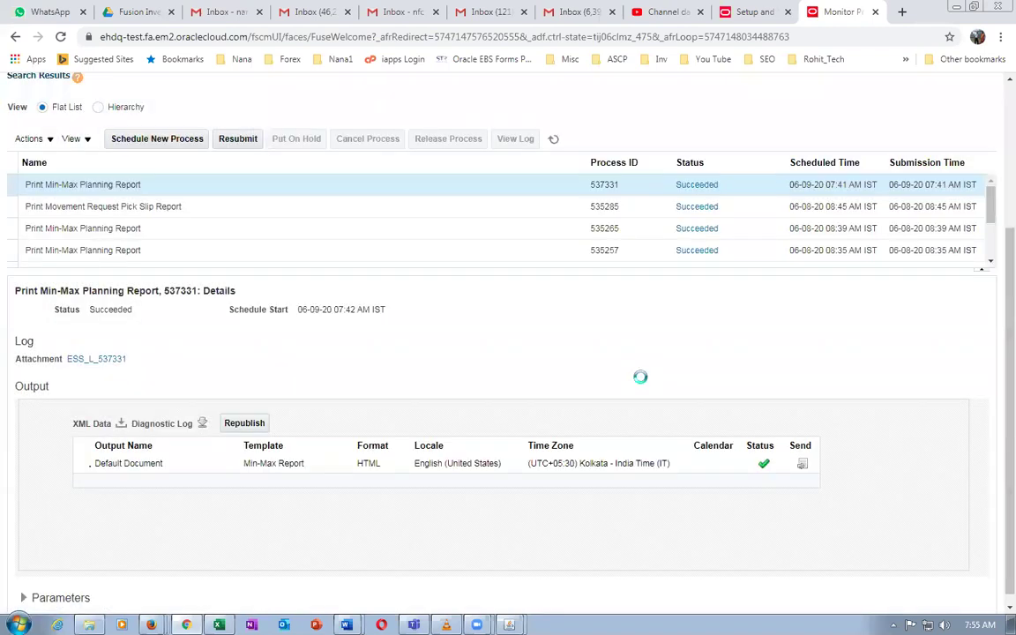
{"action": "left_click", "coordinate": [554, 138]}
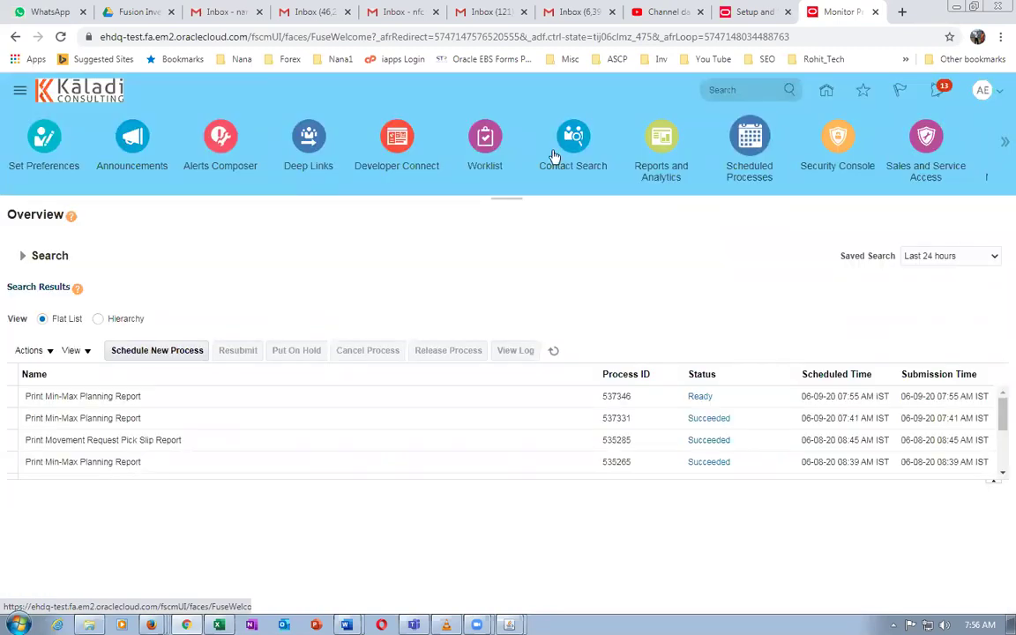
{"action": "left_click", "coordinate": [553, 351]}
{"action": "left_click", "coordinate": [554, 351]}
{"action": "left_click", "coordinate": [554, 352]}
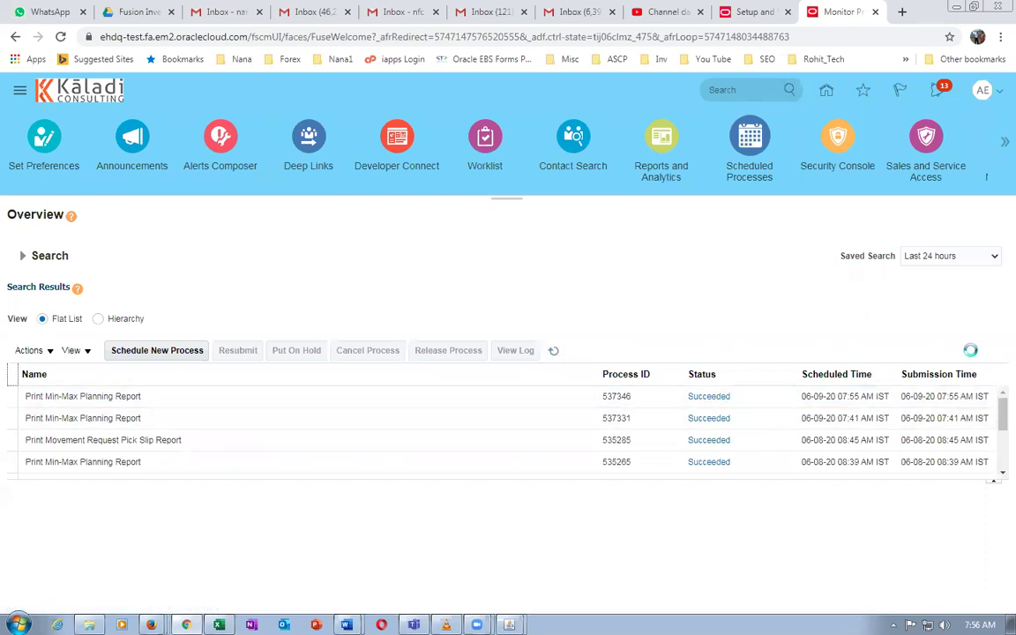
{"action": "left_click", "coordinate": [476, 400]}
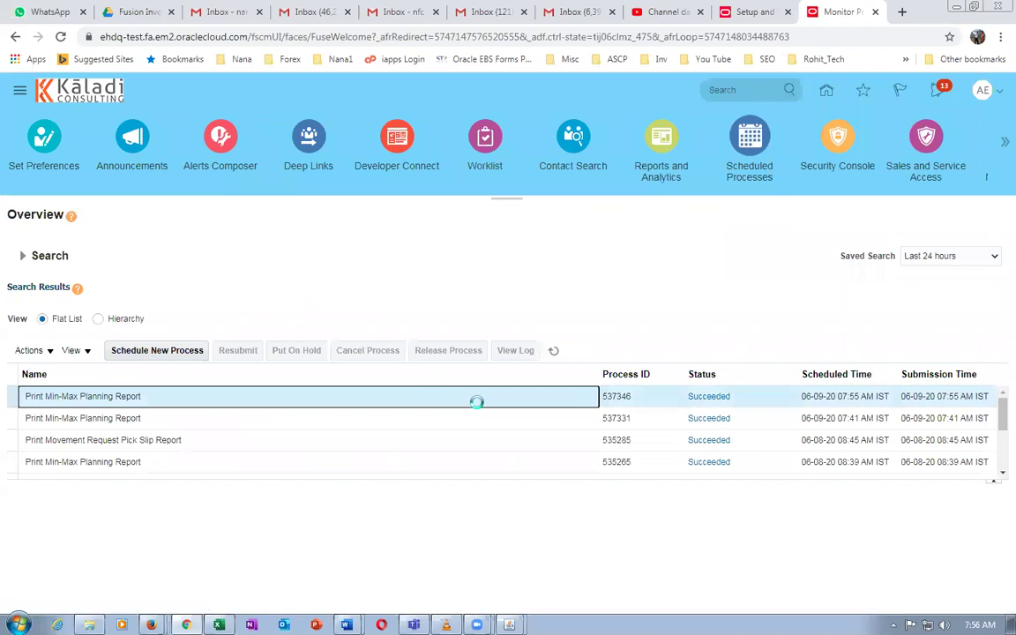
Republish run 537346's Min-Max Report output and export it as a PDF.
{"action": "scroll", "coordinate": [394, 301], "scroll_direction": "down", "scroll_amount": 3}
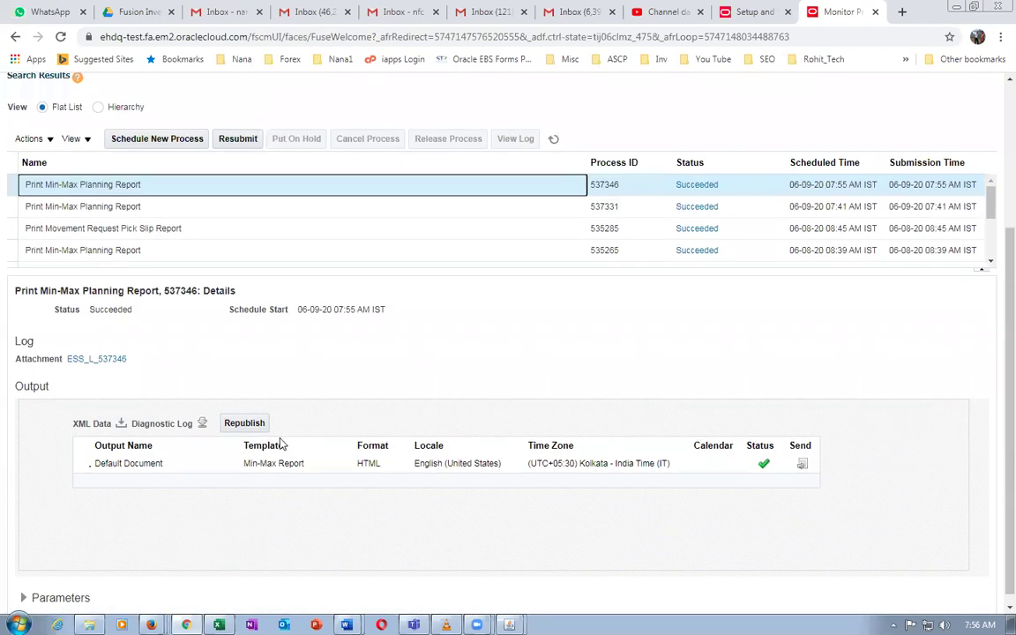
{"action": "left_click", "coordinate": [245, 422]}
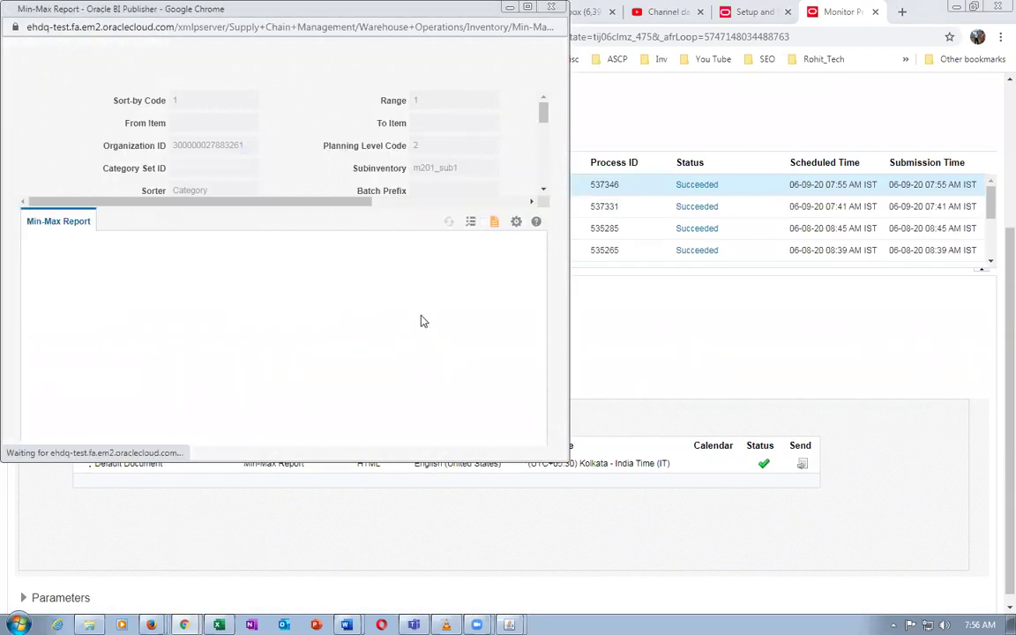
{"action": "left_click", "coordinate": [514, 222]}
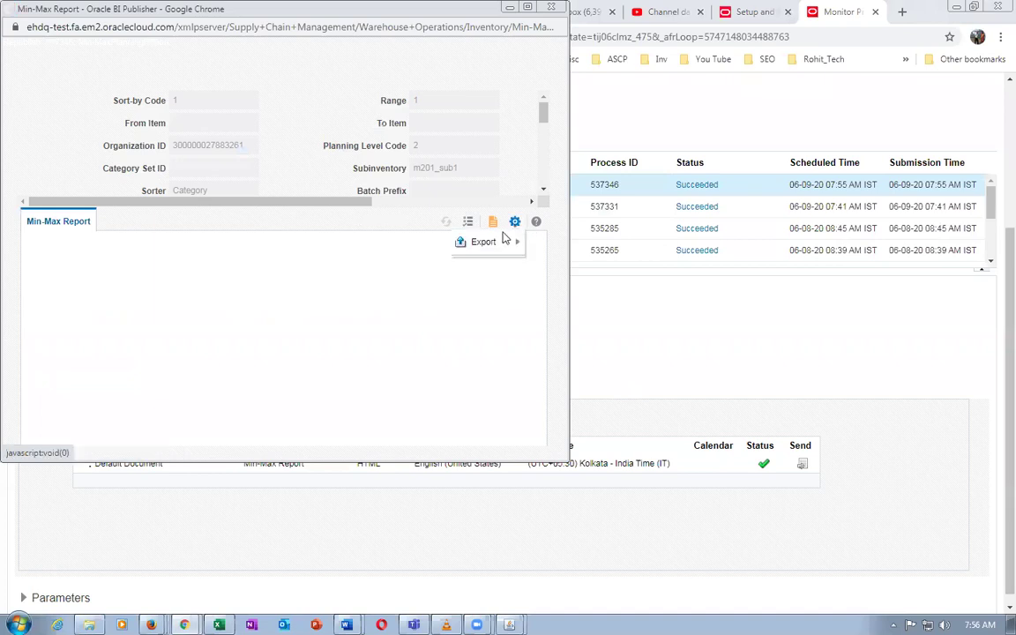
{"action": "mouse_move", "coordinate": [505, 239]}
{"action": "left_click", "coordinate": [381, 273]}
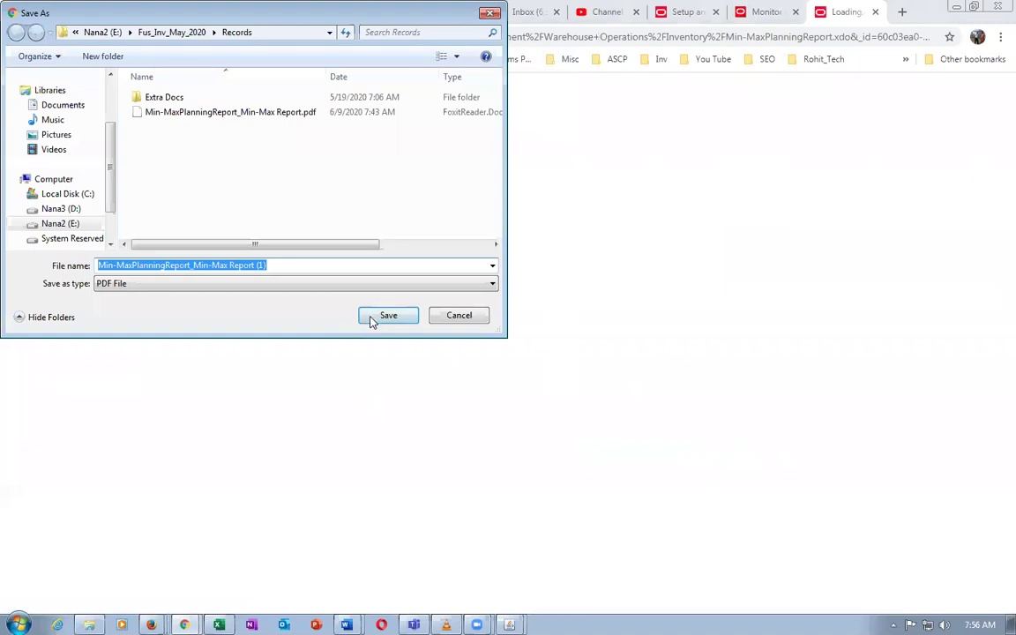
Save the Min-Max Report PDF into the Records folder and open the downloaded file.
{"action": "left_click", "coordinate": [376, 317]}
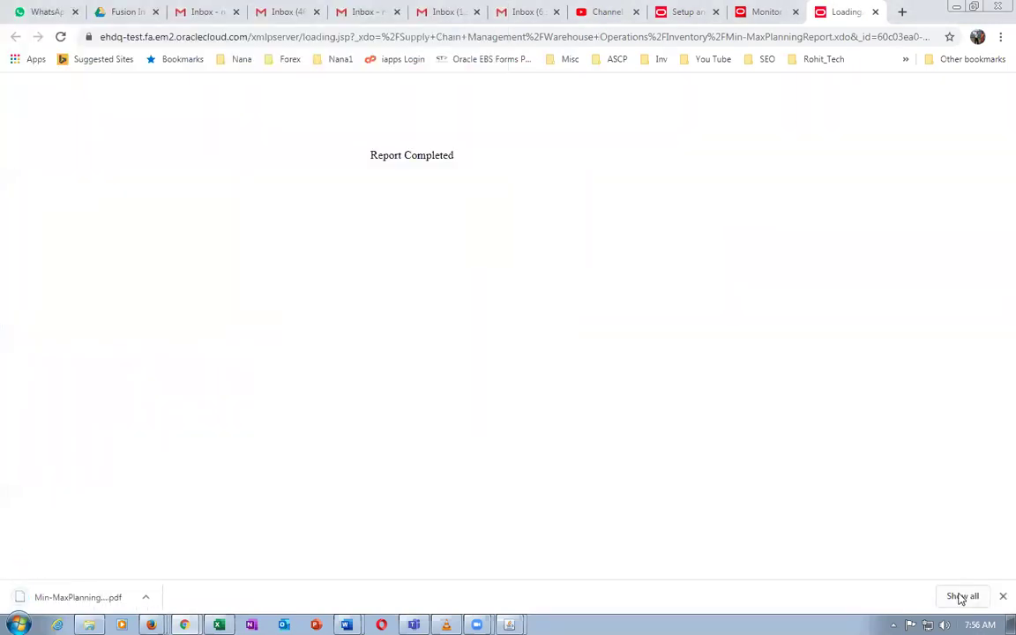
{"action": "left_click", "coordinate": [963, 596]}
{"action": "left_click", "coordinate": [425, 179]}
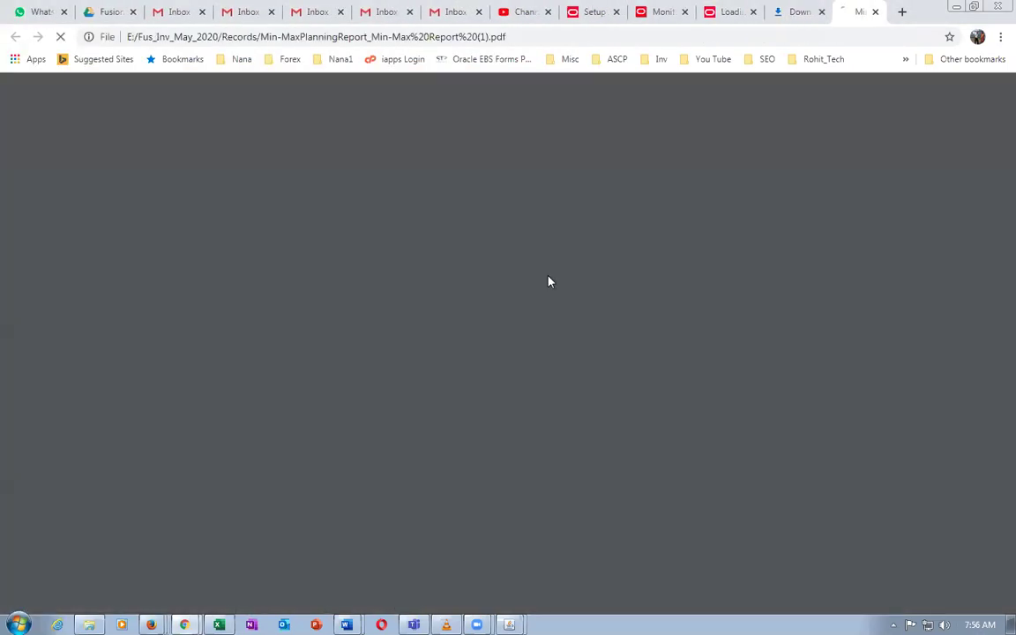
Review the report parameters (Restock Yes) and highlight the batch name MINMAX537346.
{"action": "scroll", "coordinate": [548, 288], "scroll_direction": "down", "scroll_amount": 3}
{"action": "scroll", "coordinate": [549, 289], "scroll_direction": "down", "scroll_amount": 2}
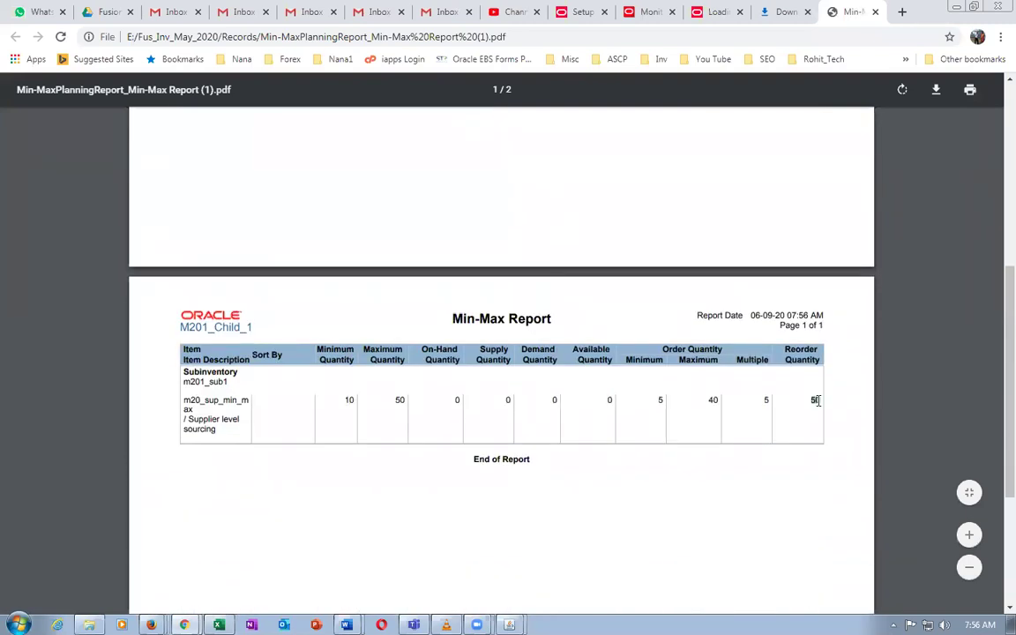
{"action": "scroll", "coordinate": [469, 411], "scroll_direction": "up", "scroll_amount": 3}
{"action": "scroll", "coordinate": [469, 411], "scroll_direction": "up", "scroll_amount": 2}
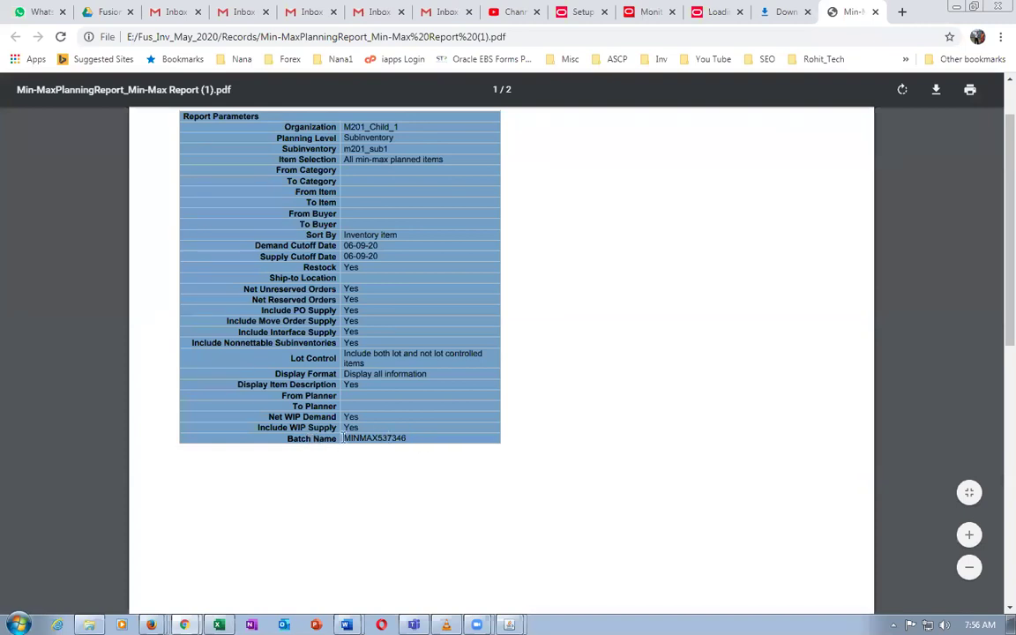
{"action": "left_click_drag", "start_coordinate": [345, 439], "coordinate": [418, 438]}
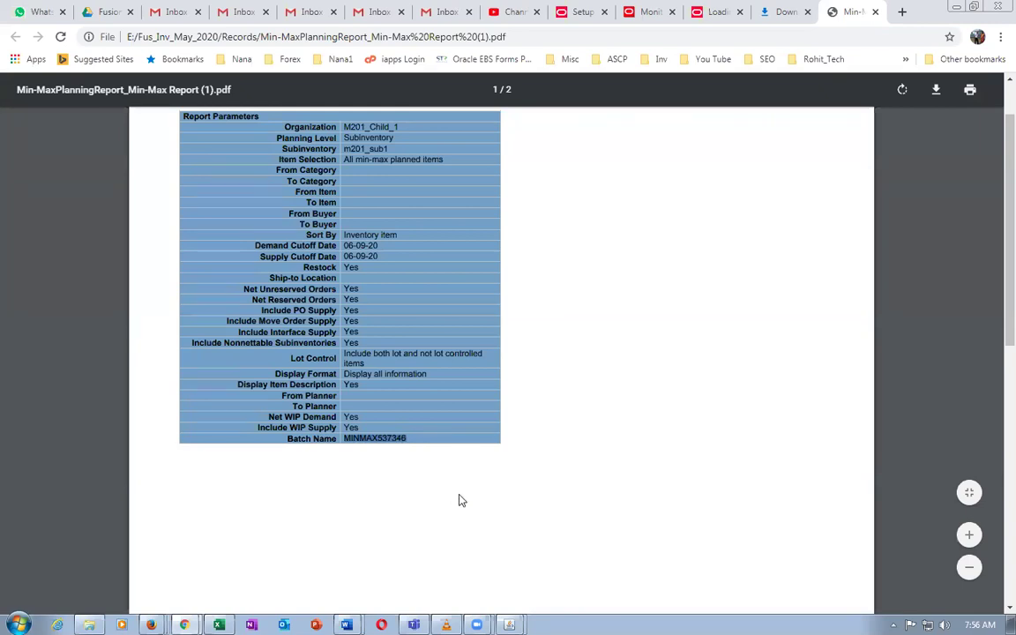
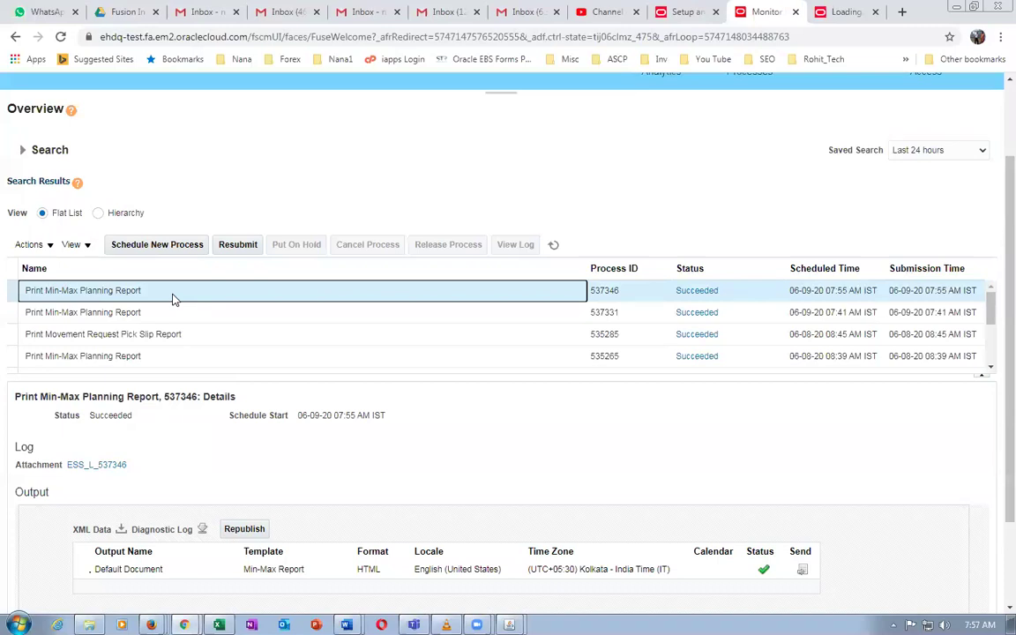
Start a new Print Min-Max Planning Report run for organization M201.
{"action": "left_click", "coordinate": [165, 250]}
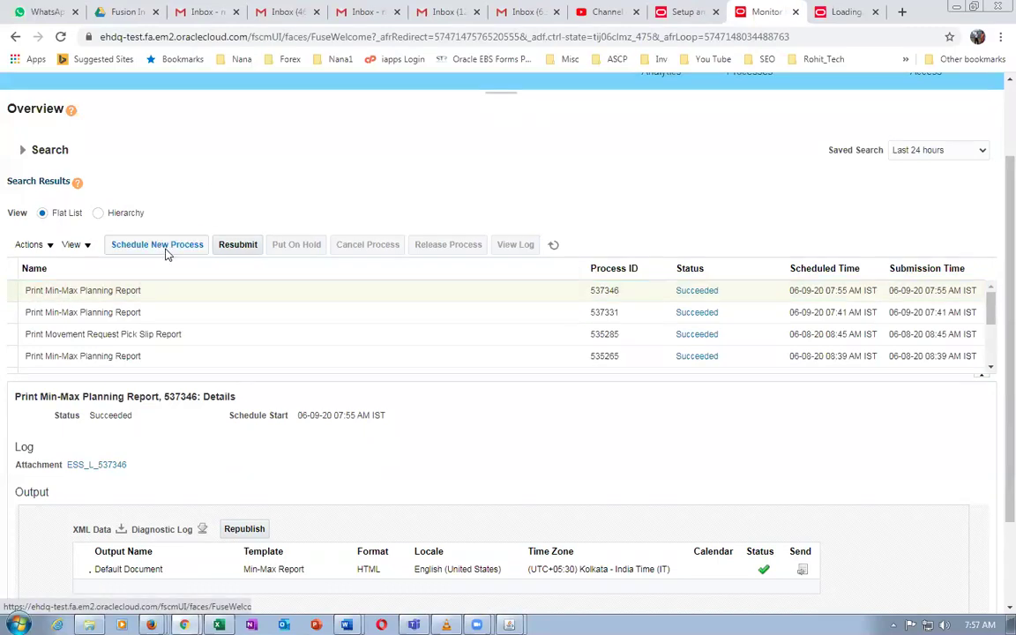
{"action": "left_click", "coordinate": [718, 432]}
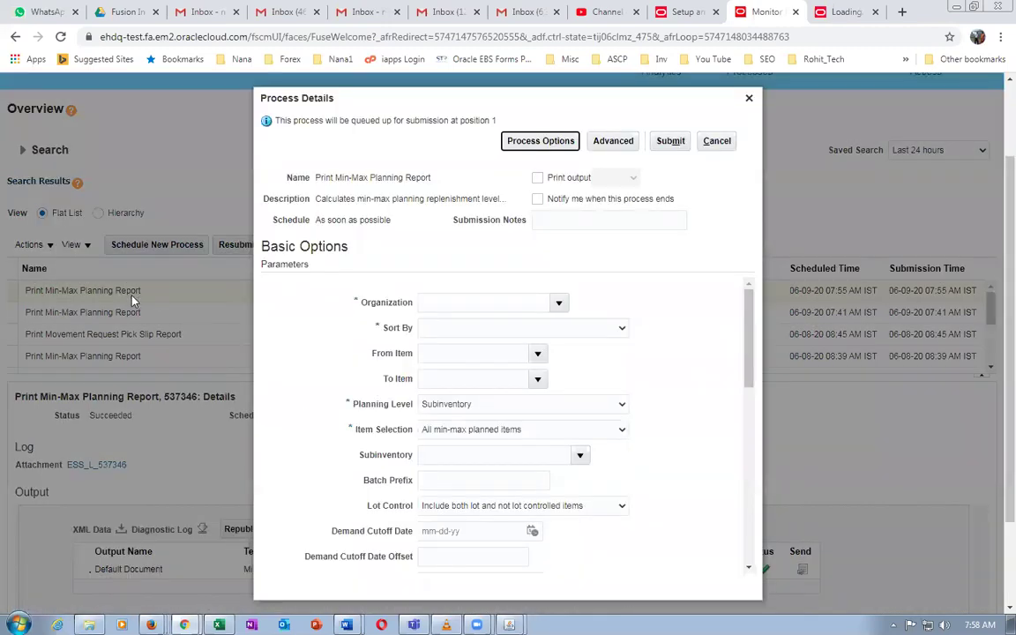
{"action": "left_click", "coordinate": [486, 301]}
{"action": "type", "text": "m20"}
{"action": "key", "text": "Tab"}
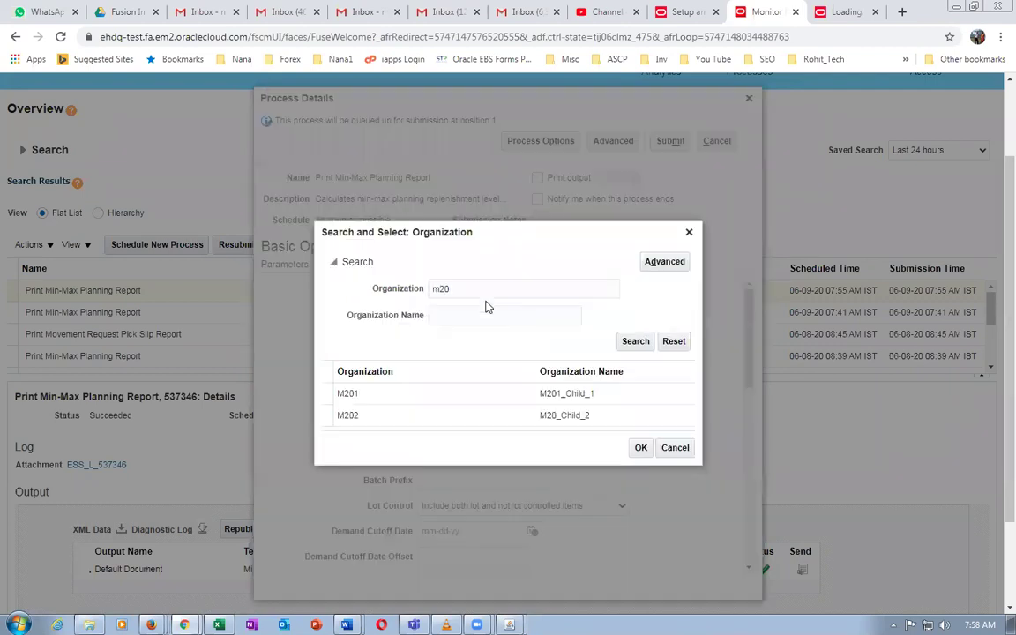
{"action": "left_click", "coordinate": [469, 396]}
{"action": "left_click", "coordinate": [640, 447]}
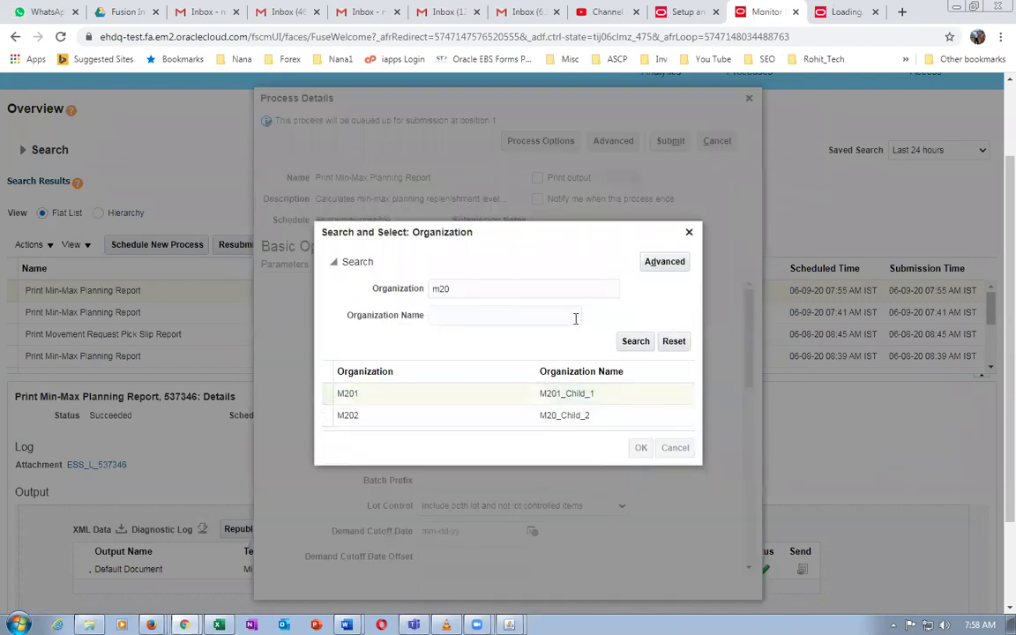
Sort the report by inventory item and limit it to subinventory m201_sub1.
{"action": "left_click", "coordinate": [494, 327]}
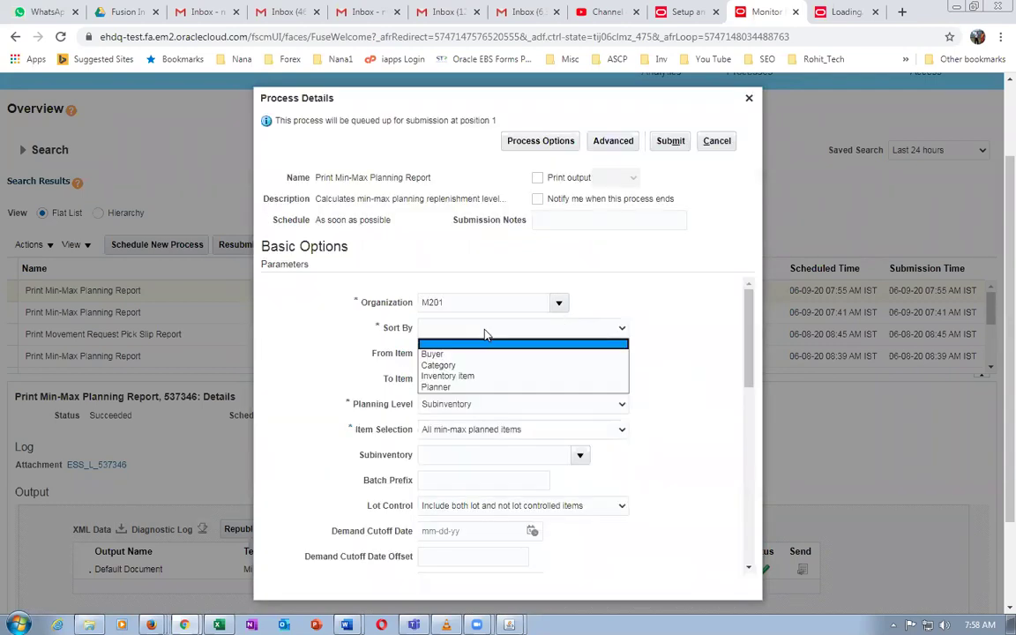
{"action": "left_click", "coordinate": [466, 377]}
{"action": "scroll", "coordinate": [679, 386], "scroll_direction": "down", "scroll_amount": 3}
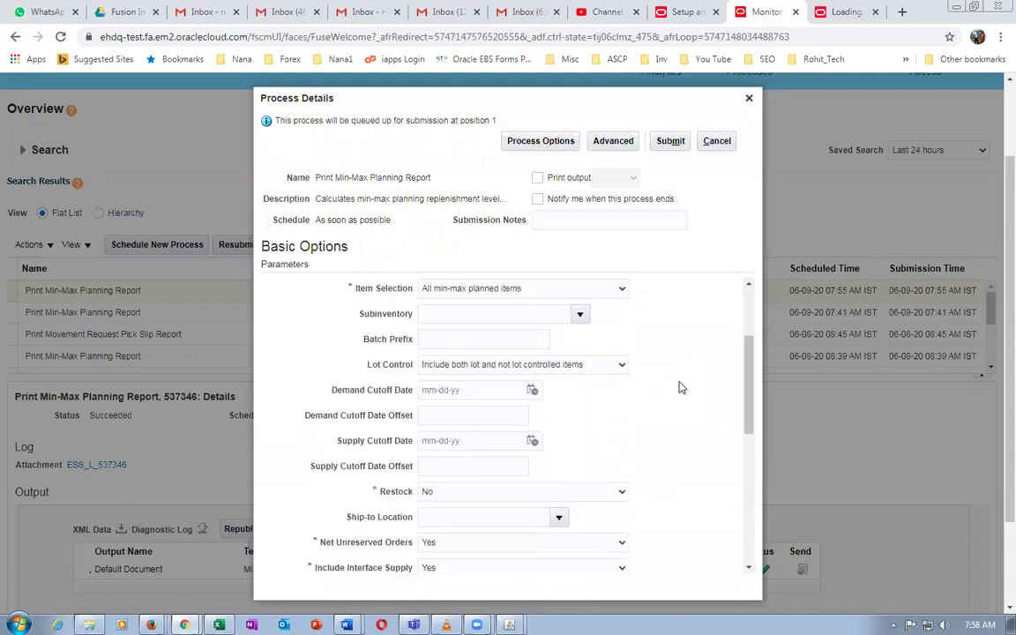
{"action": "scroll", "coordinate": [615, 434], "scroll_direction": "up", "scroll_amount": 1}
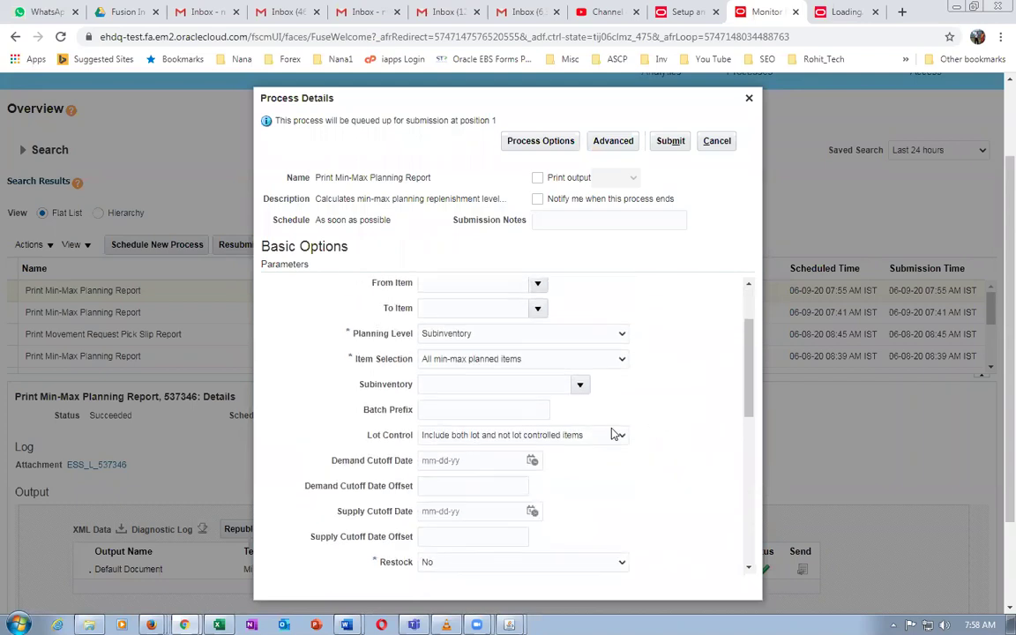
{"action": "left_click", "coordinate": [563, 385]}
{"action": "left_click", "coordinate": [579, 385]}
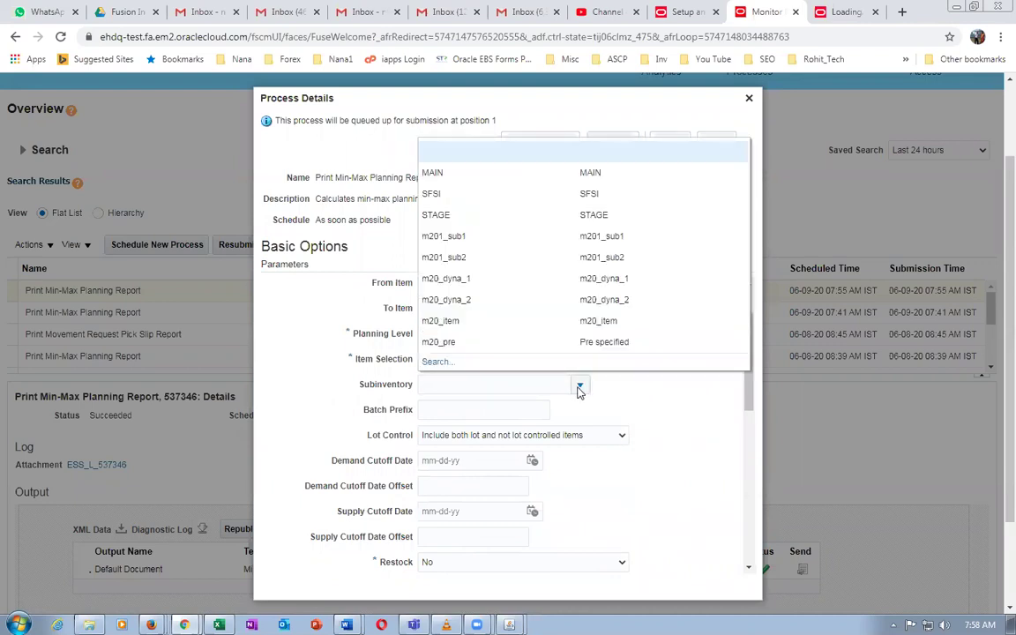
{"action": "left_click", "coordinate": [487, 236]}
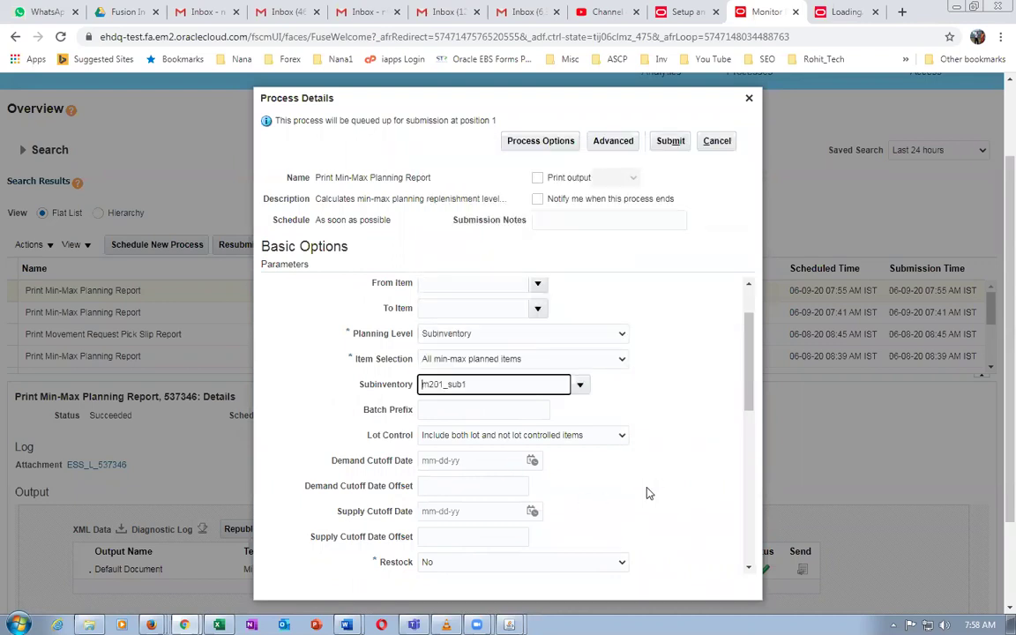
{"action": "scroll", "coordinate": [688, 444], "scroll_direction": "down", "scroll_amount": 3}
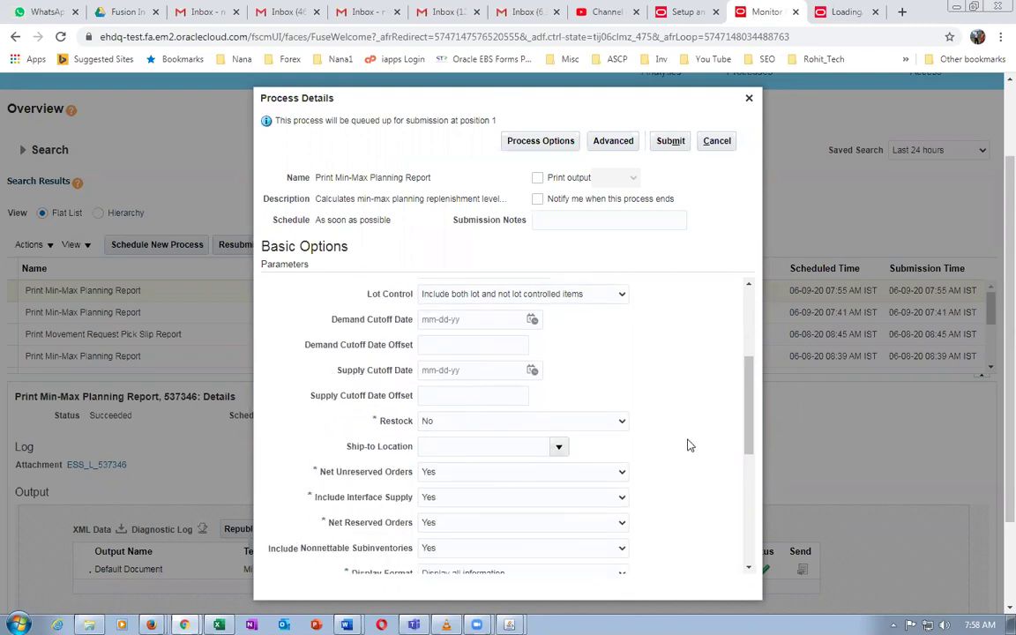
{"action": "scroll", "coordinate": [688, 443], "scroll_direction": "down", "scroll_amount": 3}
{"action": "scroll", "coordinate": [688, 444], "scroll_direction": "up", "scroll_amount": 4}
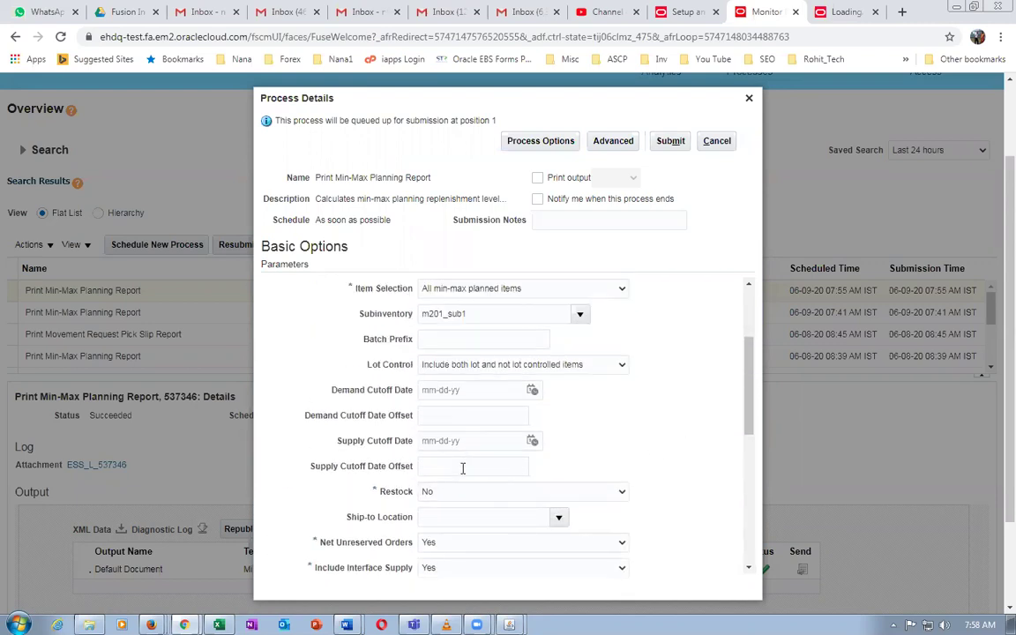
Submit the run and refresh to see process 537348 running.
{"action": "left_click", "coordinate": [672, 142]}
{"action": "left_click", "coordinate": [665, 243]}
{"action": "left_click", "coordinate": [553, 246]}
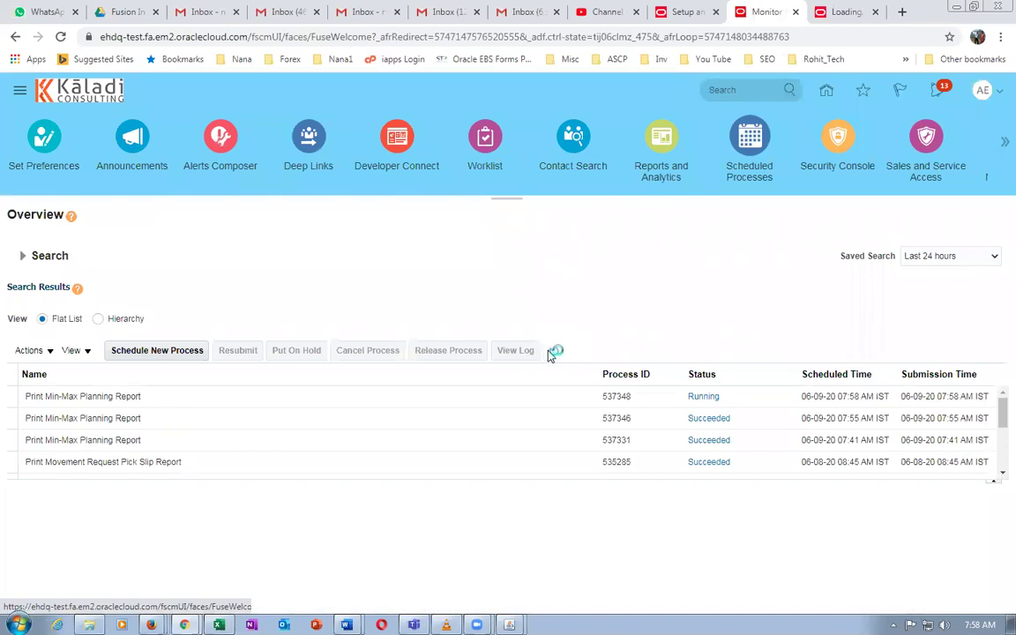
Select the completed run 537348 and republish its report output.
{"action": "left_click", "coordinate": [551, 351]}
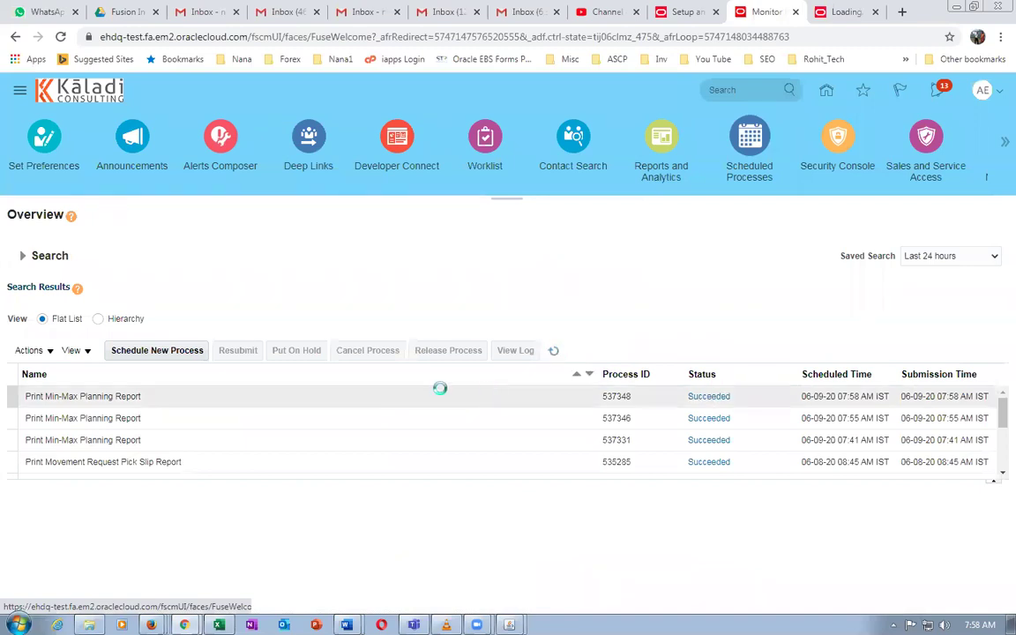
{"action": "left_click", "coordinate": [522, 402]}
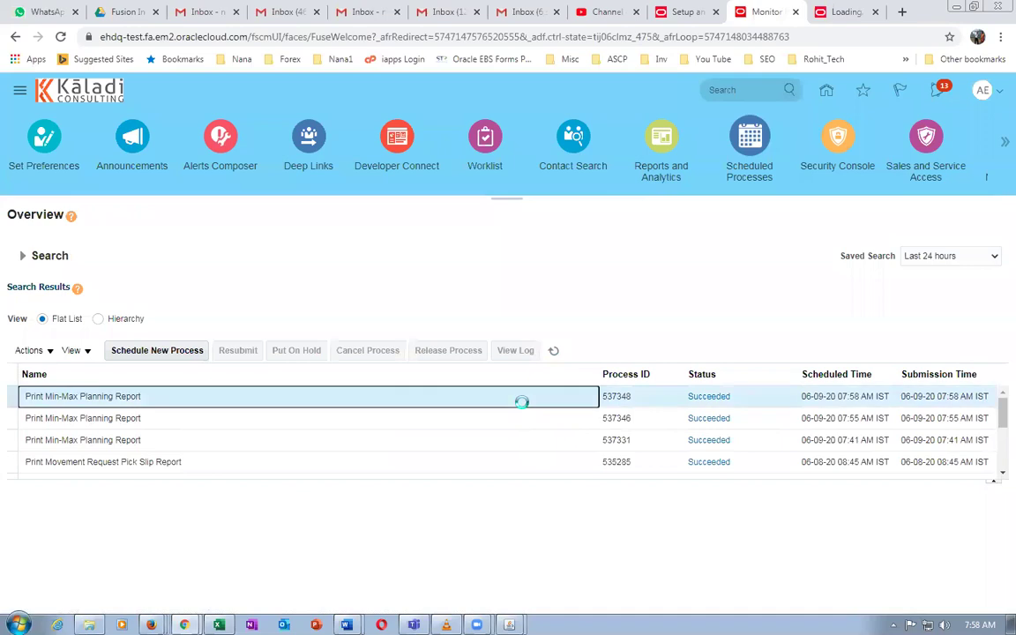
{"action": "scroll", "coordinate": [739, 332], "scroll_direction": "down", "scroll_amount": 3}
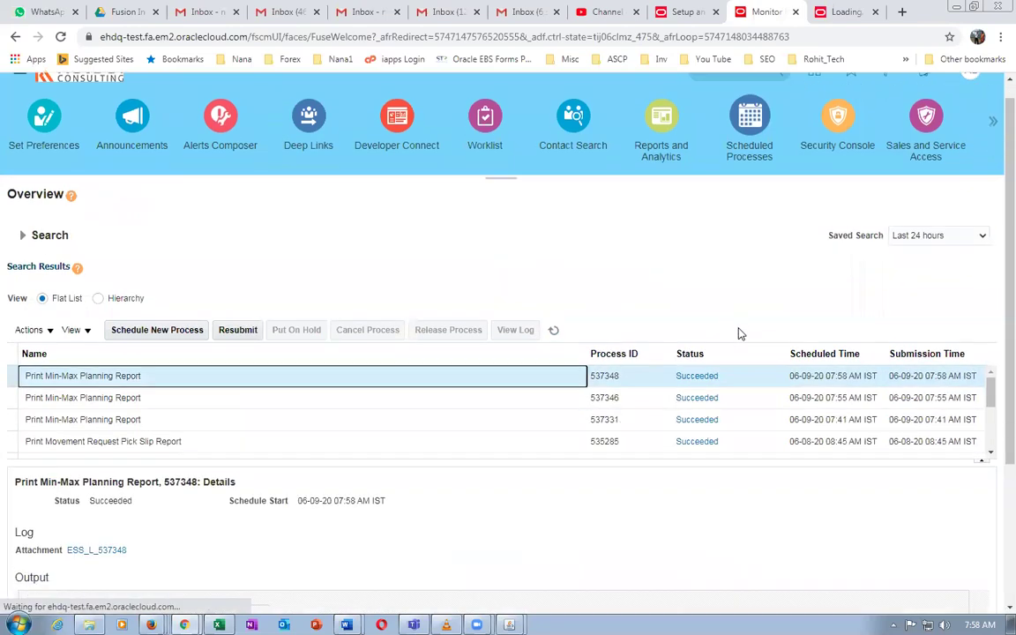
{"action": "left_click", "coordinate": [247, 425]}
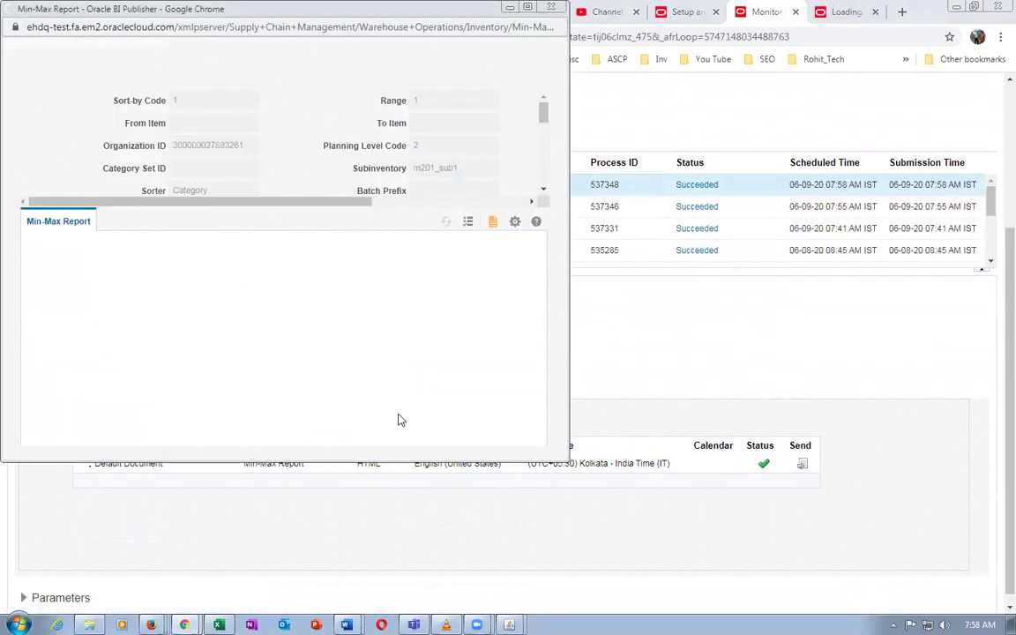
Export the Min-Max report output as a PDF.
{"action": "left_click", "coordinate": [492, 221]}
{"action": "mouse_move", "coordinate": [503, 243]}
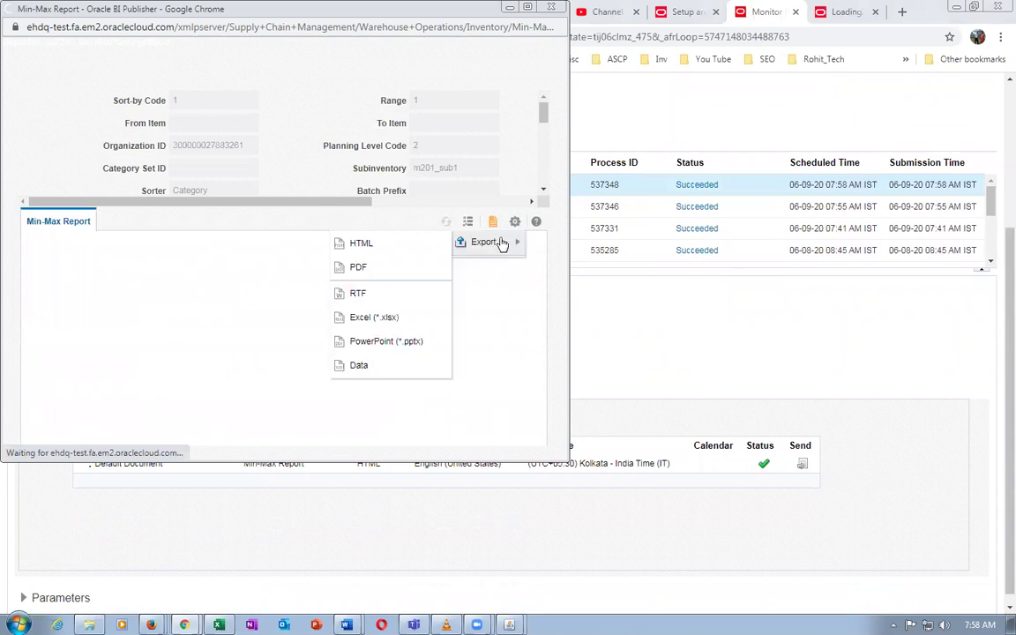
{"action": "left_click", "coordinate": [355, 268]}
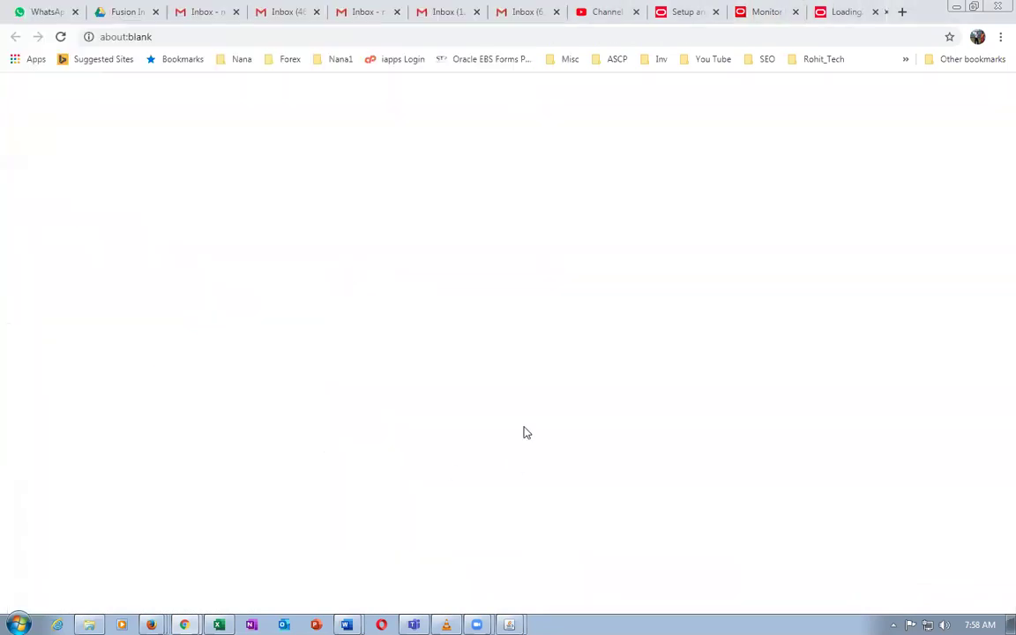
Save the PDF and open 'Min-MaxPlanningReport_Min-Max Report (2).pdf' showing organization M201_Child_1's parameters.
{"action": "left_click", "coordinate": [405, 322]}
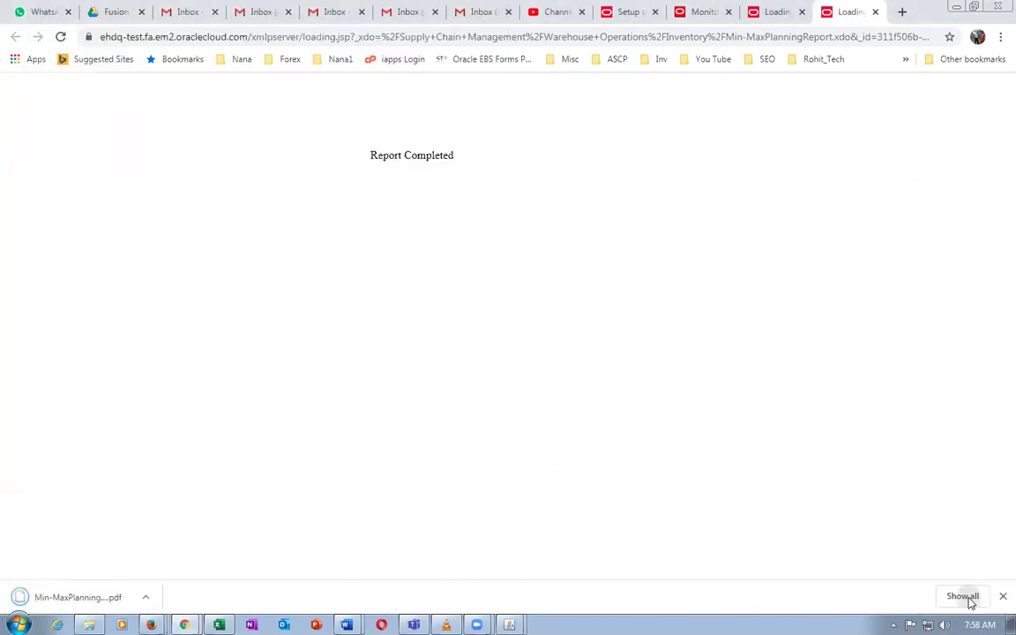
{"action": "left_click", "coordinate": [962, 594]}
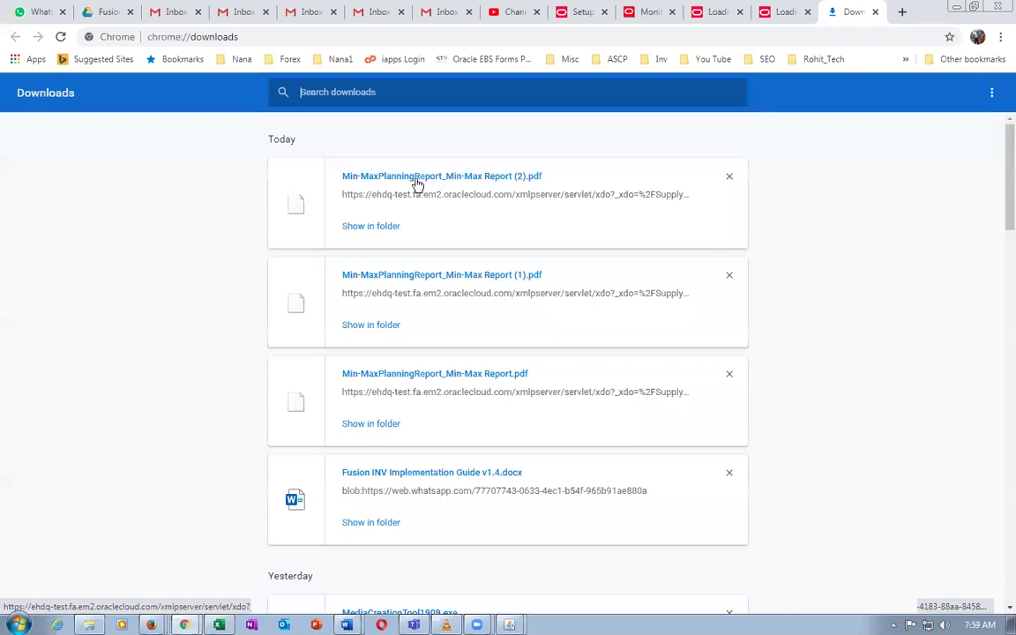
{"action": "left_click", "coordinate": [416, 177]}
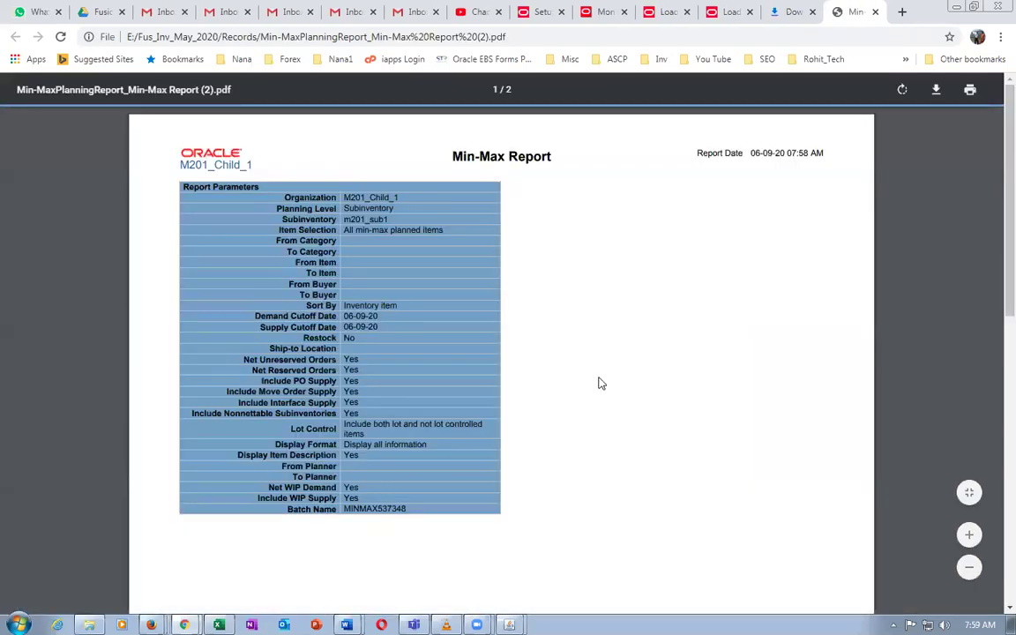
{"action": "scroll", "coordinate": [599, 383], "scroll_direction": "down", "scroll_amount": 4}
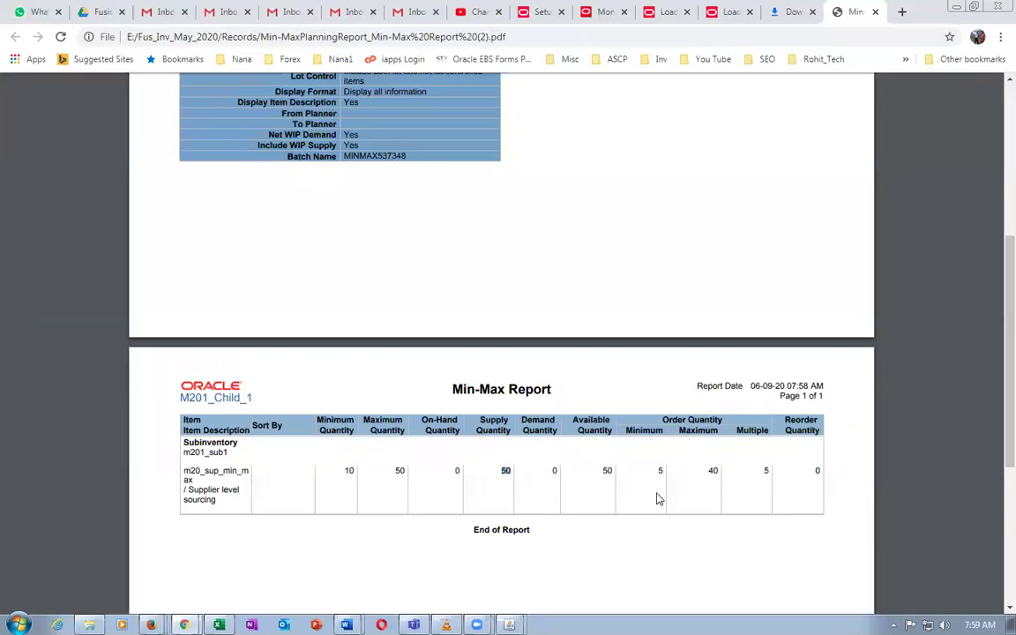
Highlight m20_sup_min_max's minimum 10 and supply 50 values, then close the PDF.
{"action": "double_click", "coordinate": [348, 471]}
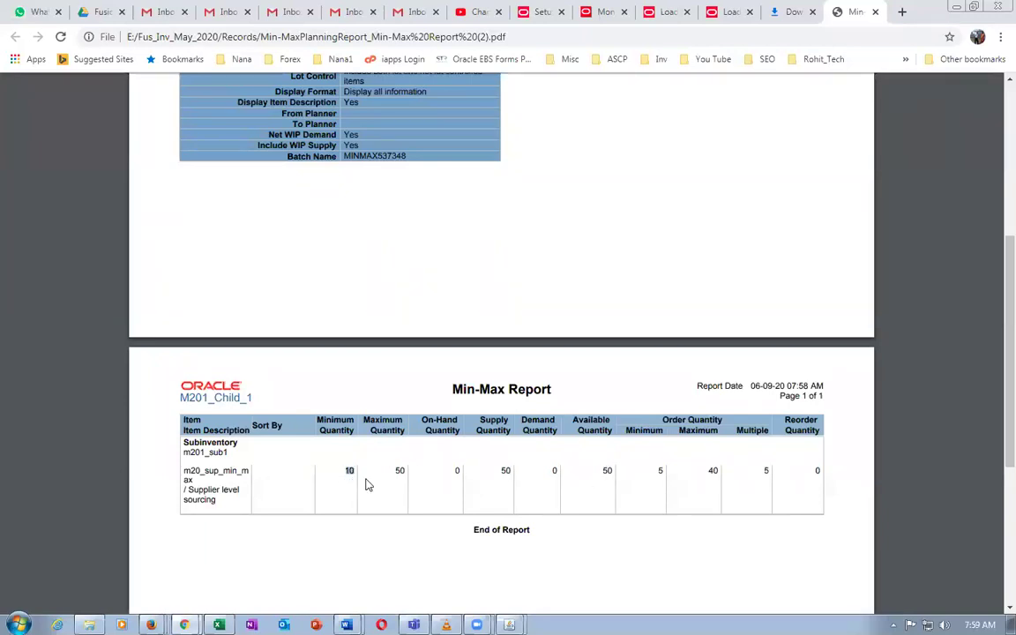
{"action": "double_click", "coordinate": [506, 471]}
{"action": "left_click", "coordinate": [958, 176]}
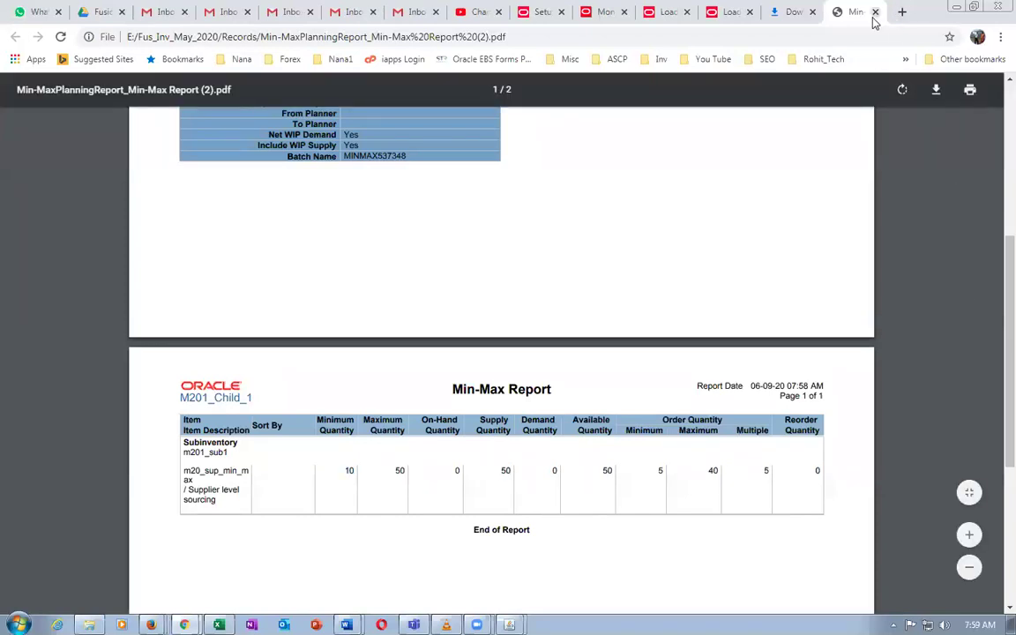
{"action": "left_click", "coordinate": [875, 12]}
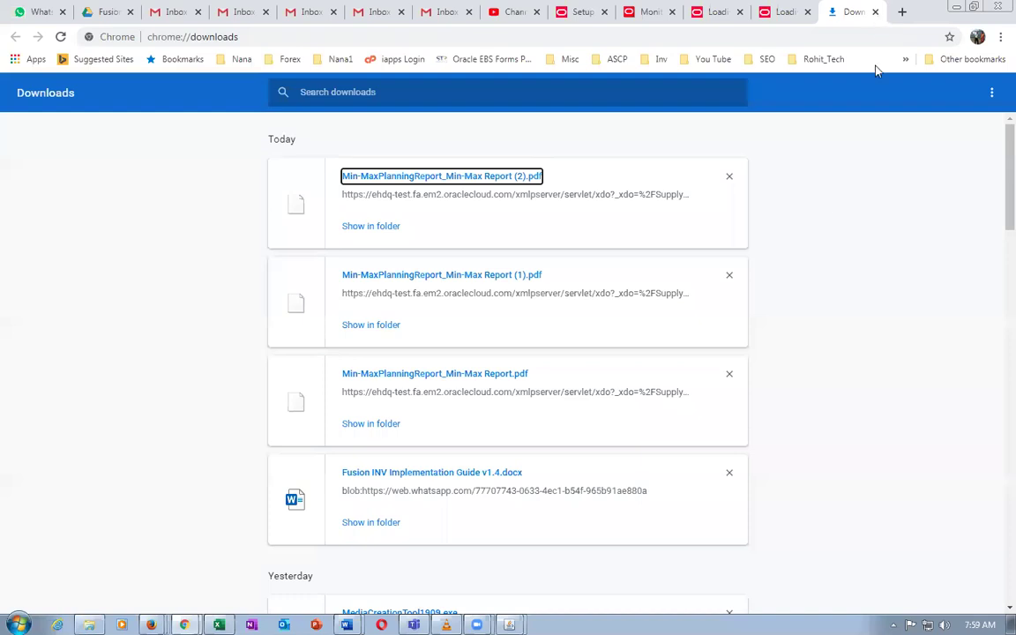
Close the leftover browser tabs and start another Print Min-Max Planning Report run.
{"action": "left_click", "coordinate": [875, 11]}
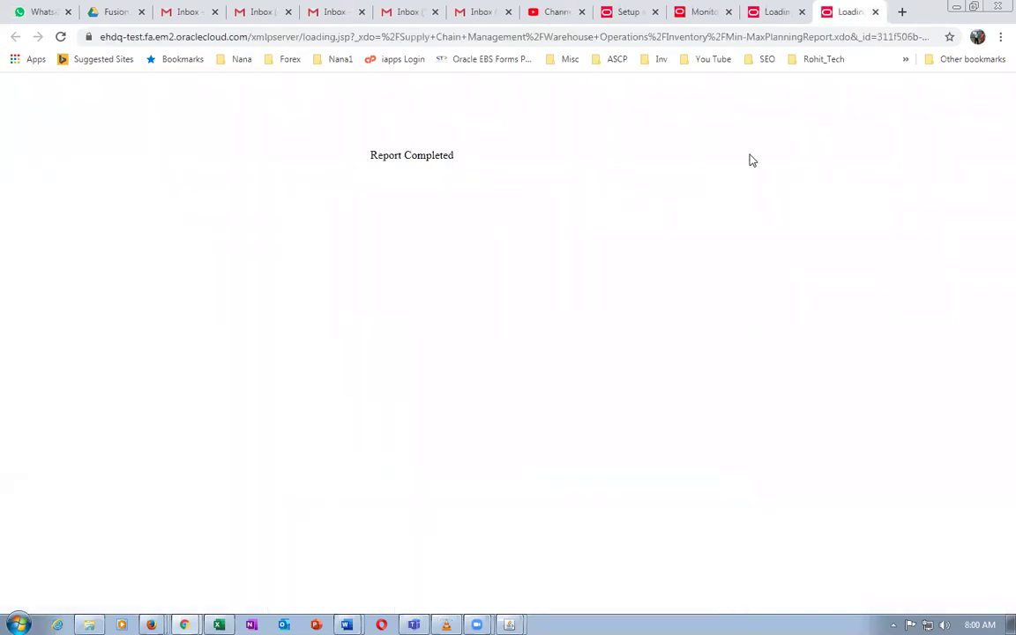
{"action": "left_click", "coordinate": [875, 12]}
{"action": "left_click", "coordinate": [876, 13]}
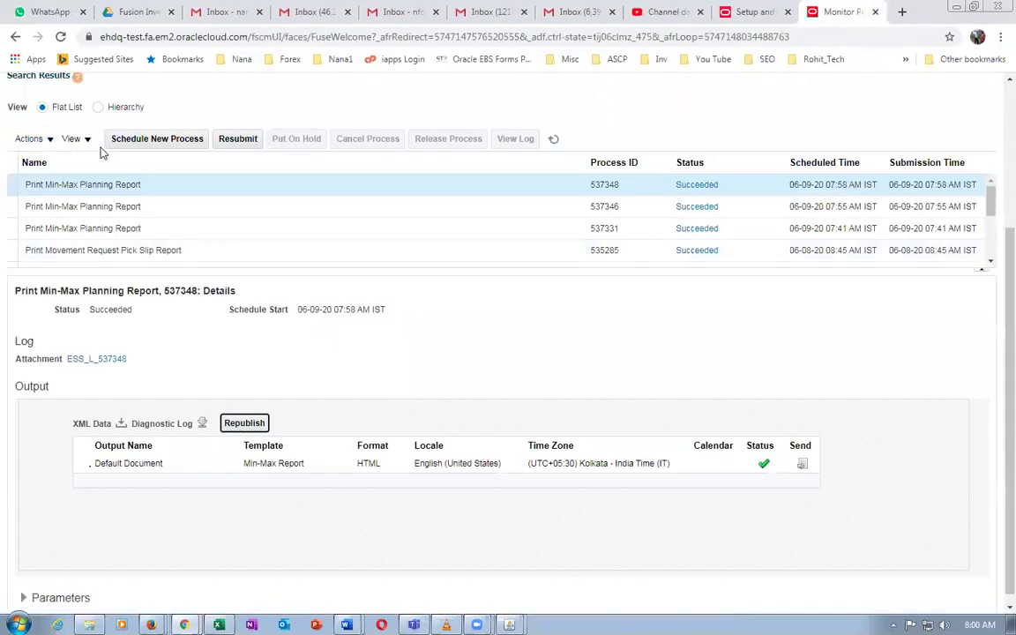
{"action": "left_click", "coordinate": [159, 138]}
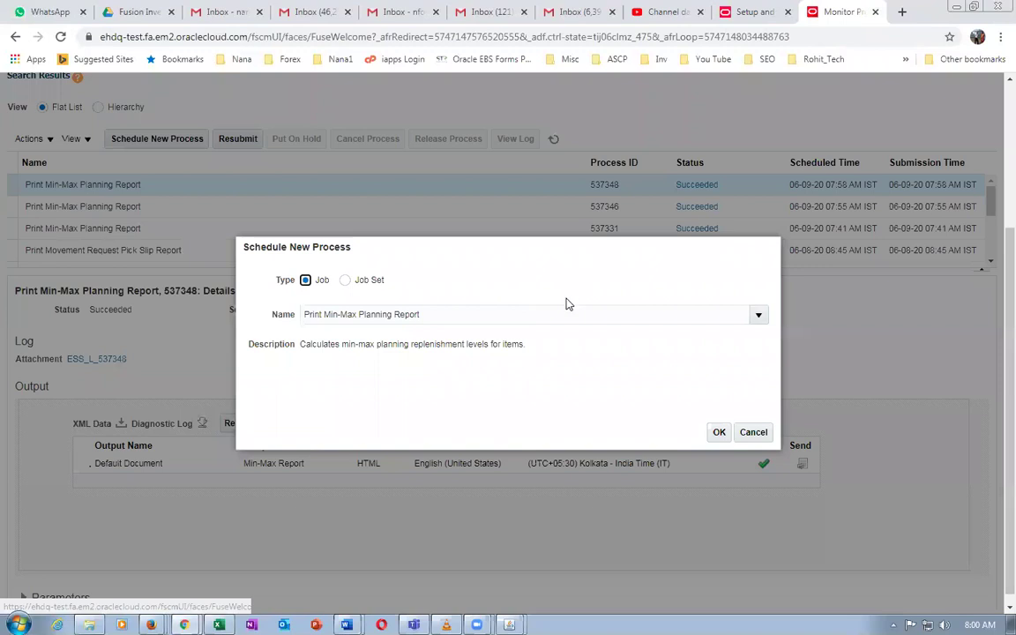
{"action": "left_click", "coordinate": [719, 431]}
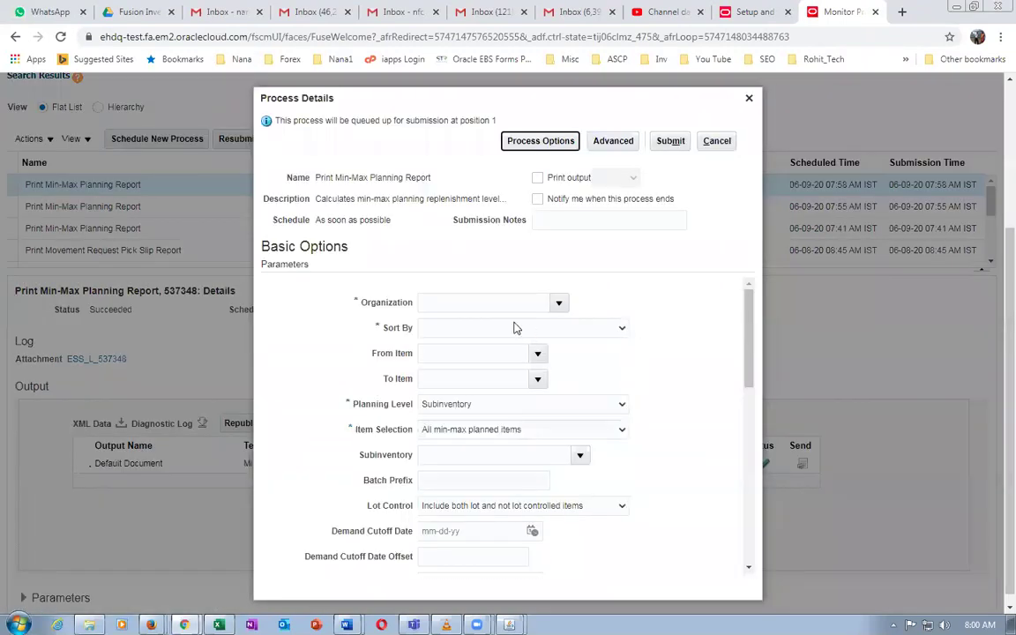
Set organization M201, sort by inventory item, and subinventory m201_sub1.
{"action": "left_click", "coordinate": [497, 302]}
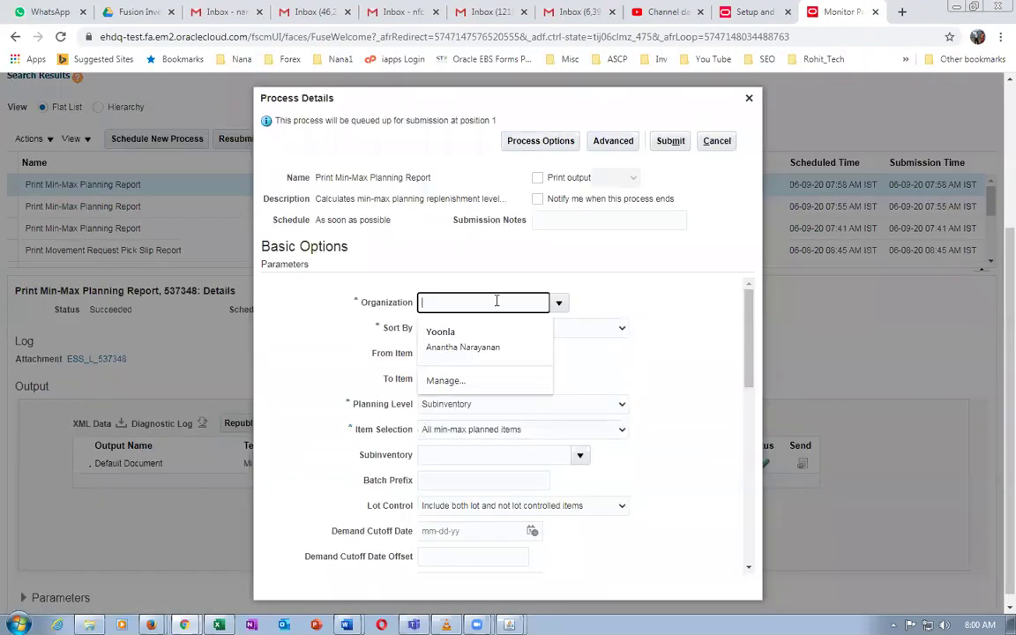
{"action": "type", "text": "M201"}
{"action": "key", "text": "Tab"}
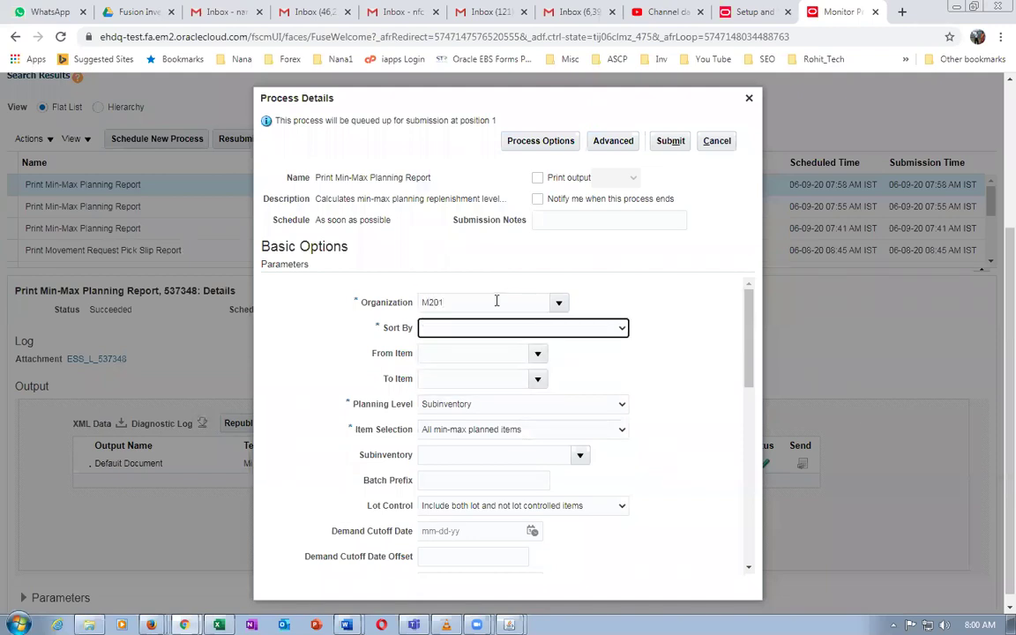
{"action": "left_click", "coordinate": [586, 330]}
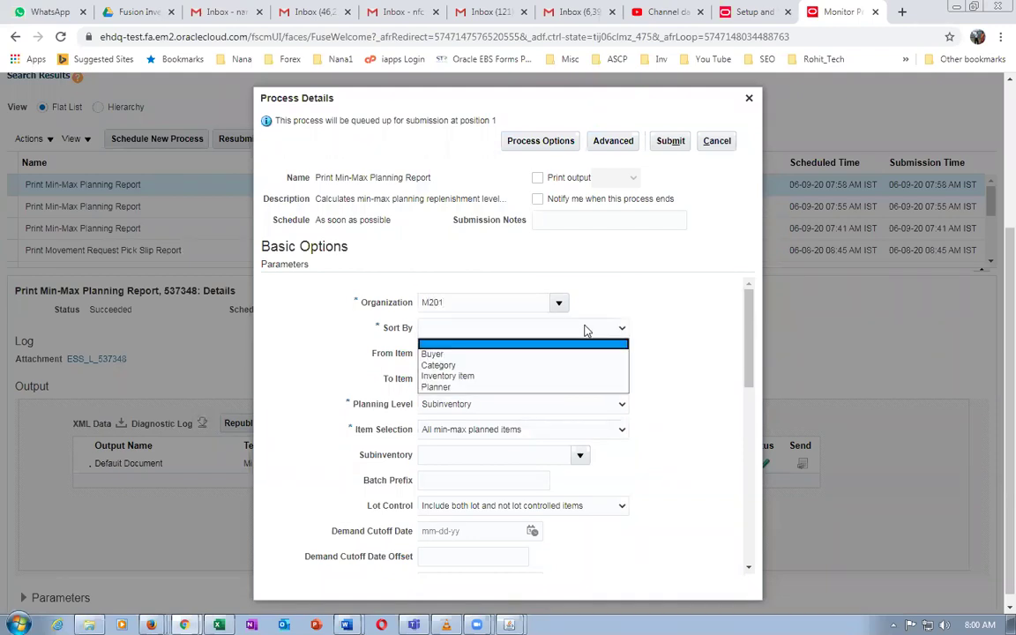
{"action": "left_click", "coordinate": [501, 377]}
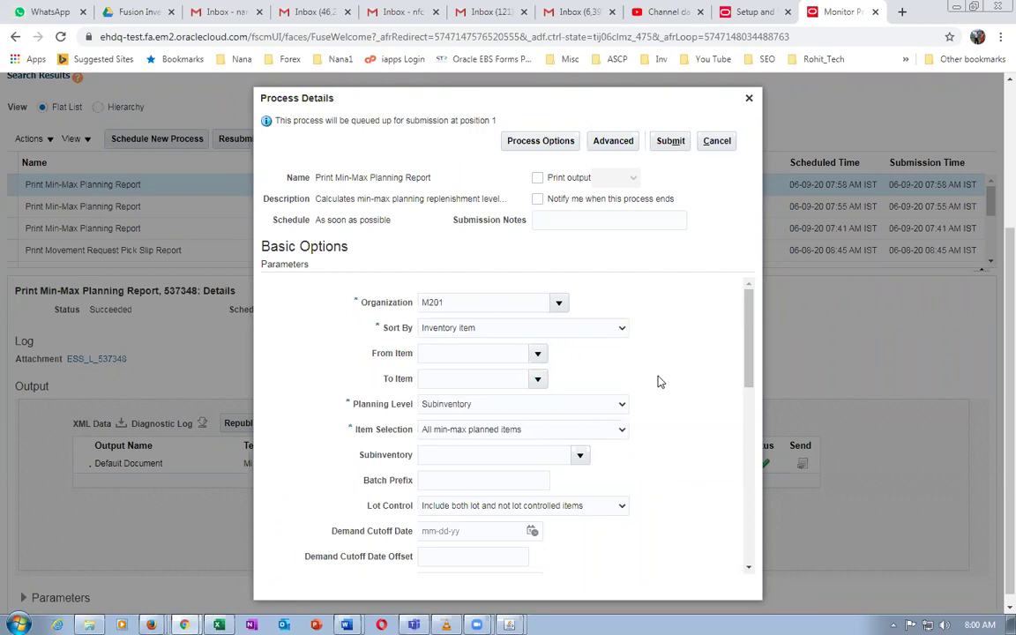
{"action": "scroll", "coordinate": [660, 375], "scroll_direction": "down", "scroll_amount": 3}
{"action": "left_click", "coordinate": [512, 314]}
{"action": "left_click", "coordinate": [580, 316]}
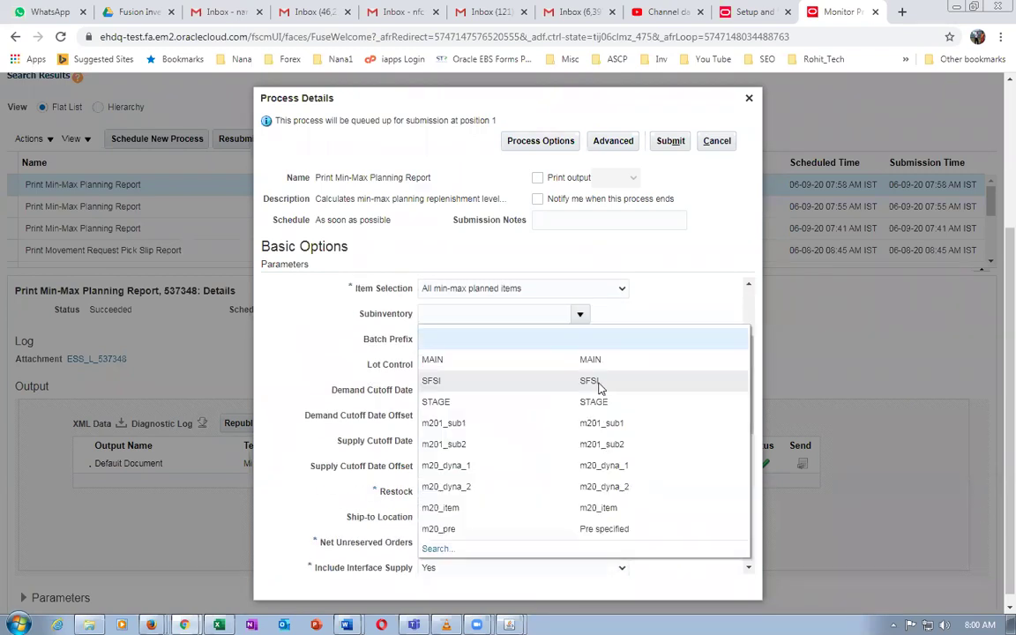
{"action": "left_click", "coordinate": [488, 426]}
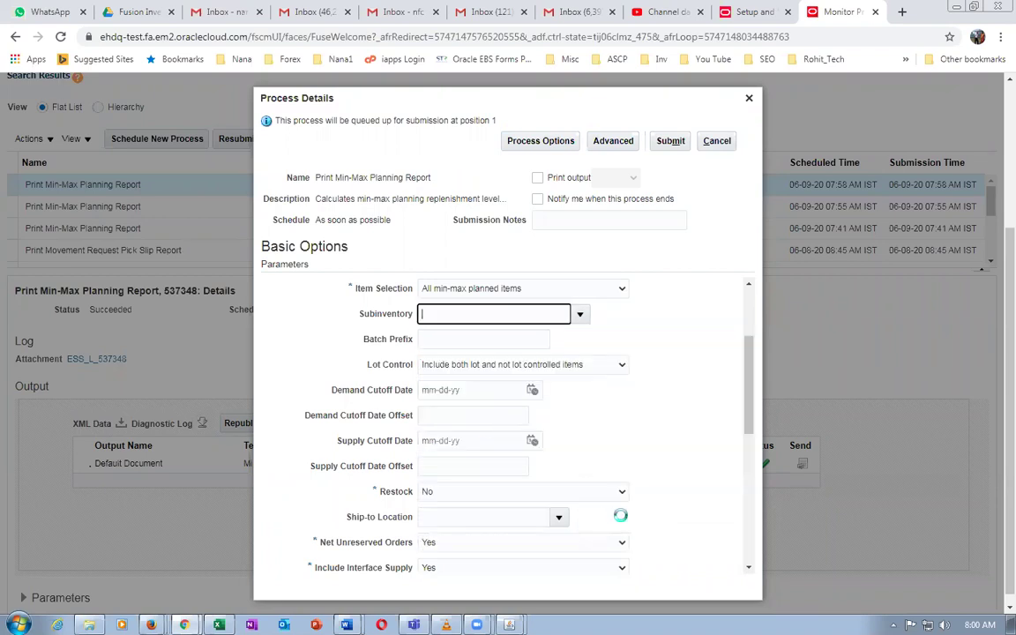
Set Include Interface Supply to No and submit the report.
{"action": "scroll", "coordinate": [638, 434], "scroll_direction": "down", "scroll_amount": 3}
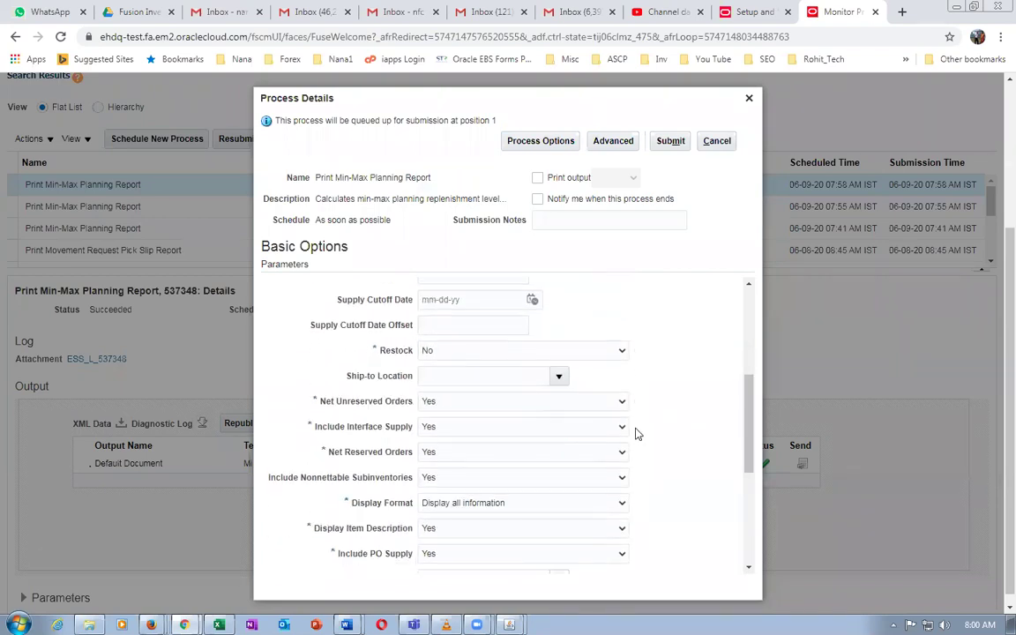
{"action": "left_click", "coordinate": [461, 433]}
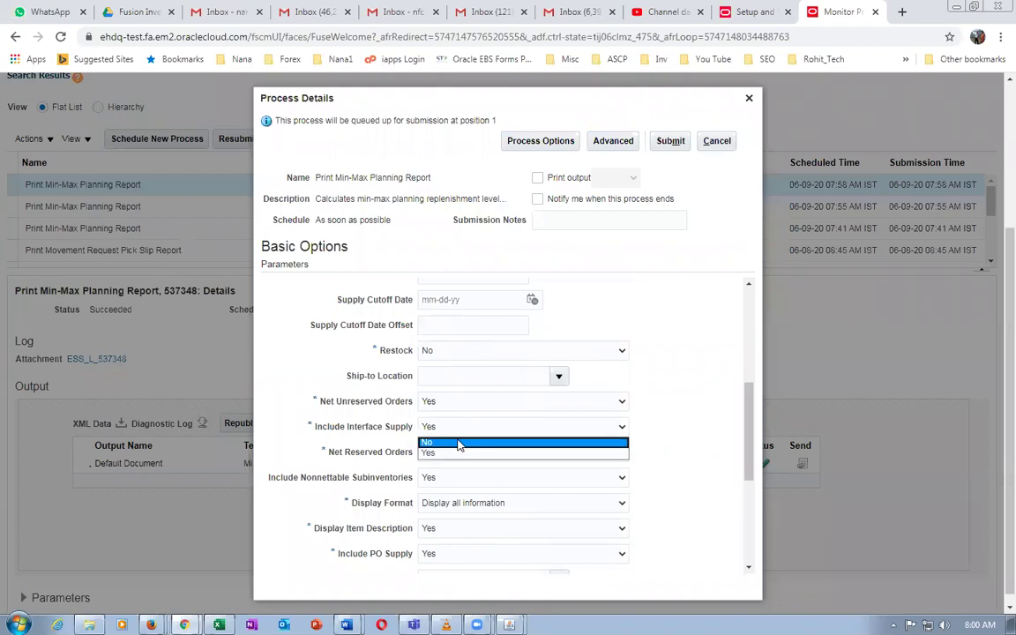
{"action": "left_click", "coordinate": [459, 442]}
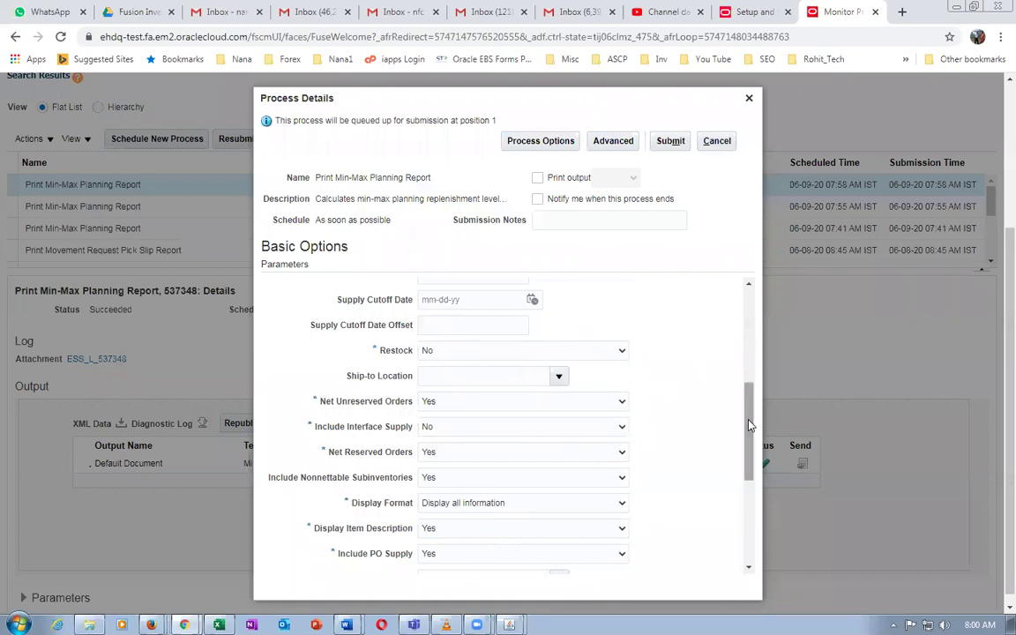
{"action": "left_click_drag", "start_coordinate": [749, 425], "coordinate": [761, 342]}
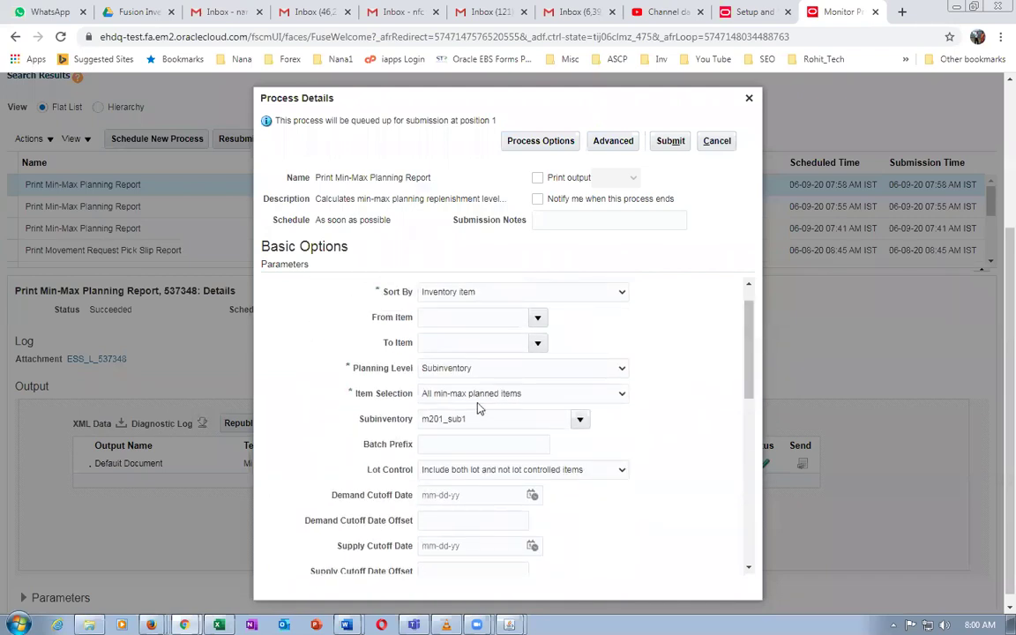
{"action": "left_click_drag", "start_coordinate": [753, 361], "coordinate": [751, 406]}
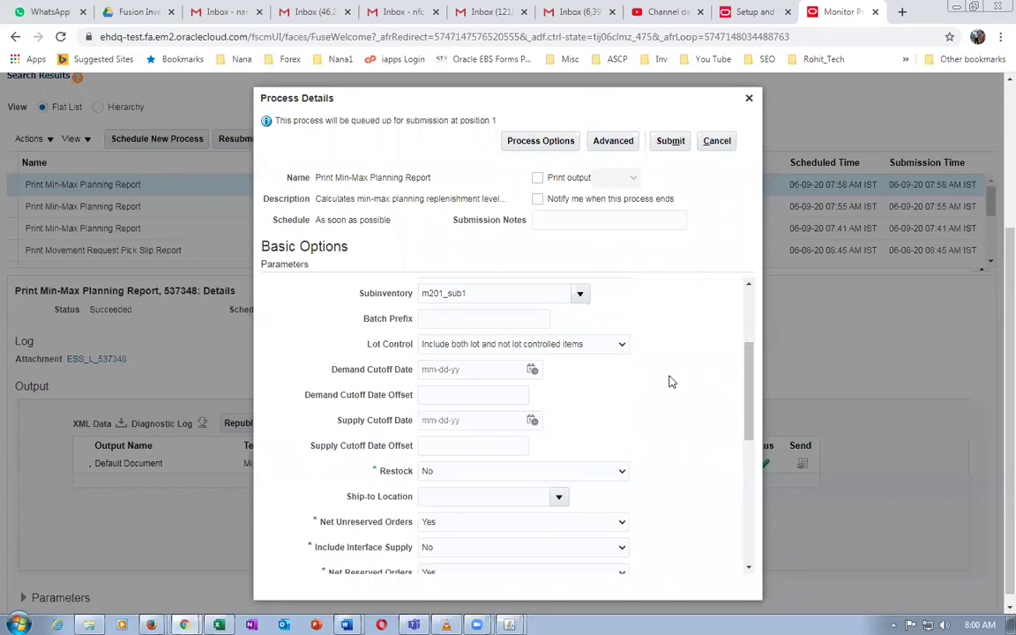
{"action": "left_click", "coordinate": [670, 143]}
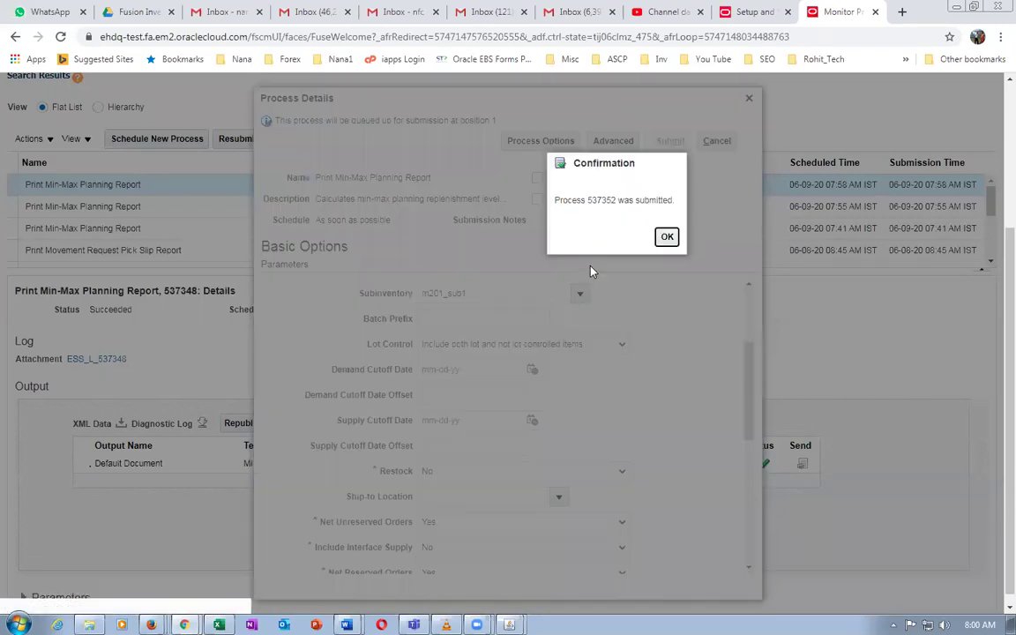
Acknowledge the confirmation and refresh until run 537352 moves from Wait to Running.
{"action": "left_click", "coordinate": [667, 236]}
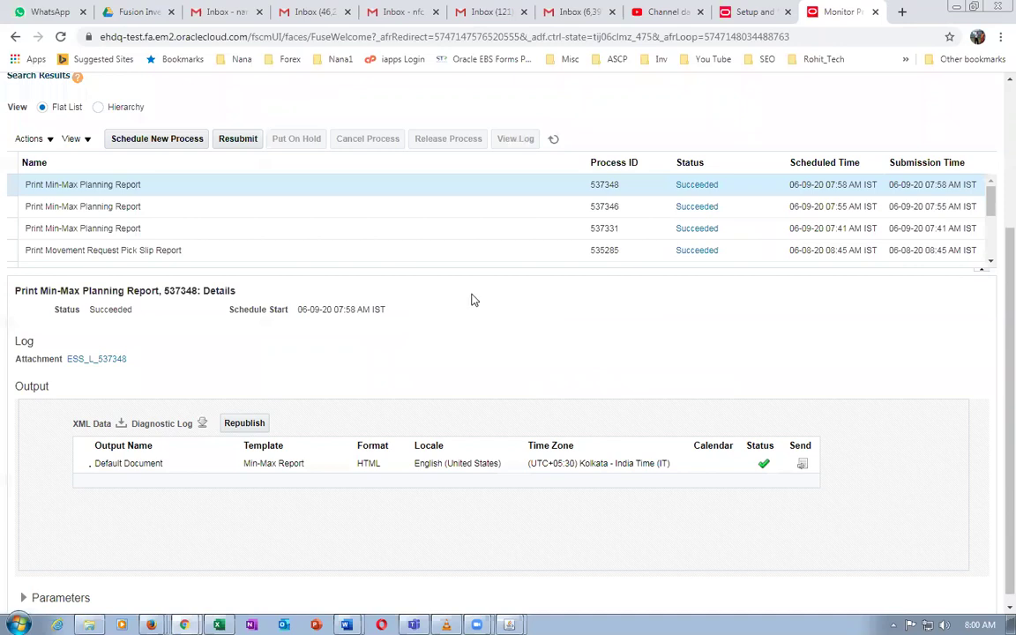
{"action": "left_click", "coordinate": [556, 141]}
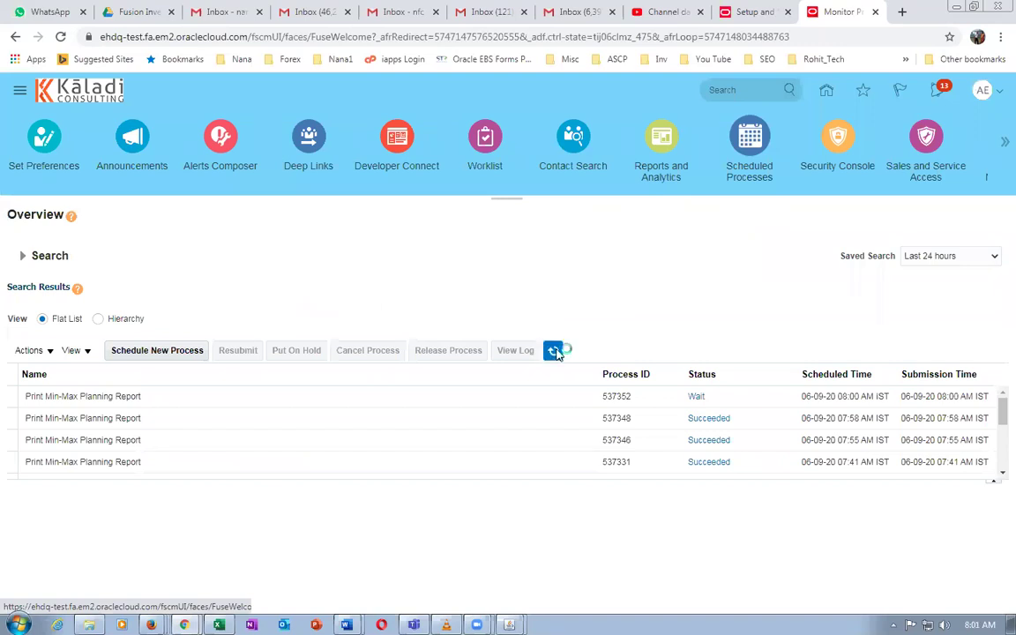
{"action": "left_click", "coordinate": [556, 353]}
Select run 537352 and republish its Min-Max Report output in BI Publisher.
{"action": "left_click", "coordinate": [557, 352]}
{"action": "left_click", "coordinate": [376, 396]}
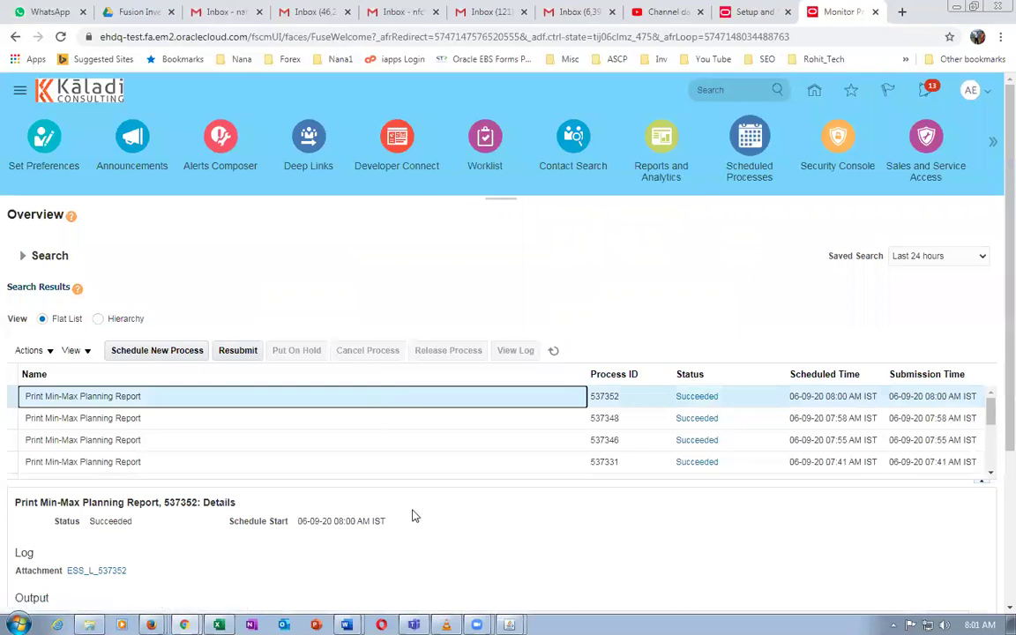
{"action": "scroll", "coordinate": [244, 482], "scroll_direction": "down", "scroll_amount": 3}
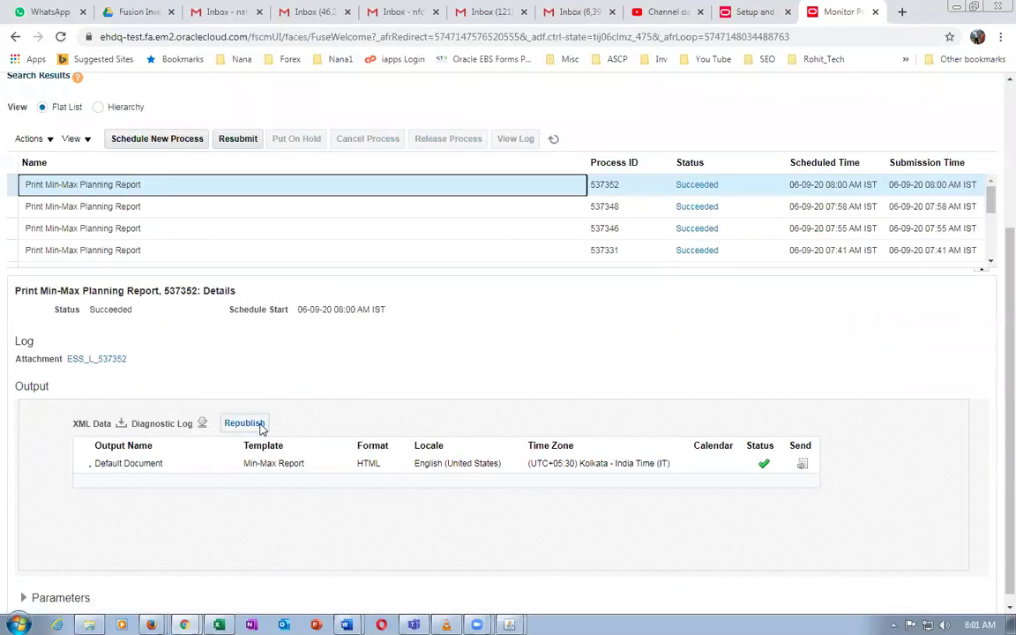
{"action": "left_click", "coordinate": [244, 423]}
{"action": "left_click", "coordinate": [552, 6]}
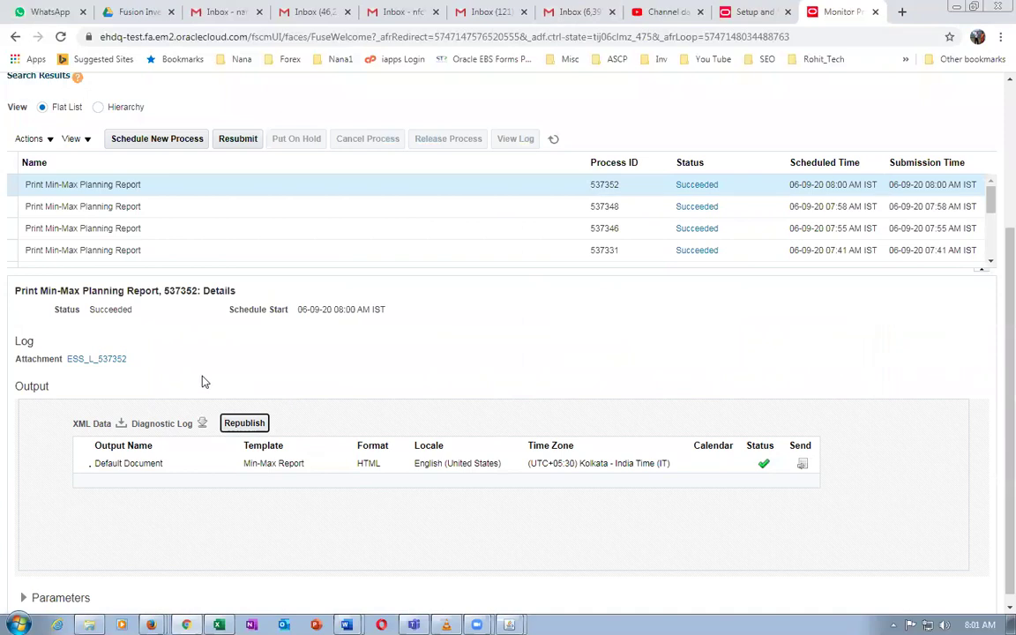
{"action": "left_click", "coordinate": [247, 426]}
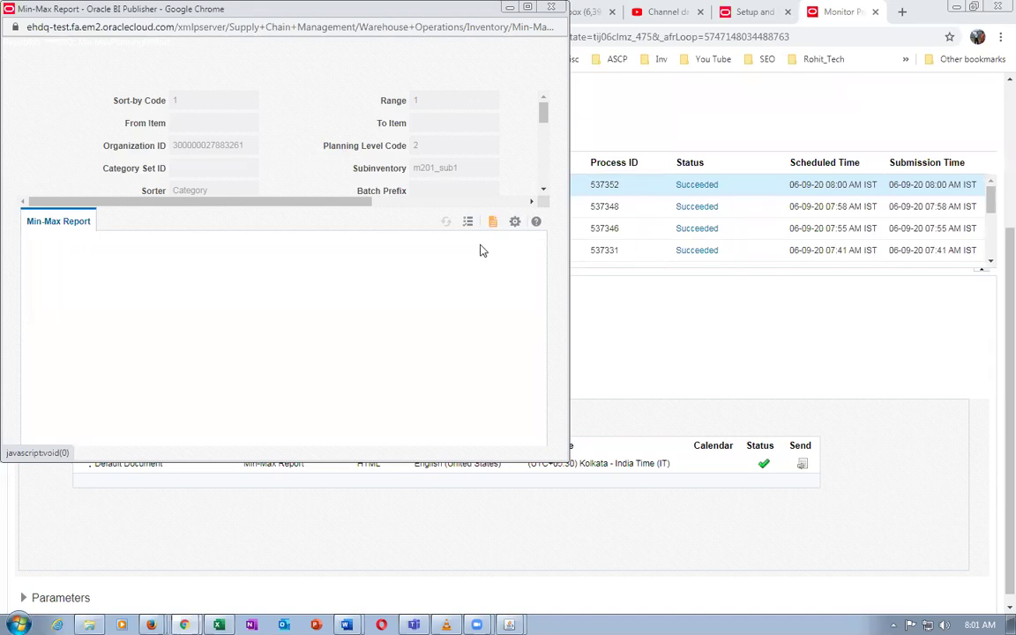
View the report as PDF, check reorder quantity 50 for m20_sup_min_max, then close it.
{"action": "left_click", "coordinate": [495, 223]}
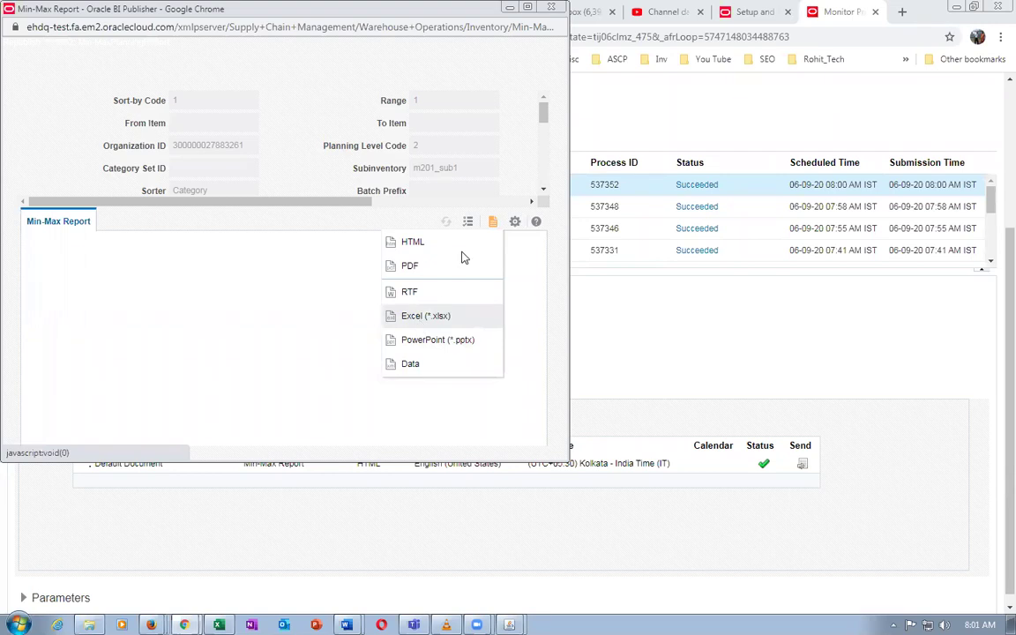
{"action": "left_click", "coordinate": [427, 268]}
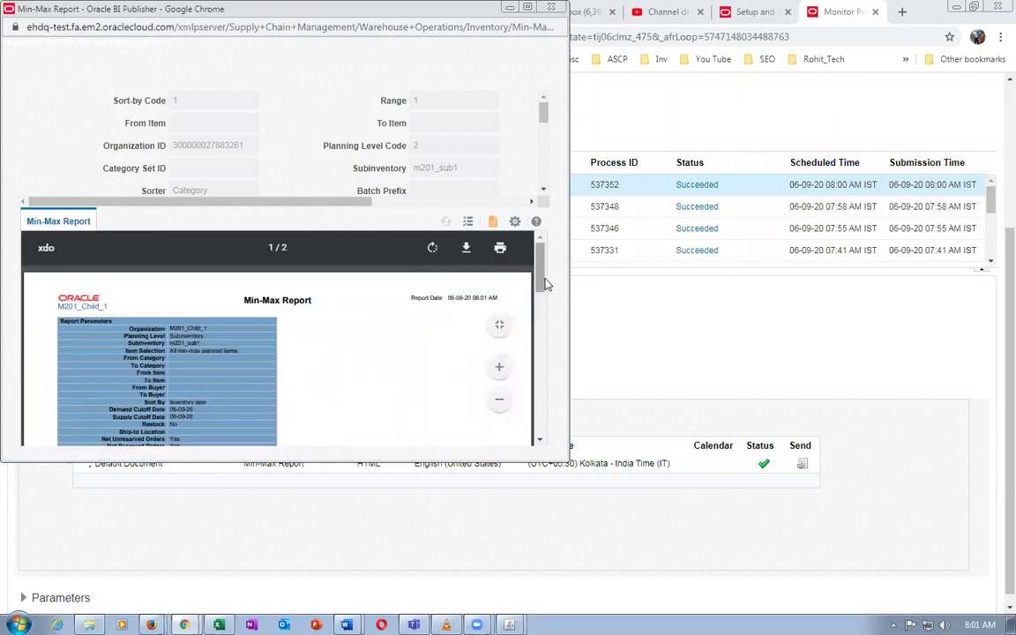
{"action": "left_click_drag", "start_coordinate": [541, 287], "coordinate": [548, 386]}
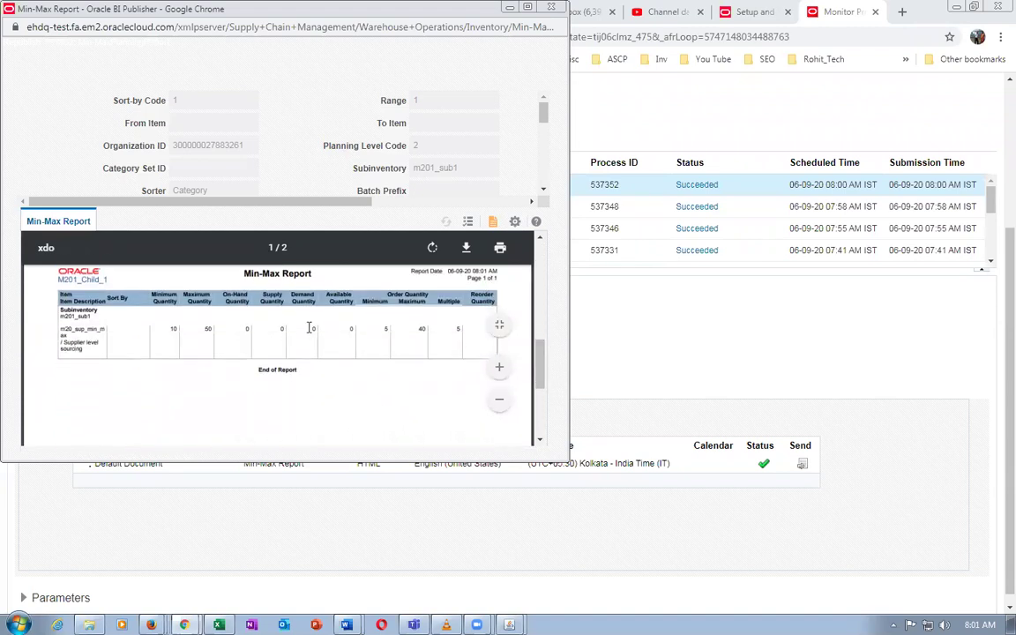
{"action": "scroll", "coordinate": [541, 370], "scroll_direction": "down", "scroll_amount": 1}
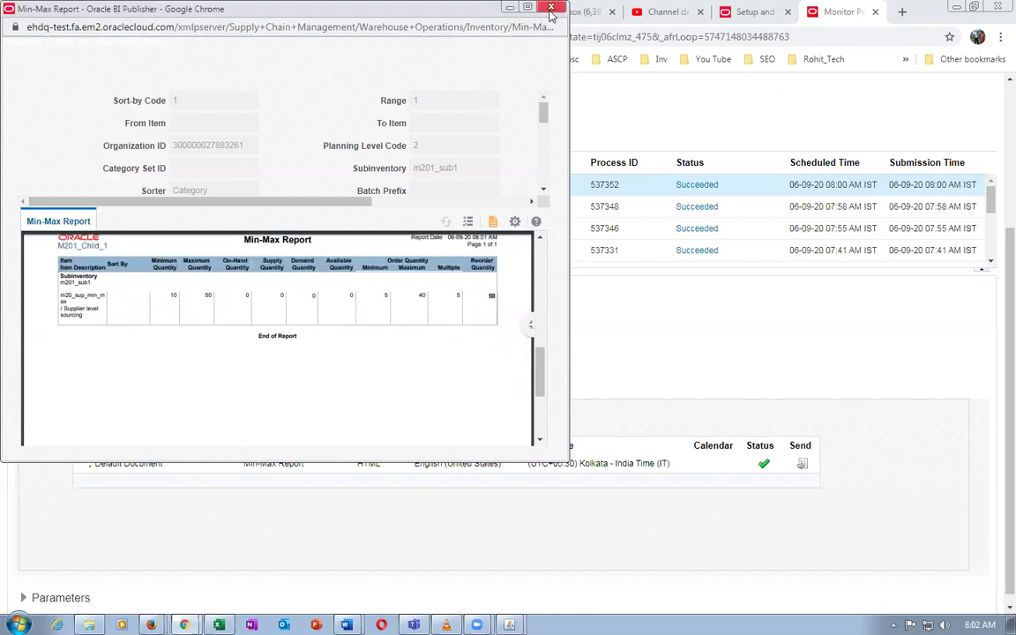
{"action": "left_click", "coordinate": [551, 9]}
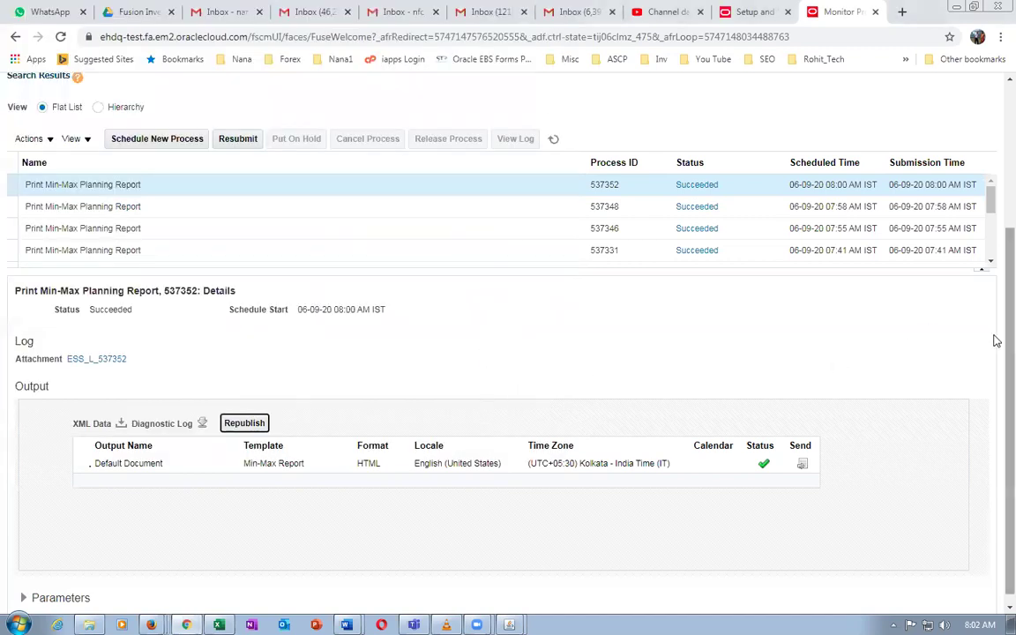
Choose the Process Supply Chain Orchestration Interface job for a new process, then switch to Word.
{"action": "scroll", "coordinate": [997, 340], "scroll_direction": "up", "scroll_amount": 2}
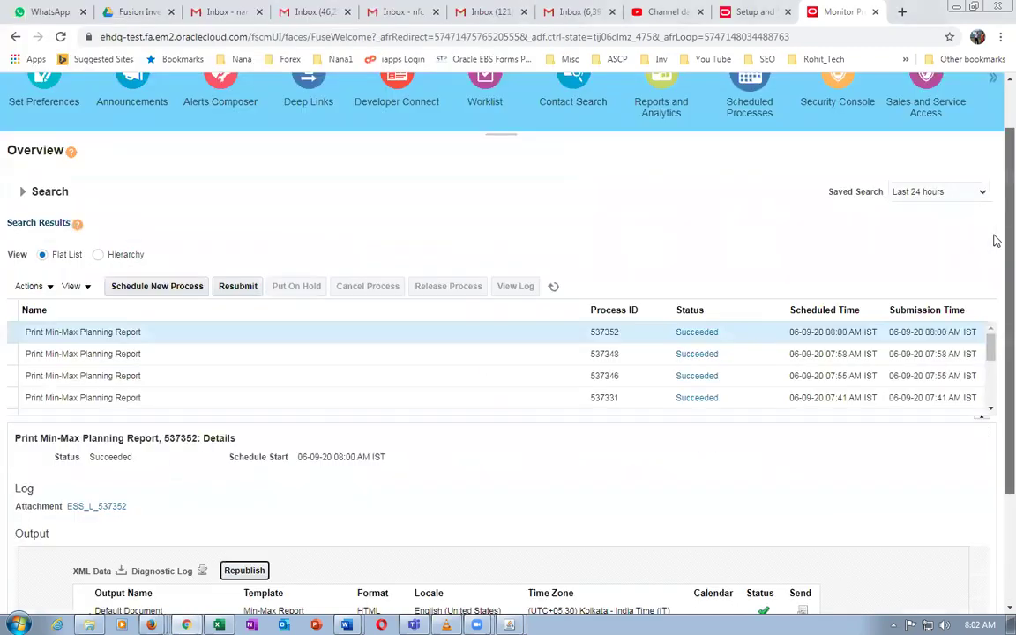
{"action": "left_click", "coordinate": [145, 289]}
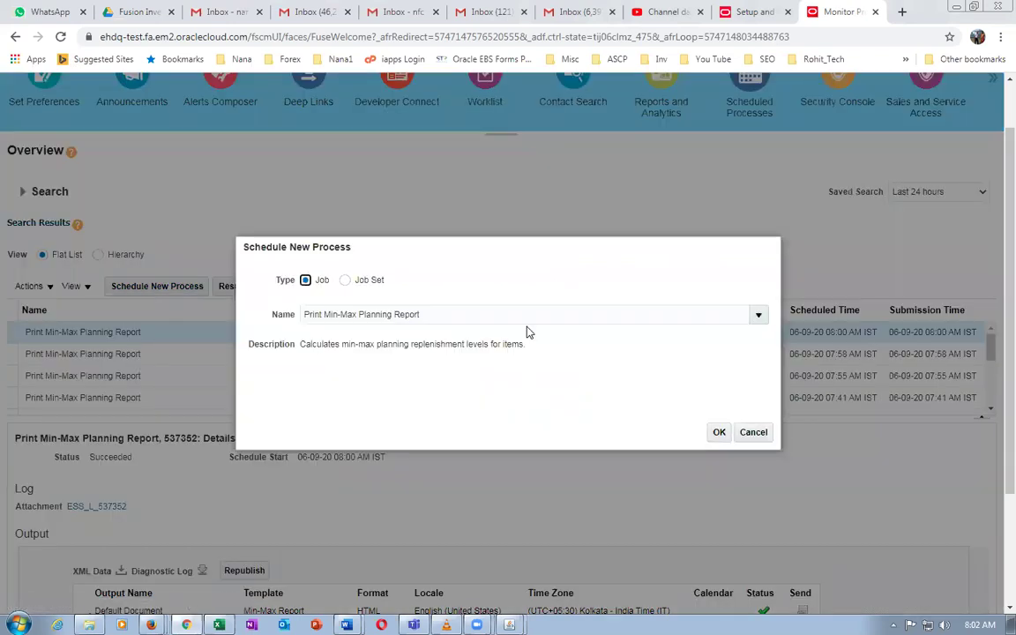
{"action": "left_click_drag", "start_coordinate": [511, 316], "coordinate": [333, 316]}
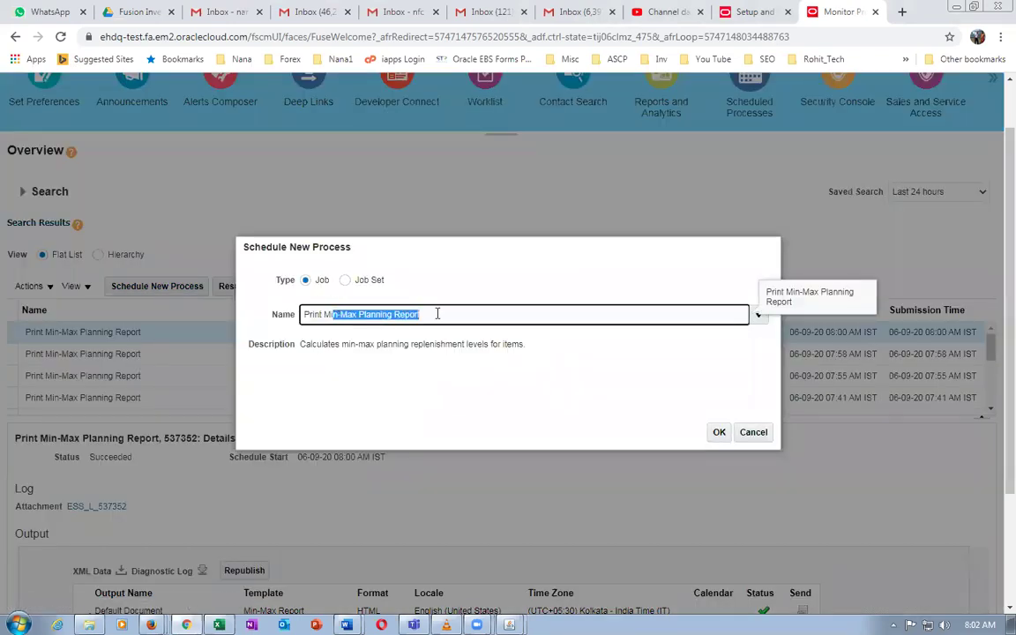
{"action": "left_click", "coordinate": [405, 319]}
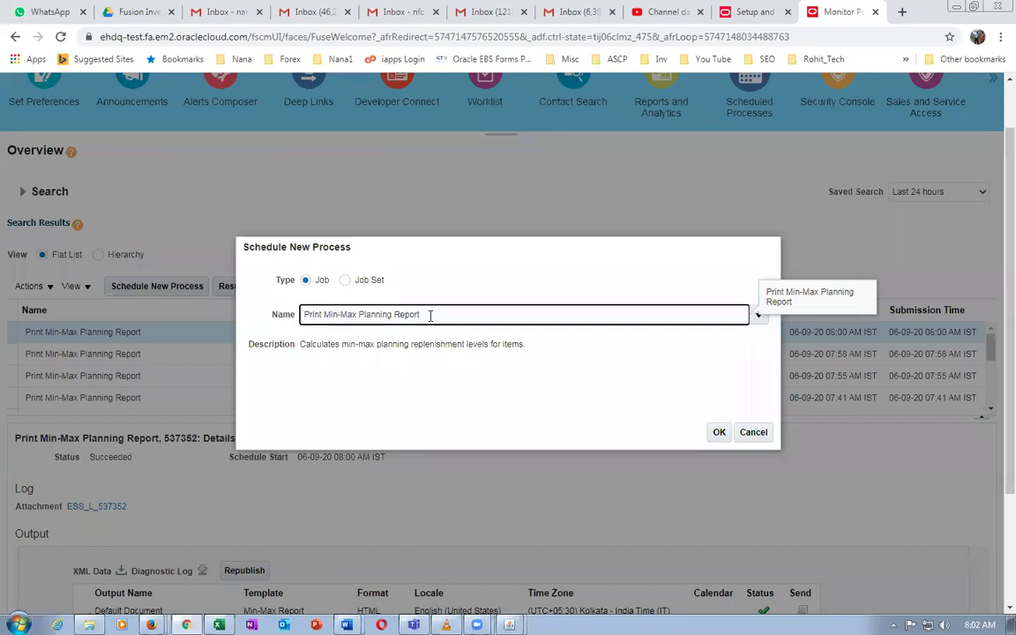
{"action": "left_click_drag", "start_coordinate": [430, 315], "coordinate": [273, 312]}
{"action": "type", "text": "process suppl"}
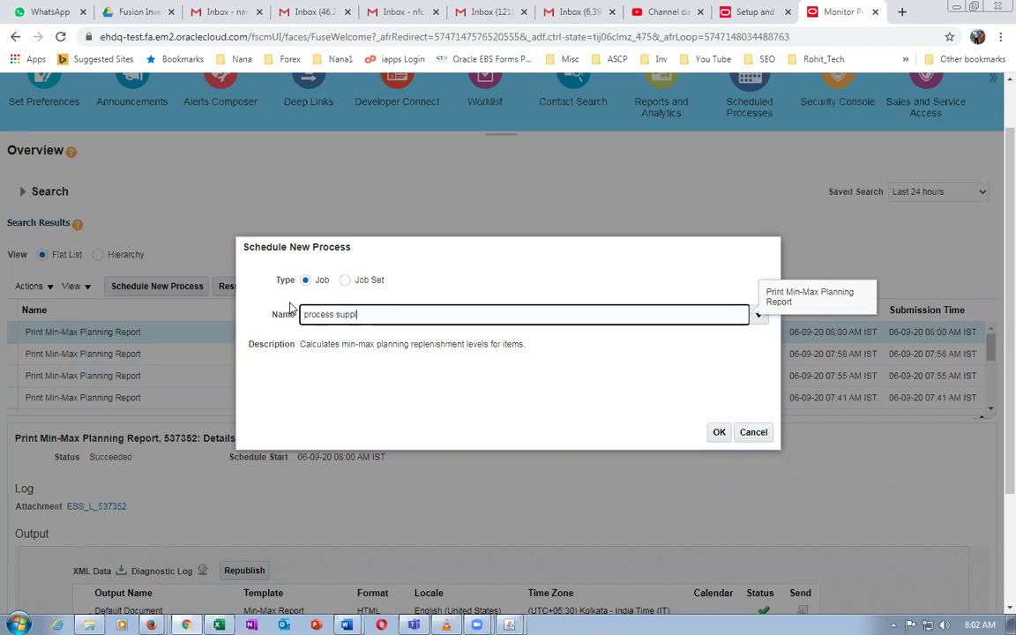
{"action": "type", "text": "uy"}
{"action": "key", "text": "Tab"}
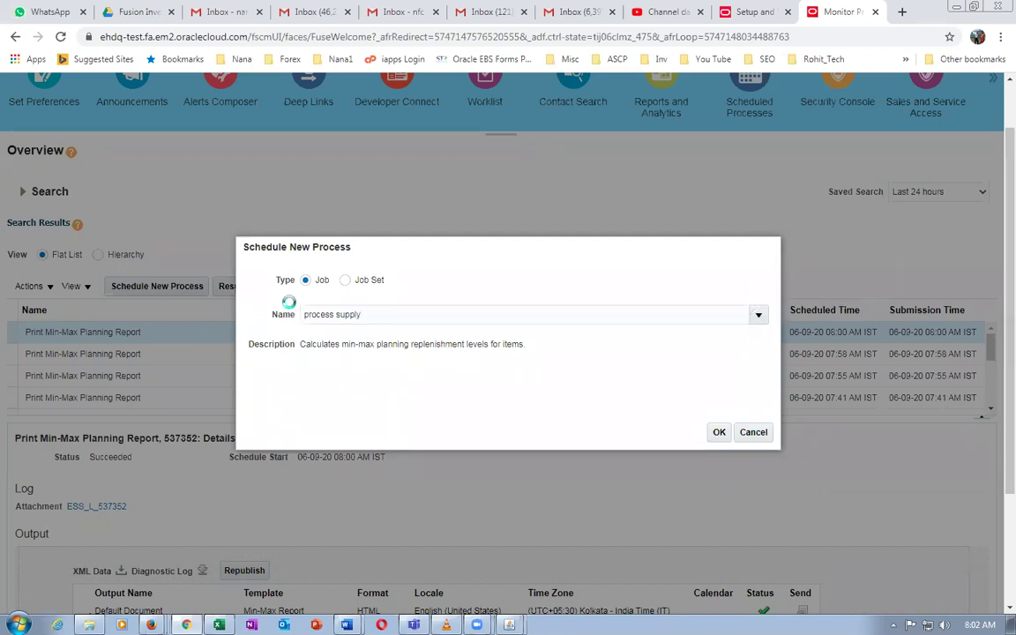
{"action": "key", "text": "Tab"}
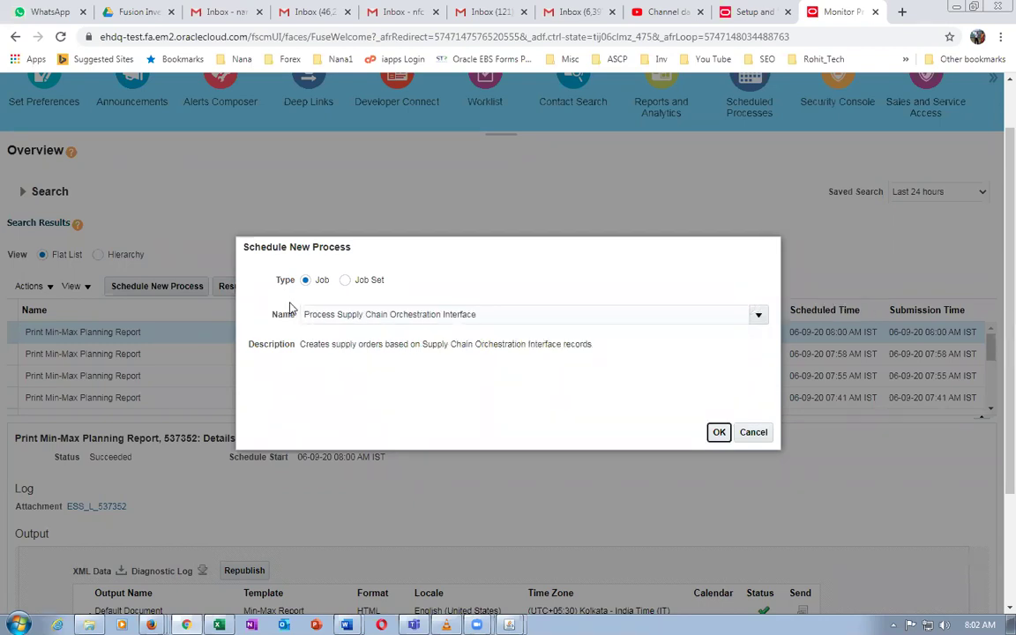
{"action": "key", "text": "alt+Tab"}
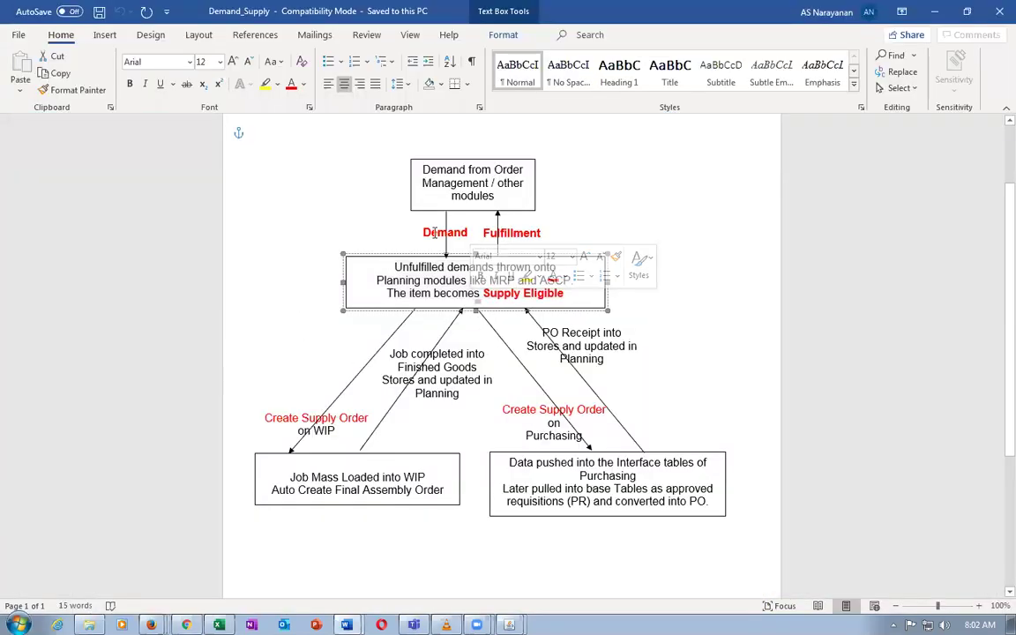
Point out the Unfulfilled demands, WIP mass-load and interface-table boxes, then return to the browser.
{"action": "left_click", "coordinate": [448, 267]}
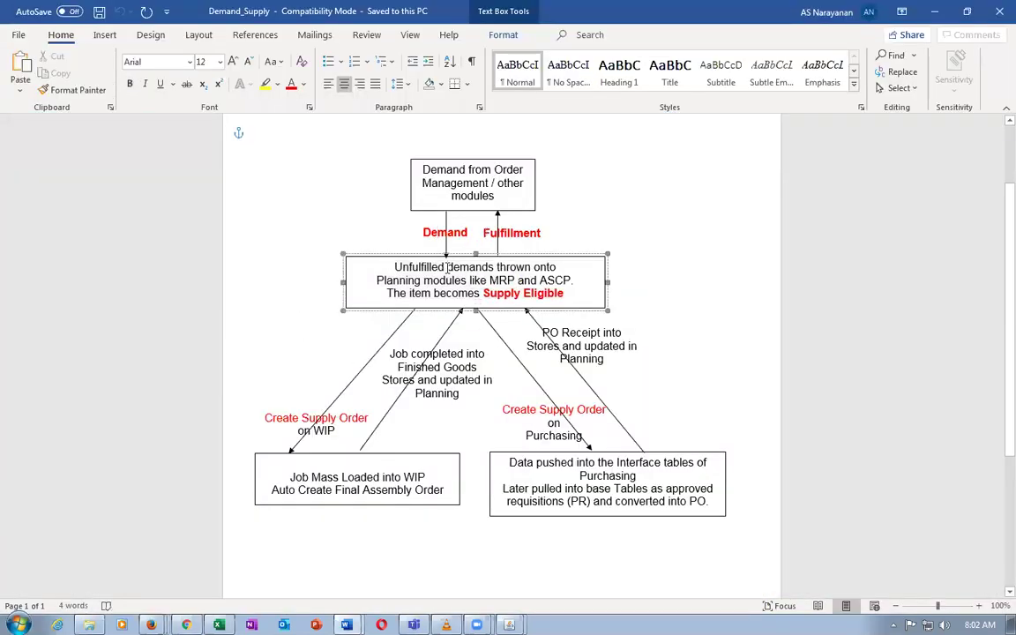
{"action": "left_click", "coordinate": [311, 477]}
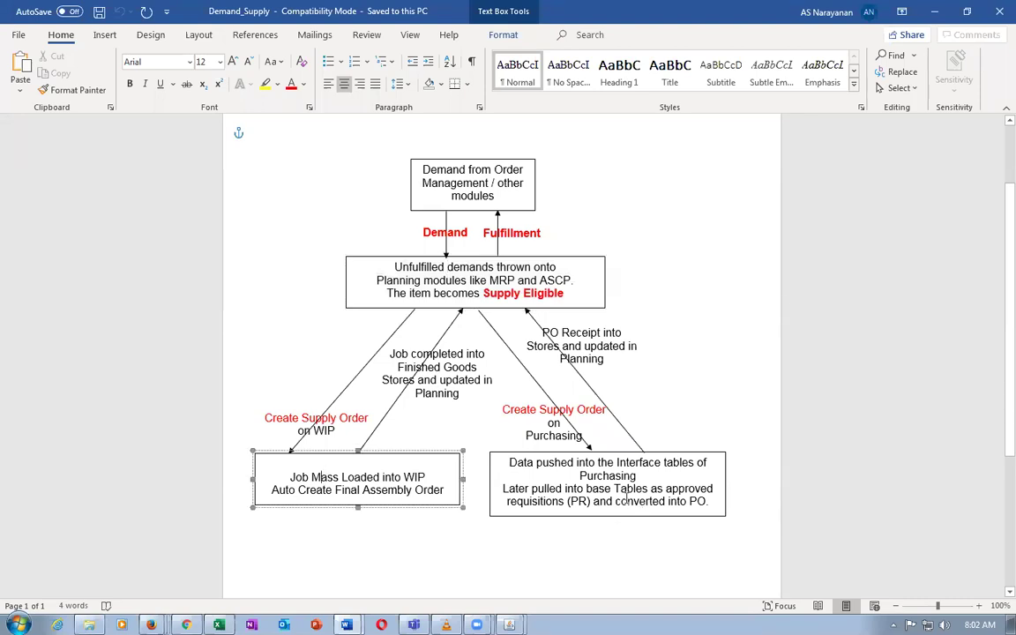
{"action": "left_click", "coordinate": [625, 499]}
{"action": "left_click", "coordinate": [911, 499]}
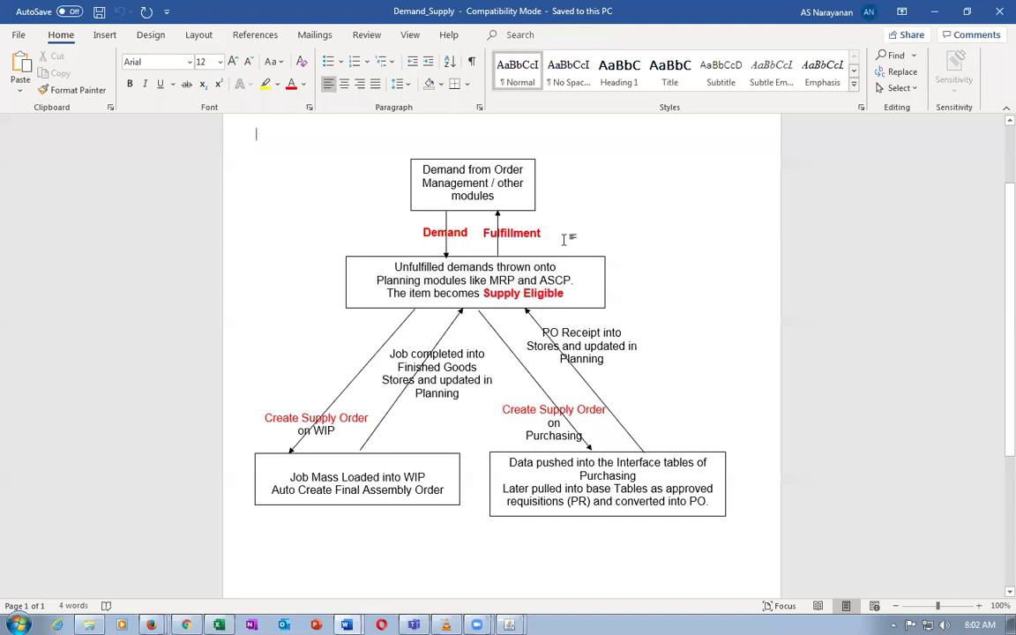
{"action": "left_click", "coordinate": [346, 480]}
{"action": "left_click", "coordinate": [600, 484]}
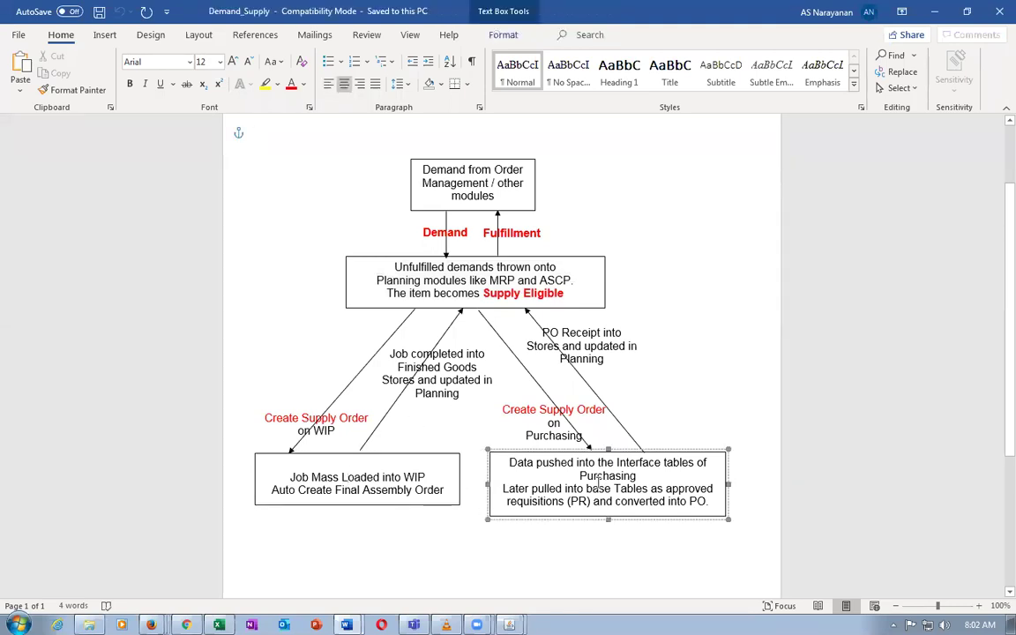
{"action": "left_click", "coordinate": [846, 490]}
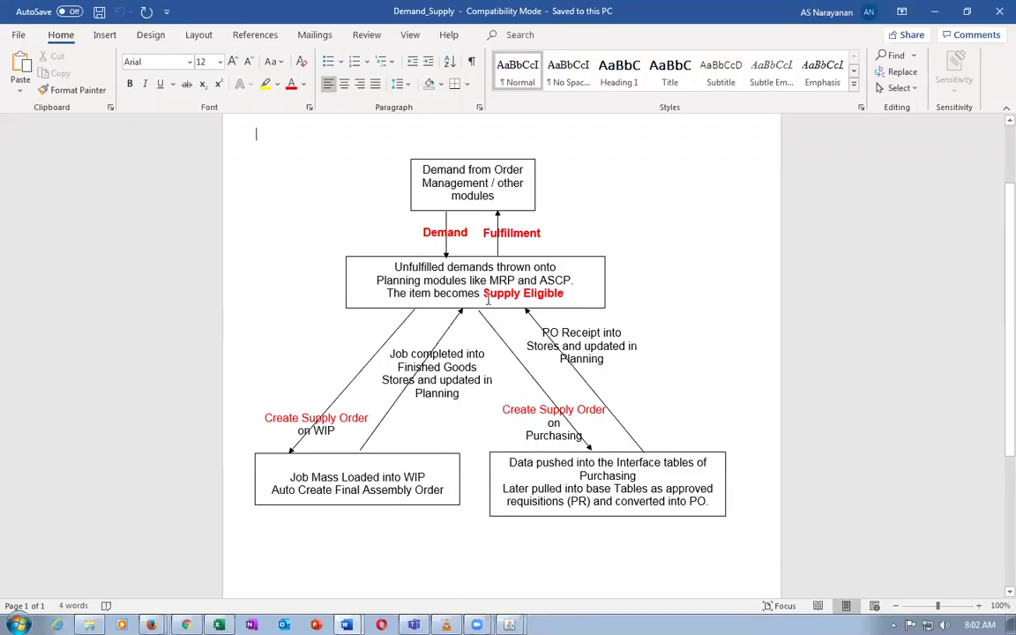
{"action": "left_click", "coordinate": [425, 280]}
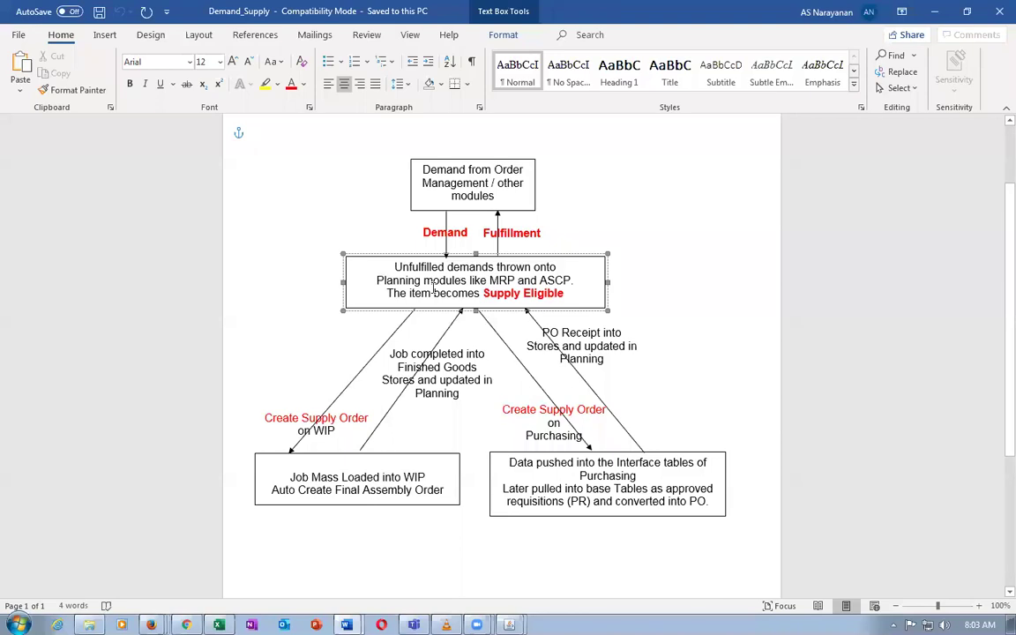
{"action": "left_click", "coordinate": [345, 501]}
{"action": "left_click", "coordinate": [544, 491]}
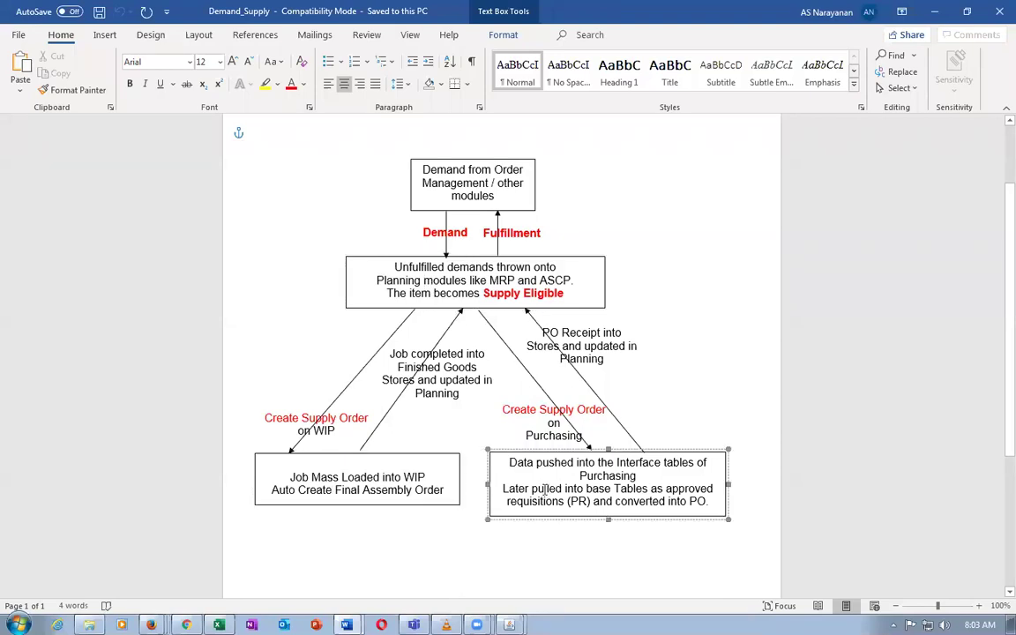
{"action": "left_click", "coordinate": [850, 497]}
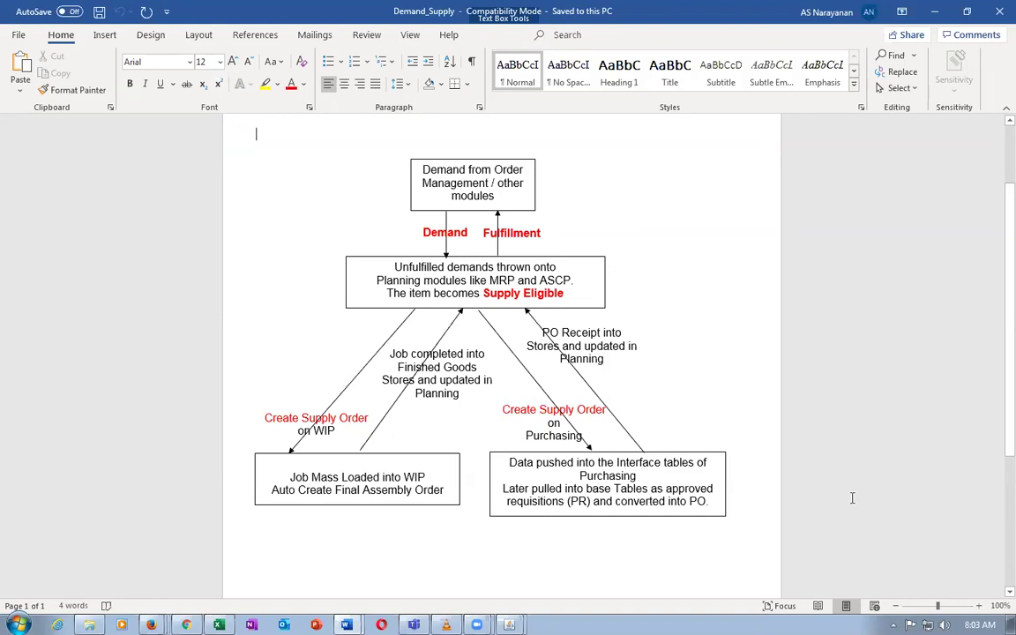
{"action": "key", "text": "alt+Tab"}
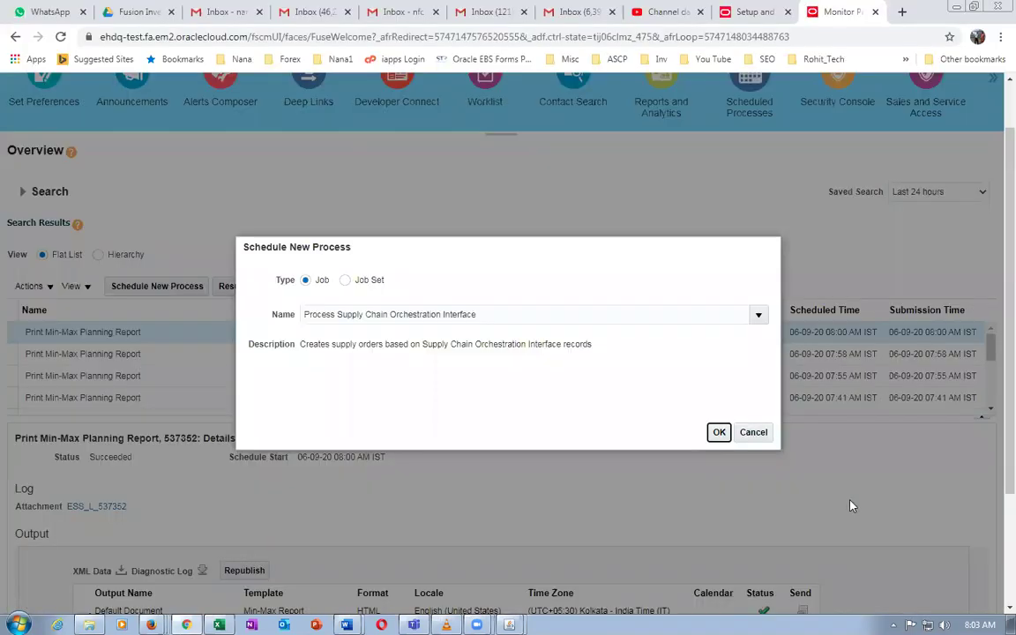
Confirm the Process Supply Chain Orchestration Interface job with Oracle Fusion Inventory Management as supply request system.
{"action": "left_click_drag", "start_coordinate": [317, 314], "coordinate": [429, 314]}
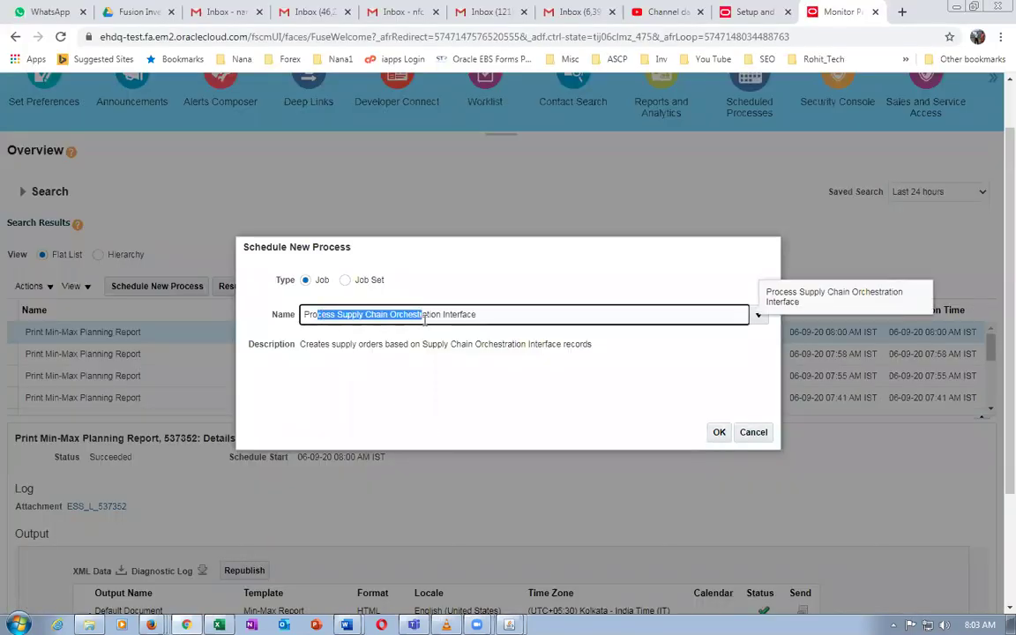
{"action": "left_click", "coordinate": [716, 432]}
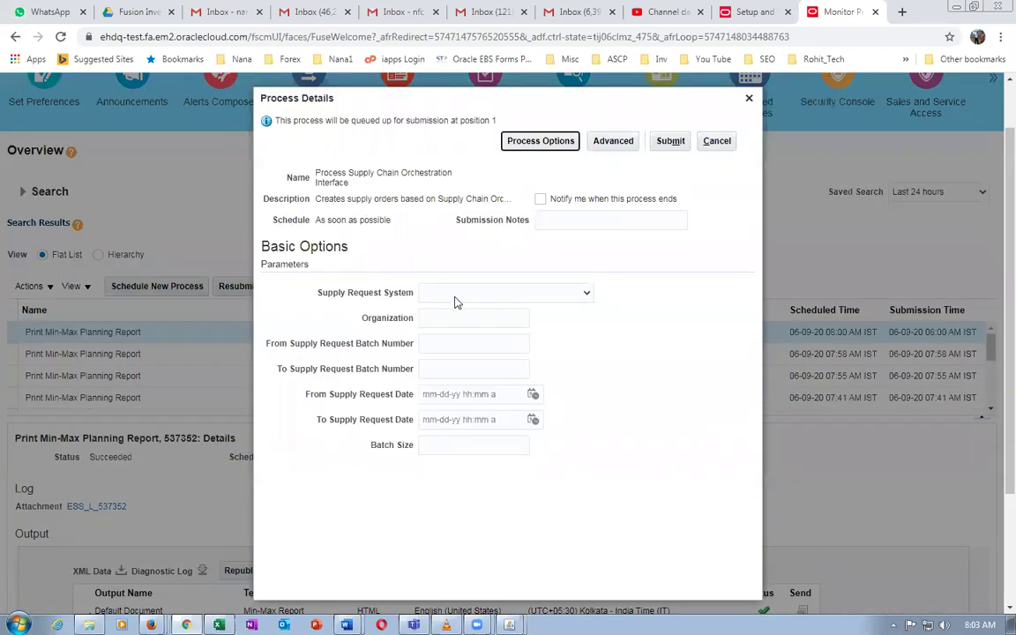
{"action": "left_click", "coordinate": [474, 295]}
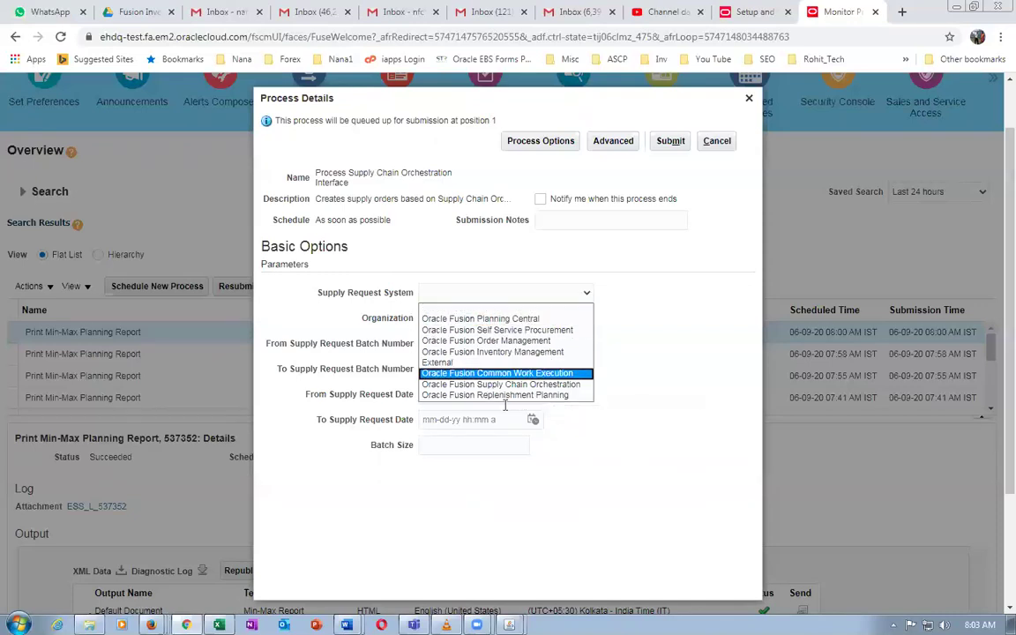
{"action": "left_click", "coordinate": [500, 355]}
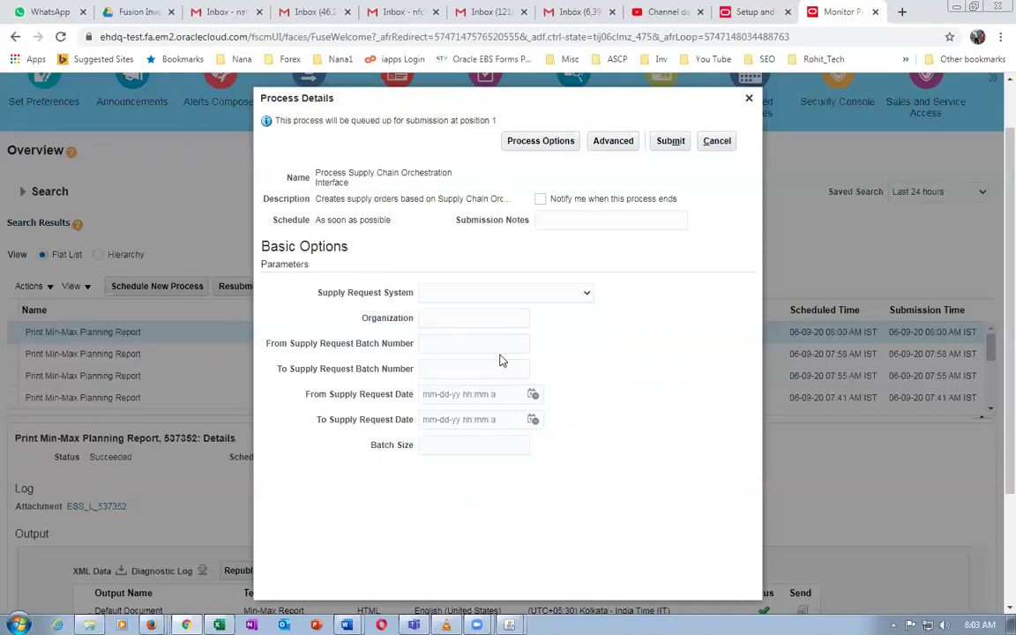
Leave the batch number blank, set organization M201, and submit the process as run 537355.
{"action": "left_click", "coordinate": [449, 347]}
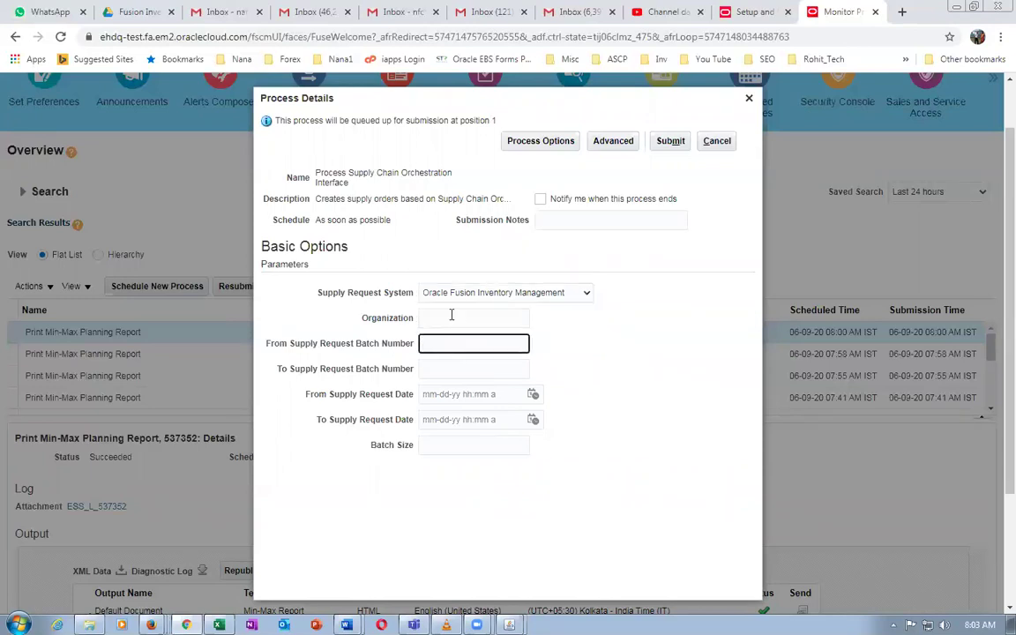
{"action": "left_click", "coordinate": [451, 318]}
{"action": "left_click", "coordinate": [661, 370]}
{"action": "left_click", "coordinate": [426, 343]}
{"action": "type", "text": "MINMAX537346"}
{"action": "key", "text": "ctrl+a"}
{"action": "key", "text": "BackSpace"}
{"action": "left_click", "coordinate": [445, 318]}
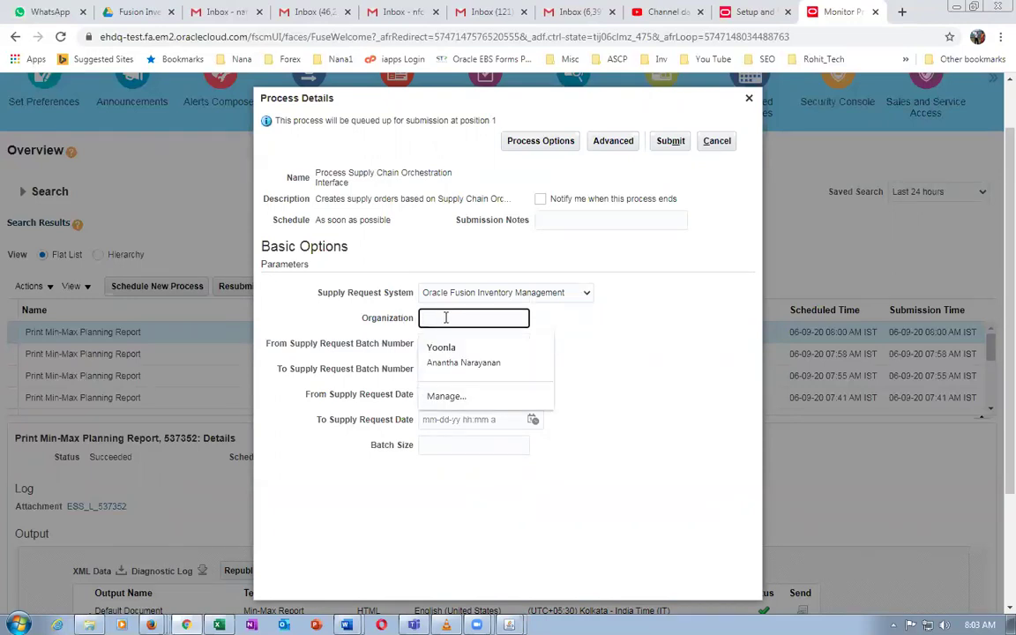
{"action": "type", "text": "M201"}
{"action": "key", "text": "Tab"}
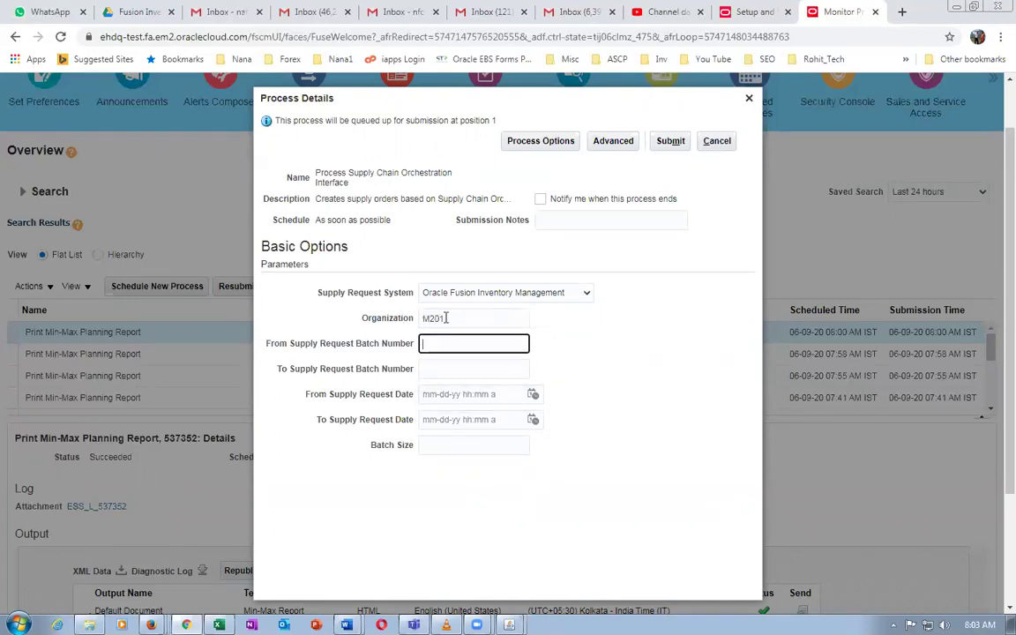
{"action": "left_click", "coordinate": [672, 140]}
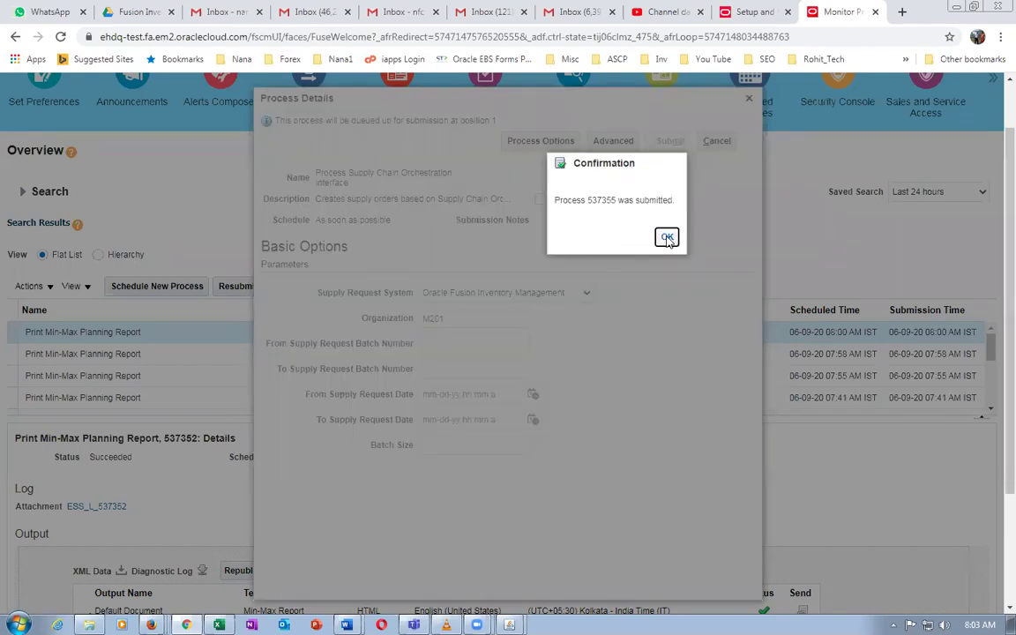
{"action": "left_click", "coordinate": [667, 238]}
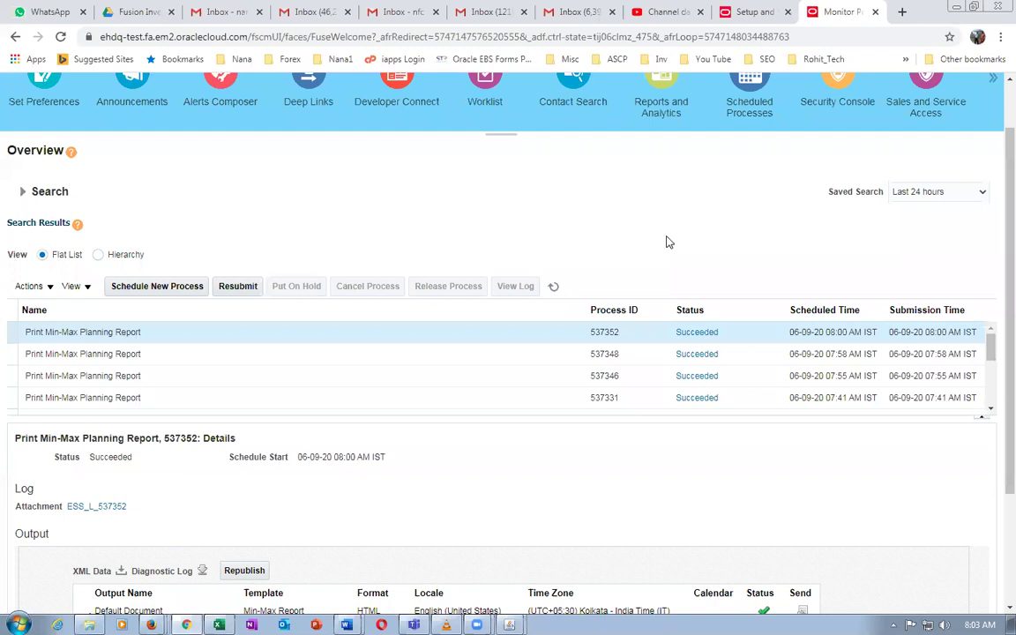
Refresh until run 537355 shows Succeeded, select it, and download its ESS_L_537355 log attachment.
{"action": "left_click", "coordinate": [554, 289]}
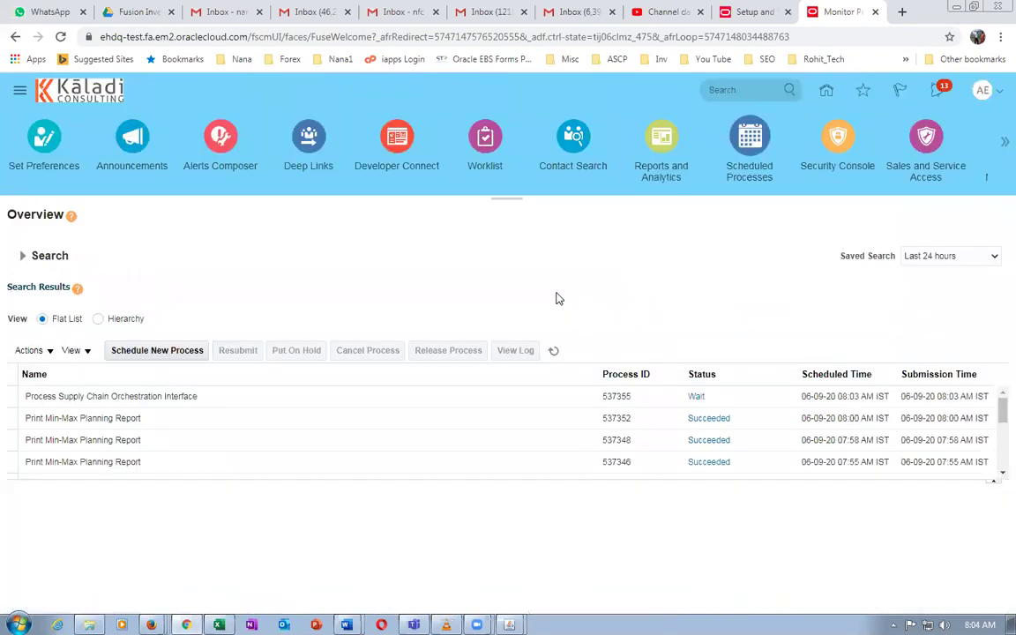
{"action": "left_click", "coordinate": [555, 351]}
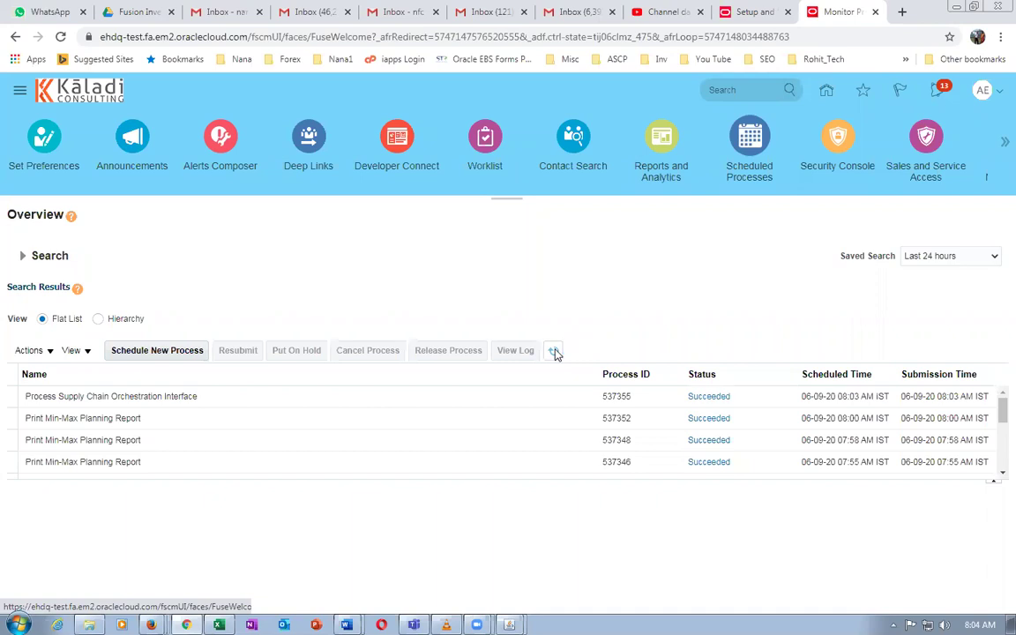
{"action": "left_click", "coordinate": [554, 351]}
{"action": "left_click", "coordinate": [256, 402]}
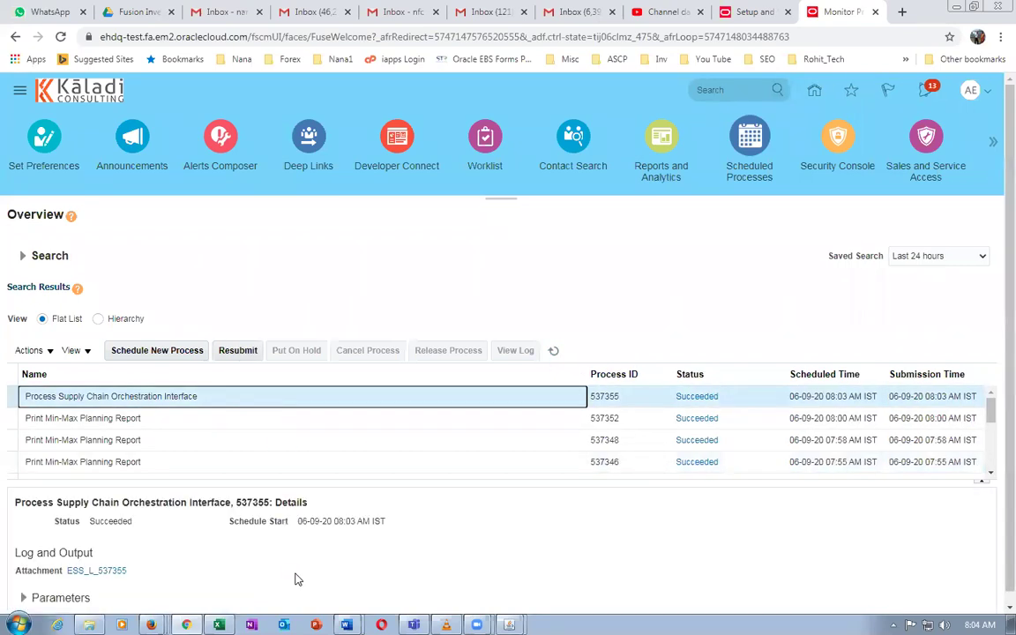
{"action": "scroll", "coordinate": [297, 579], "scroll_direction": "down", "scroll_amount": 1}
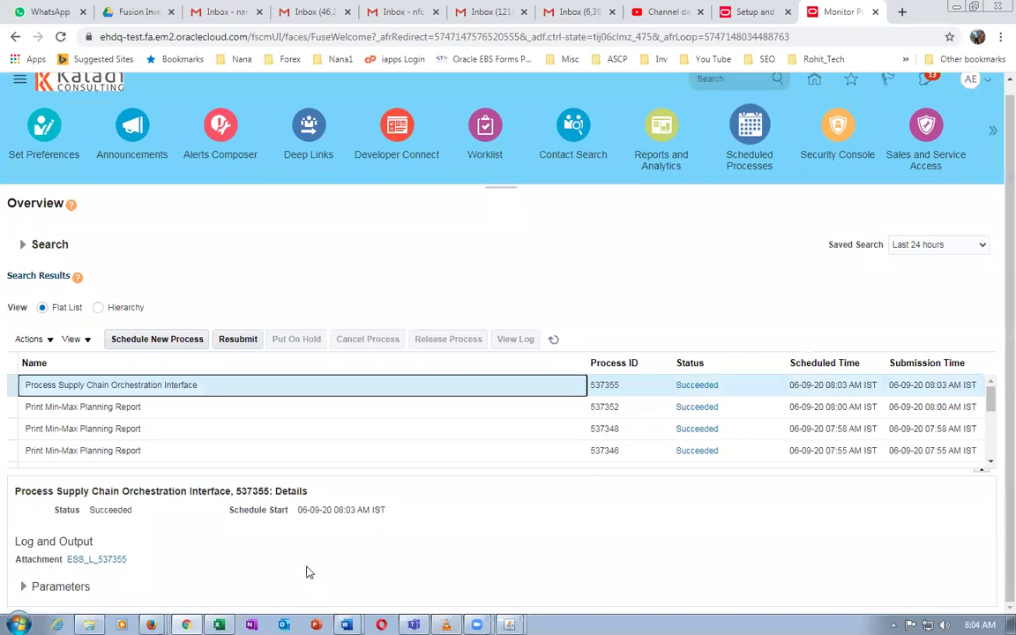
{"action": "left_click", "coordinate": [84, 565]}
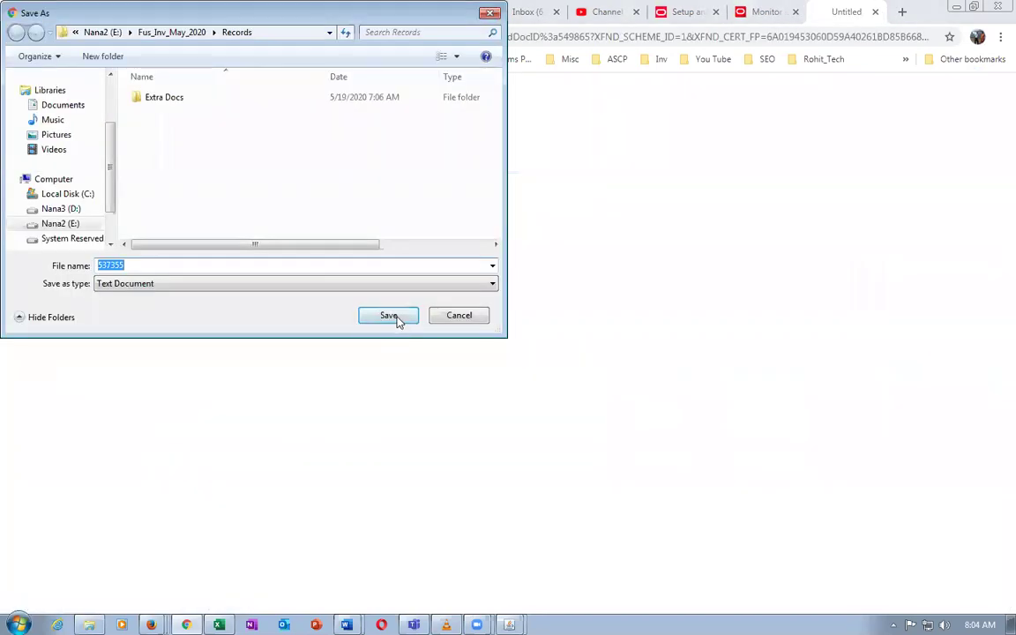
Save 537355.log, open it from Chrome's downloads in Notepad, select all its text, and close it.
{"action": "left_click", "coordinate": [394, 318]}
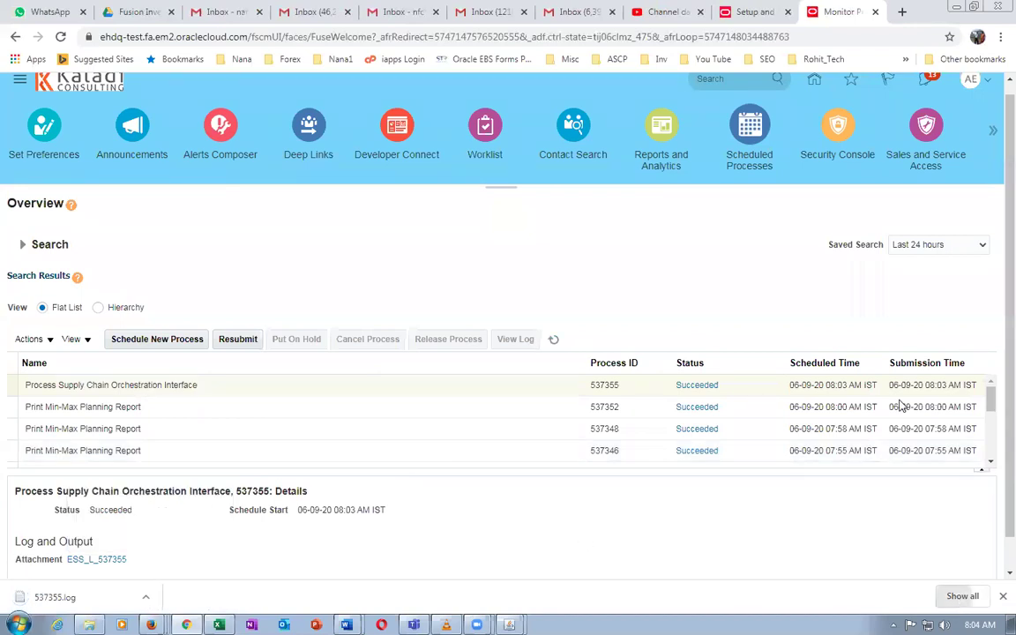
{"action": "left_click", "coordinate": [963, 597]}
{"action": "left_click", "coordinate": [381, 179]}
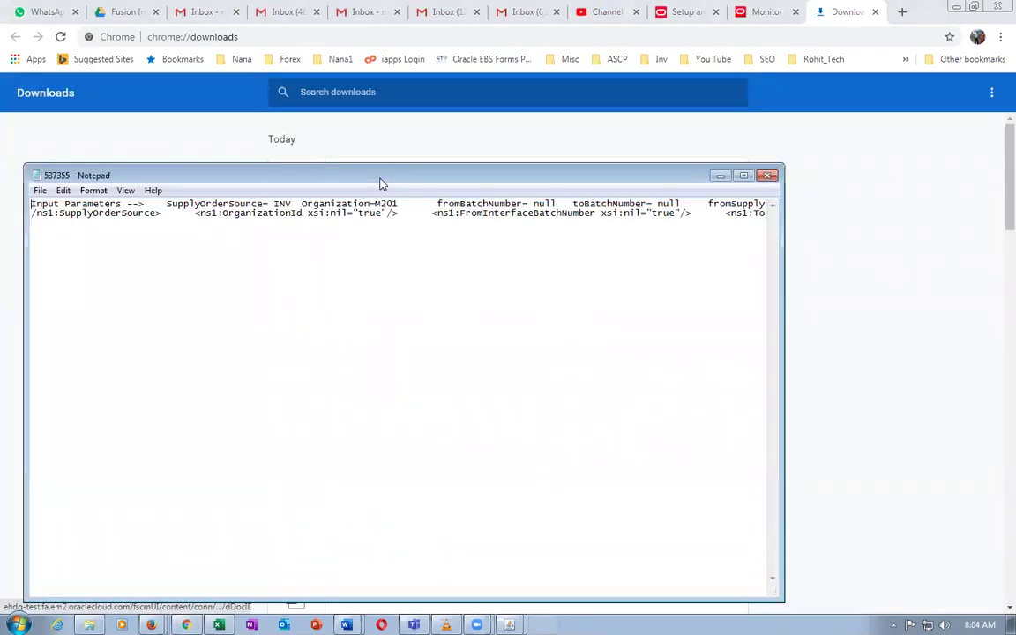
{"action": "key", "text": "ctrl+a"}
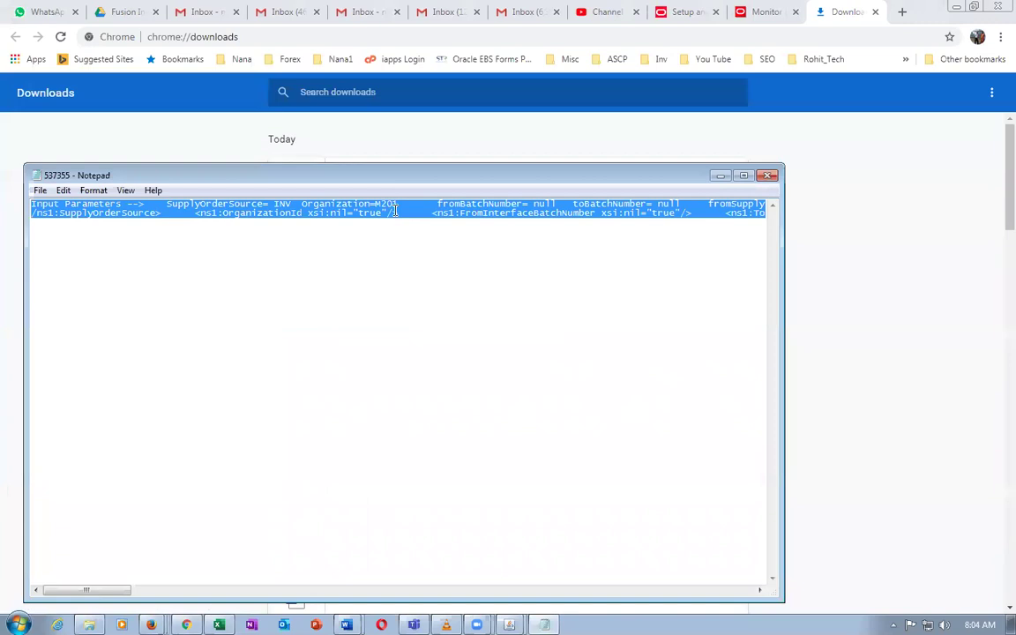
{"action": "left_click", "coordinate": [769, 174]}
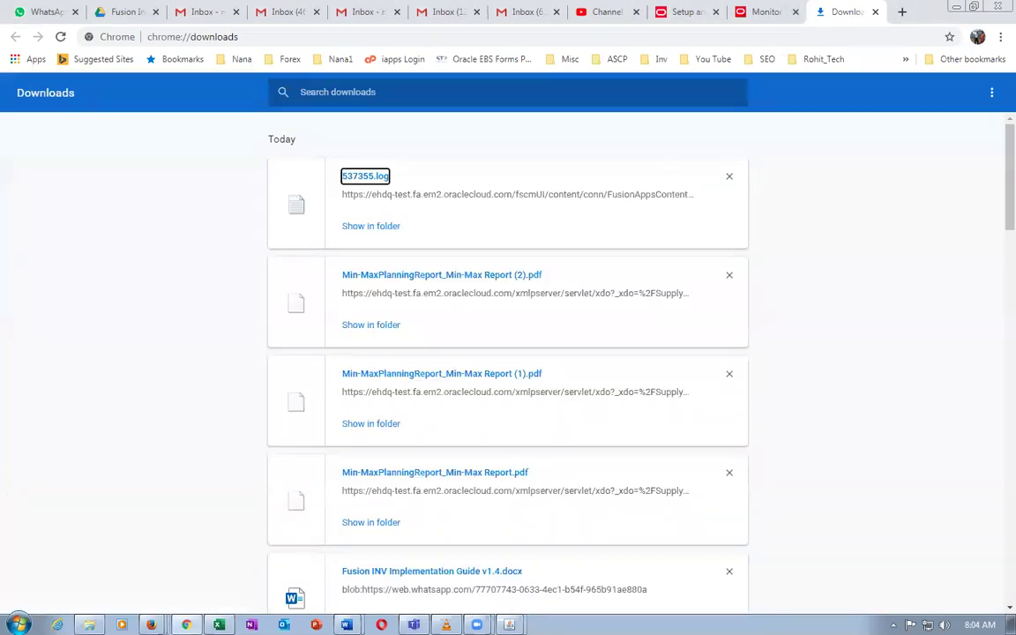
Create a new blank Word document and paste the copied 537355 log text into it.
{"action": "mouse_move", "coordinate": [347, 625]}
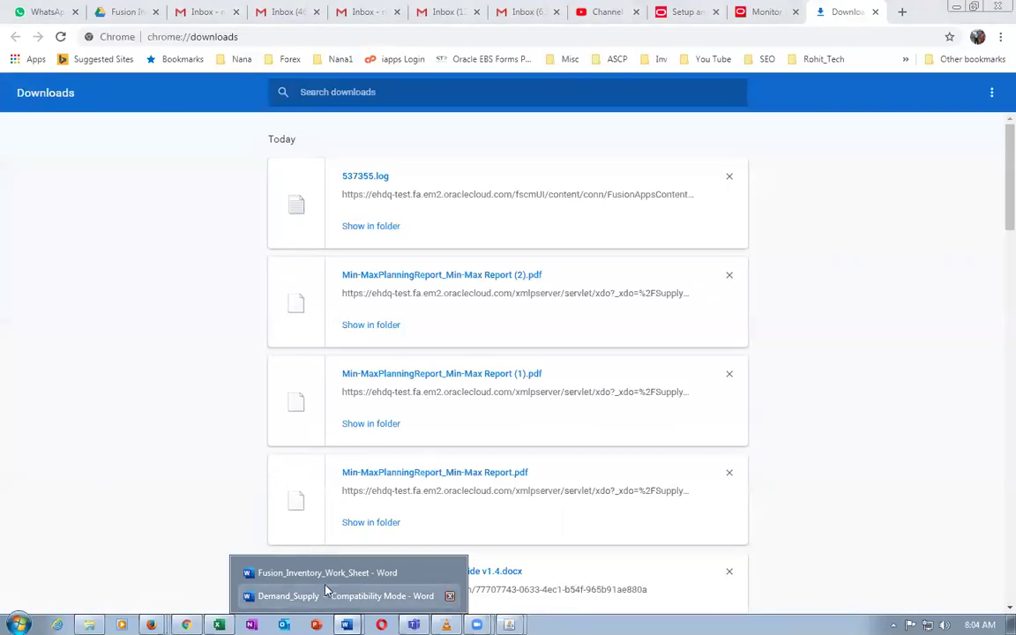
{"action": "left_click", "coordinate": [326, 573]}
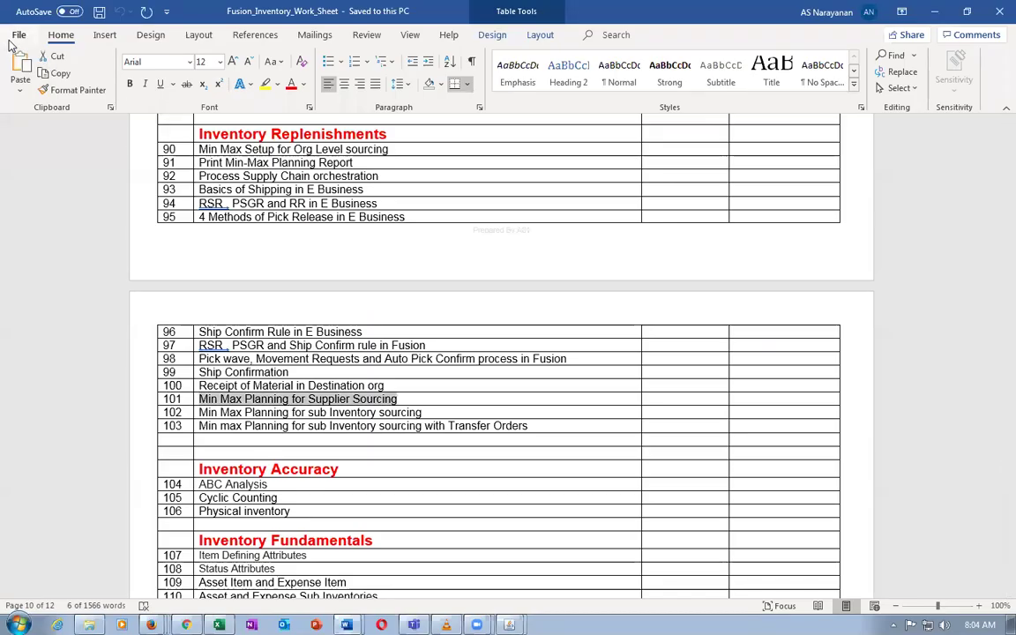
{"action": "left_click", "coordinate": [14, 36]}
{"action": "left_click", "coordinate": [36, 92]}
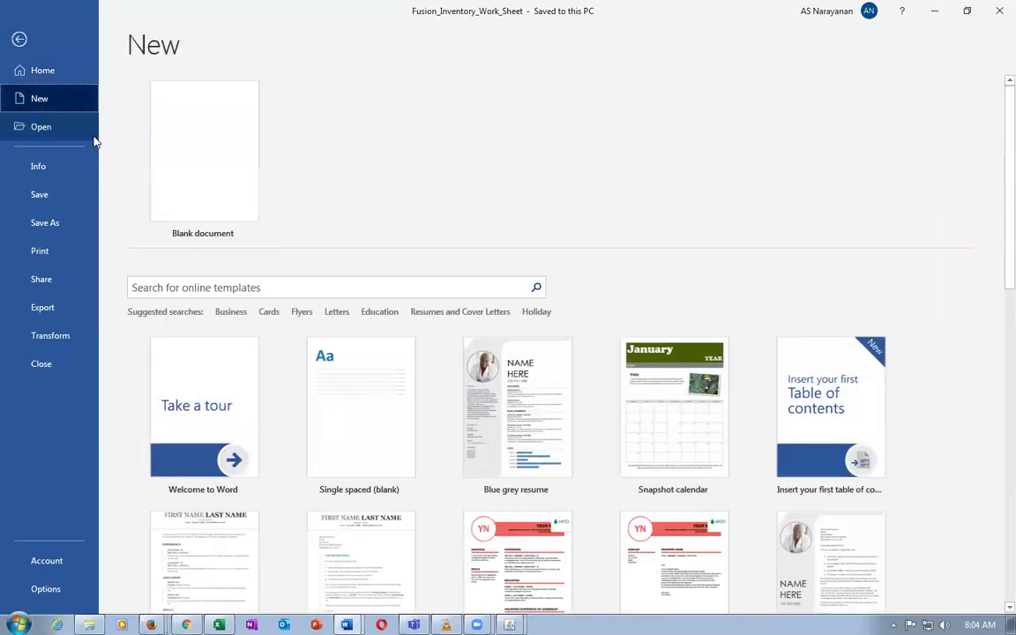
{"action": "left_click", "coordinate": [277, 221]}
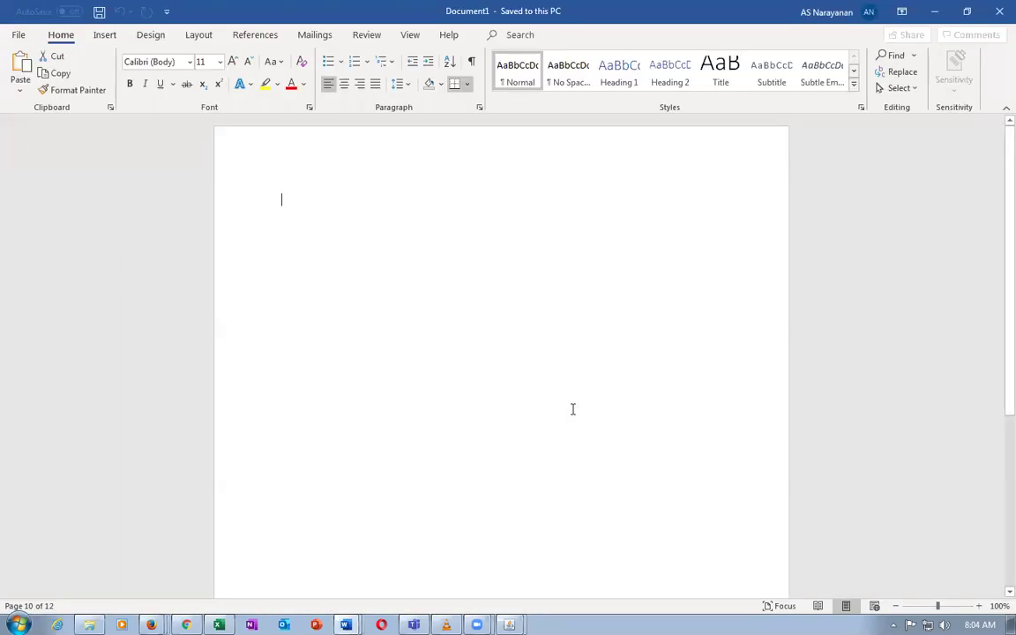
{"action": "key", "text": "ctrl+v"}
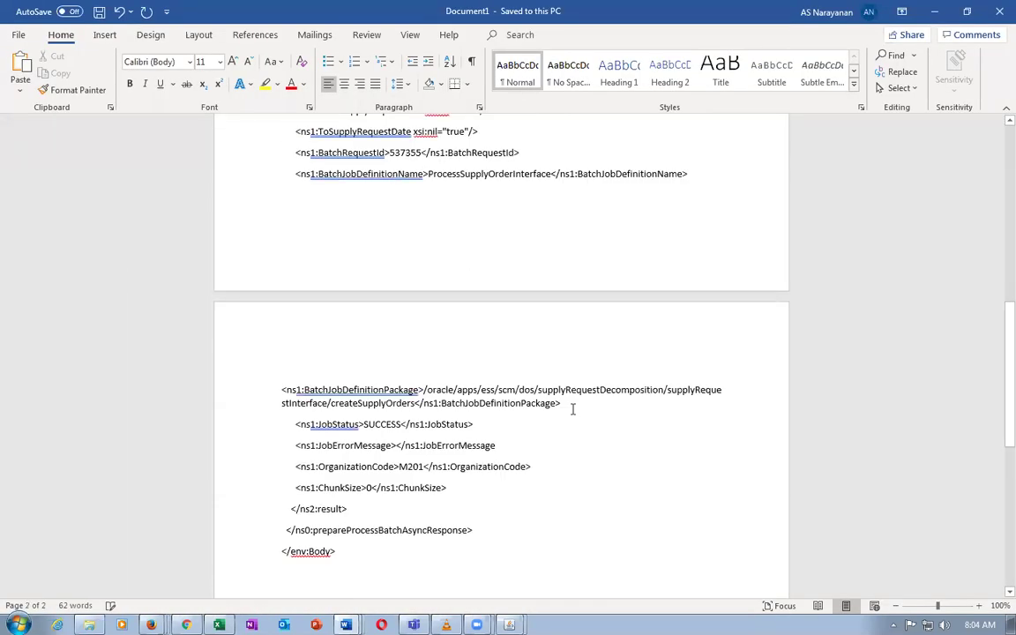
Highlight batch number MINMAX537346 and 'invoked successfully' in the log, then close the document.
{"action": "scroll", "coordinate": [572, 409], "scroll_direction": "up", "scroll_amount": 10}
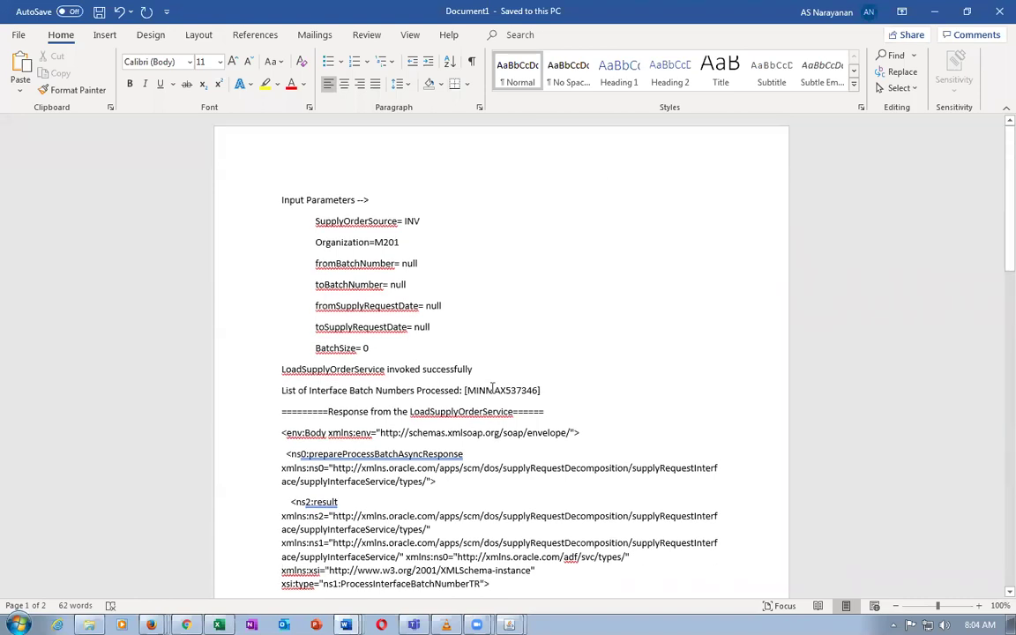
{"action": "left_click_drag", "start_coordinate": [467, 392], "coordinate": [516, 391]}
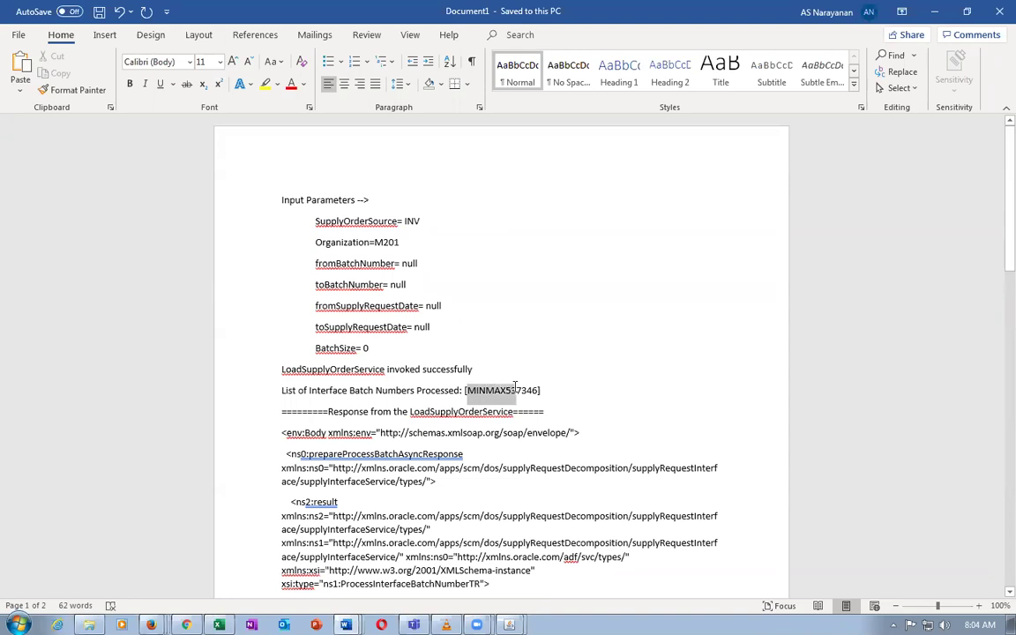
{"action": "left_click", "coordinate": [355, 395]}
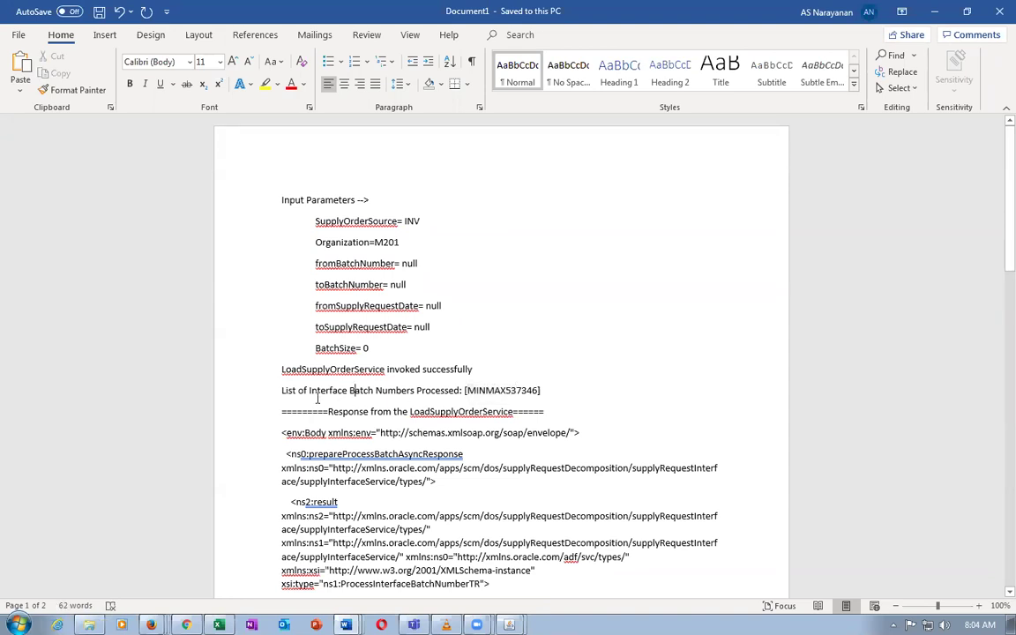
{"action": "left_click_drag", "start_coordinate": [466, 390], "coordinate": [516, 393]}
{"action": "left_click", "coordinate": [512, 393]}
{"action": "left_click_drag", "start_coordinate": [387, 370], "coordinate": [473, 369]}
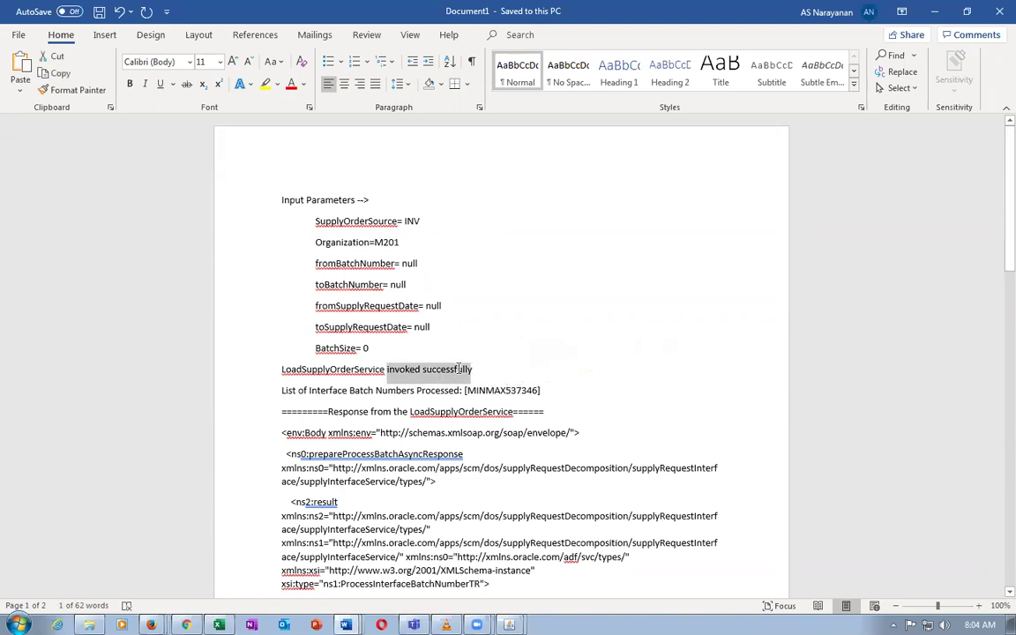
{"action": "left_click", "coordinate": [488, 391]}
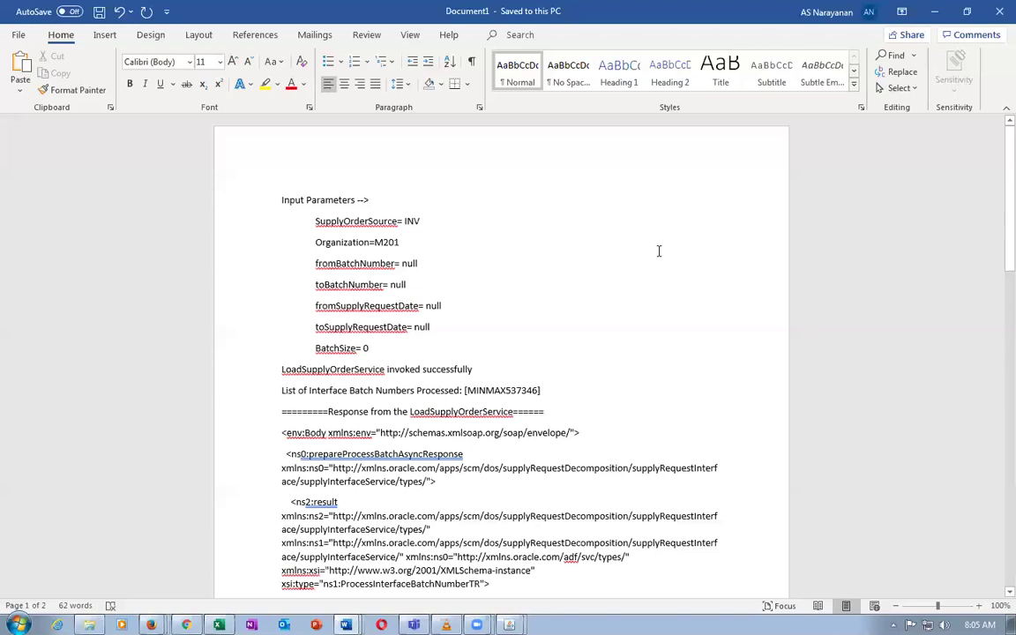
{"action": "left_click", "coordinate": [995, 11]}
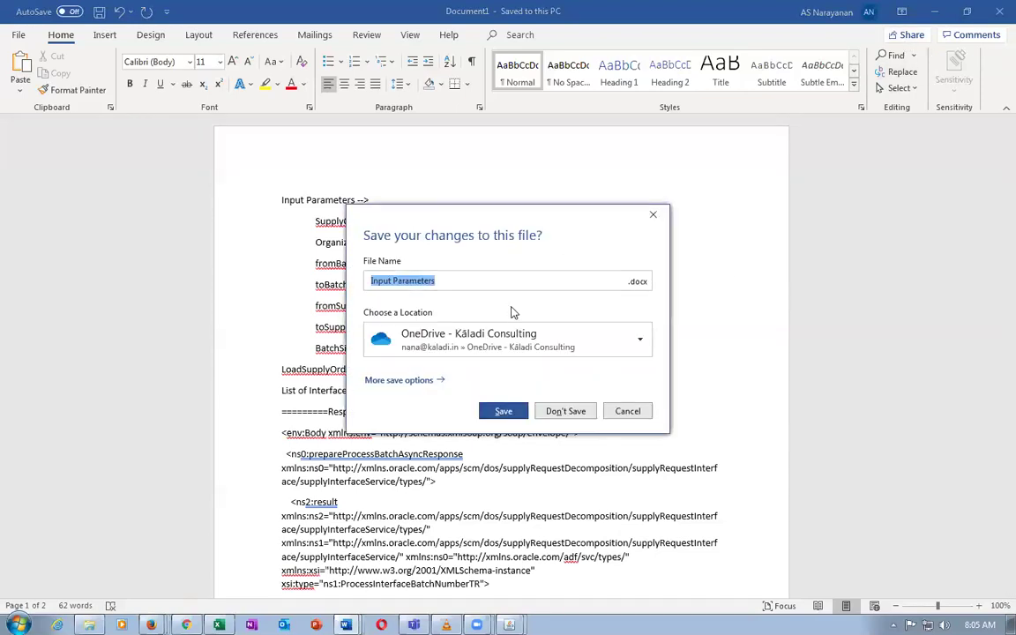
Discard the pasted-log document unsaved, then switch back to Chrome and close its downloads tab.
{"action": "left_click", "coordinate": [572, 411]}
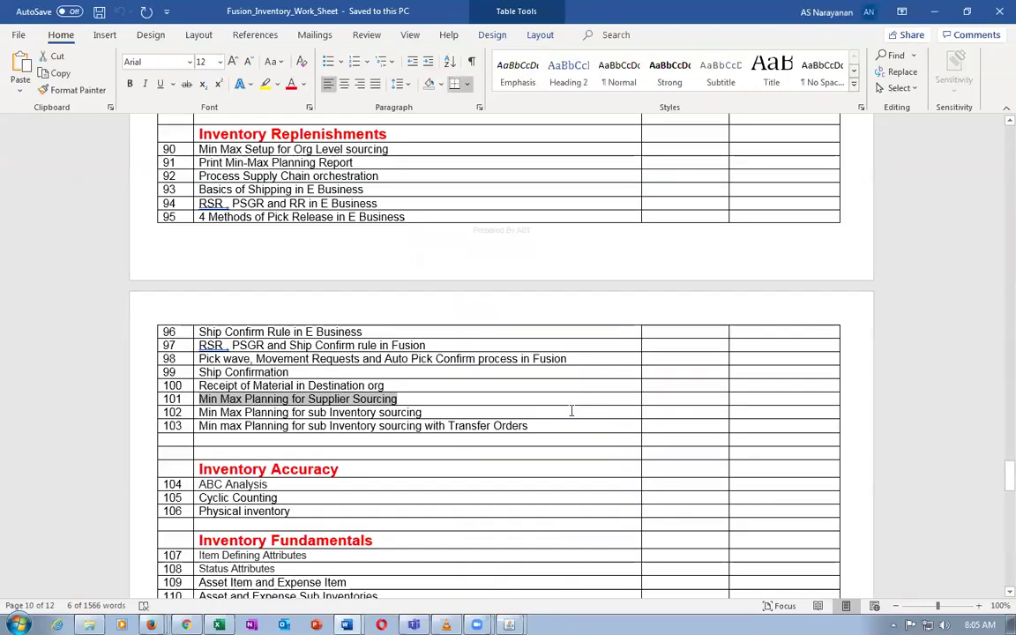
{"action": "left_click", "coordinate": [547, 425]}
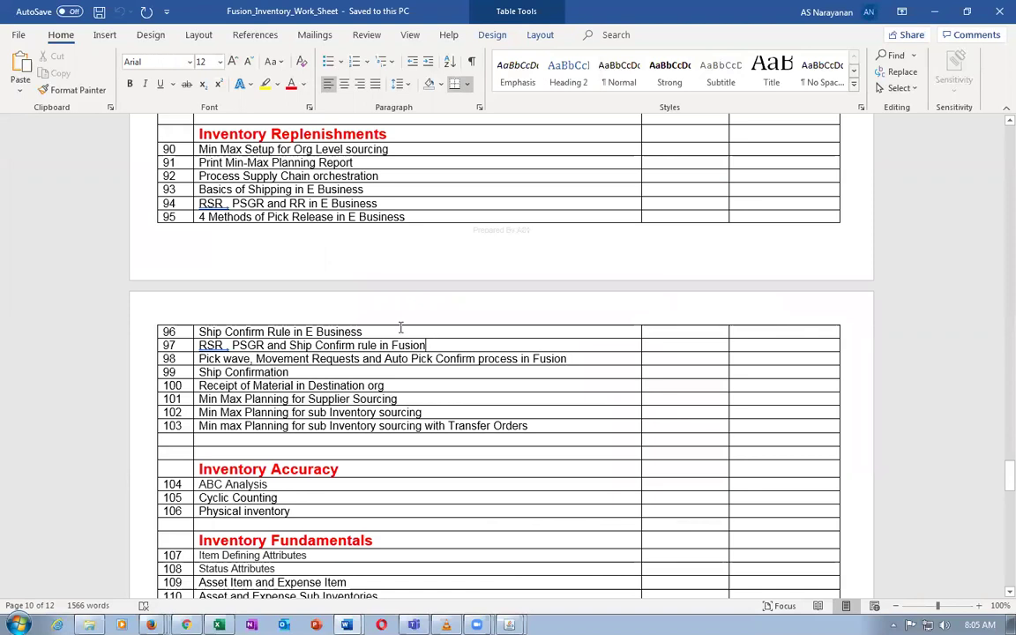
{"action": "left_click", "coordinate": [432, 345]}
{"action": "left_click", "coordinate": [617, 361]}
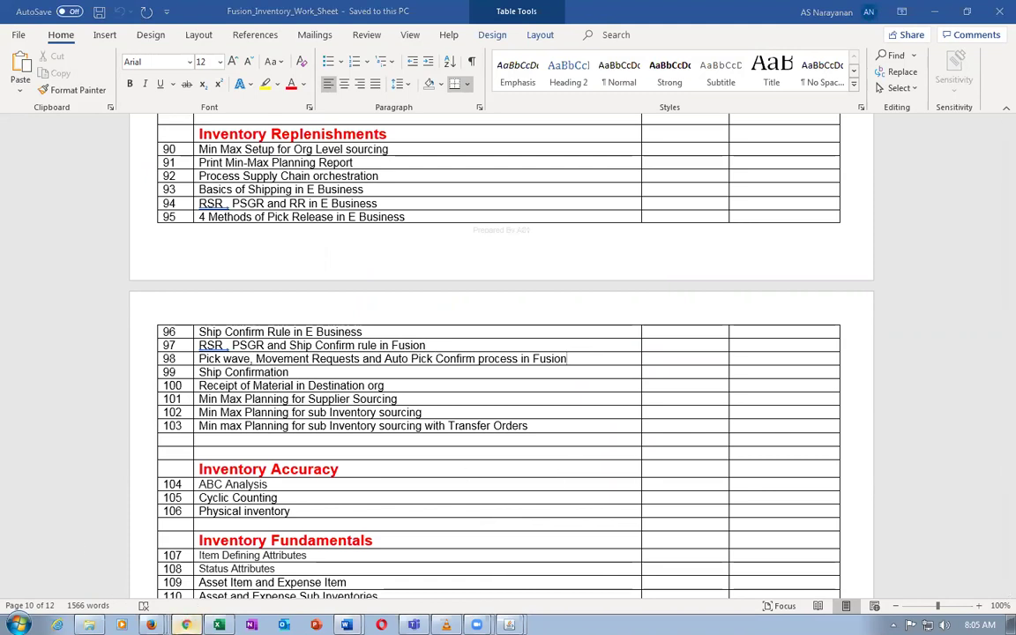
{"action": "left_click", "coordinate": [186, 624]}
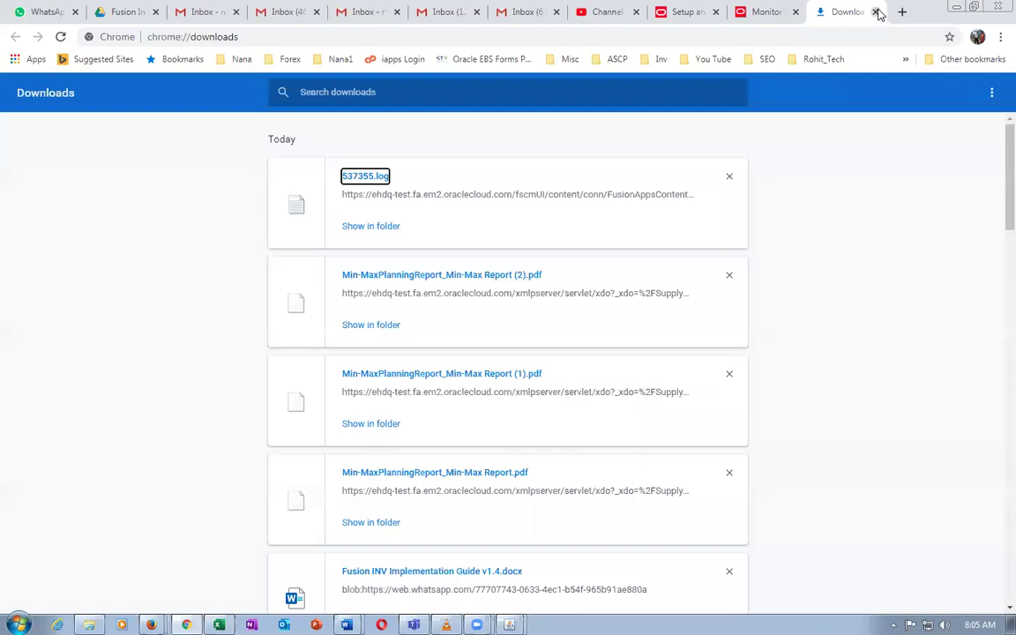
{"action": "left_click", "coordinate": [876, 11]}
Close the process monitor tab and go from Home to Supply Chain Execution's Supply Orchestration overview.
{"action": "left_click", "coordinate": [876, 11]}
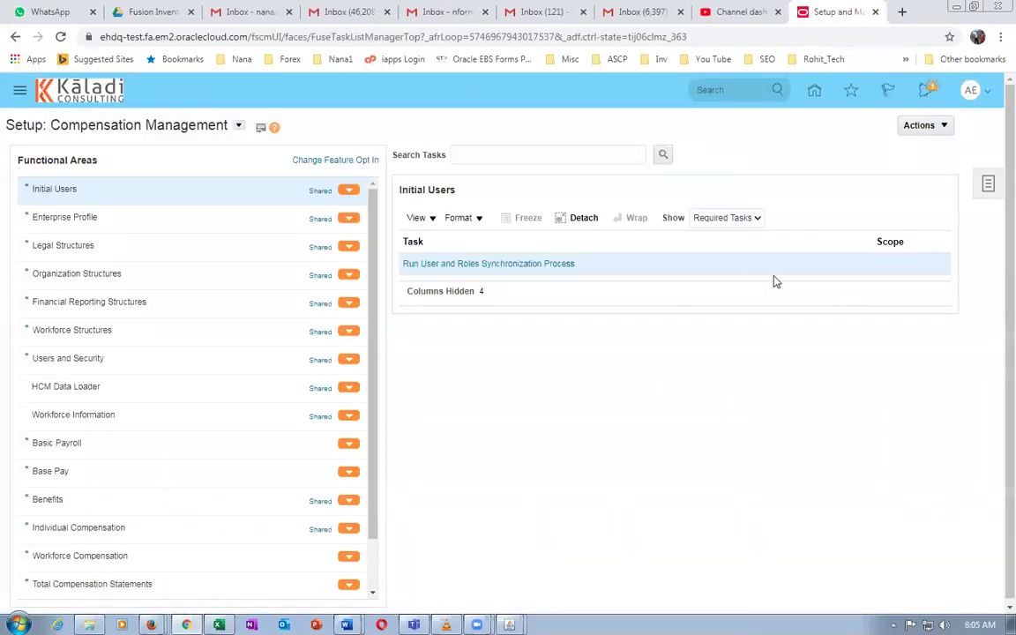
{"action": "left_click", "coordinate": [815, 91]}
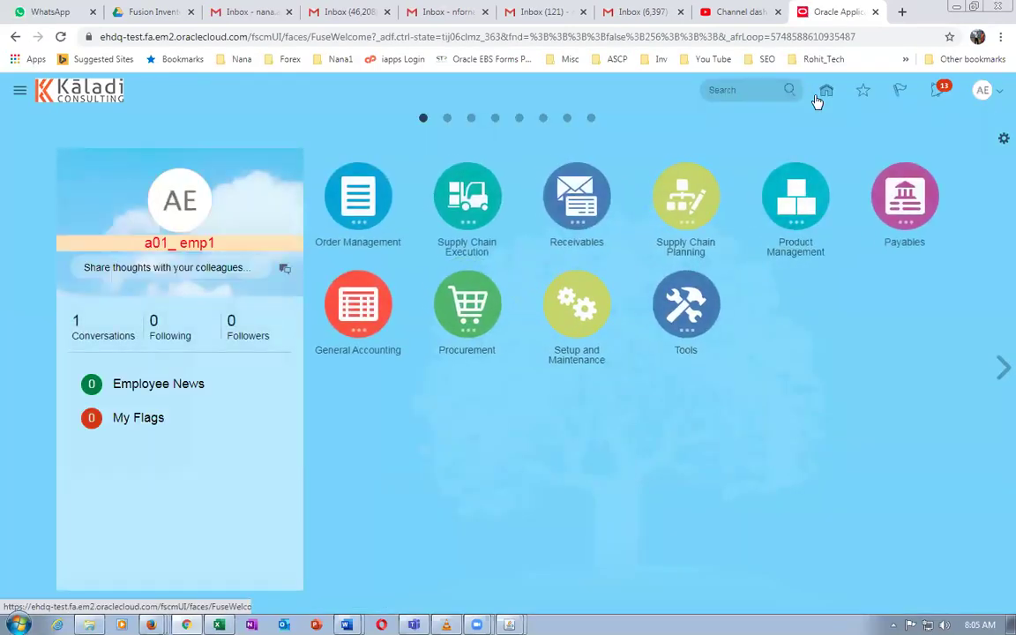
{"action": "left_click", "coordinate": [466, 197]}
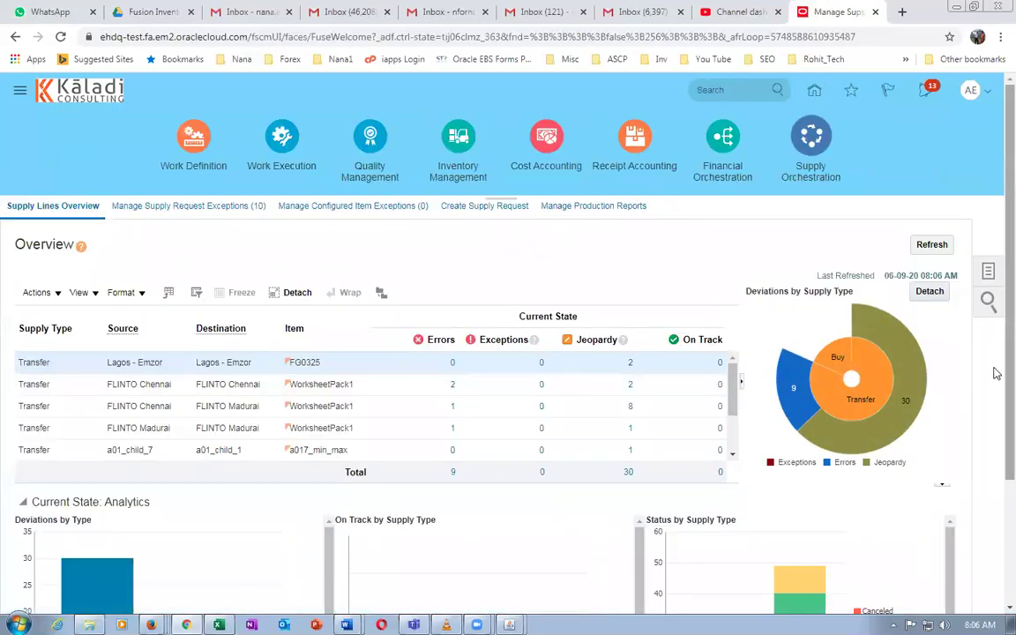
From the Supply Lines Overview tasks panel, open the Manage Supply Lines page.
{"action": "scroll", "coordinate": [994, 441], "scroll_direction": "down", "scroll_amount": 3}
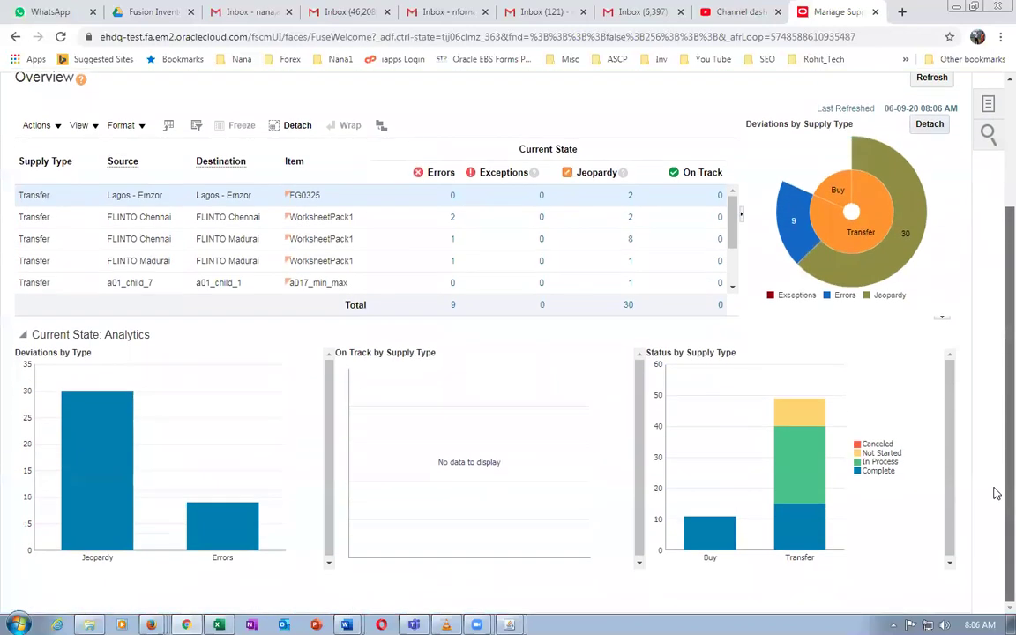
{"action": "scroll", "coordinate": [995, 441], "scroll_direction": "up", "scroll_amount": 3}
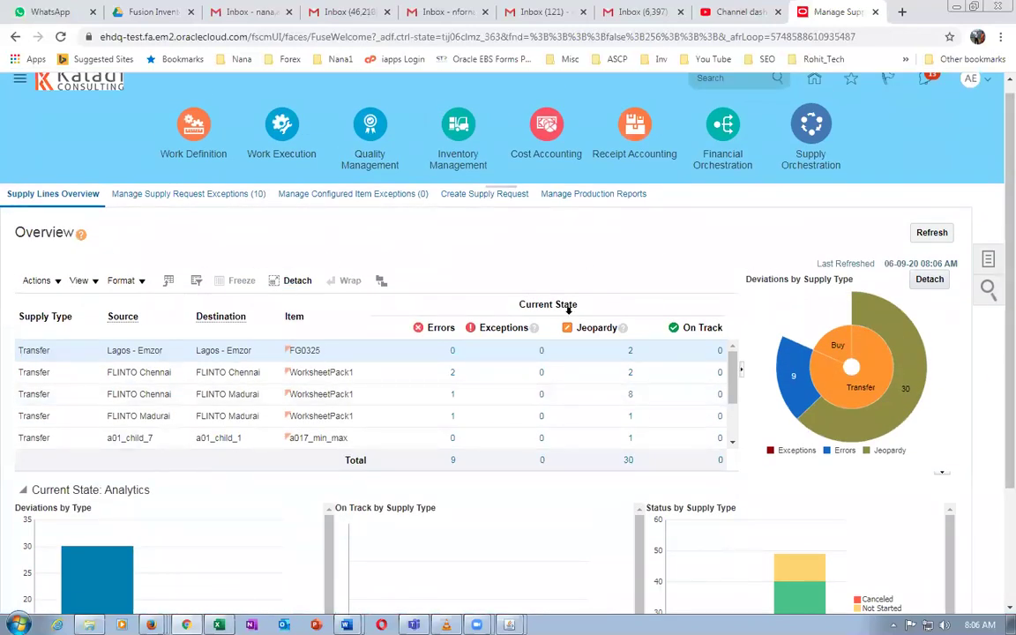
{"action": "left_click", "coordinate": [987, 260]}
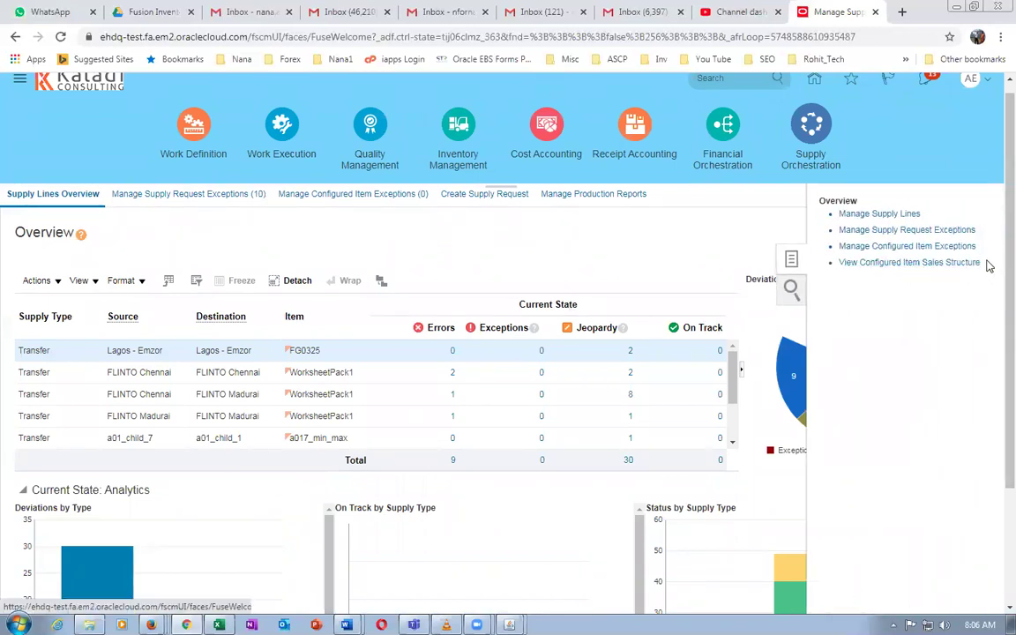
{"action": "left_click", "coordinate": [860, 214]}
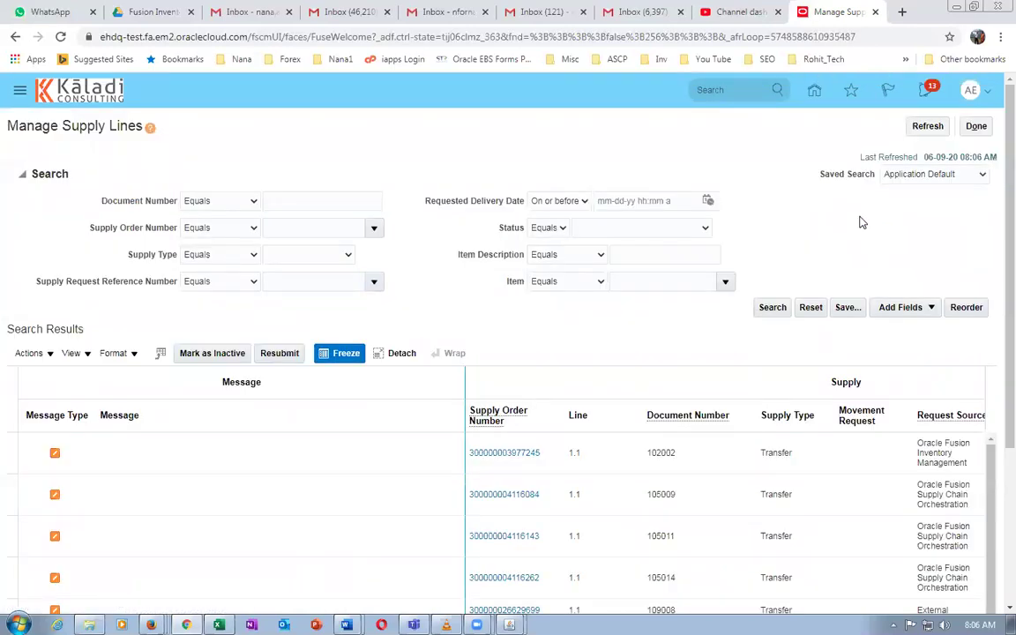
Paste into the supply request reference number field, then reset the supply lines search form.
{"action": "left_click", "coordinate": [297, 283]}
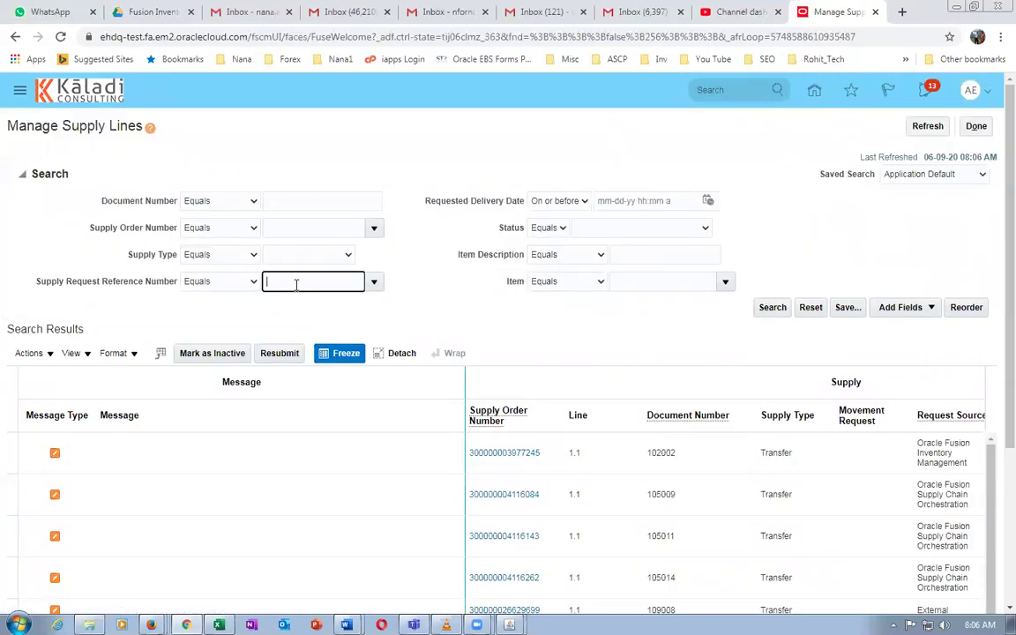
{"action": "key", "text": "ctrl+v"}
{"action": "key", "text": "Left"}
{"action": "key", "text": "Left"}
{"action": "key", "text": "Left"}
{"action": "key", "text": "Left"}
{"action": "key", "text": "Left"}
{"action": "key", "text": "Left"}
{"action": "key", "text": "Left"}
{"action": "key", "text": "Left"}
{"action": "key", "text": "Left"}
{"action": "key", "text": "Left"}
{"action": "key", "text": "Left"}
{"action": "key", "text": "Left"}
{"action": "key", "text": "Left"}
{"action": "key", "text": "Left"}
{"action": "key", "text": "Left"}
{"action": "key", "text": "Left"}
{"action": "key", "text": "Left"}
{"action": "key", "text": "Left"}
{"action": "key", "text": "Left"}
{"action": "key", "text": "Left"}
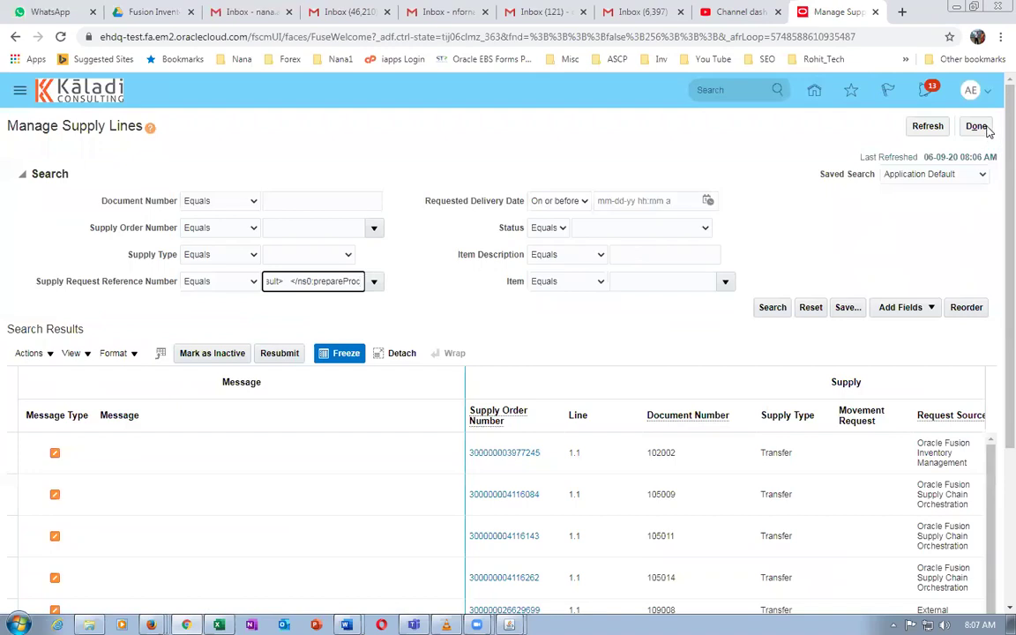
{"action": "left_click", "coordinate": [810, 307]}
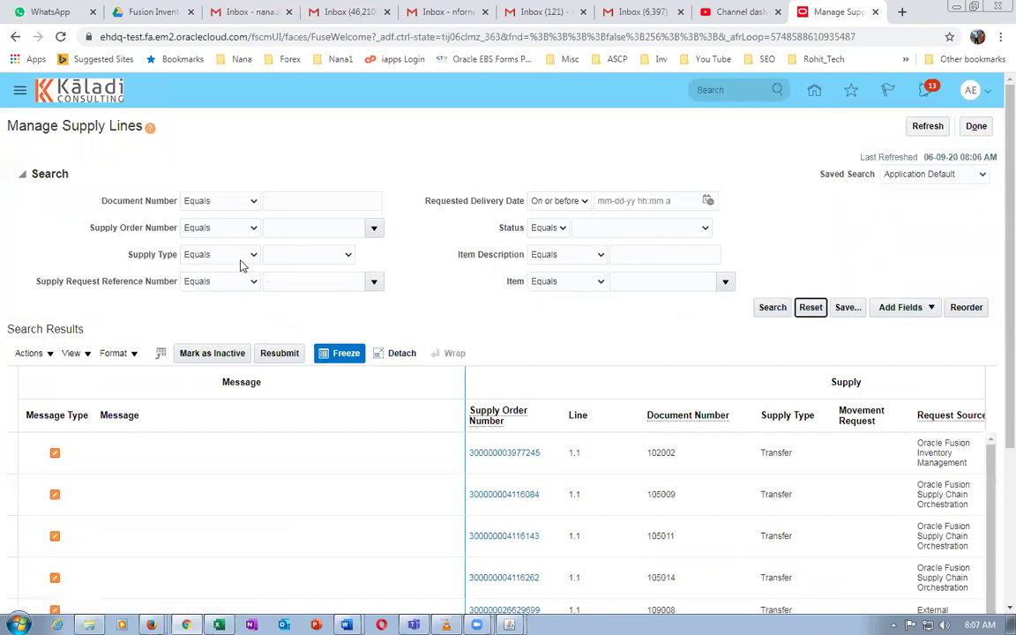
{"action": "left_click", "coordinate": [300, 280]}
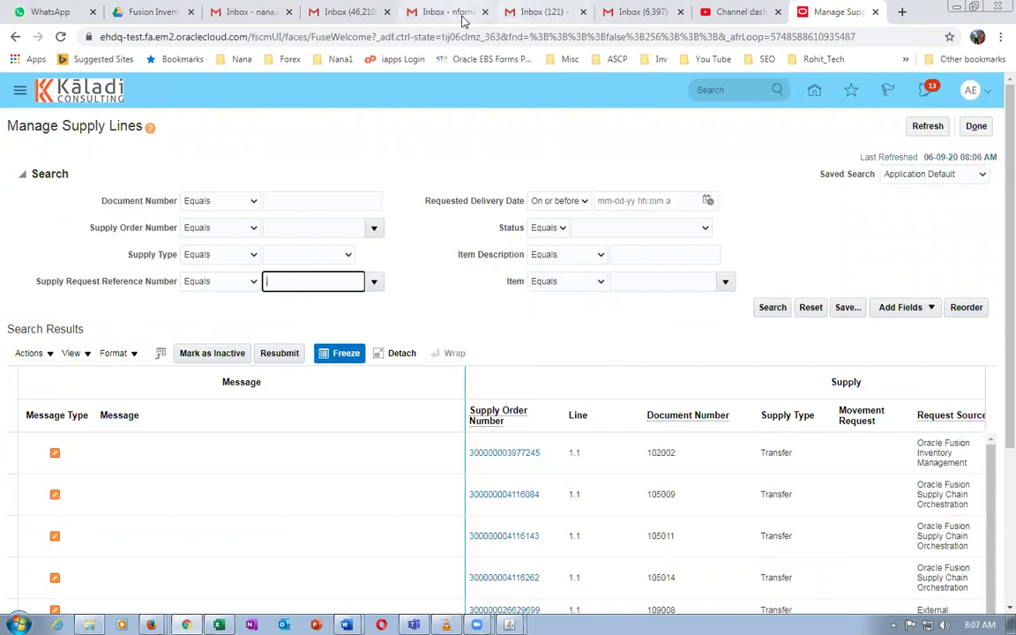
Duplicate the Manage Supply Lines tab and open Tools > Scheduled Processes in the copy.
{"action": "left_click", "coordinate": [732, 13]}
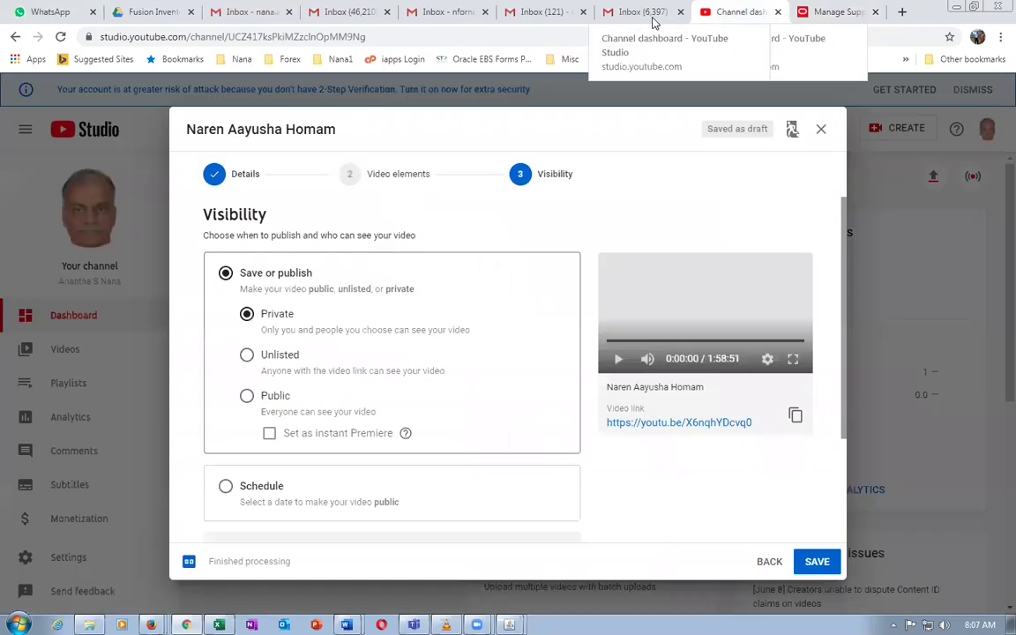
{"action": "left_click", "coordinate": [821, 129]}
{"action": "left_click", "coordinate": [822, 15]}
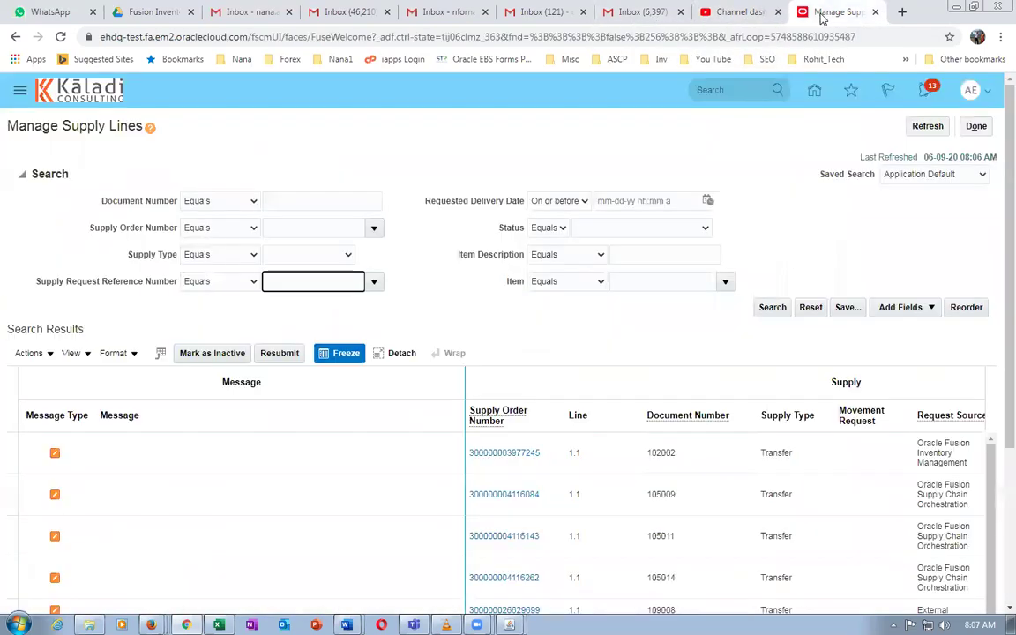
{"action": "right_click", "coordinate": [819, 17]}
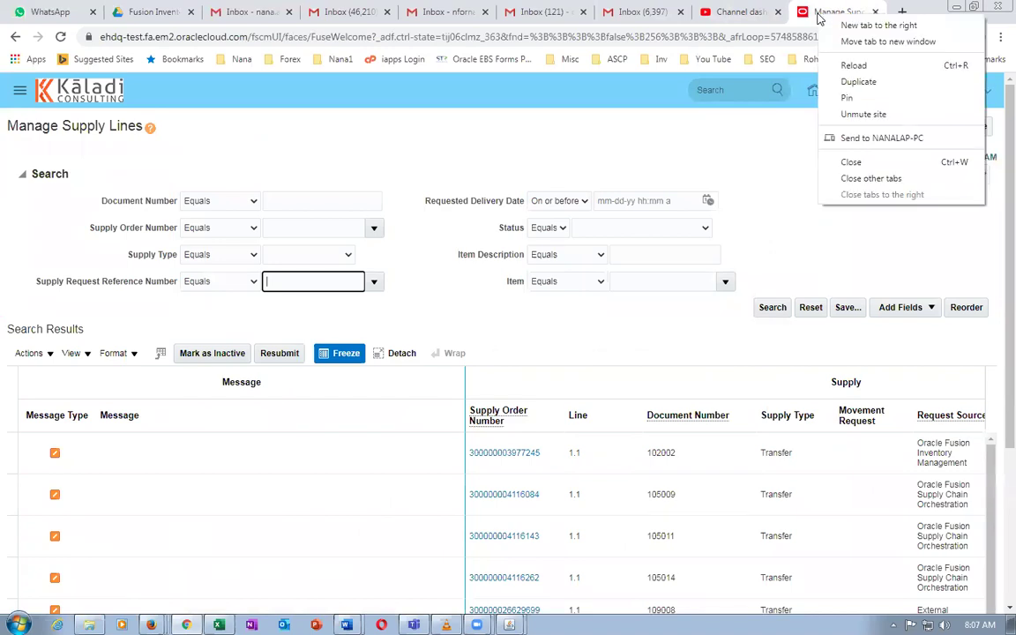
{"action": "left_click", "coordinate": [845, 81]}
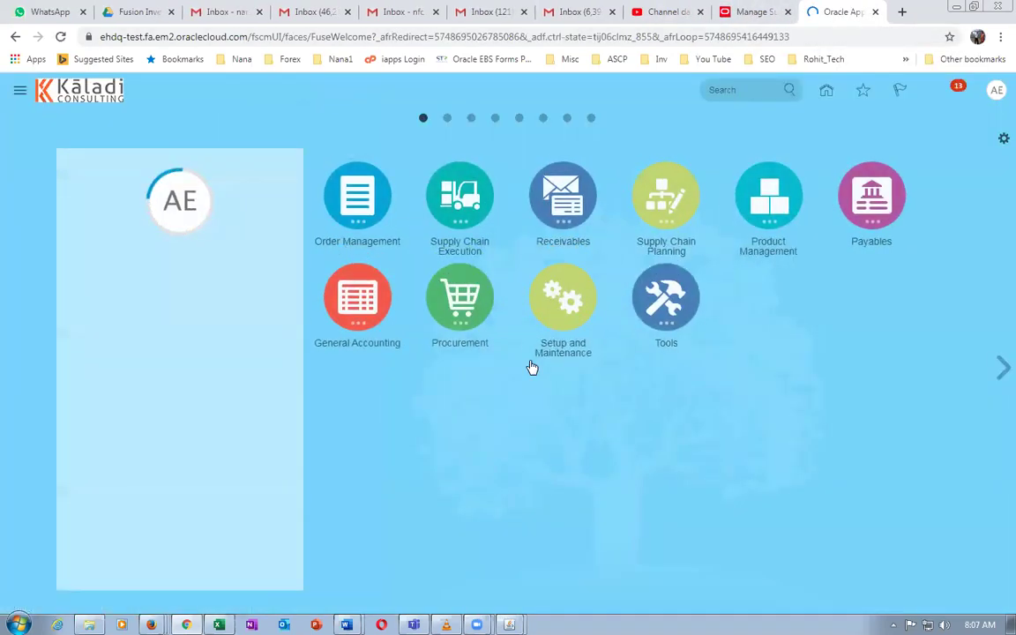
{"action": "left_click", "coordinate": [693, 328]}
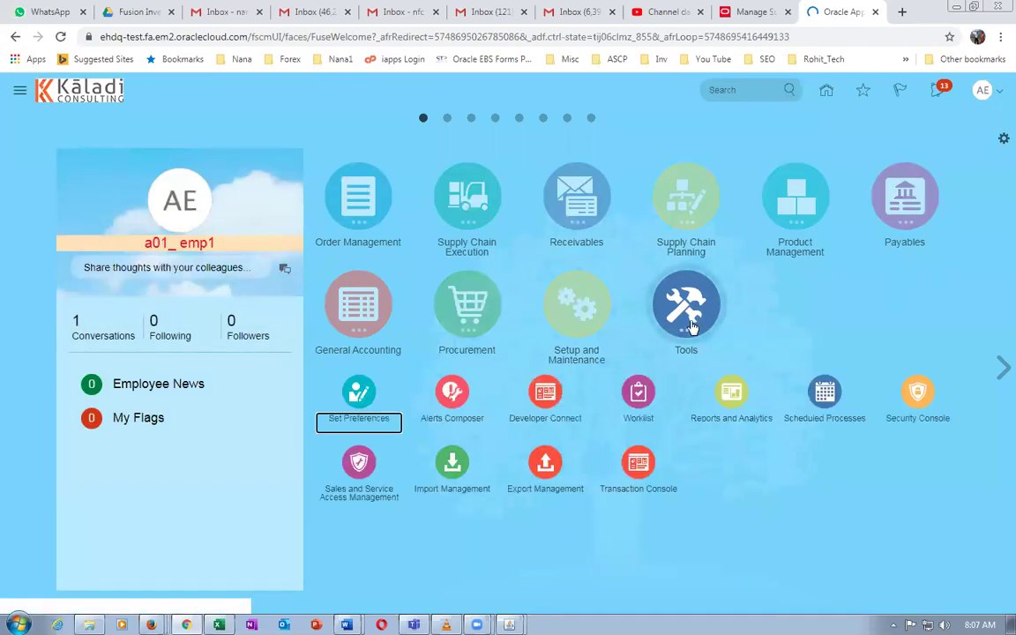
{"action": "left_click", "coordinate": [825, 394]}
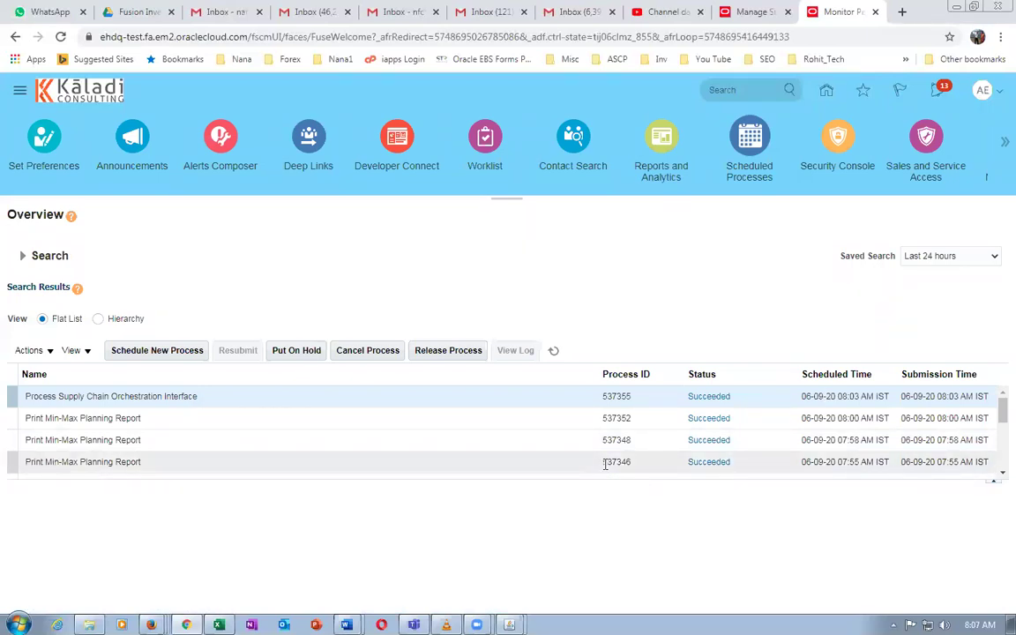
Search supply lines by reference number MINMAX537346, checking the process ID in the other tab.
{"action": "left_click", "coordinate": [751, 11]}
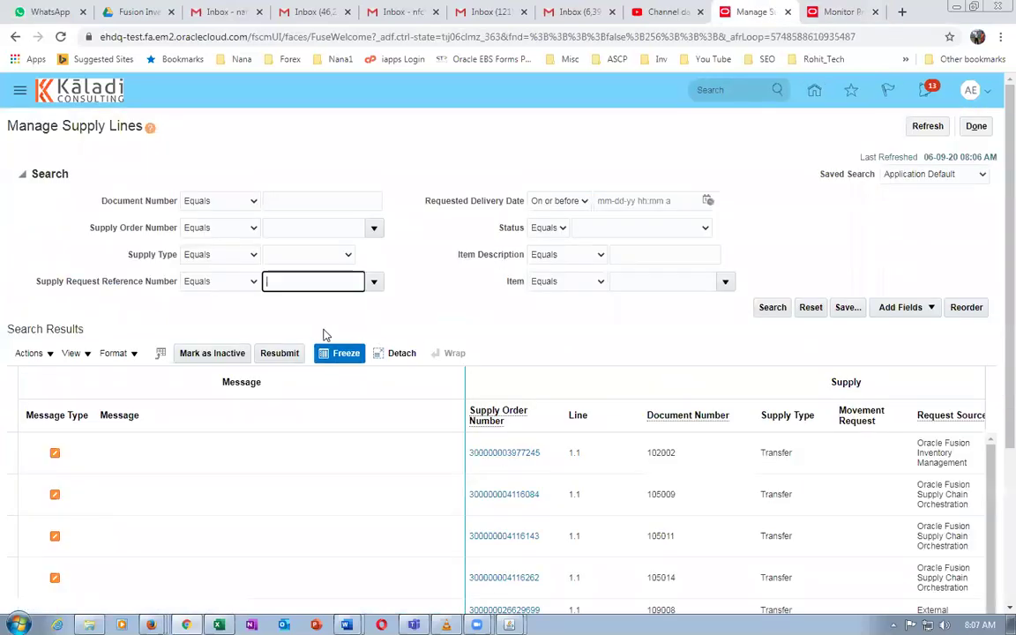
{"action": "type", "text": "MINMAX537"}
{"action": "left_click", "coordinate": [838, 12]}
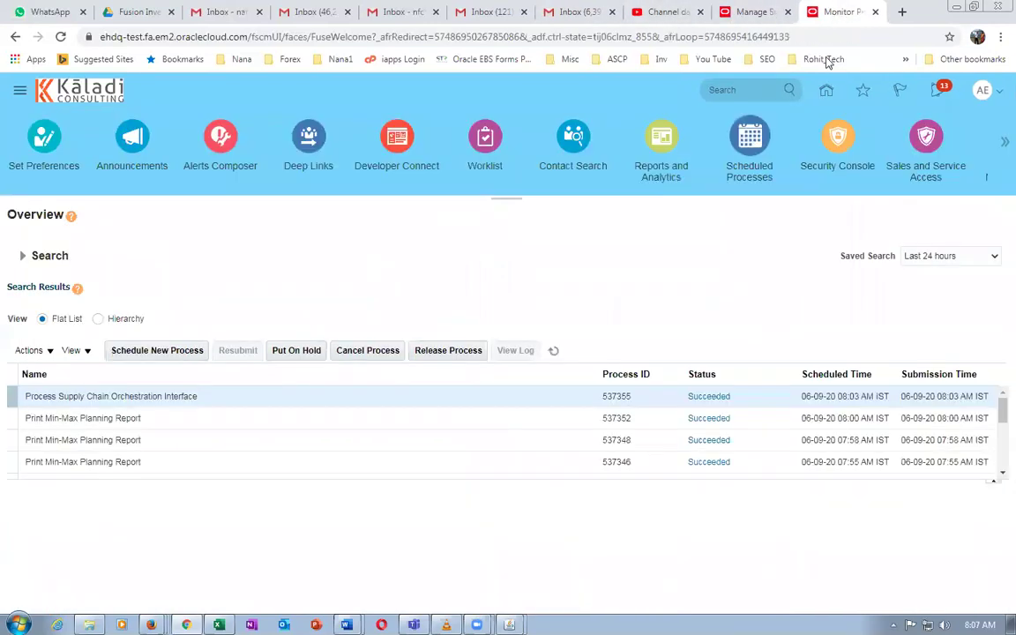
{"action": "left_click", "coordinate": [755, 12]}
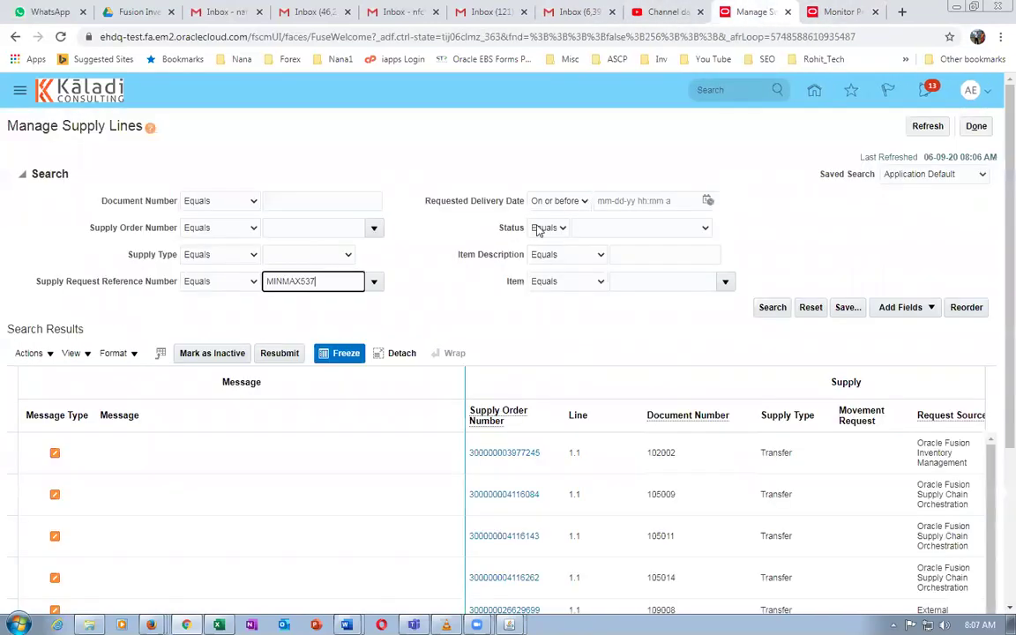
{"action": "type", "text": "346"}
{"action": "key", "text": "Tab"}
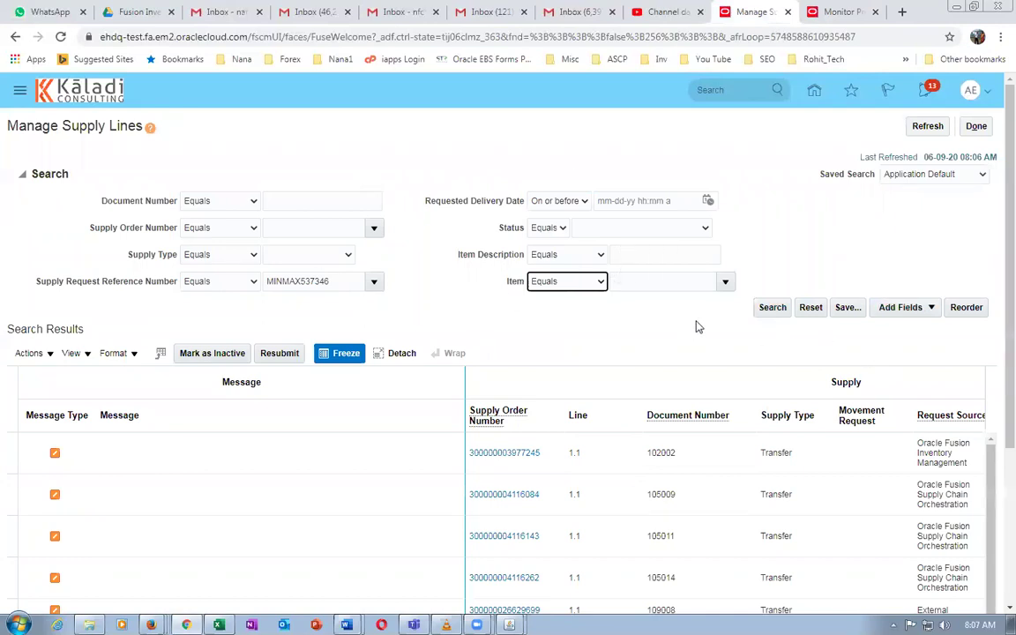
{"action": "left_click", "coordinate": [776, 308]}
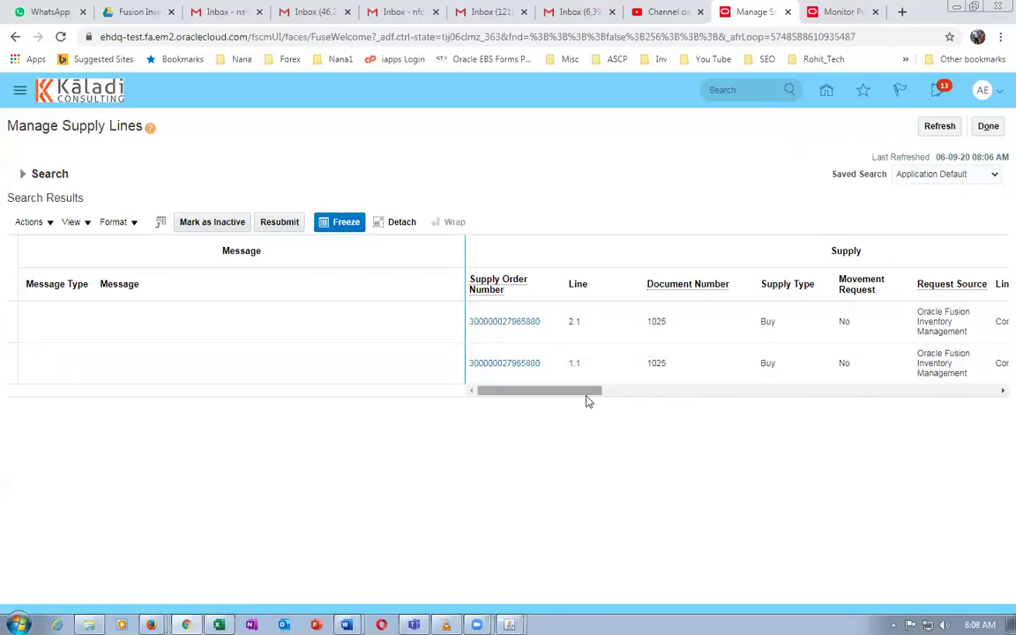
{"action": "left_click_drag", "start_coordinate": [587, 397], "coordinate": [631, 394]}
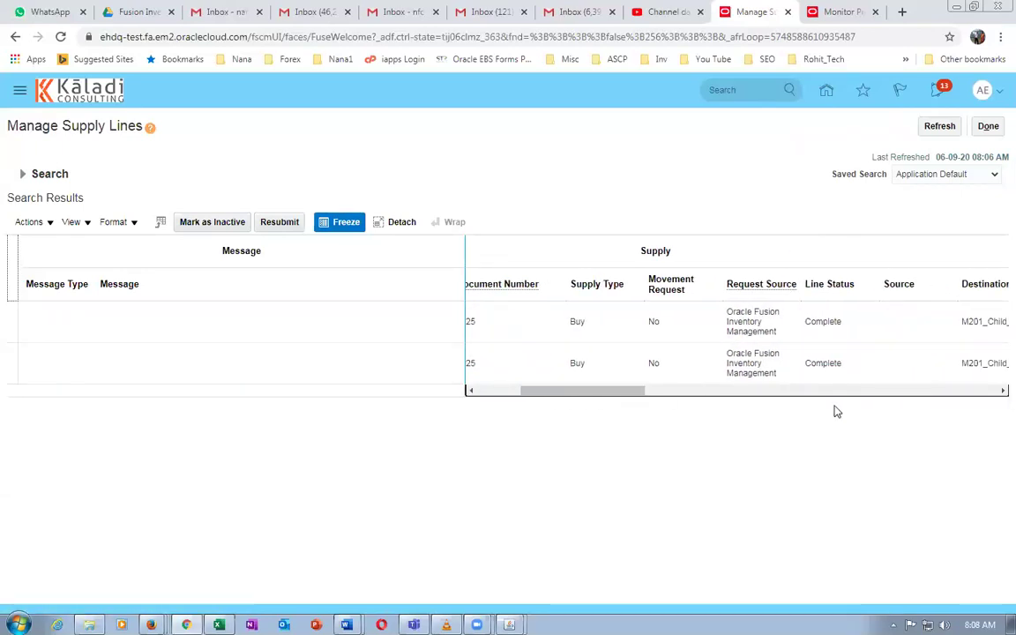
{"action": "left_click_drag", "start_coordinate": [631, 397], "coordinate": [527, 401]}
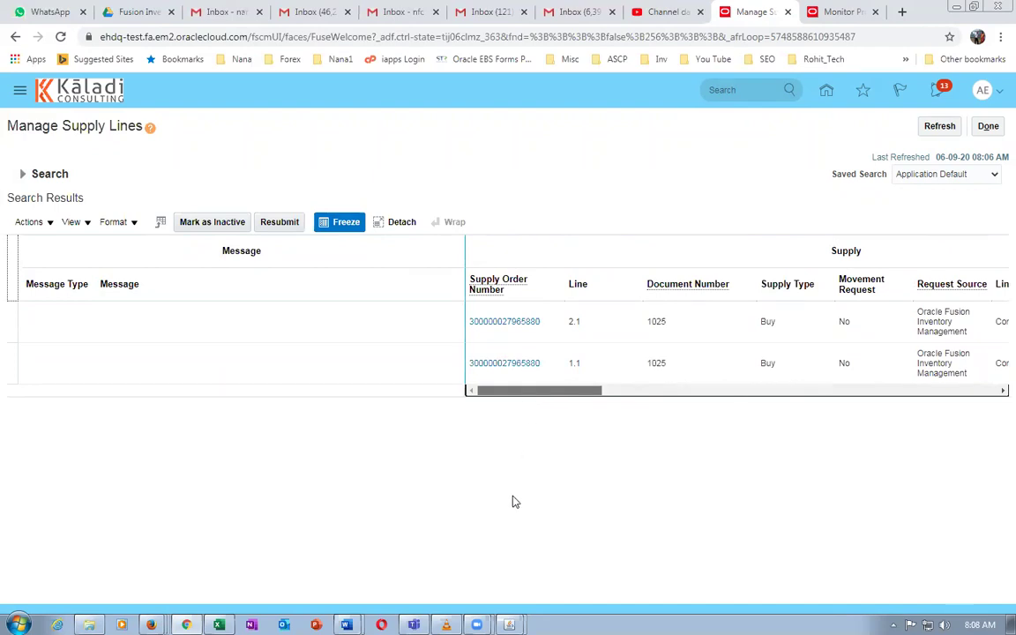
{"action": "left_click", "coordinate": [524, 322]}
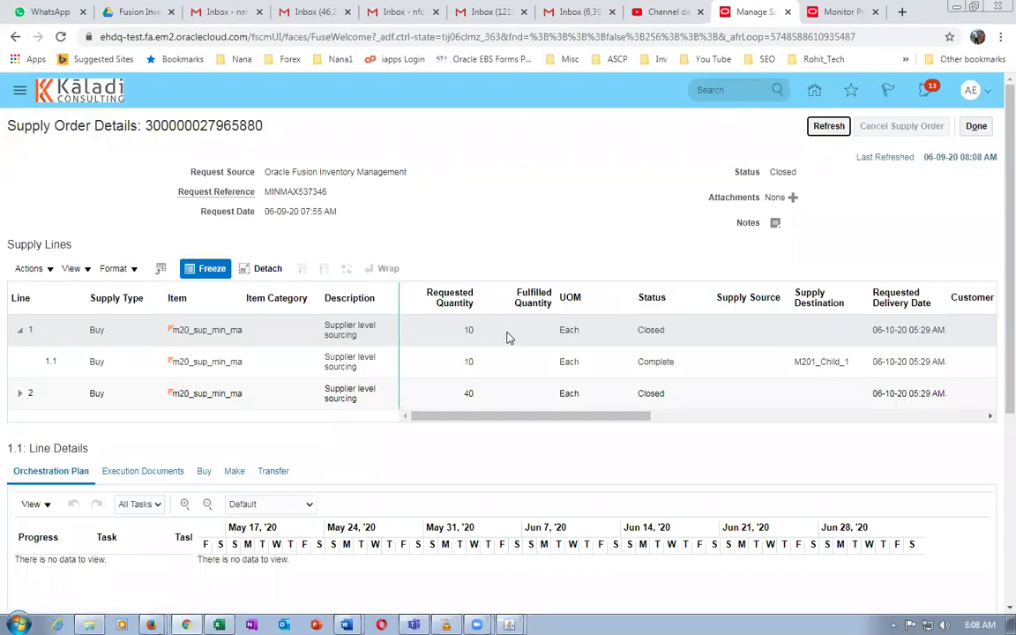
Expand line 2 and check line 2.1's Transfer, Make and Buy documents, finding requisition 1025 (40, Created).
{"action": "left_click", "coordinate": [592, 331]}
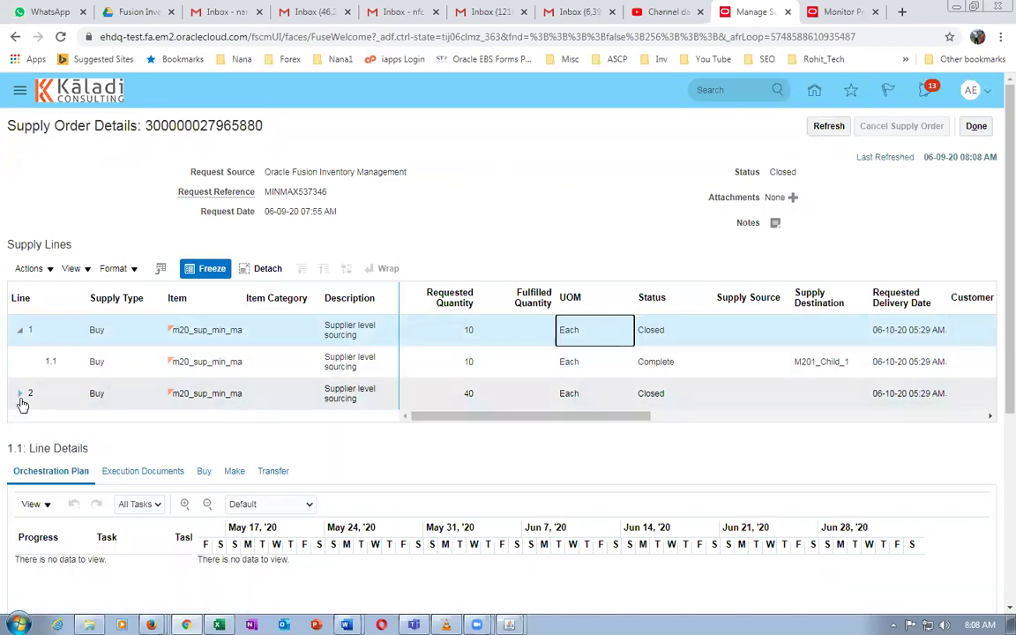
{"action": "left_click", "coordinate": [19, 394]}
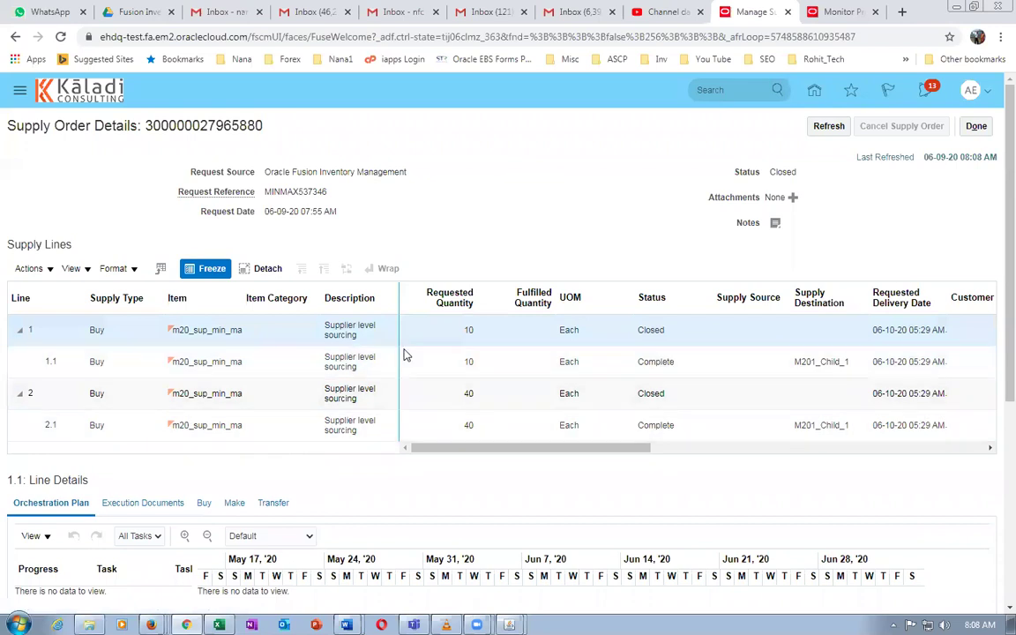
{"action": "left_click", "coordinate": [256, 425]}
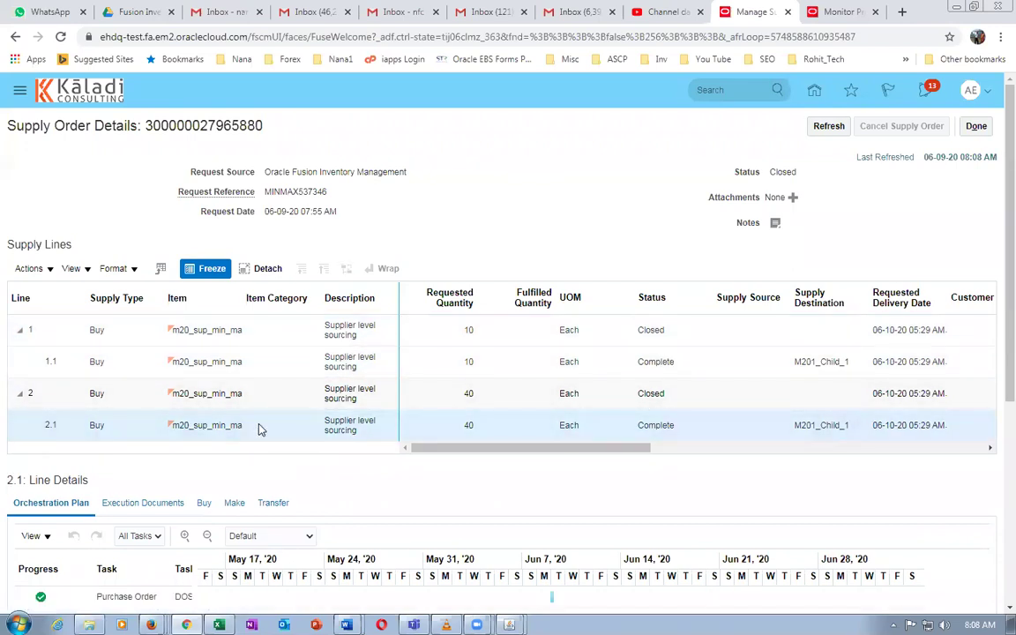
{"action": "scroll", "coordinate": [262, 428], "scroll_direction": "down", "scroll_amount": 2}
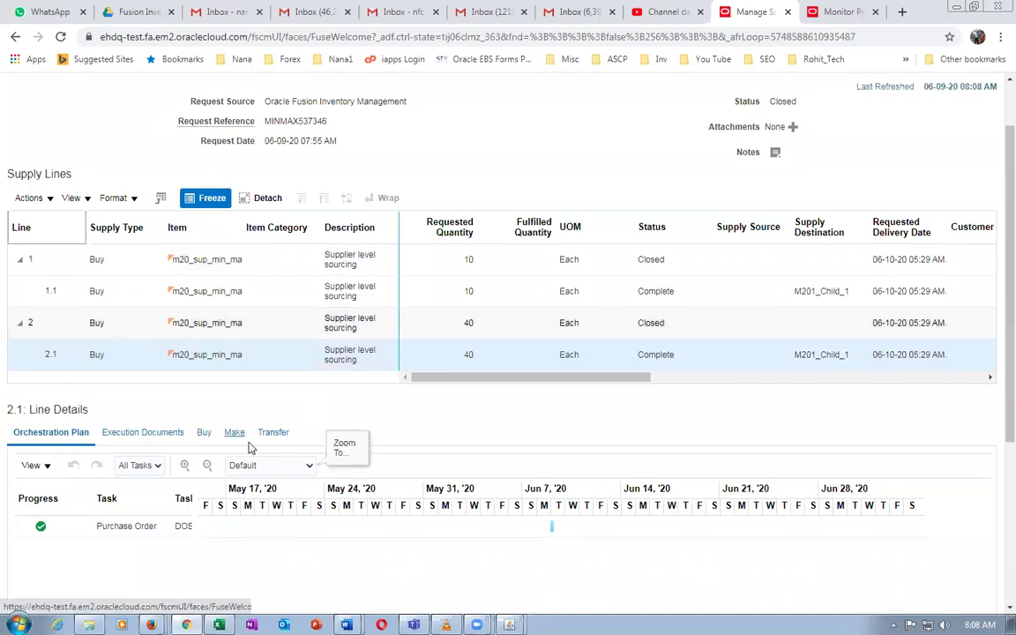
{"action": "left_click", "coordinate": [282, 437]}
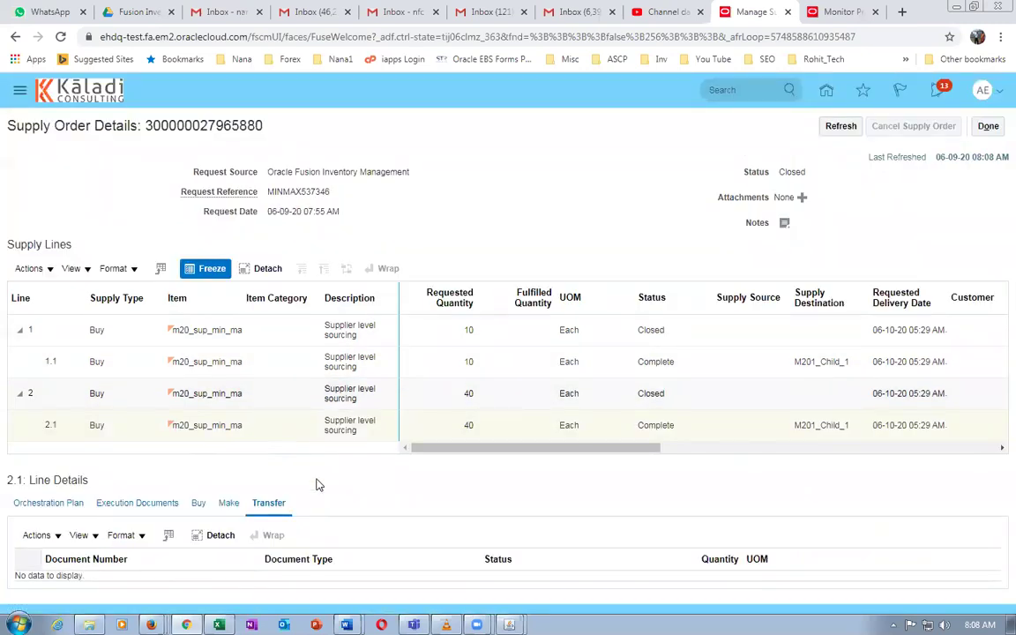
{"action": "left_click", "coordinate": [231, 504]}
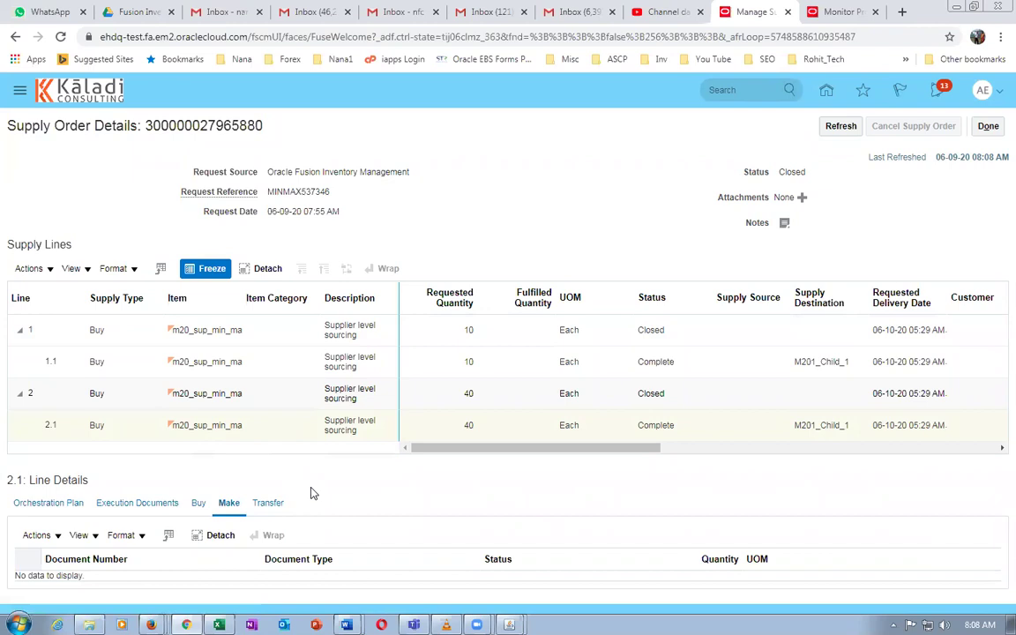
{"action": "left_click", "coordinate": [200, 503]}
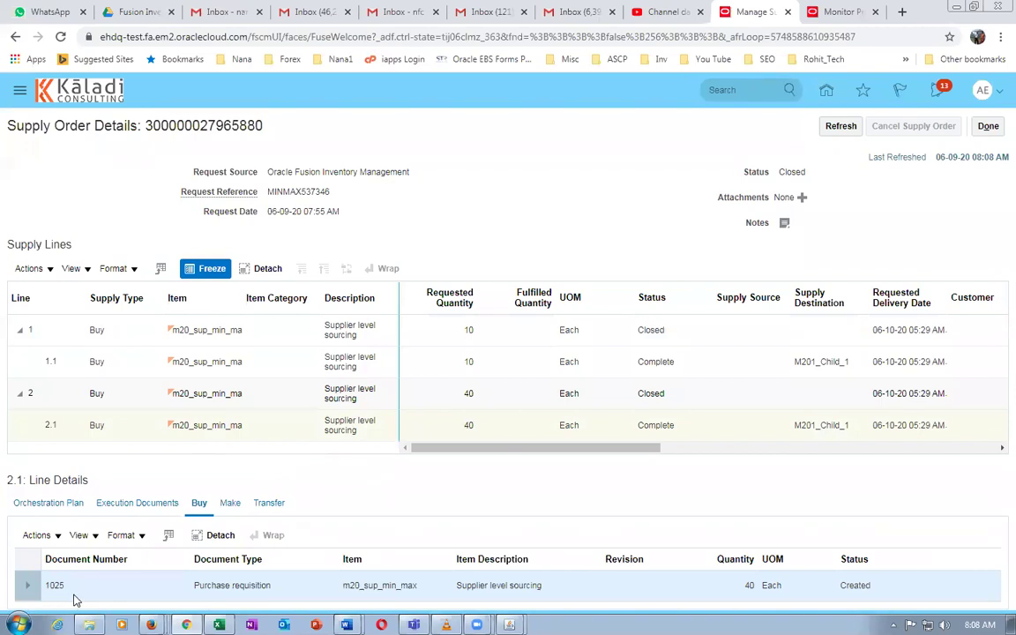
{"action": "left_click", "coordinate": [838, 12]}
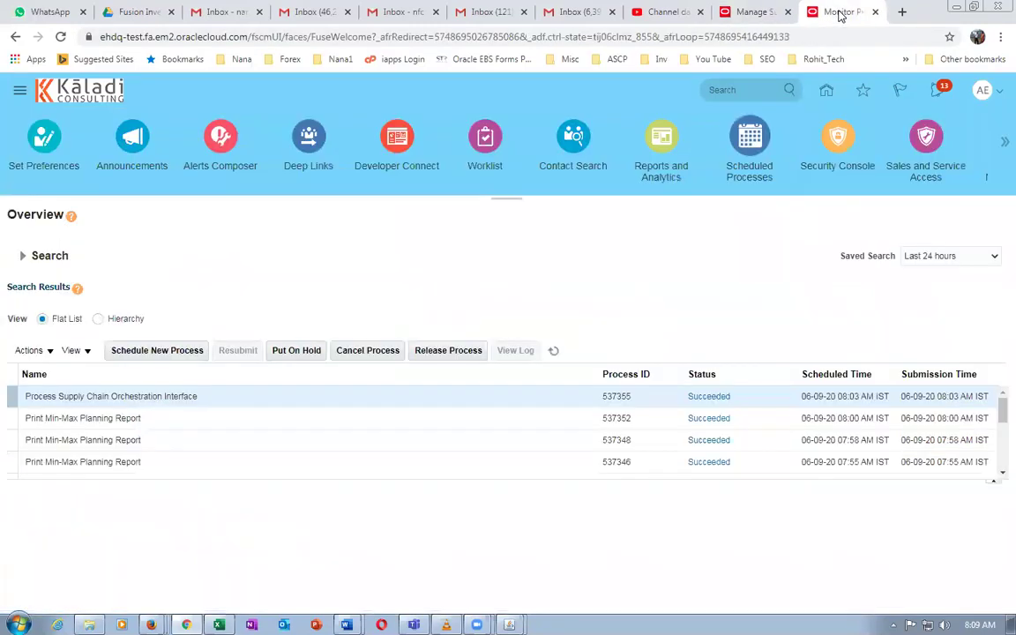
Duplicate the browser tab and open Procurement > Purchase Requisitions.
{"action": "right_click", "coordinate": [841, 16]}
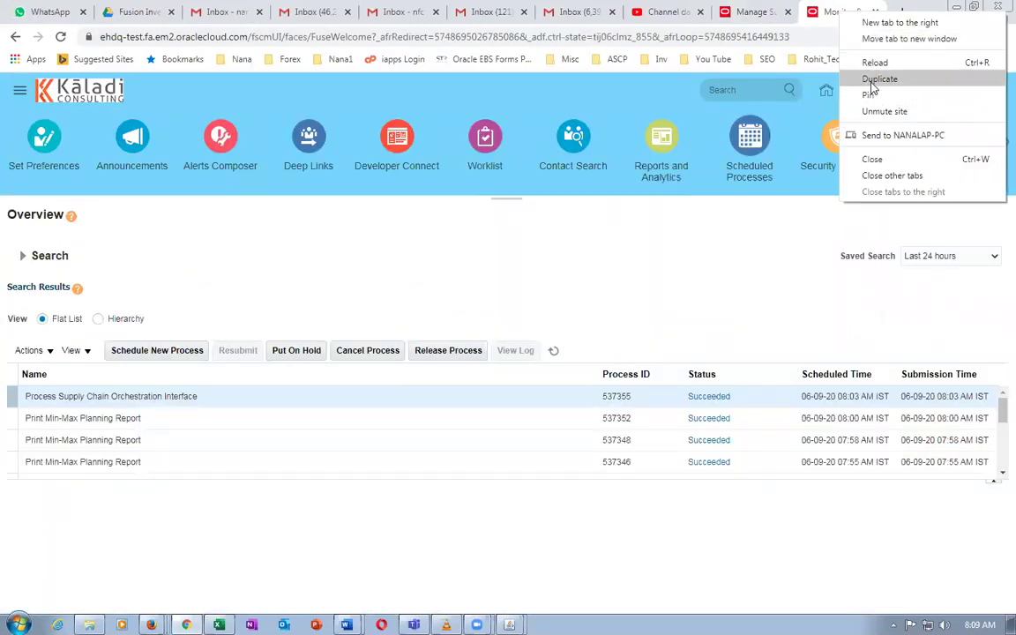
{"action": "left_click", "coordinate": [875, 78]}
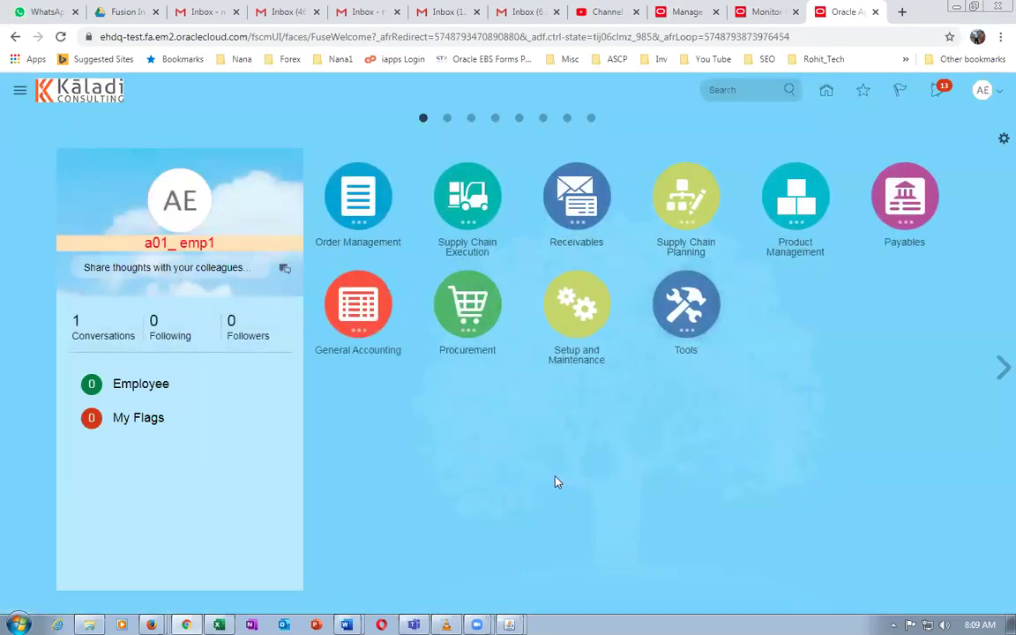
{"action": "left_click", "coordinate": [454, 291]}
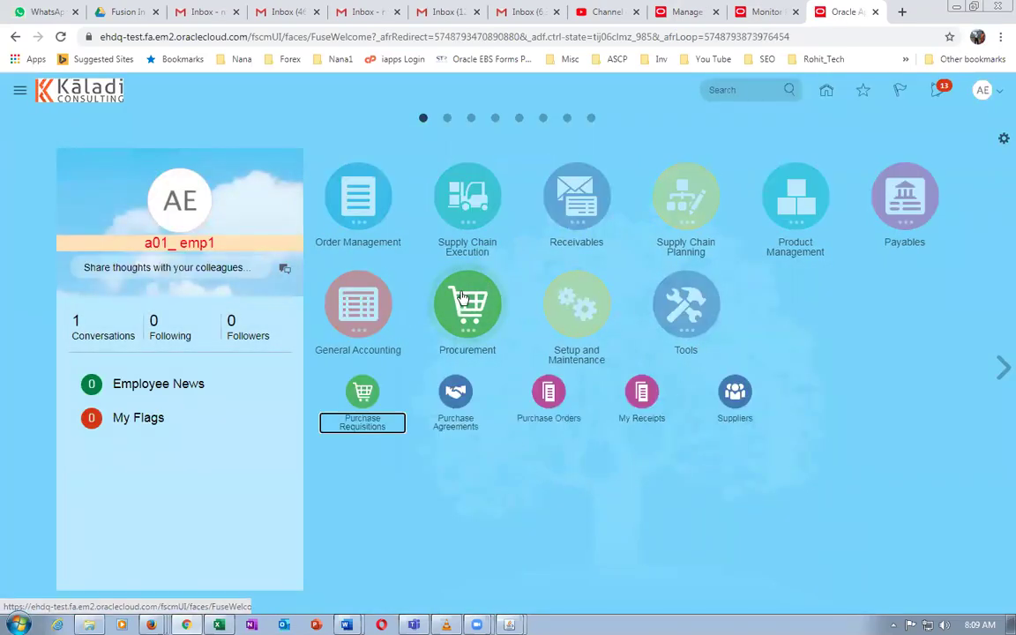
{"action": "left_click", "coordinate": [371, 399]}
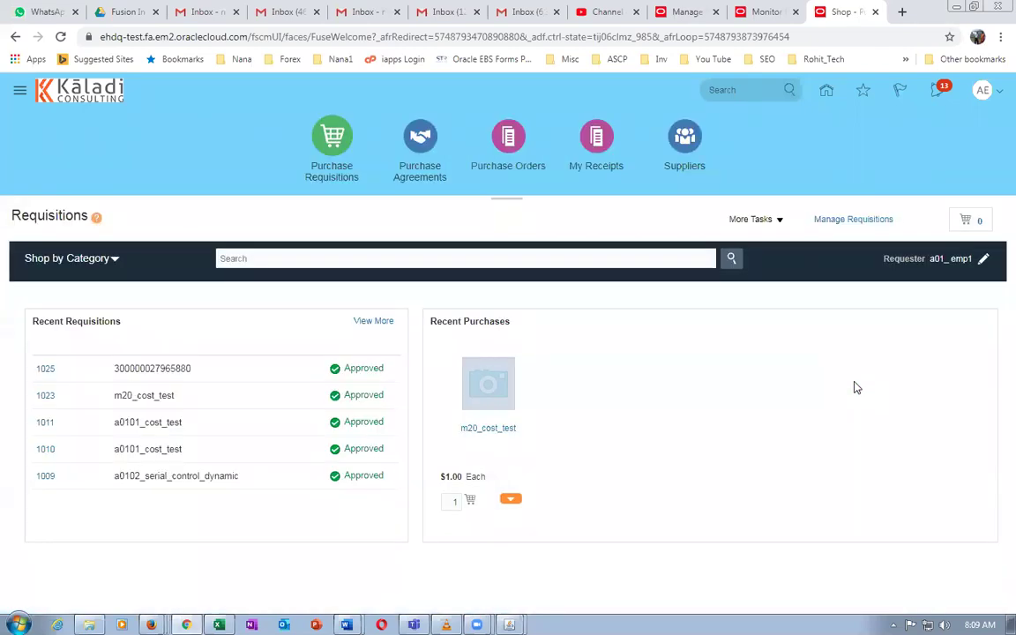
Confirm requisition 1025 shows Approved, then duplicate the requisitions page.
{"action": "double_click", "coordinate": [353, 370]}
{"action": "right_click", "coordinate": [844, 13]}
{"action": "left_click", "coordinate": [862, 81]}
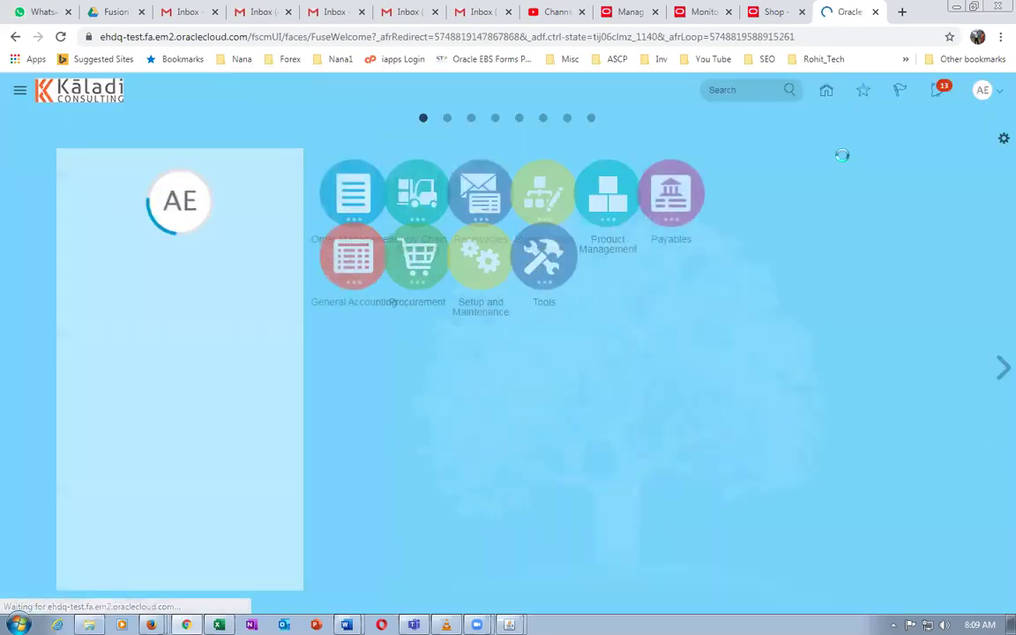
Go to Setup and Maintenance and bring up the setup task search.
{"action": "left_click", "coordinate": [981, 94]}
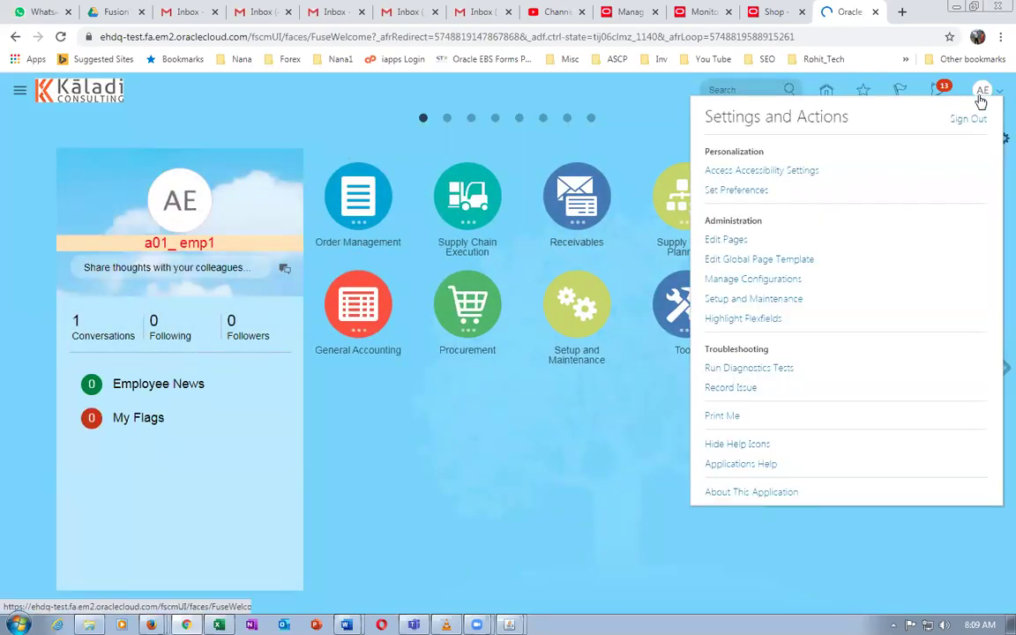
{"action": "left_click", "coordinate": [759, 301]}
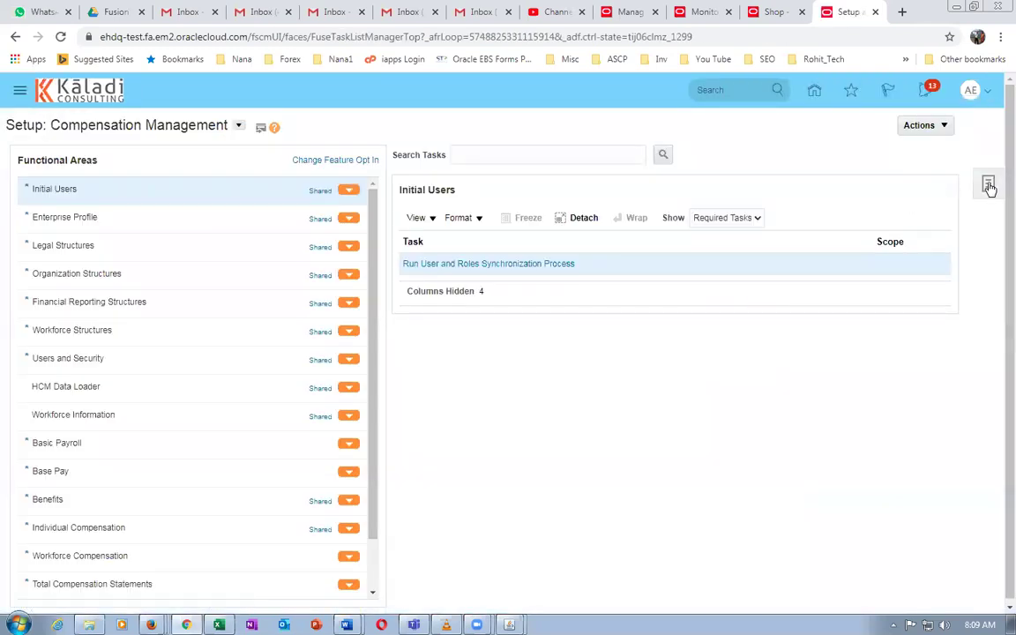
{"action": "left_click", "coordinate": [989, 187]}
{"action": "left_click", "coordinate": [882, 231]}
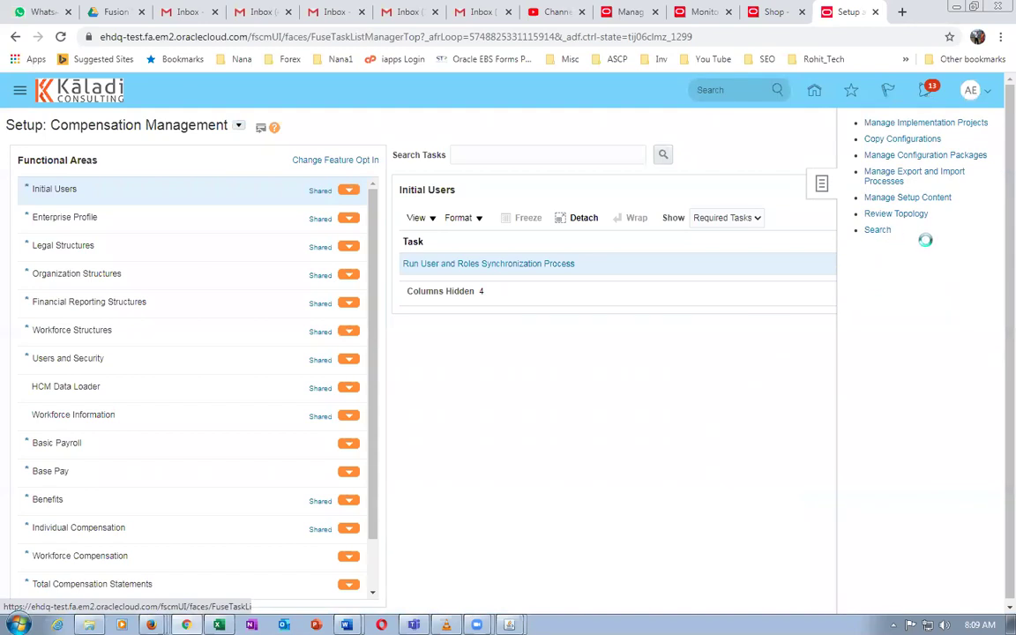
Search tasks for man%pur%profile% and review Manage Purchasing Profile Options.
{"action": "left_click", "coordinate": [330, 158]}
{"action": "type", "text": "man%pur%profile"}
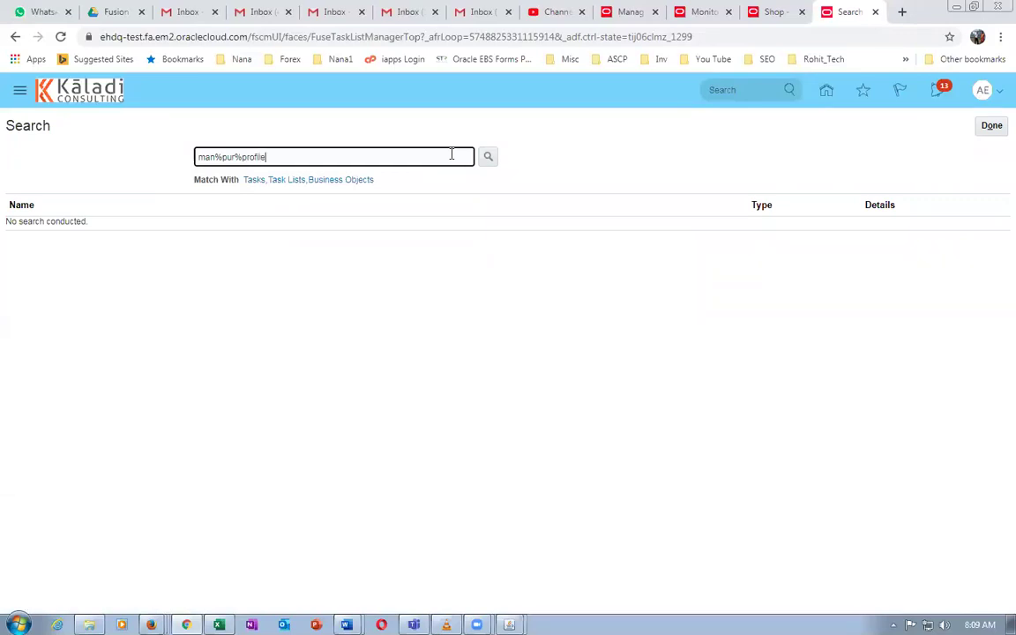
{"action": "type", "text": "%"}
{"action": "key", "text": "Return"}
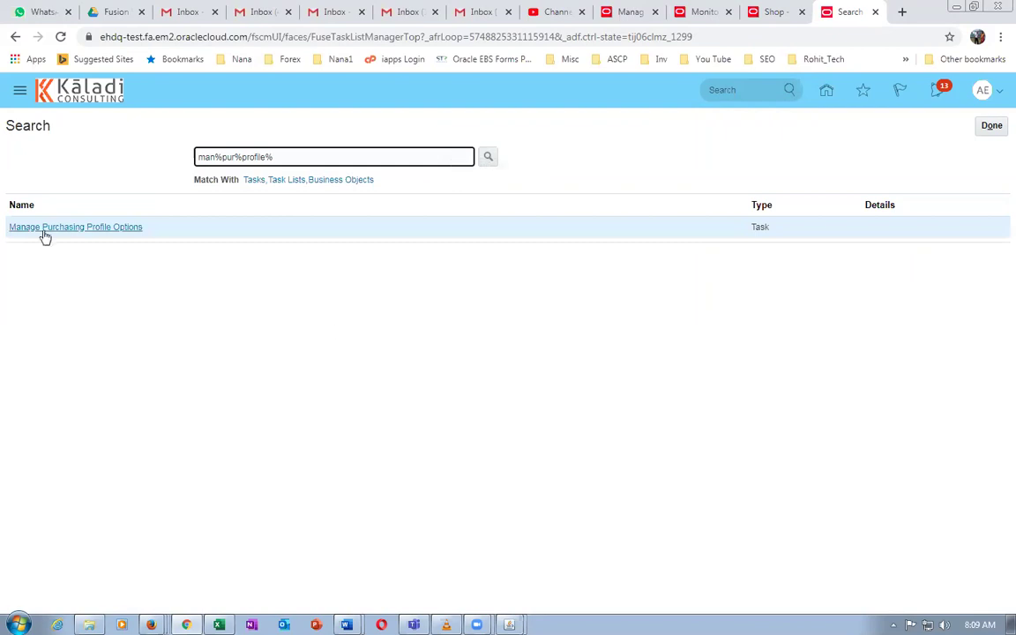
{"action": "left_click", "coordinate": [49, 229]}
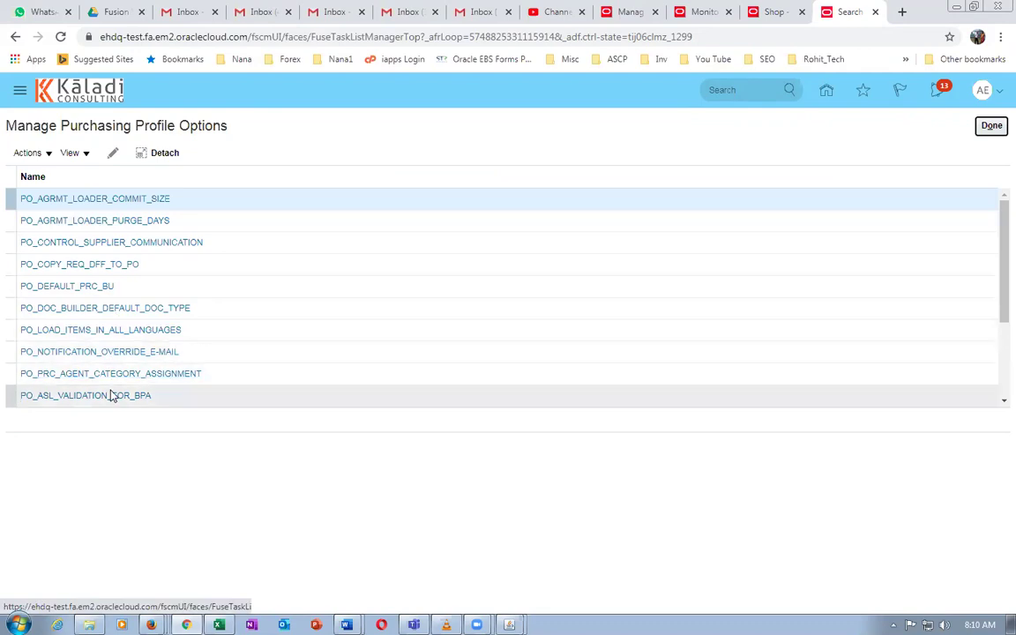
{"action": "left_click", "coordinate": [990, 127]}
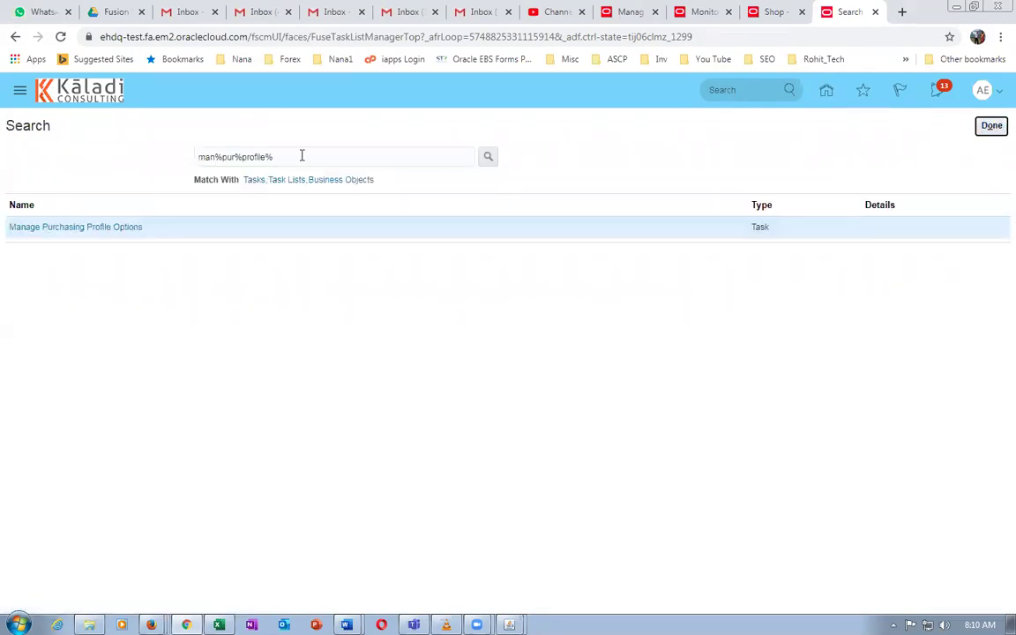
Search man%inv%profile% and list all options in Manage Inventory Profile Options.
{"action": "type", "text": "man%inv%"}
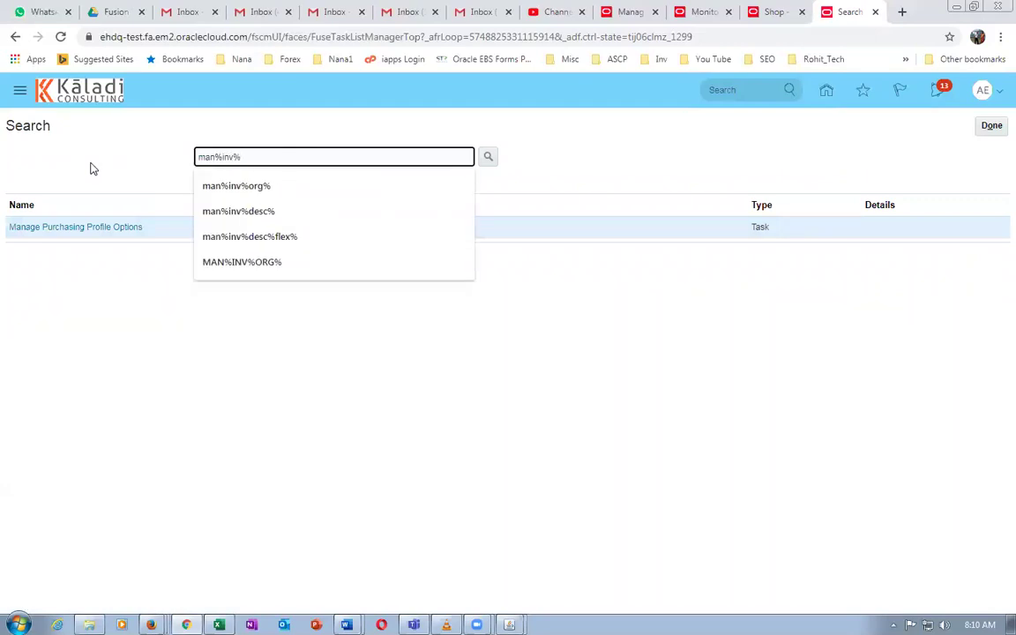
{"action": "type", "text": "pro"}
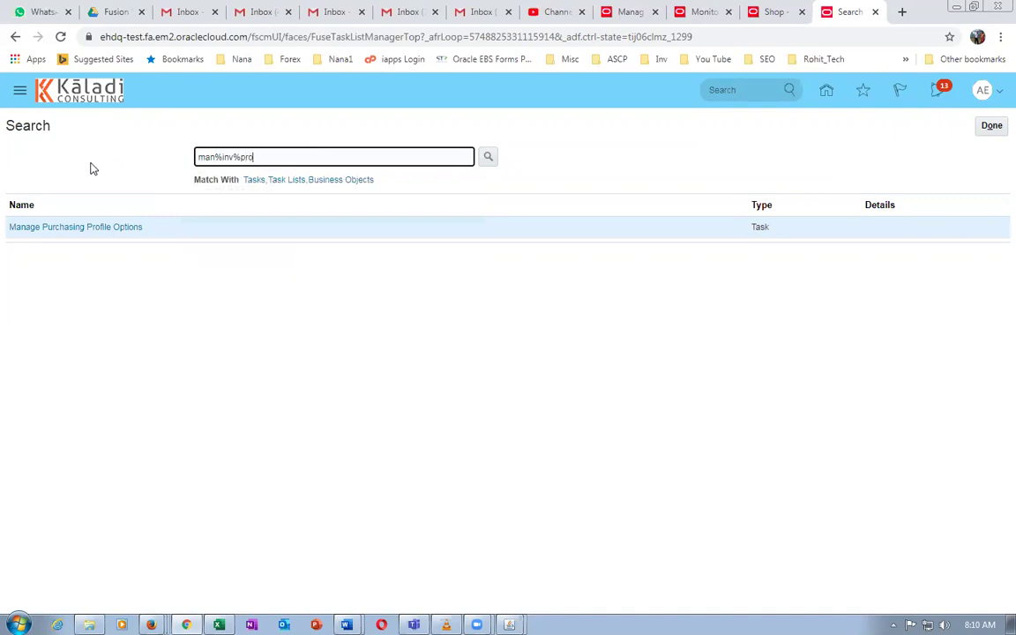
{"action": "type", "text": "file%"}
{"action": "key", "text": "Return"}
{"action": "left_click", "coordinate": [68, 228]}
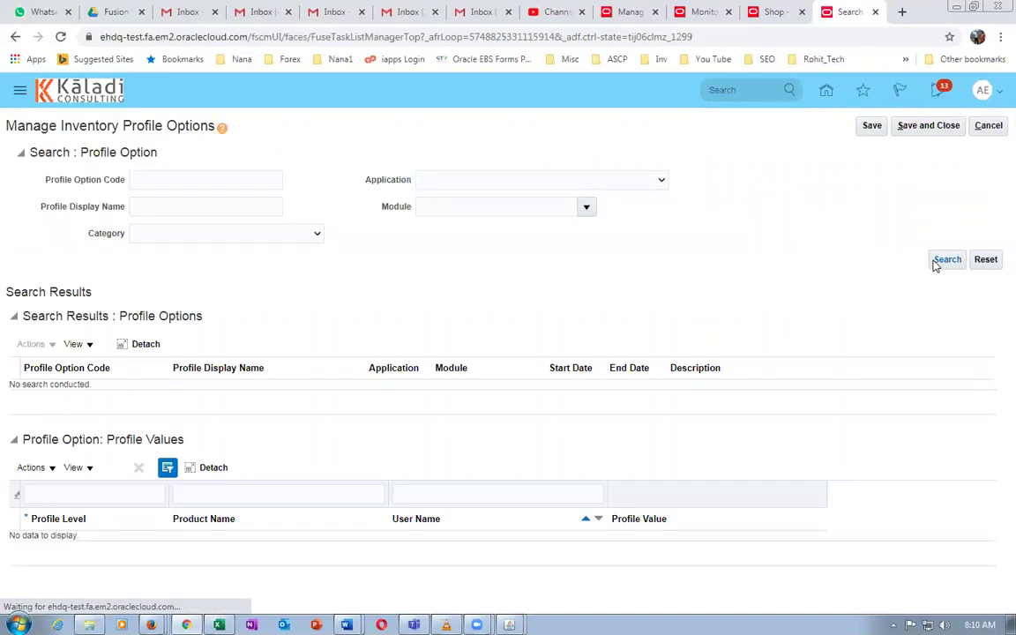
{"action": "left_click", "coordinate": [931, 261]}
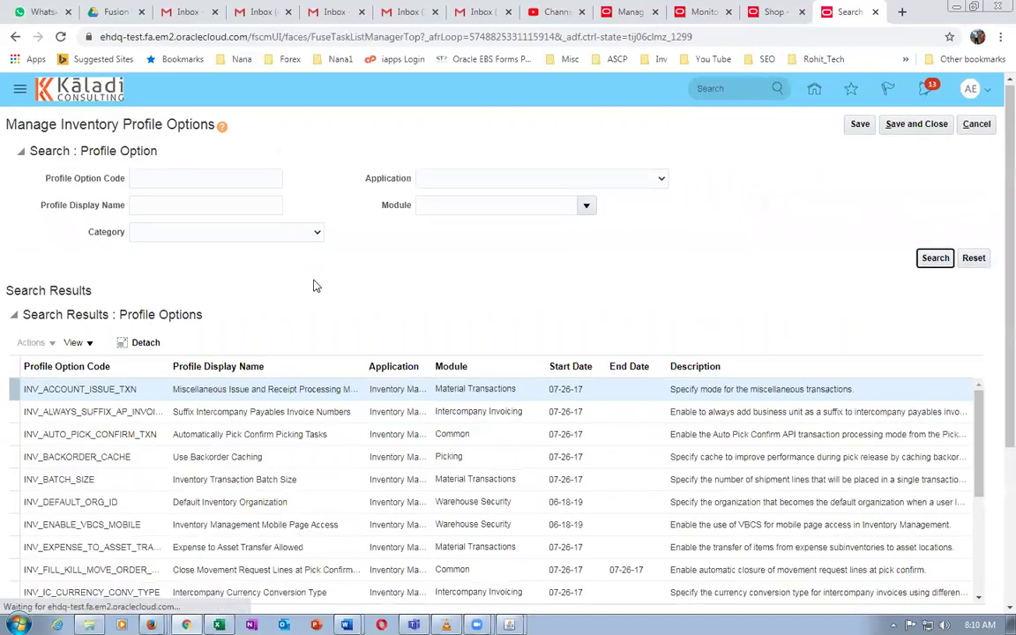
{"action": "scroll", "coordinate": [150, 329], "scroll_direction": "down", "scroll_amount": 3}
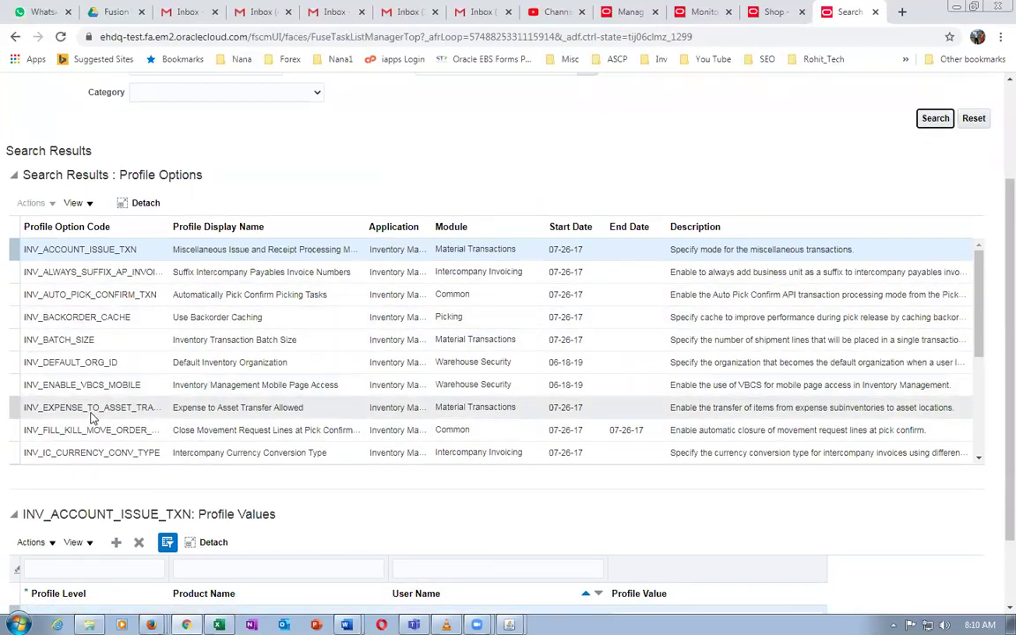
{"action": "scroll", "coordinate": [88, 446], "scroll_direction": "down", "scroll_amount": 2}
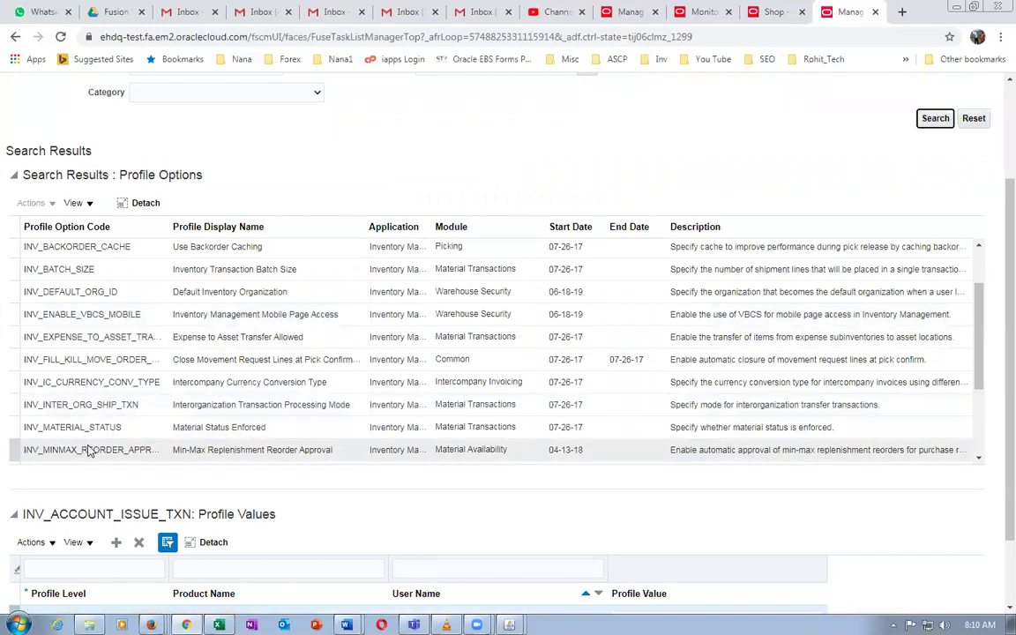
Check INV_MINMAX_REORDER_APPROVED's Site profile value, leaving it at Preapproved.
{"action": "left_click", "coordinate": [104, 361]}
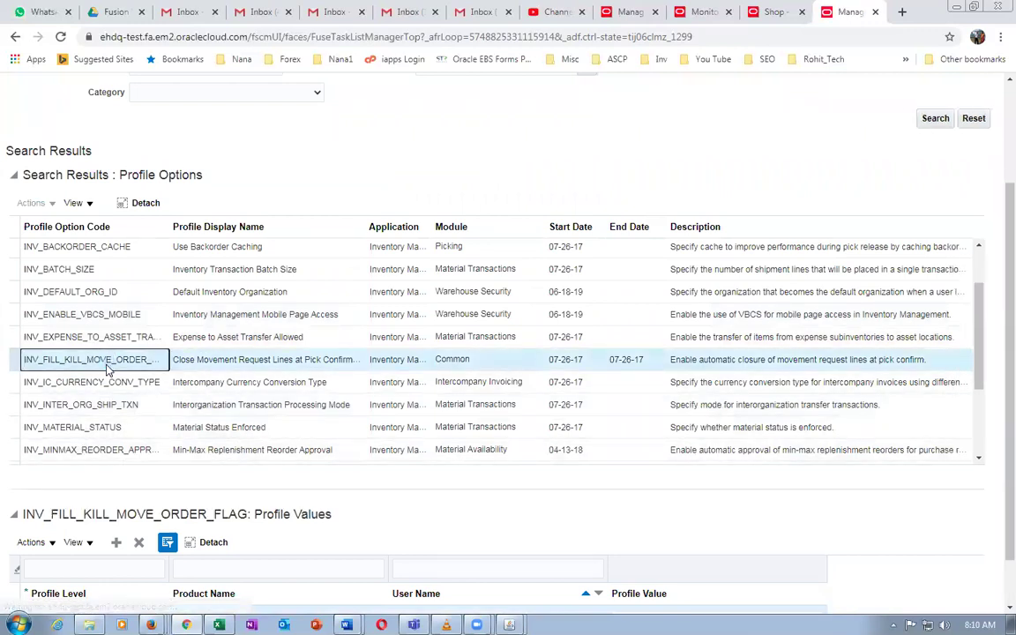
{"action": "left_click", "coordinate": [104, 451]}
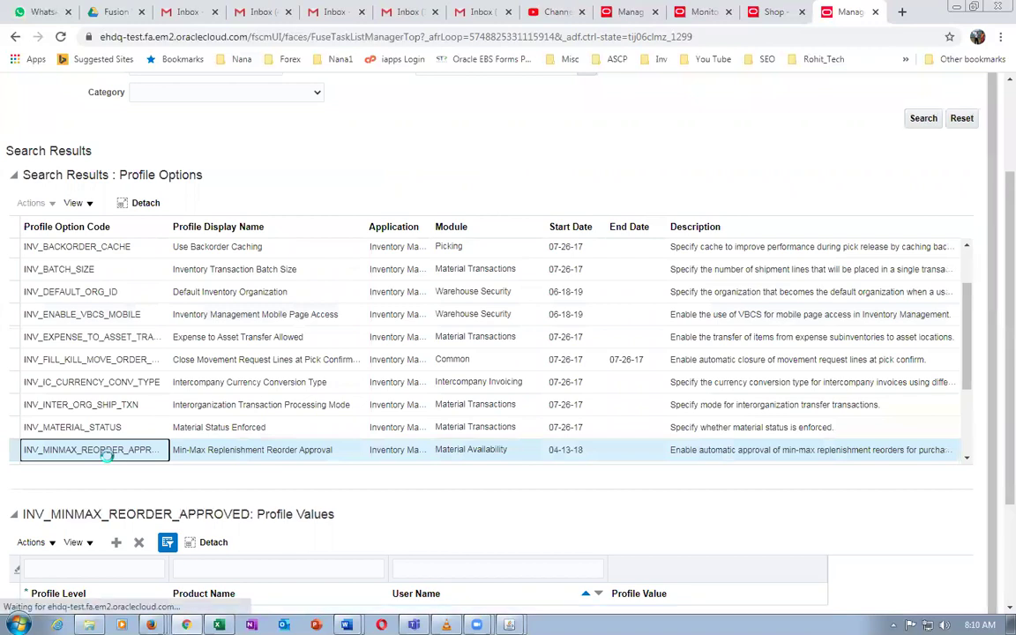
{"action": "scroll", "coordinate": [993, 526], "scroll_direction": "down", "scroll_amount": 2}
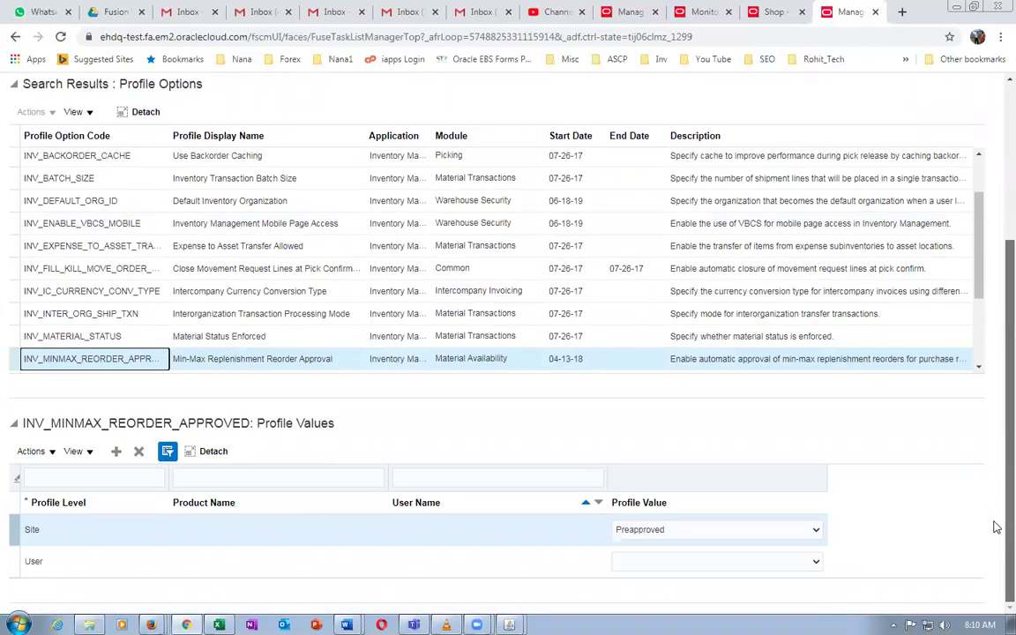
{"action": "left_click", "coordinate": [694, 530]}
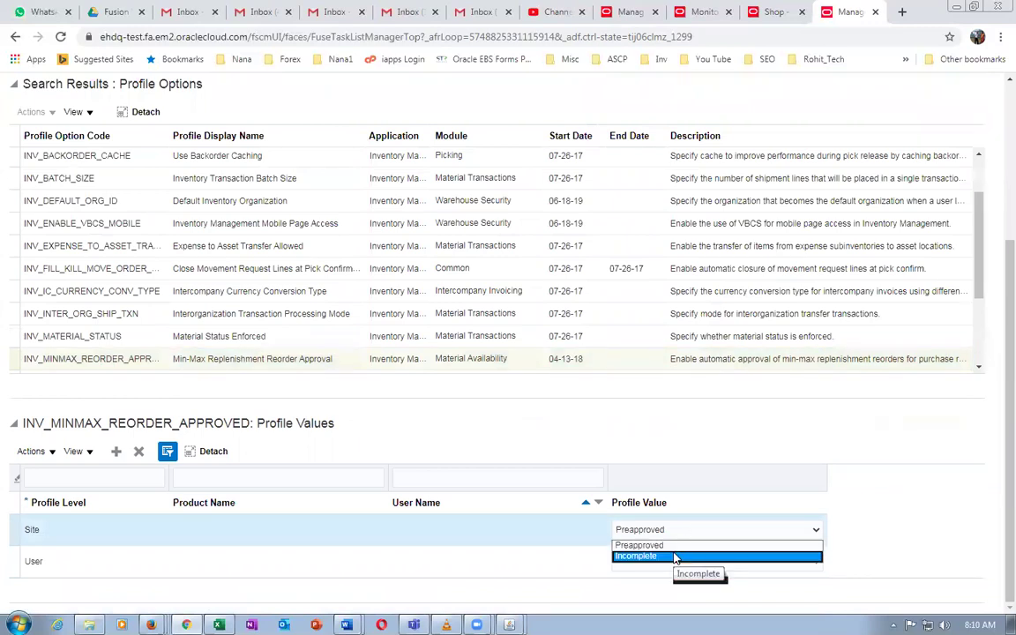
{"action": "left_click", "coordinate": [639, 418]}
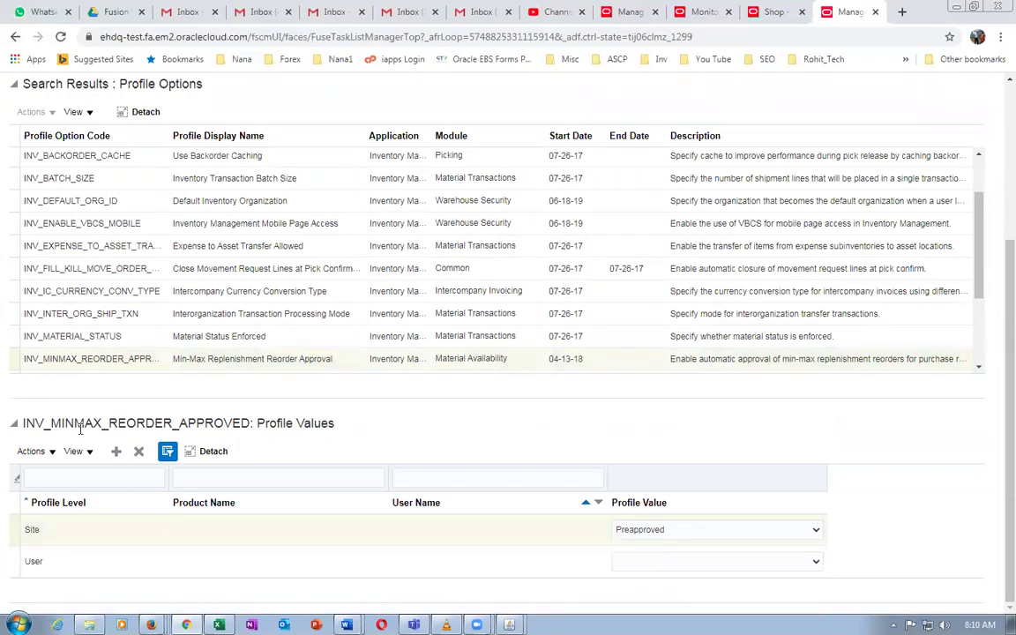
{"action": "left_click", "coordinate": [85, 360]}
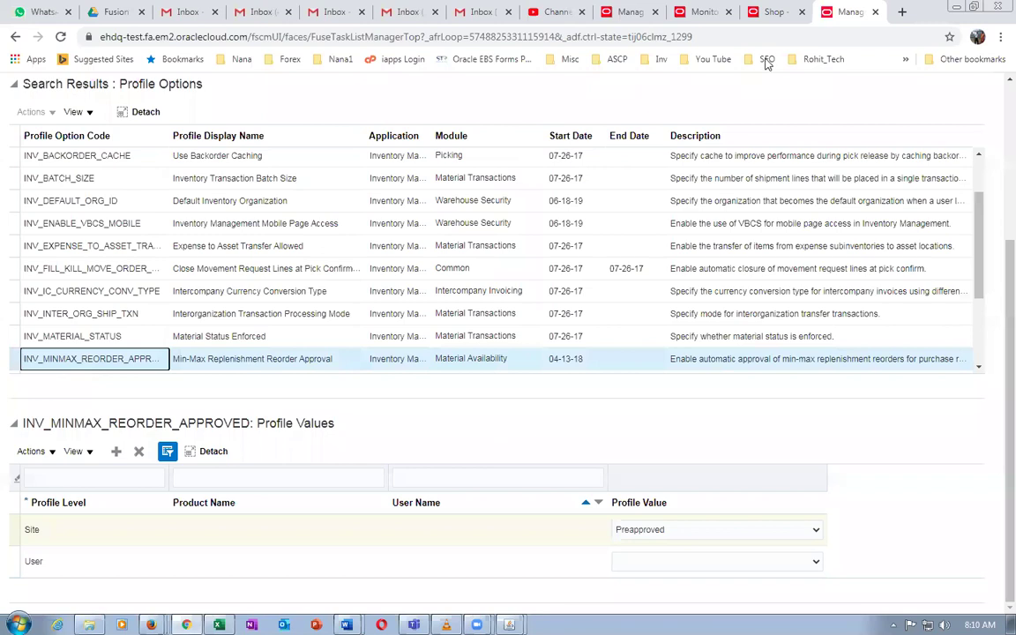
{"action": "left_click", "coordinate": [628, 12]}
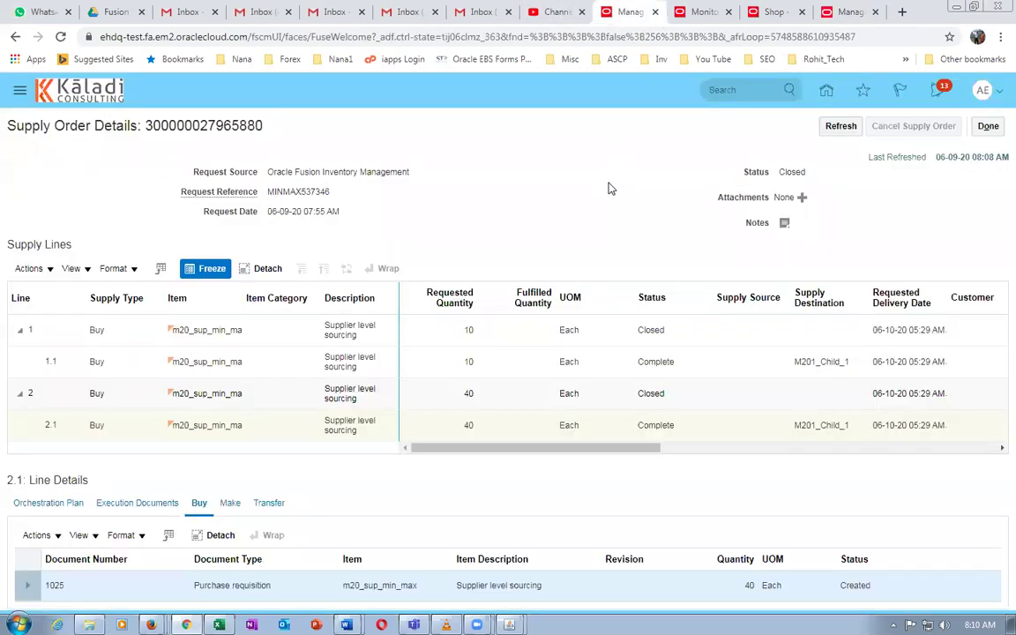
Select line 2.1, confirm requisition 1025 is Approved on the Shop page, and enter Setup and Maintenance.
{"action": "left_click", "coordinate": [231, 425]}
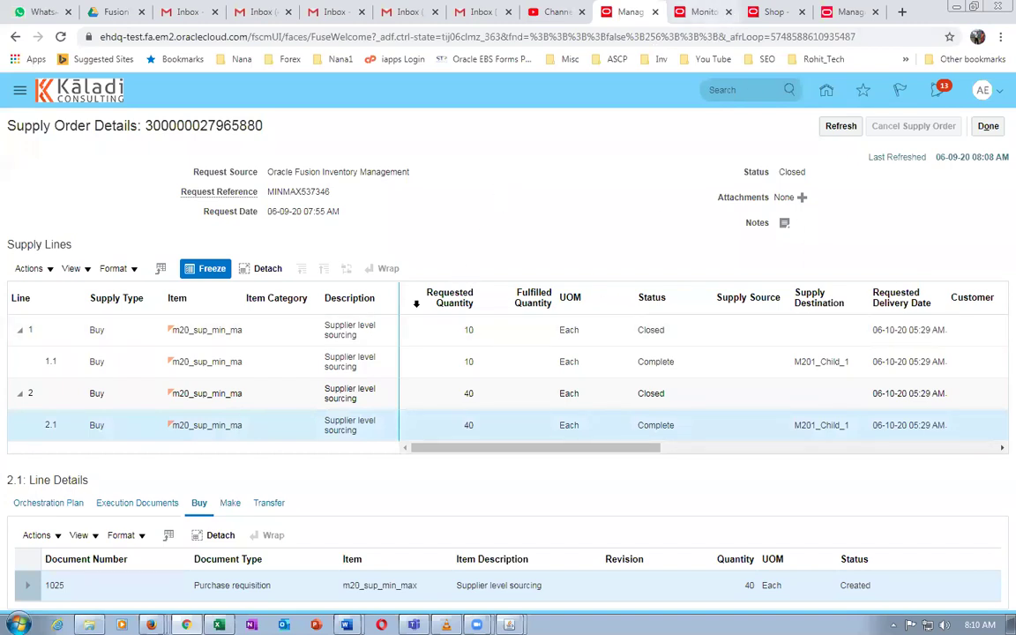
{"action": "left_click", "coordinate": [714, 15]}
{"action": "left_click", "coordinate": [776, 13]}
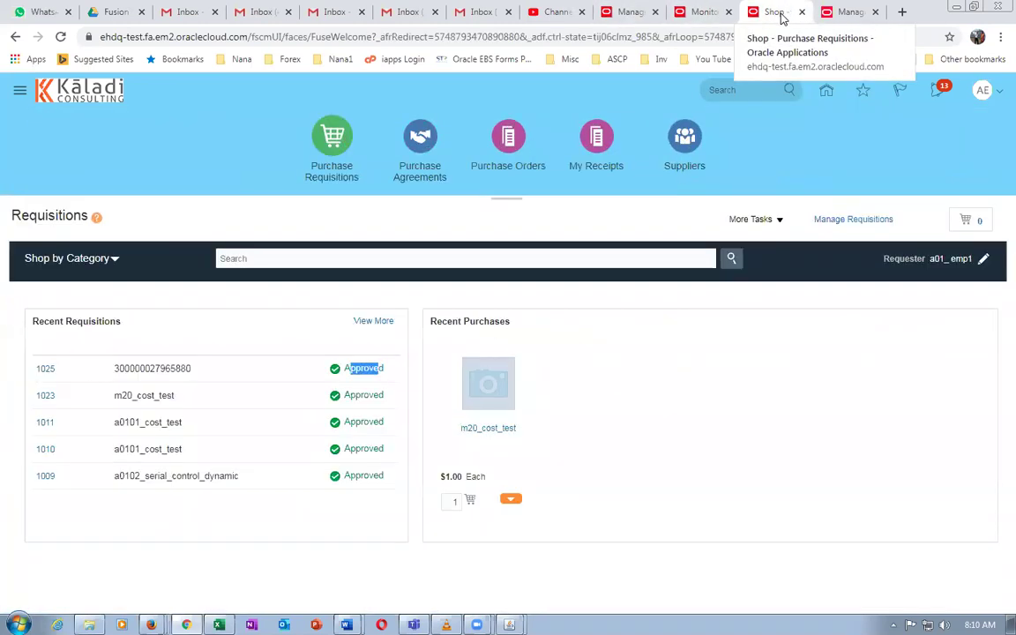
{"action": "left_click", "coordinate": [984, 94]}
{"action": "left_click", "coordinate": [752, 299]}
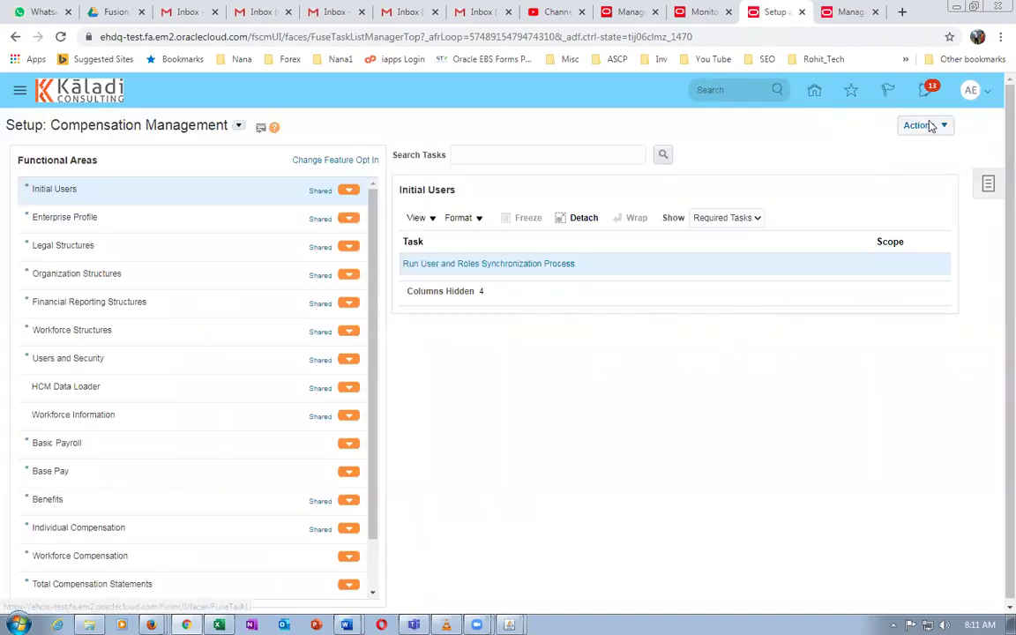
In Offerings, compare statuses: Procurement Enabled, Customer Data Management Not Enabled.
{"action": "left_click", "coordinate": [927, 125]}
{"action": "left_click", "coordinate": [855, 316]}
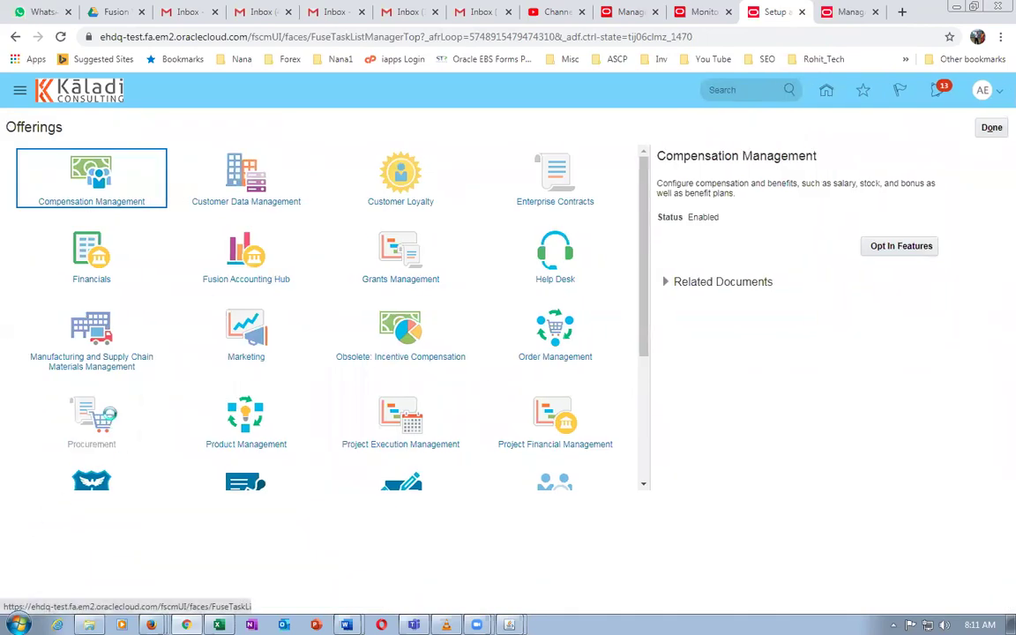
{"action": "left_click", "coordinate": [107, 418]}
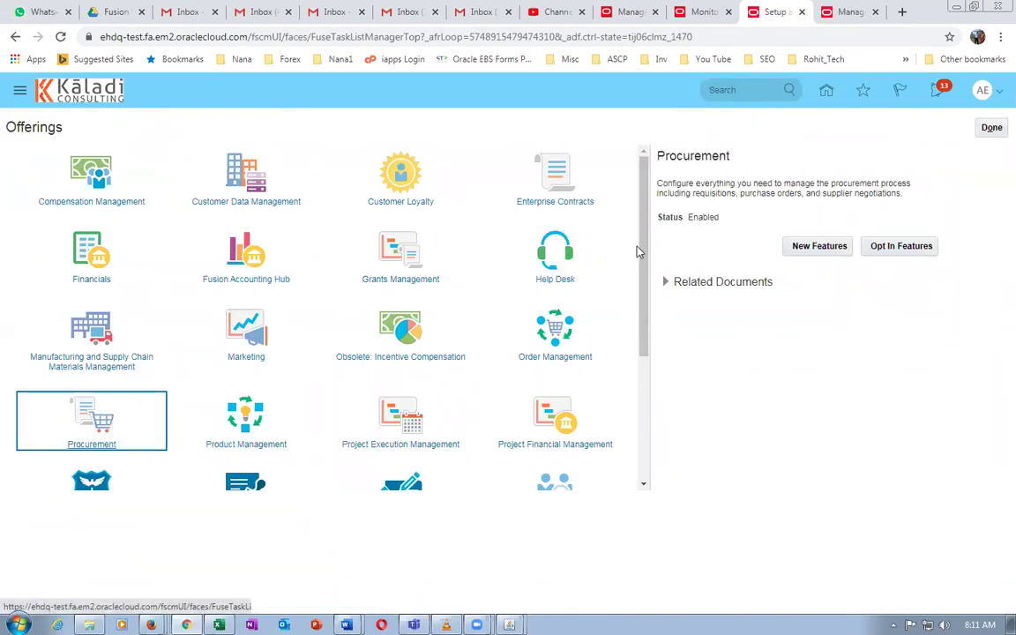
{"action": "left_click_drag", "start_coordinate": [691, 218], "coordinate": [711, 219]}
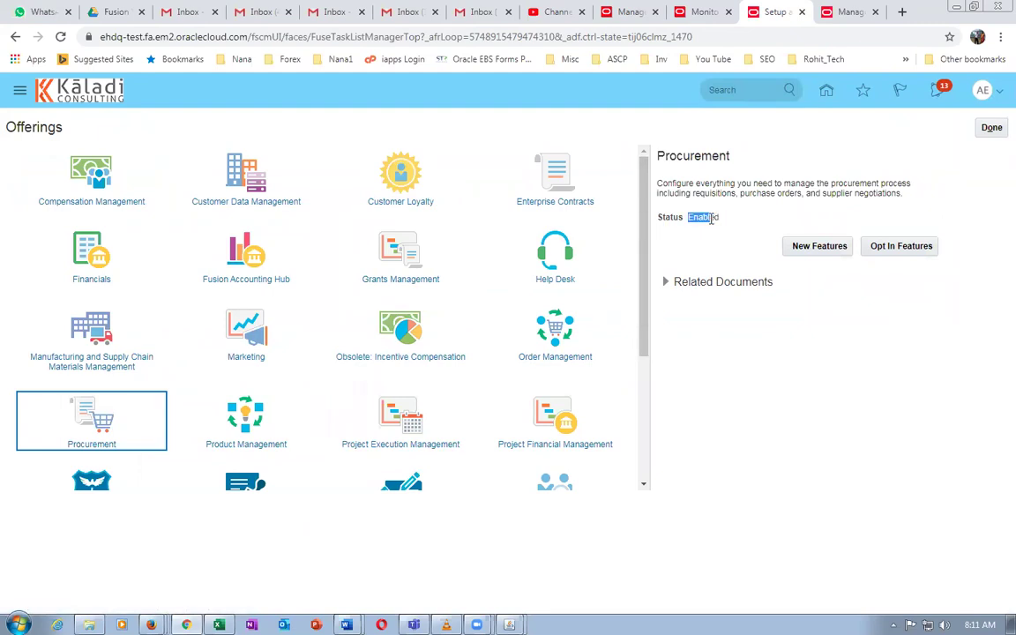
{"action": "left_click", "coordinate": [280, 325]}
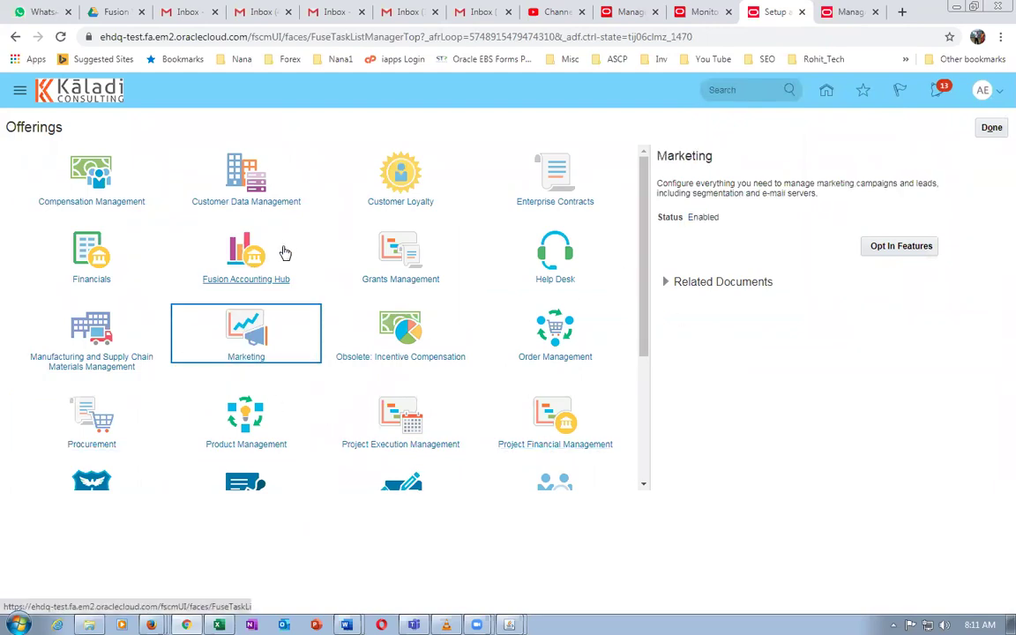
{"action": "left_click", "coordinate": [257, 231]}
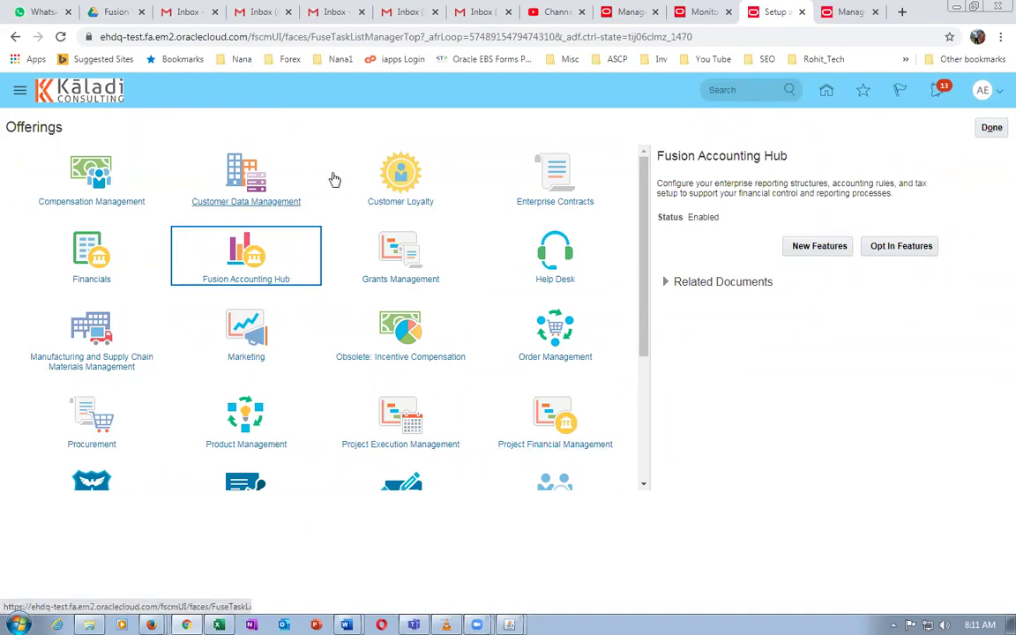
{"action": "left_click", "coordinate": [248, 159]}
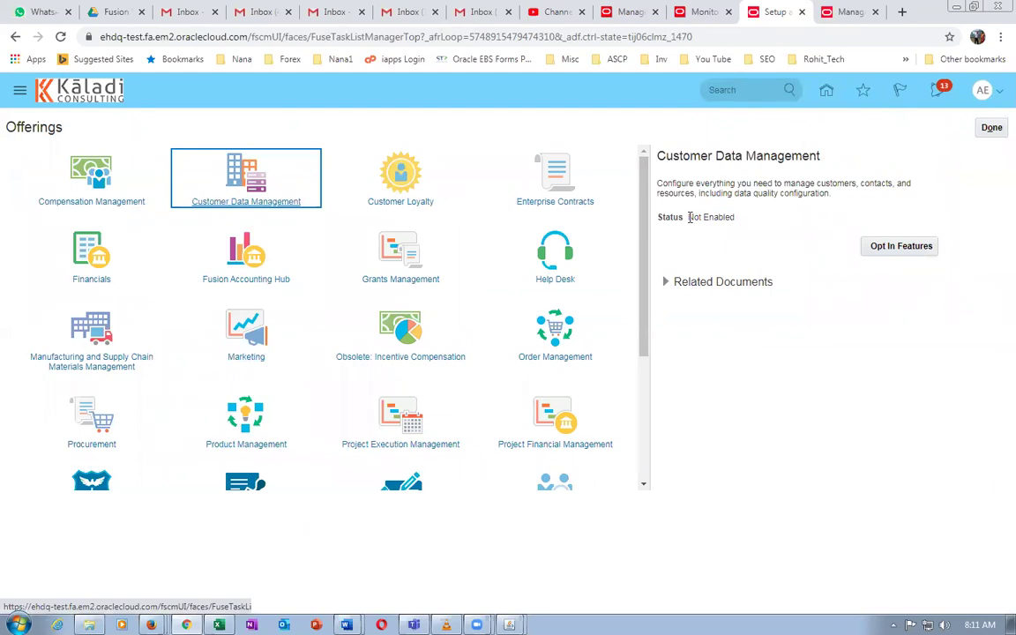
{"action": "left_click_drag", "start_coordinate": [698, 218], "coordinate": [736, 219]}
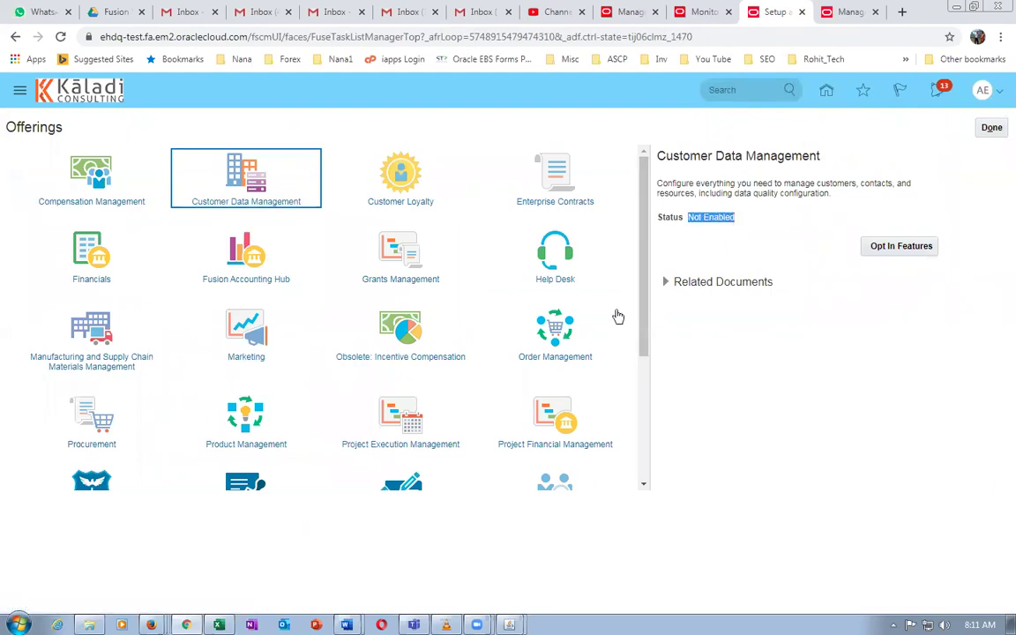
{"action": "left_click", "coordinate": [124, 443]}
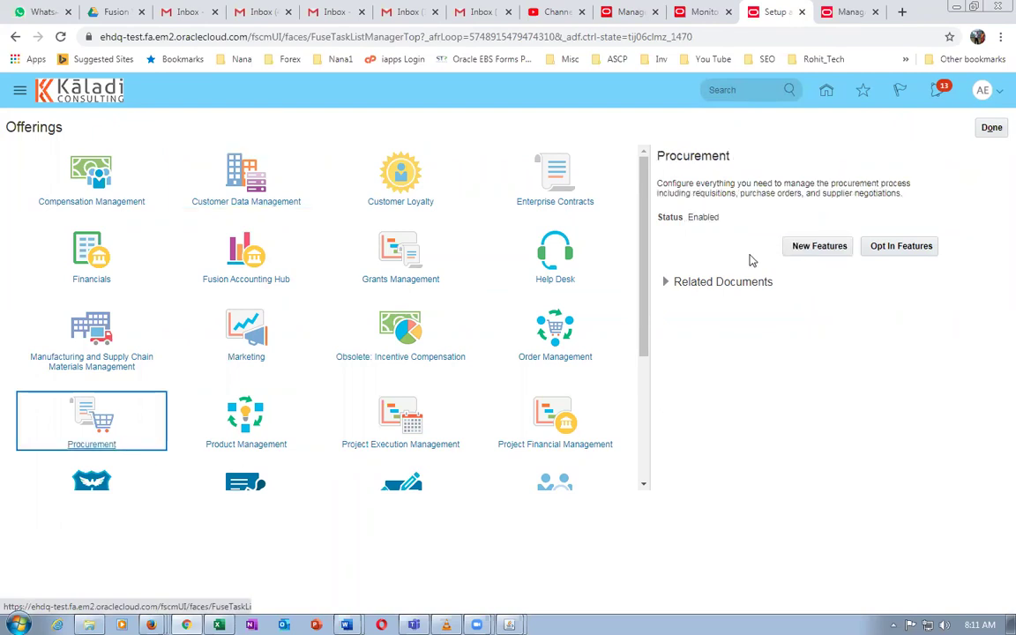
Edit Procurement's Purchasing opt-in features and select the disabled Consolidate Online Requisitions feature.
{"action": "left_click", "coordinate": [923, 249]}
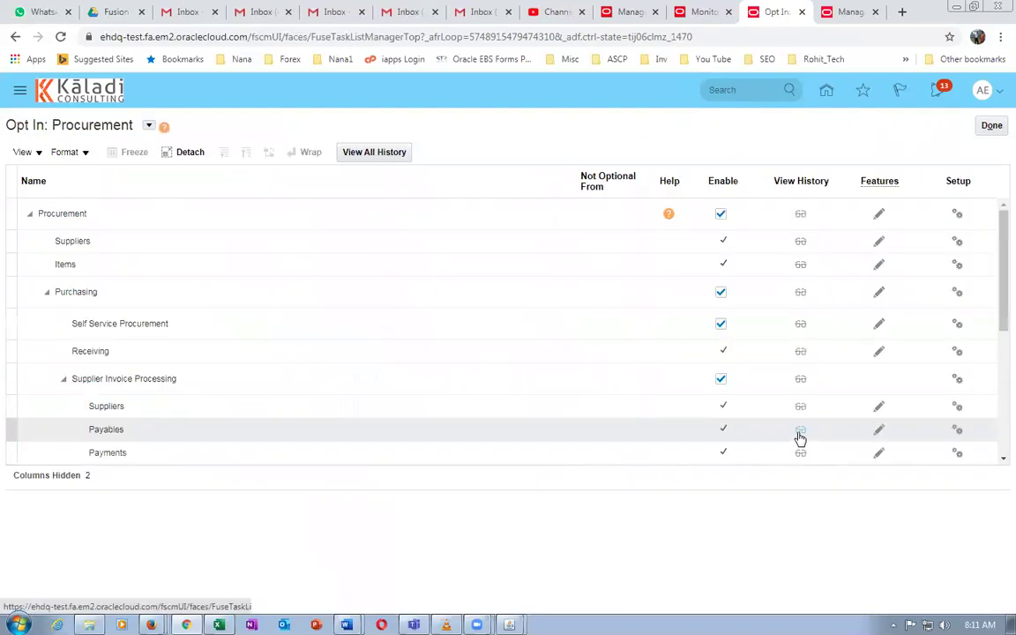
{"action": "left_click", "coordinate": [249, 213]}
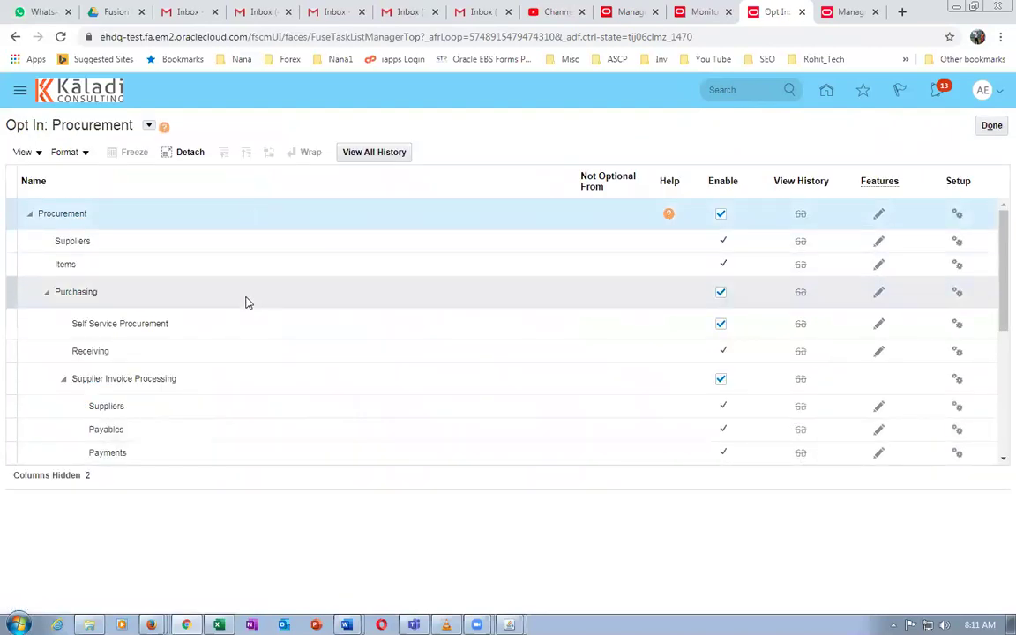
{"action": "left_click", "coordinate": [246, 293]}
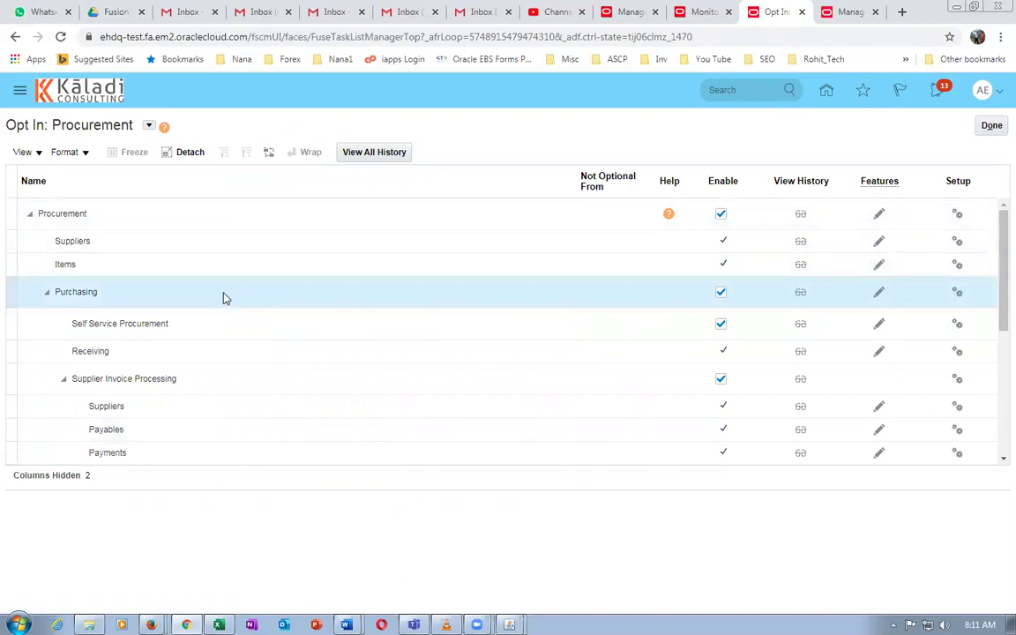
{"action": "left_click", "coordinate": [877, 293]}
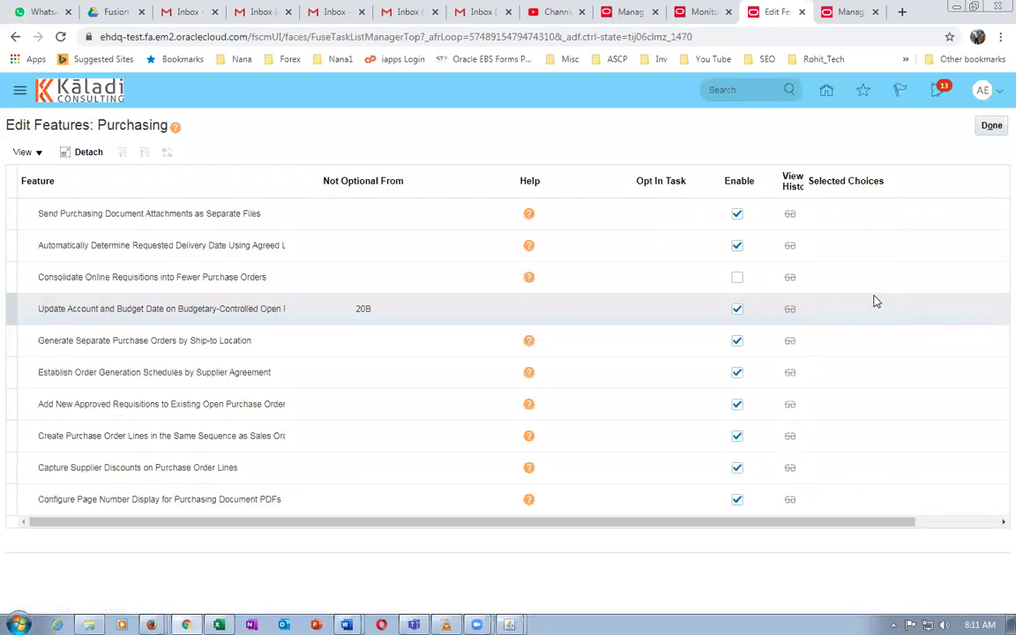
{"action": "left_click", "coordinate": [39, 277]}
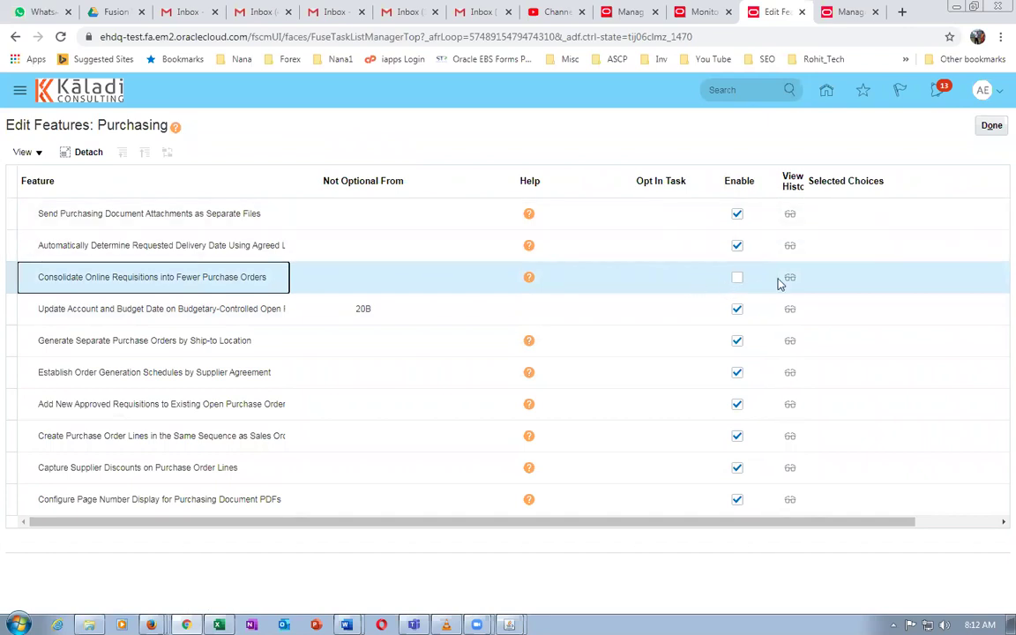
{"action": "left_click", "coordinate": [635, 15]}
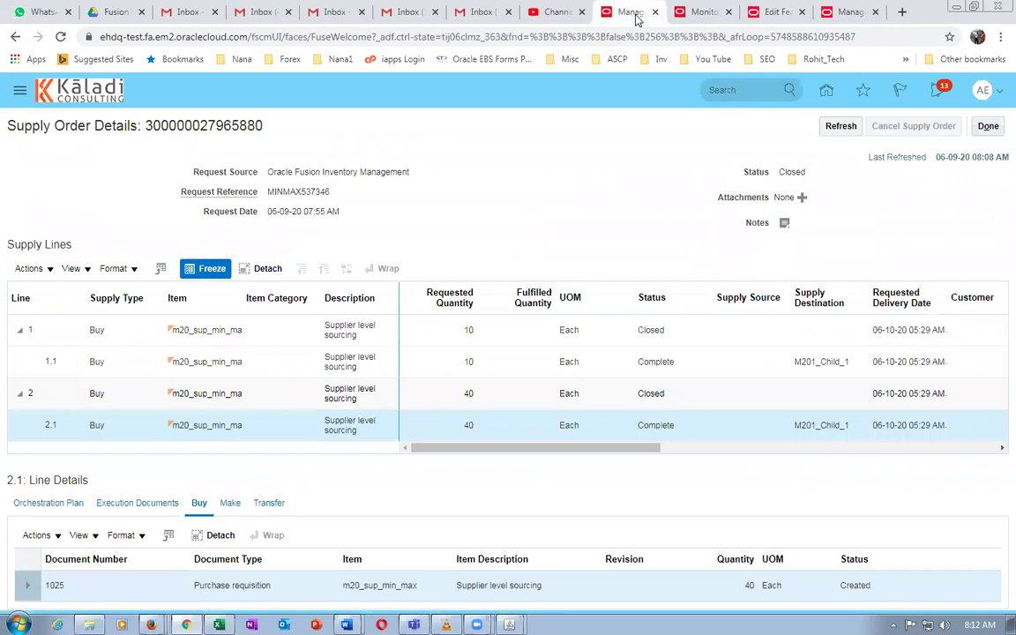
Duplicate the tab and open the Procurement Purchase Orders task list.
{"action": "right_click", "coordinate": [637, 20]}
{"action": "left_click", "coordinate": [605, 68]}
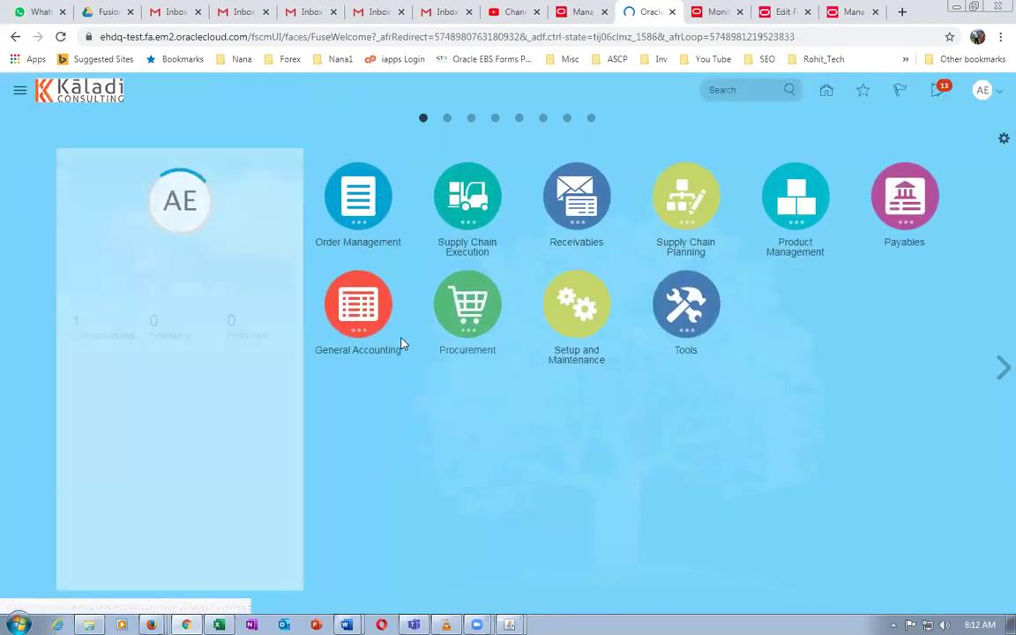
{"action": "left_click", "coordinate": [467, 304]}
{"action": "left_click", "coordinate": [543, 418]}
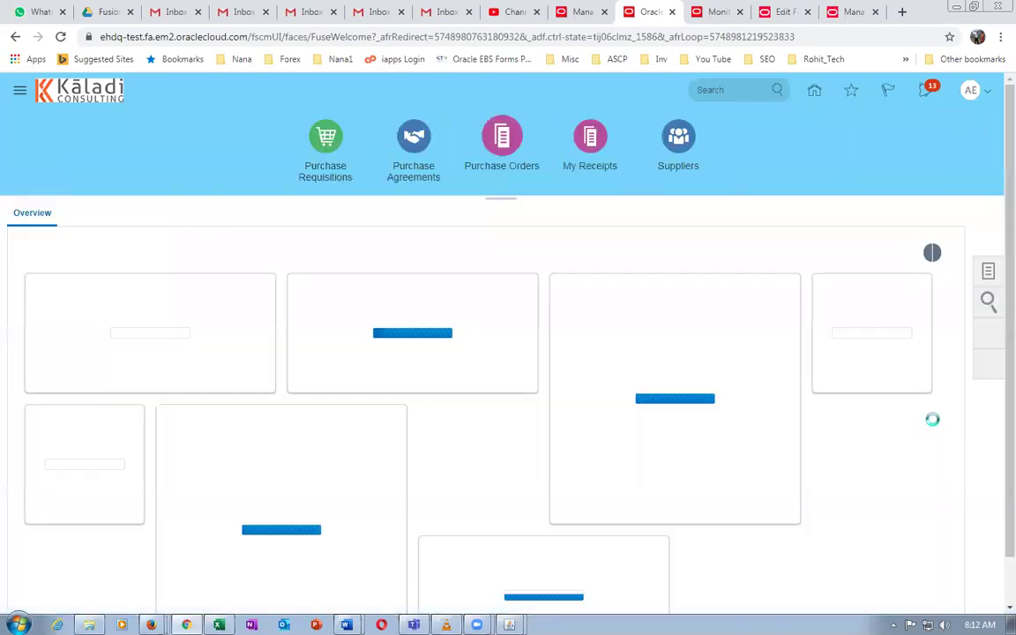
{"action": "left_click", "coordinate": [989, 272]}
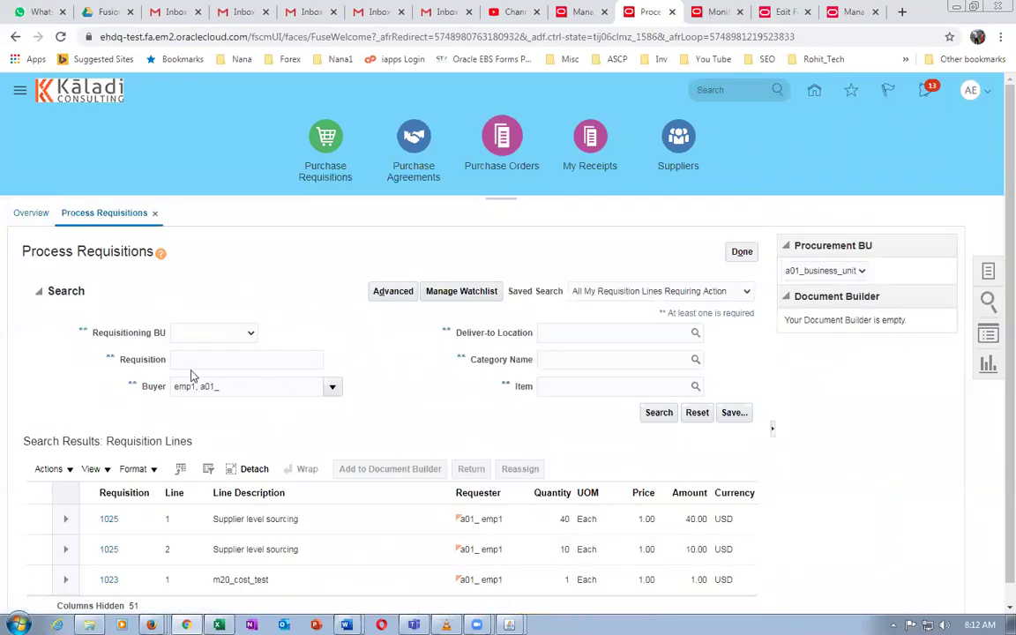
Search Process Requisitions for 1025, returning two lines with quantities 40 and 10.
{"action": "left_click", "coordinate": [200, 361]}
{"action": "type", "text": "1025"}
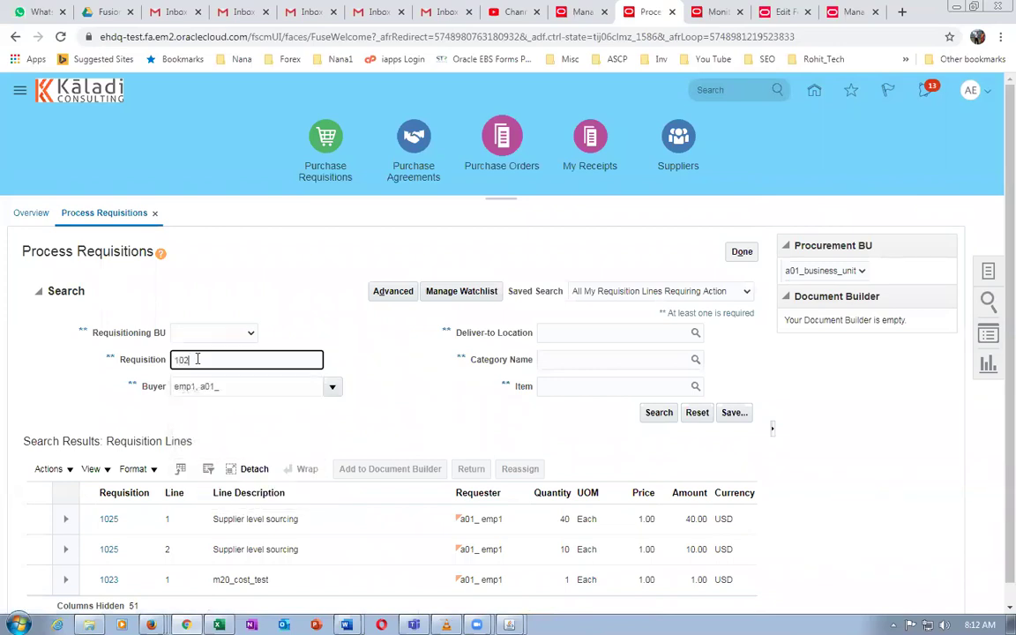
{"action": "key", "text": "Tab"}
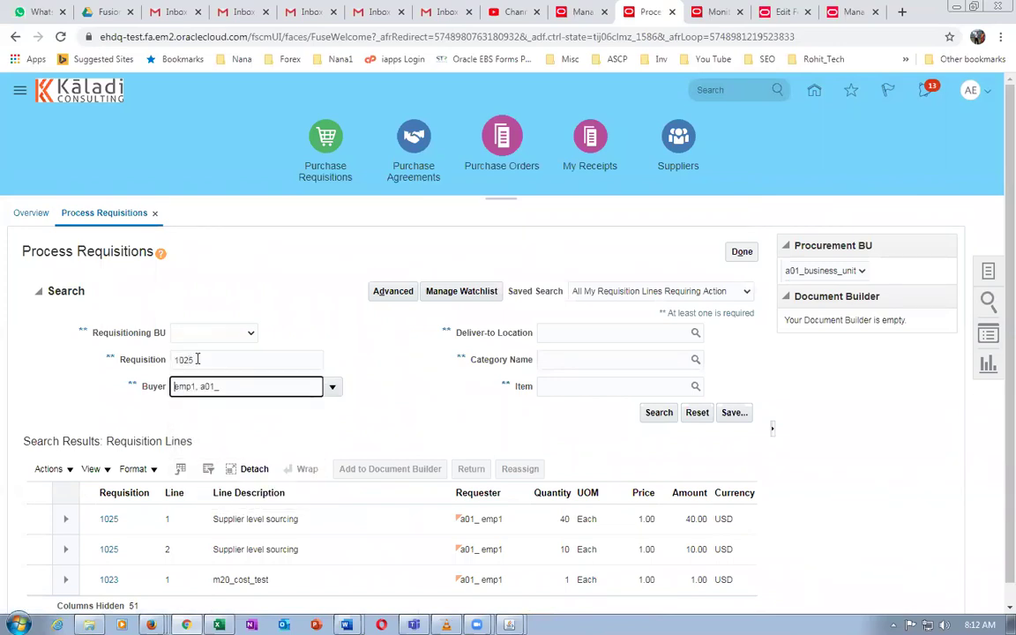
{"action": "left_click", "coordinate": [658, 412]}
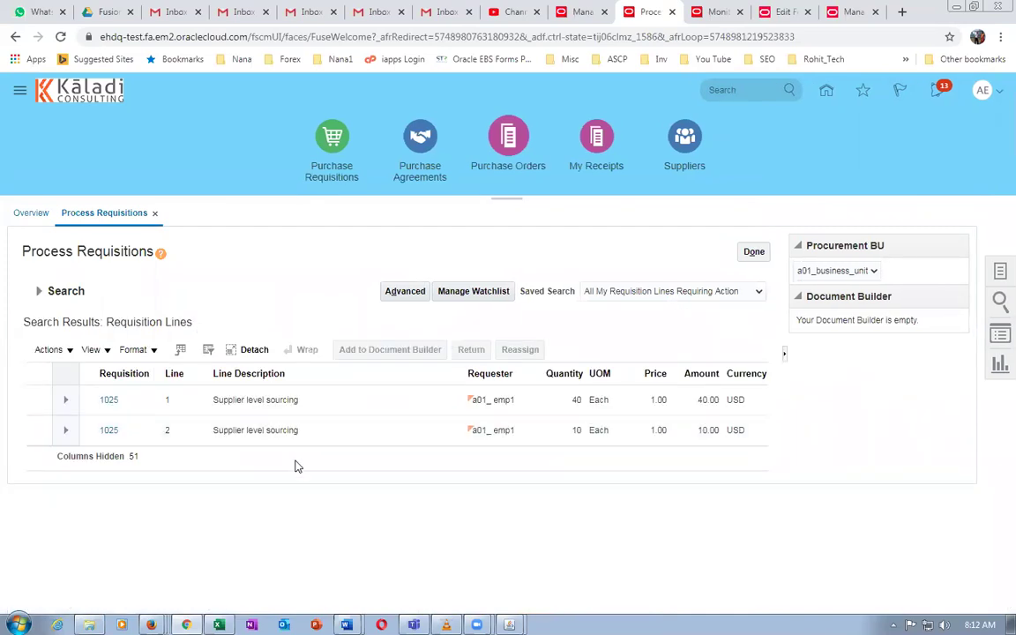
{"action": "left_click", "coordinate": [586, 12]}
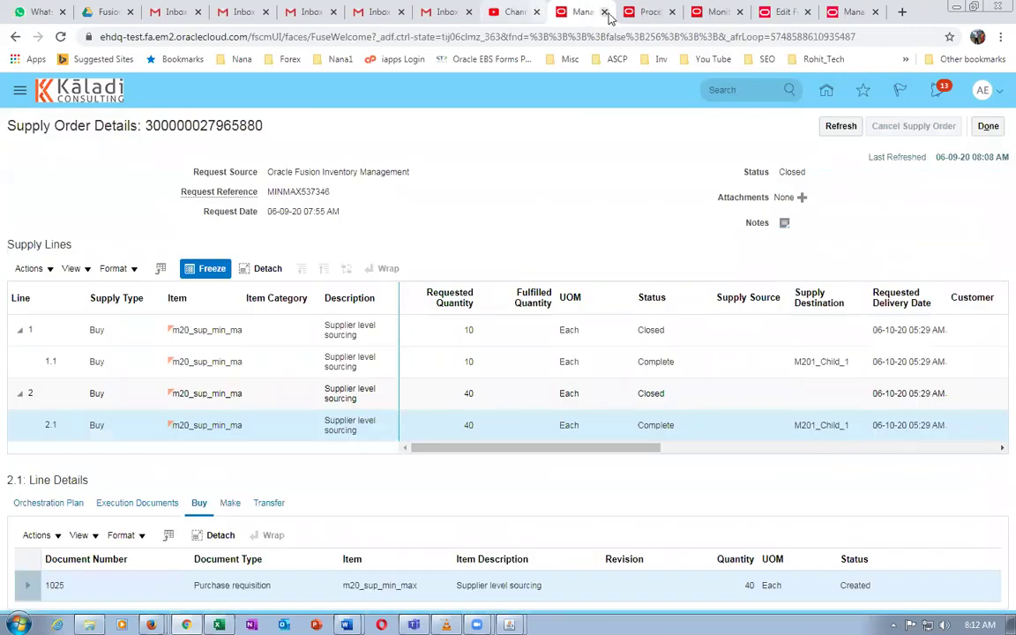
{"action": "left_click", "coordinate": [654, 14]}
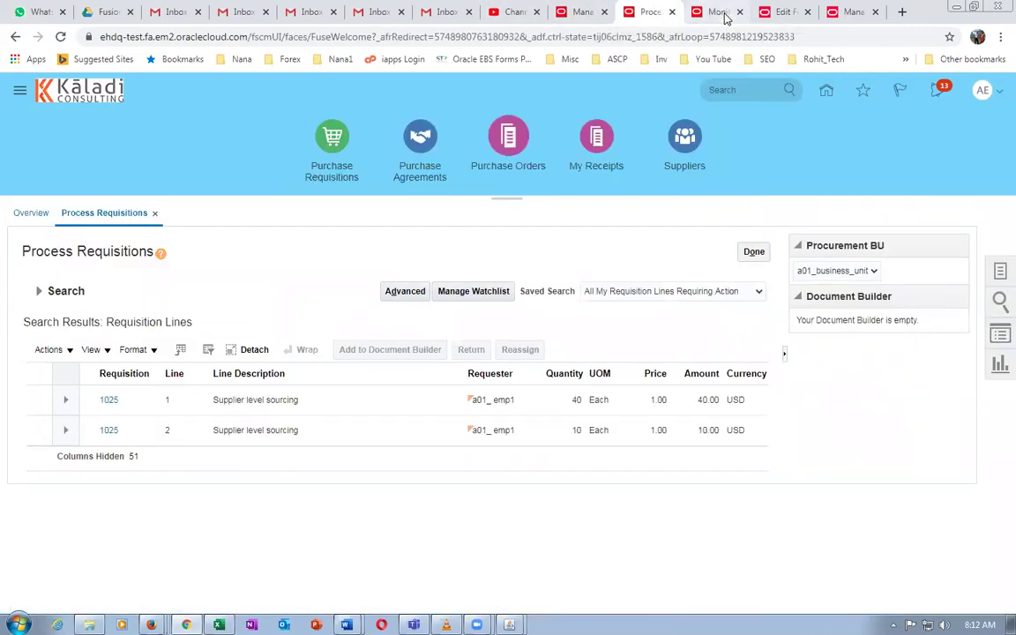
{"action": "left_click", "coordinate": [719, 12]}
{"action": "left_click", "coordinate": [770, 11]}
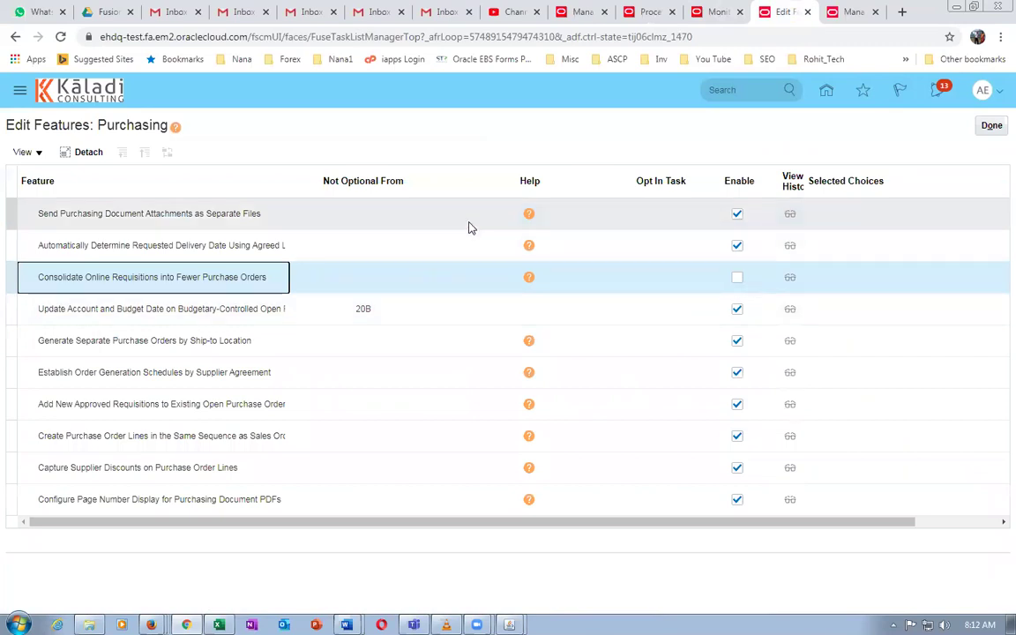
Read the consolidation help note, marking phrases on scheduled job runs and postponing order creation.
{"action": "left_click", "coordinate": [528, 279]}
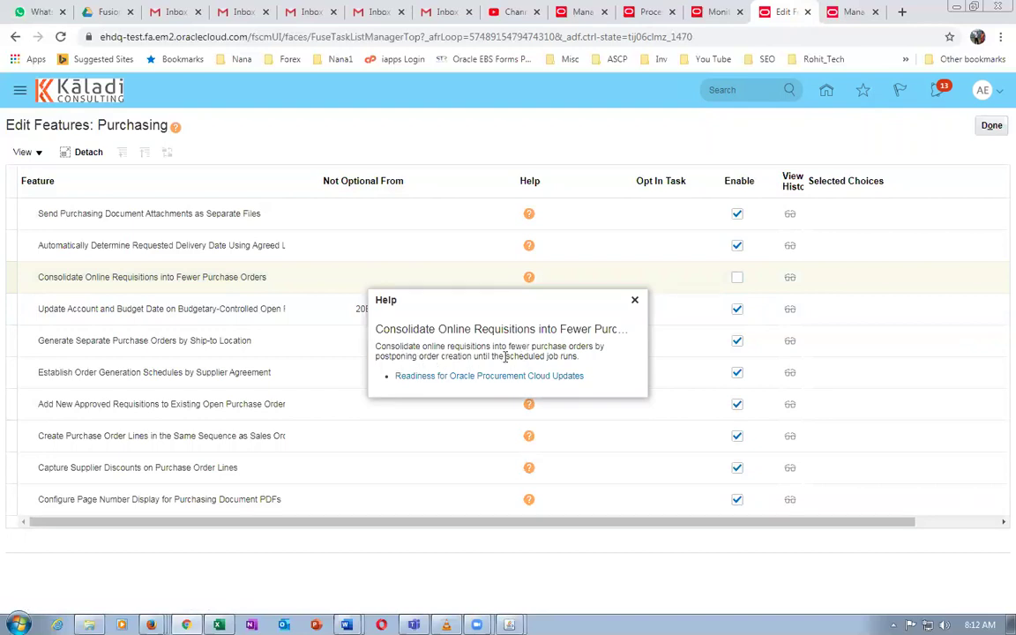
{"action": "left_click_drag", "start_coordinate": [520, 355], "coordinate": [582, 362]}
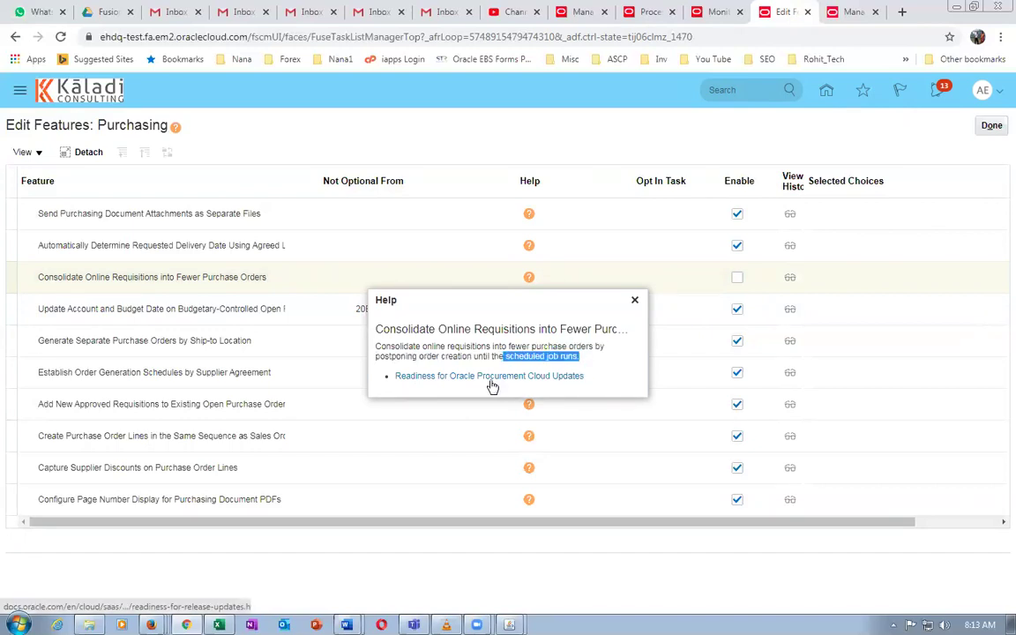
{"action": "left_click", "coordinate": [450, 355]}
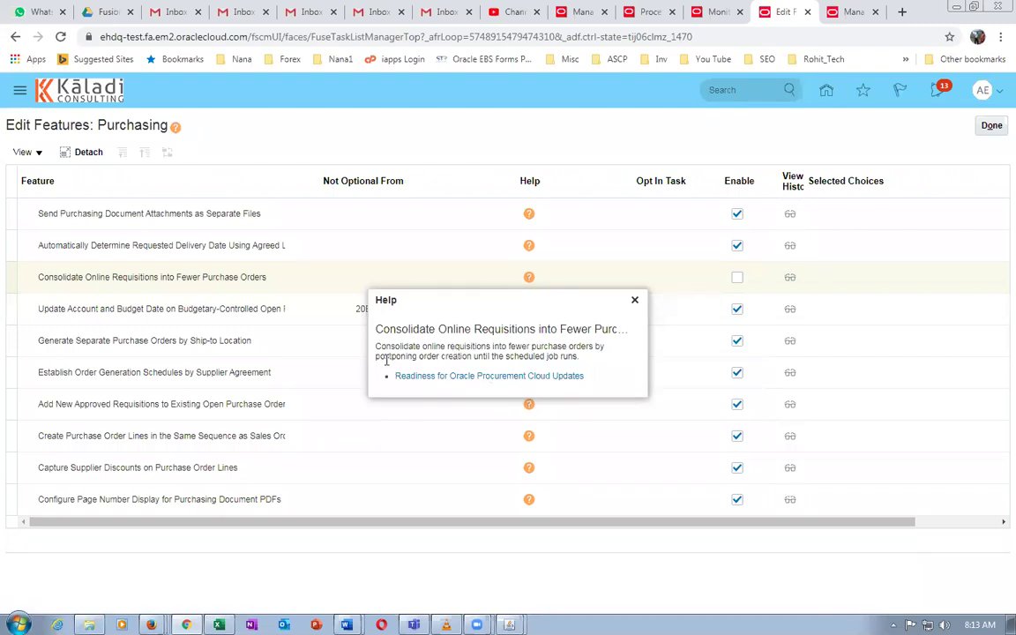
{"action": "left_click_drag", "start_coordinate": [389, 358], "coordinate": [416, 357]}
Close the help and select the Consolidate row, noting its empty Not Optional From value.
{"action": "left_click", "coordinate": [635, 300]}
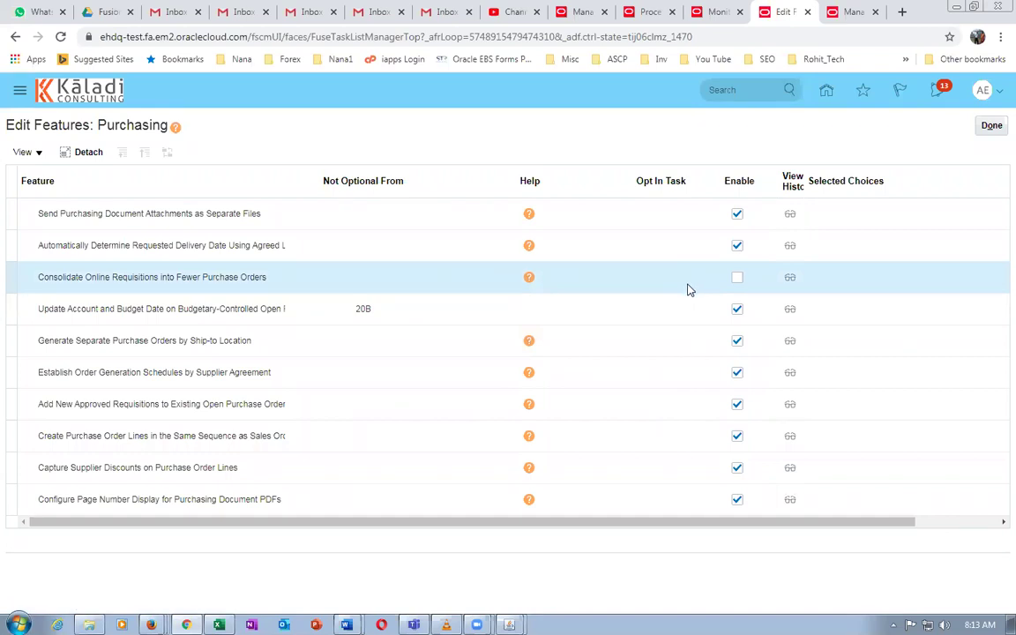
{"action": "left_click", "coordinate": [323, 285]}
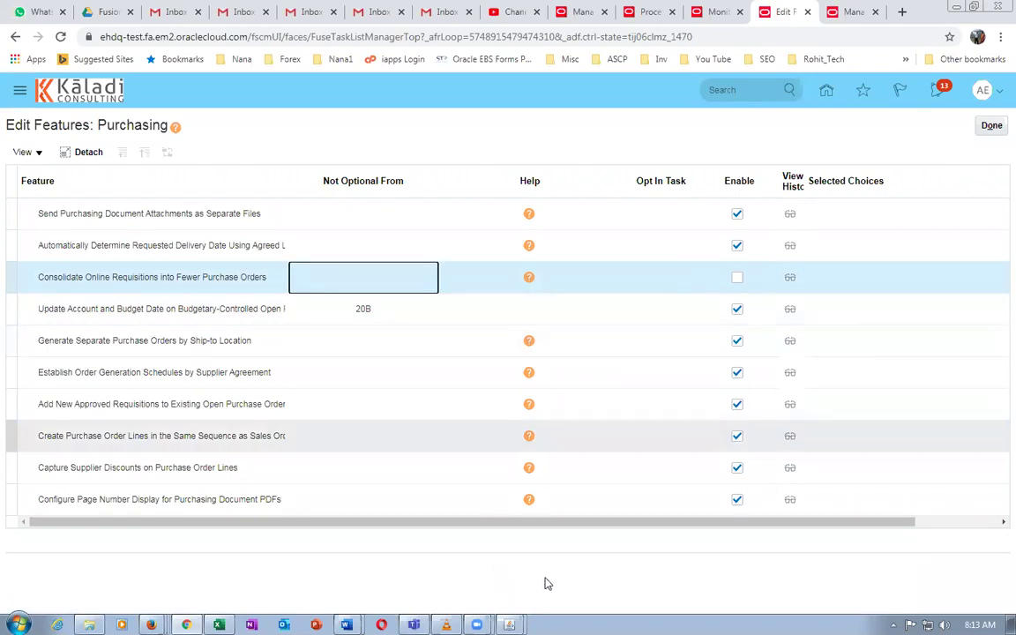
{"action": "left_click", "coordinate": [954, 8]}
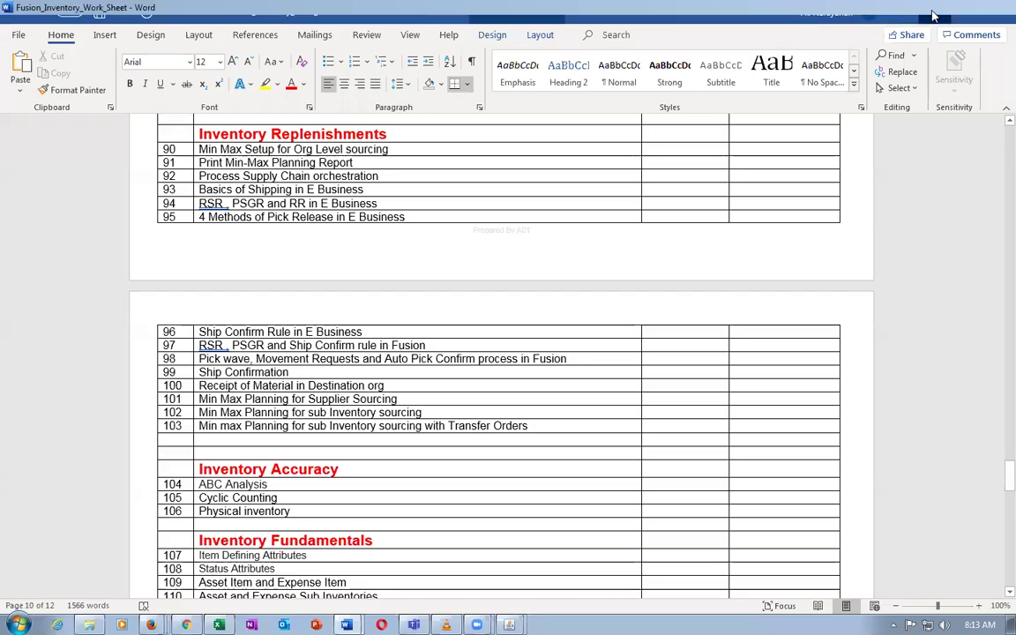
Minimize the Word and spreadsheet windows to the desktop and launch Telegram.
{"action": "left_click", "coordinate": [933, 13]}
{"action": "left_click", "coordinate": [933, 13]}
{"action": "left_click", "coordinate": [937, 11]}
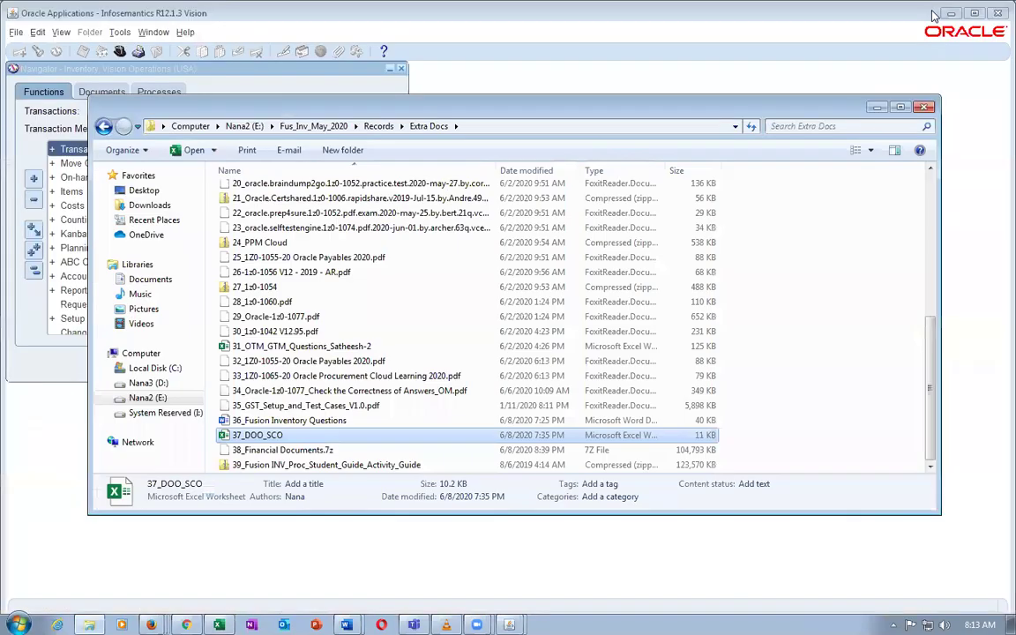
{"action": "key", "text": "super+d"}
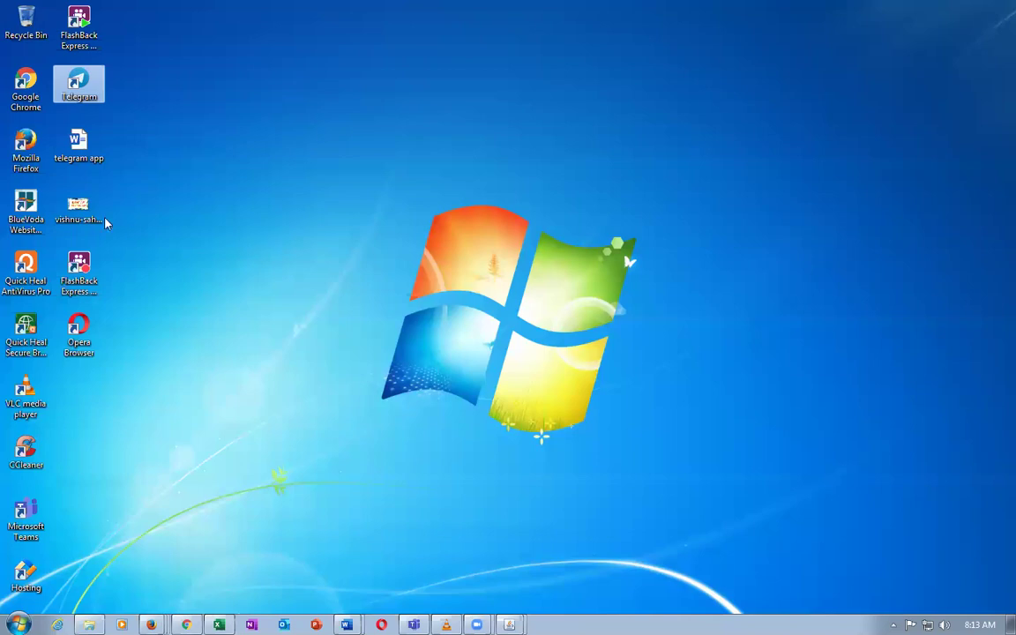
{"action": "double_click", "coordinate": [77, 85]}
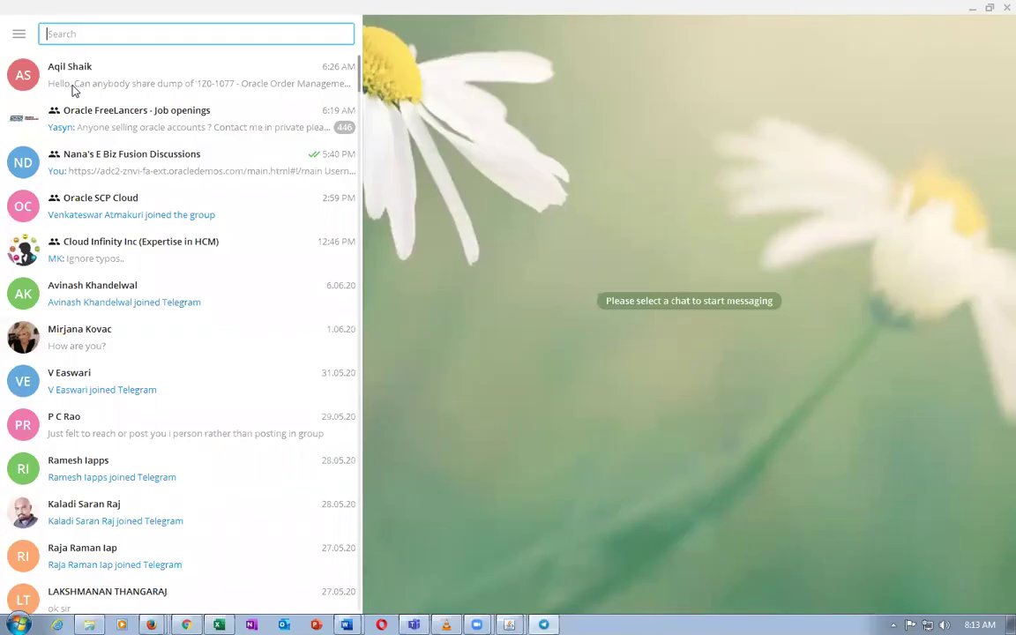
Open the Fusion discussions group chat and scroll through the shared demo instance logins.
{"action": "left_click", "coordinate": [159, 293]}
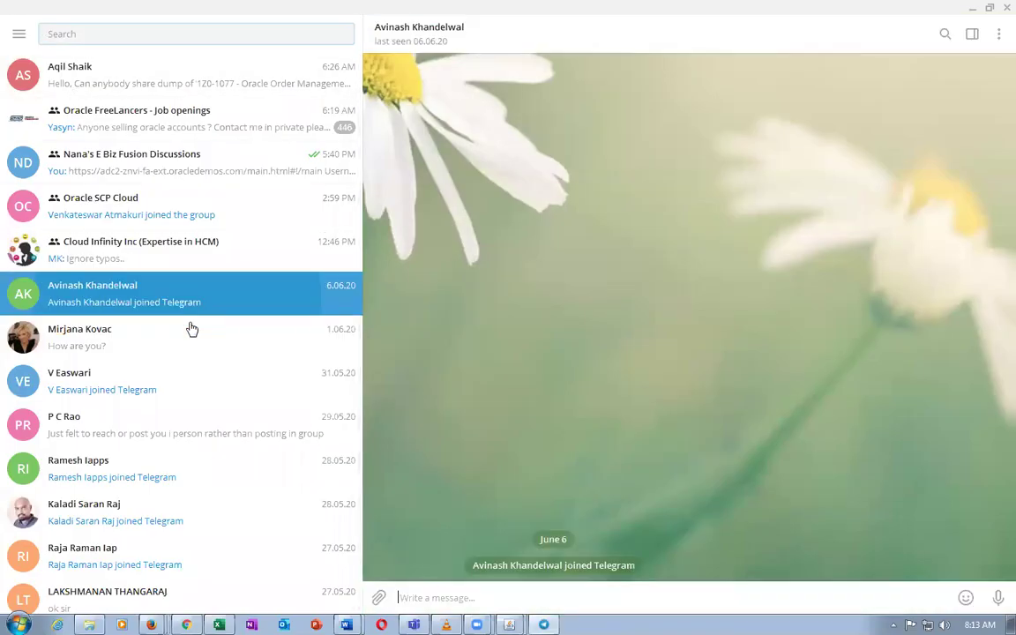
{"action": "left_click", "coordinate": [200, 159]}
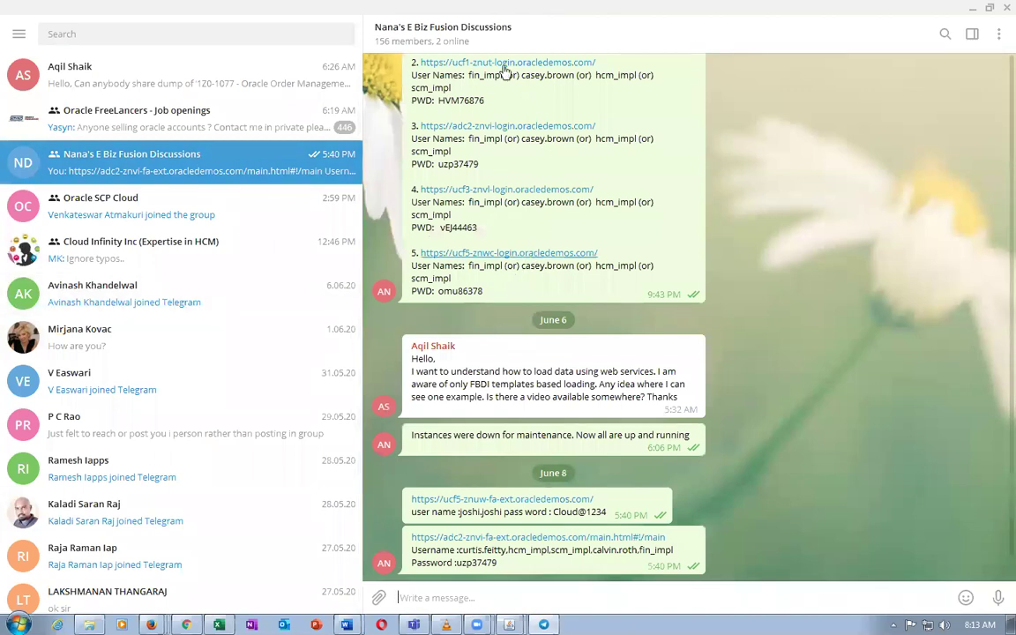
{"action": "scroll", "coordinate": [539, 227], "scroll_direction": "up", "scroll_amount": 2}
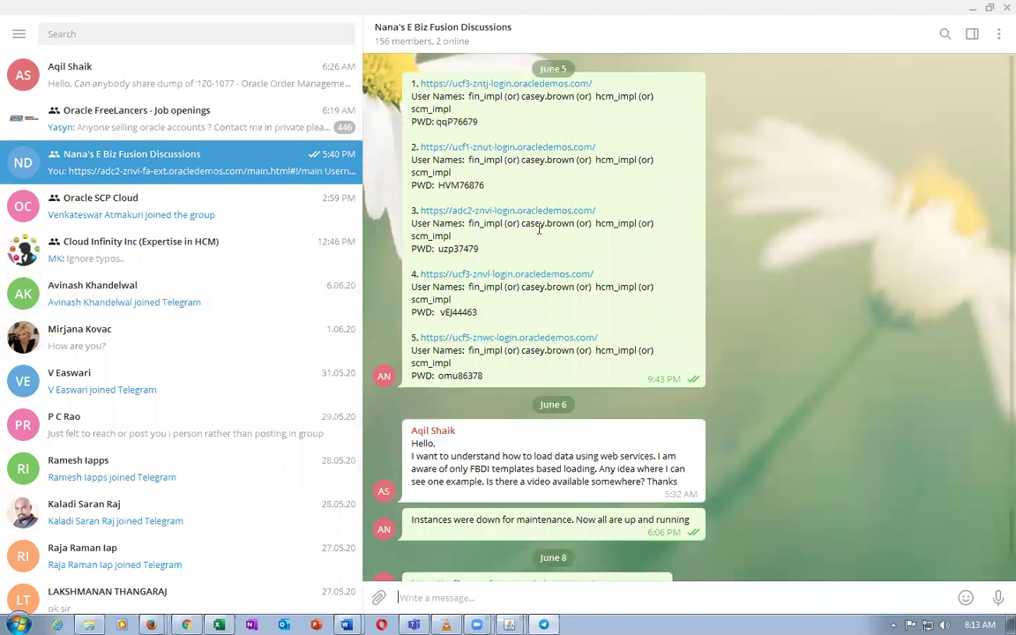
{"action": "scroll", "coordinate": [526, 289], "scroll_direction": "up", "scroll_amount": 1}
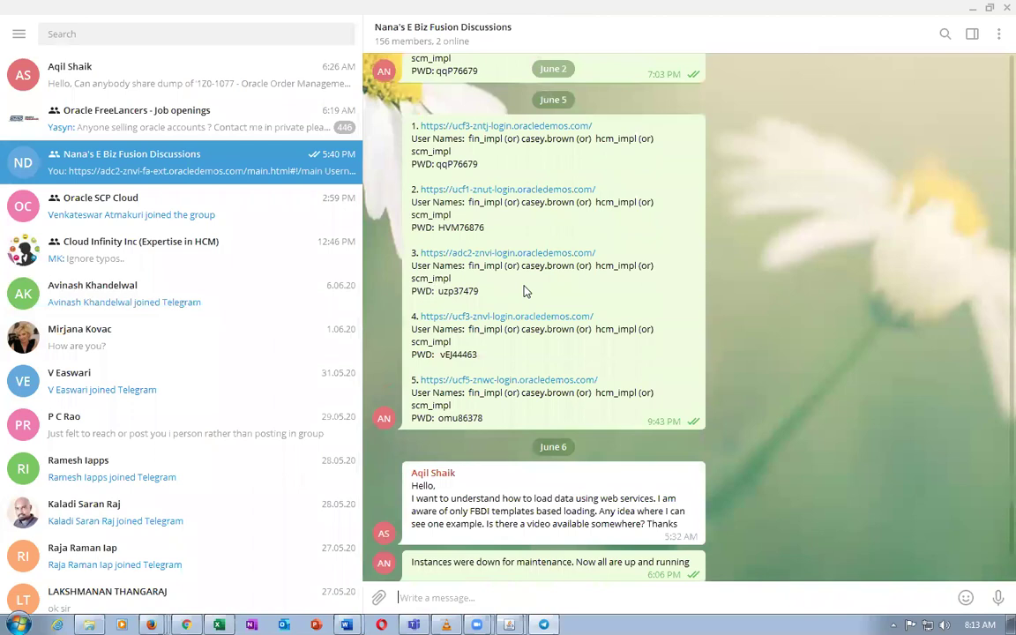
{"action": "scroll", "coordinate": [528, 406], "scroll_direction": "down", "scroll_amount": 3}
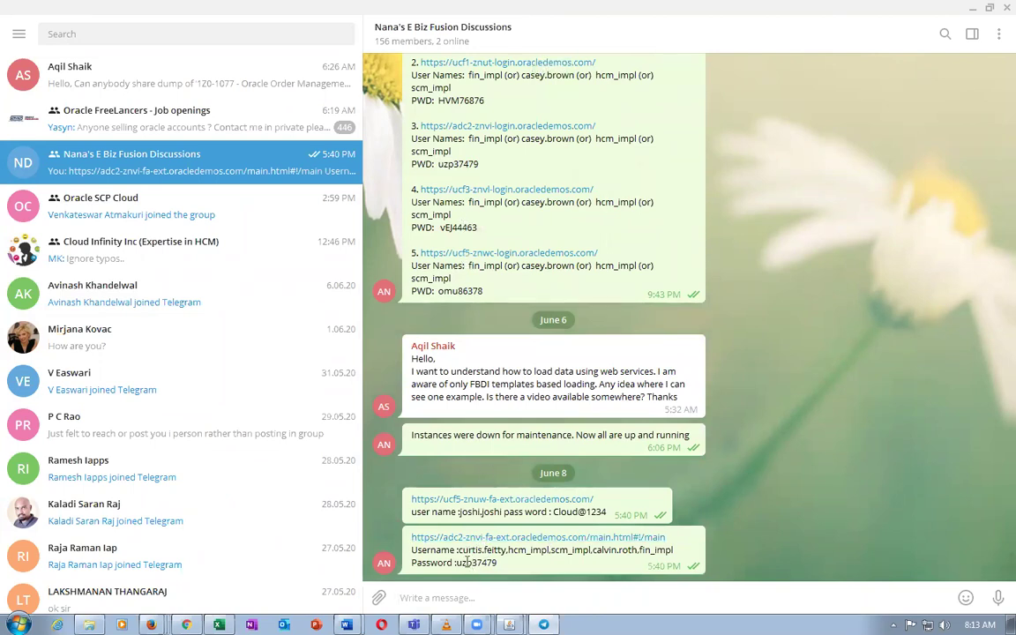
{"action": "key", "text": "alt+Tab"}
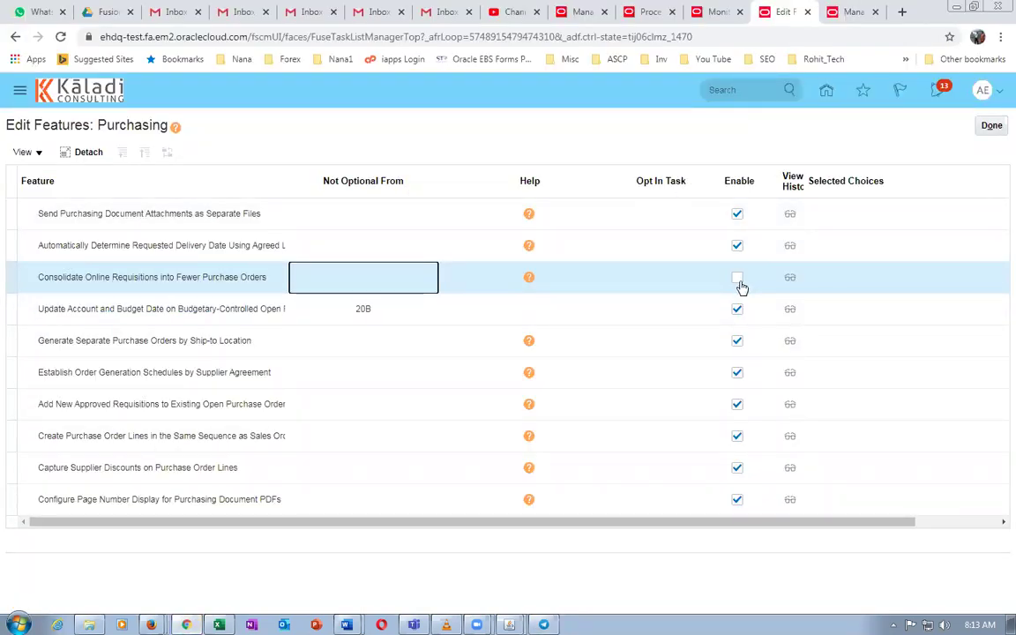
Note the Consolidate row's empty Opt In Task value and return to Process Requisitions.
{"action": "left_click", "coordinate": [639, 285]}
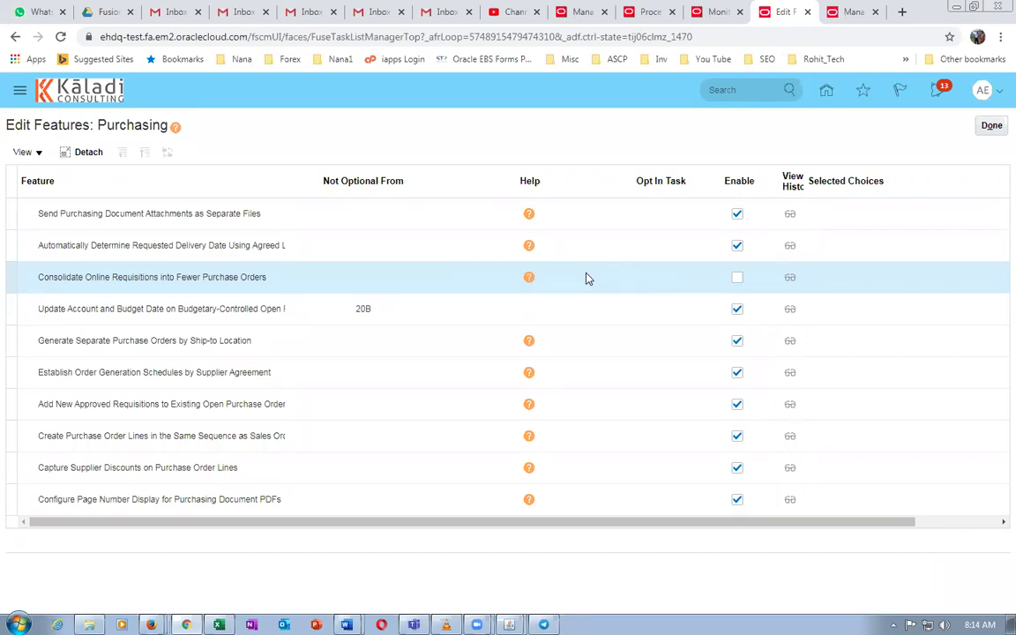
{"action": "left_click", "coordinate": [648, 12]}
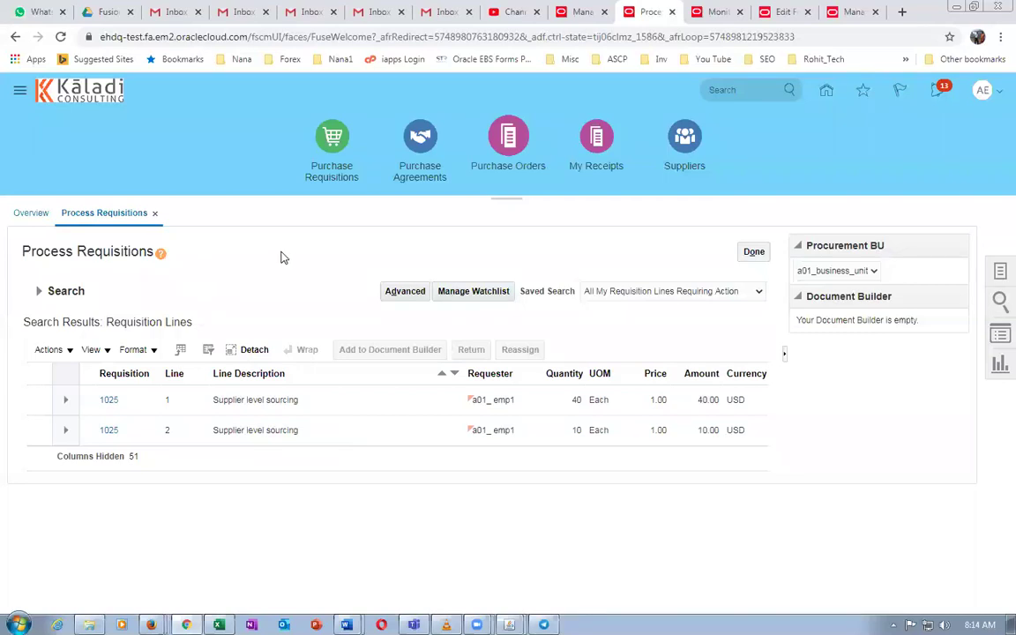
Select the first line of requisition 1025, then return to the Purchasing features list.
{"action": "left_click", "coordinate": [346, 406]}
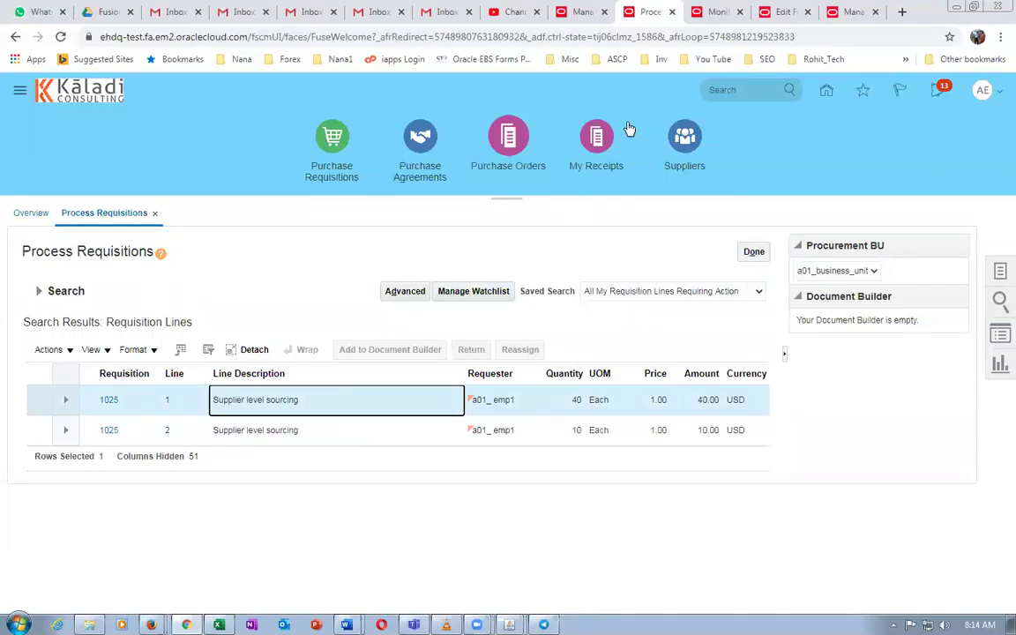
{"action": "left_click", "coordinate": [716, 12]}
{"action": "left_click", "coordinate": [782, 13]}
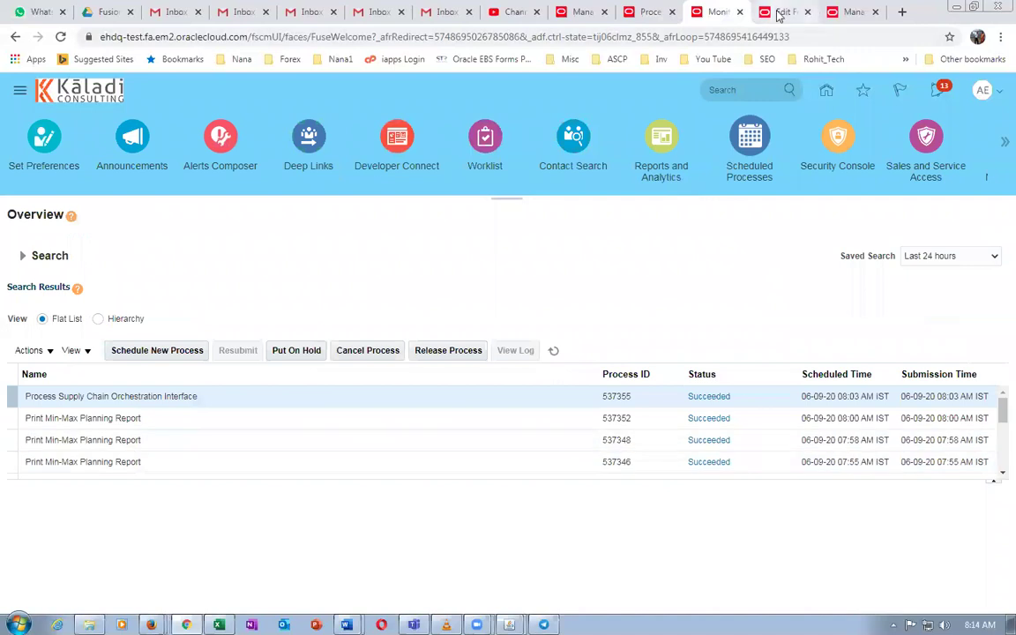
Read the help for Consolidate Online Requisitions into Fewer Purchase Orders, highlighting its title and description.
{"action": "left_click", "coordinate": [529, 277]}
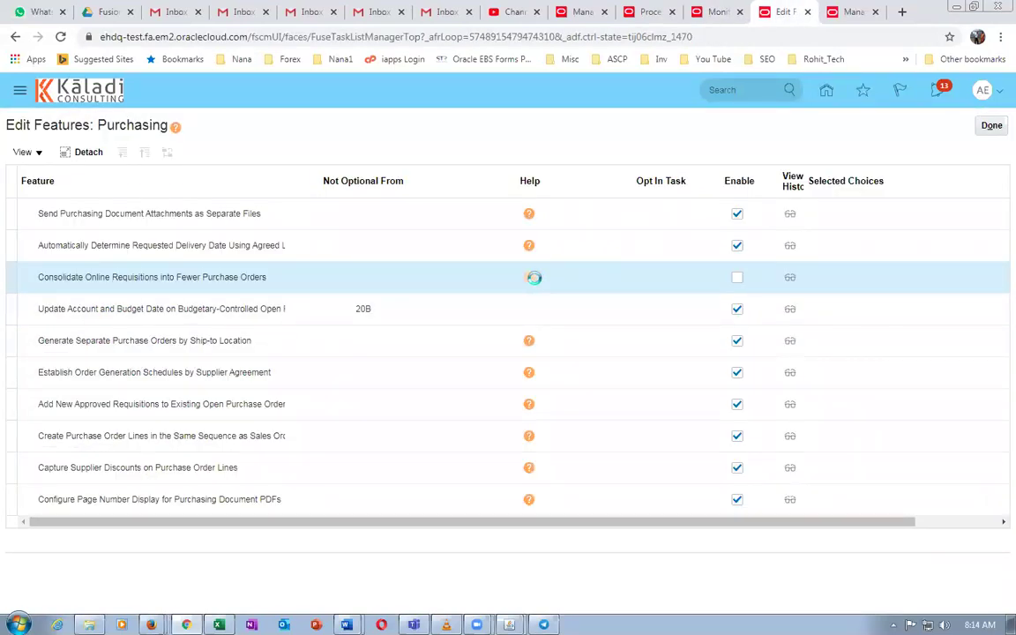
{"action": "left_click_drag", "start_coordinate": [413, 328], "coordinate": [544, 356]}
{"action": "left_click", "coordinate": [544, 357]}
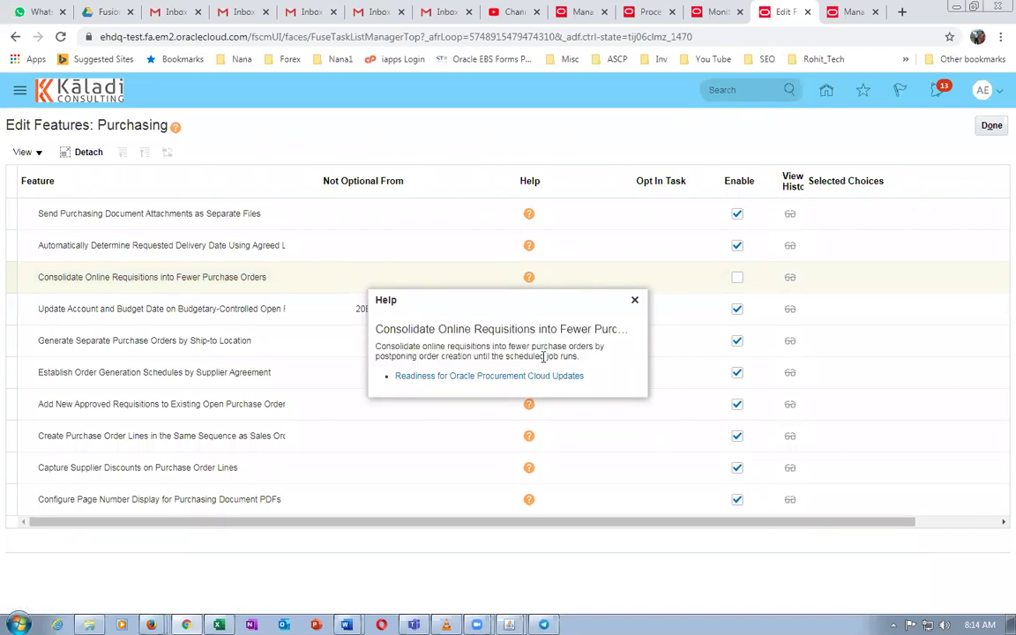
{"action": "left_click_drag", "start_coordinate": [391, 356], "coordinate": [471, 356]}
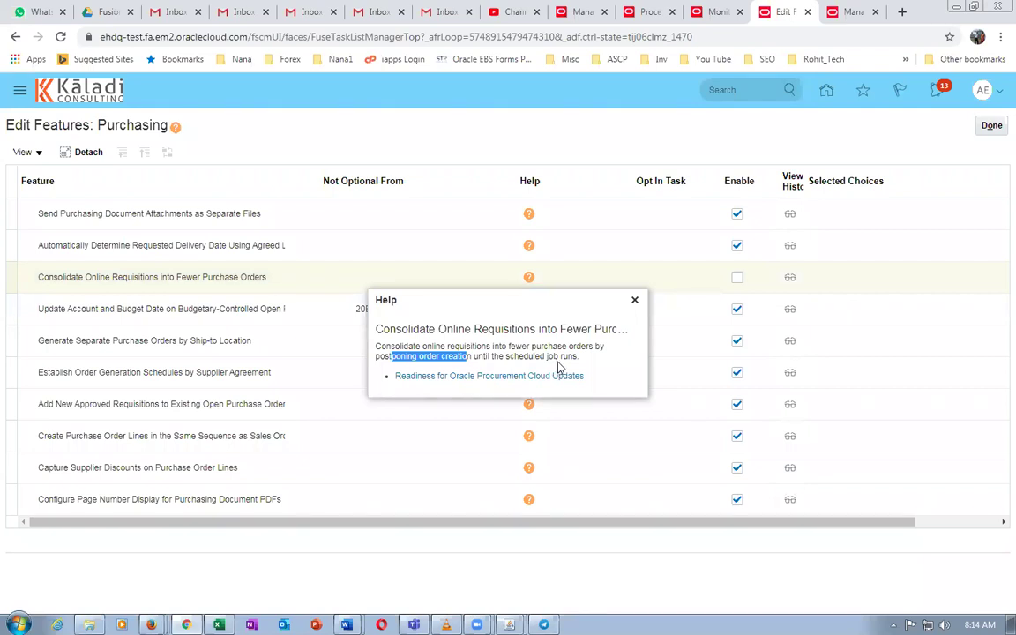
{"action": "left_click", "coordinate": [559, 357]}
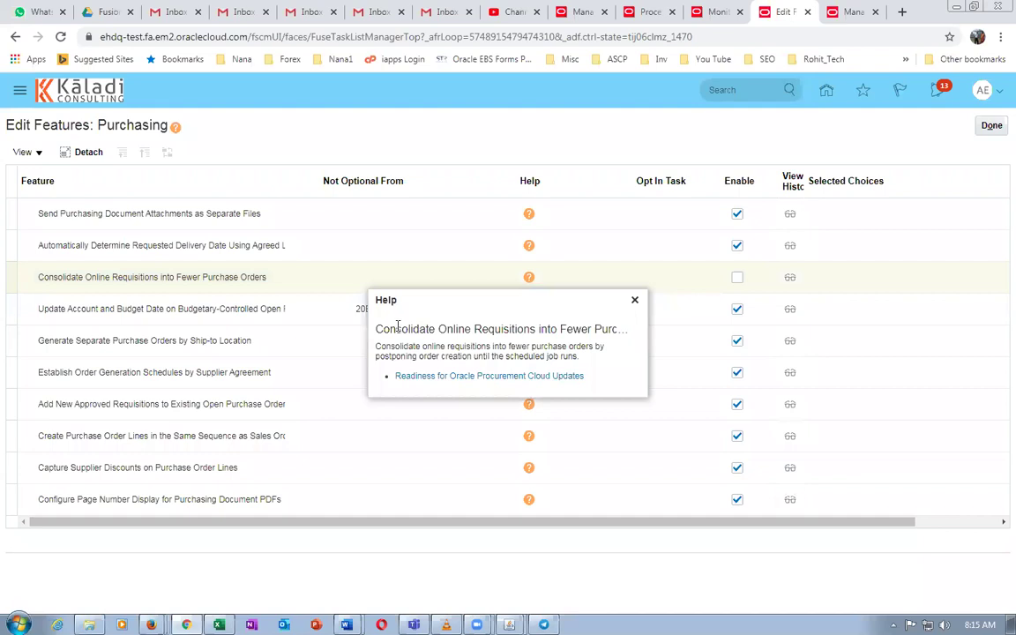
{"action": "left_click_drag", "start_coordinate": [407, 327], "coordinate": [637, 331]}
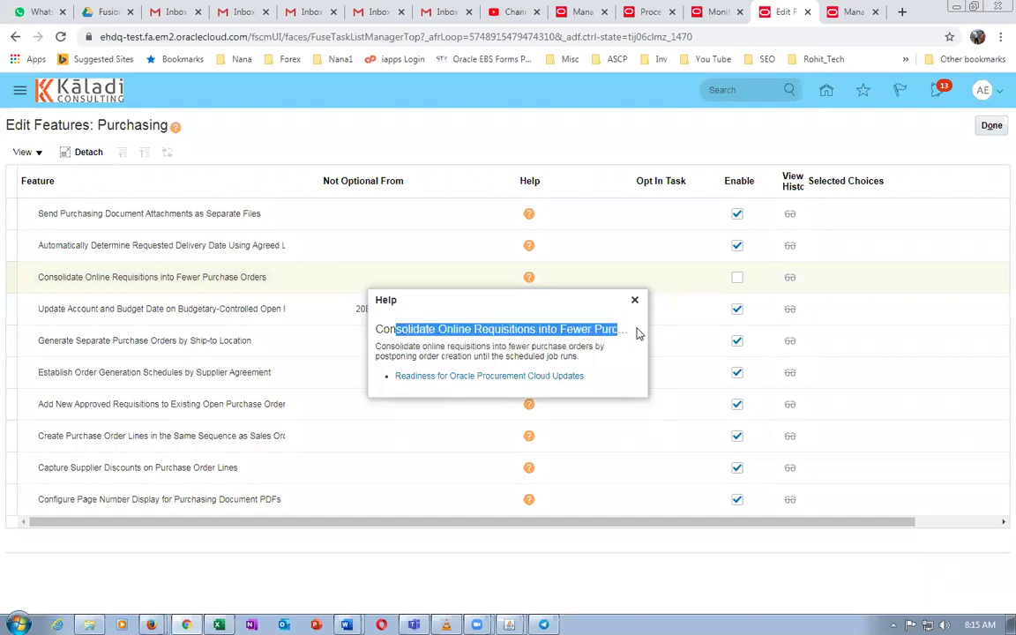
{"action": "left_click", "coordinate": [509, 355]}
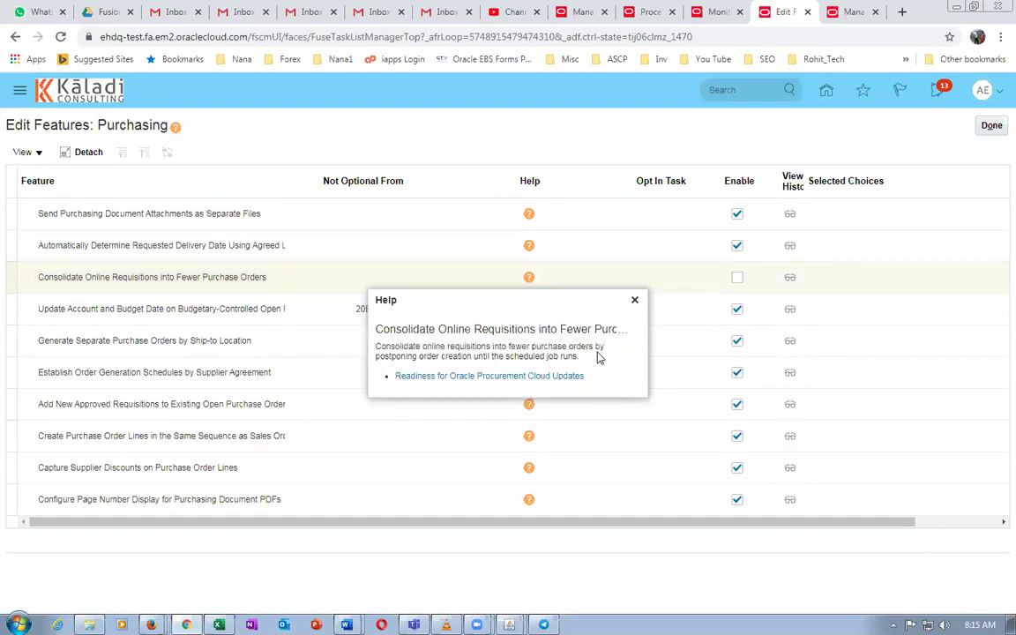
{"action": "left_click", "coordinate": [635, 300]}
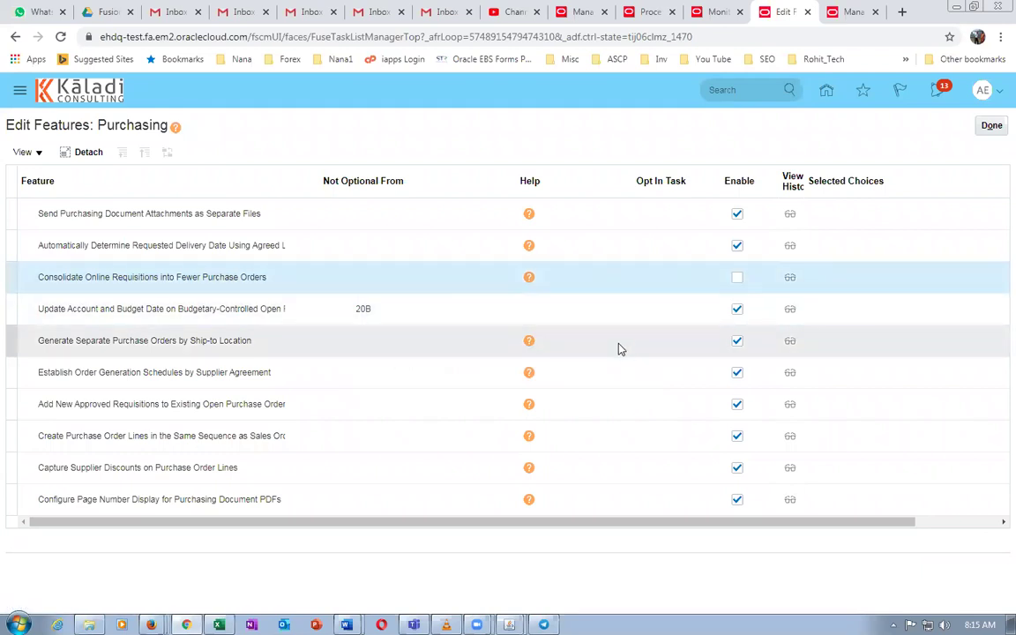
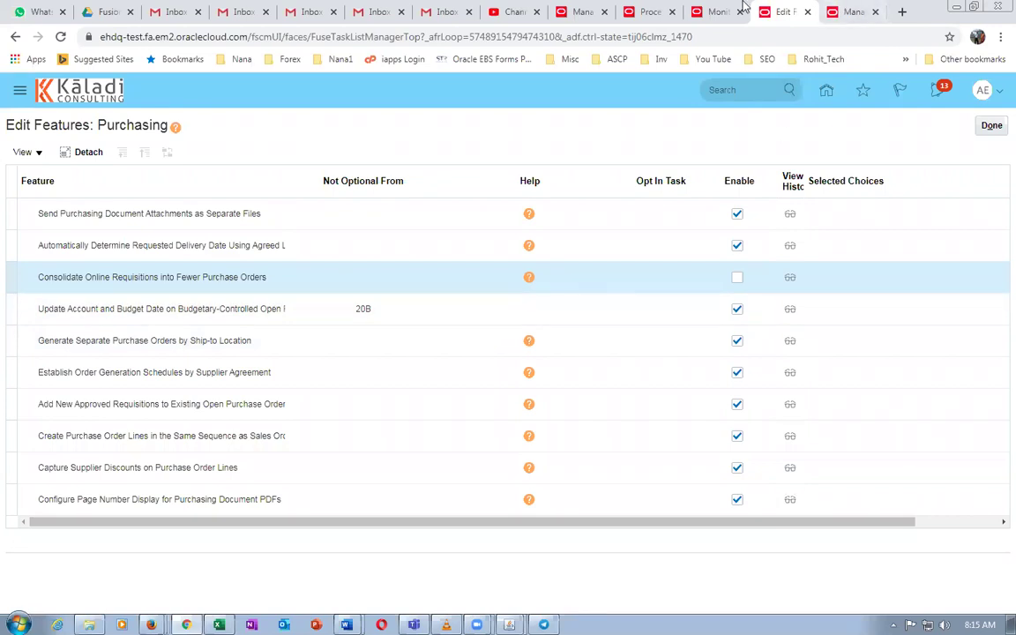
On Process Requisitions, select both lines of requisition 1025 and add them to the Document Builder.
{"action": "left_click", "coordinate": [653, 15]}
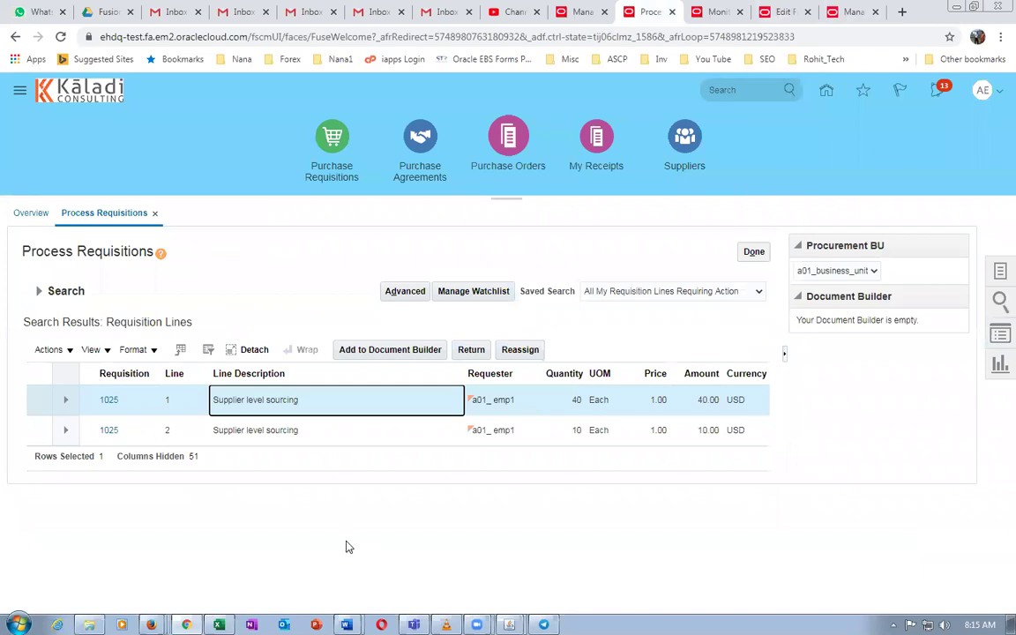
{"action": "left_click", "coordinate": [381, 430], "text": "ctrl"}
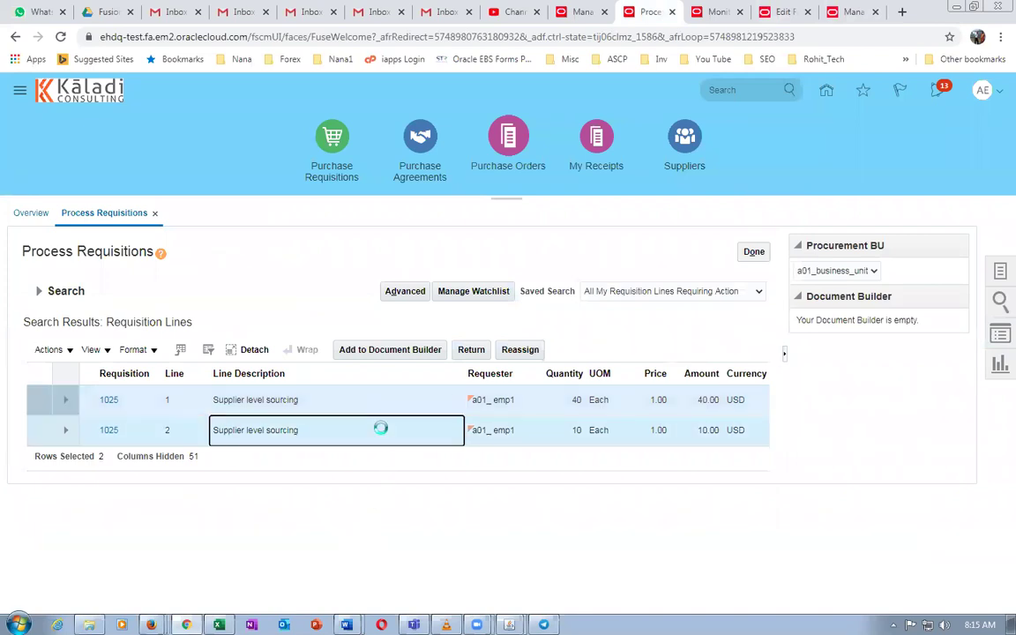
{"action": "left_click", "coordinate": [379, 350]}
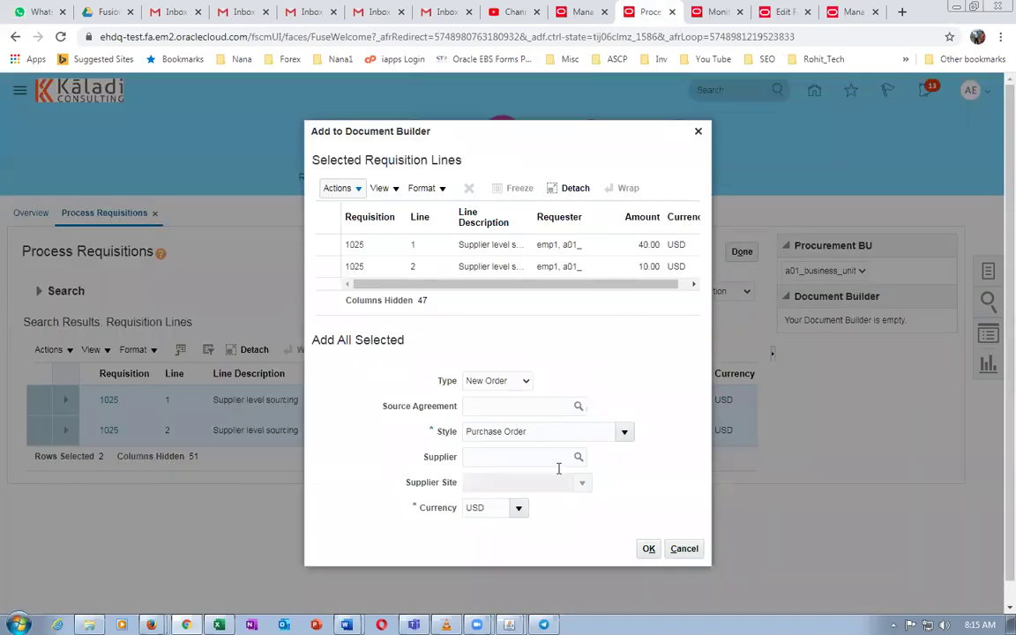
Add both requisition lines as a New Order and create purchase order 3027 from the builder.
{"action": "left_click", "coordinate": [478, 456]}
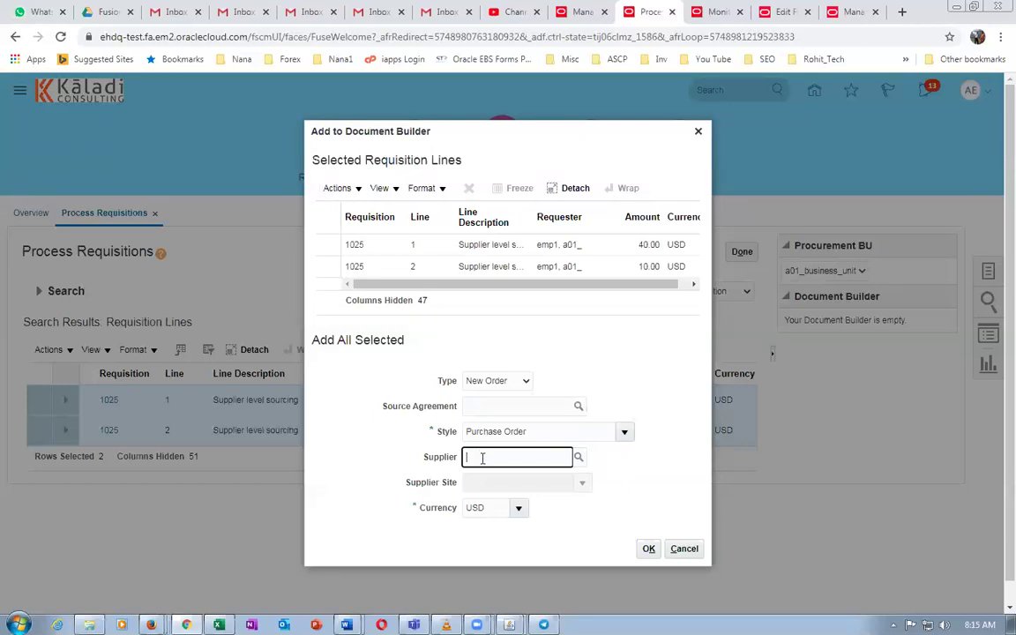
{"action": "left_click", "coordinate": [495, 406]}
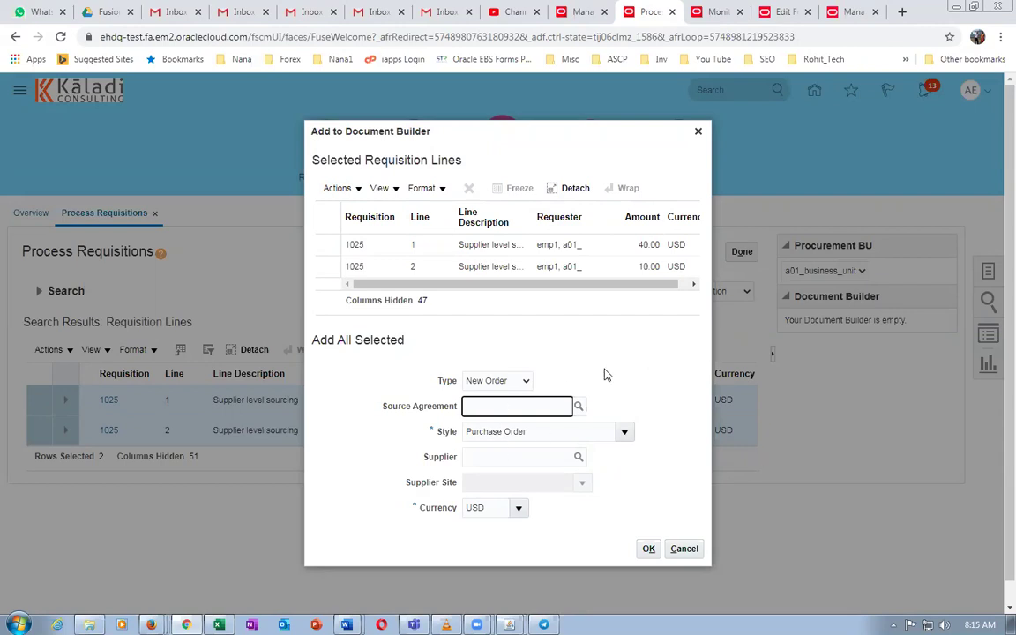
{"action": "left_click", "coordinate": [485, 456]}
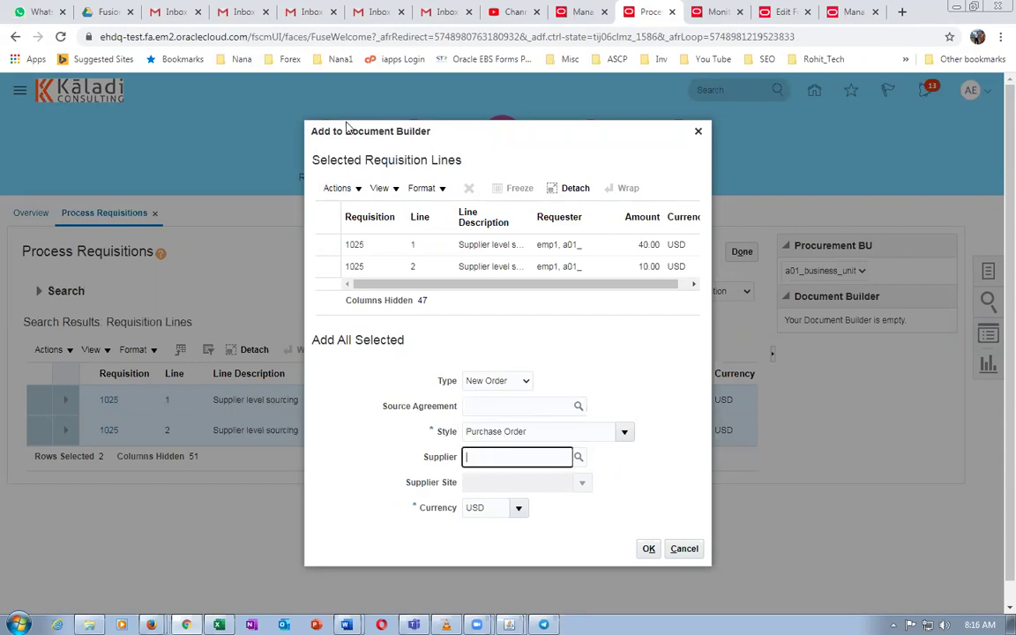
{"action": "left_click_drag", "start_coordinate": [330, 132], "coordinate": [378, 132]}
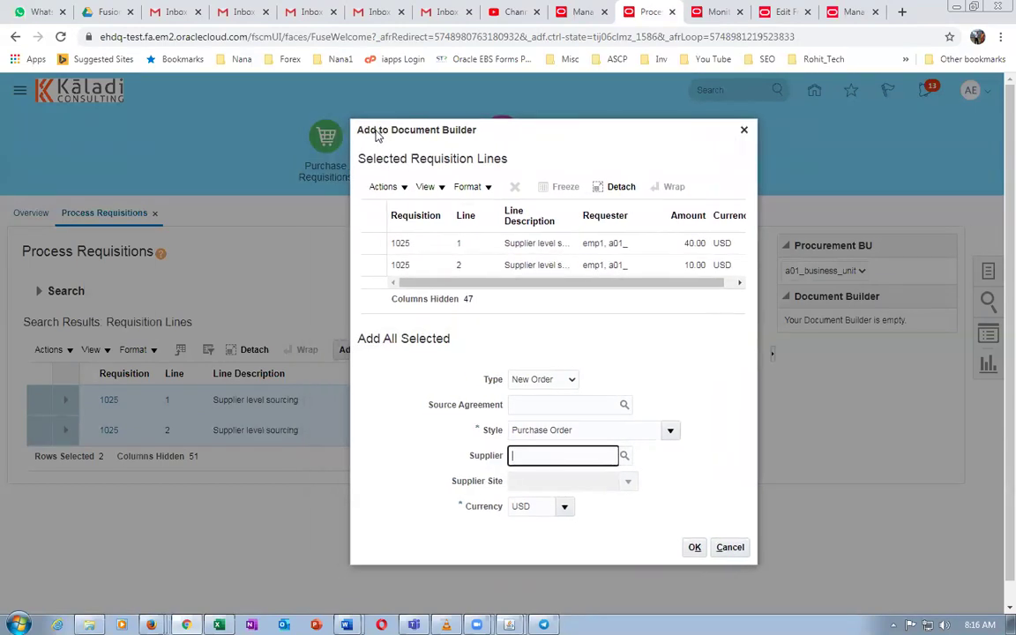
{"action": "left_click", "coordinate": [694, 547]}
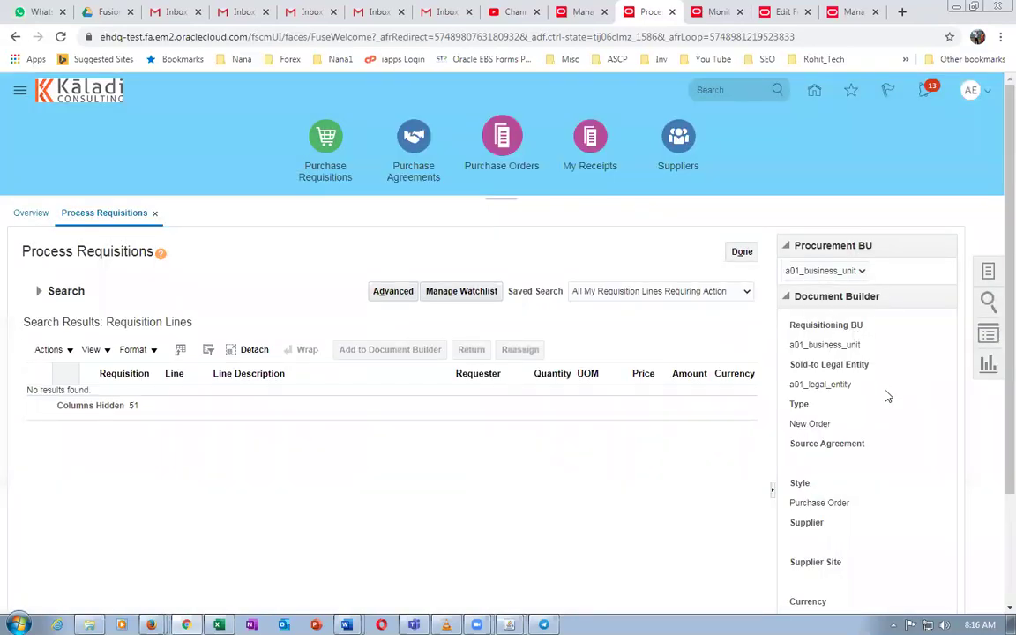
{"action": "scroll", "coordinate": [887, 396], "scroll_direction": "down", "scroll_amount": 3}
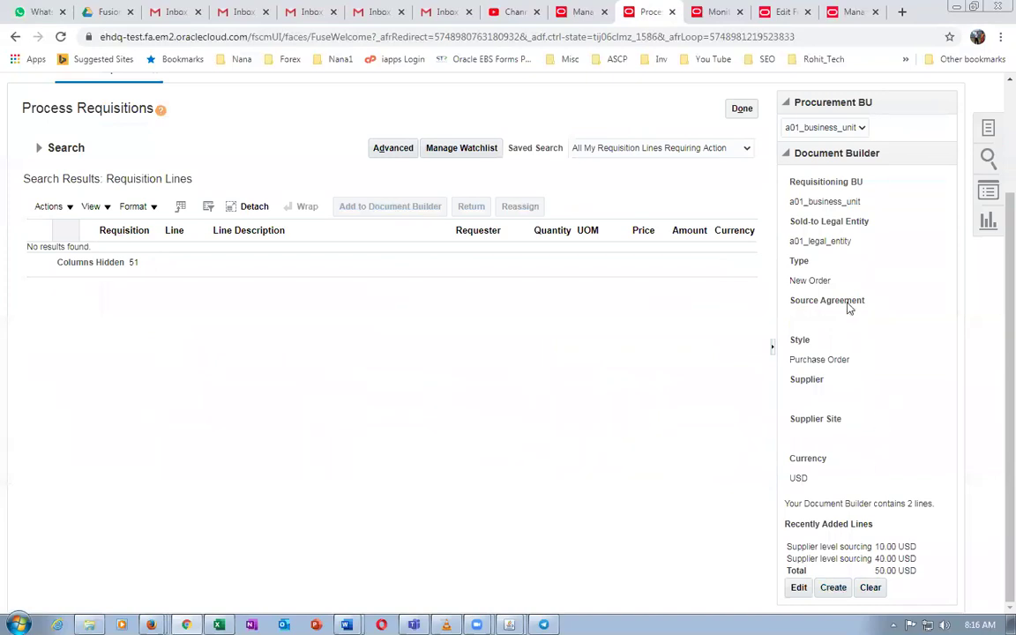
{"action": "left_click", "coordinate": [832, 586]}
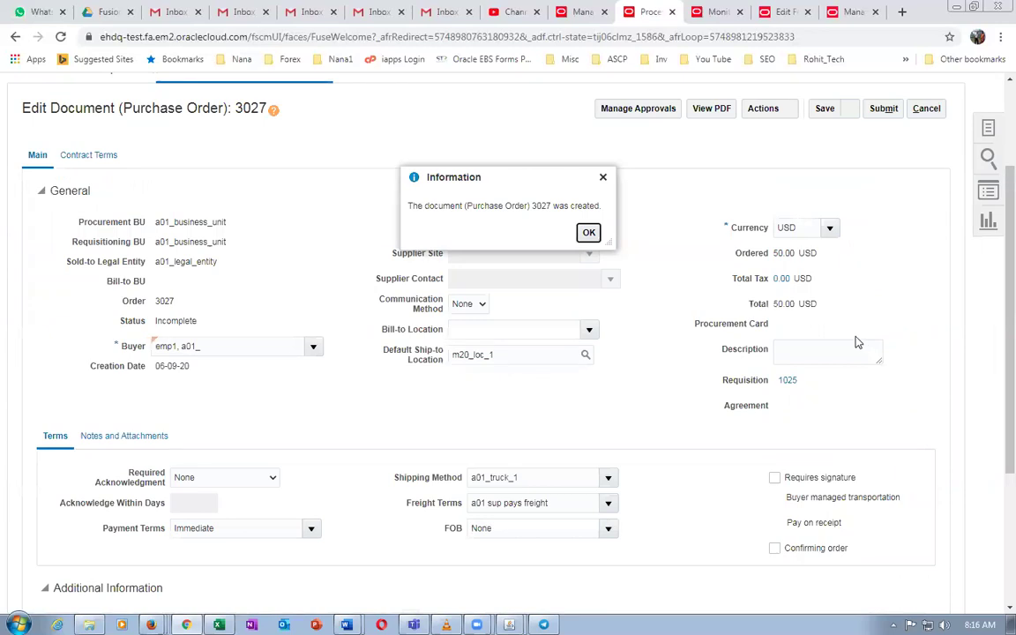
Validate purchase order 3027 and review the reported errors.
{"action": "left_click", "coordinate": [588, 233]}
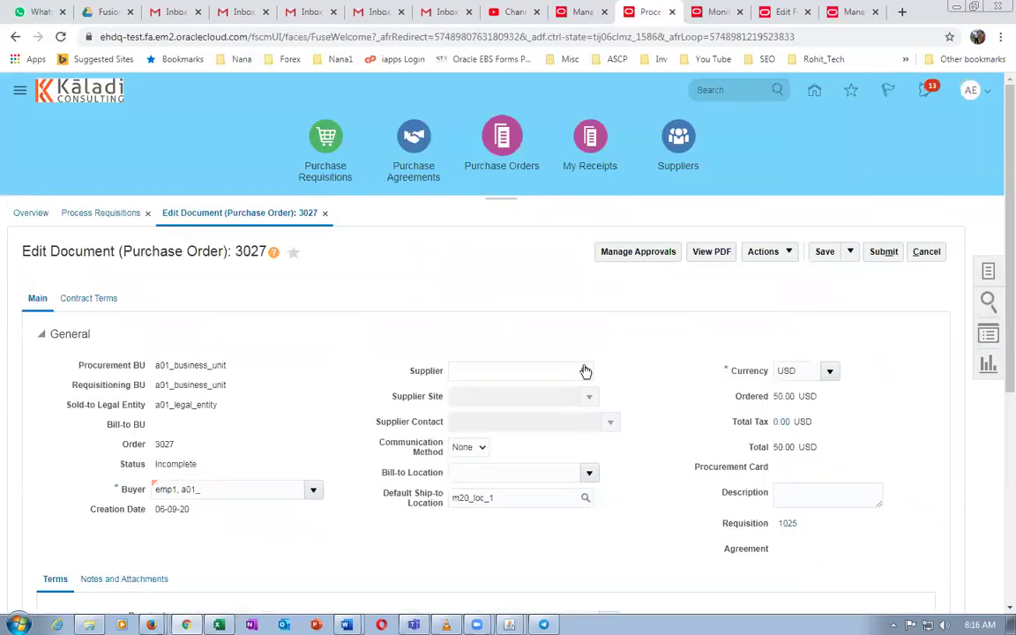
{"action": "left_click", "coordinate": [763, 252]}
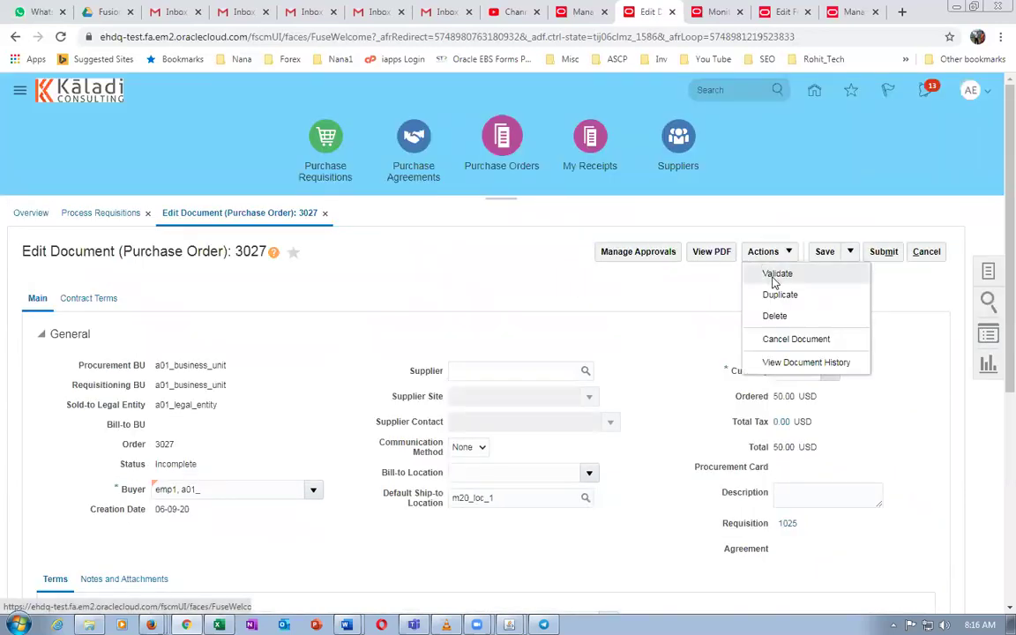
{"action": "left_click", "coordinate": [774, 275]}
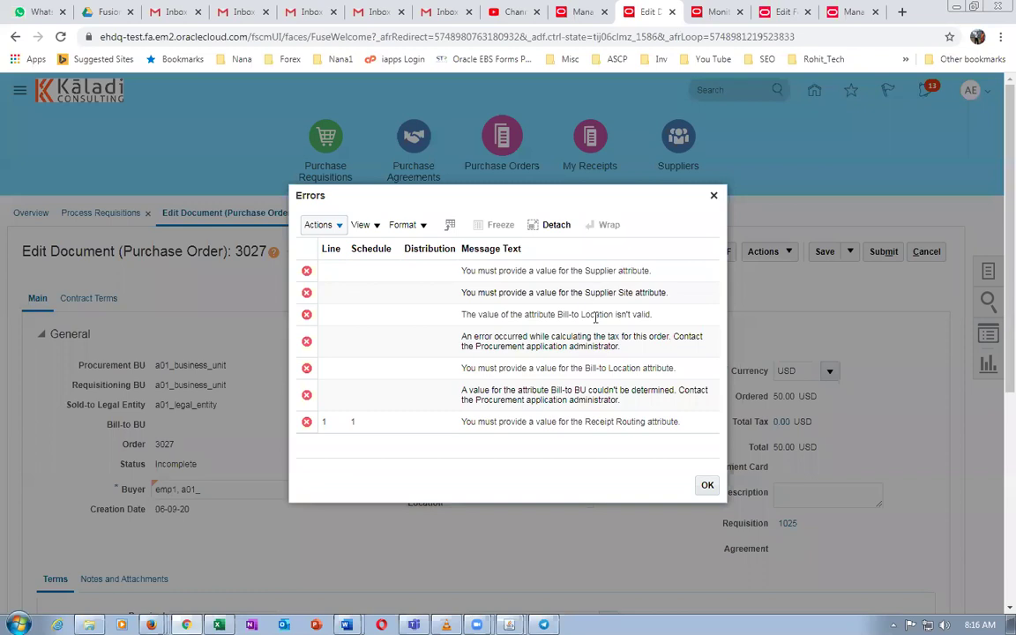
{"action": "left_click", "coordinate": [708, 487]}
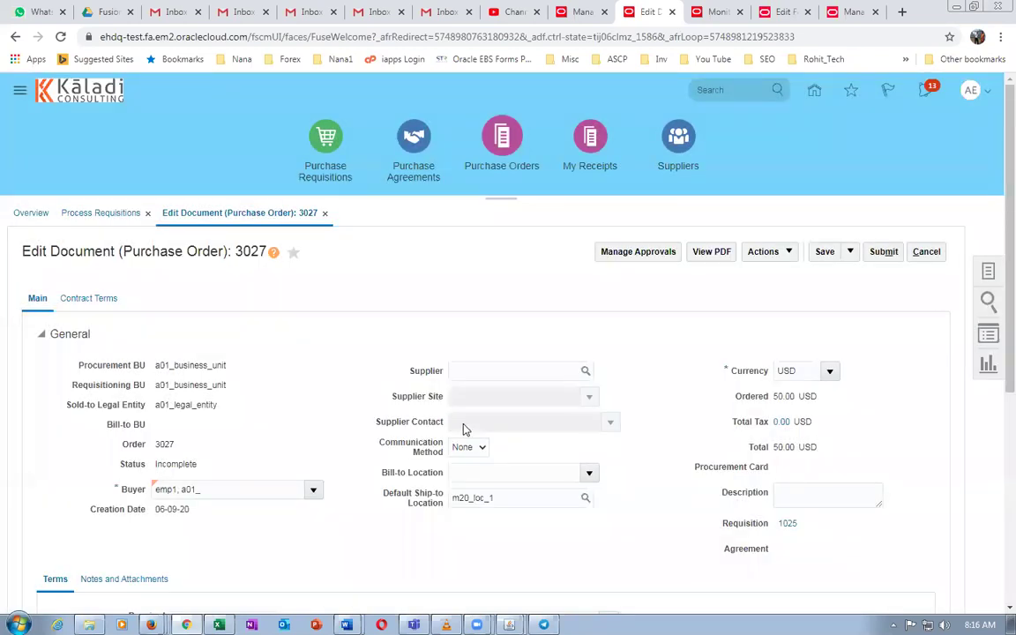
Set the order's supplier to m20_sup_1 and save.
{"action": "left_click", "coordinate": [460, 366]}
{"action": "type", "text": "m20"}
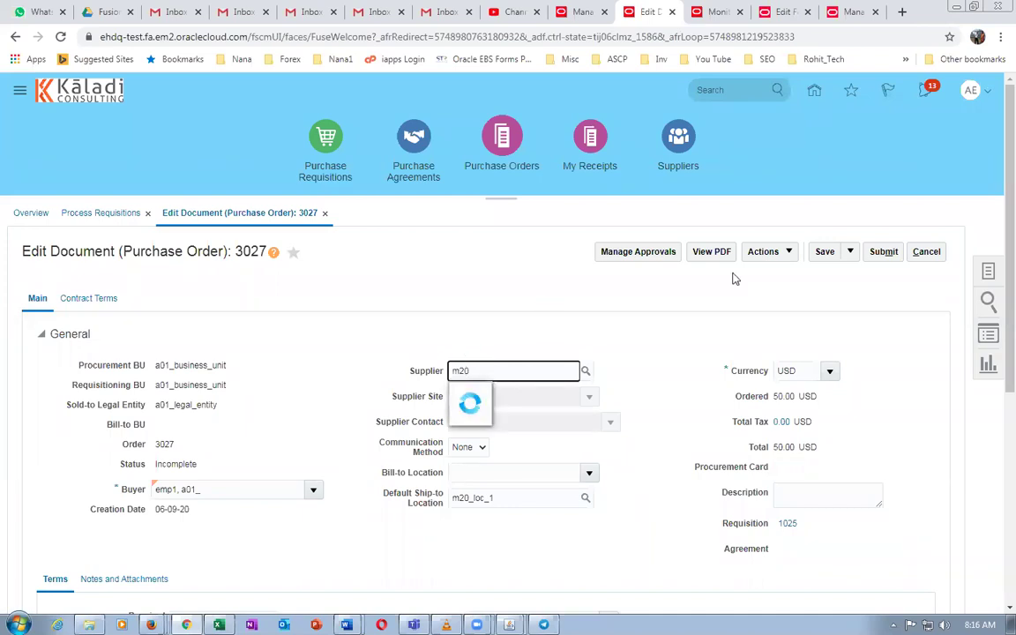
{"action": "left_click", "coordinate": [472, 391]}
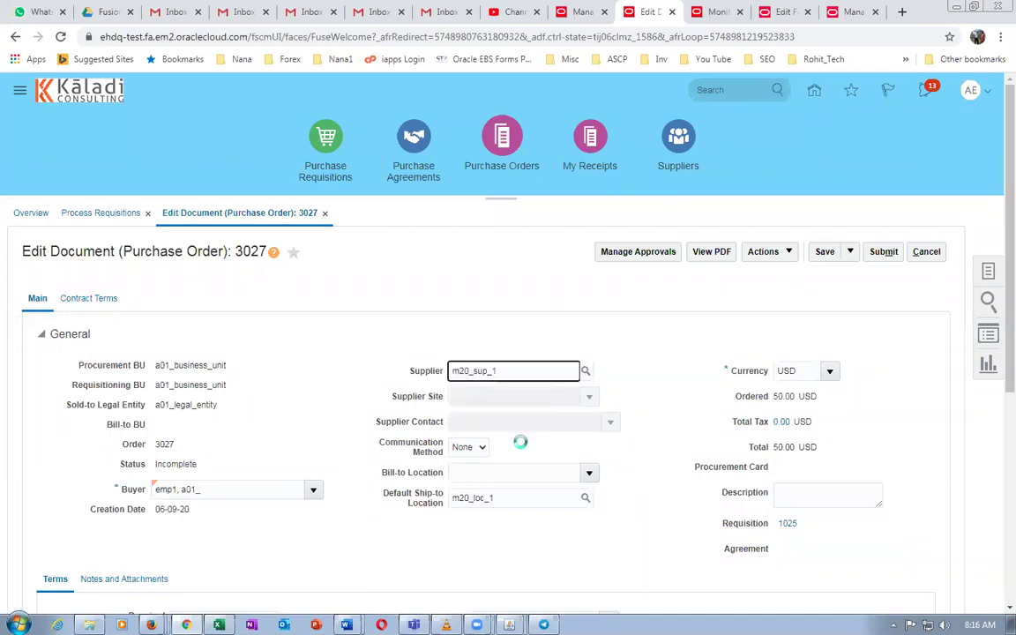
{"action": "left_click", "coordinate": [823, 253]}
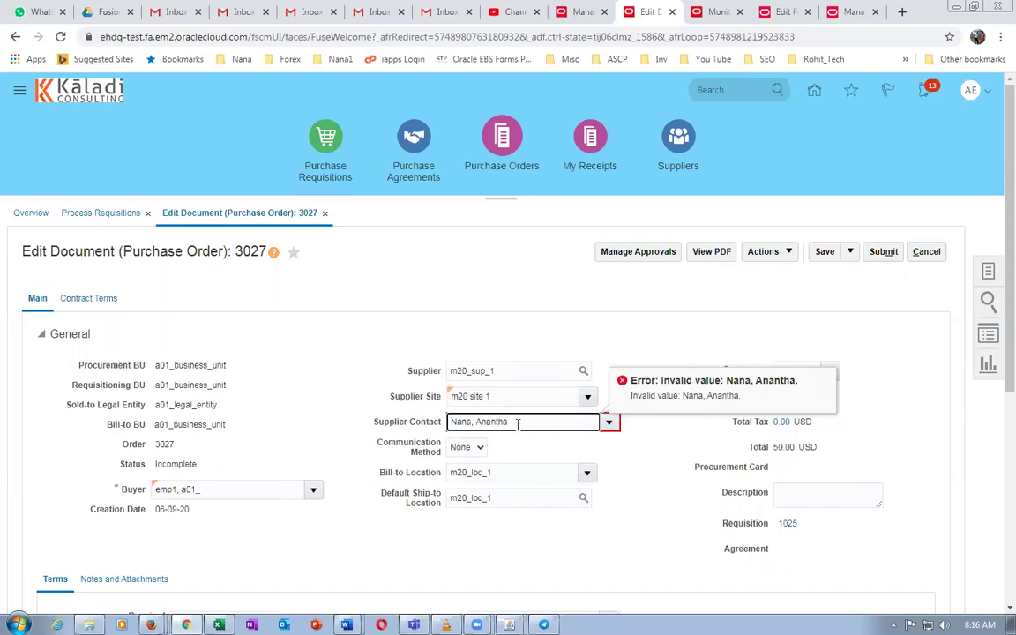
Delete the invalid Supplier Contact value from the order.
{"action": "left_click_drag", "start_coordinate": [518, 423], "coordinate": [392, 439]}
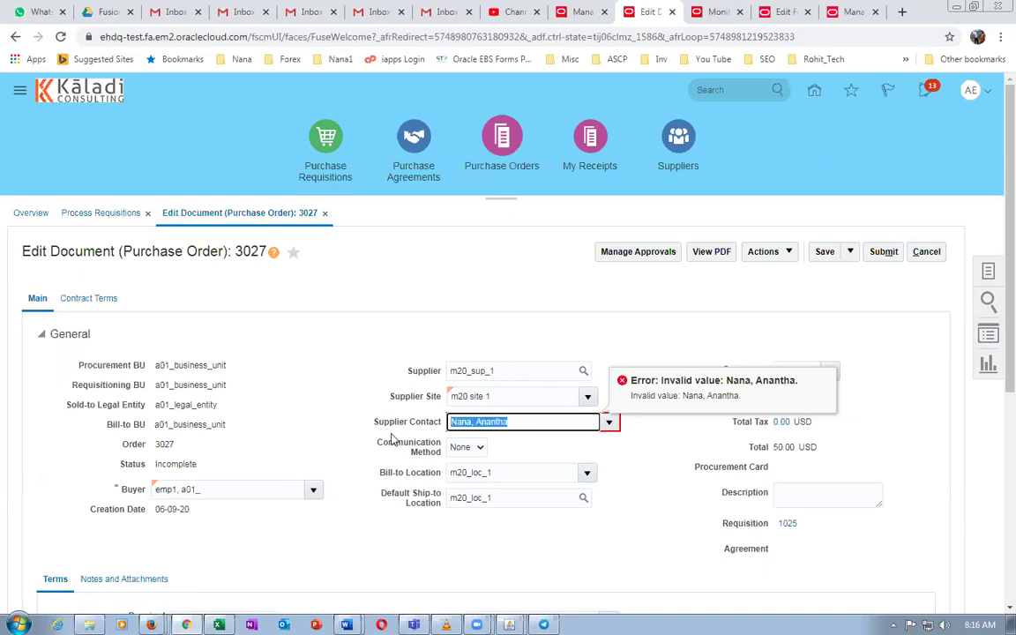
{"action": "key", "text": "BackSpace"}
{"action": "left_click", "coordinate": [523, 327]}
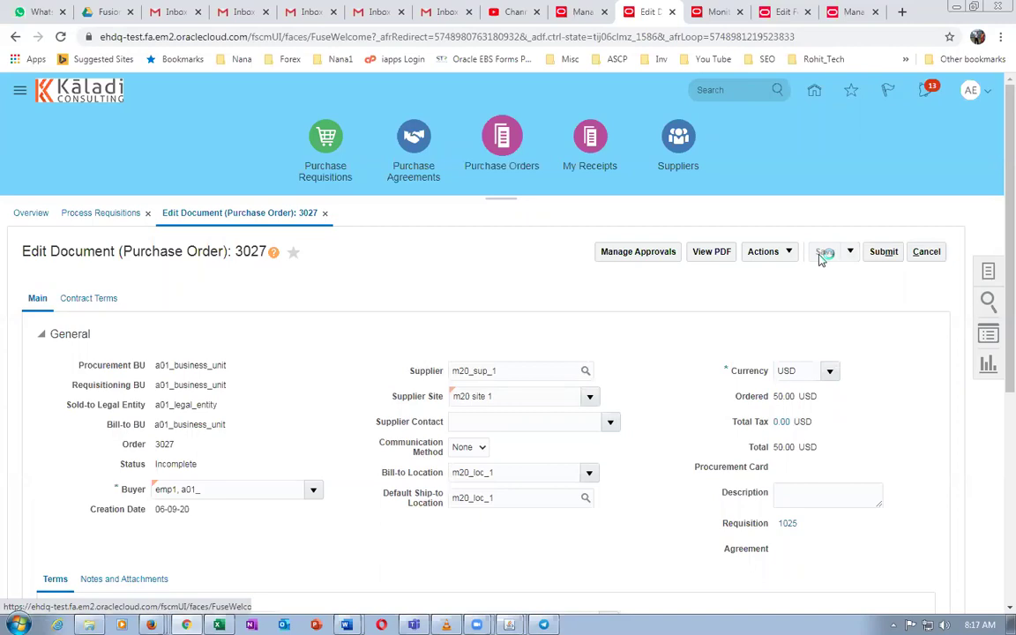
Validate the order again to identify the Receipt Routing error.
{"action": "left_click", "coordinate": [763, 257]}
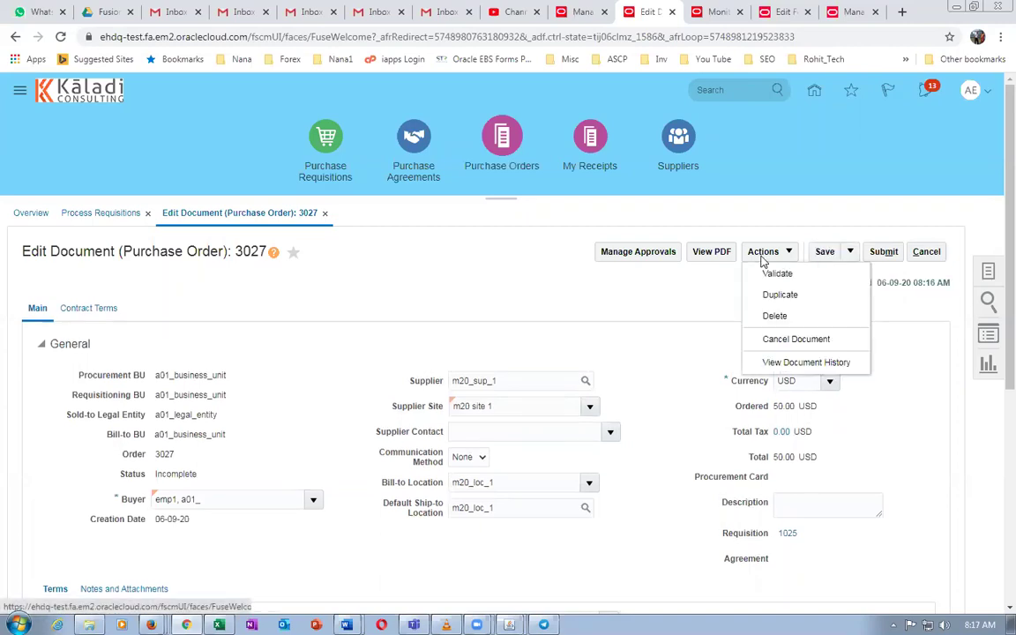
{"action": "left_click", "coordinate": [778, 275]}
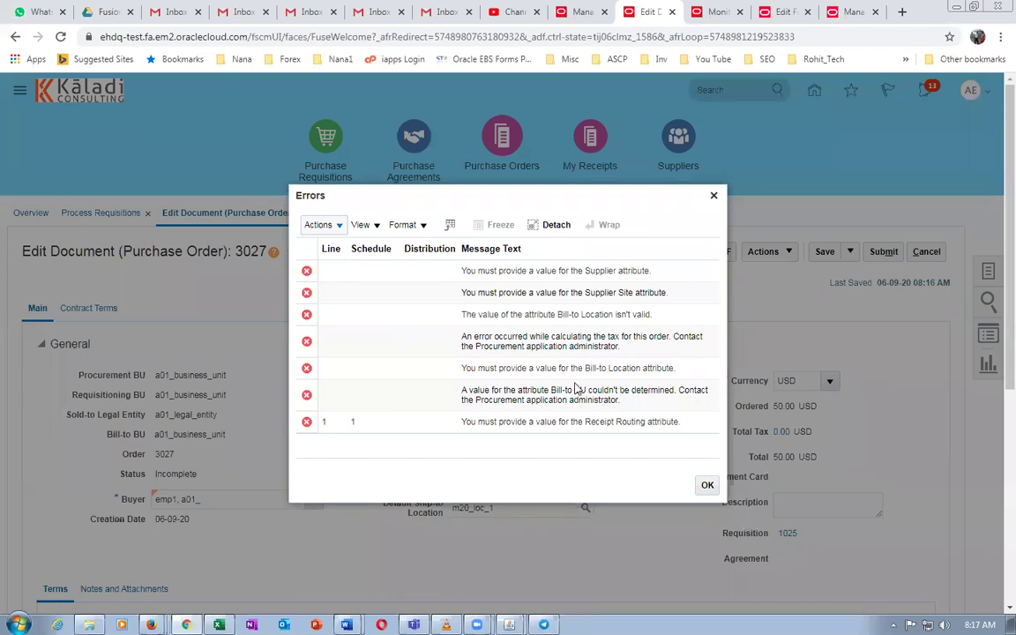
{"action": "left_click_drag", "start_coordinate": [577, 424], "coordinate": [667, 421]}
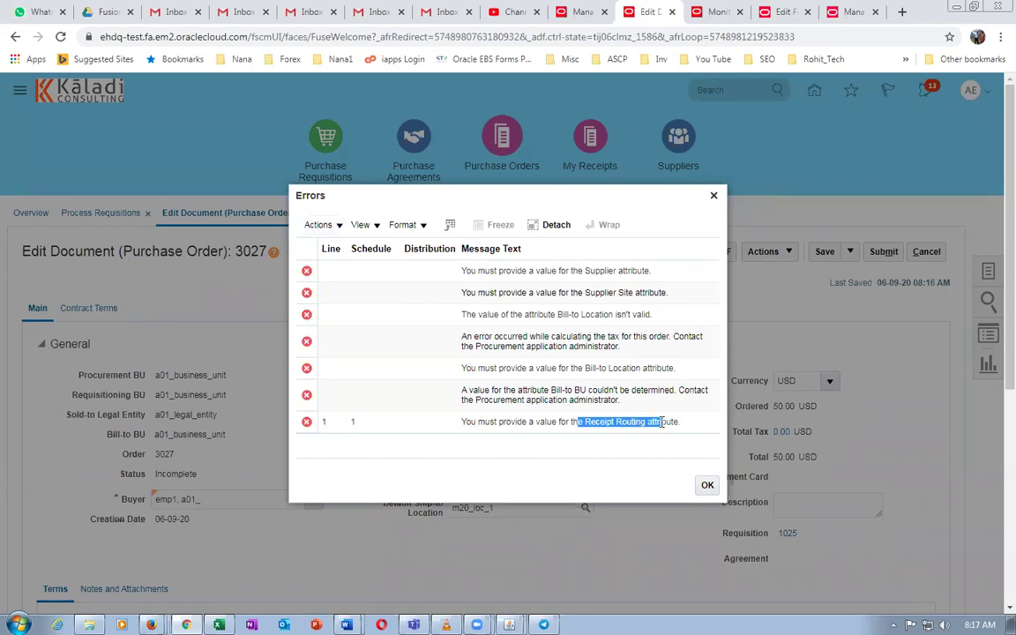
{"action": "left_click", "coordinate": [707, 485]}
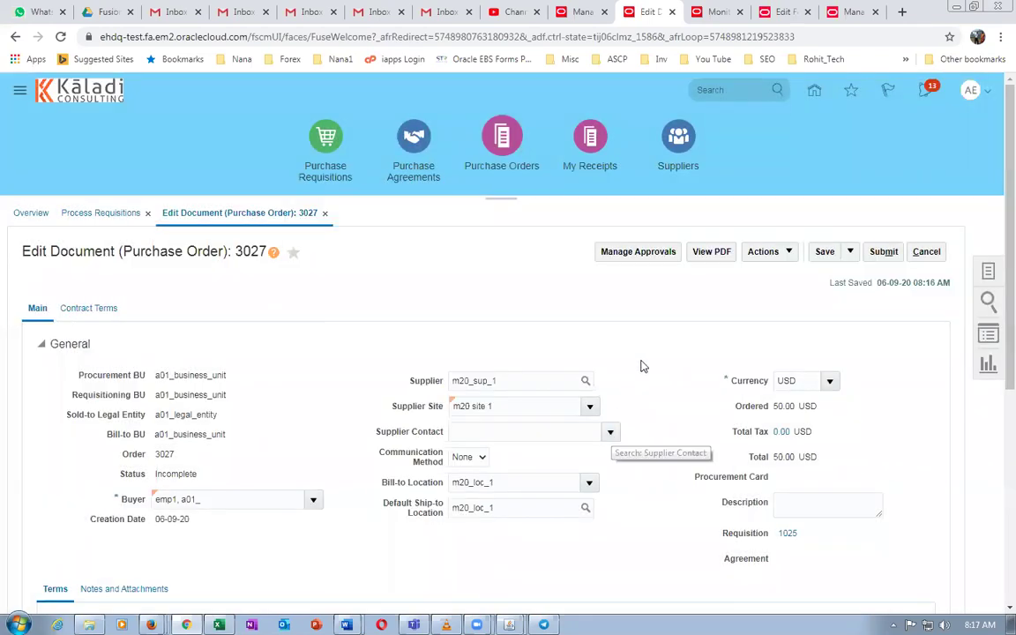
{"action": "triple_click", "coordinate": [643, 366]}
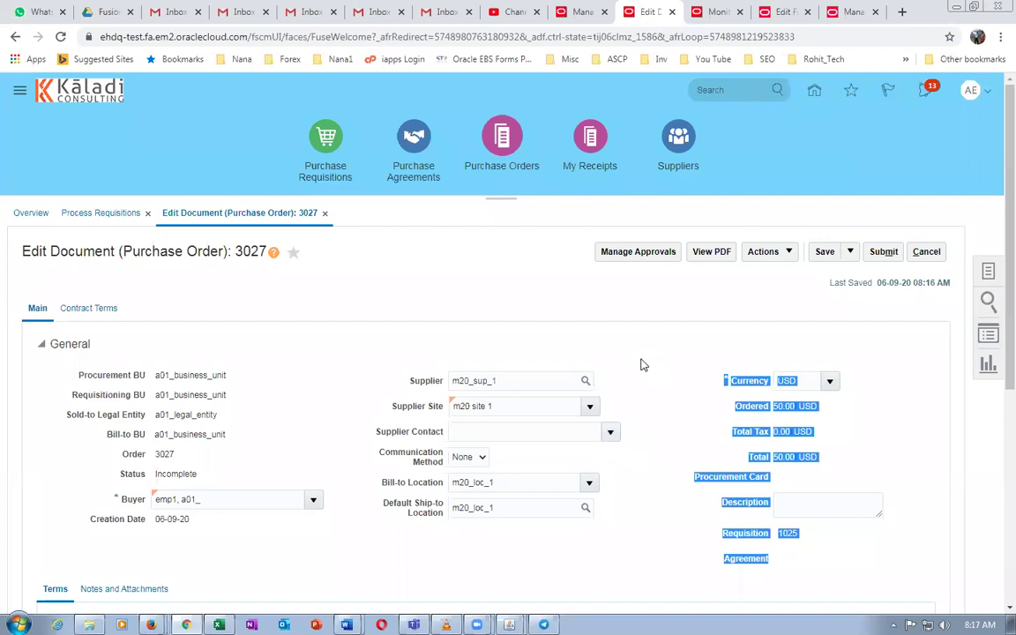
{"action": "scroll", "coordinate": [643, 381], "scroll_direction": "down", "scroll_amount": 3}
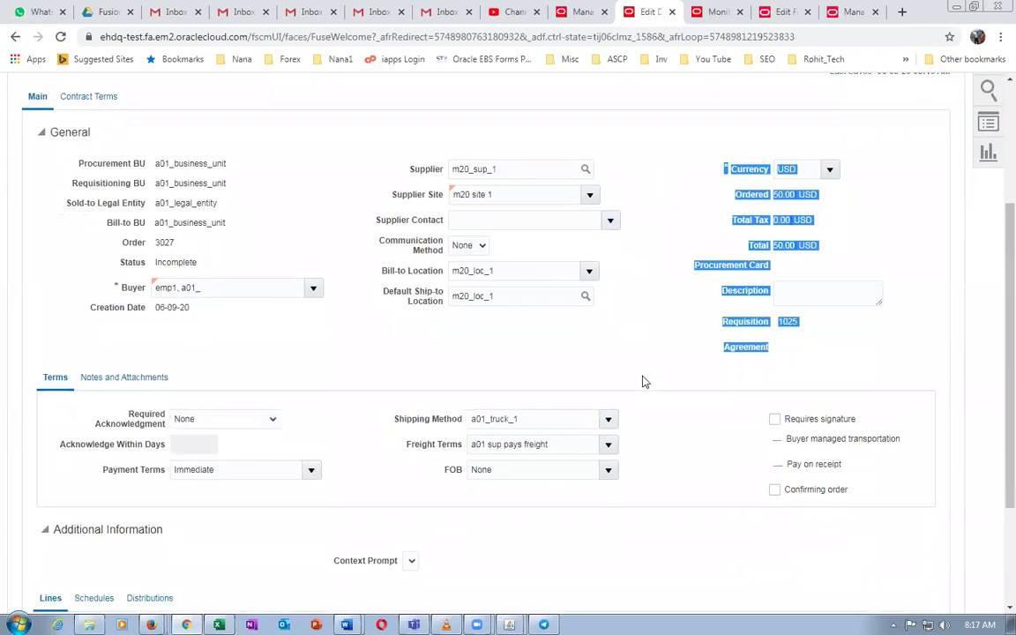
{"action": "scroll", "coordinate": [481, 465], "scroll_direction": "down", "scroll_amount": 2}
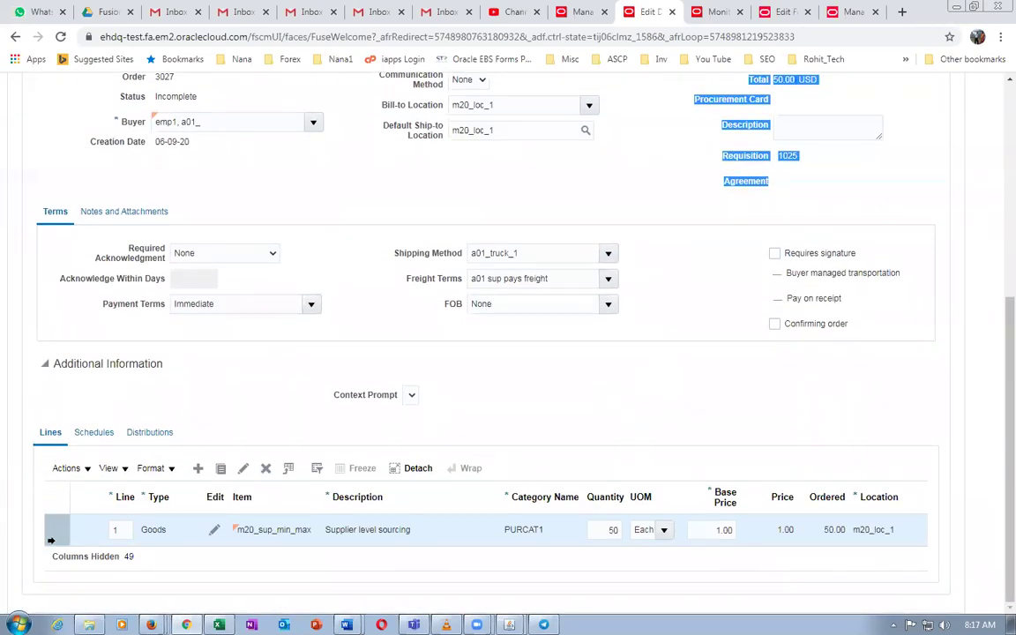
{"action": "left_click", "coordinate": [88, 415]}
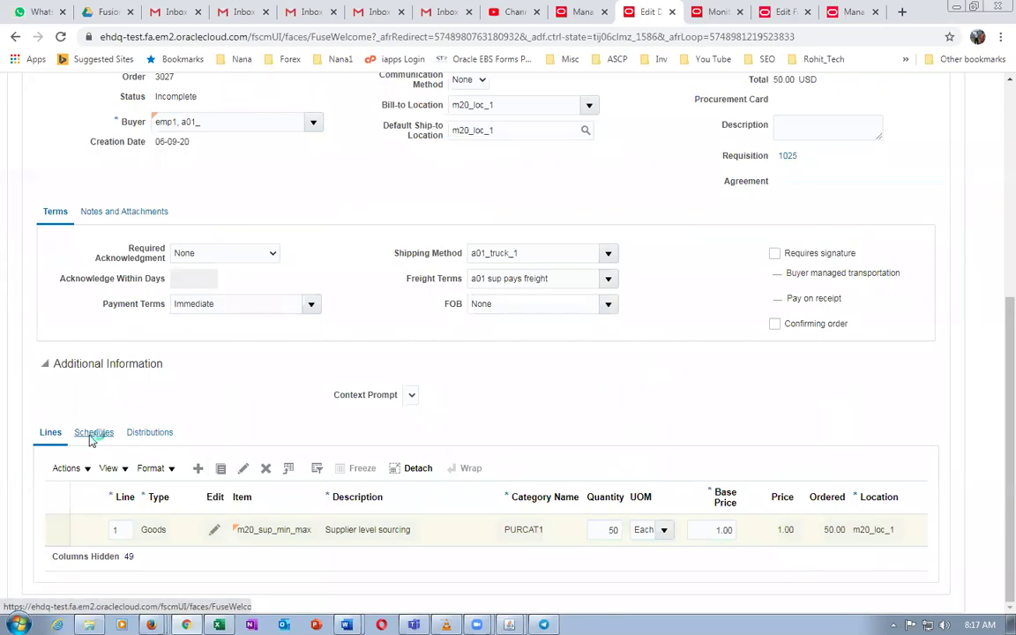
Set schedule 1's receipt routing to Standard receipt and apply the schedule changes.
{"action": "left_click", "coordinate": [90, 433]}
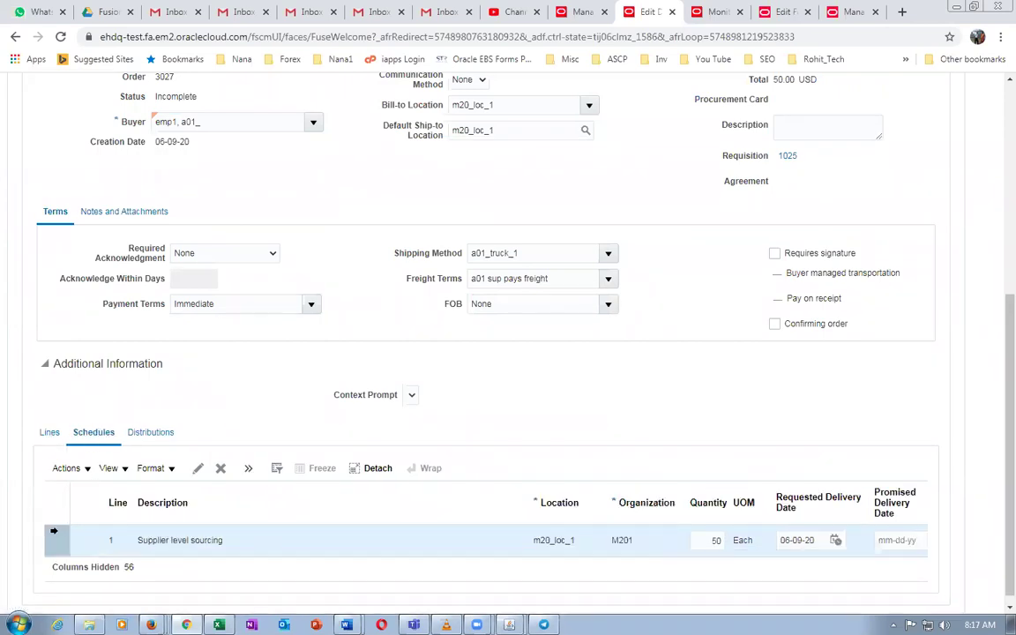
{"action": "left_click", "coordinate": [198, 470]}
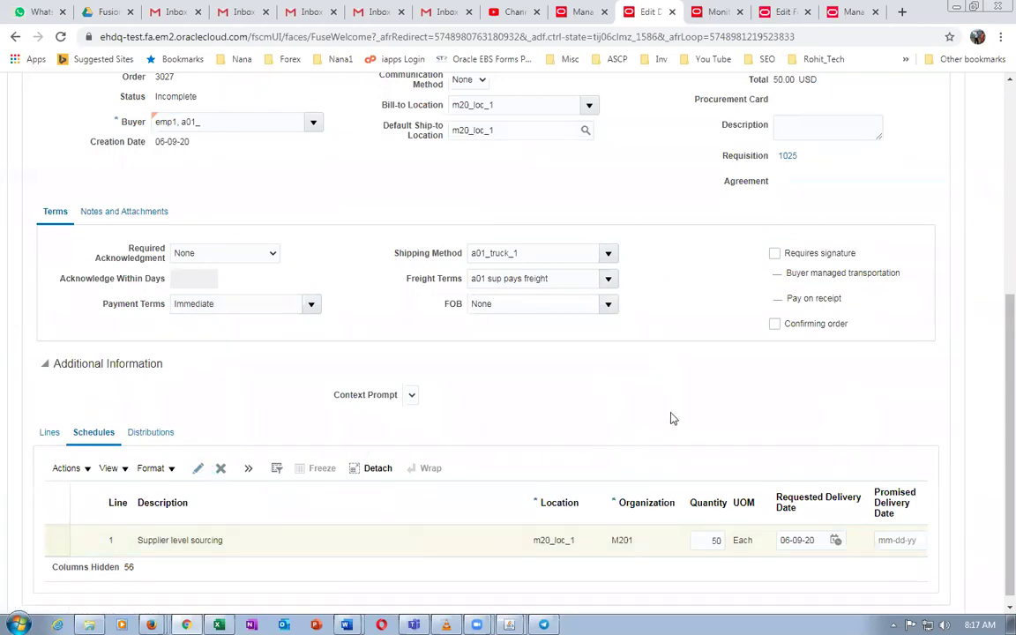
{"action": "scroll", "coordinate": [668, 419], "scroll_direction": "down", "scroll_amount": 6}
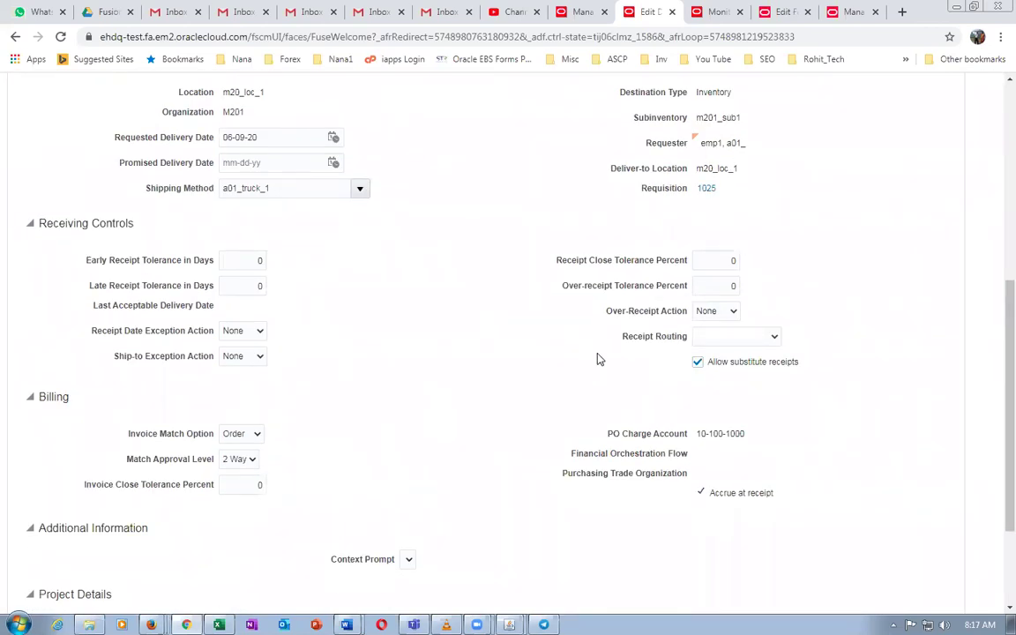
{"action": "left_click", "coordinate": [752, 337]}
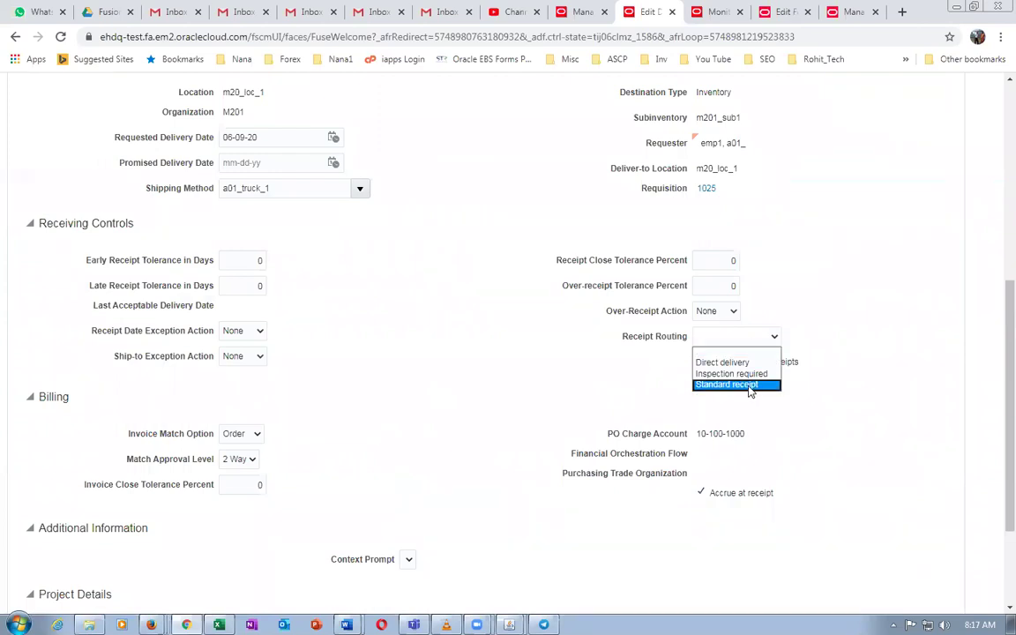
{"action": "left_click", "coordinate": [745, 383]}
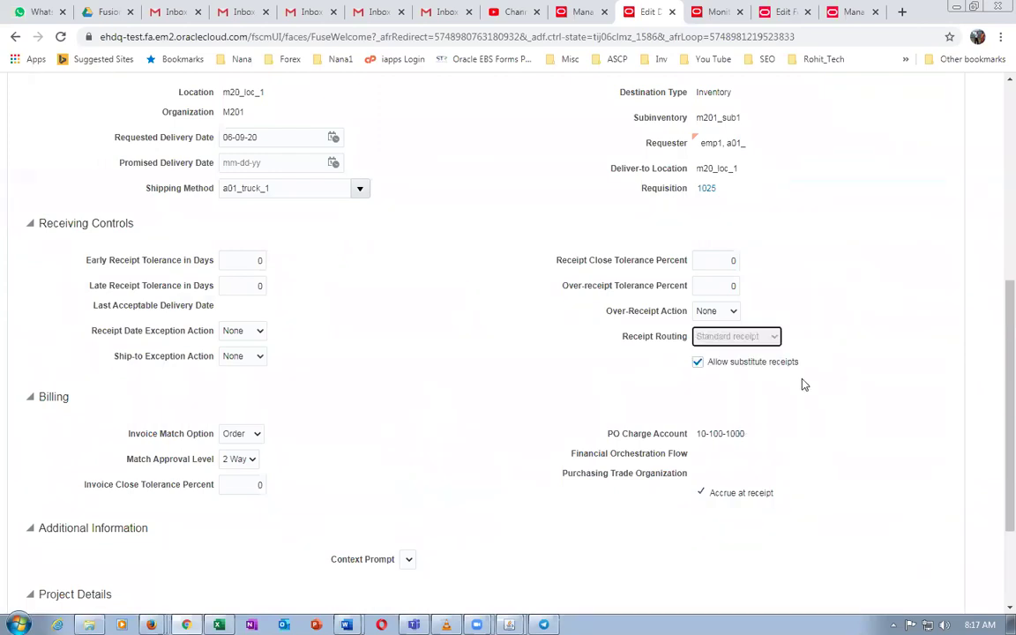
{"action": "scroll", "coordinate": [800, 381], "scroll_direction": "up", "scroll_amount": 5}
{"action": "scroll", "coordinate": [799, 382], "scroll_direction": "up", "scroll_amount": 2}
{"action": "left_click", "coordinate": [891, 251]}
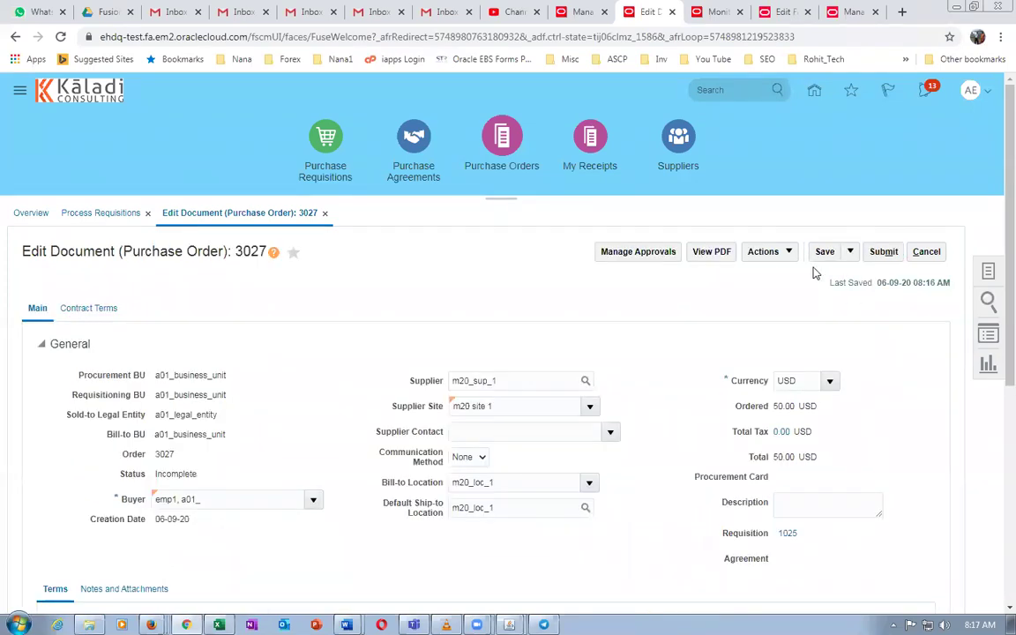
Save purchase order 3027, then validate it and confirm the no-errors message.
{"action": "left_click", "coordinate": [823, 252]}
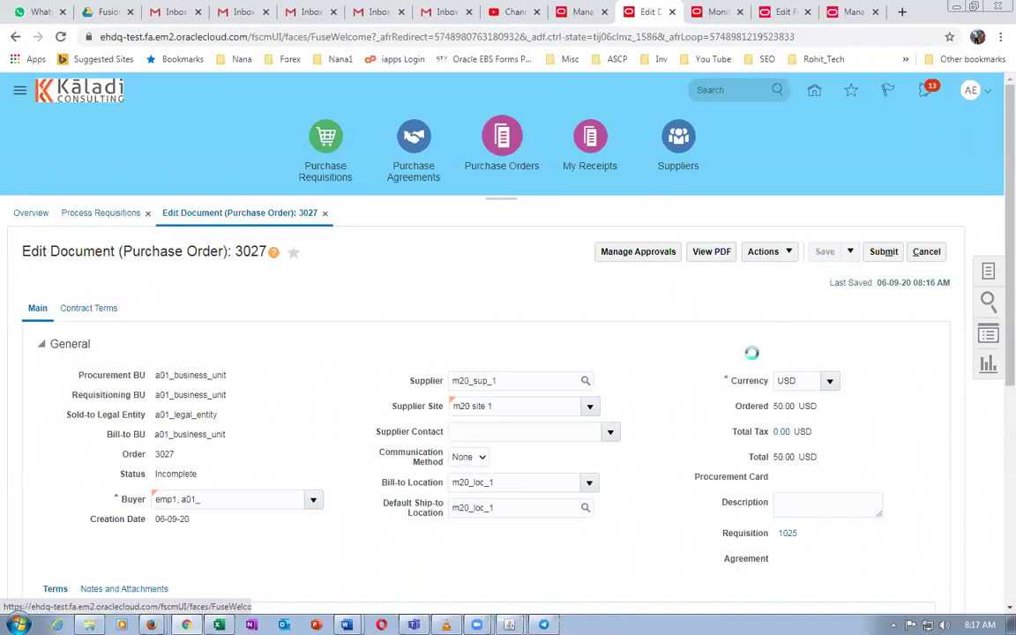
{"action": "left_click", "coordinate": [760, 257]}
{"action": "left_click", "coordinate": [764, 252]}
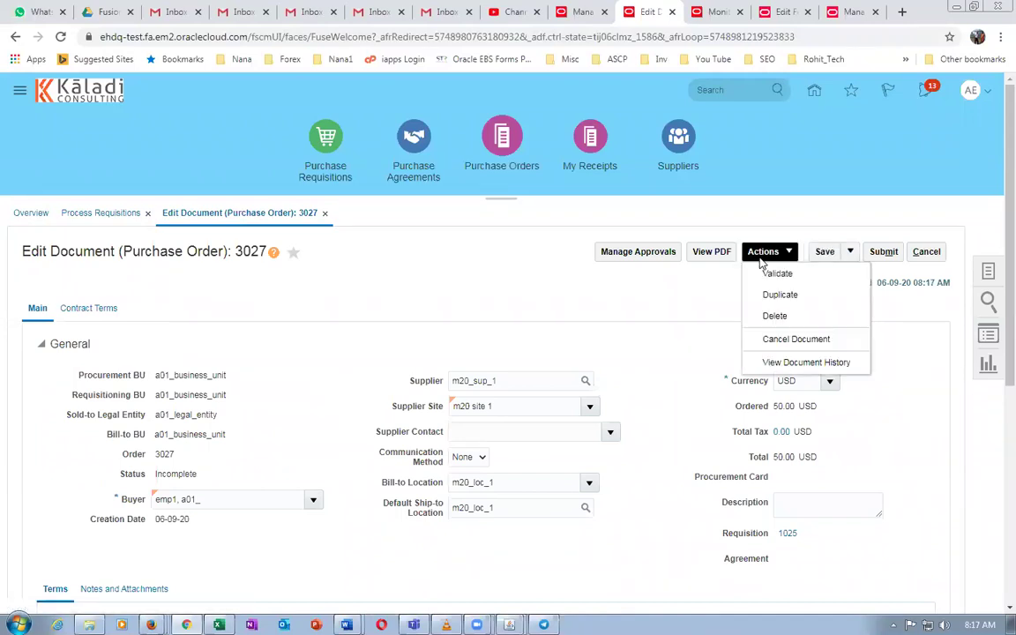
{"action": "left_click", "coordinate": [769, 274]}
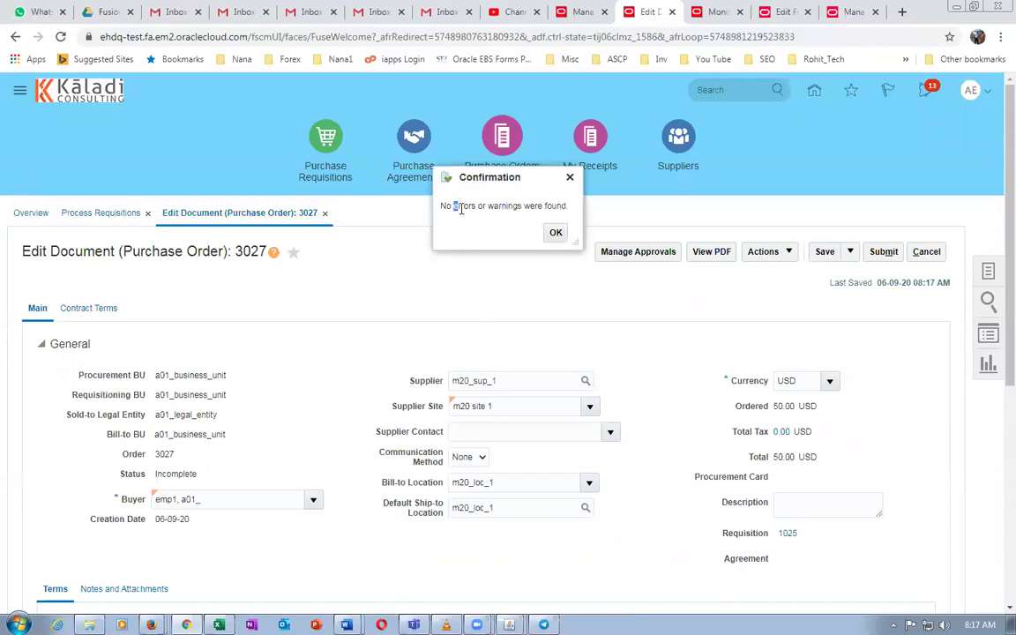
{"action": "left_click_drag", "start_coordinate": [453, 206], "coordinate": [540, 207]}
{"action": "left_click", "coordinate": [563, 234]}
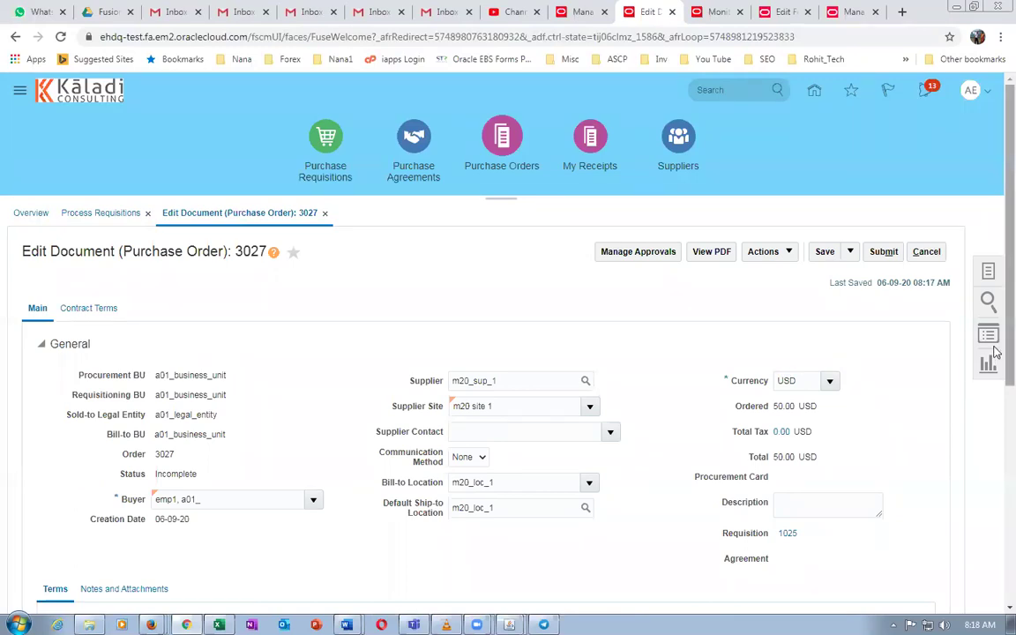
Review the approval stages in Manage Approvals and submit order 3027 for approval.
{"action": "scroll", "coordinate": [996, 392], "scroll_direction": "down", "scroll_amount": 1}
{"action": "scroll", "coordinate": [996, 396], "scroll_direction": "down", "scroll_amount": 2}
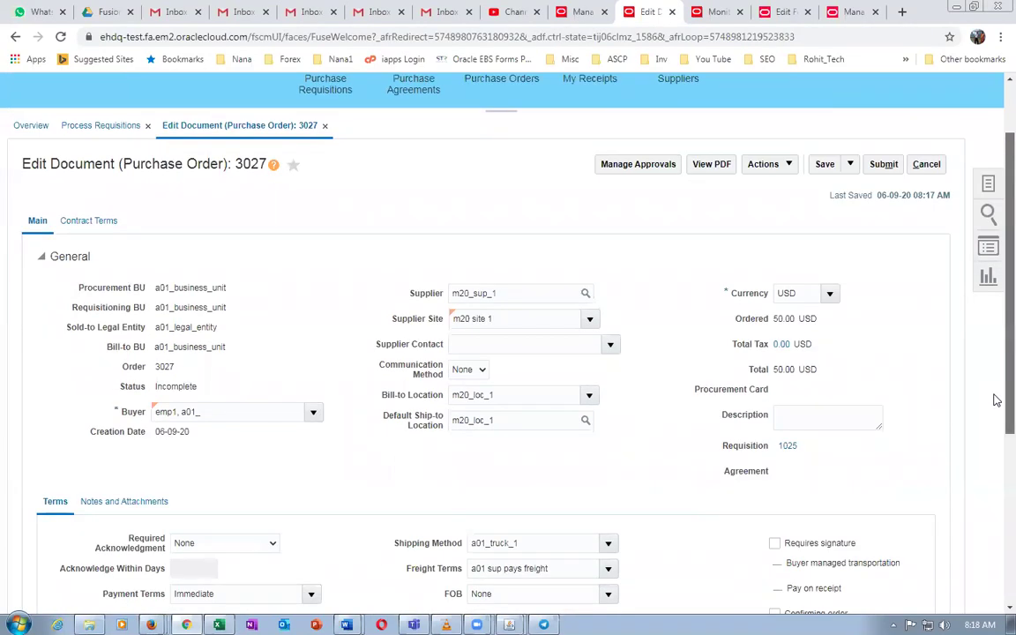
{"action": "scroll", "coordinate": [994, 379], "scroll_direction": "up", "scroll_amount": 2}
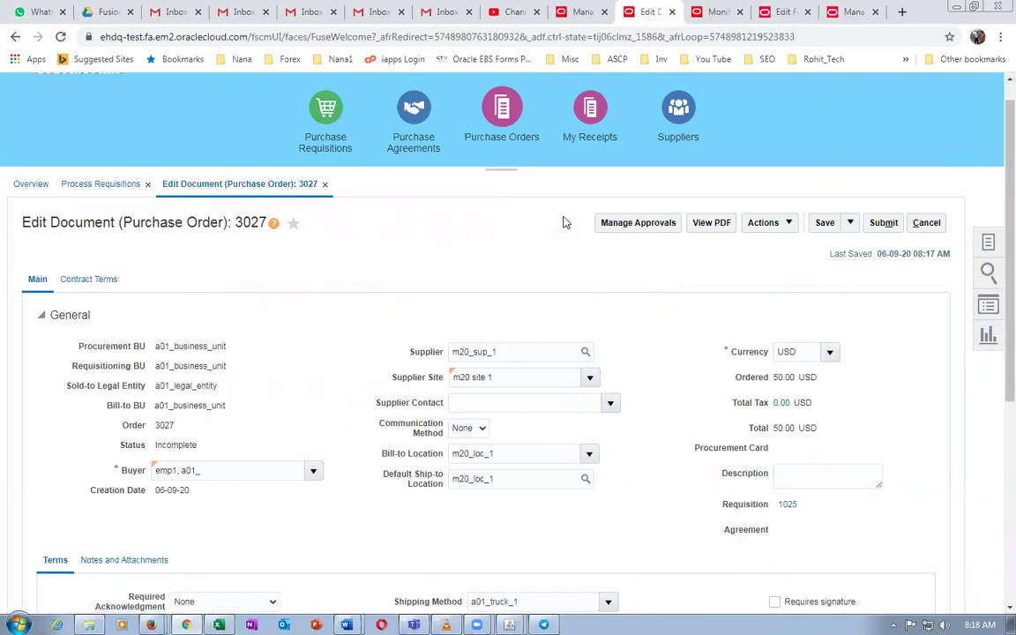
{"action": "left_click", "coordinate": [628, 224]}
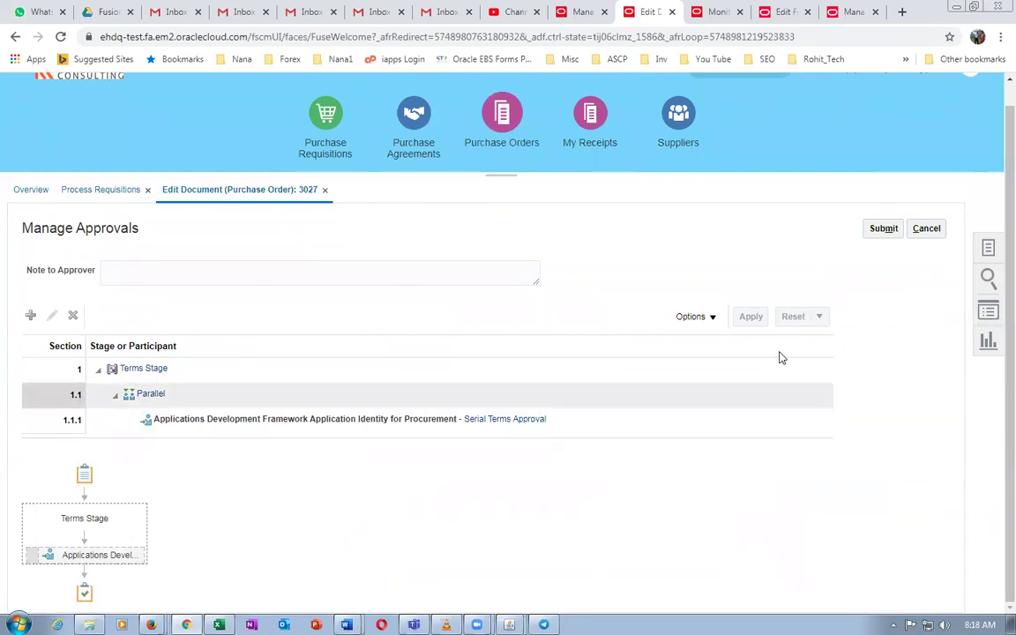
{"action": "left_click", "coordinate": [881, 229]}
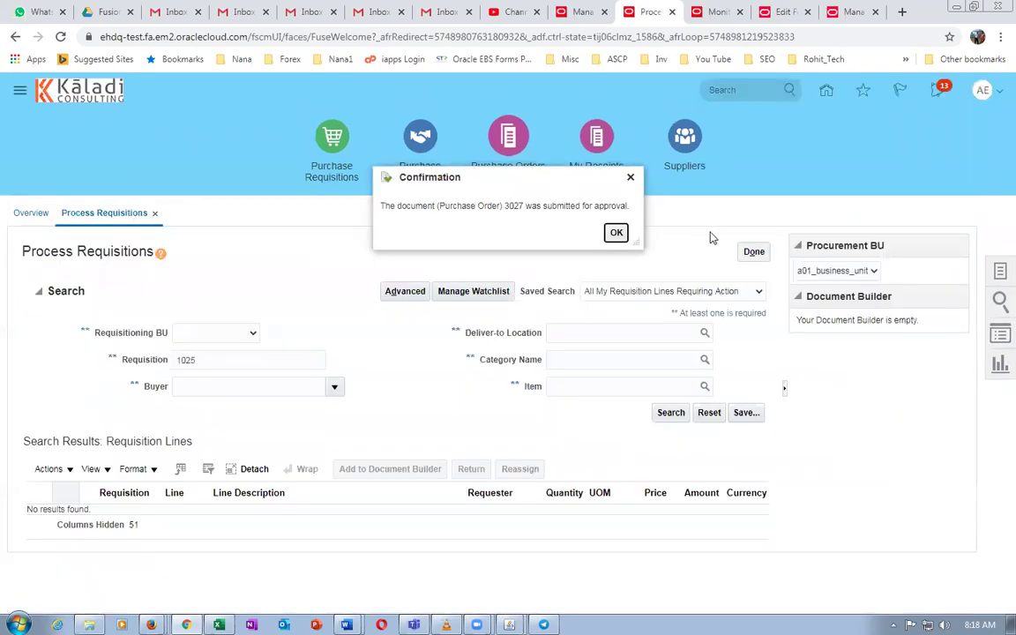
{"action": "left_click", "coordinate": [616, 232]}
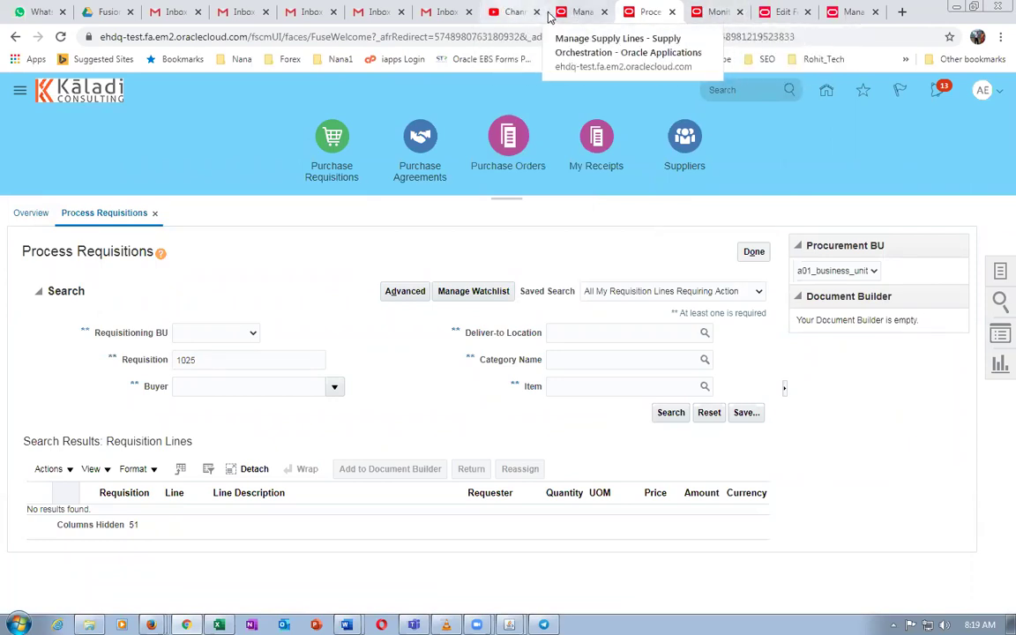
Refresh the supply order details so lines 1.1 and 2.1 show Complete.
{"action": "left_click", "coordinate": [515, 12]}
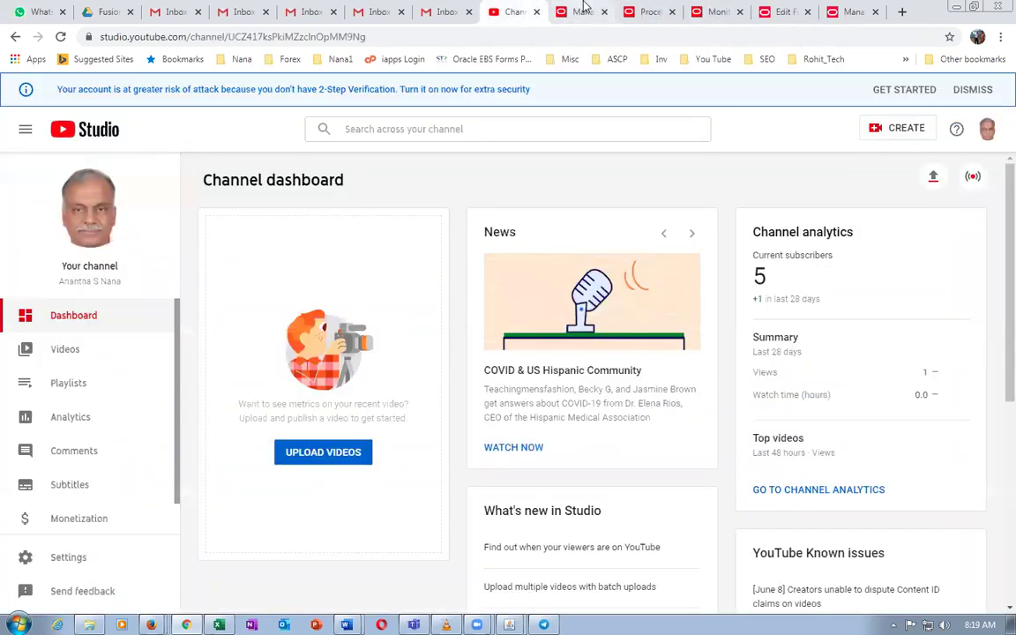
{"action": "left_click", "coordinate": [587, 12]}
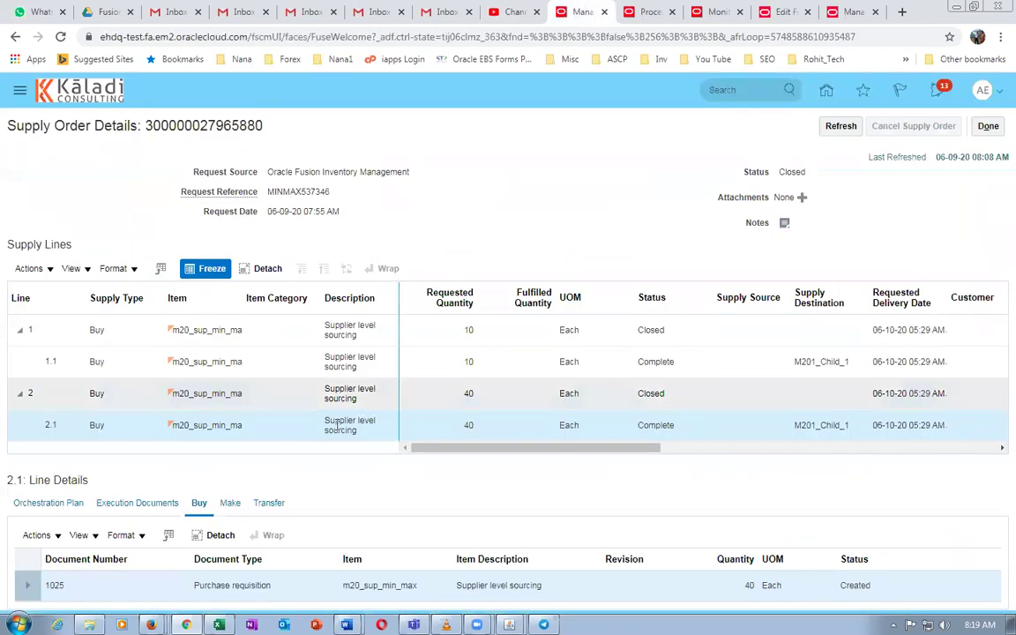
{"action": "left_click", "coordinate": [843, 129]}
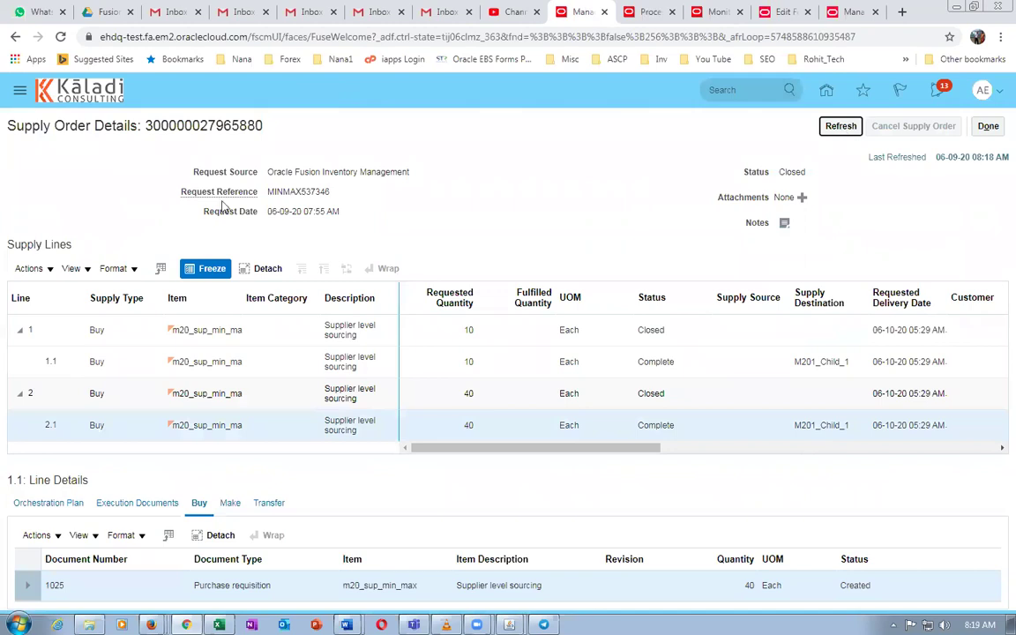
Review the line's orchestration plan task types and its execution document, requisition 1025.
{"action": "left_click", "coordinate": [42, 503]}
{"action": "scroll", "coordinate": [145, 472], "scroll_direction": "down", "scroll_amount": 3}
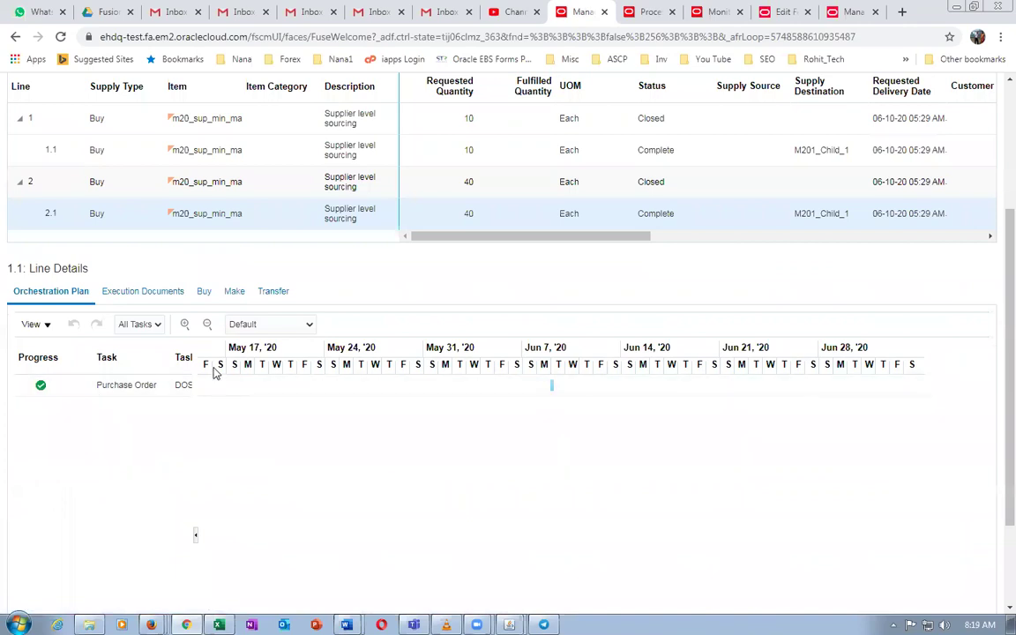
{"action": "left_click_drag", "start_coordinate": [186, 328], "coordinate": [245, 341]}
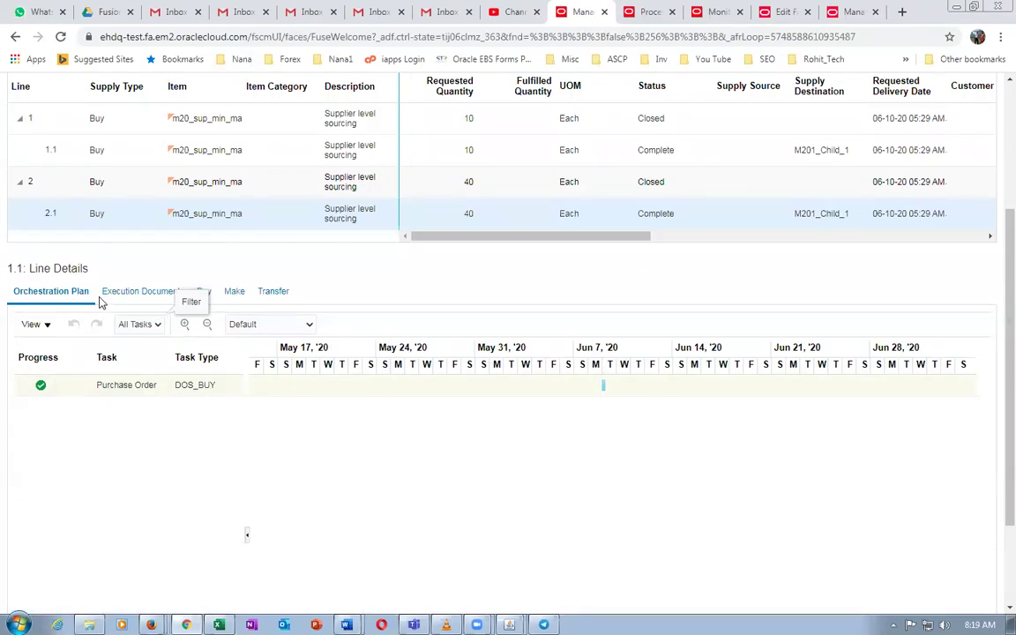
{"action": "left_click", "coordinate": [132, 292]}
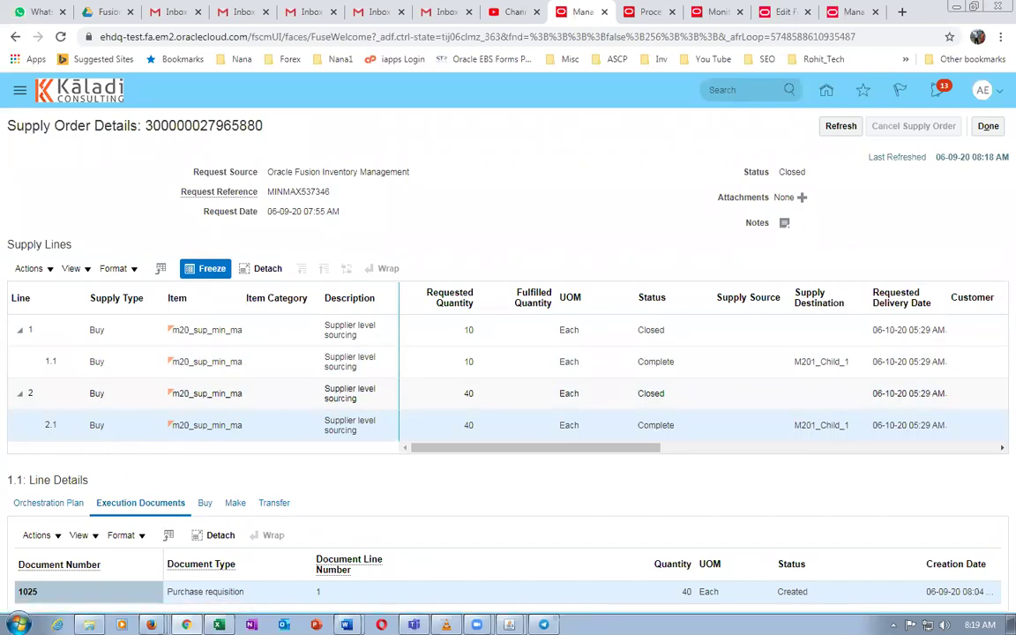
{"action": "left_click", "coordinate": [221, 599]}
{"action": "left_click", "coordinate": [70, 592]}
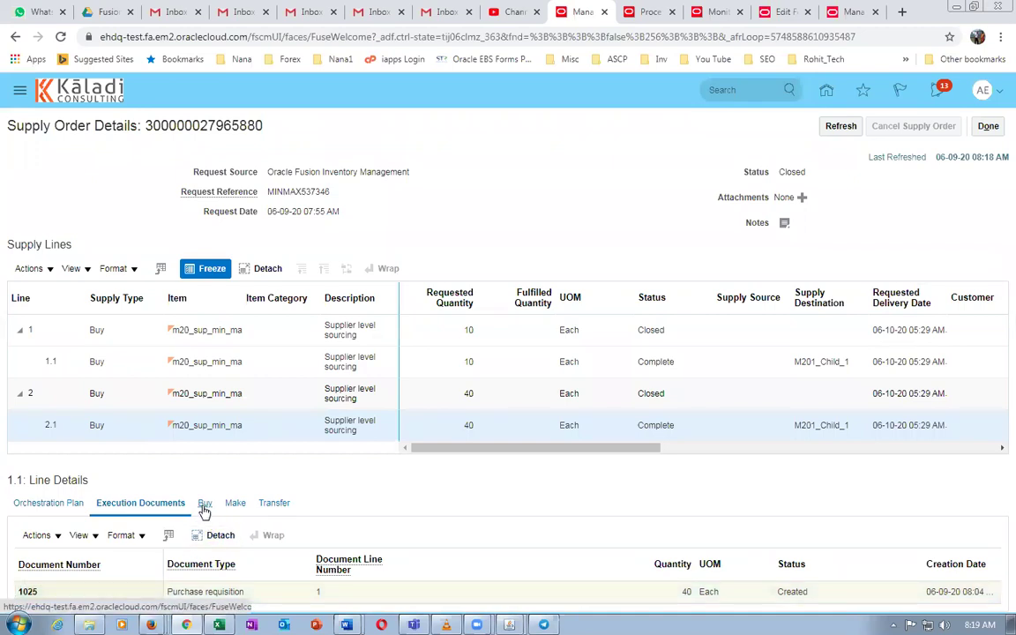
{"action": "left_click", "coordinate": [200, 505]}
Expand requisition 1025 on the Buy tab to confirm destination subinventory m201_sub1.
{"action": "left_click", "coordinate": [28, 584]}
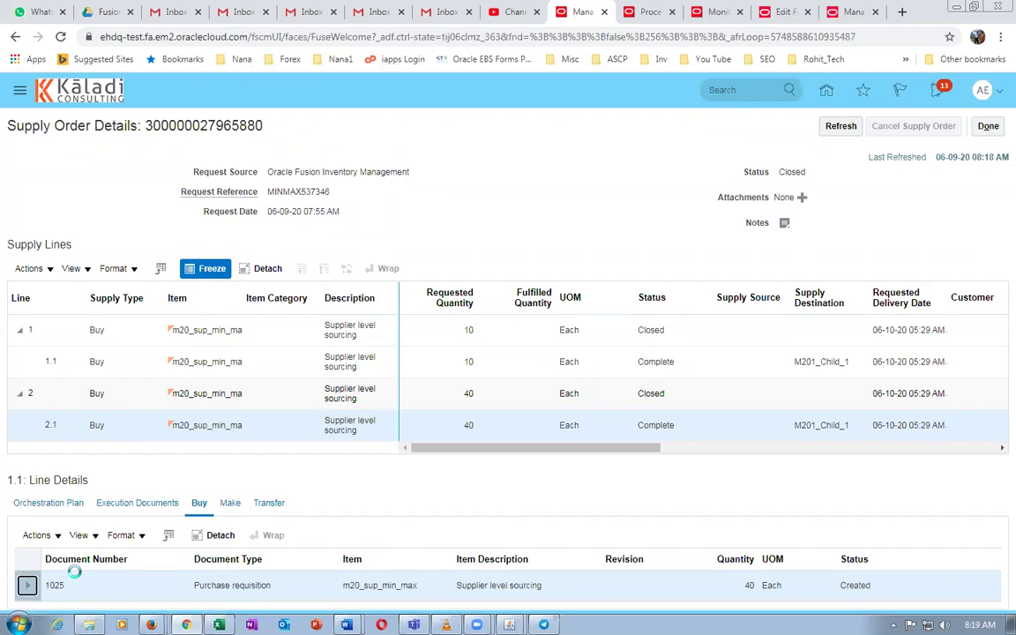
{"action": "scroll", "coordinate": [77, 577], "scroll_direction": "down", "scroll_amount": 2}
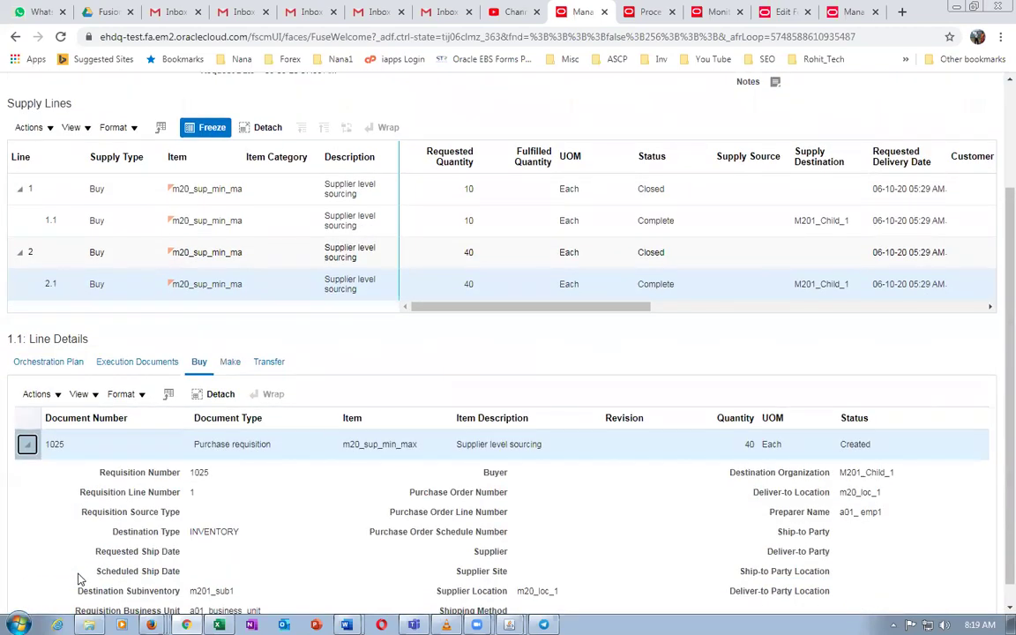
{"action": "scroll", "coordinate": [338, 511], "scroll_direction": "down", "scroll_amount": 1}
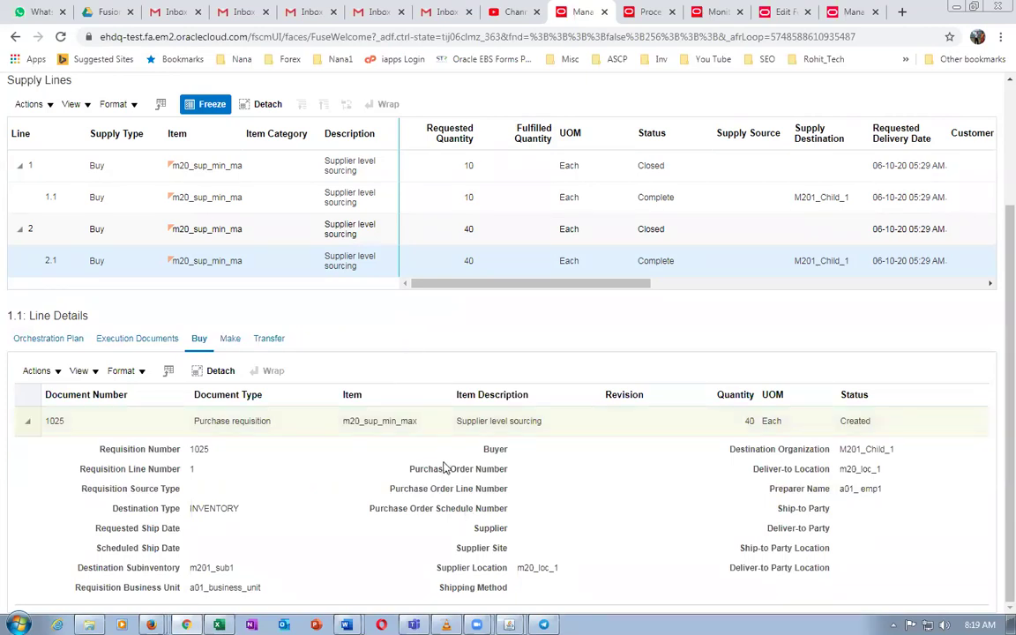
{"action": "left_click", "coordinate": [135, 337]}
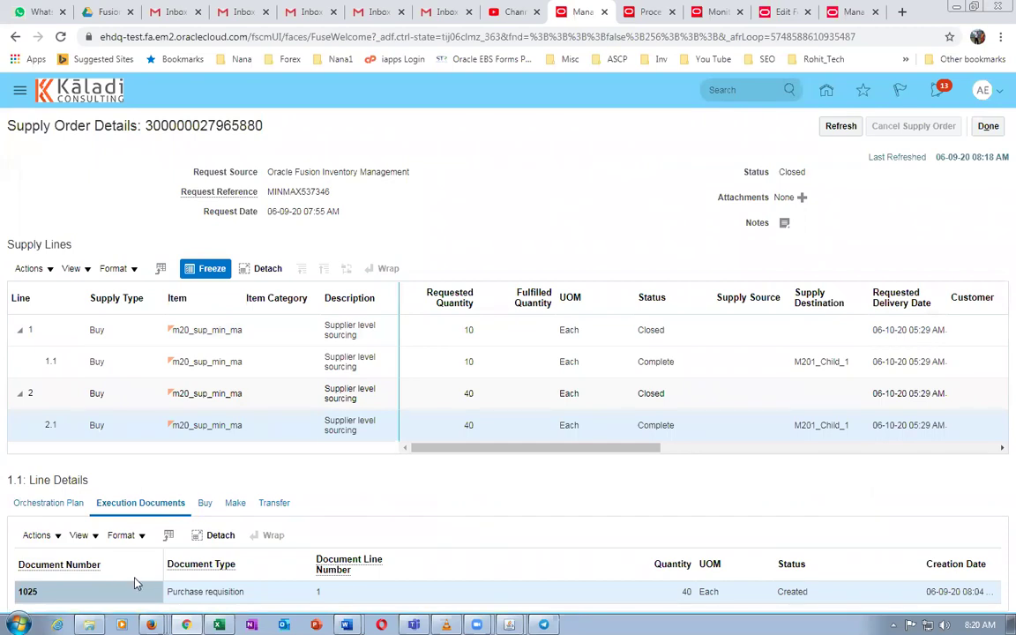
{"action": "left_click", "coordinate": [646, 13]}
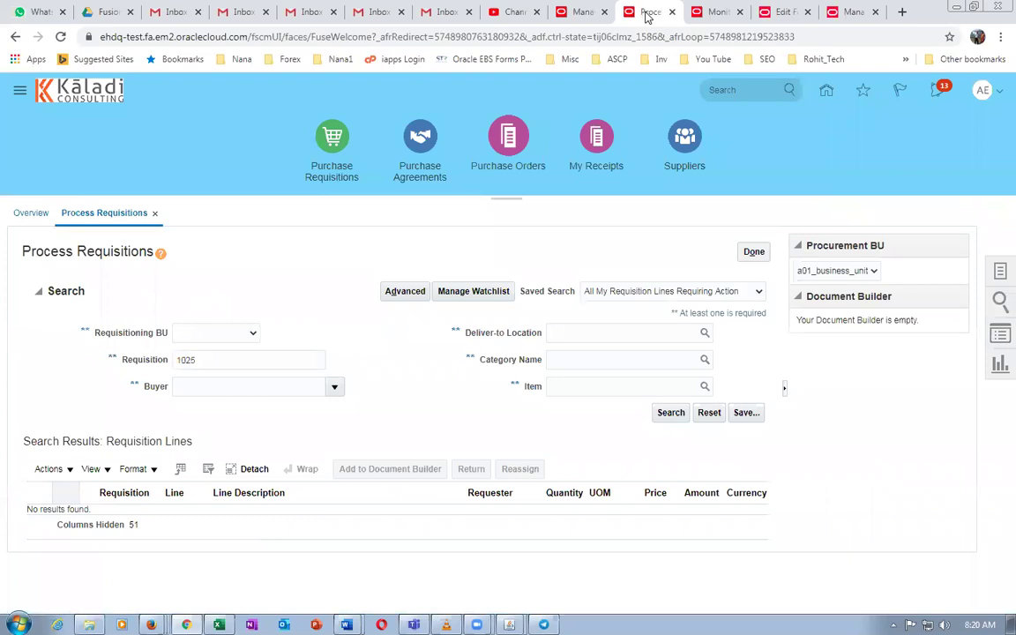
From Inventory Management's Receipts tasks, open Receive Expected Shipments for organization M201.
{"action": "left_click", "coordinate": [829, 89]}
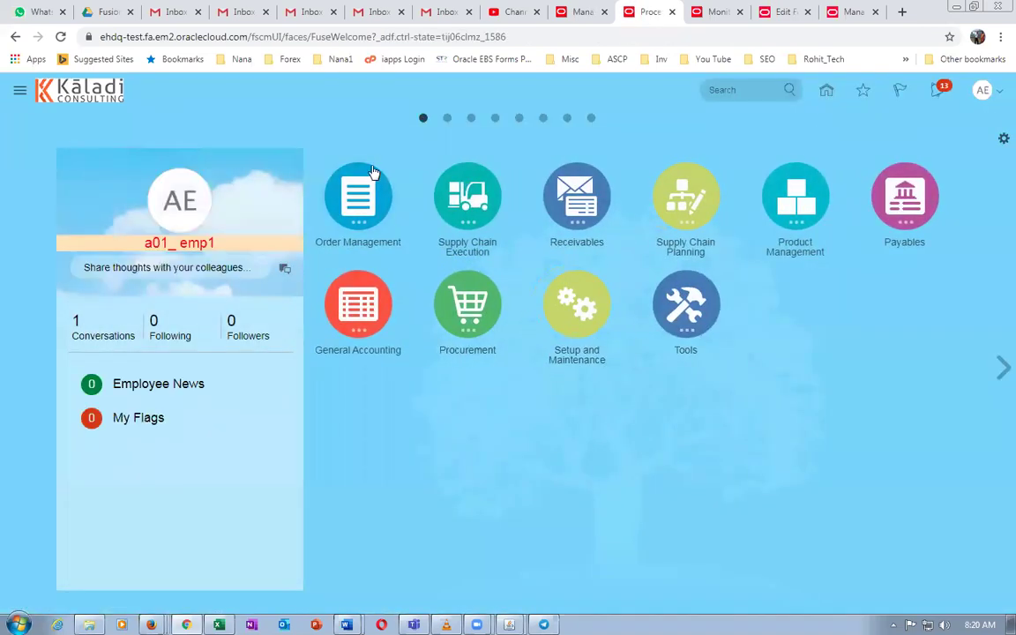
{"action": "left_click", "coordinate": [465, 199]}
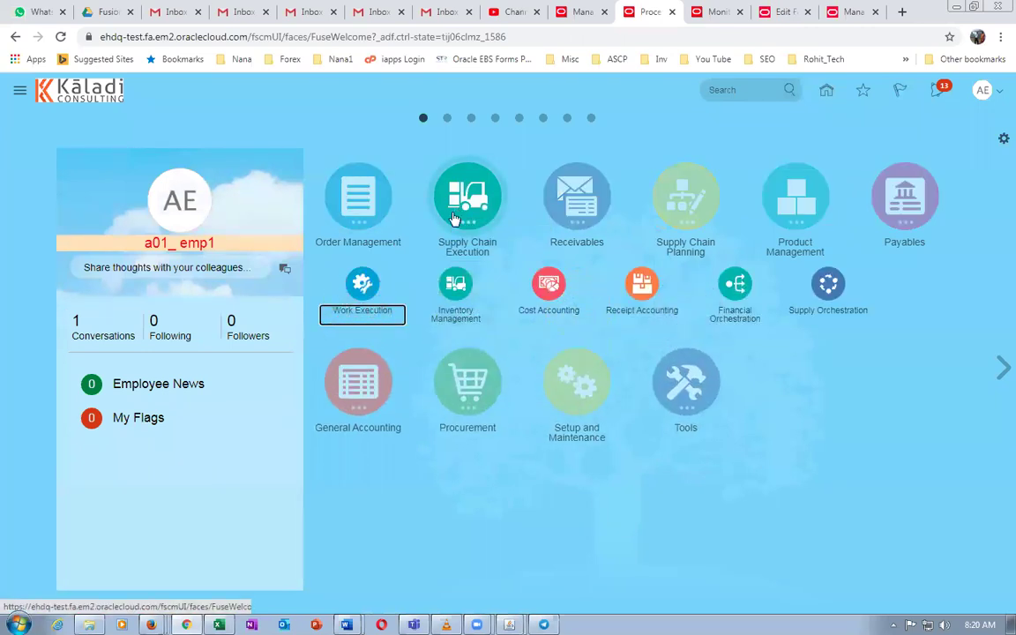
{"action": "left_click", "coordinate": [456, 284]}
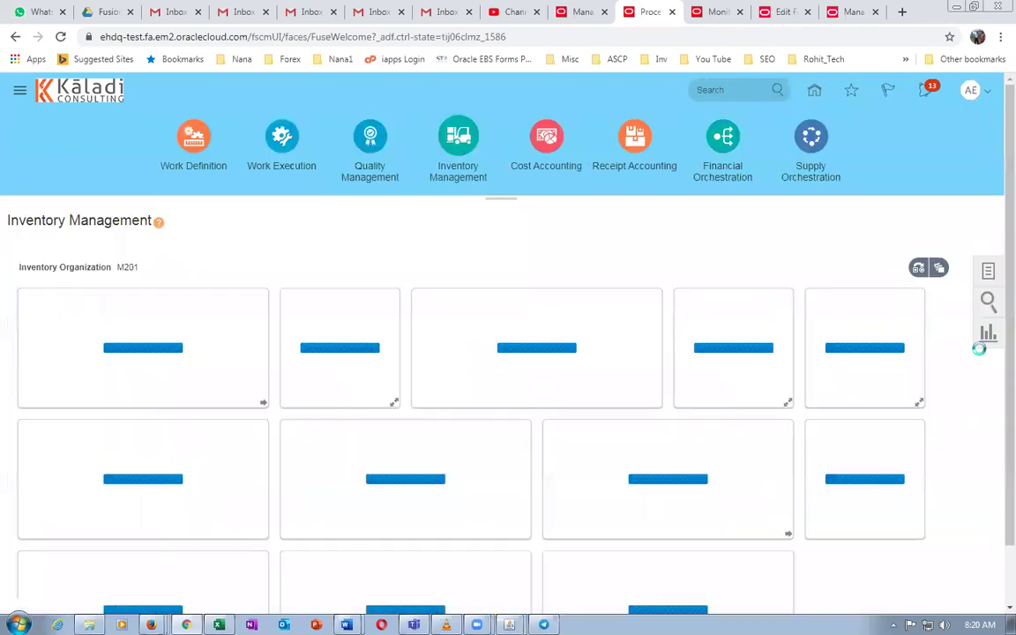
{"action": "left_click", "coordinate": [986, 273]}
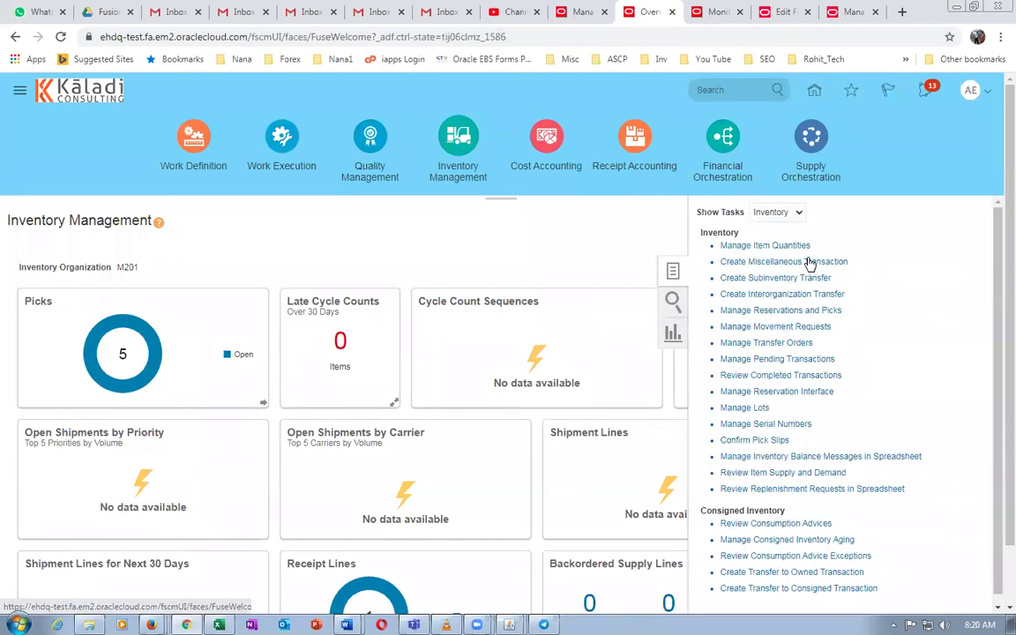
{"action": "left_click", "coordinate": [776, 212]}
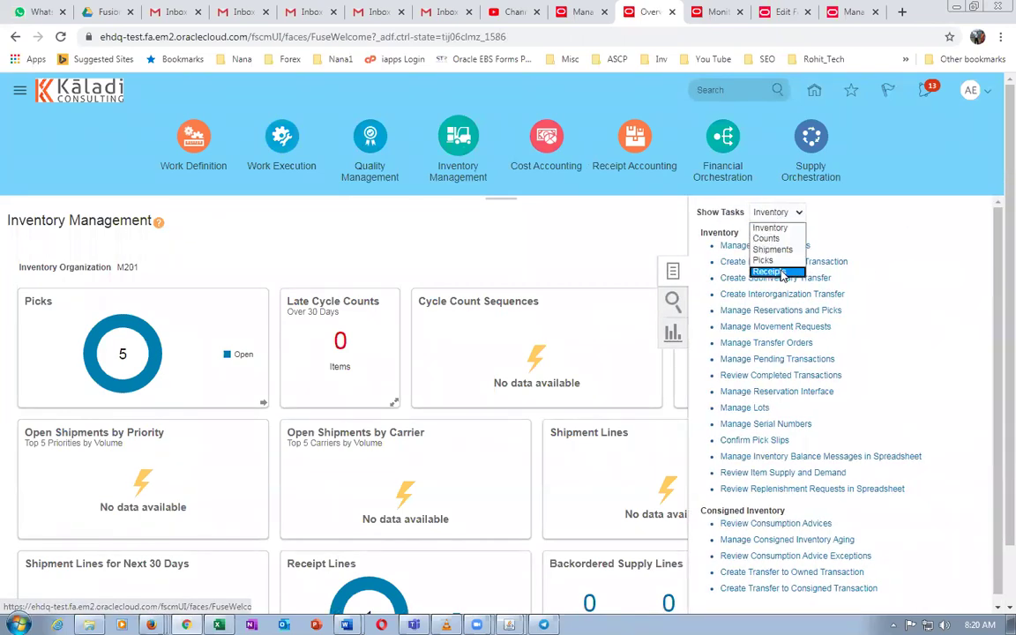
{"action": "left_click", "coordinate": [782, 273]}
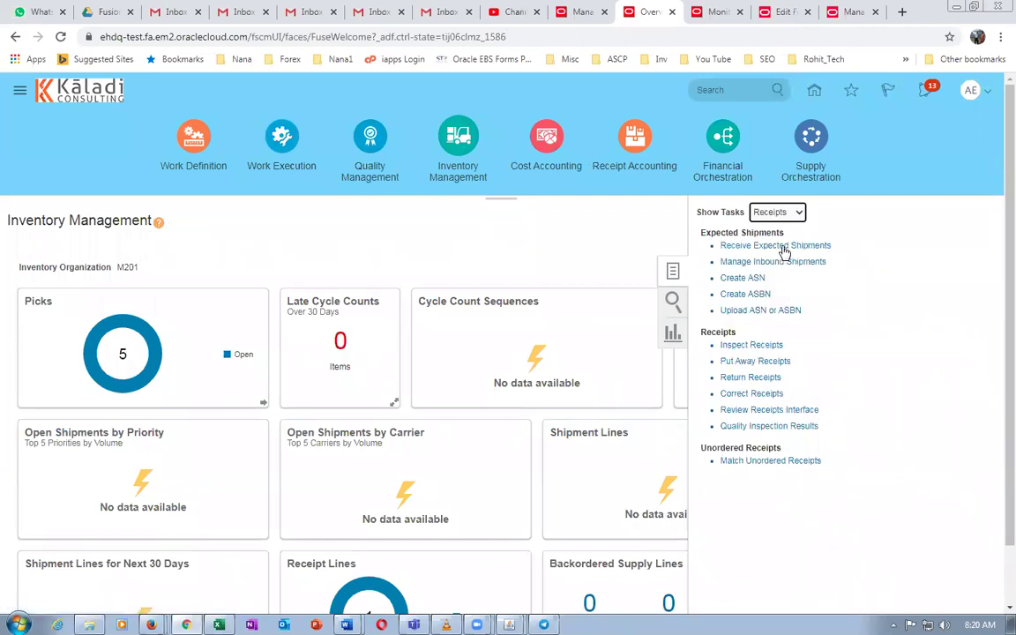
{"action": "left_click", "coordinate": [781, 245]}
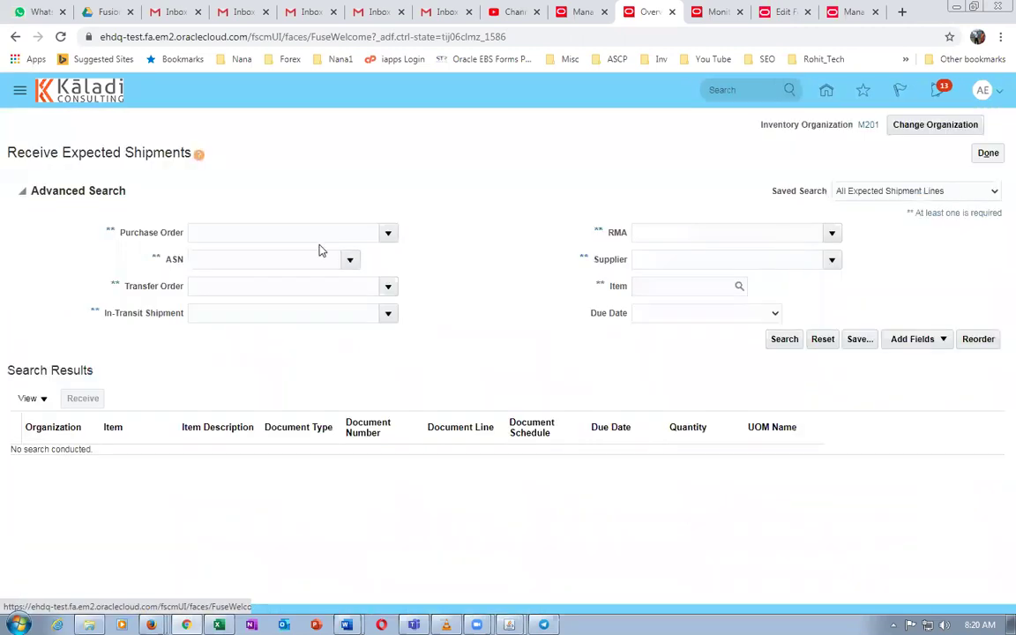
{"action": "left_click", "coordinate": [309, 234]}
Search expected shipments for purchase order 3027 and receive its line.
{"action": "type", "text": "3027"}
{"action": "key", "text": "Tab"}
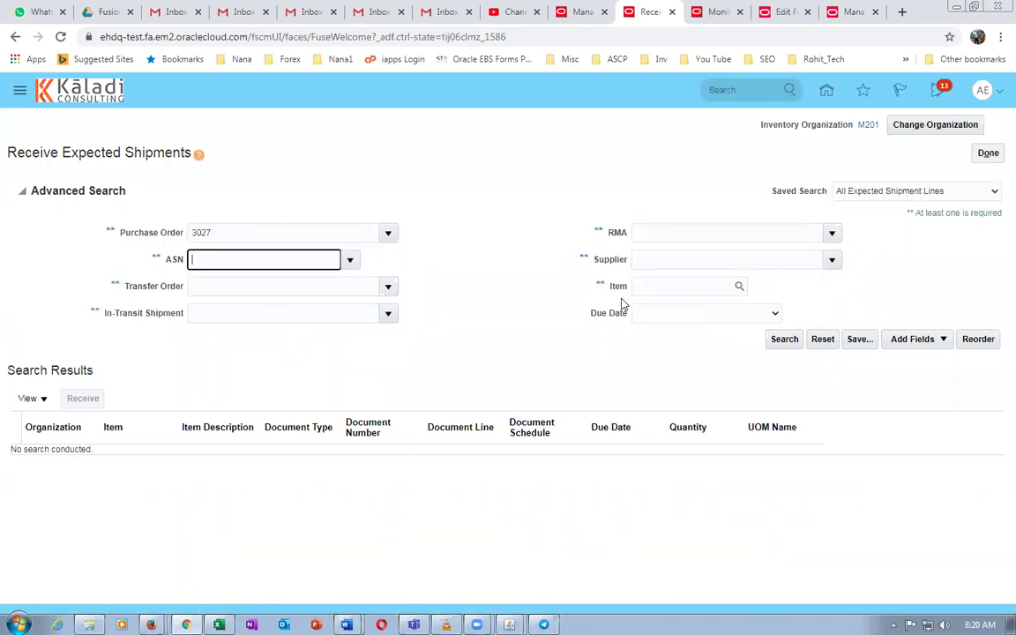
{"action": "left_click", "coordinate": [784, 340]}
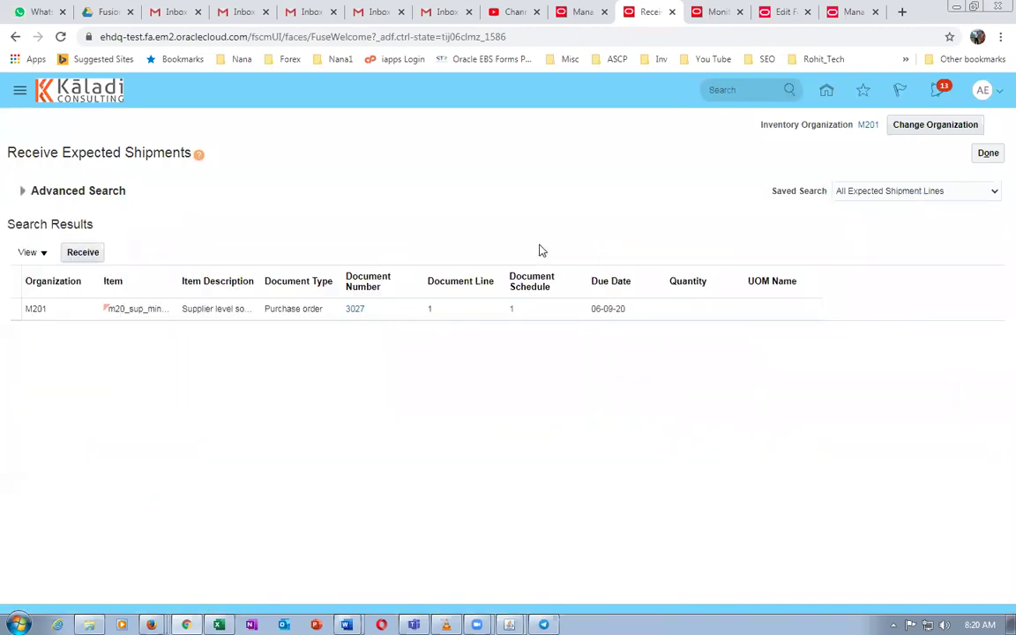
{"action": "left_click", "coordinate": [86, 253]}
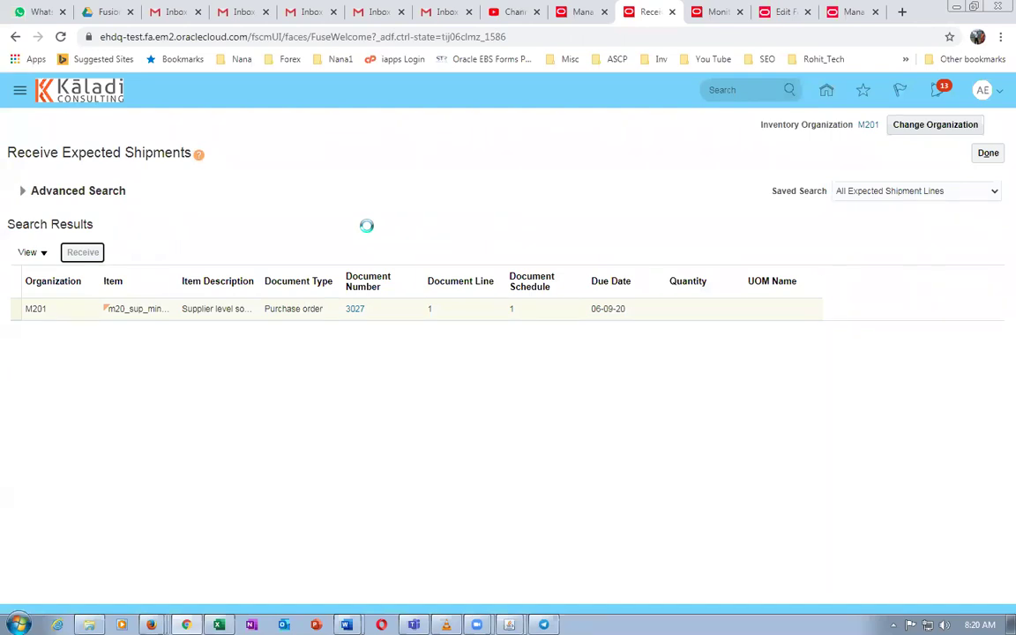
{"action": "left_click", "coordinate": [516, 265]}
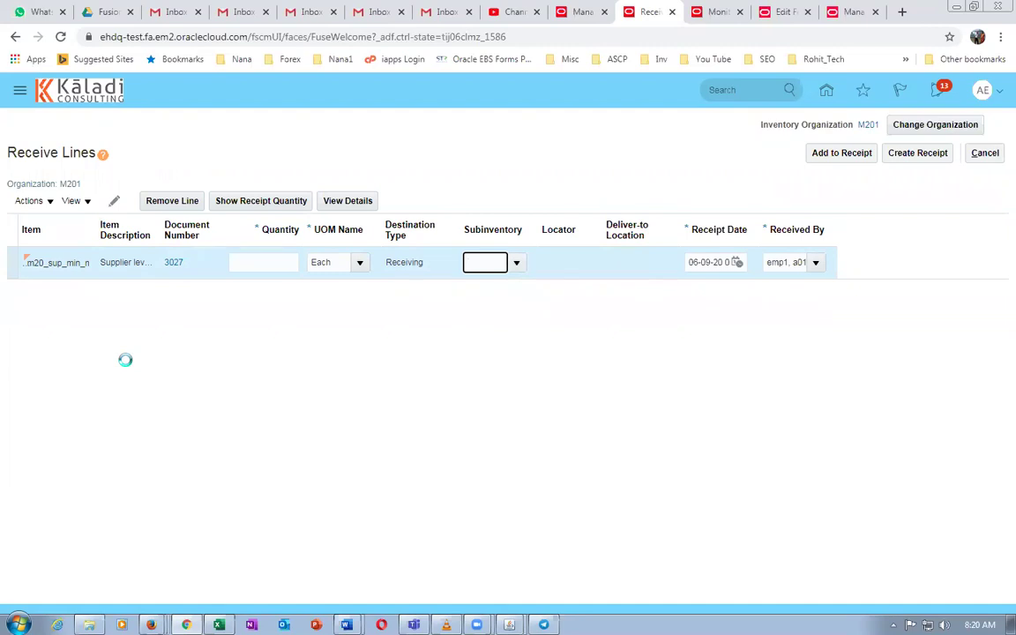
Select the order 3027 receive line and attempt Create Receipt, which fails with RCV-2445101.
{"action": "left_click", "coordinate": [500, 256]}
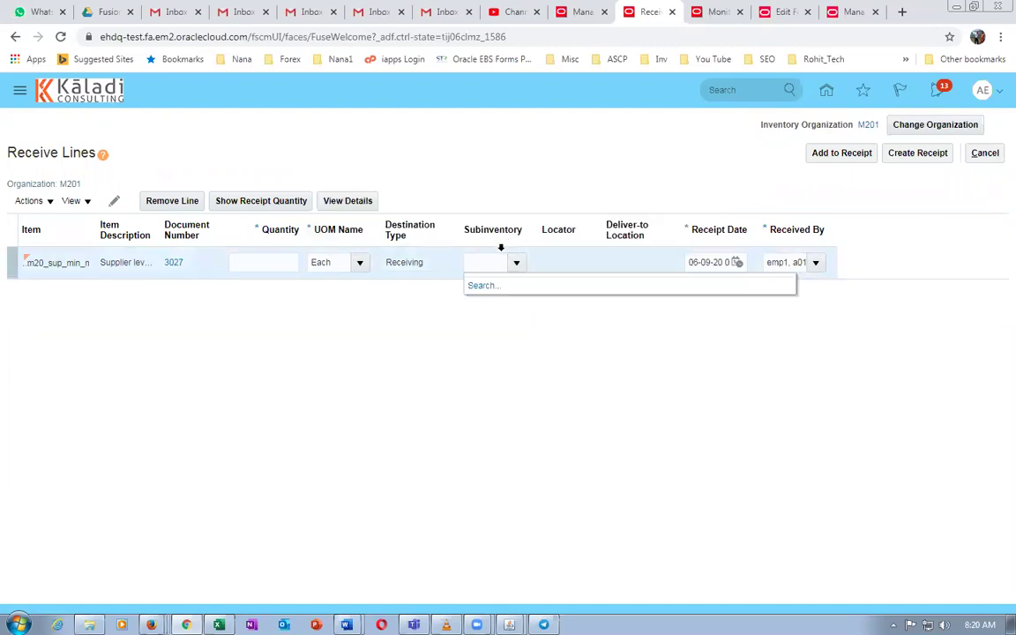
{"action": "left_click", "coordinate": [499, 381]}
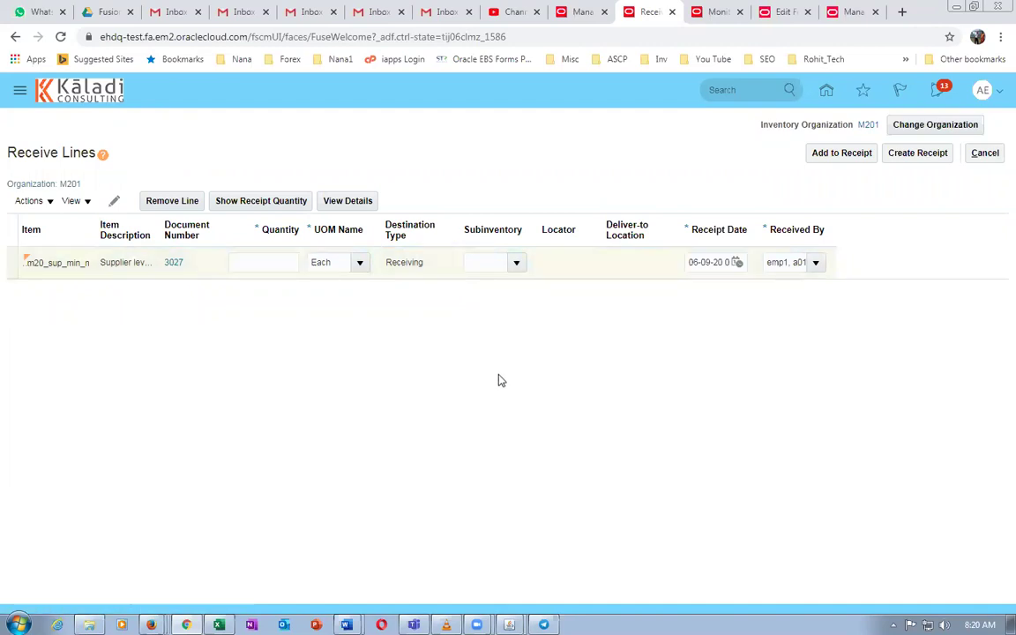
{"action": "left_click", "coordinate": [11, 262]}
{"action": "left_click", "coordinate": [11, 256]}
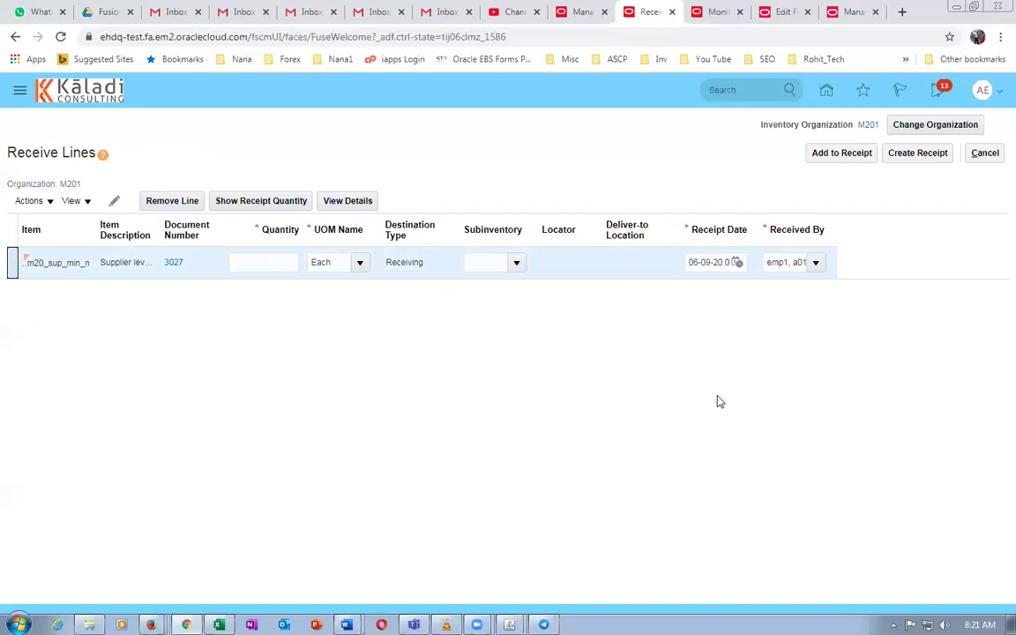
{"action": "left_click", "coordinate": [37, 262]}
{"action": "left_click", "coordinate": [929, 155]}
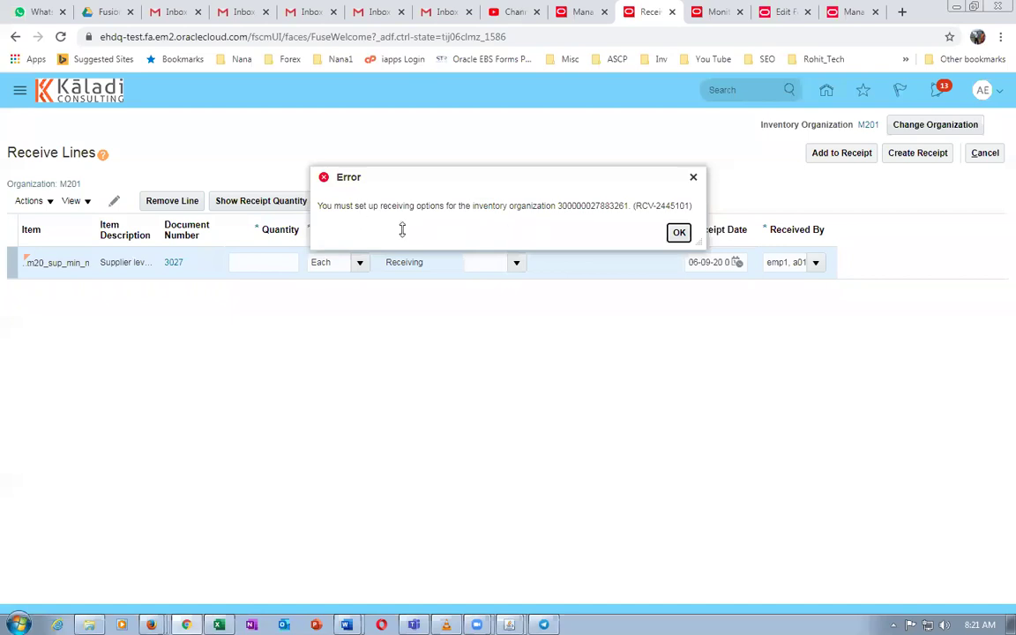
Close the receiving options error and check the supply order and Edit Features: Purchasing pages.
{"action": "left_click_drag", "start_coordinate": [359, 205], "coordinate": [530, 205]}
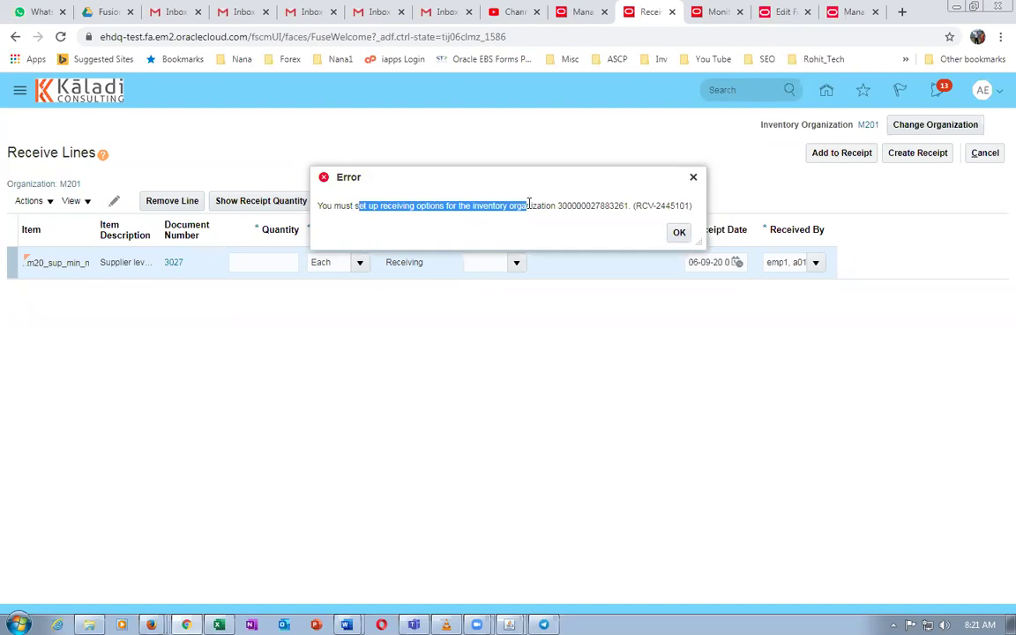
{"action": "key", "text": "Return"}
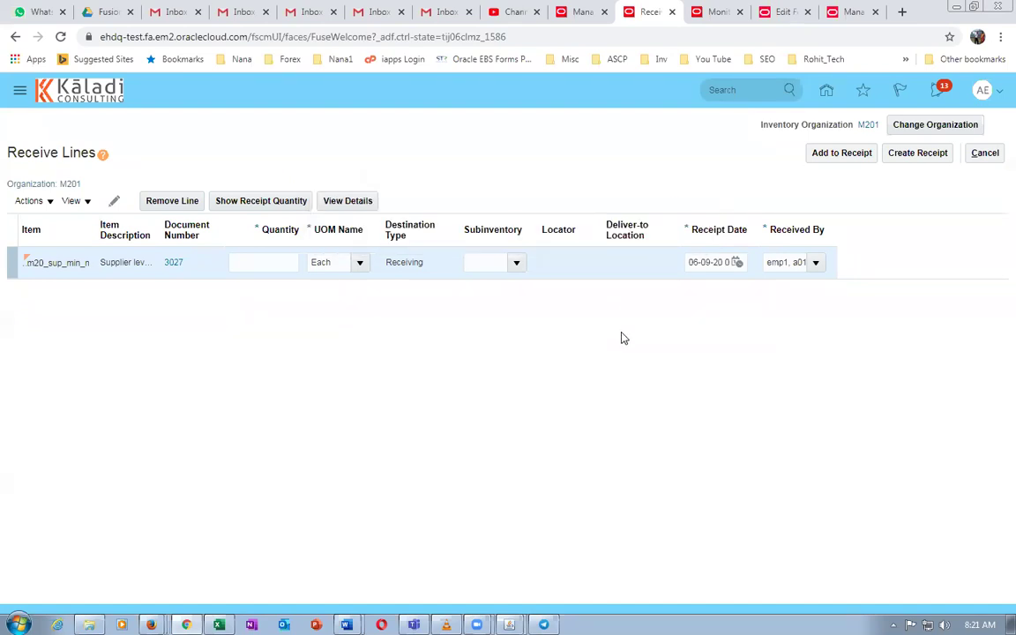
{"action": "right_click", "coordinate": [647, 12]}
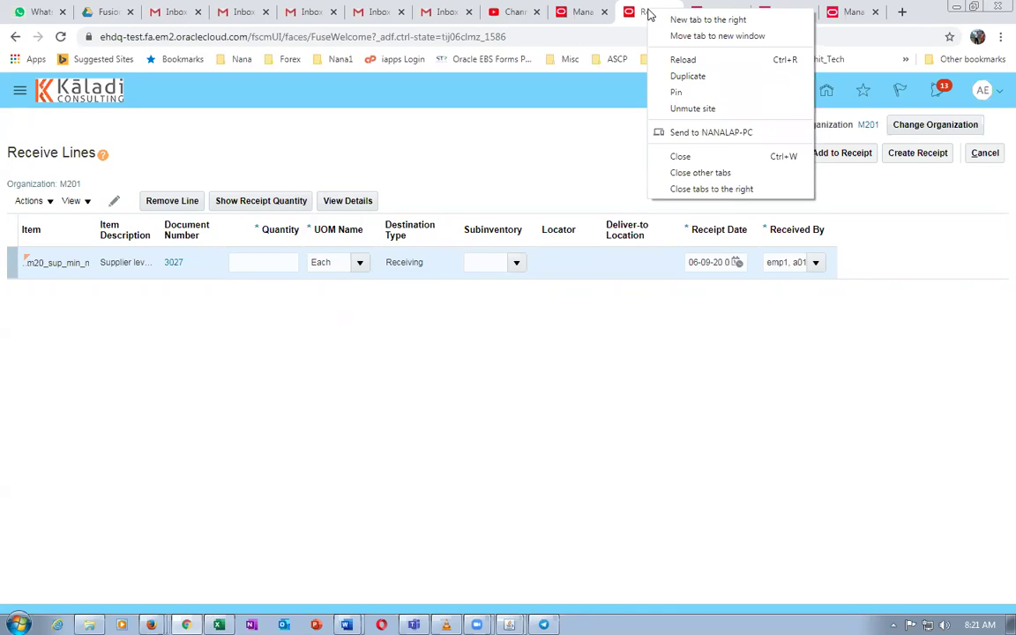
{"action": "left_click", "coordinate": [503, 167]}
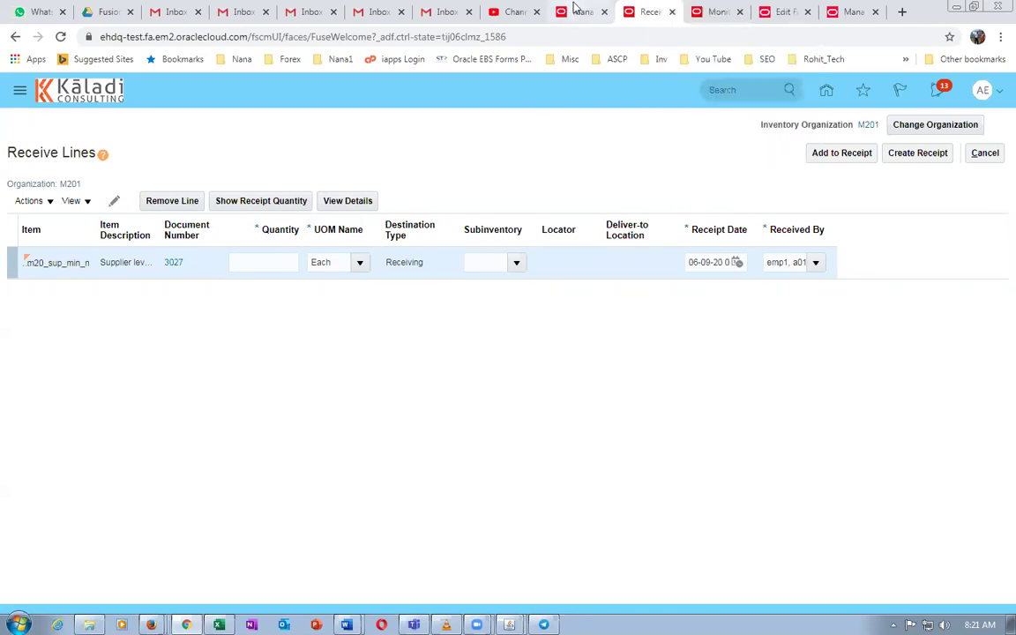
{"action": "left_click", "coordinate": [578, 11]}
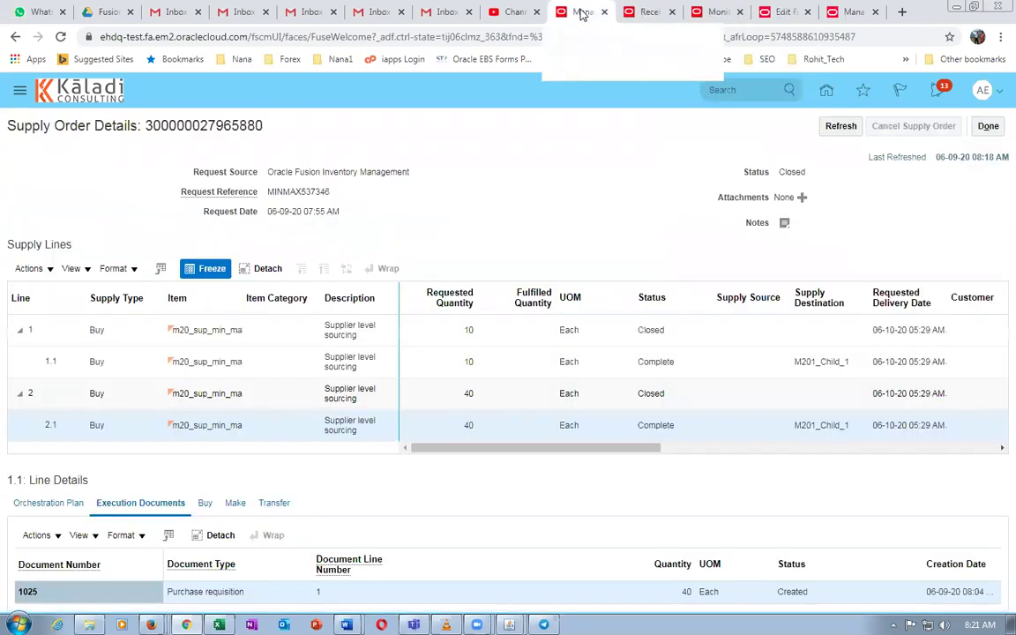
{"action": "left_click", "coordinate": [788, 15]}
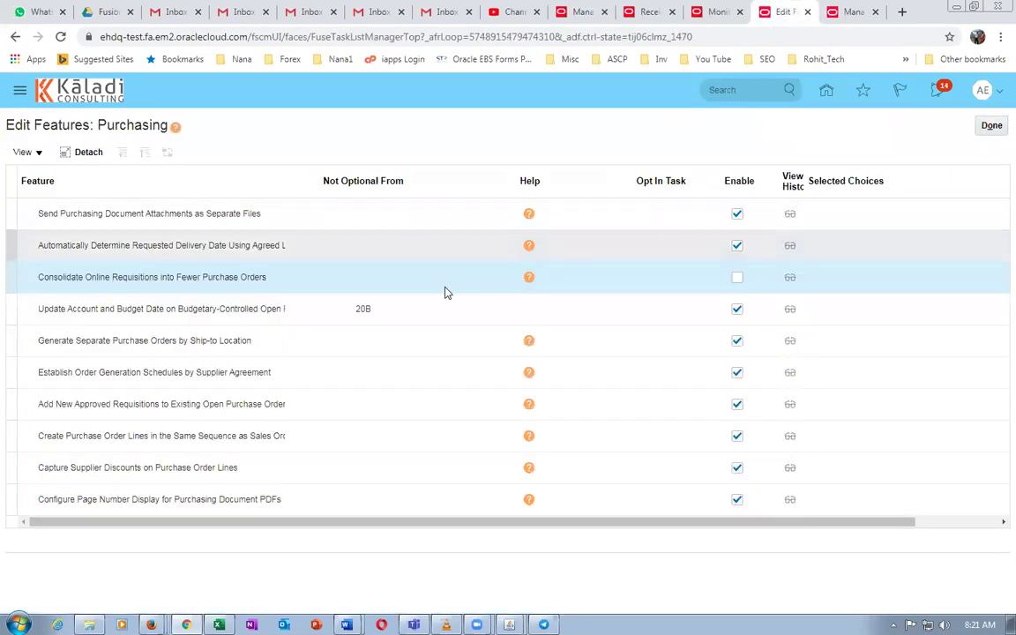
{"action": "left_click", "coordinate": [580, 11]}
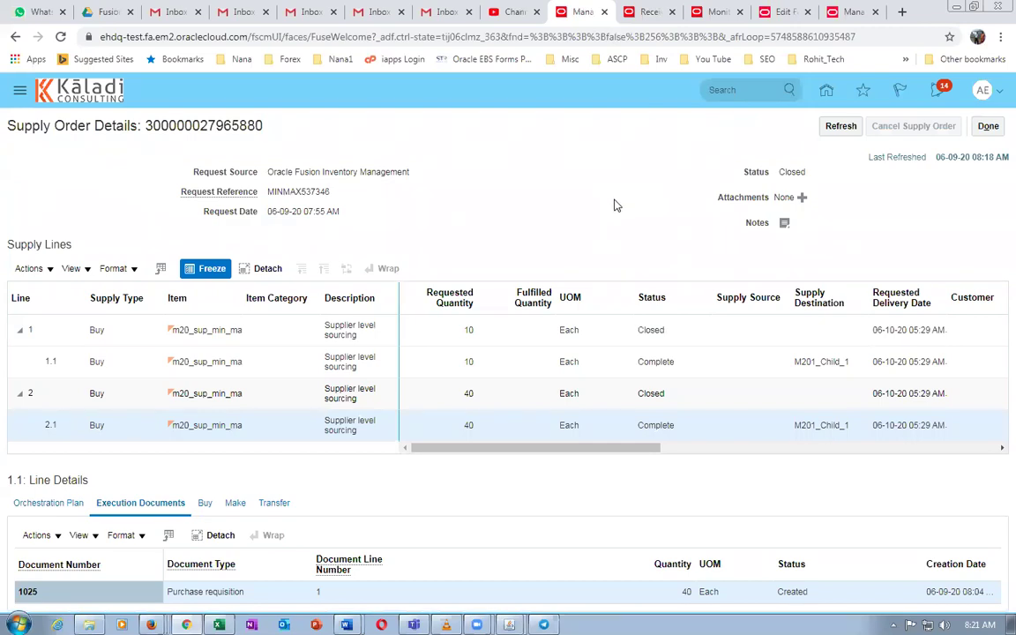
{"action": "left_click", "coordinate": [644, 11]}
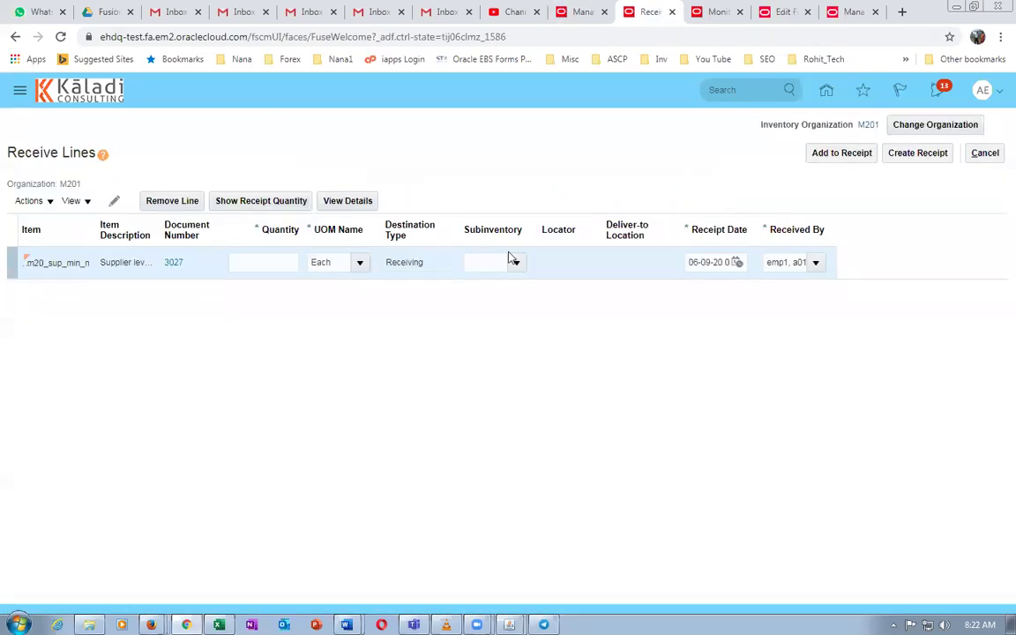
Retry the receipt, confirm RCV-2445101 recurs for the organization, and close the error.
{"action": "left_click", "coordinate": [918, 155]}
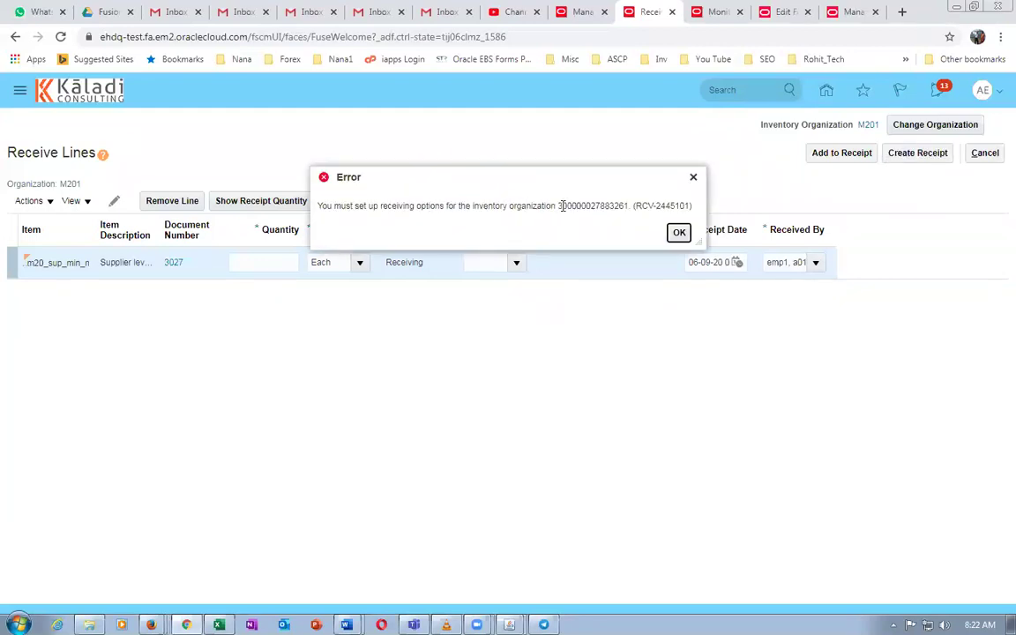
{"action": "left_click_drag", "start_coordinate": [560, 205], "coordinate": [633, 206]}
{"action": "left_click", "coordinate": [433, 201]}
{"action": "left_click_drag", "start_coordinate": [387, 208], "coordinate": [493, 207]}
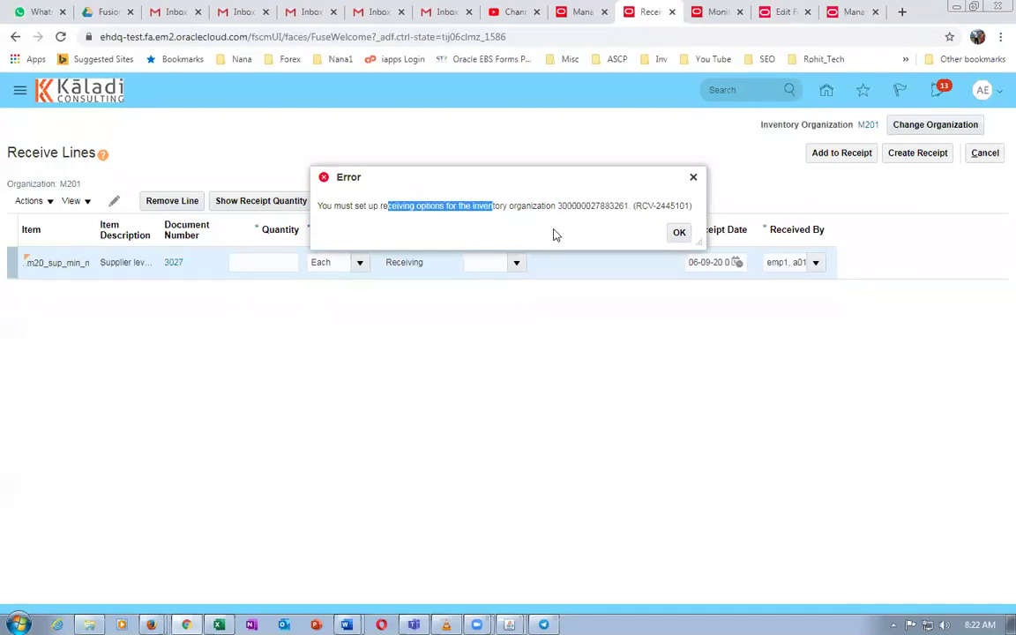
{"action": "left_click", "coordinate": [678, 234]}
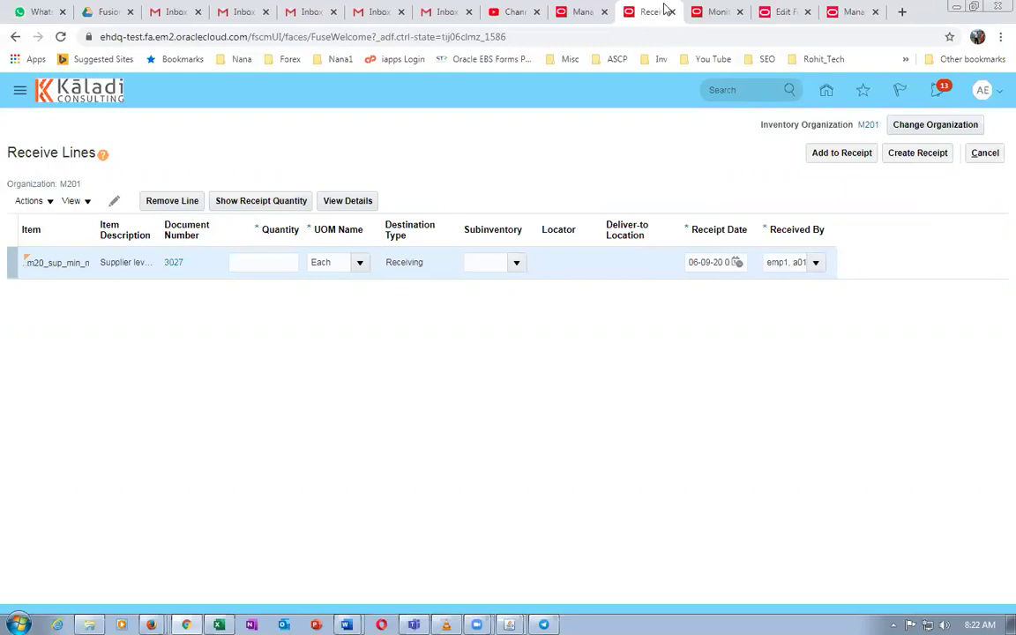
{"action": "right_click", "coordinate": [652, 12]}
Duplicate the Receive Lines tab and open Setup and Maintenance in the copy.
{"action": "left_click", "coordinate": [684, 78]}
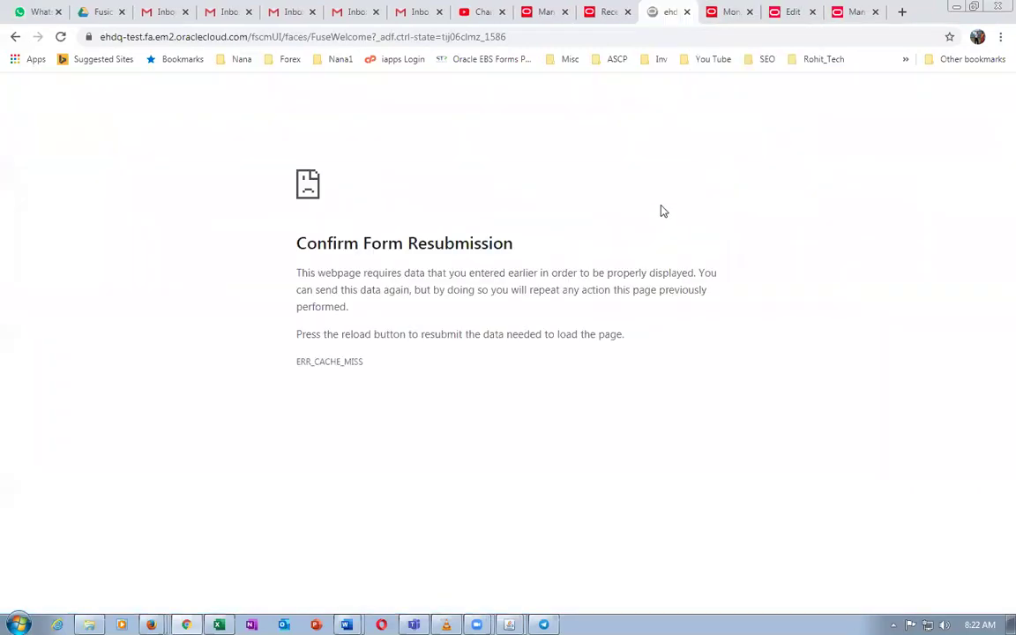
{"action": "left_click", "coordinate": [478, 37]}
{"action": "key", "text": "Return"}
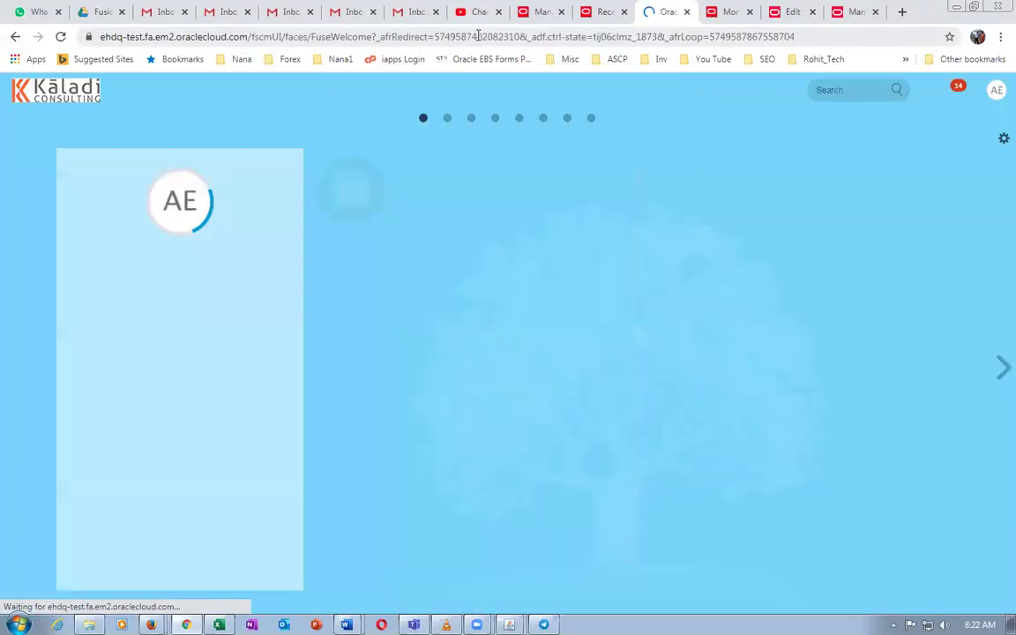
{"action": "left_click", "coordinate": [985, 90]}
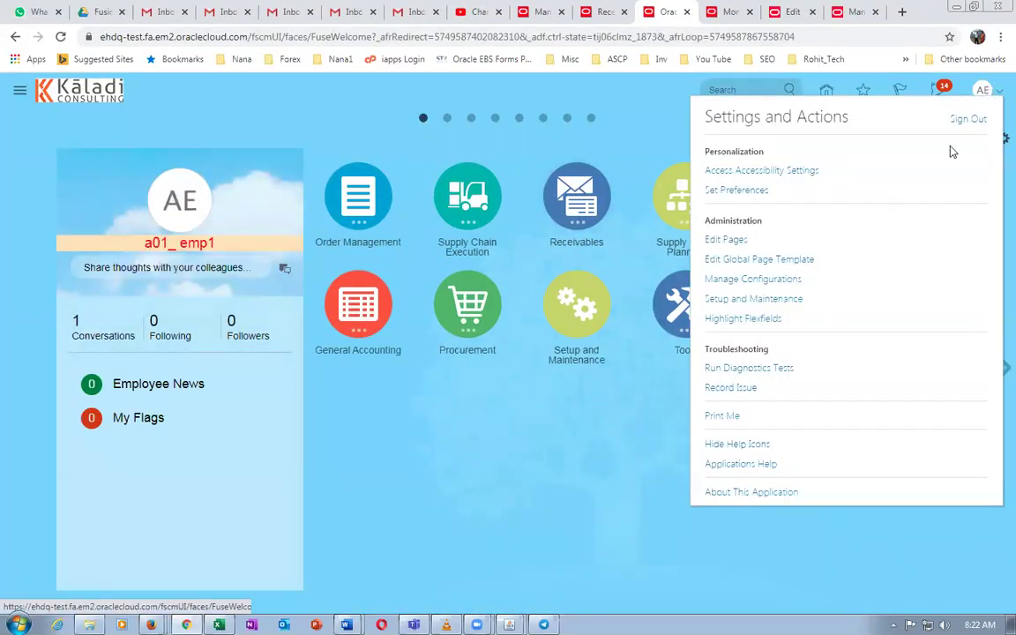
{"action": "left_click", "coordinate": [780, 300]}
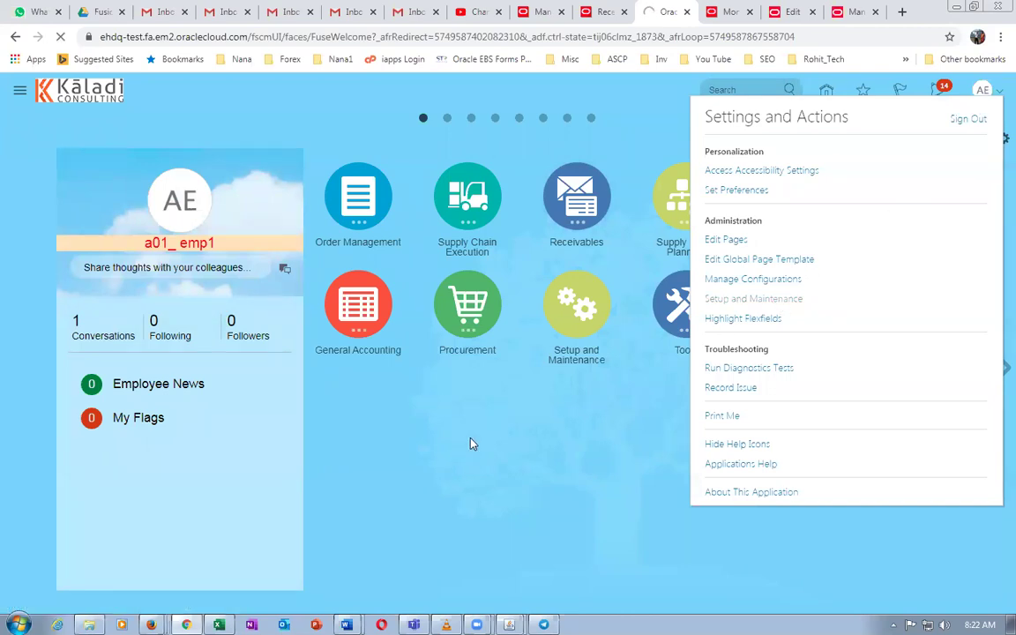
{"action": "left_click", "coordinate": [595, 12]}
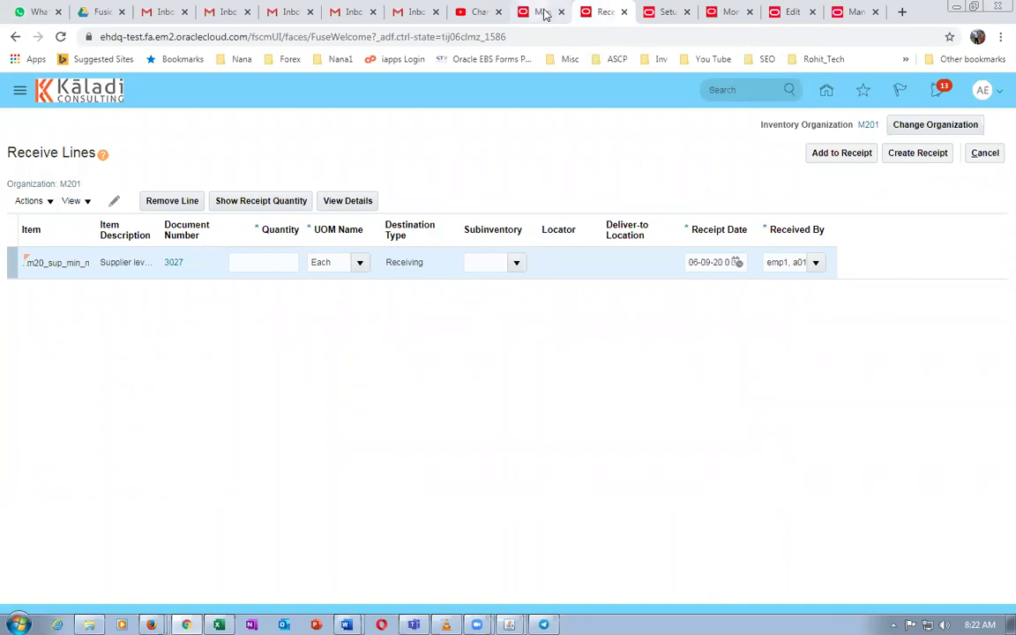
Search setup tasks for man%rec%para% and open Manage Receiving Parameters for M201.
{"action": "left_click", "coordinate": [667, 12]}
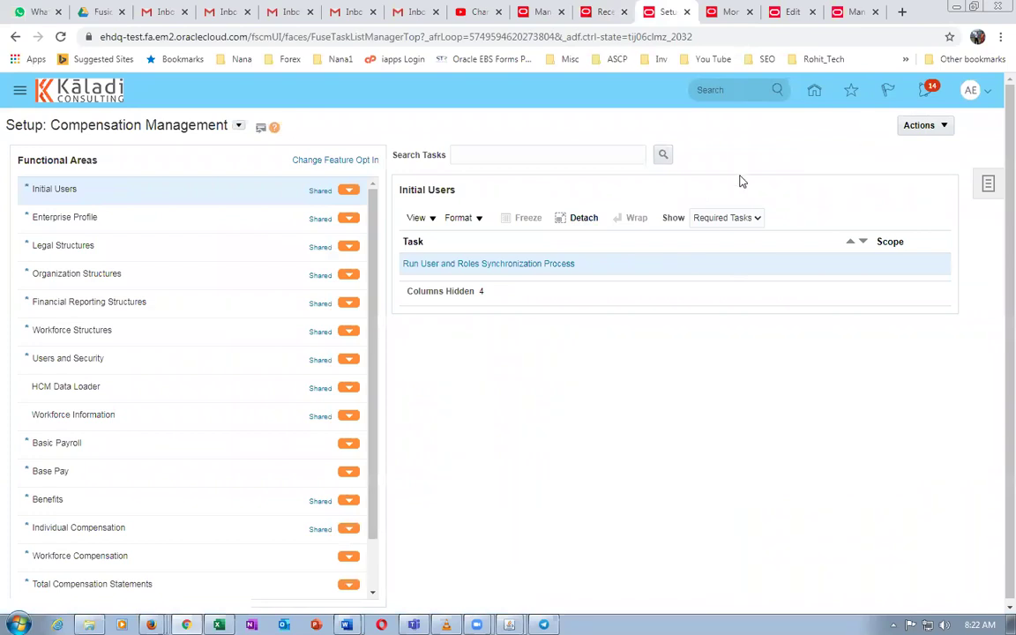
{"action": "left_click", "coordinate": [989, 185]}
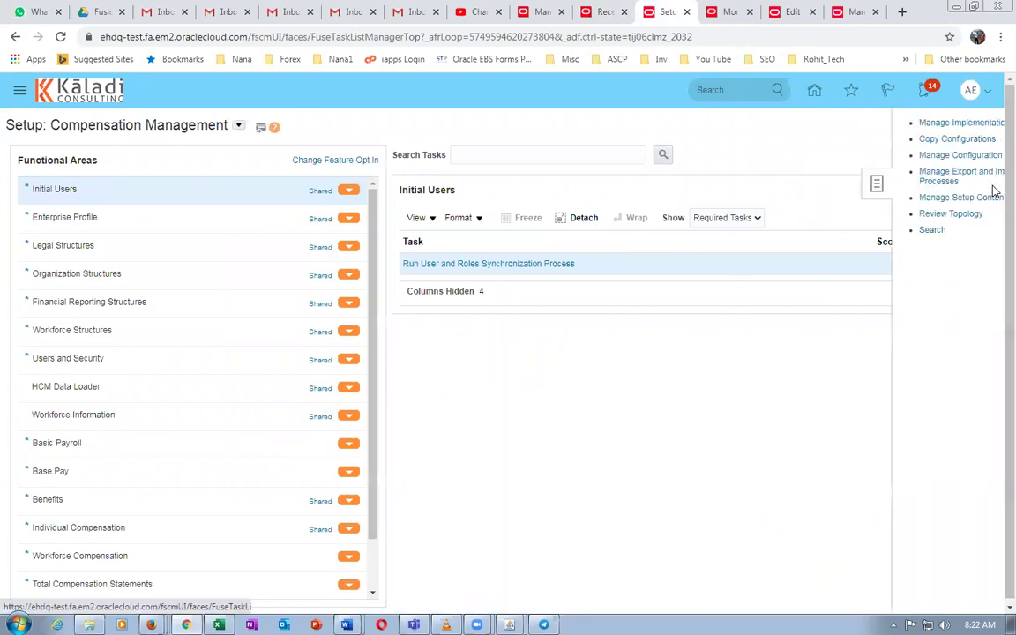
{"action": "left_click", "coordinate": [873, 231]}
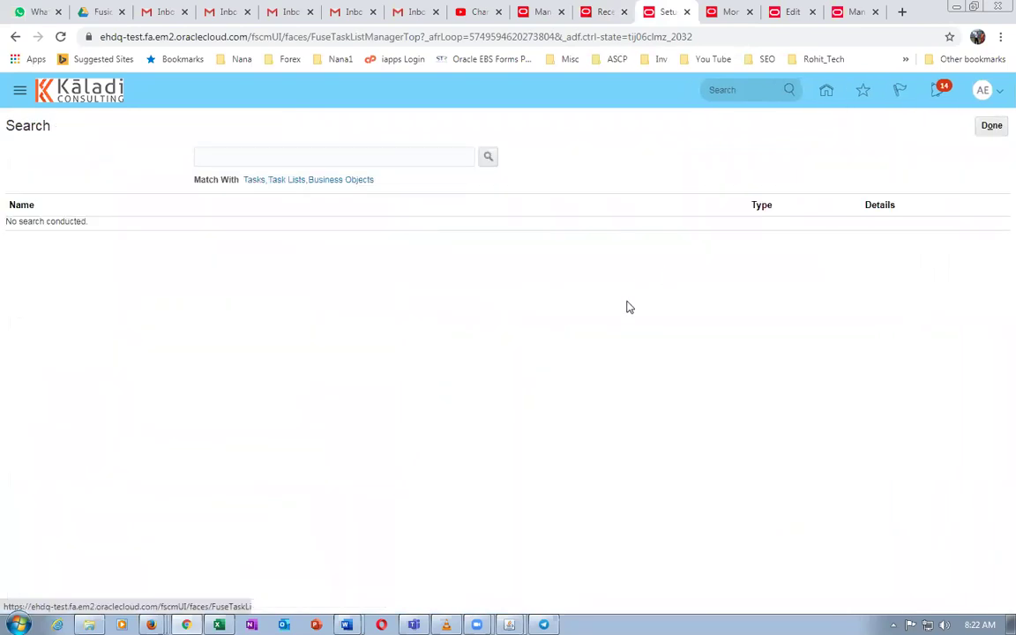
{"action": "left_click", "coordinate": [296, 158]}
{"action": "type", "text": "man%rec"}
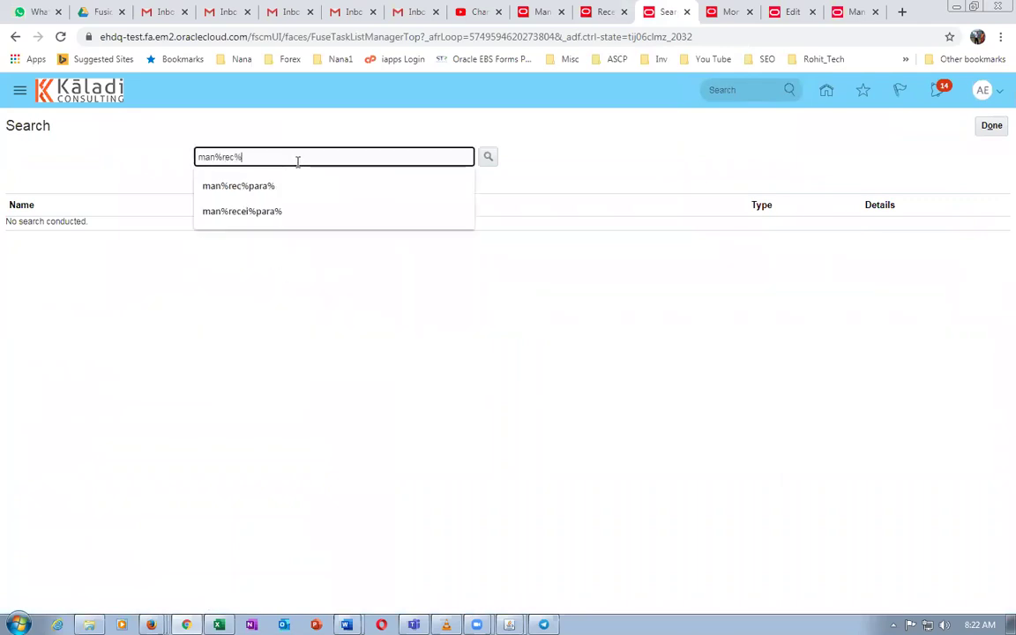
{"action": "type", "text": "%para%"}
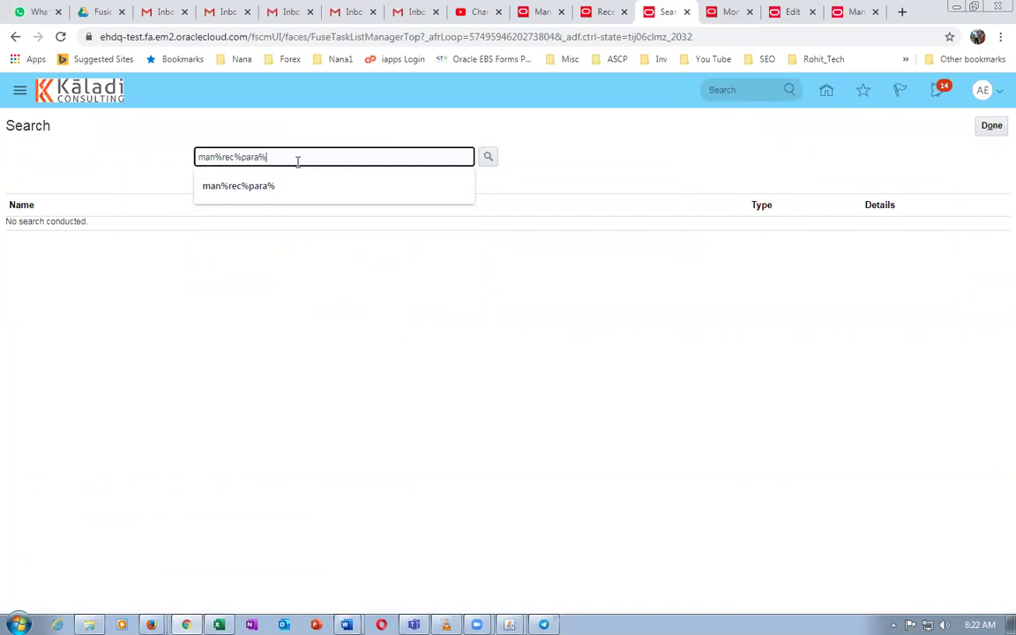
{"action": "key", "text": "Return"}
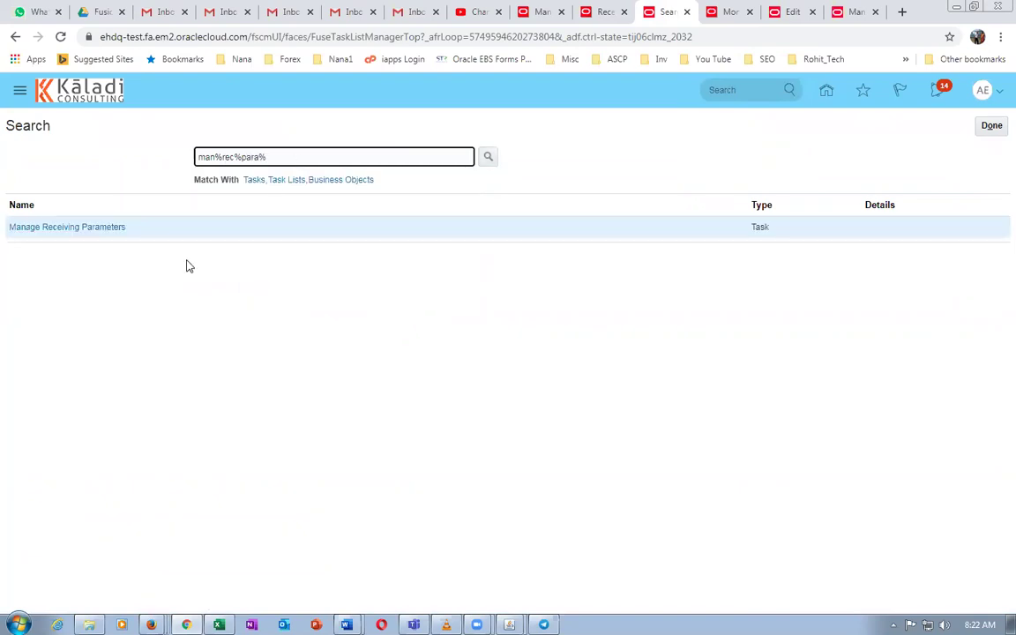
{"action": "left_click", "coordinate": [40, 228]}
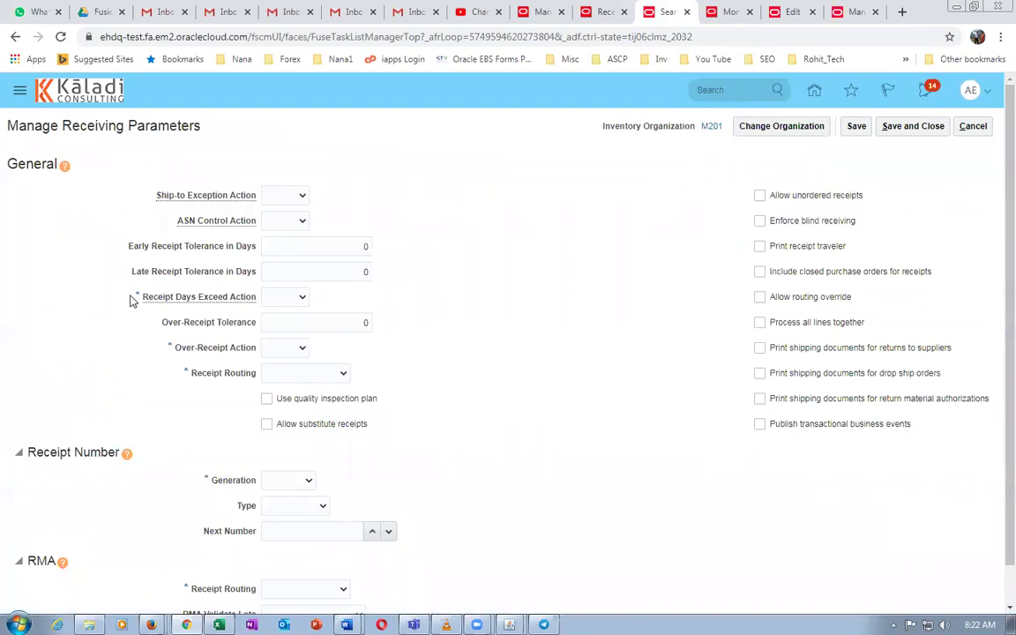
Set receipt days exceed and over-receipt actions to None and receipt routing to Standard receipt.
{"action": "left_click", "coordinate": [274, 298]}
{"action": "left_click", "coordinate": [278, 323]}
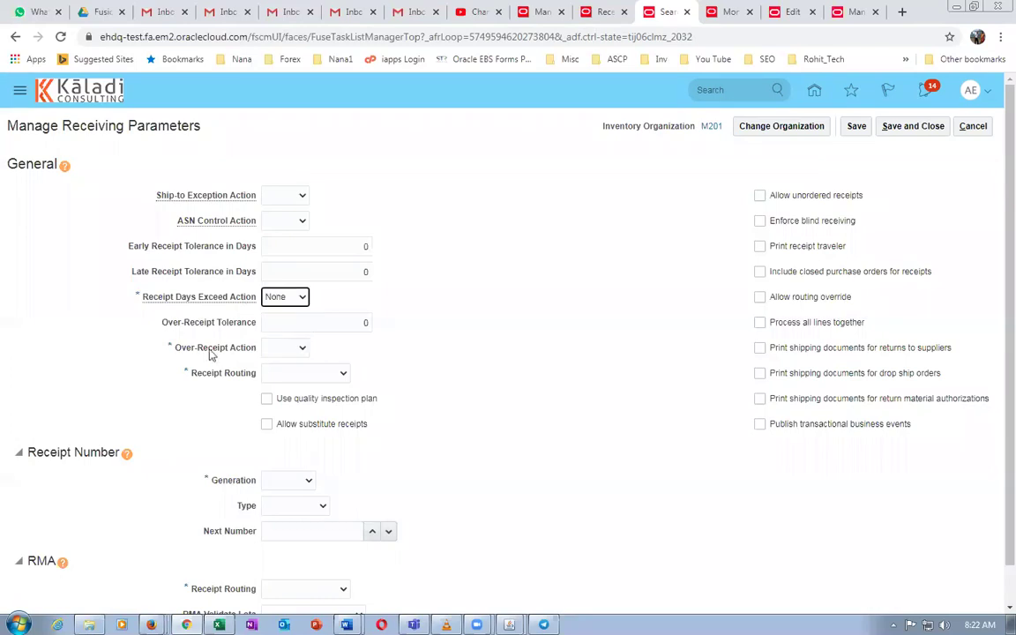
{"action": "left_click", "coordinate": [289, 349]}
{"action": "left_click", "coordinate": [276, 376]}
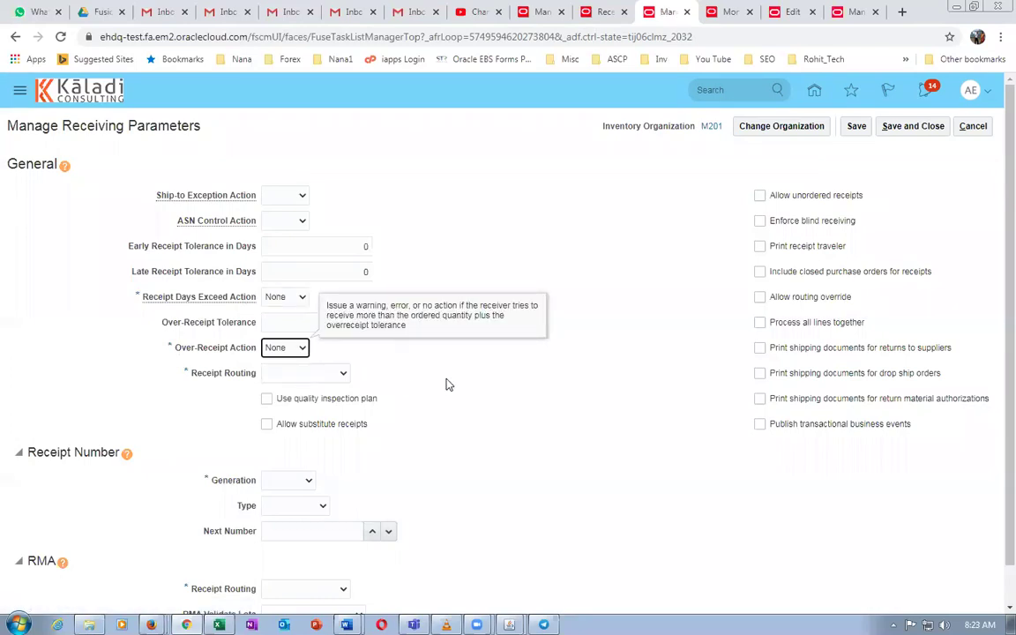
{"action": "left_click", "coordinate": [300, 373]}
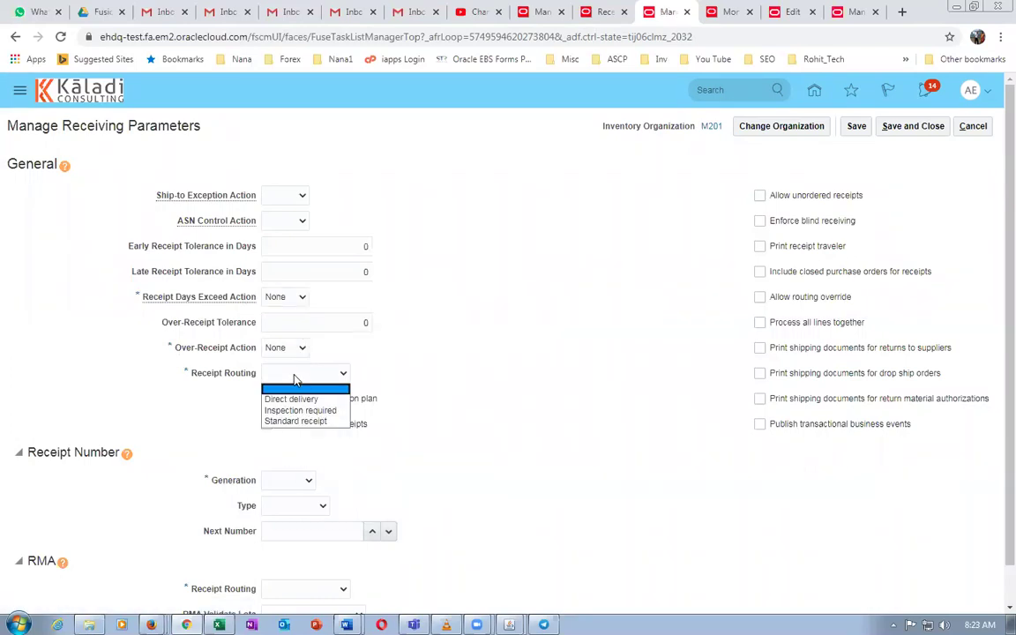
{"action": "left_click", "coordinate": [291, 423]}
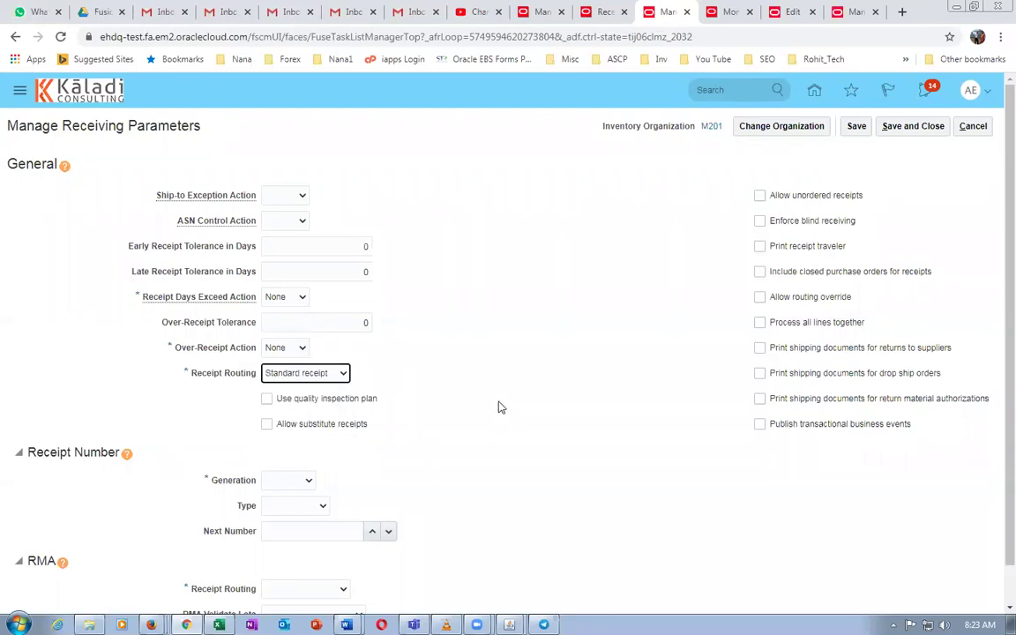
{"action": "scroll", "coordinate": [499, 408], "scroll_direction": "down", "scroll_amount": 1}
Use automatic numeric receipt numbers from 2000, Standard receipt RMA routing, and save the parameters.
{"action": "left_click", "coordinate": [295, 443]}
{"action": "left_click", "coordinate": [284, 463]}
{"action": "left_click", "coordinate": [284, 468]}
{"action": "left_click", "coordinate": [284, 488]}
{"action": "left_click", "coordinate": [285, 489]}
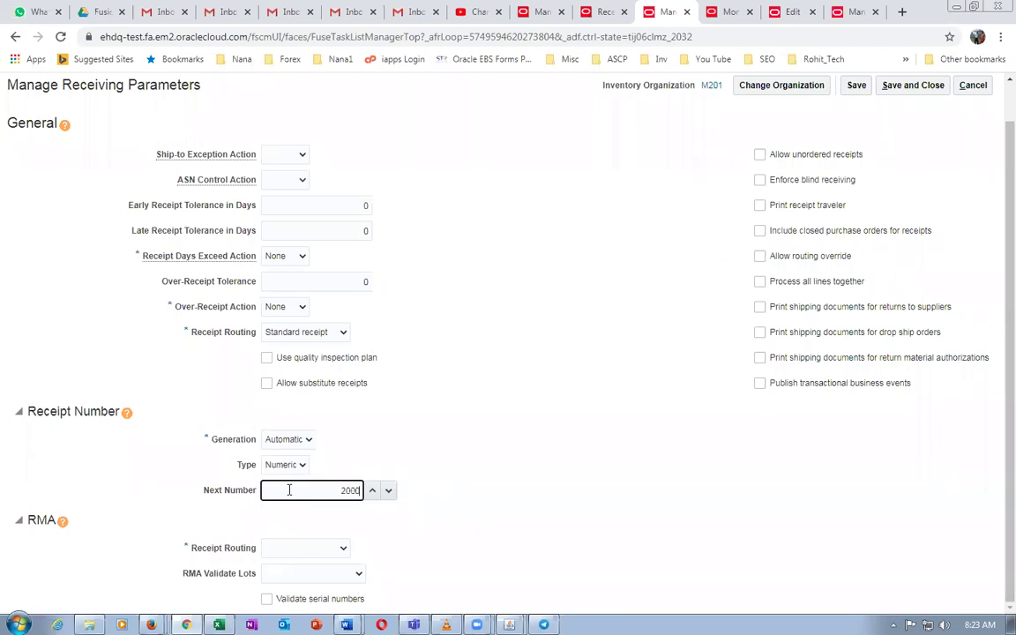
{"action": "left_click", "coordinate": [247, 579]}
{"action": "left_click", "coordinate": [274, 552]}
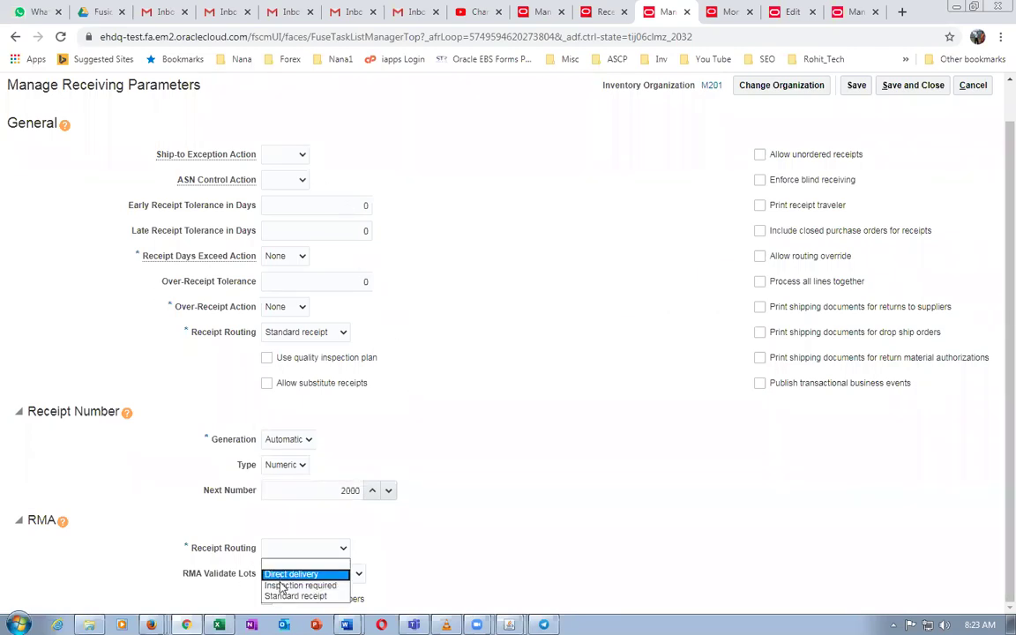
{"action": "left_click", "coordinate": [282, 596]}
{"action": "left_click", "coordinate": [483, 511]}
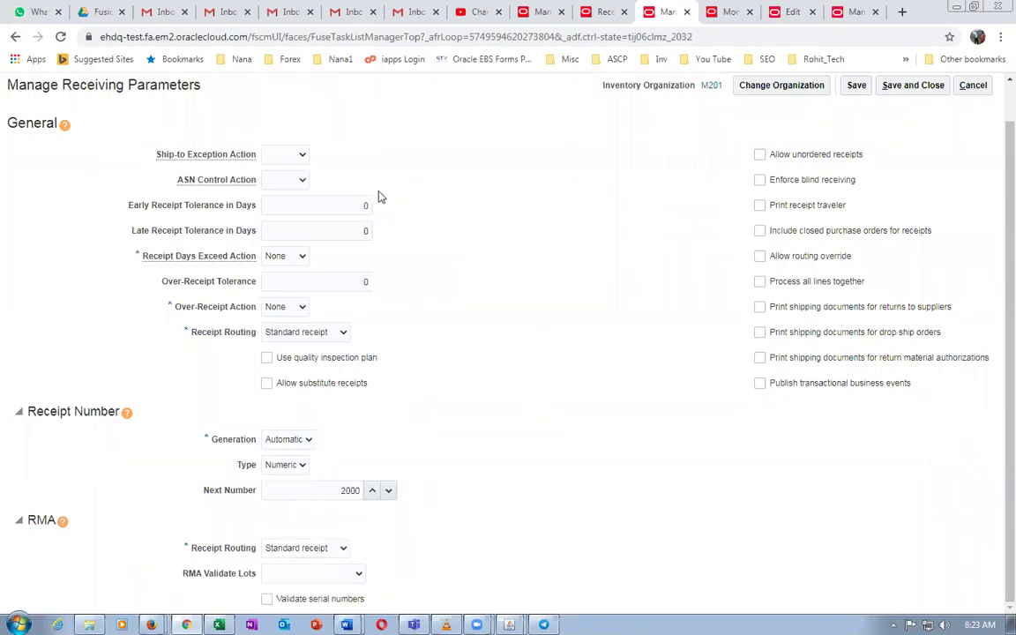
{"action": "scroll", "coordinate": [684, 270], "scroll_direction": "up", "scroll_amount": 1}
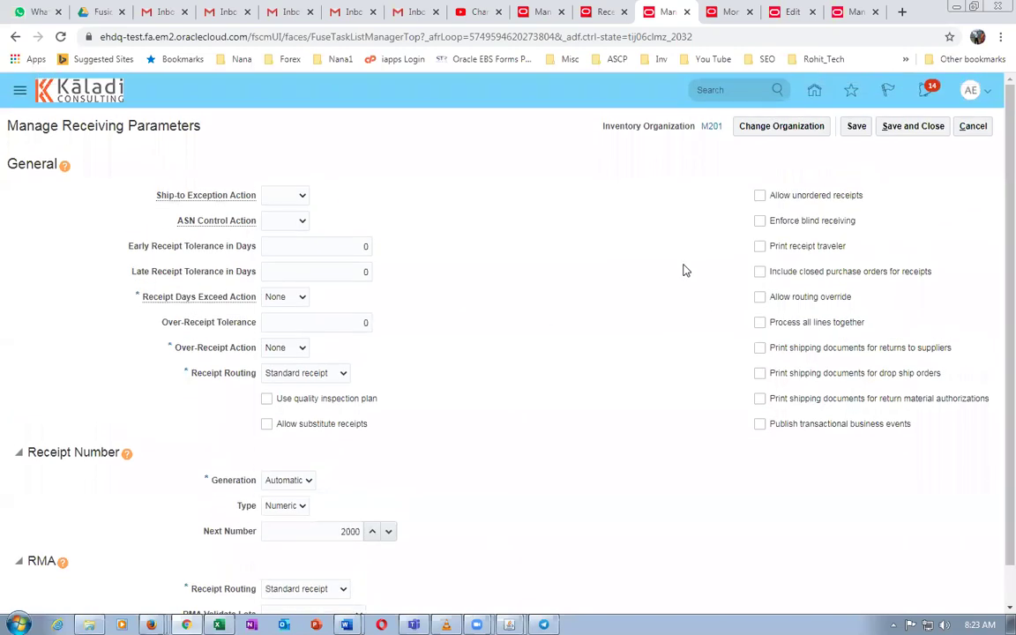
{"action": "left_click", "coordinate": [914, 127]}
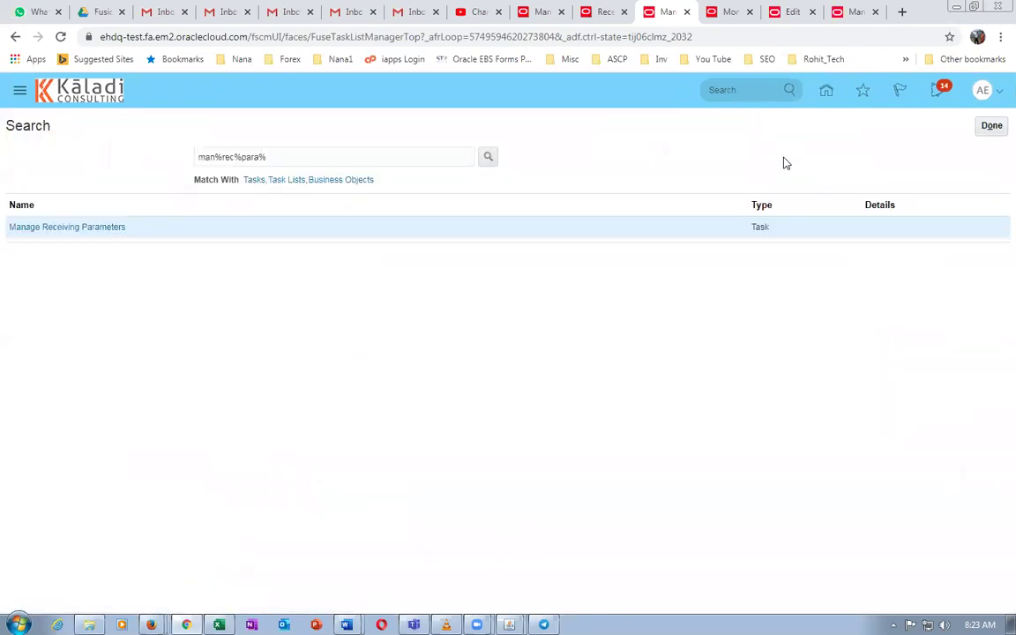
{"action": "left_click", "coordinate": [607, 14]}
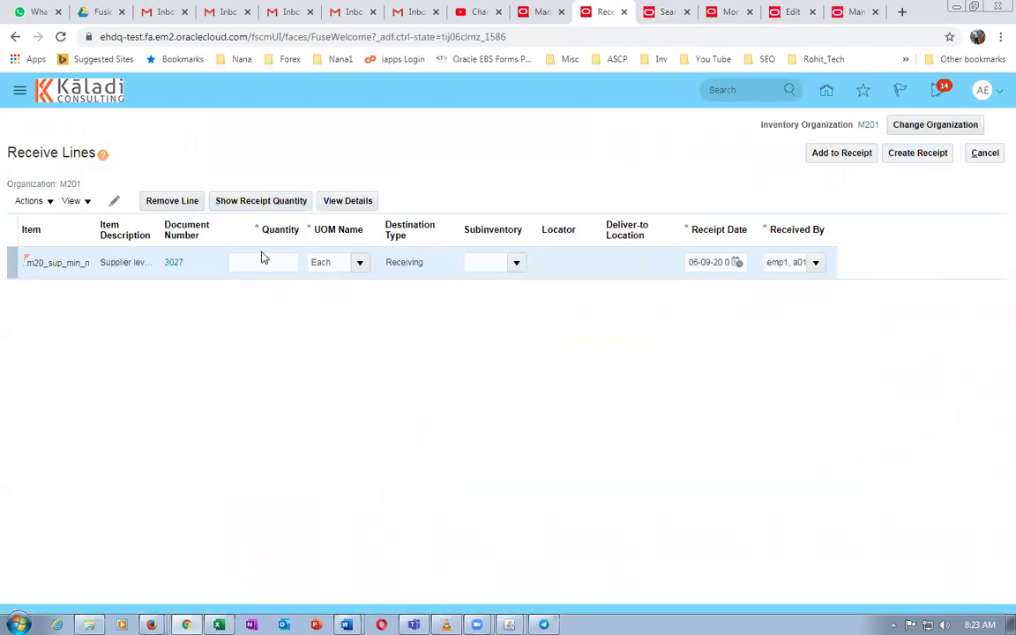
Fill the order 3027 line with quantity 50 and start creating its receipt.
{"action": "left_click", "coordinate": [236, 203]}
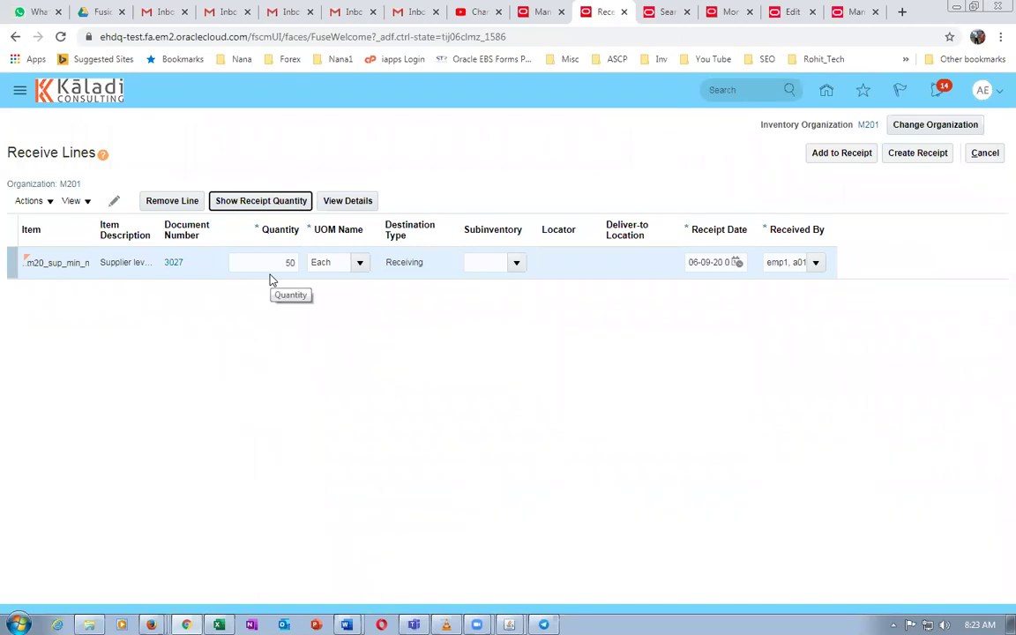
{"action": "left_click", "coordinate": [934, 156]}
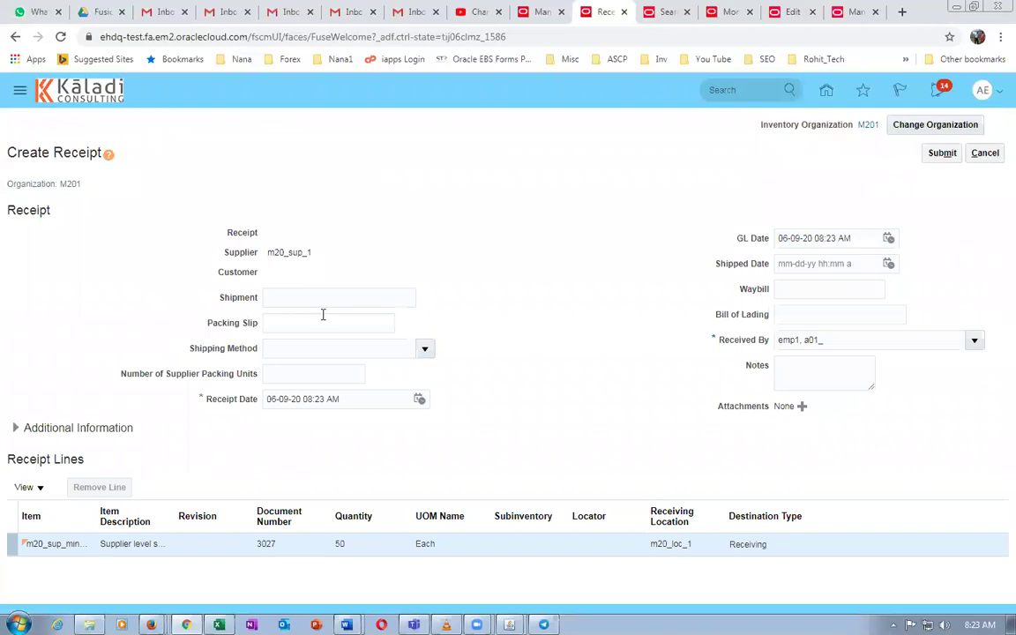
Enter shipment 123, packing slip 456, carrier m20_carrier, 2 packing units, waybill 7544, bill of lading 568568, notes.
{"action": "left_click", "coordinate": [311, 299]}
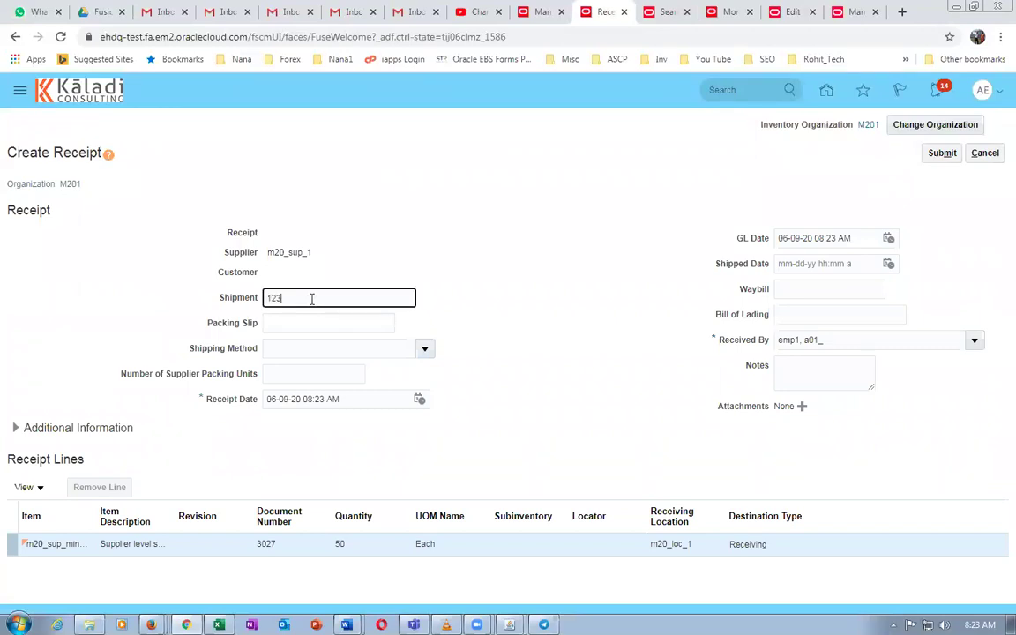
{"action": "left_click", "coordinate": [306, 326]}
{"action": "type", "text": "456"}
{"action": "left_click", "coordinate": [318, 348]}
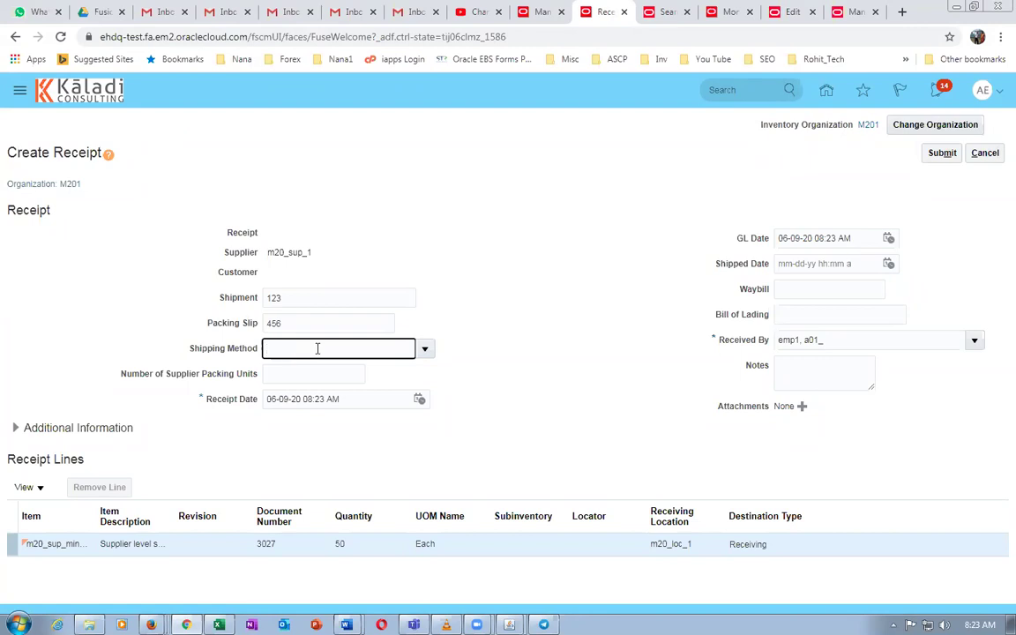
{"action": "type", "text": "m20"}
{"action": "key", "text": "Tab"}
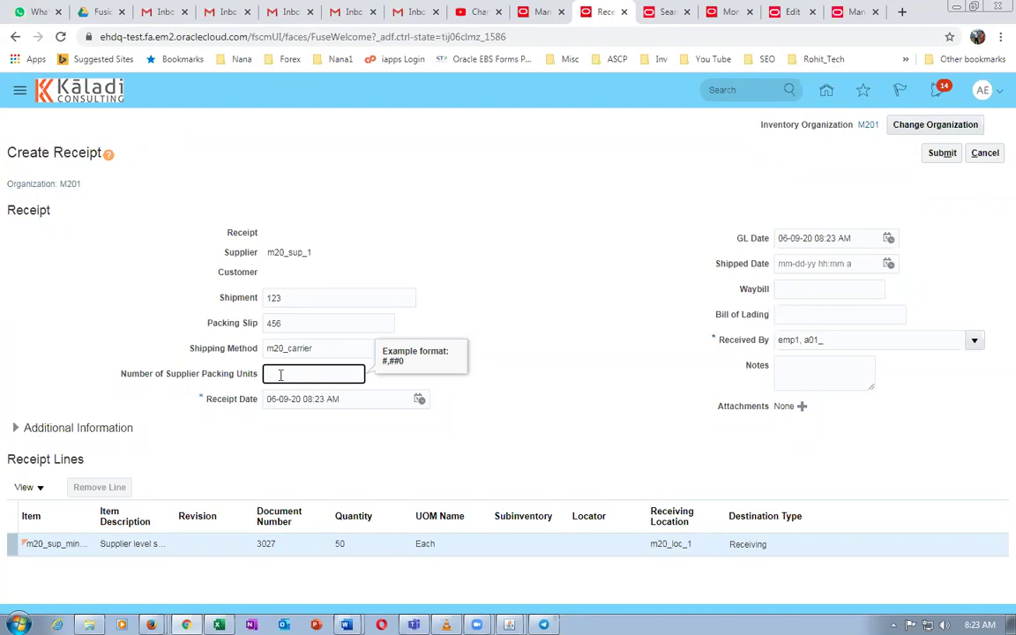
{"action": "type", "text": "2"}
{"action": "left_click", "coordinate": [798, 289]}
{"action": "type", "text": "r7544"}
{"action": "left_click", "coordinate": [801, 314]}
{"action": "type", "text": "568568"}
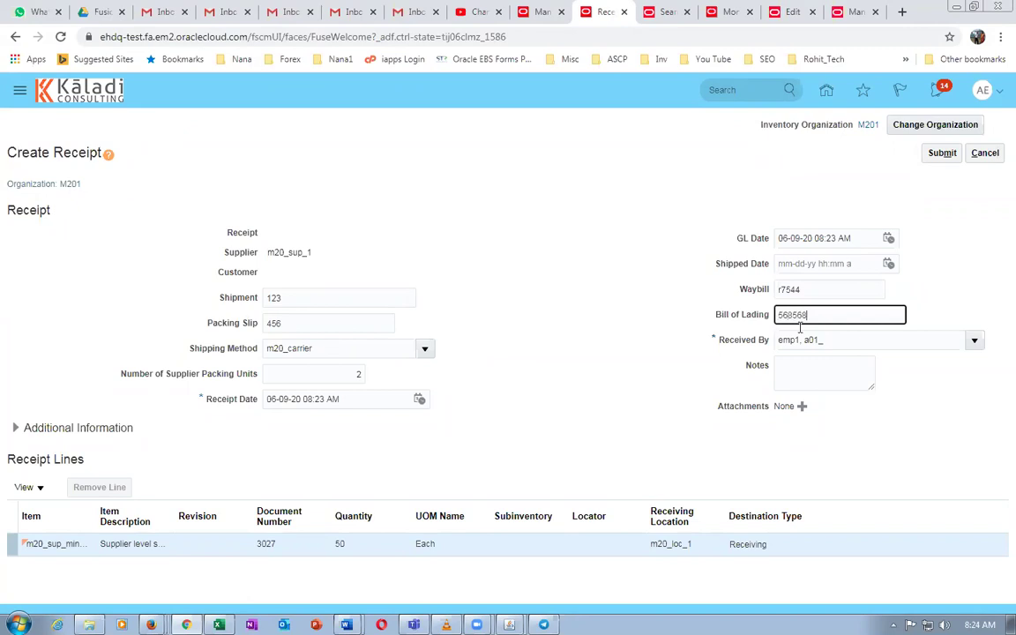
{"action": "left_click", "coordinate": [801, 375]}
{"action": "type", "text": "cvfhcfg"}
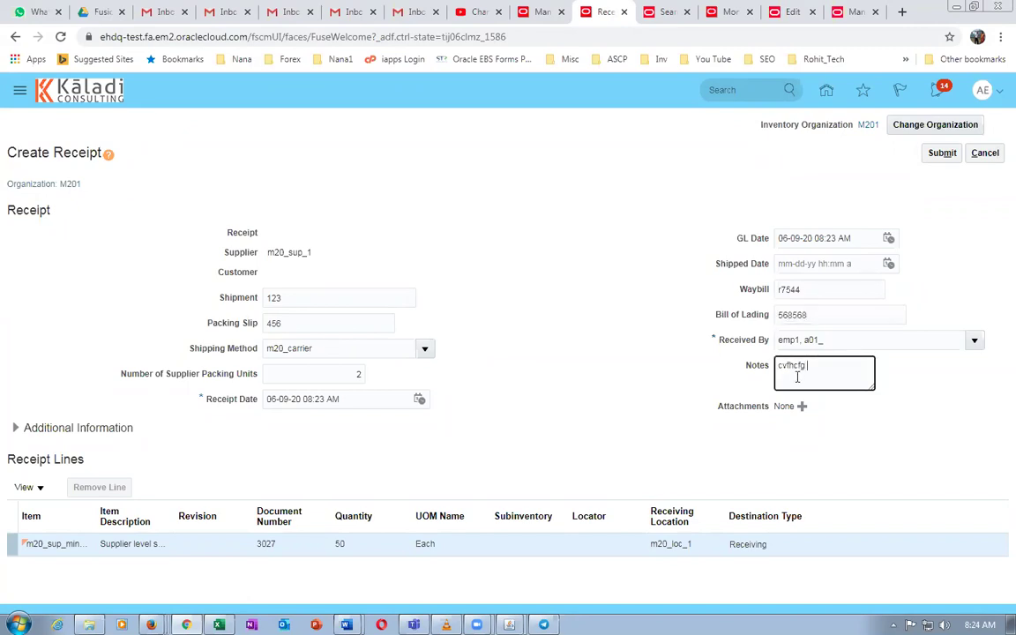
{"action": "type", "text": " sd"}
{"action": "left_click", "coordinate": [781, 294]}
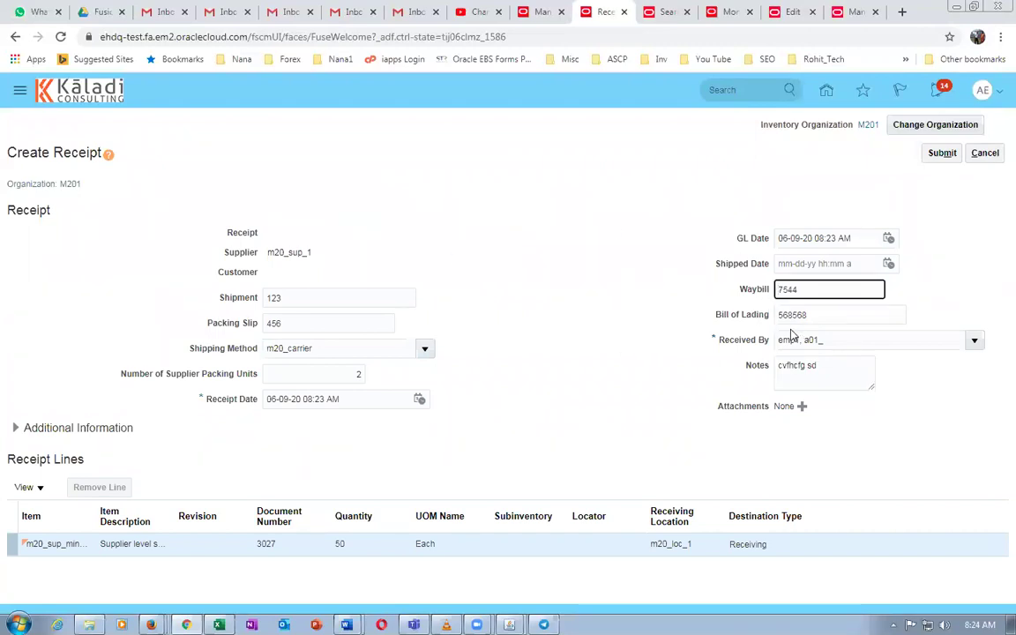
{"action": "left_click", "coordinate": [468, 293]}
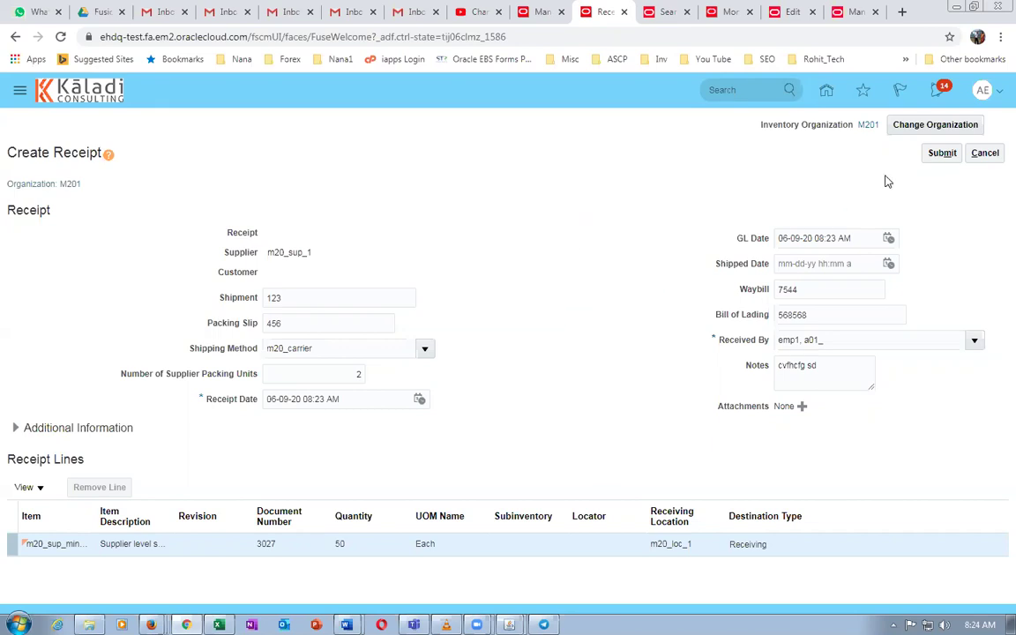
Submit the receipt, note its number 2001, and dismiss the confirmation.
{"action": "left_click", "coordinate": [942, 153]}
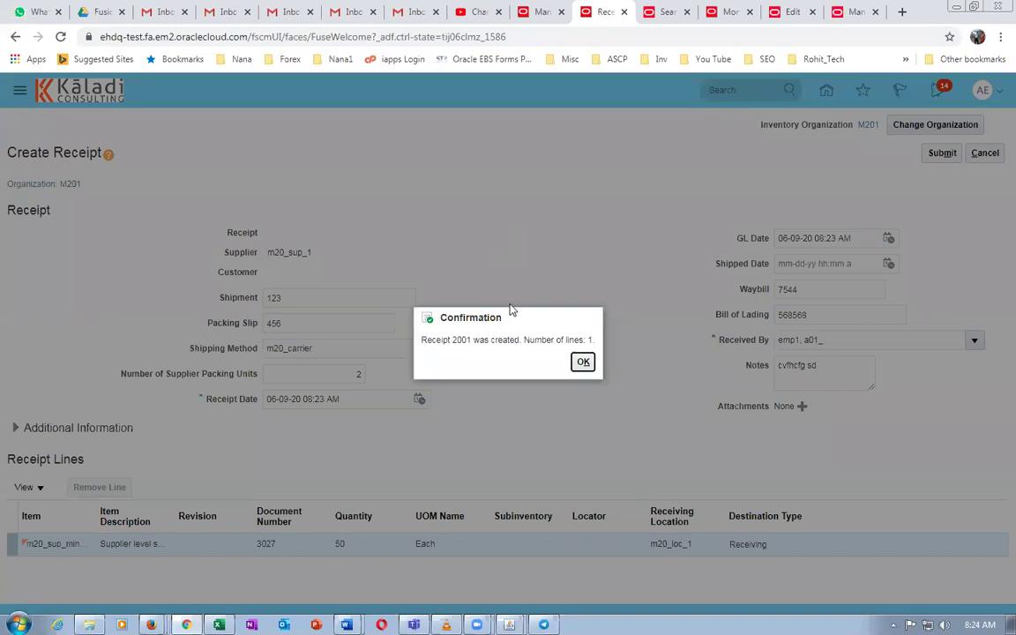
{"action": "left_click_drag", "start_coordinate": [440, 339], "coordinate": [485, 340]}
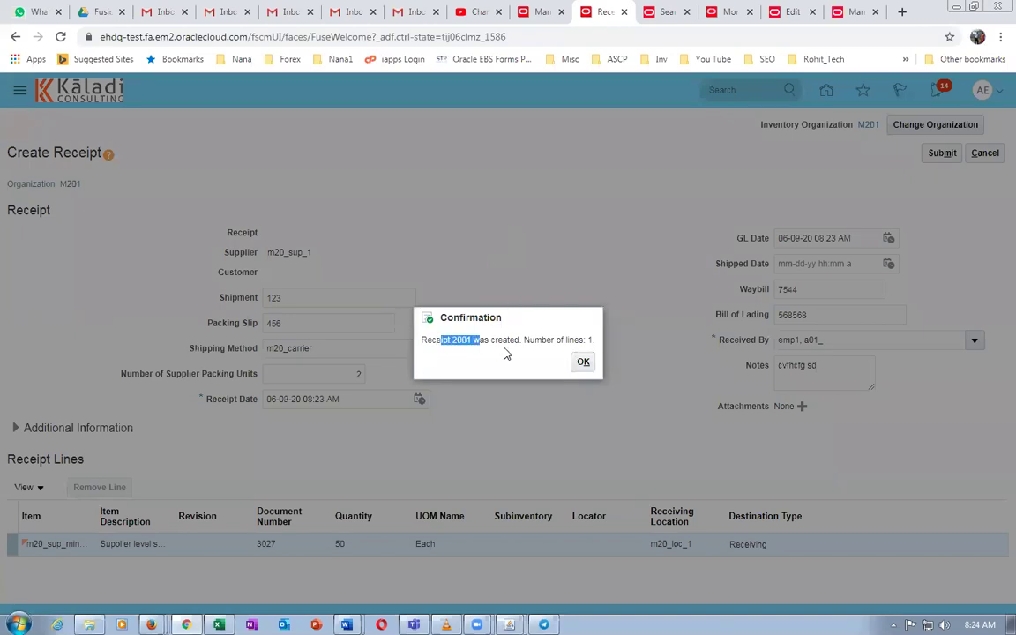
{"action": "left_click", "coordinate": [580, 361]}
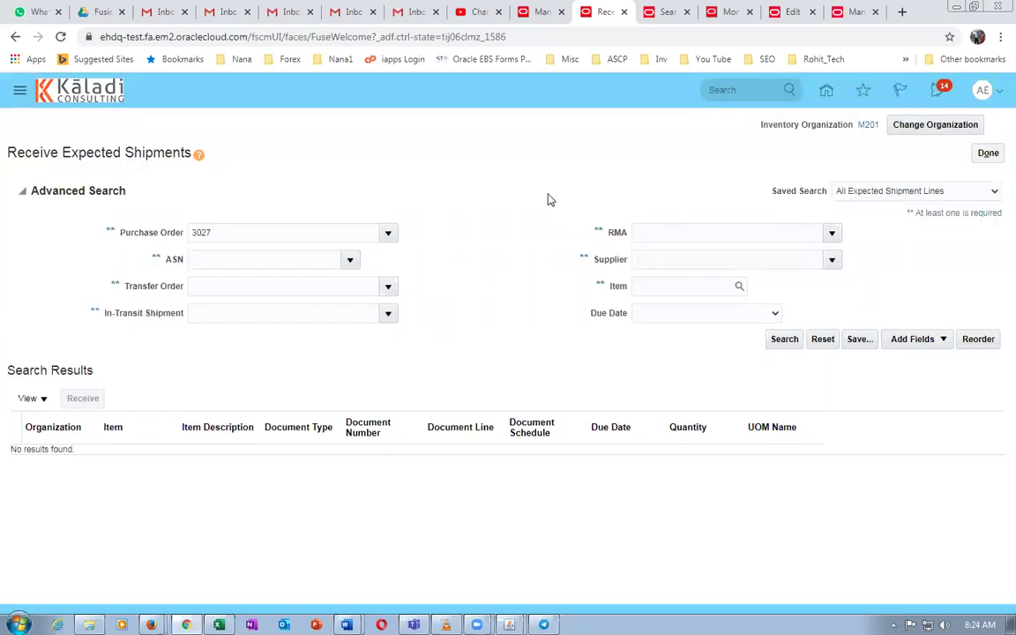
Search Put Away Receipts for receipt 2001 and open its 50-unit line for put-away.
{"action": "left_click", "coordinate": [987, 154]}
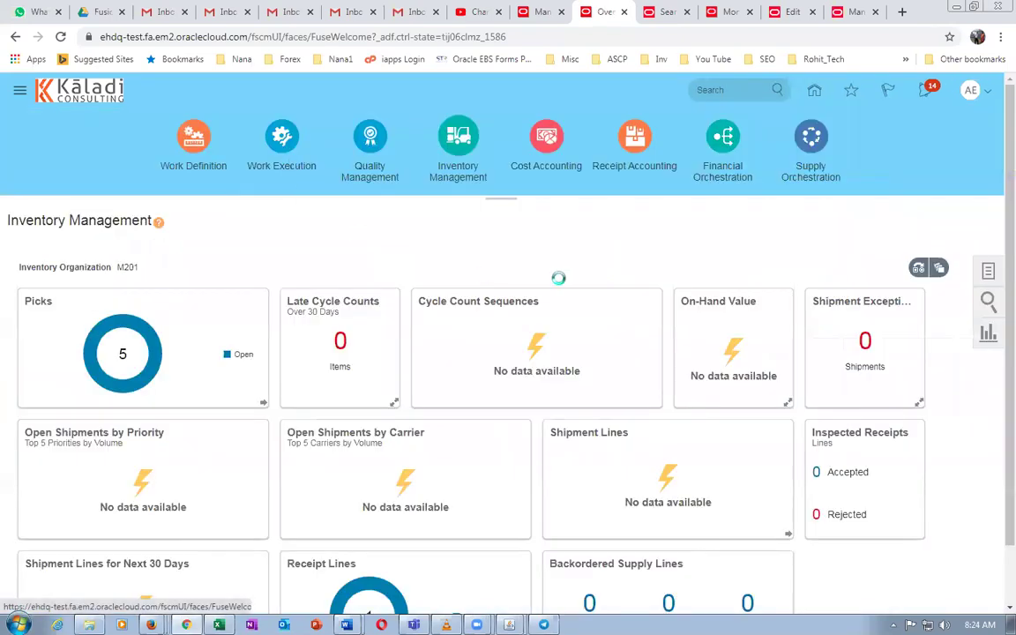
{"action": "left_click", "coordinate": [989, 275]}
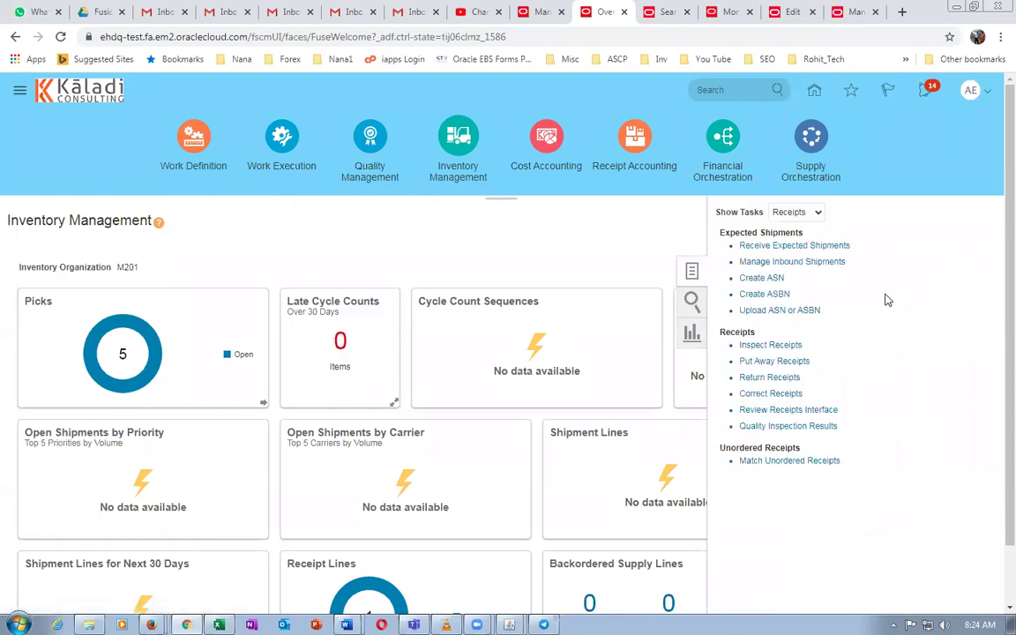
{"action": "left_click", "coordinate": [758, 362]}
{"action": "left_click", "coordinate": [224, 234]}
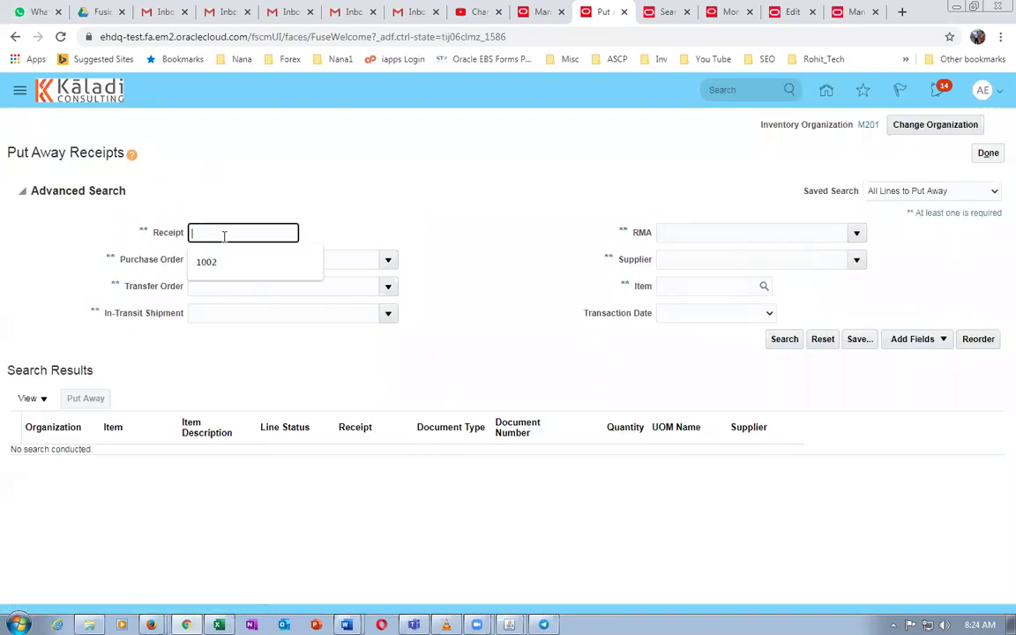
{"action": "type", "text": "2001"}
{"action": "key", "text": "Tab"}
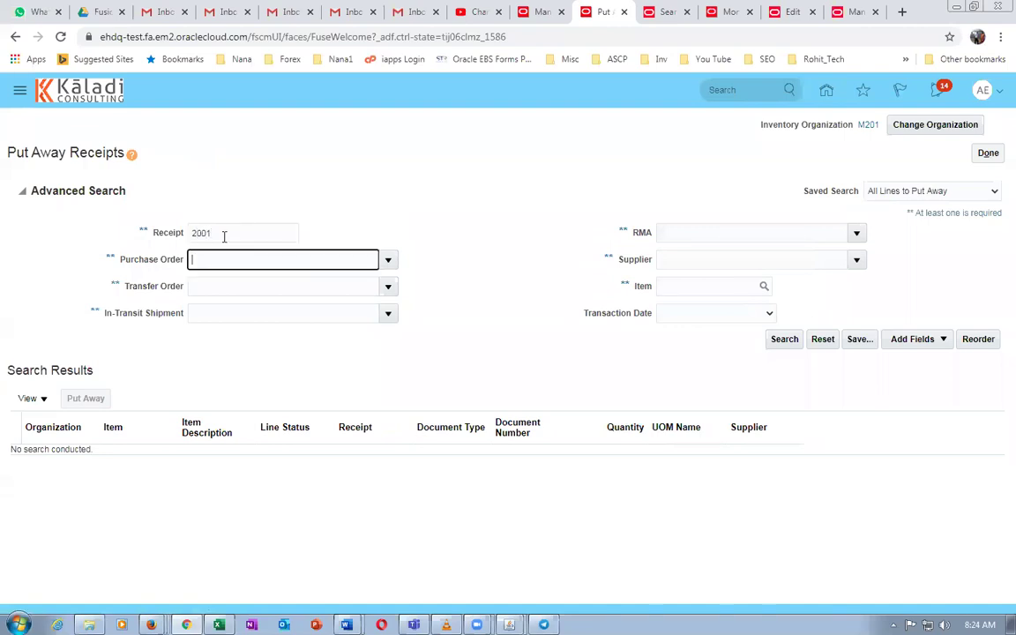
{"action": "left_click", "coordinate": [784, 339]}
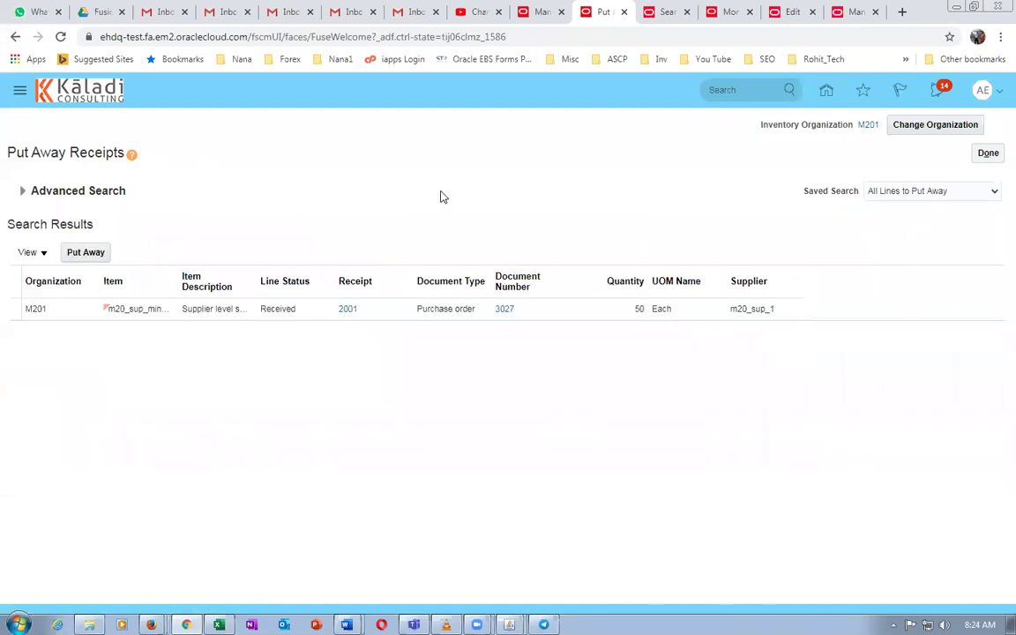
{"action": "left_click", "coordinate": [11, 309]}
{"action": "left_click", "coordinate": [84, 252]}
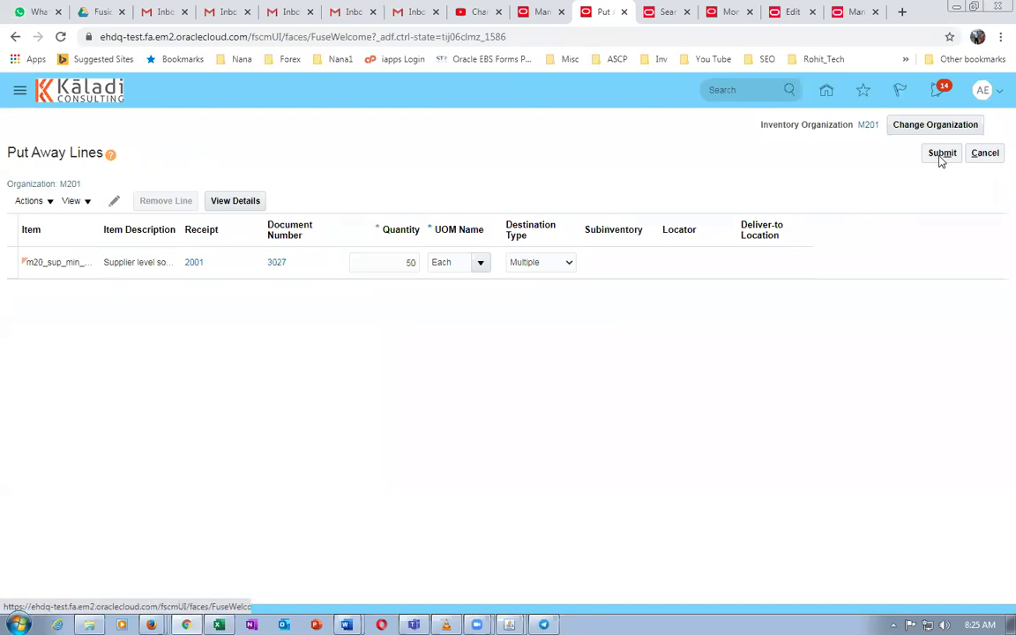
Inspect the line's destination type and actions, then attempt a submit that returns an error.
{"action": "left_click", "coordinate": [551, 262]}
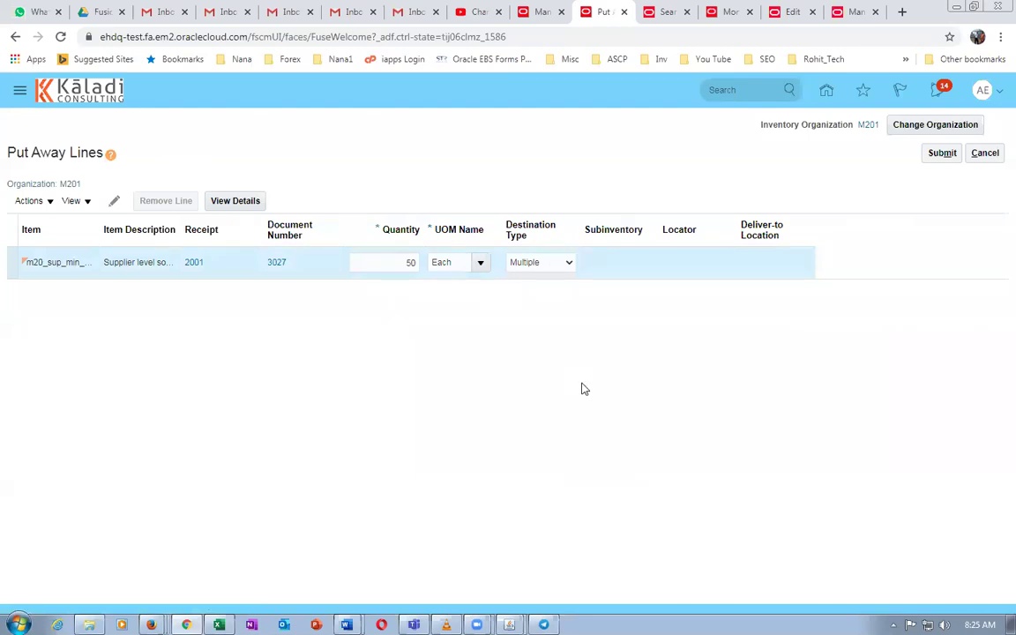
{"action": "left_click", "coordinate": [540, 264]}
{"action": "left_click", "coordinate": [823, 210]}
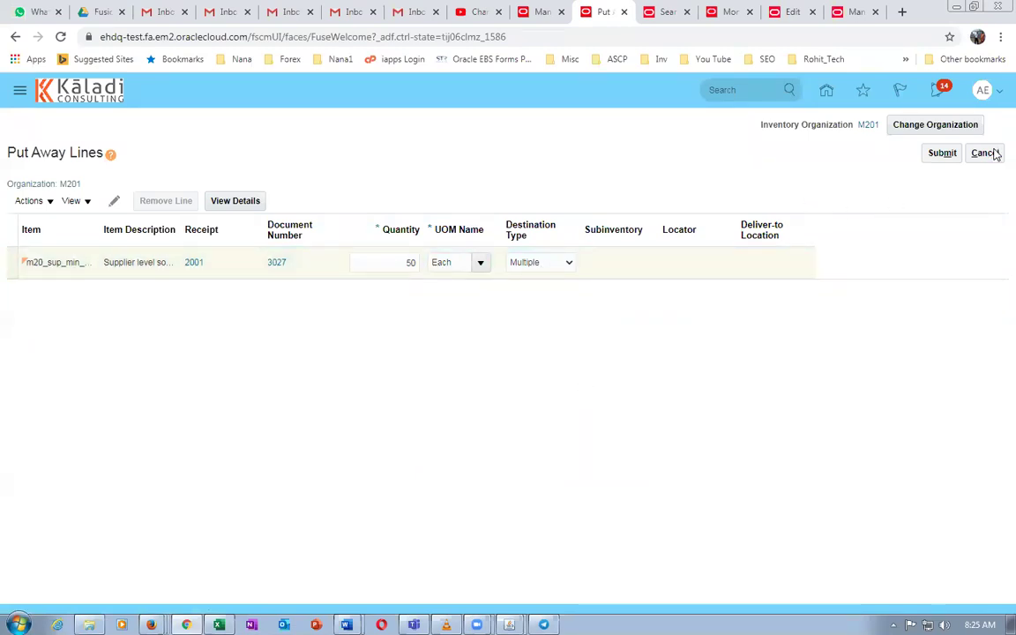
{"action": "left_click", "coordinate": [9, 258]}
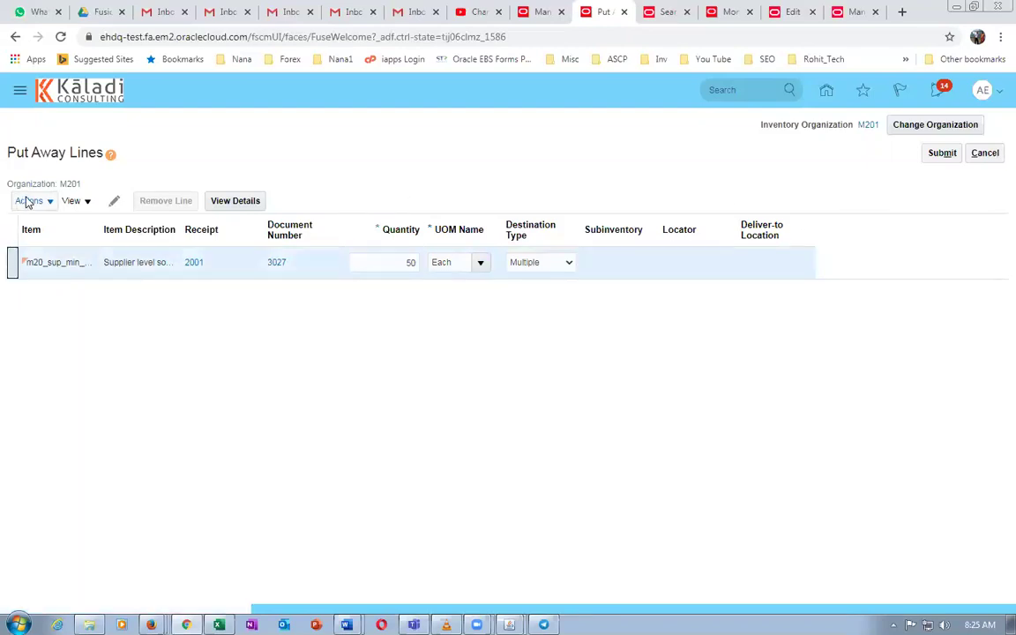
{"action": "left_click", "coordinate": [30, 202]}
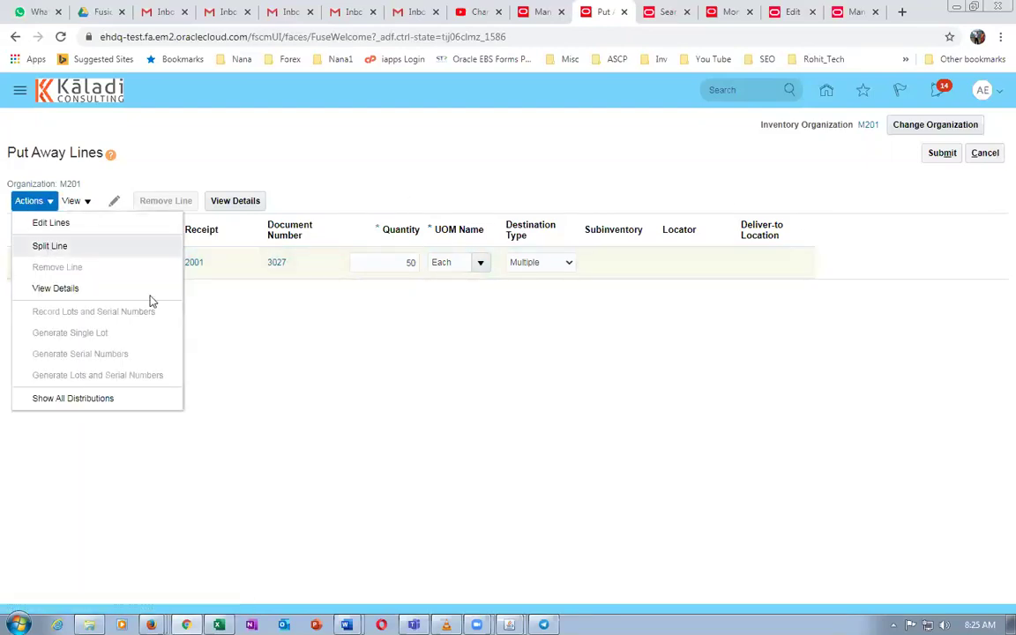
{"action": "left_click", "coordinate": [356, 403]}
{"action": "left_click", "coordinate": [943, 155]}
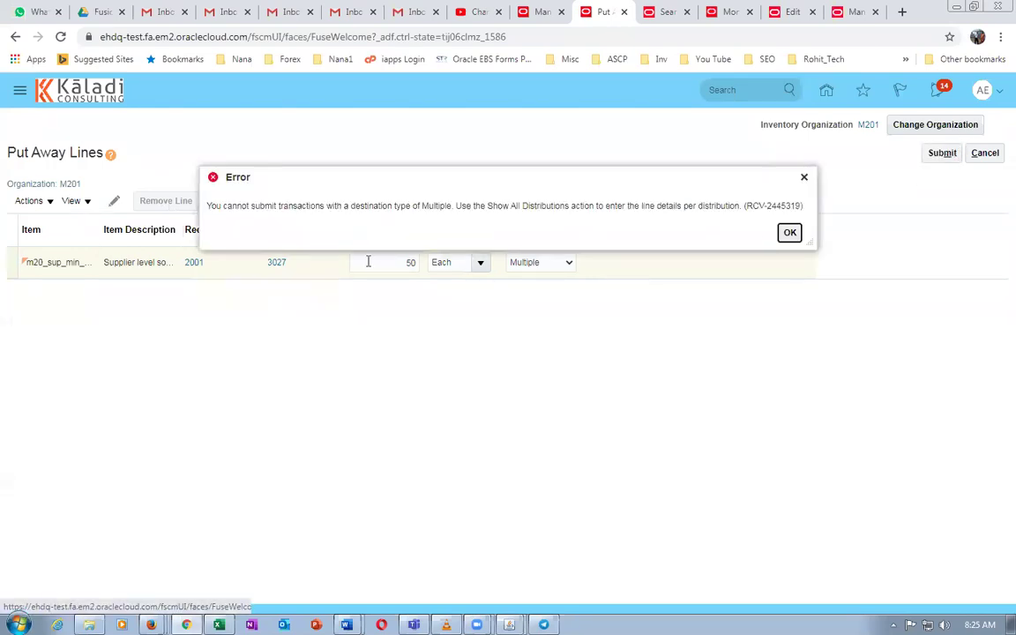
{"action": "left_click_drag", "start_coordinate": [273, 208], "coordinate": [485, 221]}
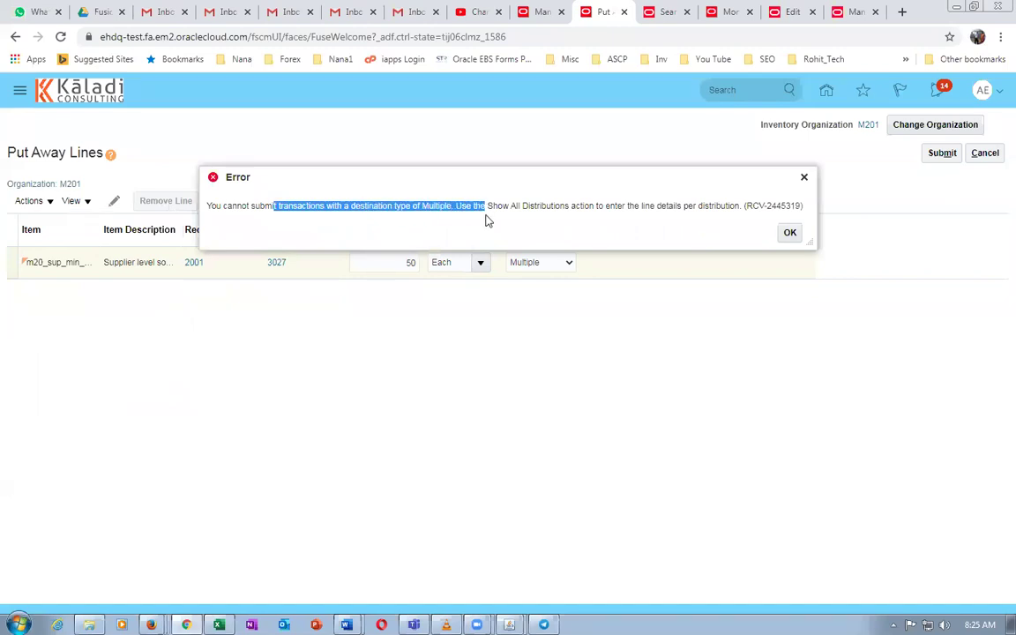
{"action": "left_click", "coordinate": [790, 232]}
Try splitting the line, dismiss the split error, and leave the destination type at Multiple.
{"action": "left_click", "coordinate": [27, 202]}
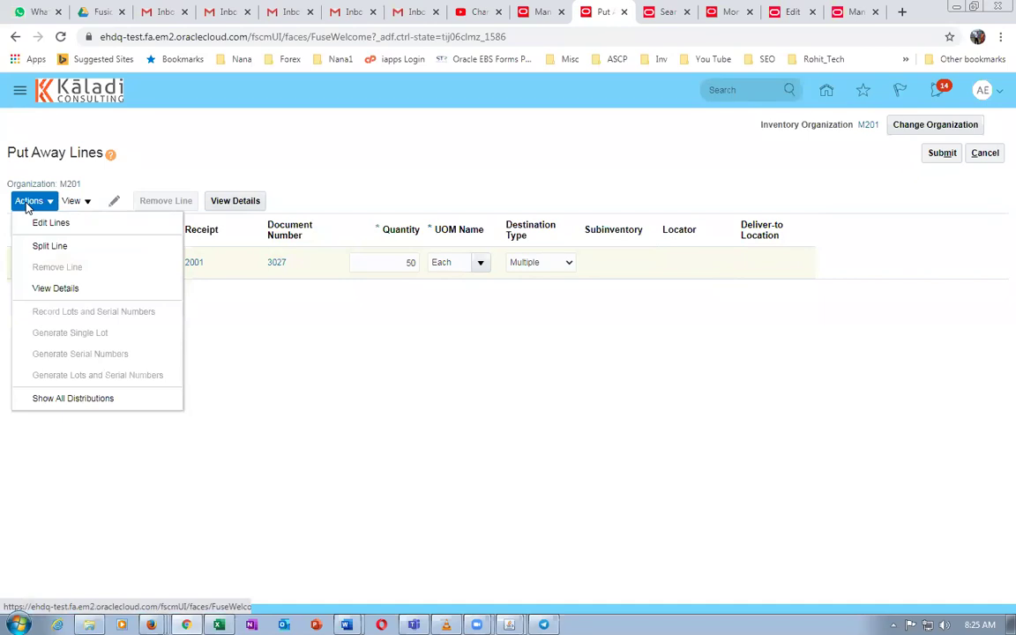
{"action": "left_click", "coordinate": [46, 247]}
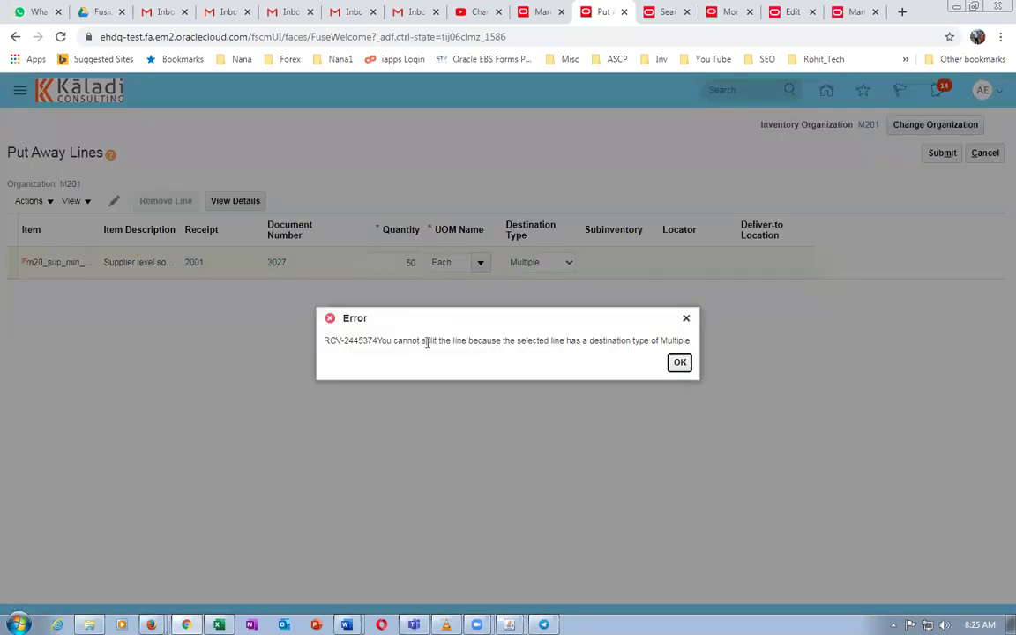
{"action": "left_click", "coordinate": [679, 362]}
{"action": "left_click", "coordinate": [570, 264]}
{"action": "left_click", "coordinate": [569, 351]}
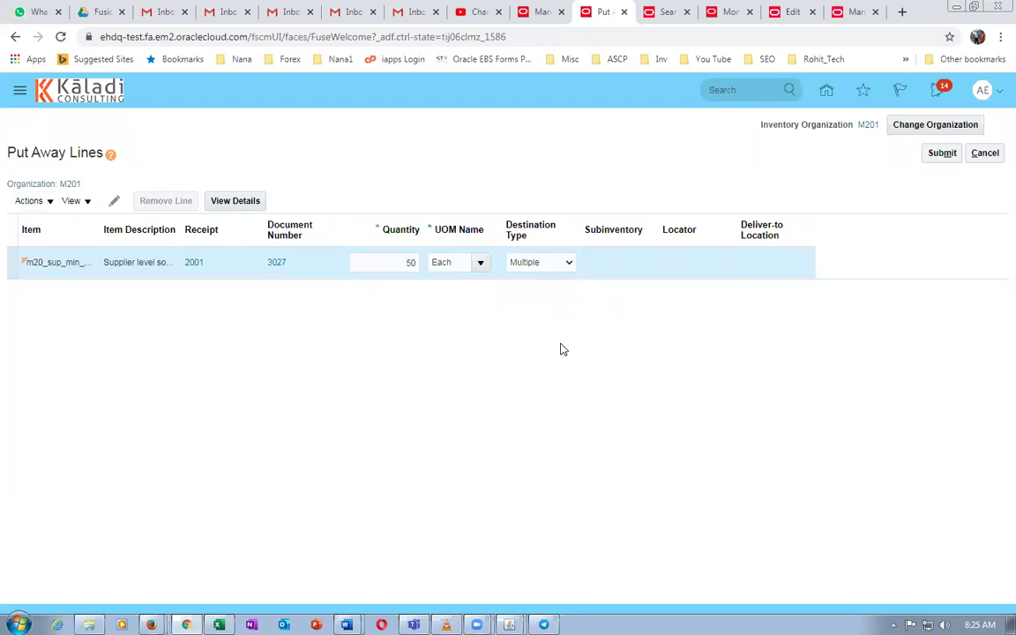
Set quantity 50 with destination type Receiving and split off a 15-unit line.
{"action": "left_click", "coordinate": [405, 260]}
{"action": "type", "text": "50"}
{"action": "left_click", "coordinate": [540, 262]}
{"action": "left_click", "coordinate": [526, 288]}
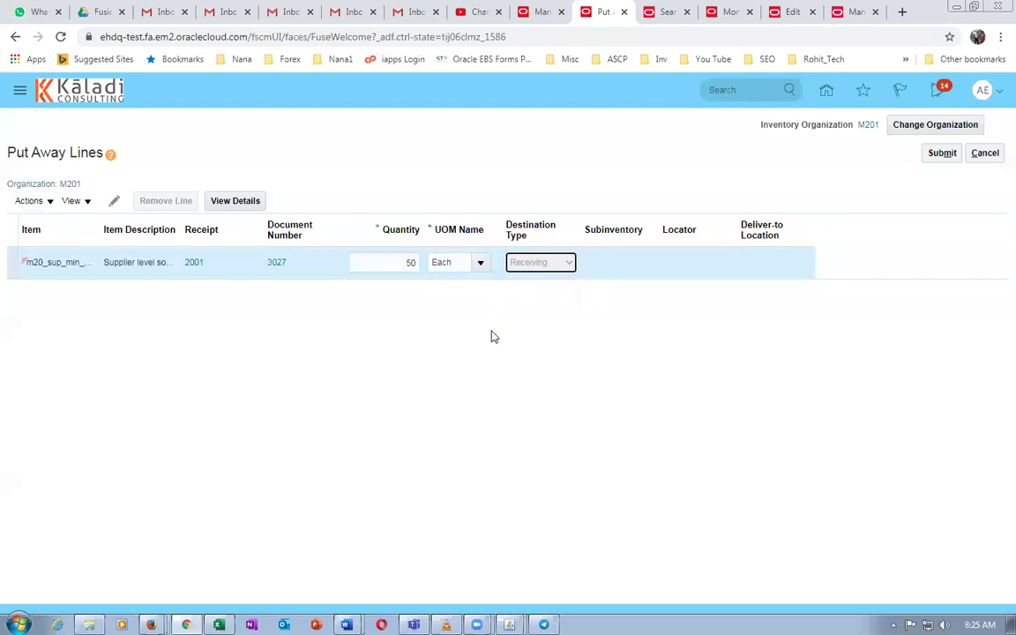
{"action": "left_click", "coordinate": [28, 201]}
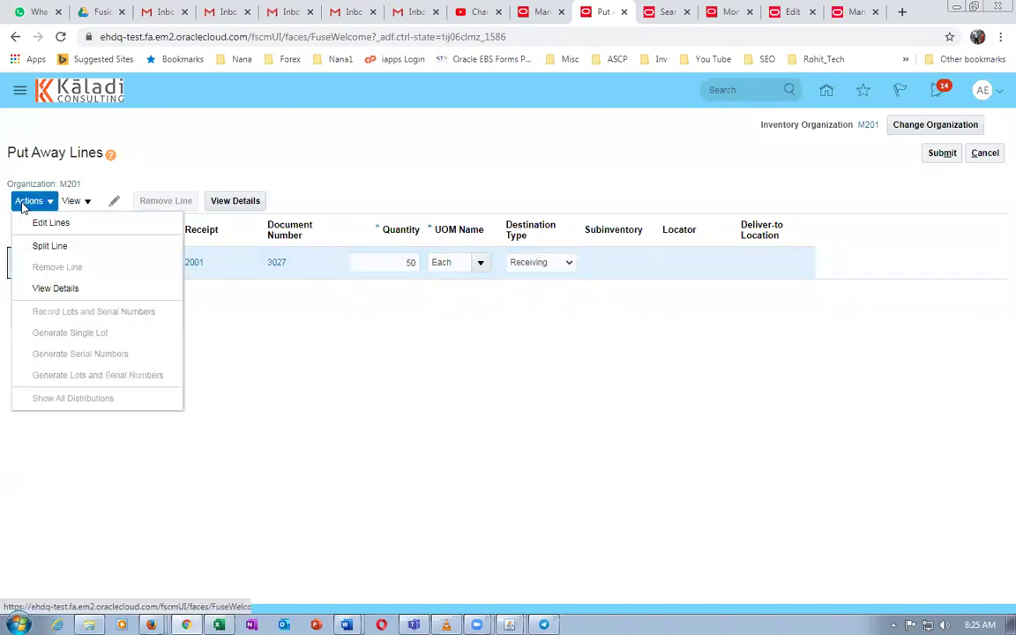
{"action": "left_click", "coordinate": [39, 246]}
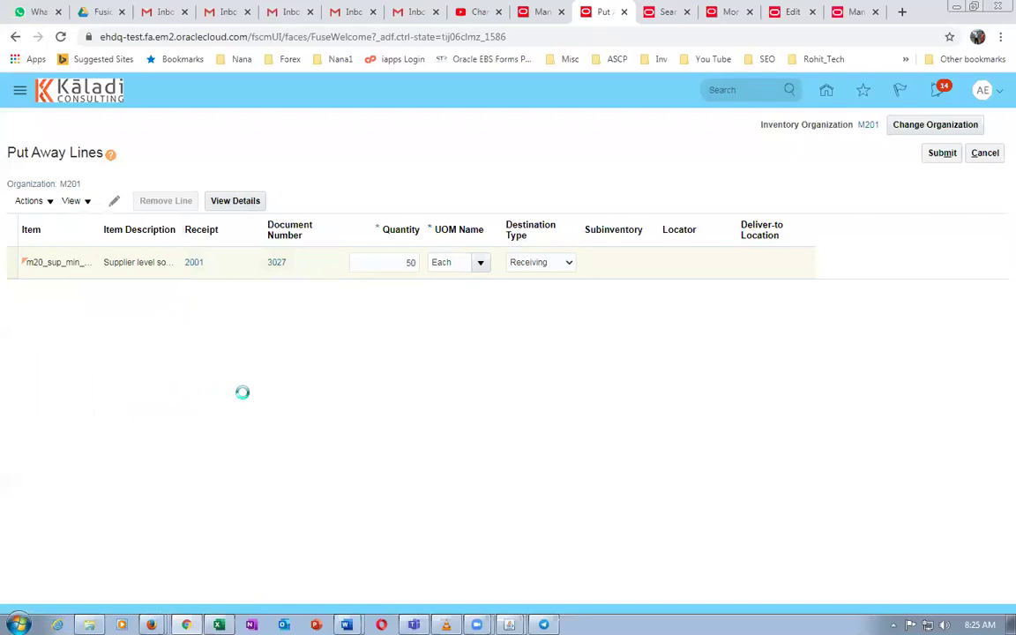
{"action": "left_click", "coordinate": [524, 389]}
{"action": "type", "text": "15"}
{"action": "left_click", "coordinate": [572, 426]}
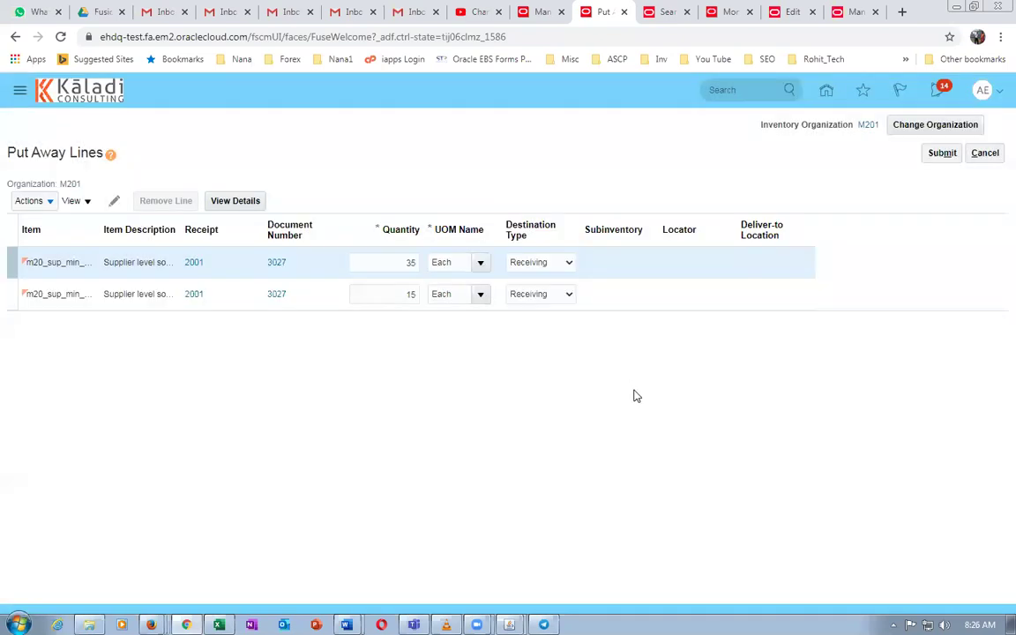
Keep Receiving as the destination type on both the 15-unit and original lines.
{"action": "left_click", "coordinate": [361, 296]}
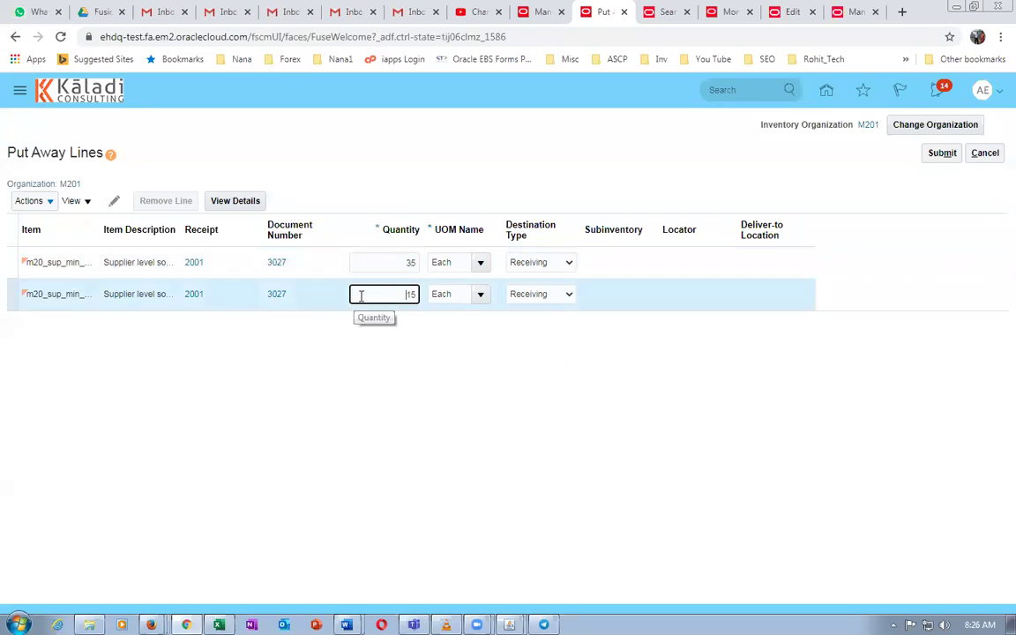
{"action": "left_click", "coordinate": [562, 298]}
{"action": "left_click", "coordinate": [560, 298]}
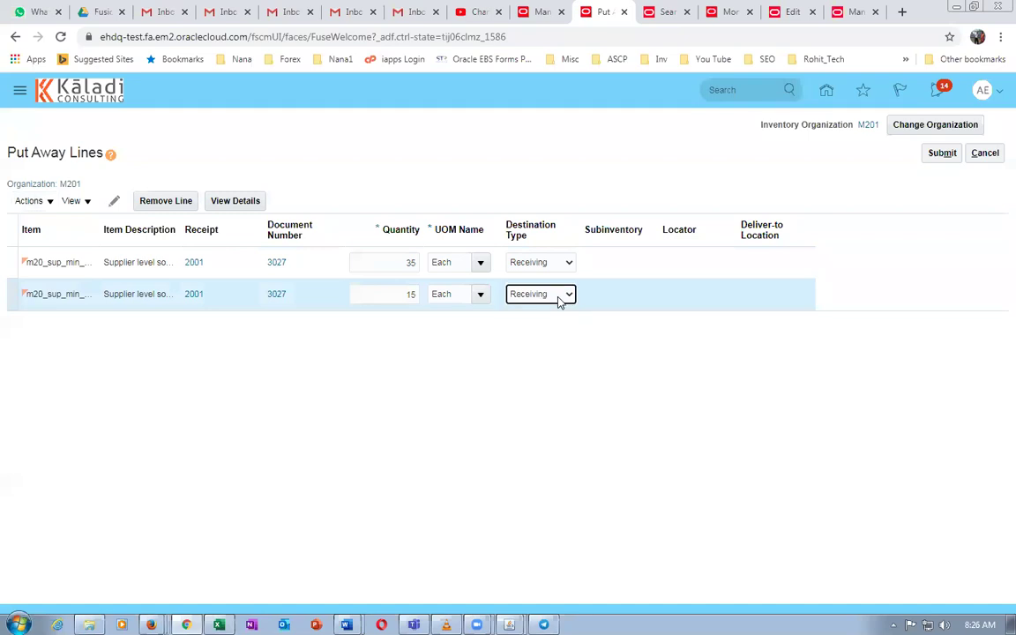
{"action": "left_click", "coordinate": [597, 162]}
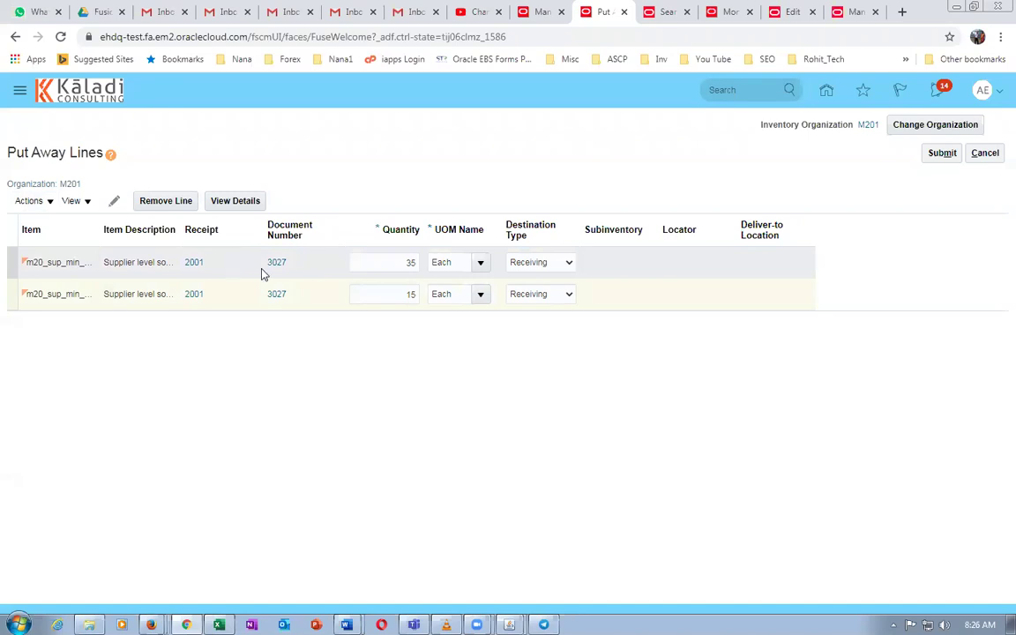
{"action": "left_click", "coordinate": [622, 263]}
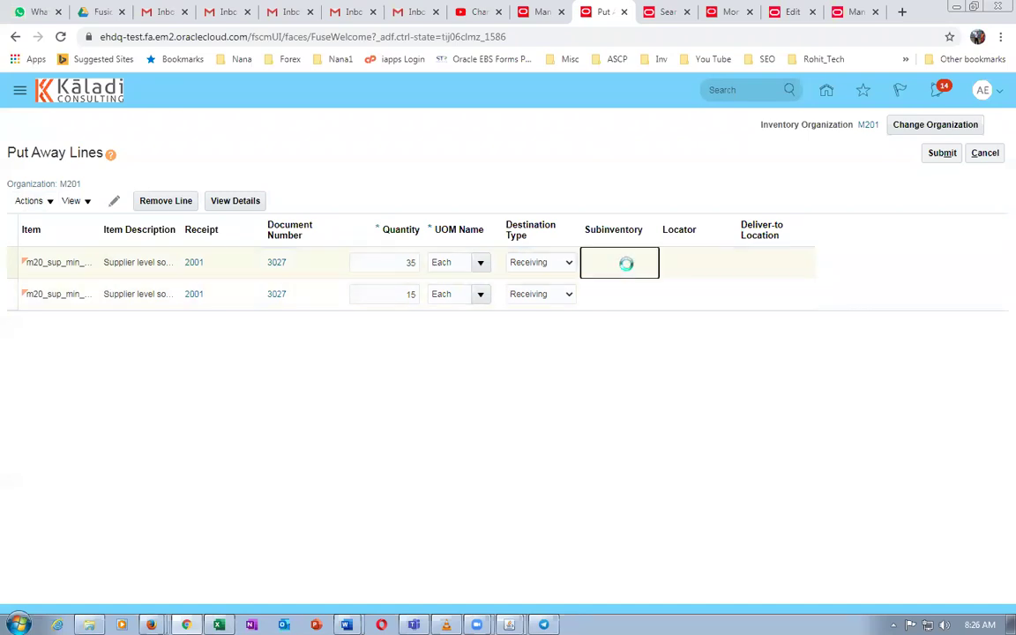
{"action": "left_click", "coordinate": [545, 264]}
{"action": "left_click", "coordinate": [540, 288]}
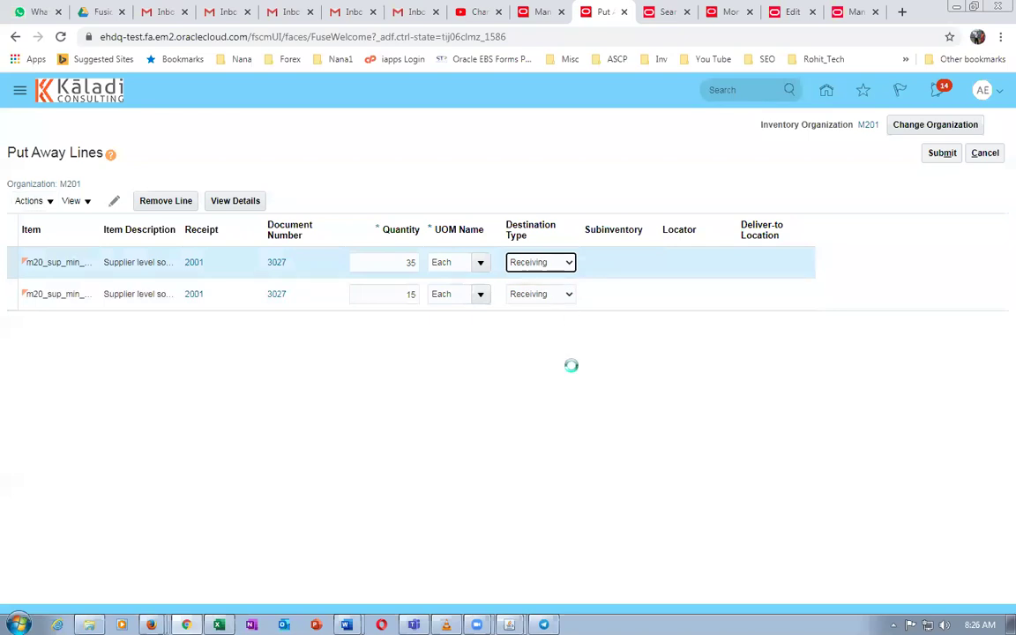
Submit the split lines, hit the missing receiving location error, and cancel the put-away.
{"action": "left_click", "coordinate": [945, 154]}
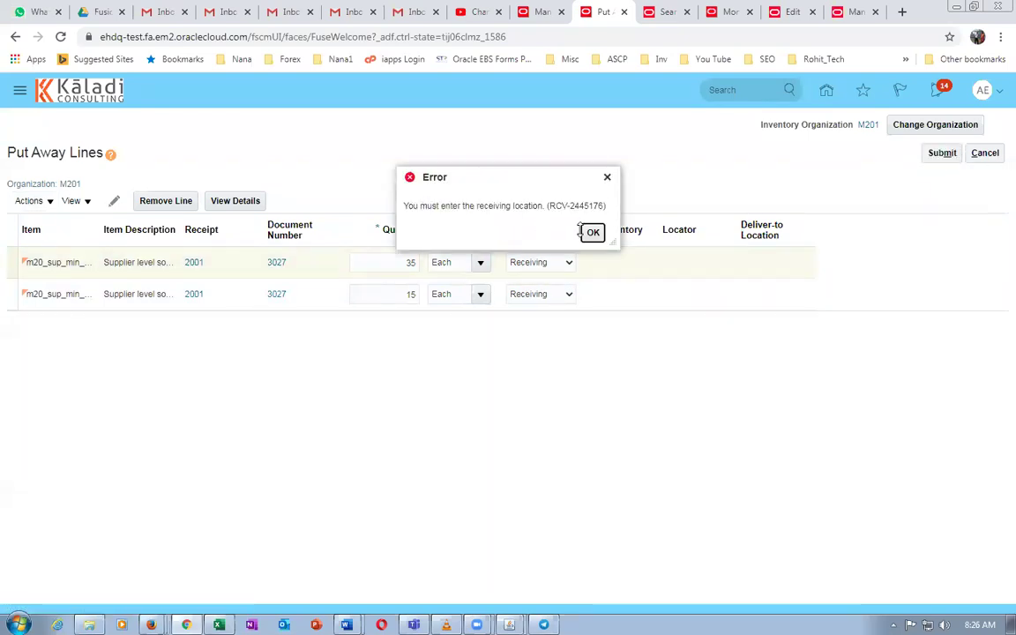
{"action": "left_click", "coordinate": [593, 232]}
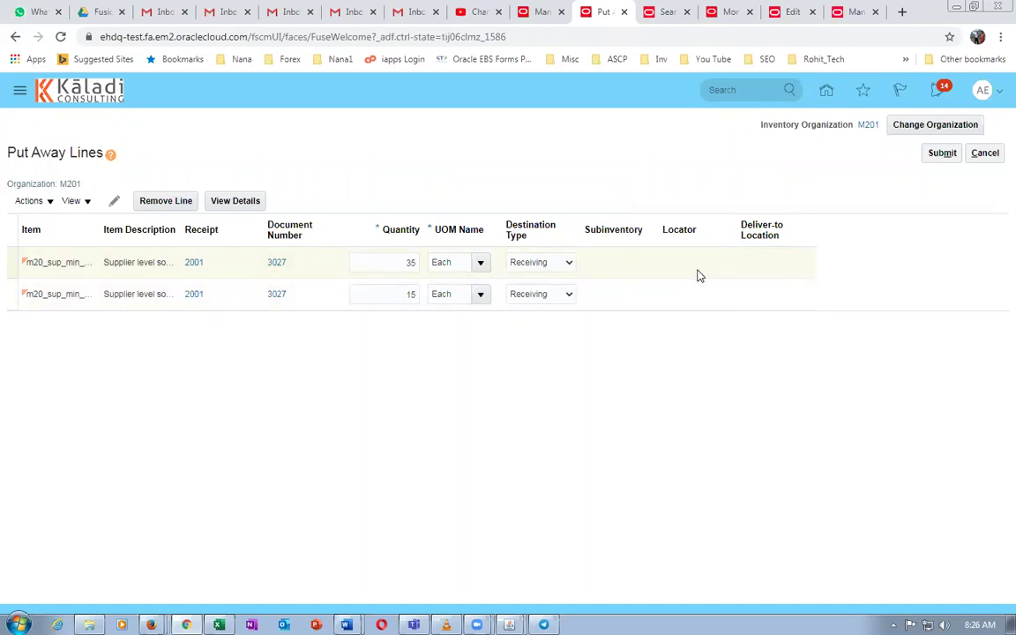
{"action": "left_click", "coordinate": [770, 277]}
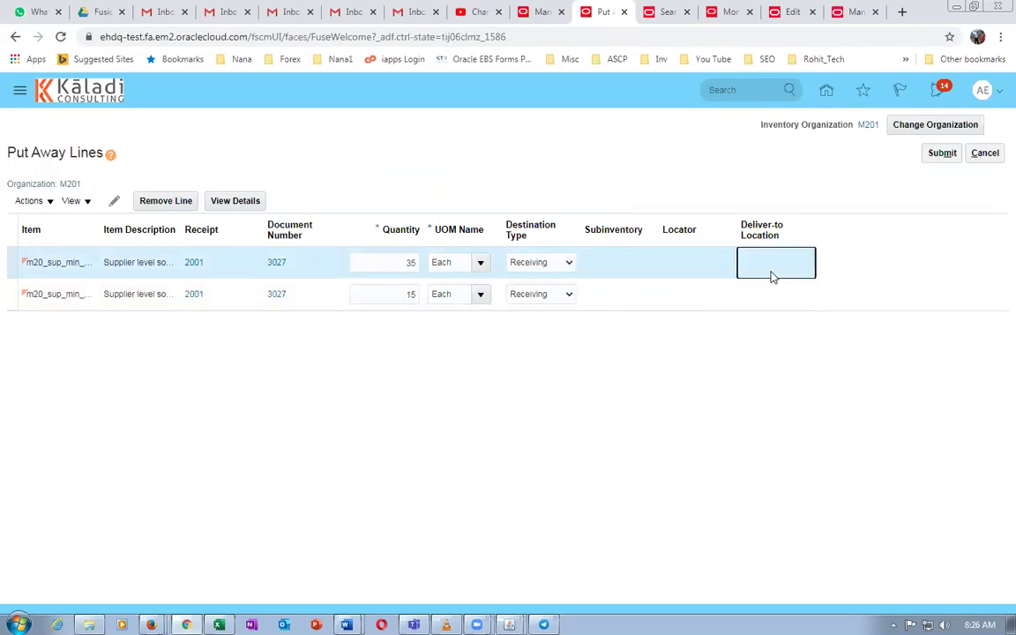
{"action": "left_click", "coordinate": [774, 296]}
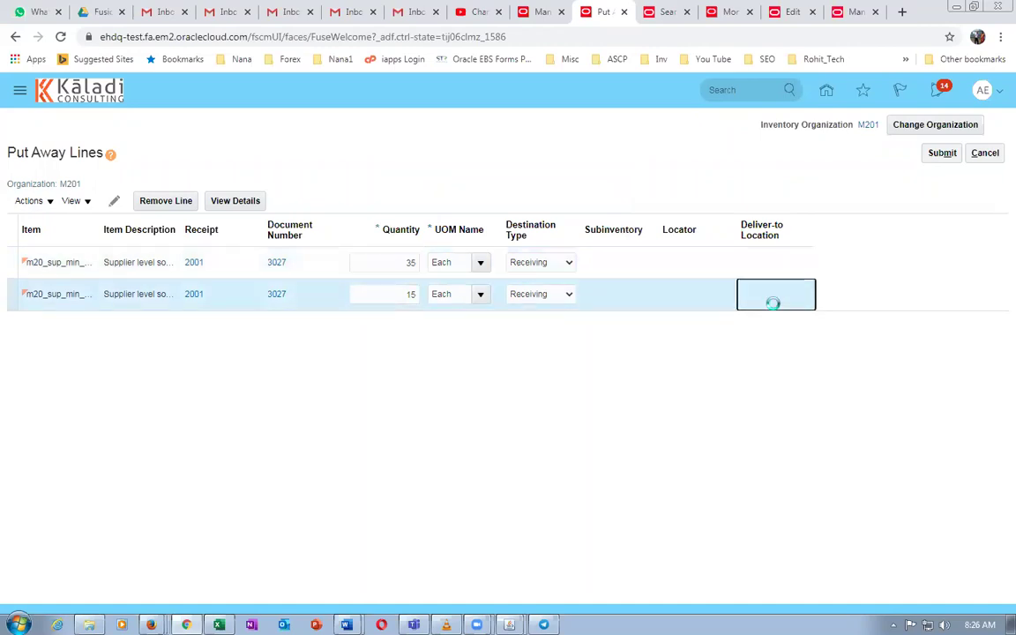
{"action": "left_click", "coordinate": [988, 153]}
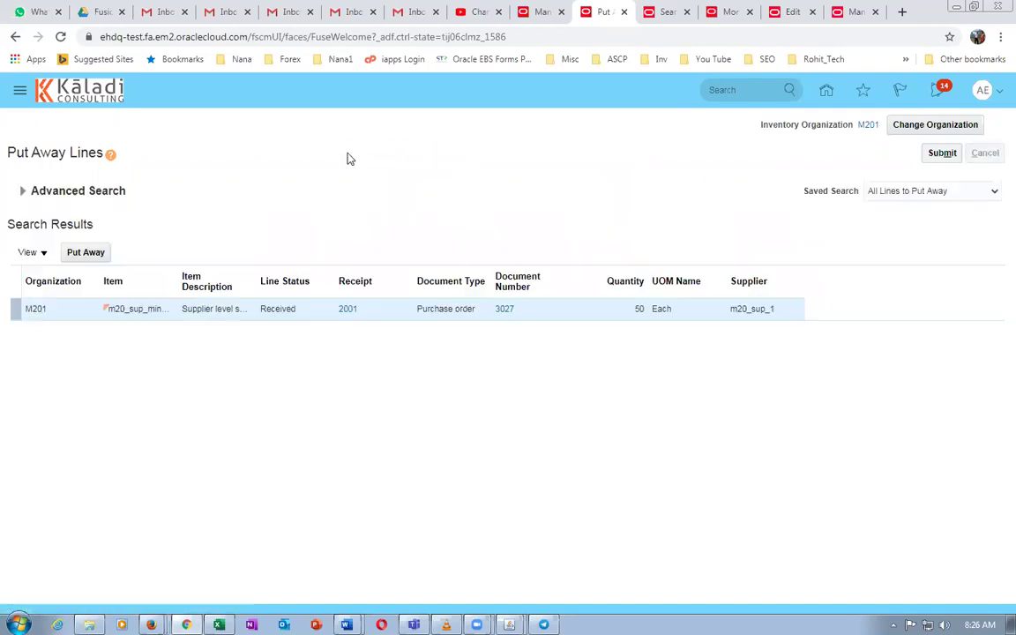
Search Put Away Receipts for receipt 2001 again and reopen its 50-unit line.
{"action": "left_click", "coordinate": [988, 155]}
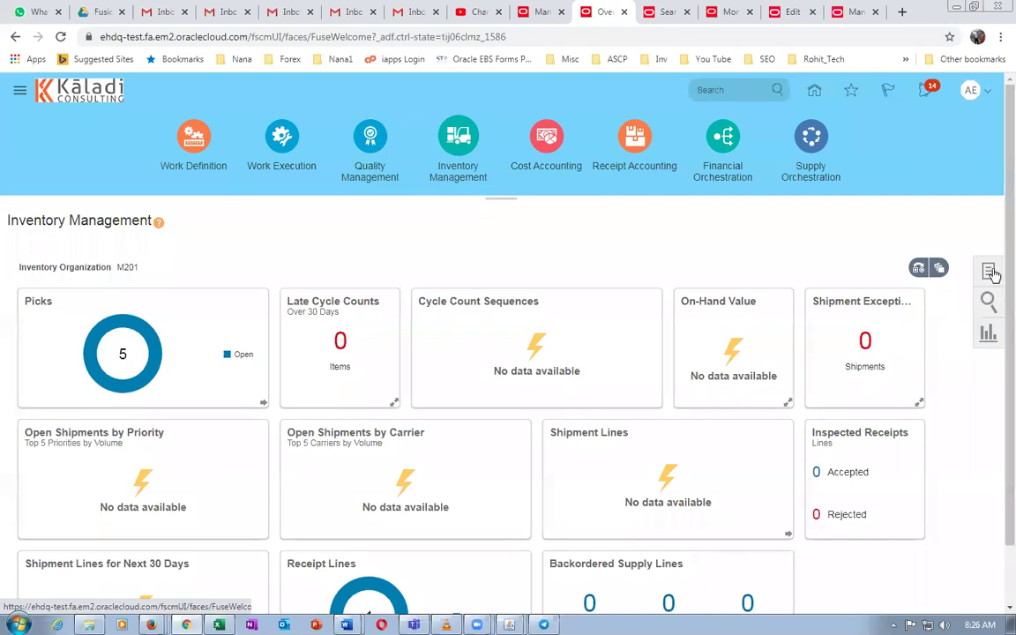
{"action": "left_click", "coordinate": [992, 273]}
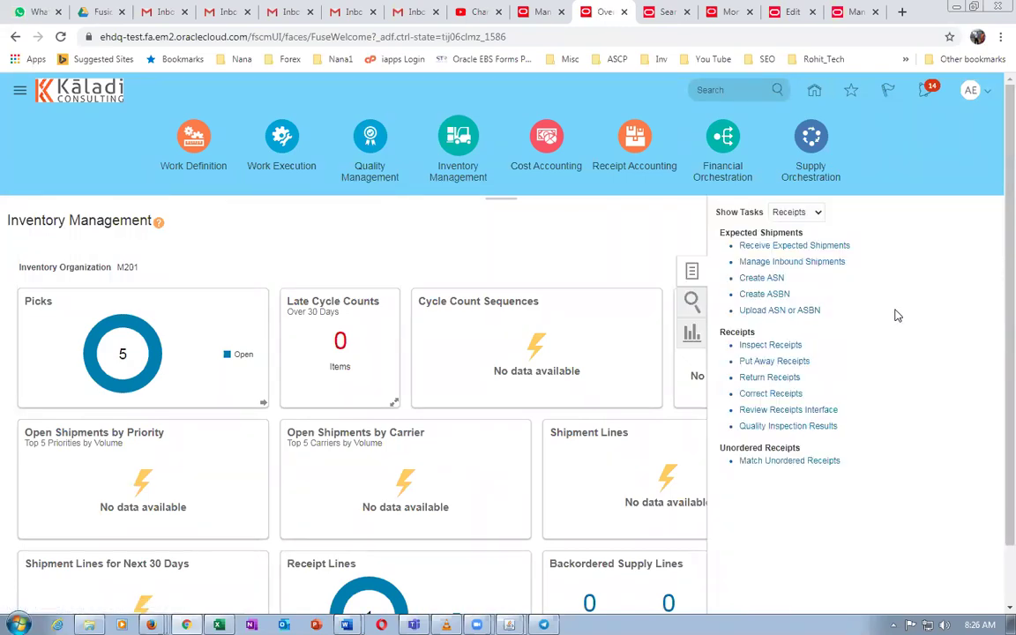
{"action": "left_click", "coordinate": [767, 362]}
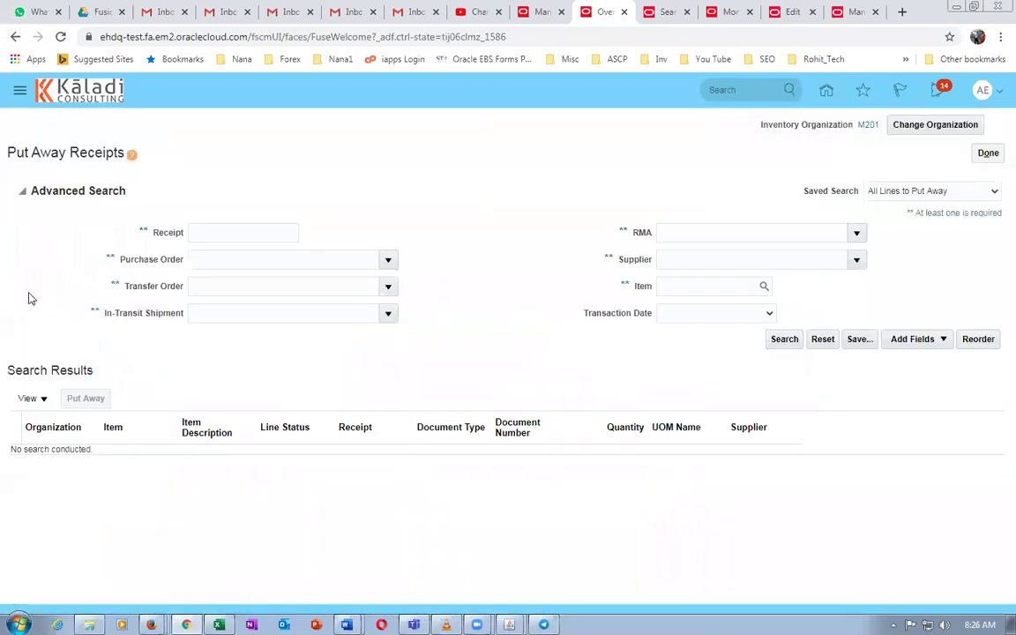
{"action": "left_click", "coordinate": [195, 232]}
{"action": "type", "text": "2001"}
{"action": "key", "text": "Tab"}
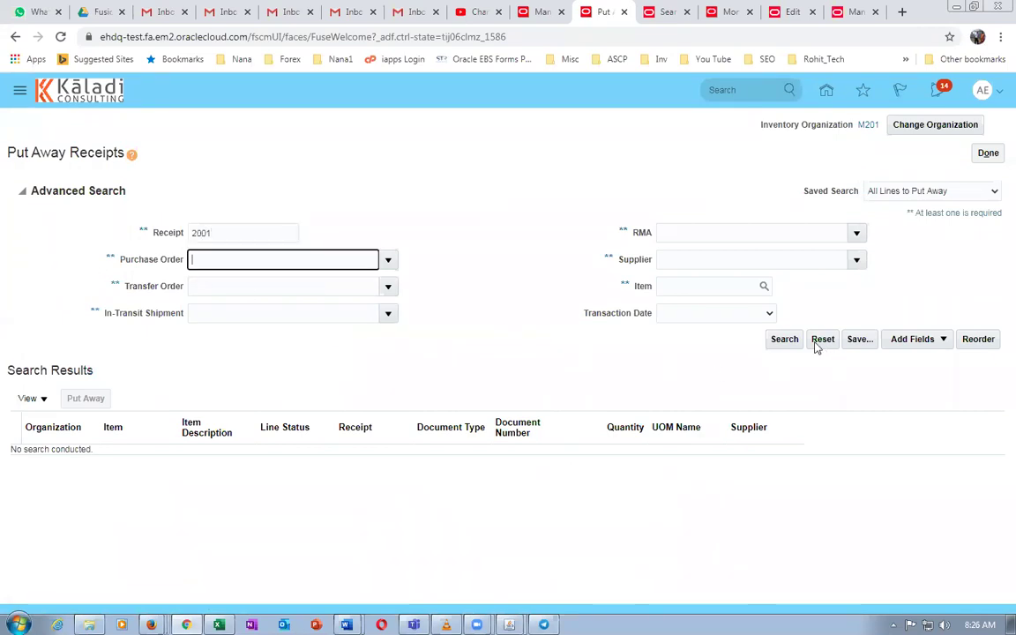
{"action": "left_click", "coordinate": [798, 342]}
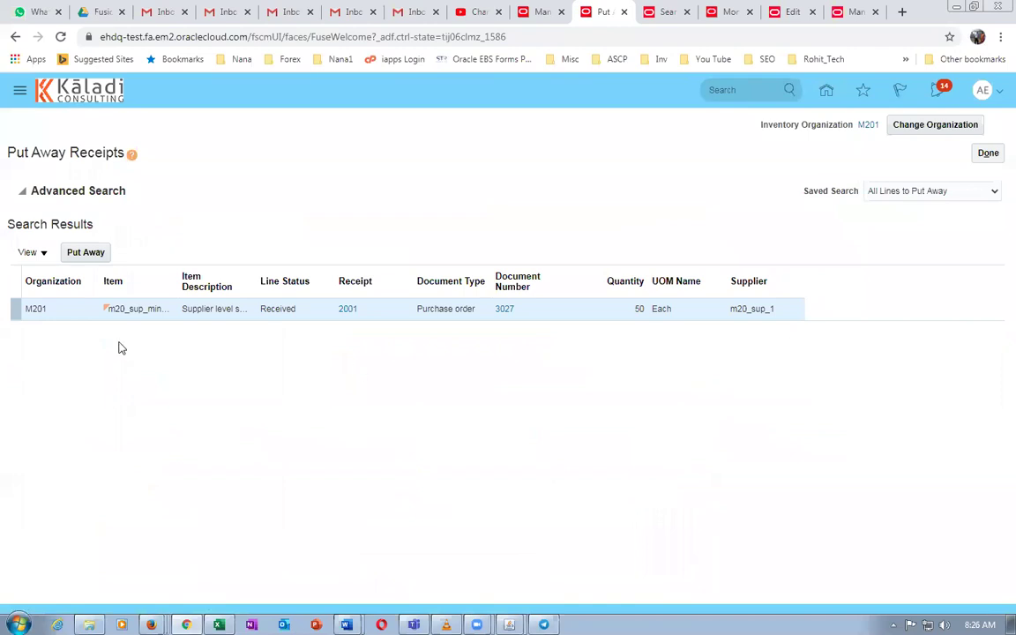
{"action": "left_click", "coordinate": [226, 317]}
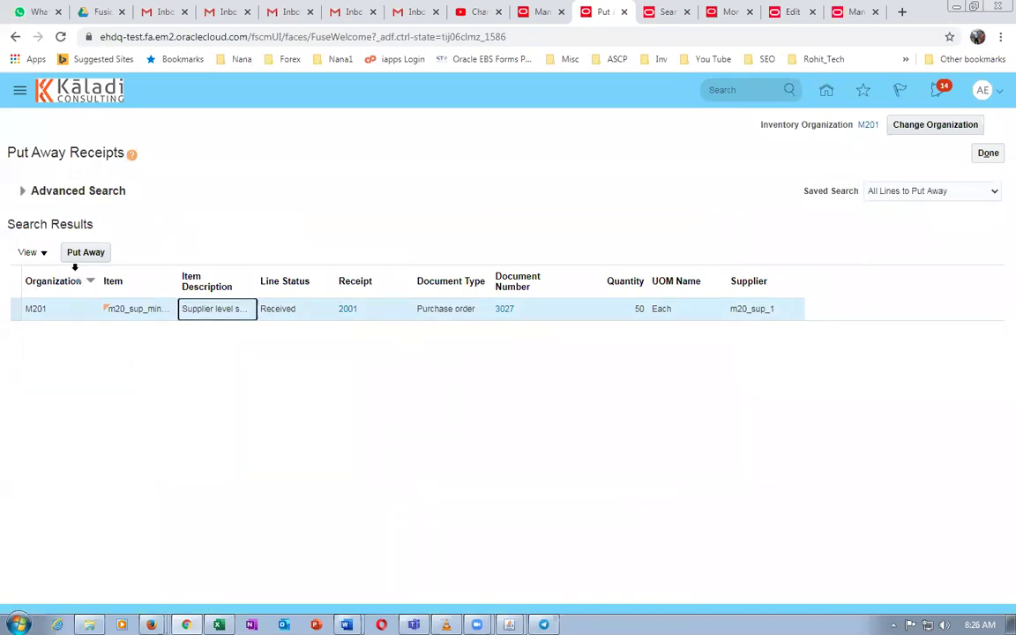
{"action": "left_click", "coordinate": [85, 254]}
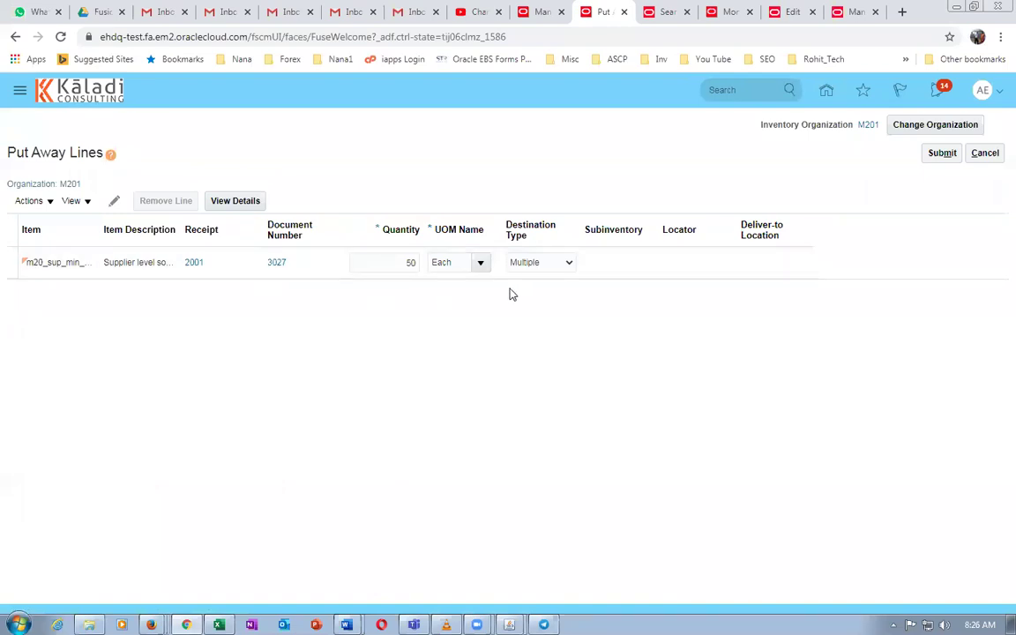
Open the Put Away Line details for m20_sup_min_max (50 Each, destination Multiple) after the Edit attempt errors.
{"action": "left_click", "coordinate": [144, 262]}
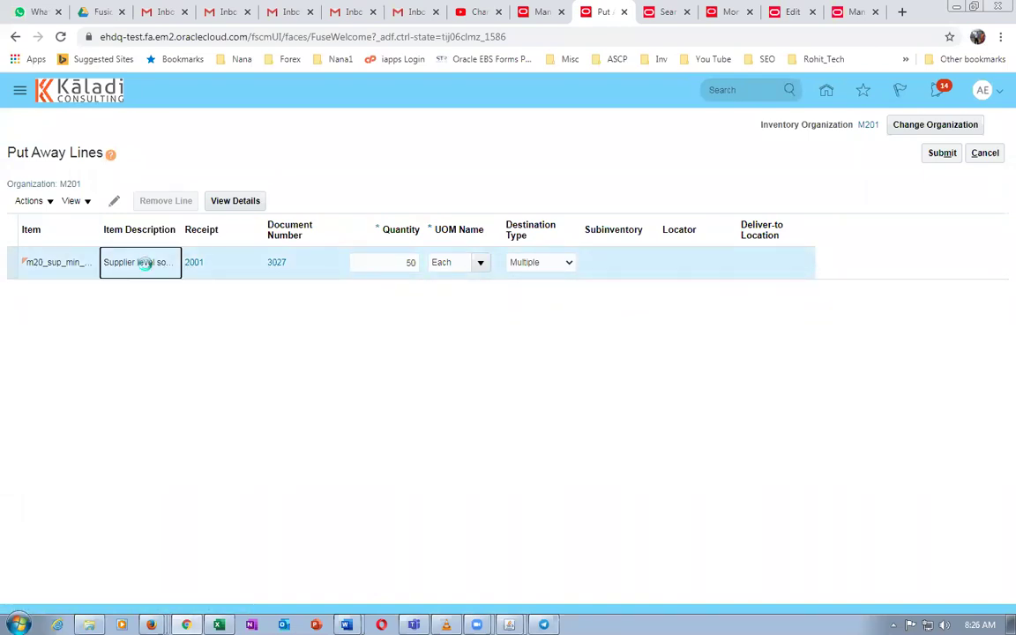
{"action": "left_click", "coordinate": [237, 201]}
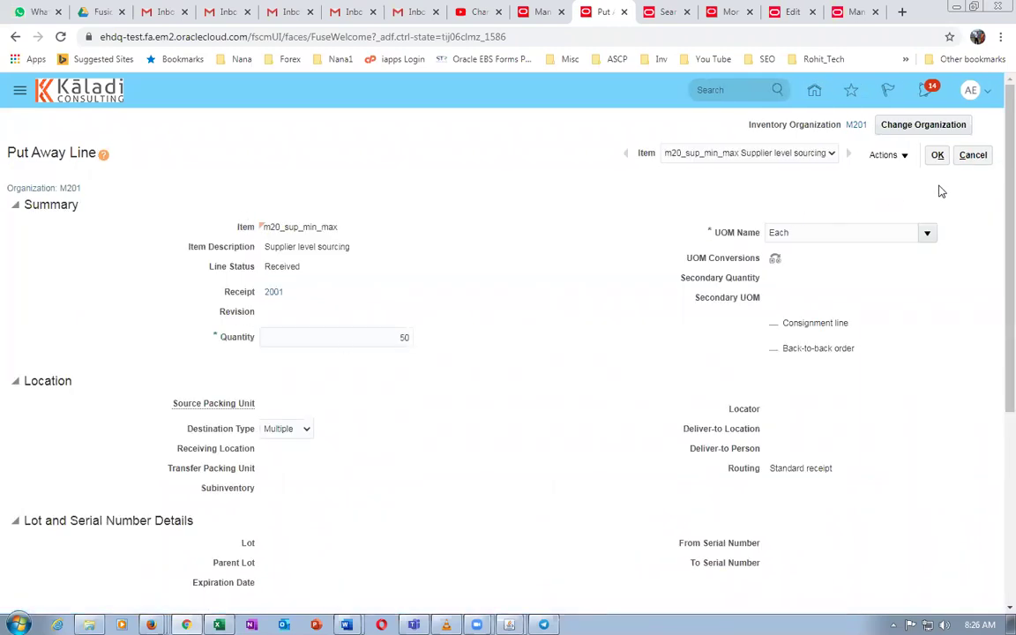
{"action": "left_click", "coordinate": [971, 156]}
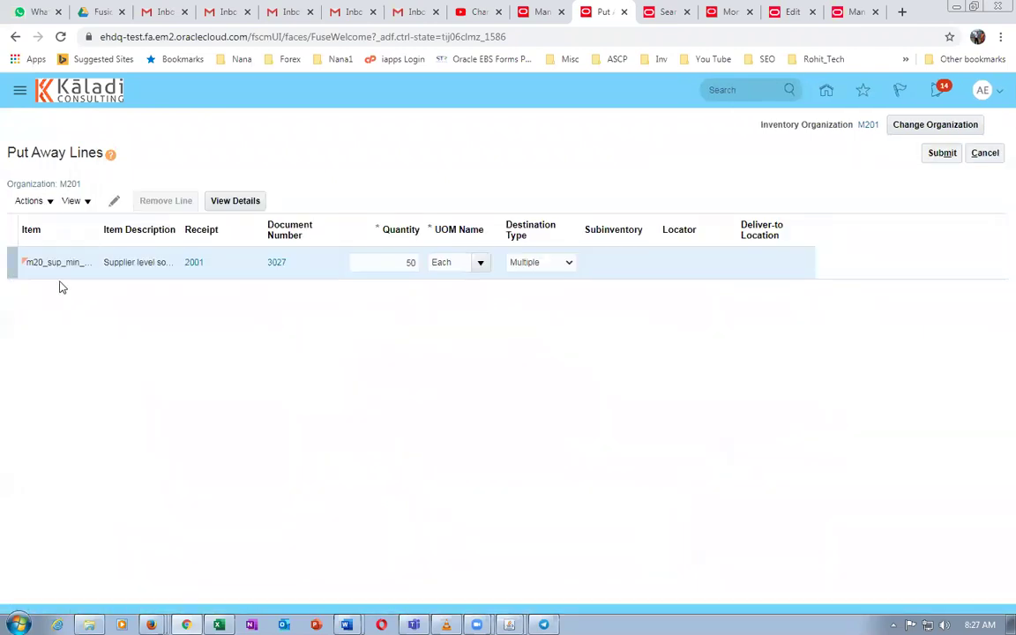
{"action": "left_click", "coordinate": [114, 201]}
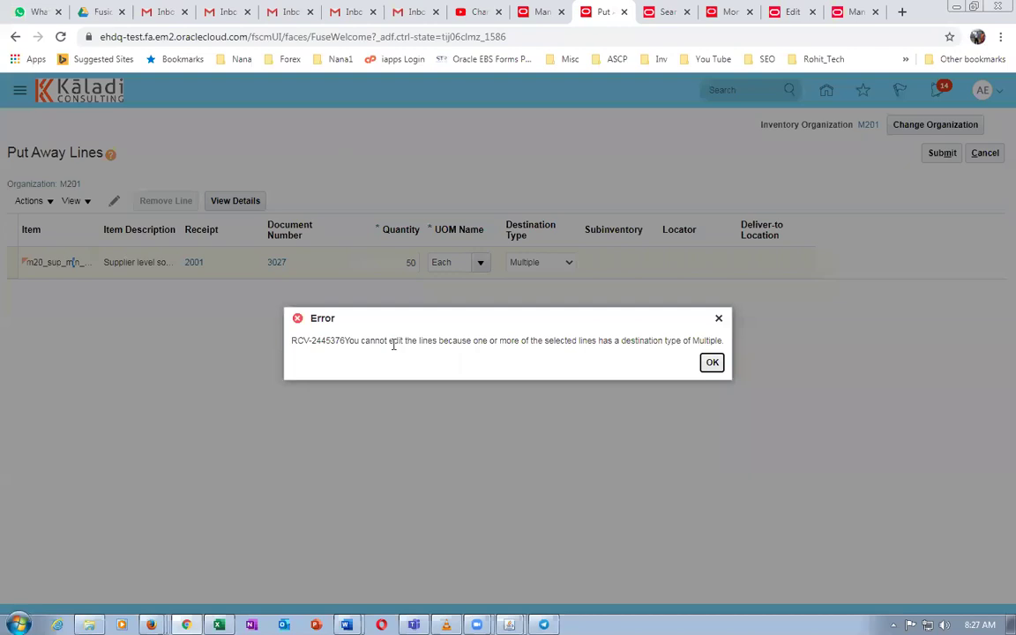
{"action": "left_click_drag", "start_coordinate": [687, 340], "coordinate": [710, 340]}
{"action": "left_click", "coordinate": [713, 364]}
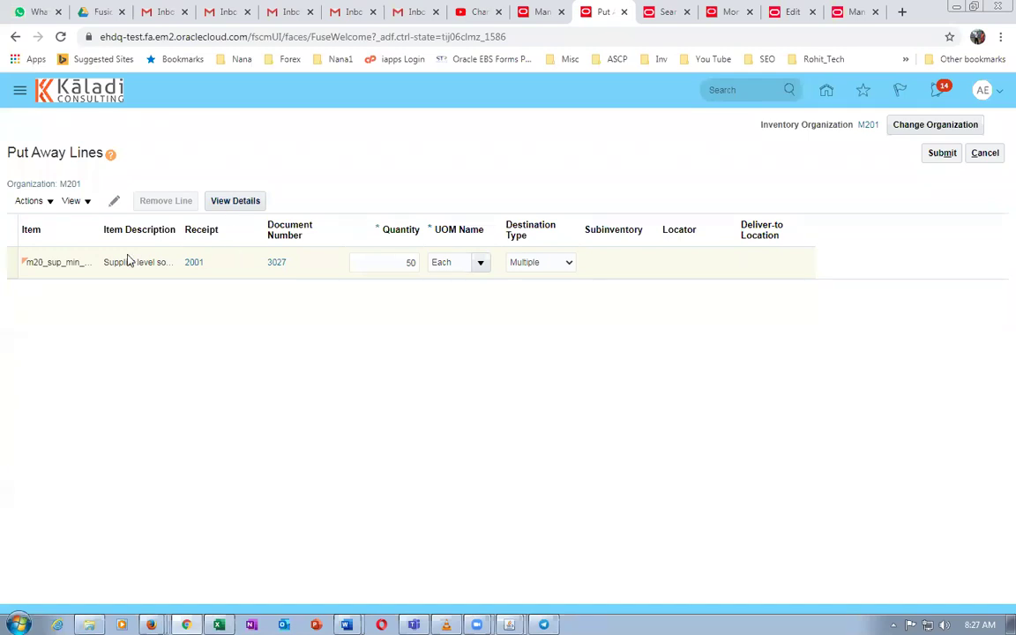
{"action": "left_click", "coordinate": [83, 262]}
{"action": "left_click", "coordinate": [255, 203]}
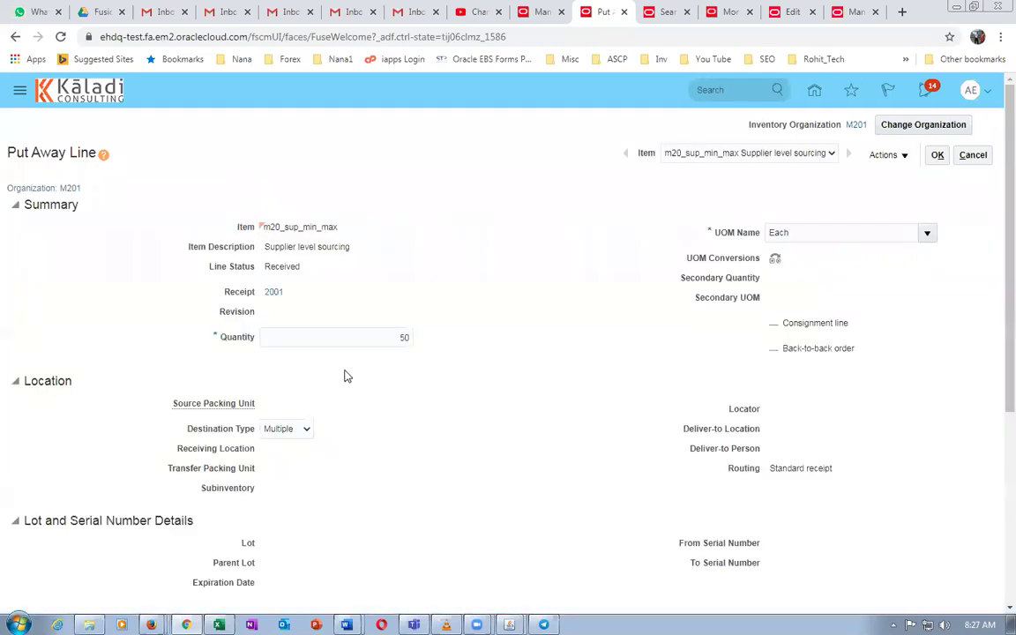
Set the line's destination type to Receiving with receiving location m20_loc_1.
{"action": "scroll", "coordinate": [344, 388], "scroll_direction": "down", "scroll_amount": 1}
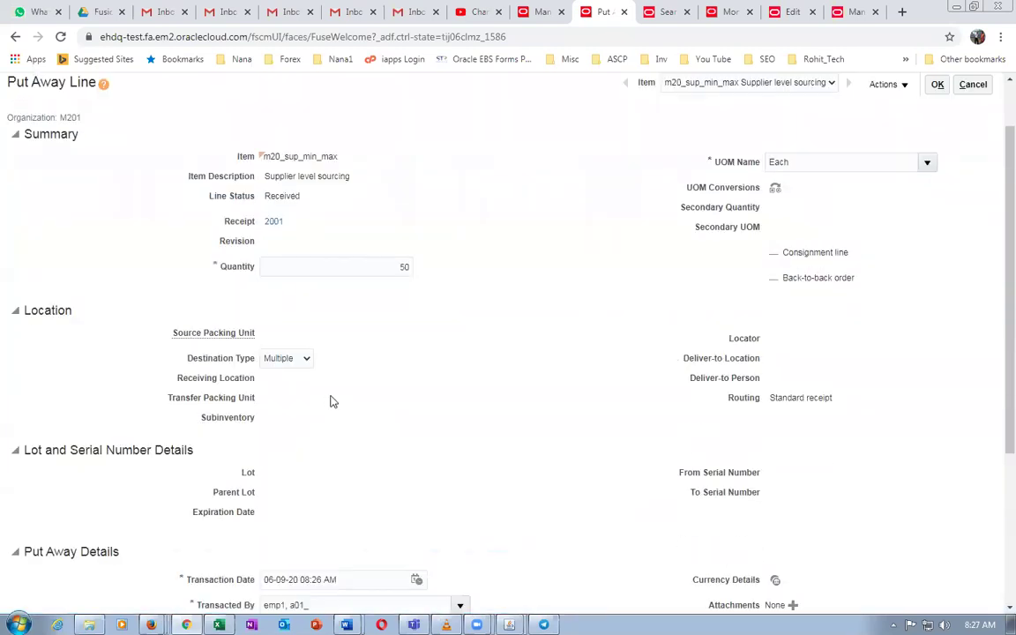
{"action": "left_click", "coordinate": [290, 360]}
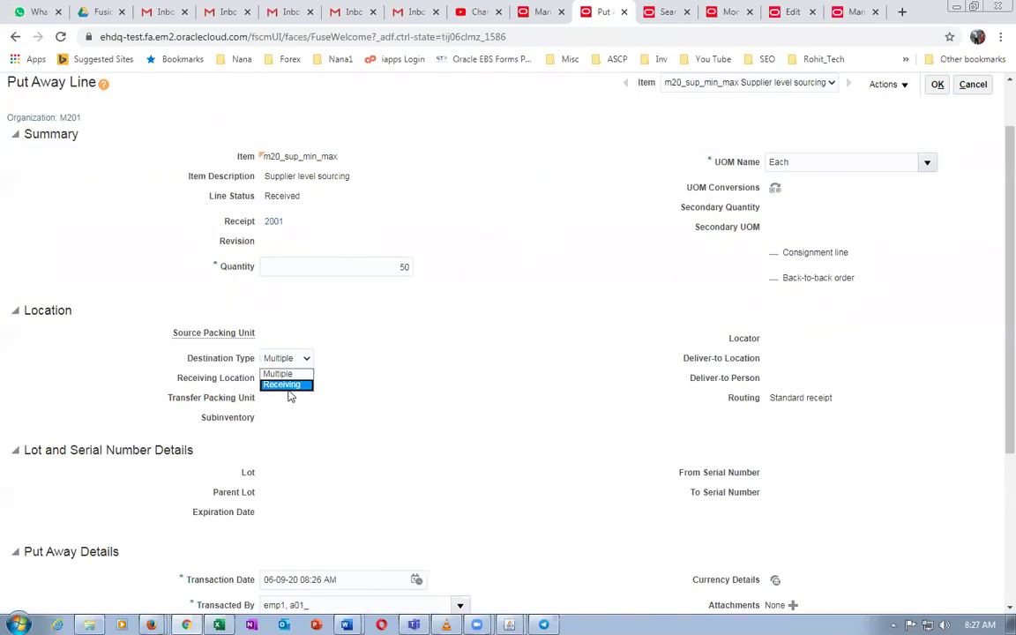
{"action": "left_click", "coordinate": [288, 387]}
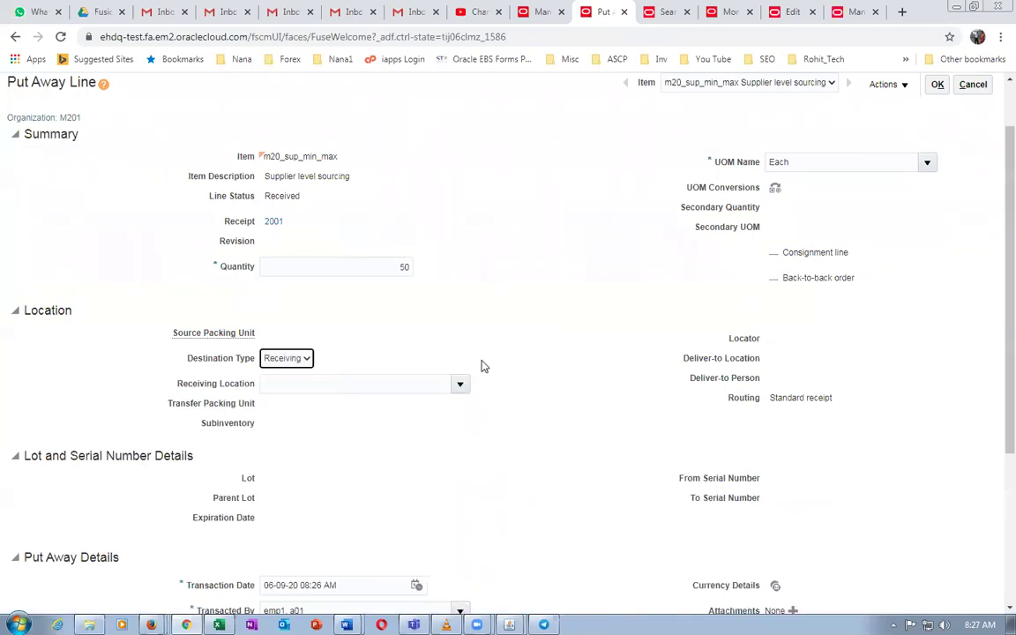
{"action": "left_click", "coordinate": [352, 387]}
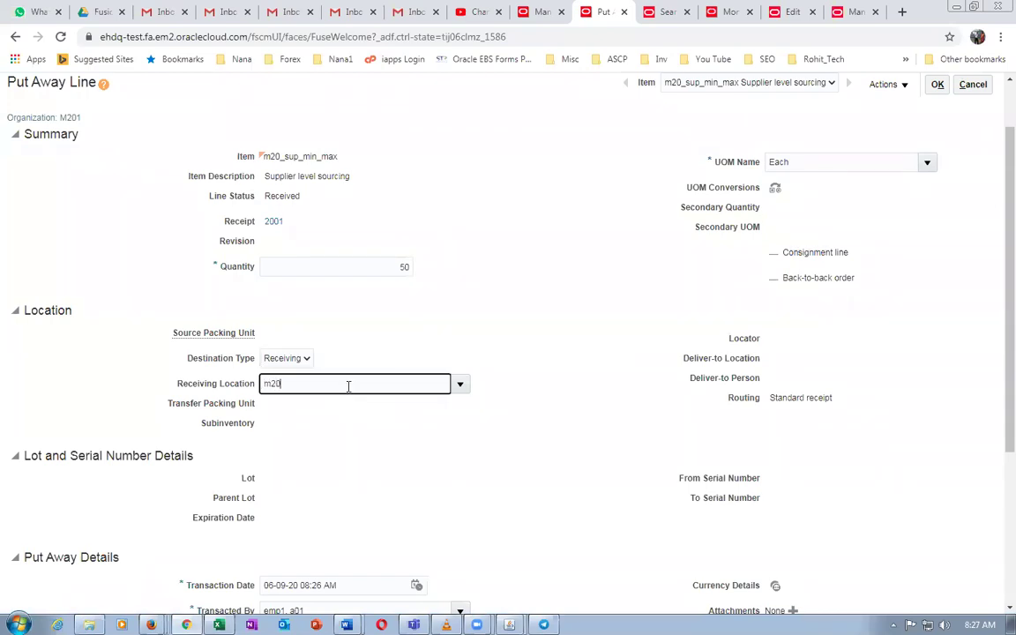
{"action": "left_click", "coordinate": [363, 420]}
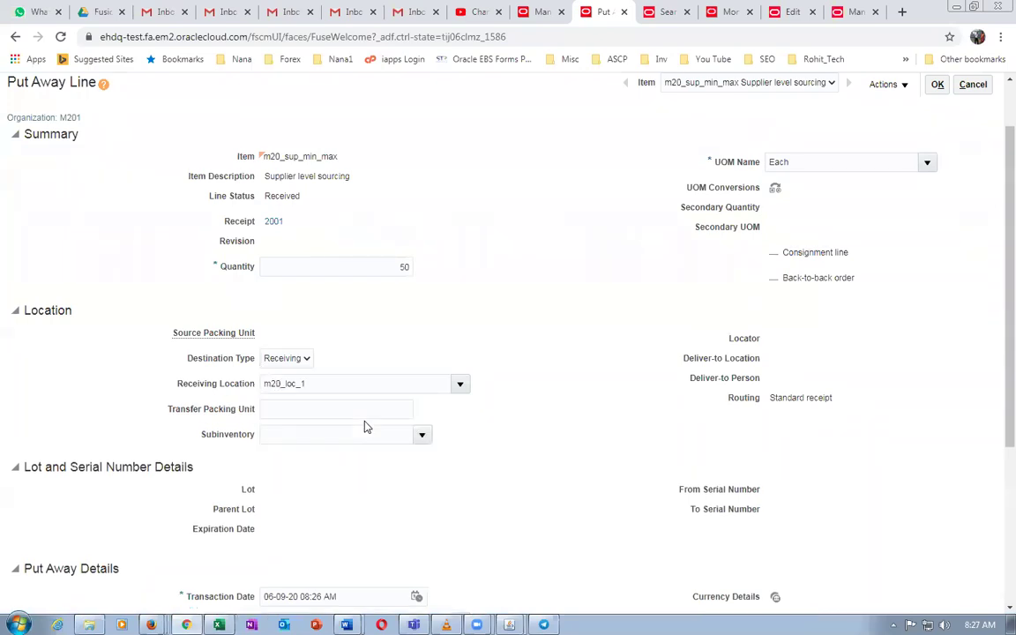
Search for a subinventory, then cancel without choosing one.
{"action": "left_click", "coordinate": [421, 433]}
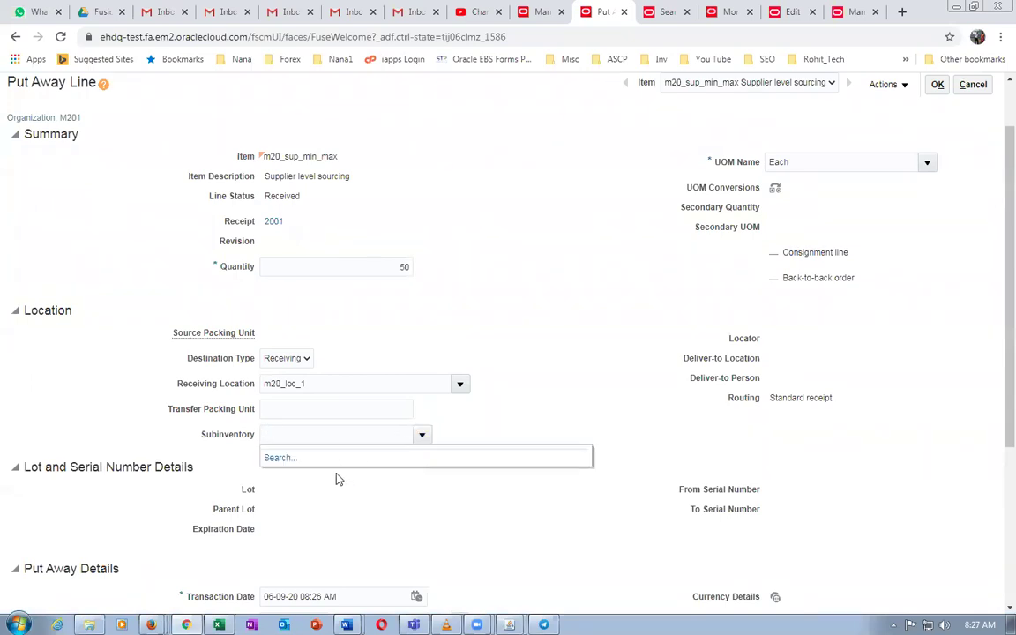
{"action": "left_click", "coordinate": [276, 459]}
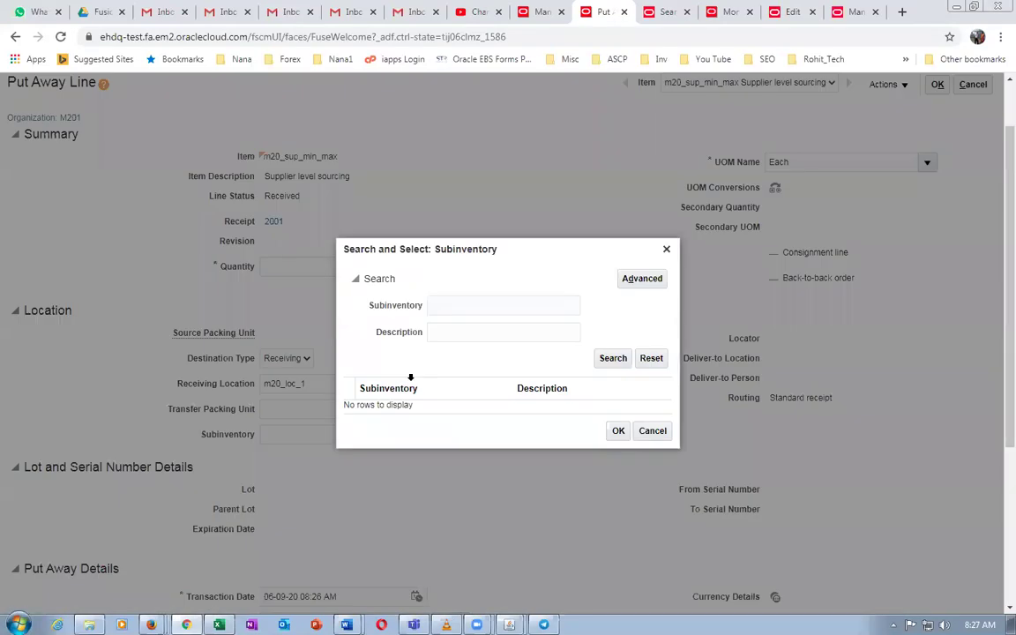
{"action": "left_click", "coordinate": [600, 358]}
{"action": "left_click", "coordinate": [652, 431]}
{"action": "scroll", "coordinate": [426, 488], "scroll_direction": "down", "scroll_amount": 3}
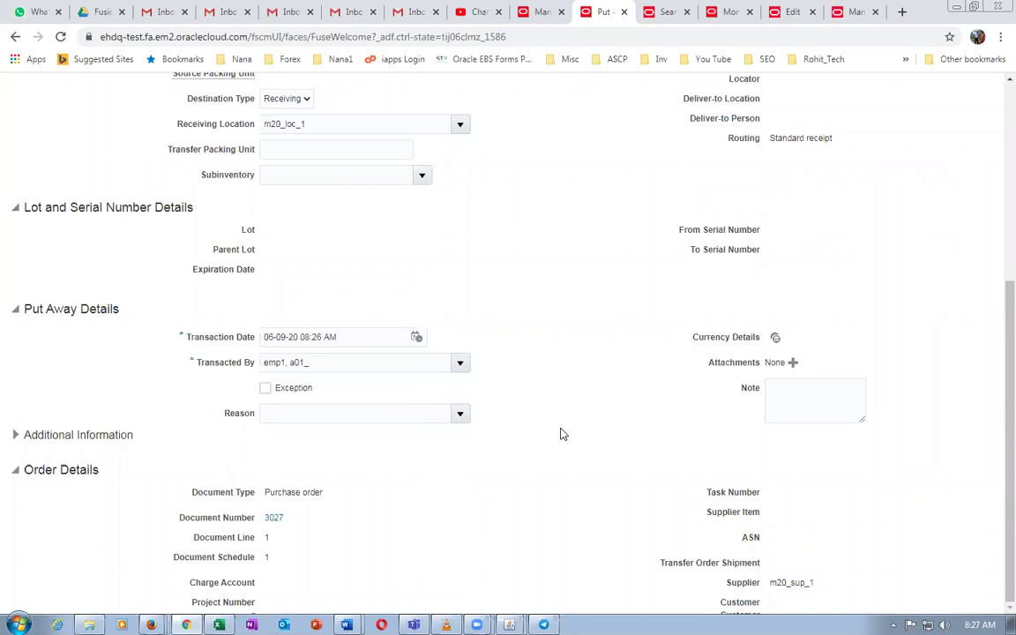
{"action": "scroll", "coordinate": [570, 445], "scroll_direction": "up", "scroll_amount": 6}
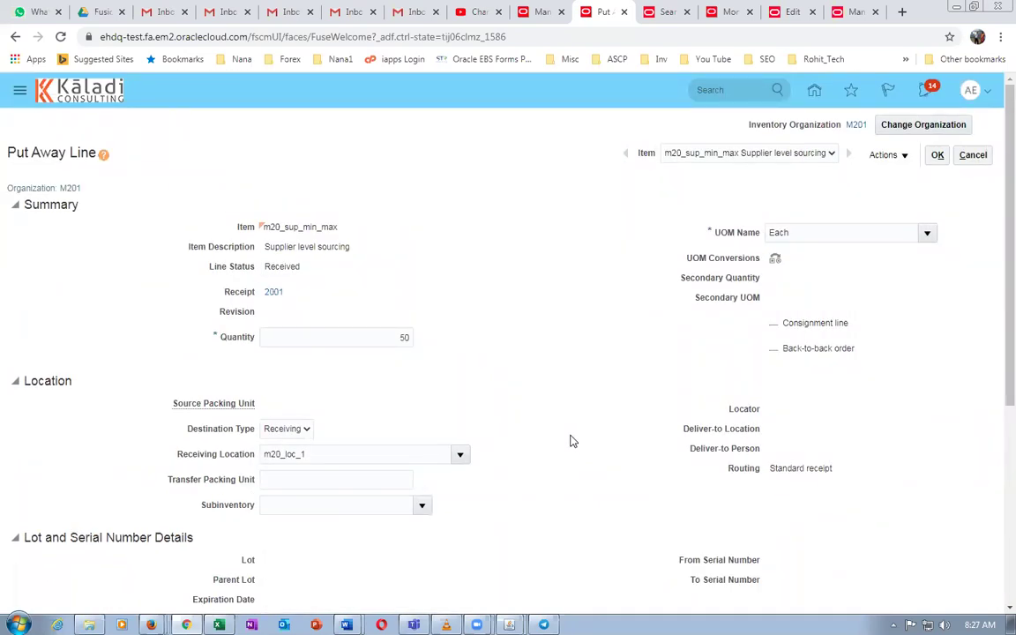
Accept the line and submit the put-away of receipt 2001's 50 units, dismissing the confirmation.
{"action": "left_click", "coordinate": [938, 157]}
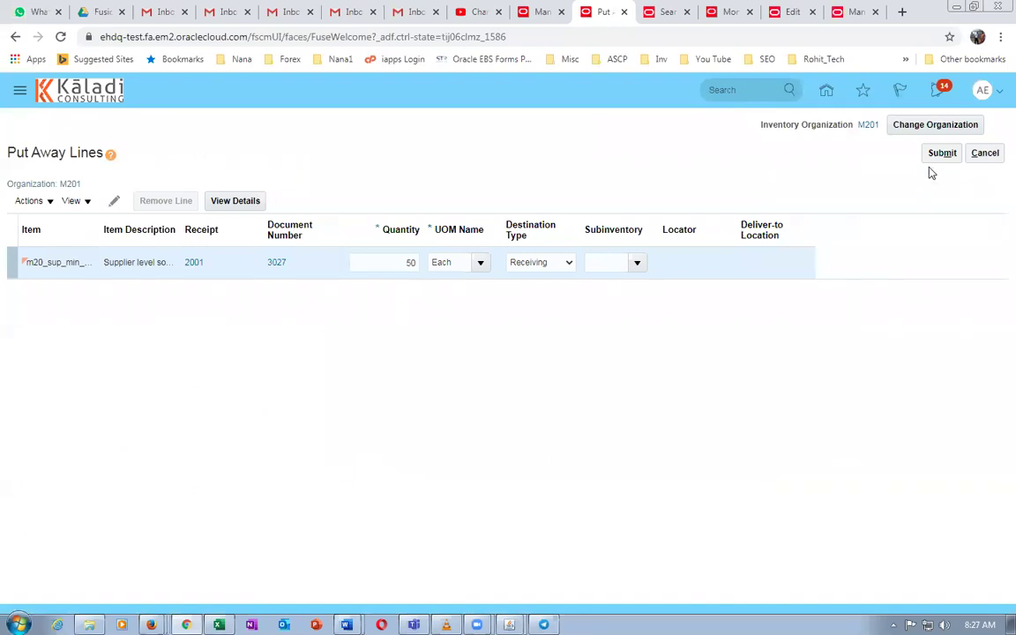
{"action": "left_click", "coordinate": [638, 263]}
{"action": "left_click", "coordinate": [908, 238]}
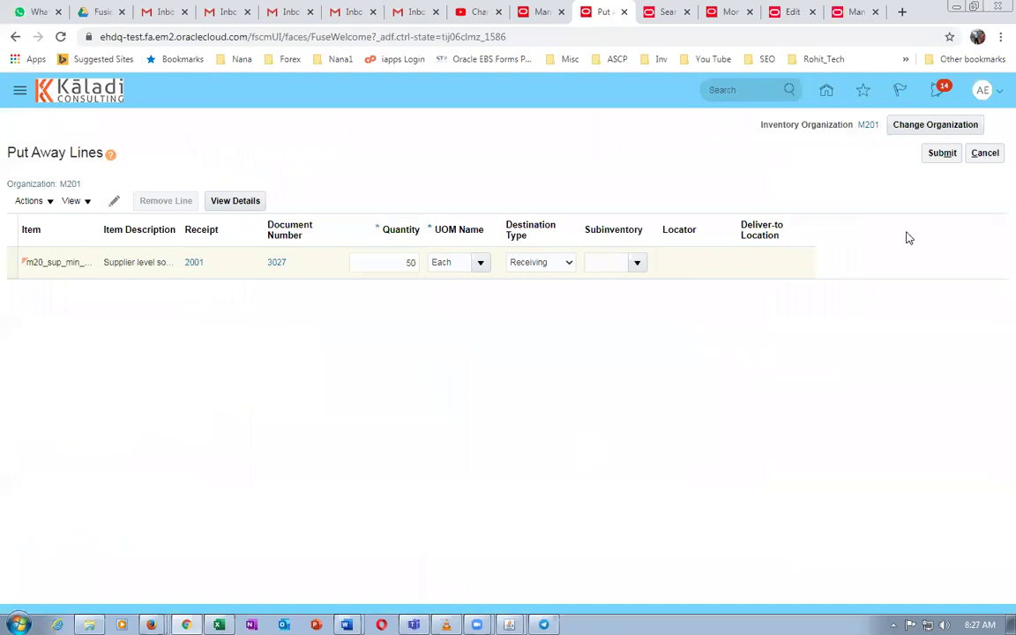
{"action": "left_click", "coordinate": [942, 152]}
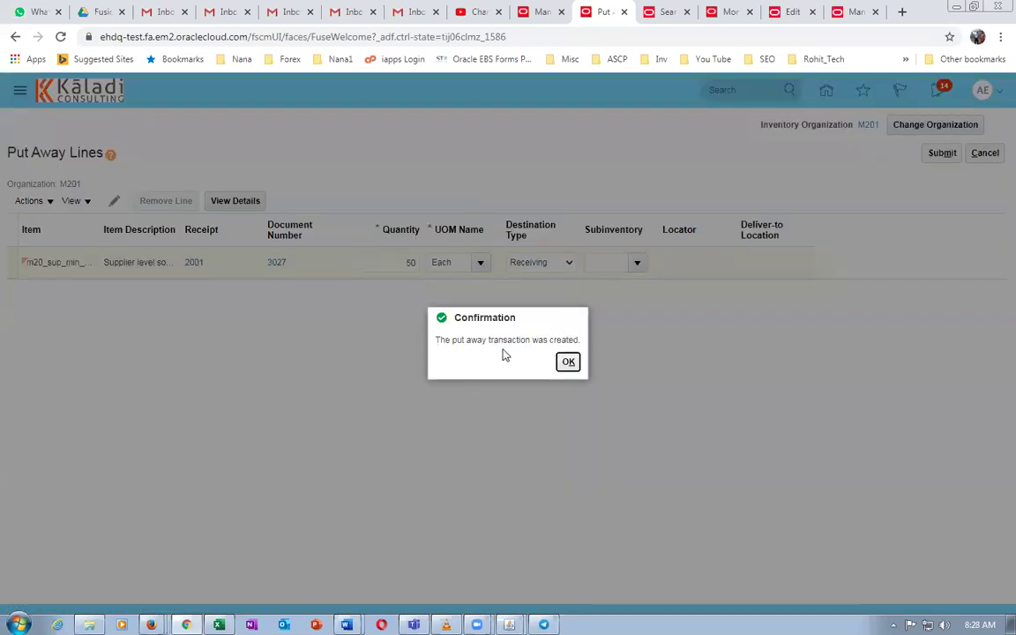
{"action": "left_click_drag", "start_coordinate": [462, 344], "coordinate": [538, 343]}
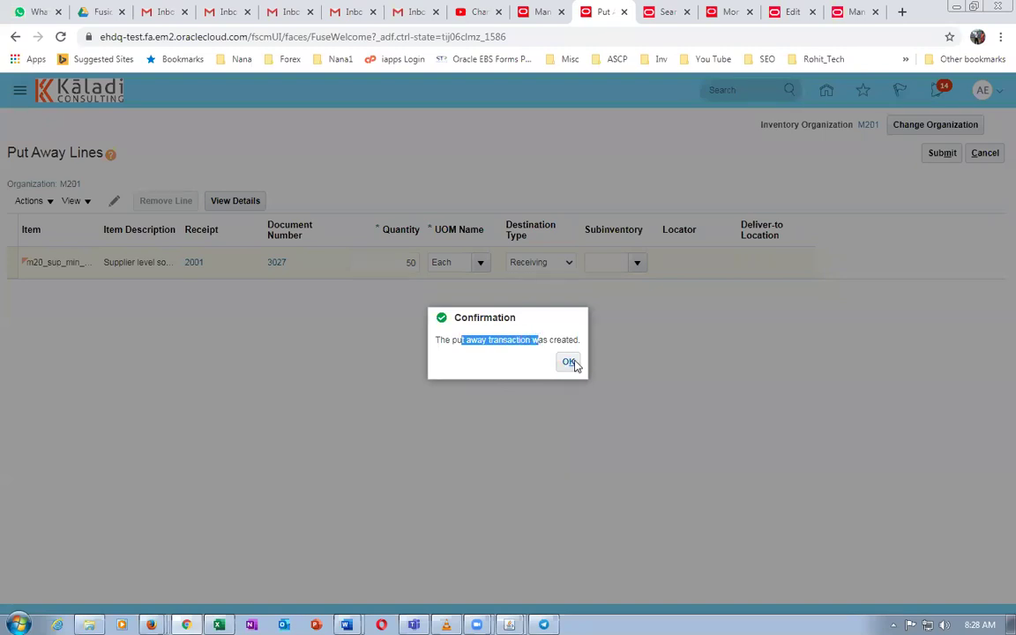
{"action": "left_click", "coordinate": [568, 363]}
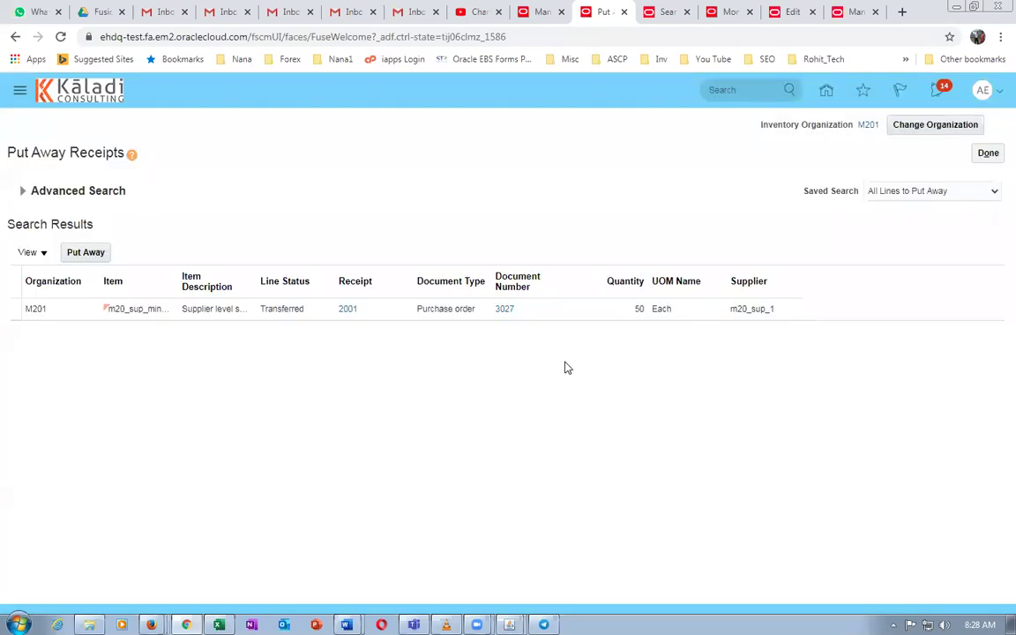
Leave the page and go to the Put Away Receipts task.
{"action": "left_click", "coordinate": [987, 155]}
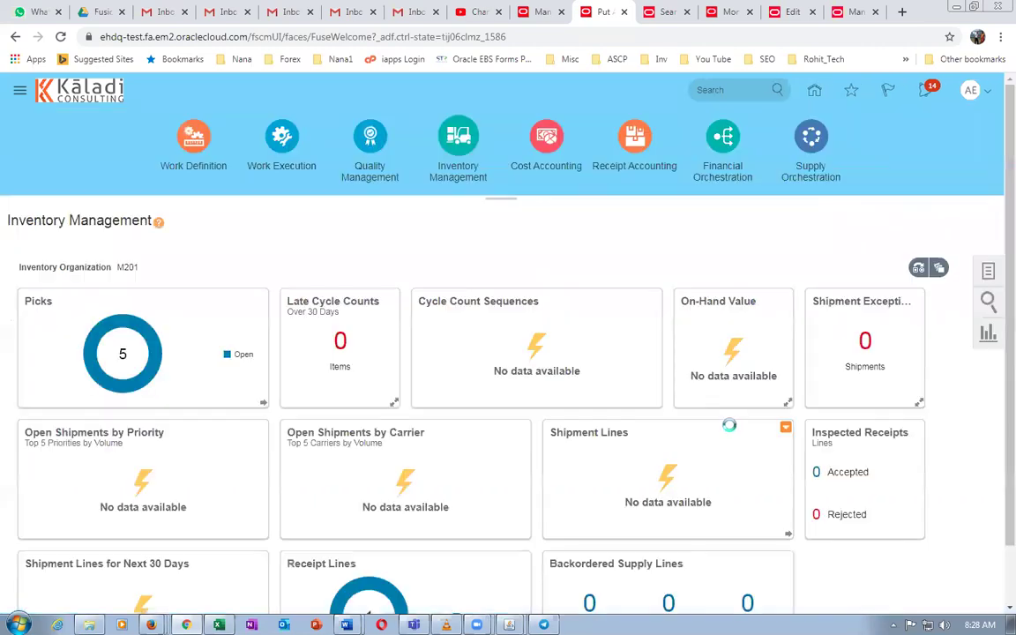
{"action": "left_click", "coordinate": [988, 271]}
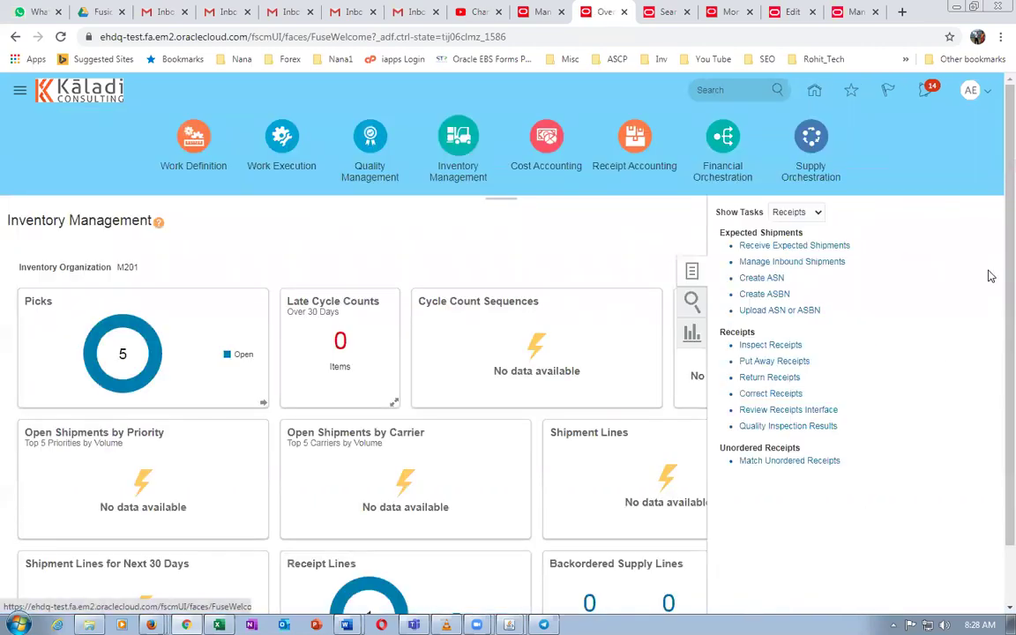
{"action": "left_click", "coordinate": [769, 361]}
Search receipt 2001 and put away its line, after dismissing an error.
{"action": "left_click", "coordinate": [262, 232]}
{"action": "type", "text": "2001"}
{"action": "key", "text": "Tab"}
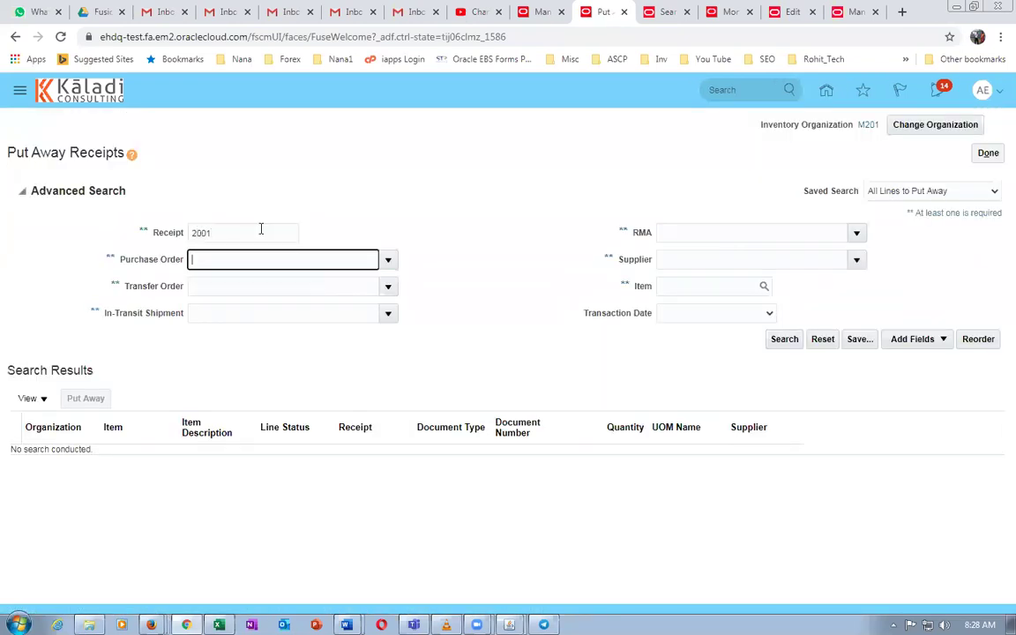
{"action": "left_click", "coordinate": [784, 339]}
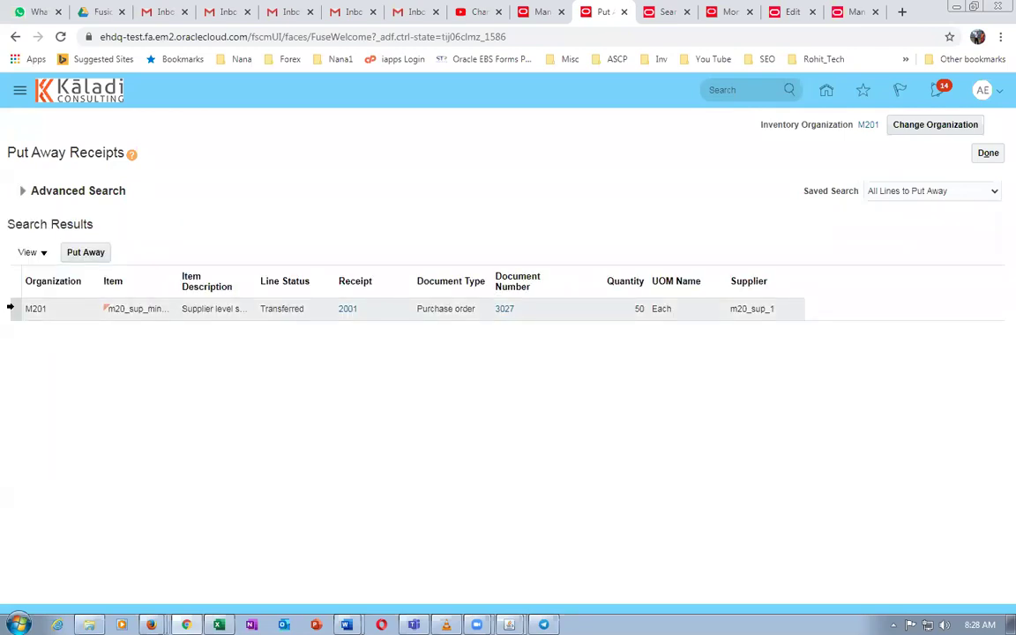
{"action": "left_click", "coordinate": [85, 252]}
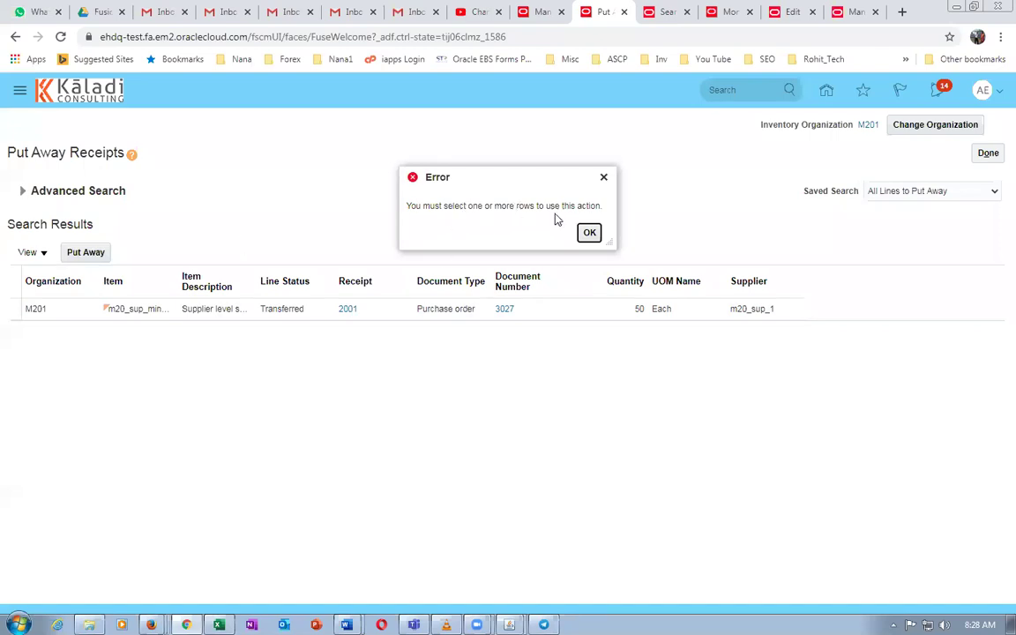
{"action": "left_click", "coordinate": [586, 232]}
{"action": "left_click", "coordinate": [91, 310]}
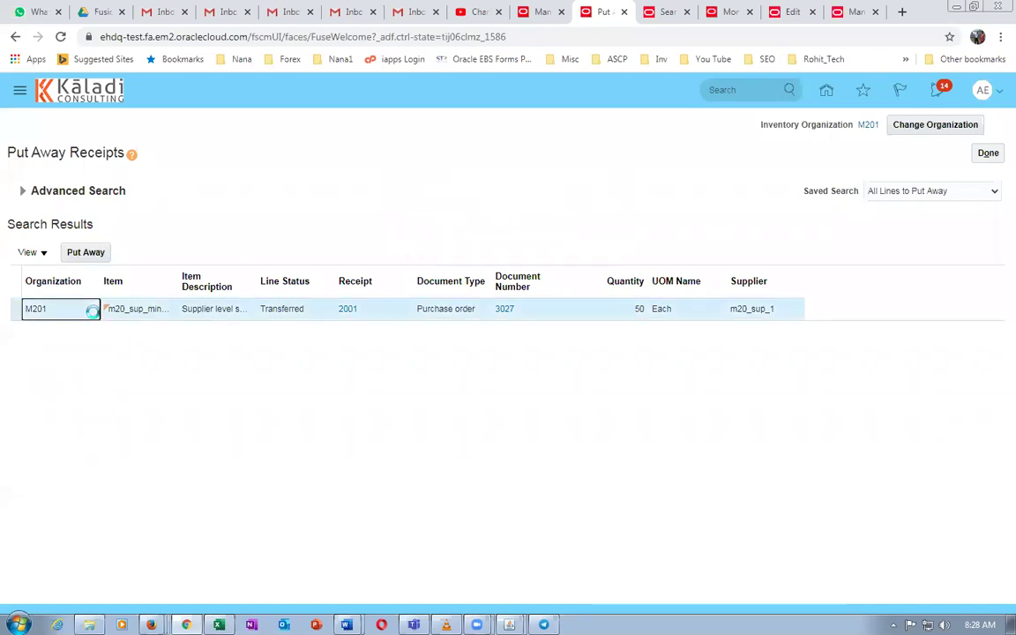
{"action": "left_click", "coordinate": [94, 254]}
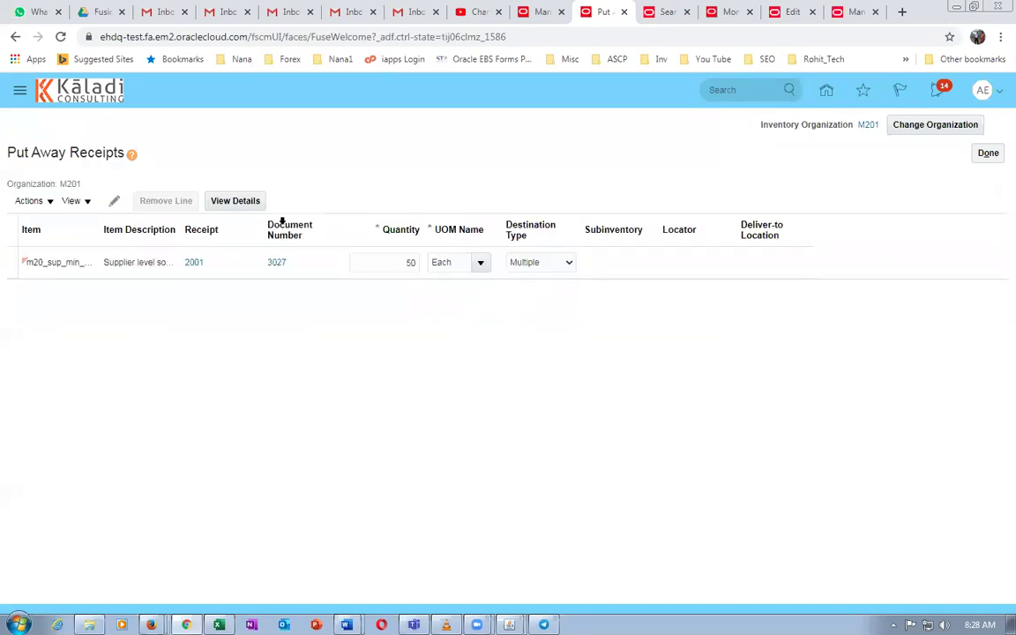
{"action": "left_click", "coordinate": [541, 263]}
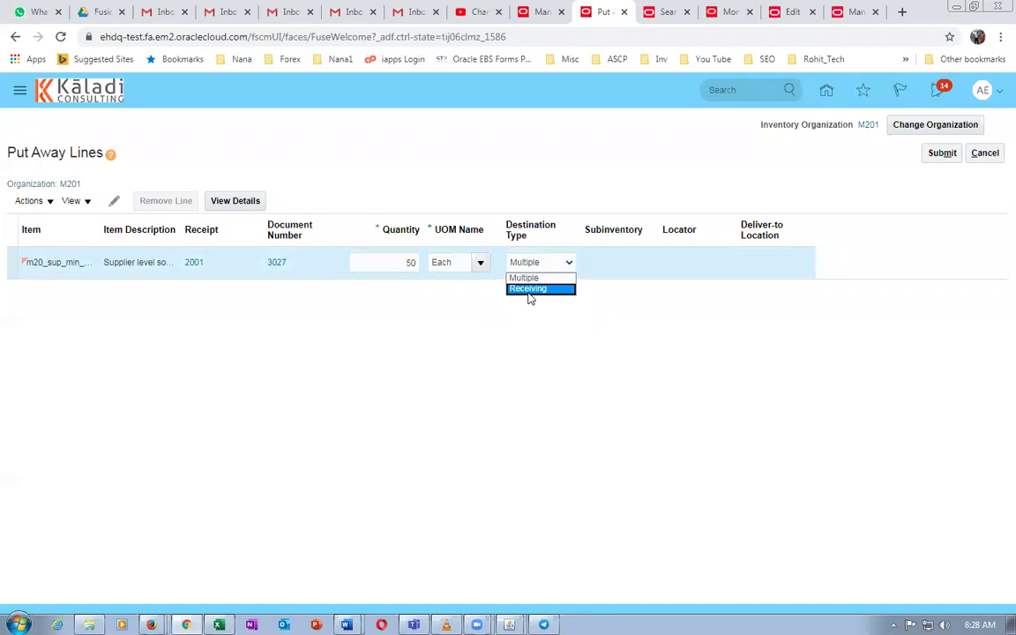
{"action": "left_click", "coordinate": [497, 404]}
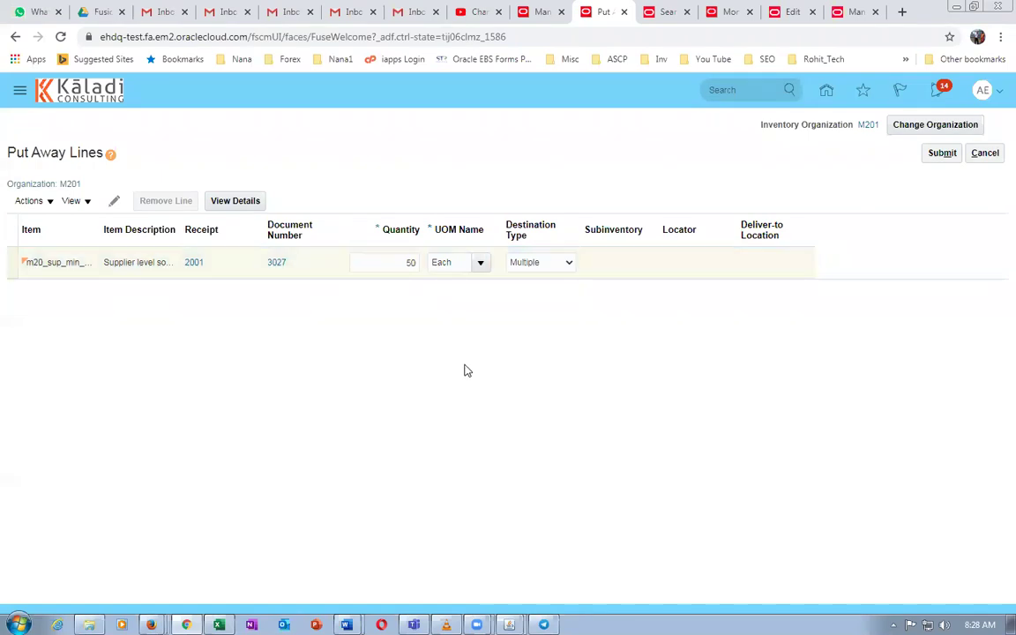
{"action": "left_click", "coordinate": [221, 276]}
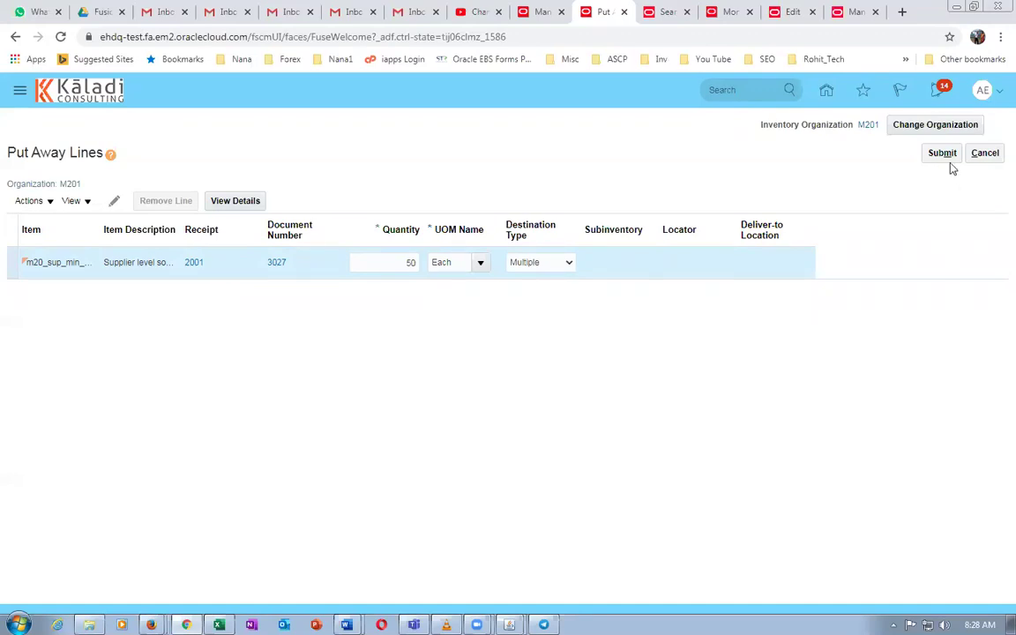
{"action": "left_click", "coordinate": [981, 154]}
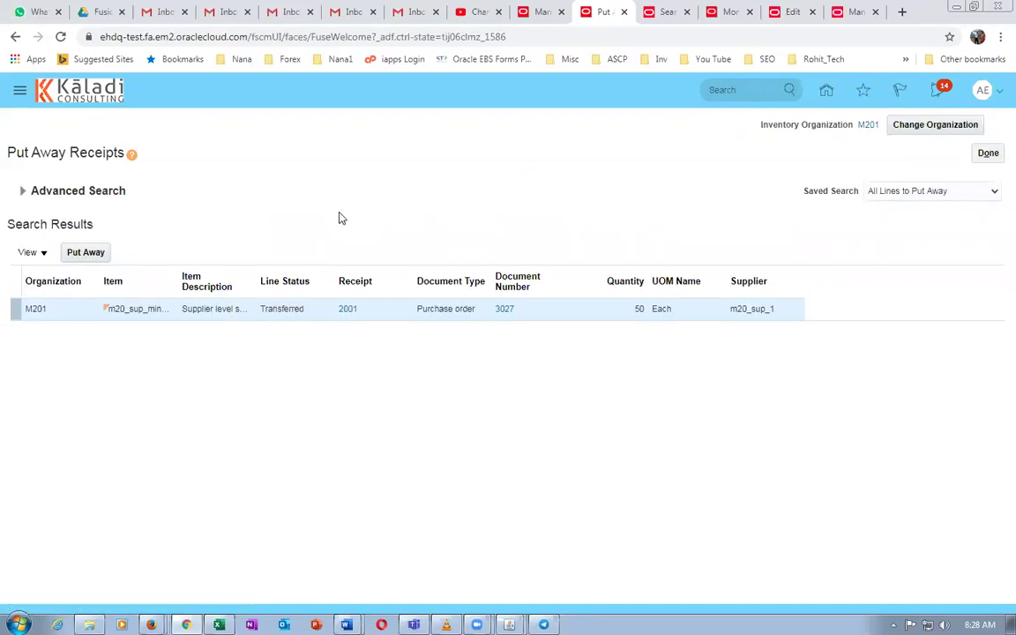
{"action": "left_click", "coordinate": [62, 308]}
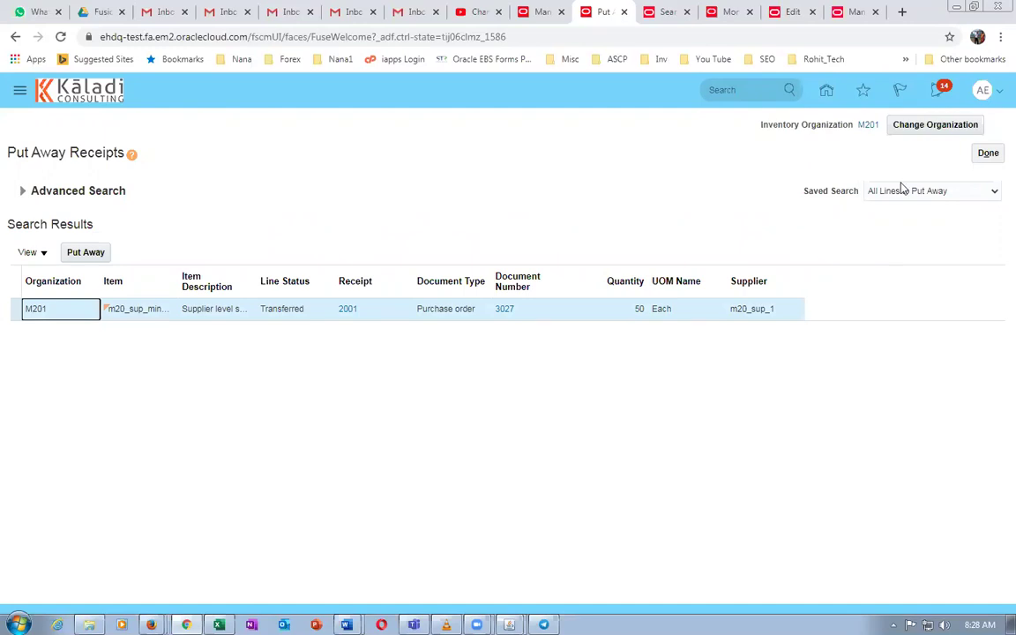
{"action": "left_click", "coordinate": [78, 254]}
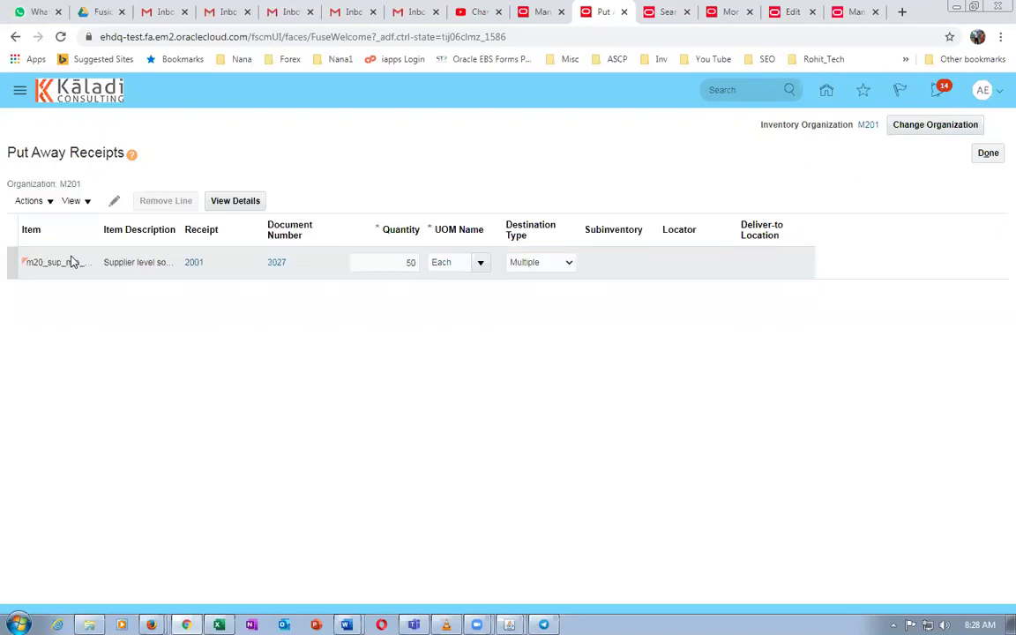
{"action": "left_click", "coordinate": [38, 207]}
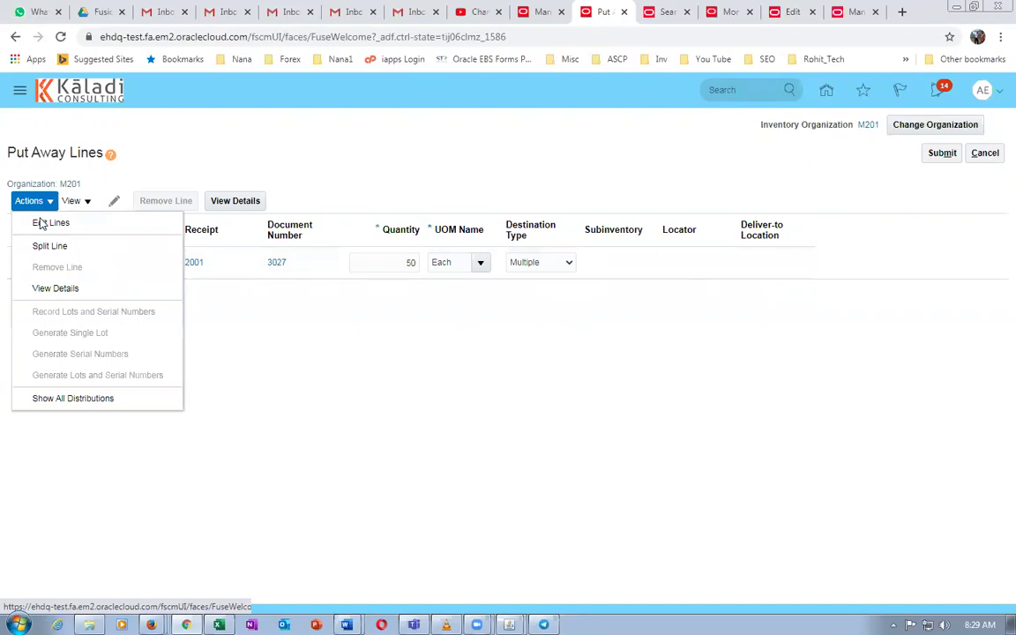
Show all distributions for receipt 2001's line, confirming the warning to split into 10 and 40.
{"action": "left_click", "coordinate": [53, 399]}
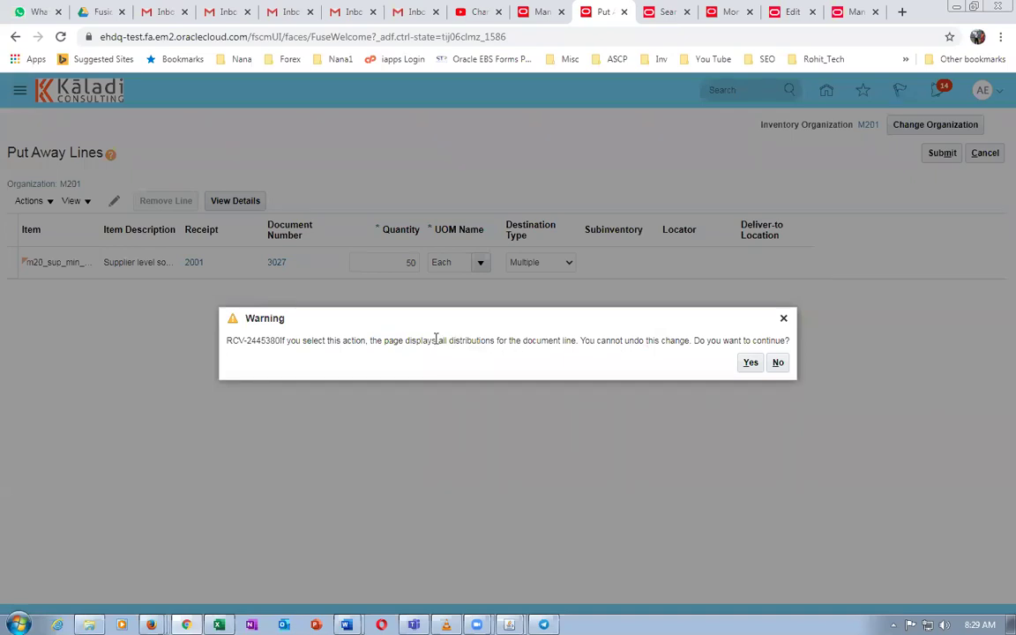
{"action": "left_click_drag", "start_coordinate": [438, 341], "coordinate": [750, 365]}
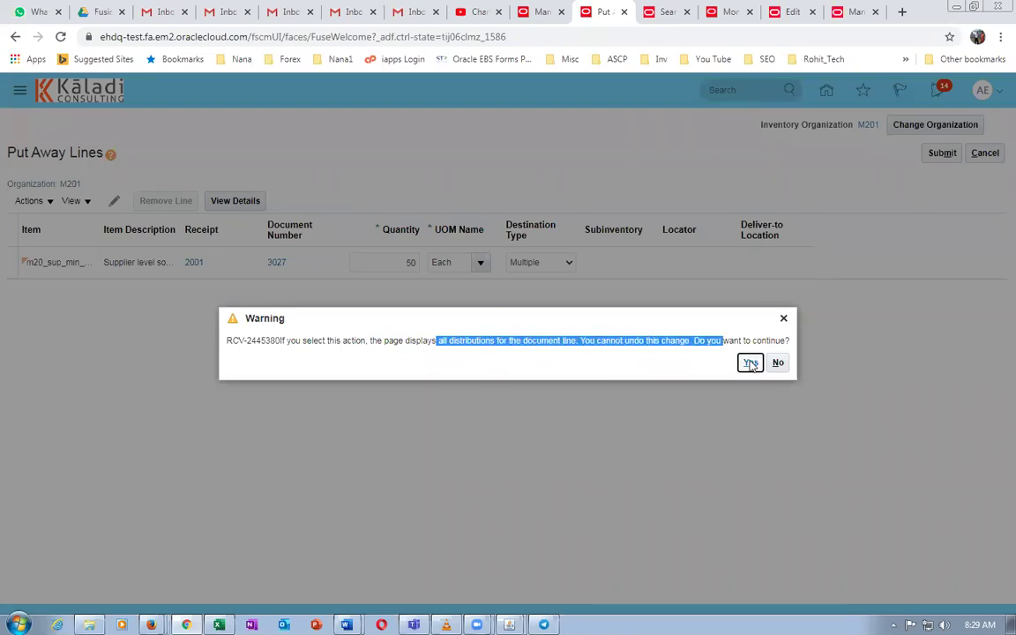
{"action": "left_click", "coordinate": [751, 364]}
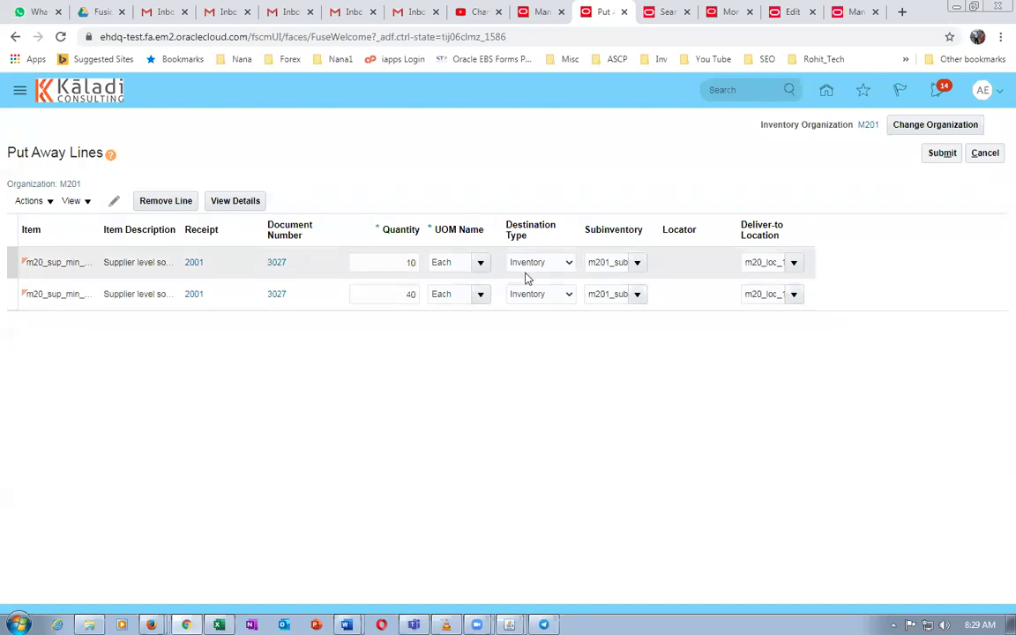
Verify the first distribution row's subinventory reads m201_sub1.
{"action": "left_click", "coordinate": [617, 263]}
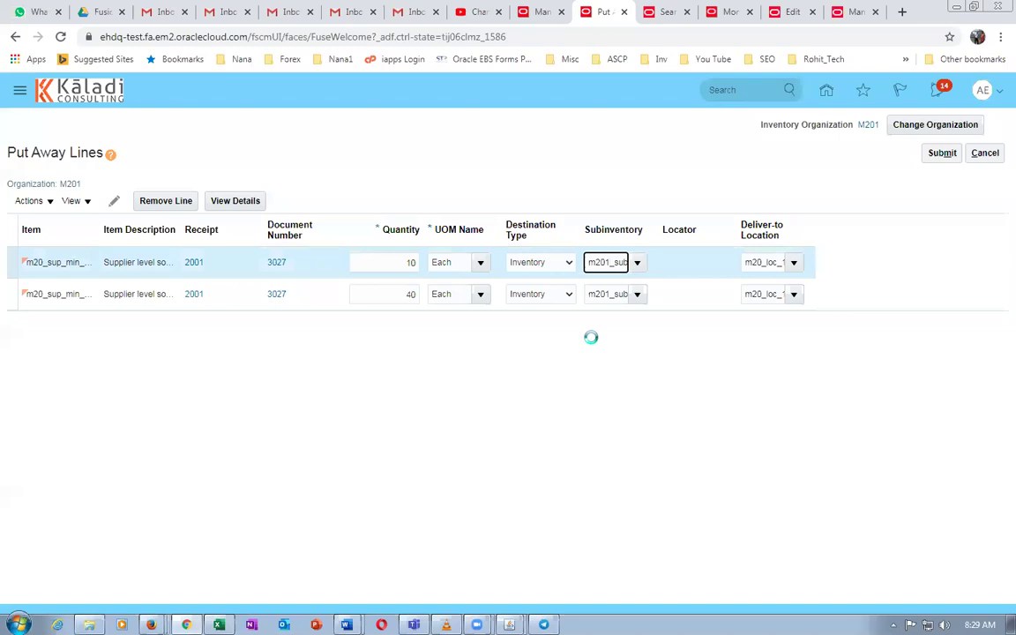
{"action": "key", "text": "End"}
{"action": "left_click", "coordinate": [558, 467]}
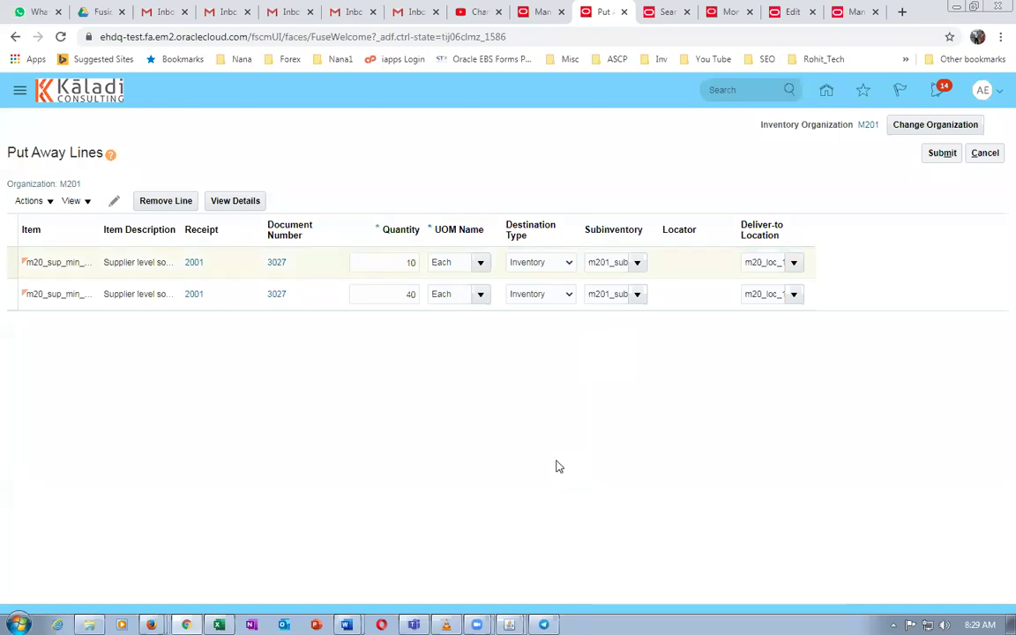
Submit the split put-away lines and dismiss the confirmation.
{"action": "left_click", "coordinate": [951, 155]}
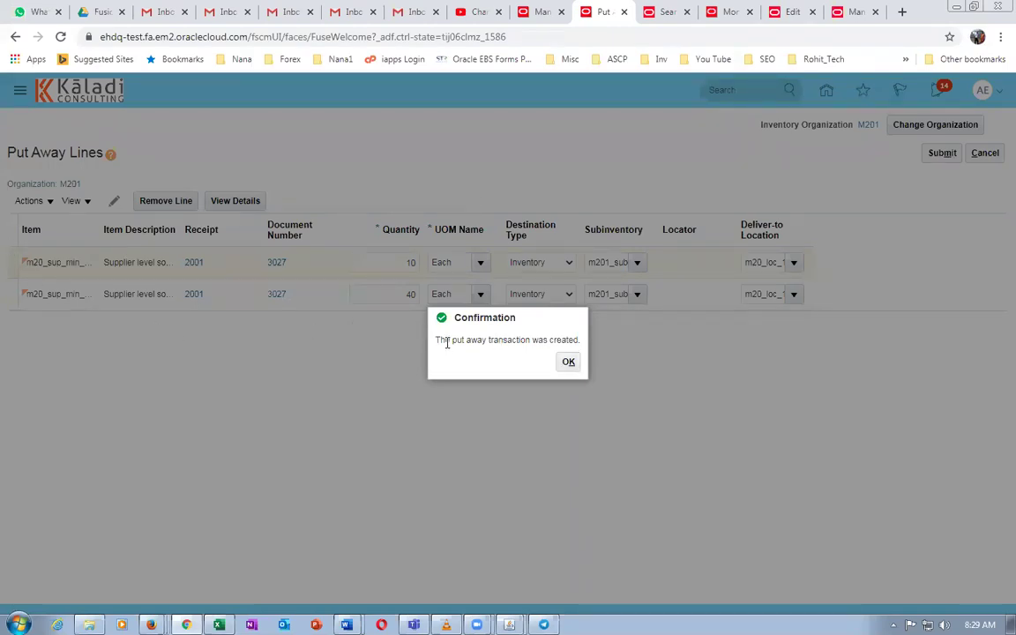
{"action": "left_click_drag", "start_coordinate": [451, 342], "coordinate": [569, 336]}
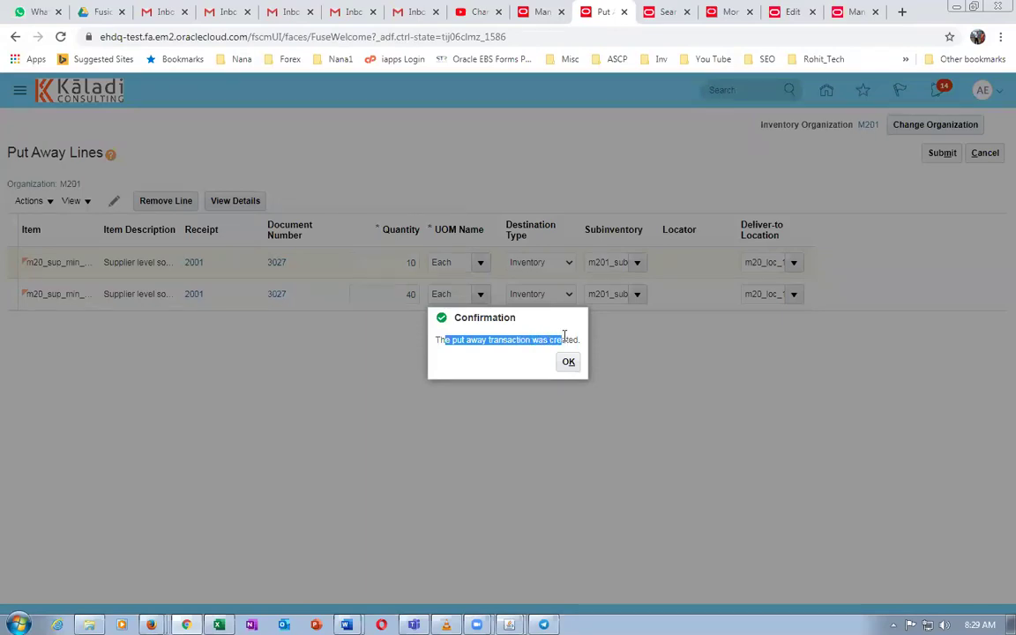
{"action": "left_click", "coordinate": [509, 385]}
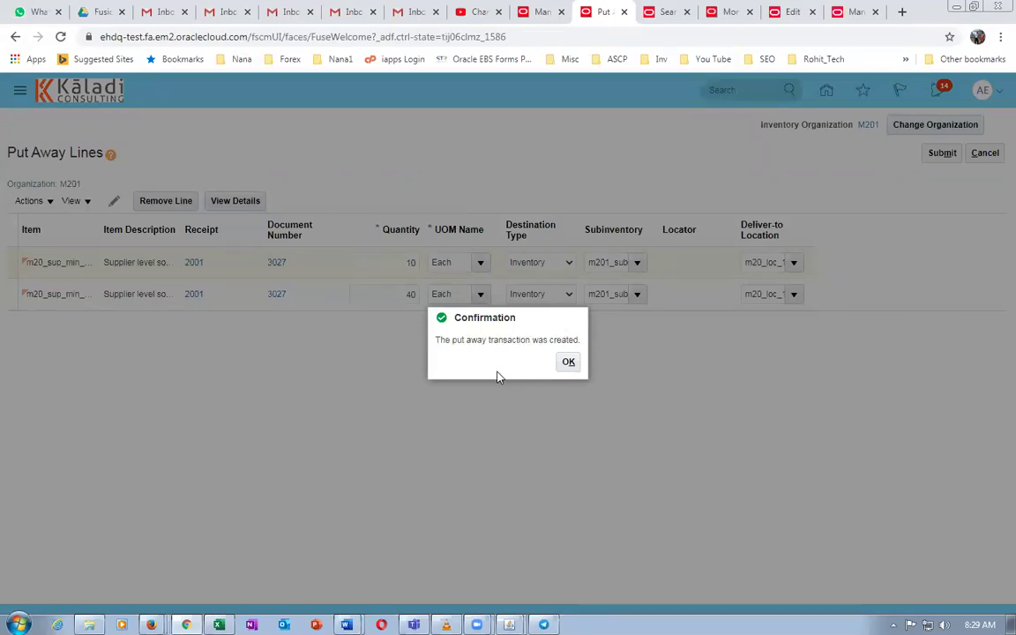
{"action": "left_click", "coordinate": [571, 364]}
{"action": "right_click", "coordinate": [601, 12]}
In a duplicated tab, open Inventory Management's Manage Item Quantities task.
{"action": "left_click", "coordinate": [635, 80]}
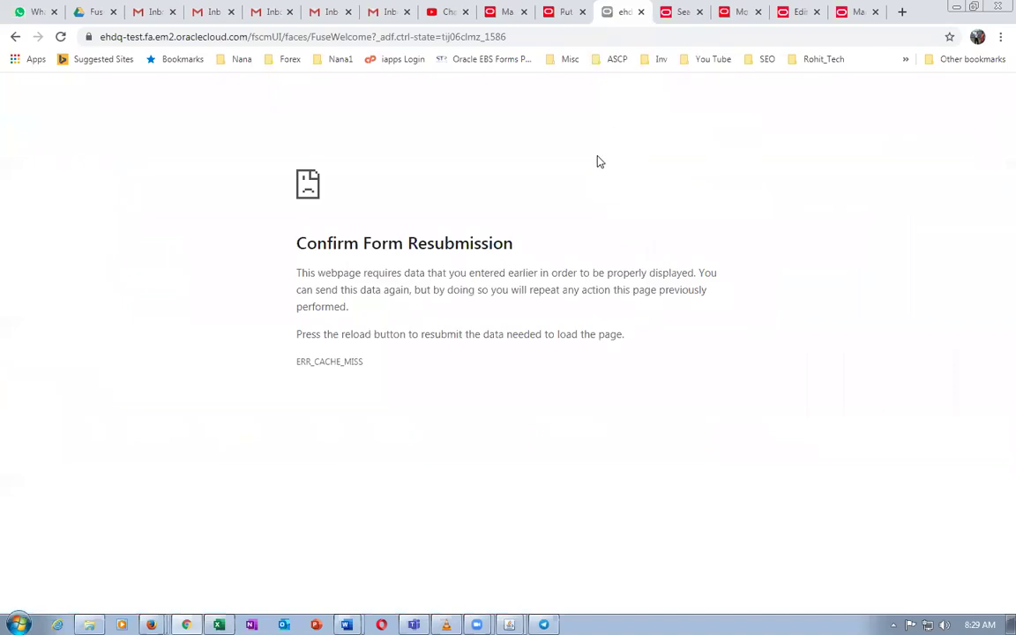
{"action": "left_click", "coordinate": [377, 37]}
{"action": "key", "text": "Return"}
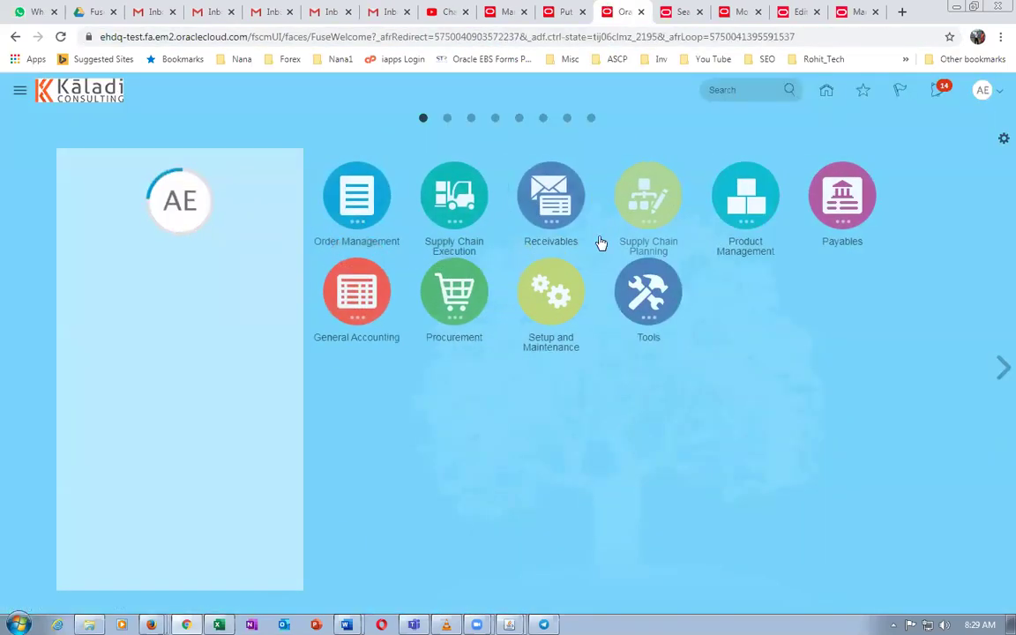
{"action": "left_click", "coordinate": [463, 200]}
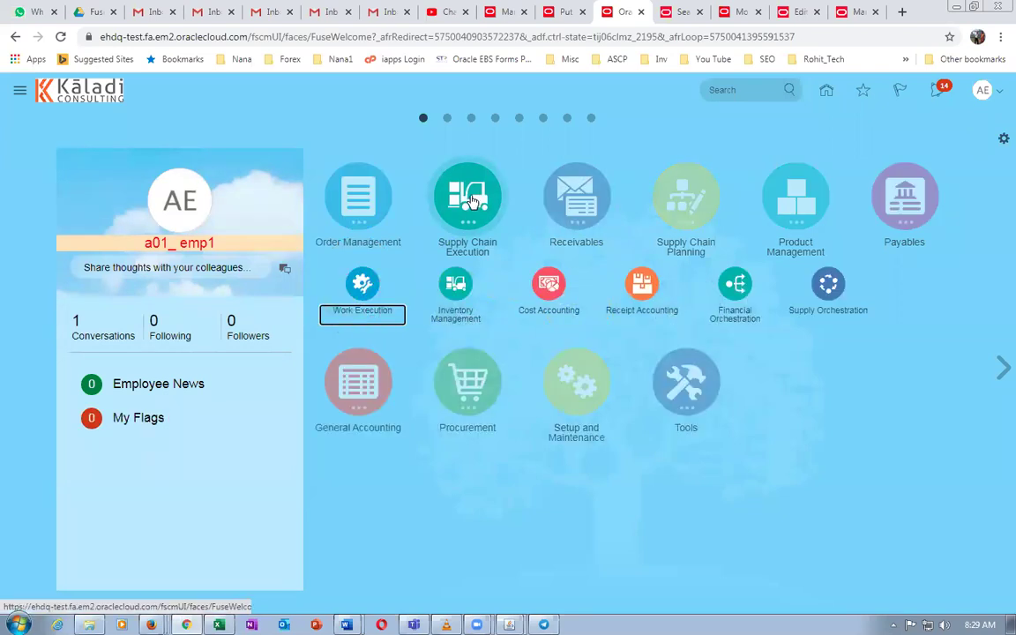
{"action": "left_click", "coordinate": [463, 300]}
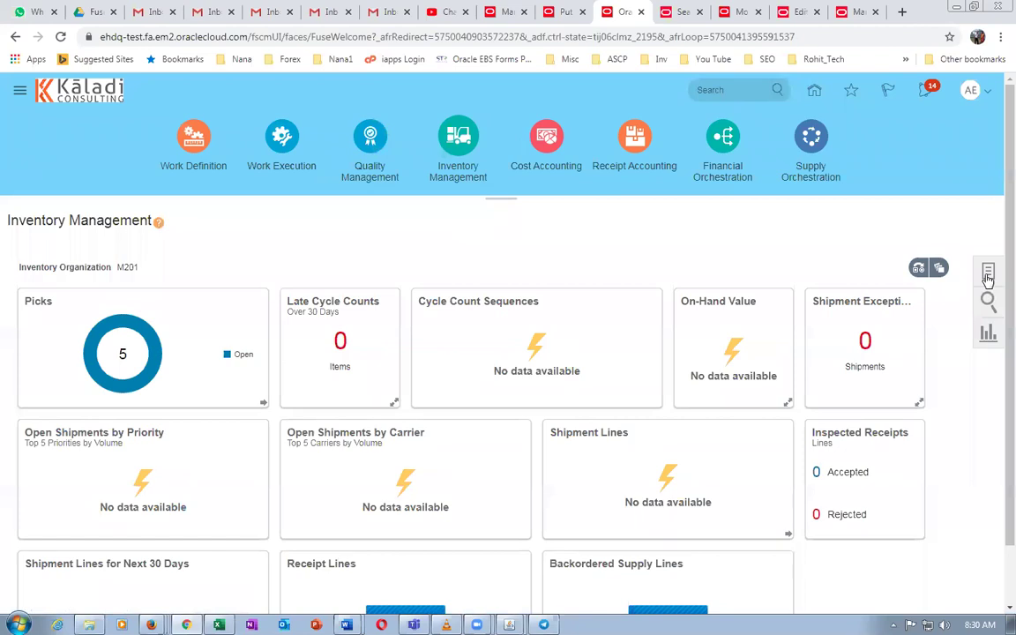
{"action": "left_click", "coordinate": [988, 275]}
{"action": "left_click", "coordinate": [796, 213]}
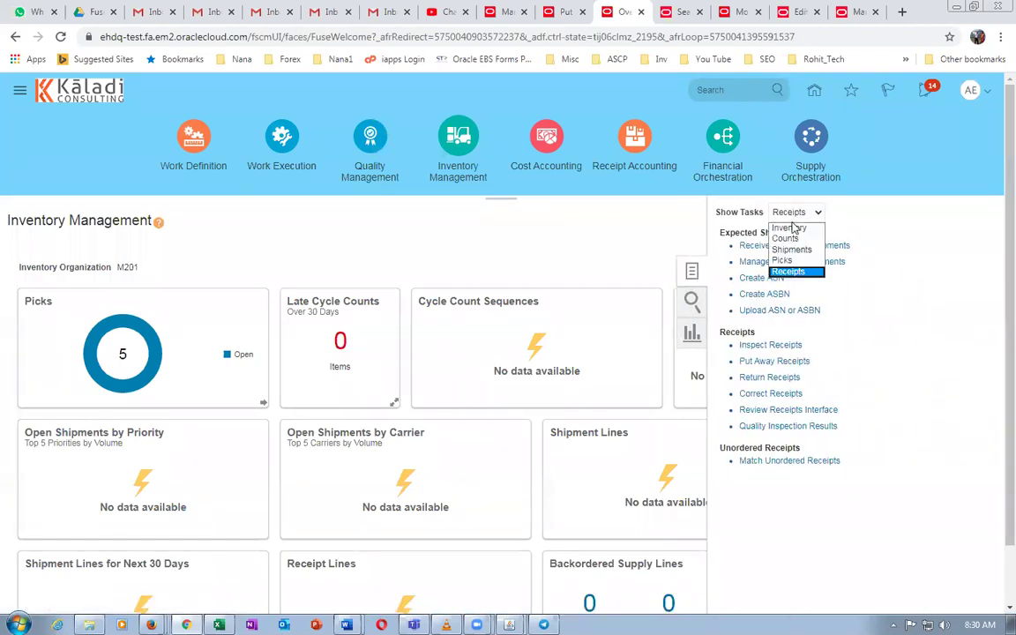
{"action": "left_click", "coordinate": [790, 229]}
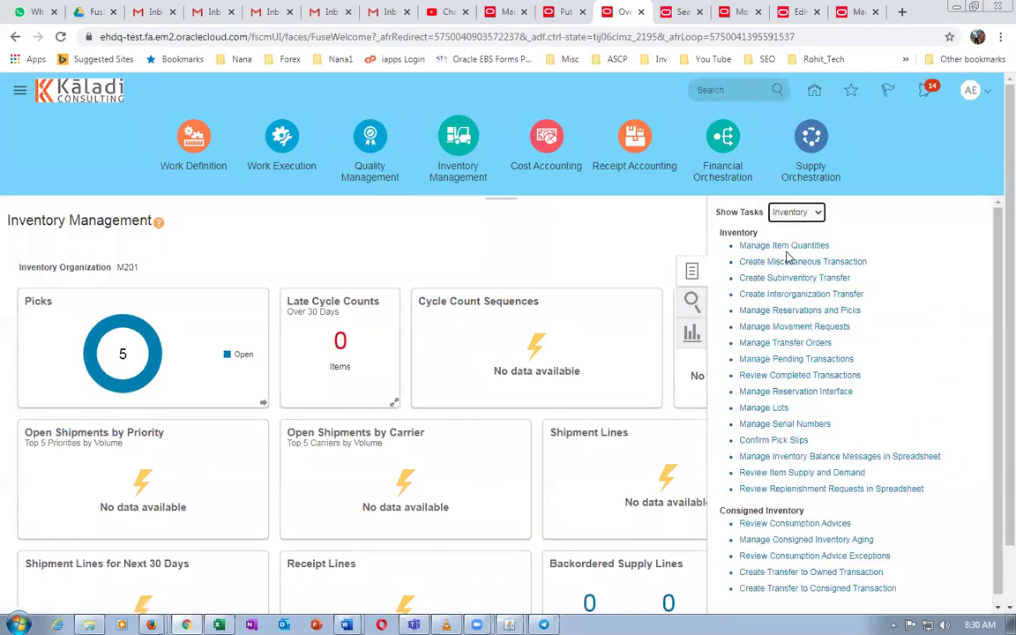
{"action": "left_click", "coordinate": [784, 245]}
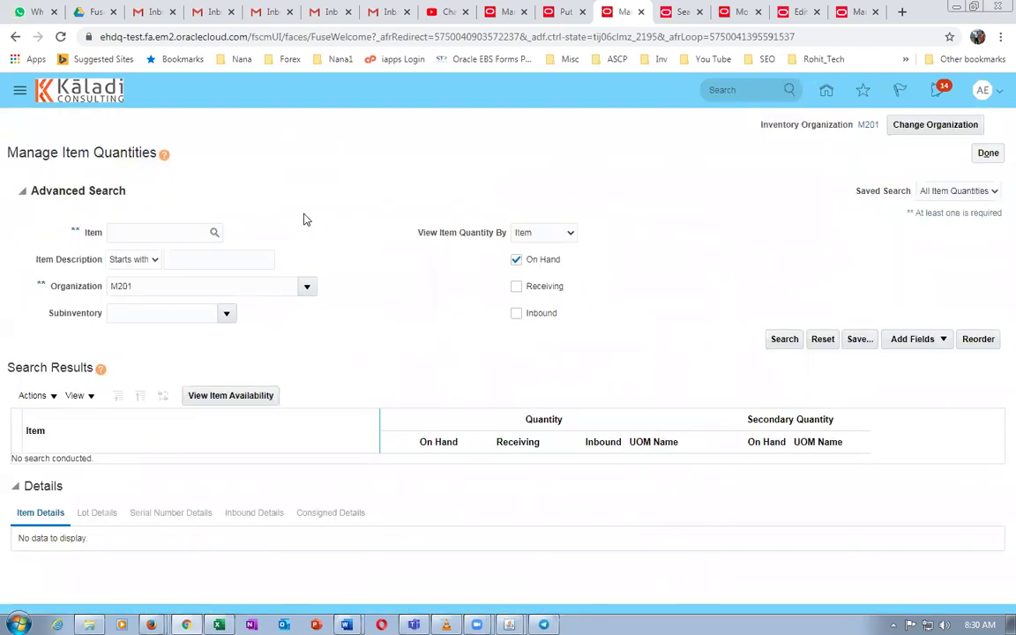
Find m20_sup_min_max with 50 on hand in M201's m201_sub1, then return to Put Away Receipts.
{"action": "left_click", "coordinate": [135, 231]}
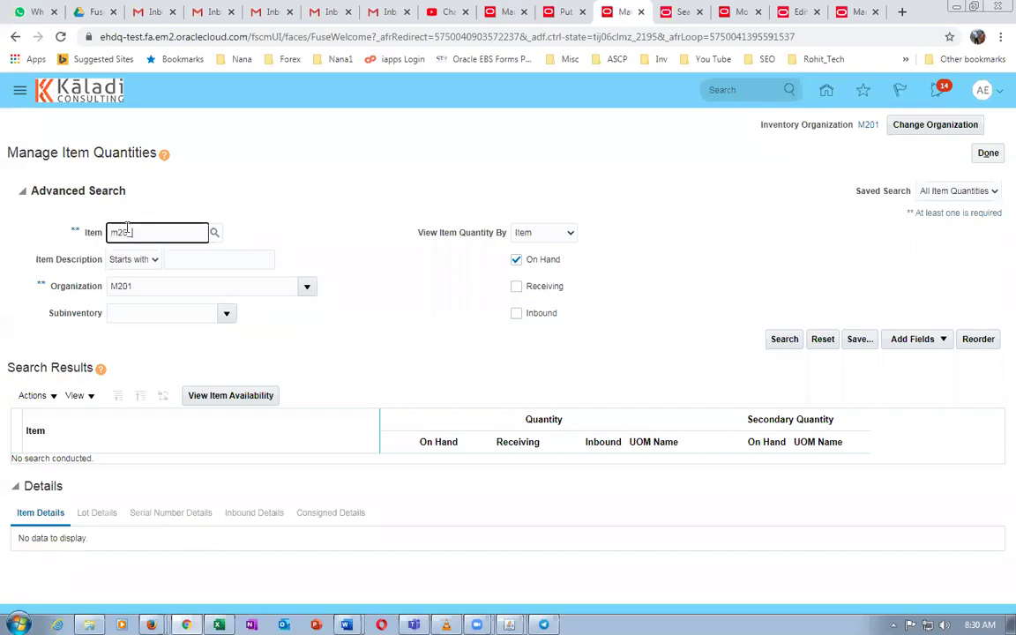
{"action": "key", "text": "Tab"}
{"action": "left_click", "coordinate": [784, 339]}
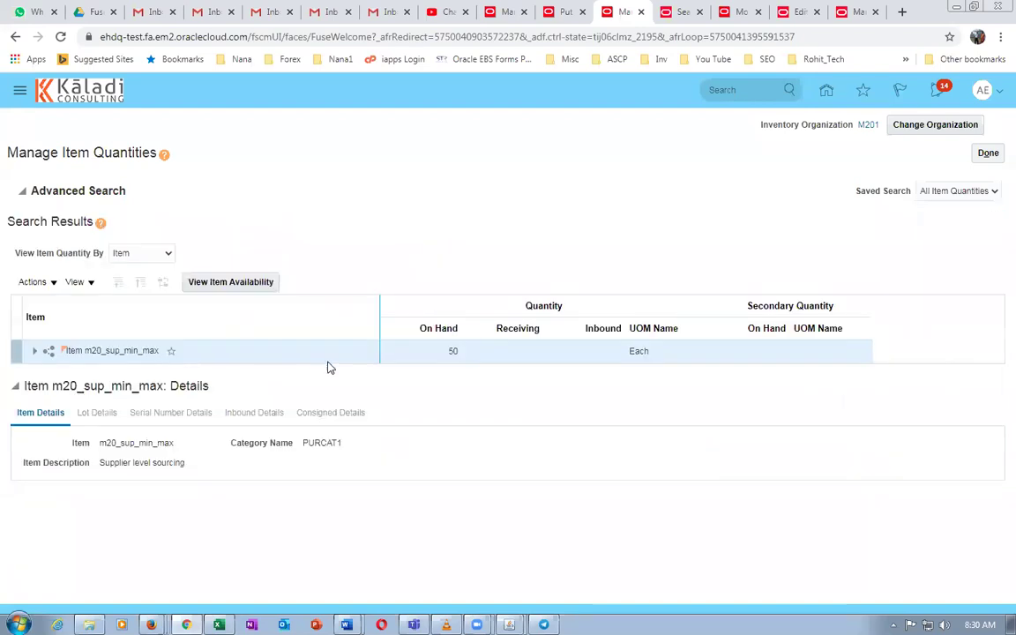
{"action": "left_click", "coordinate": [34, 352]}
{"action": "left_click", "coordinate": [52, 378]}
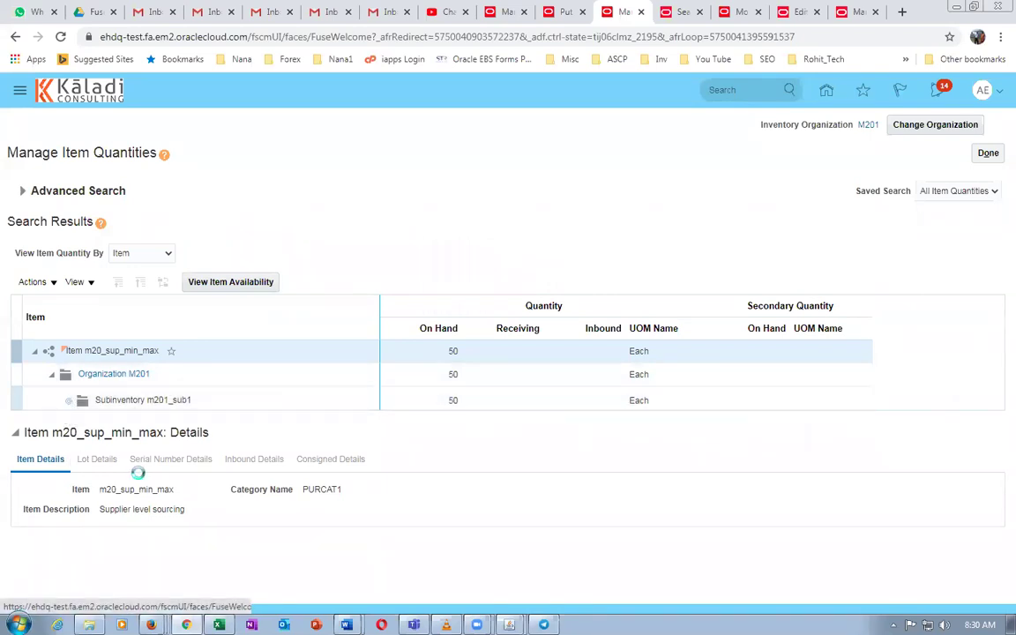
{"action": "left_click", "coordinate": [240, 396]}
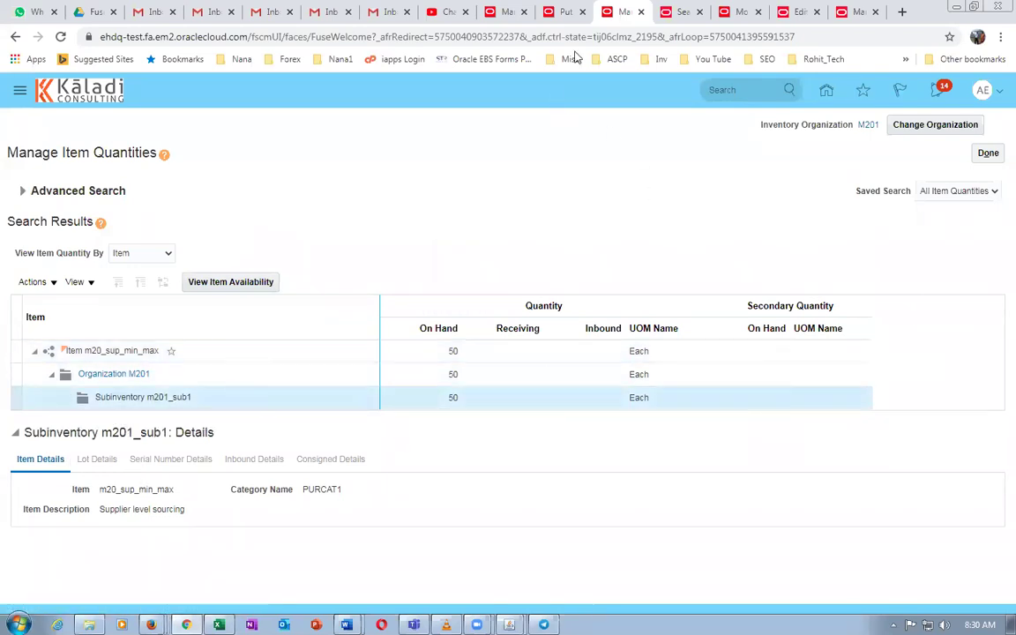
{"action": "left_click", "coordinate": [565, 13]}
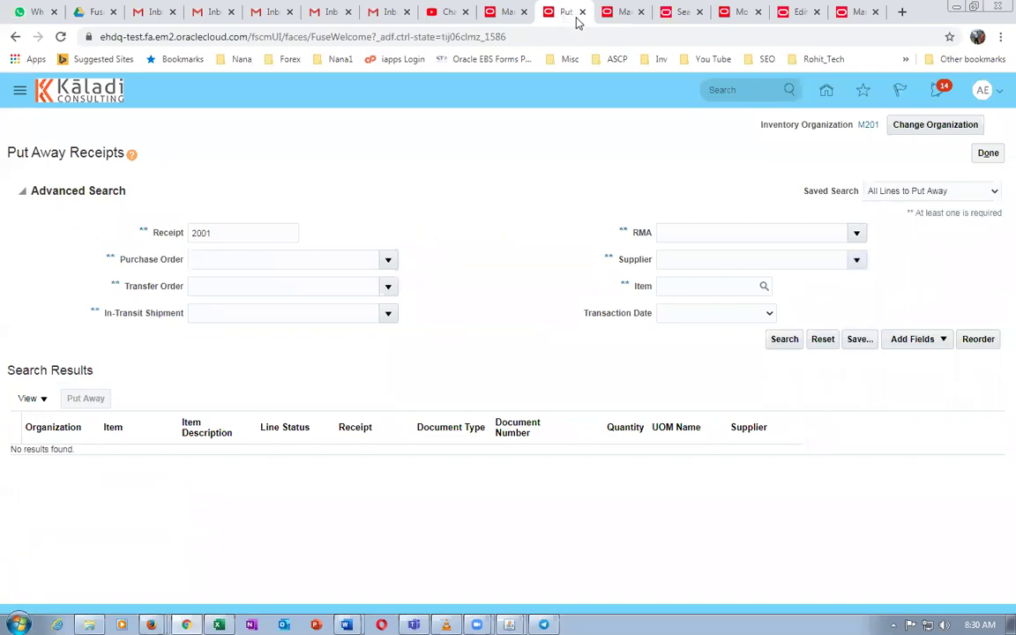
Copy request reference MINMAX537346 from the supply order details page.
{"action": "left_click", "coordinate": [681, 14]}
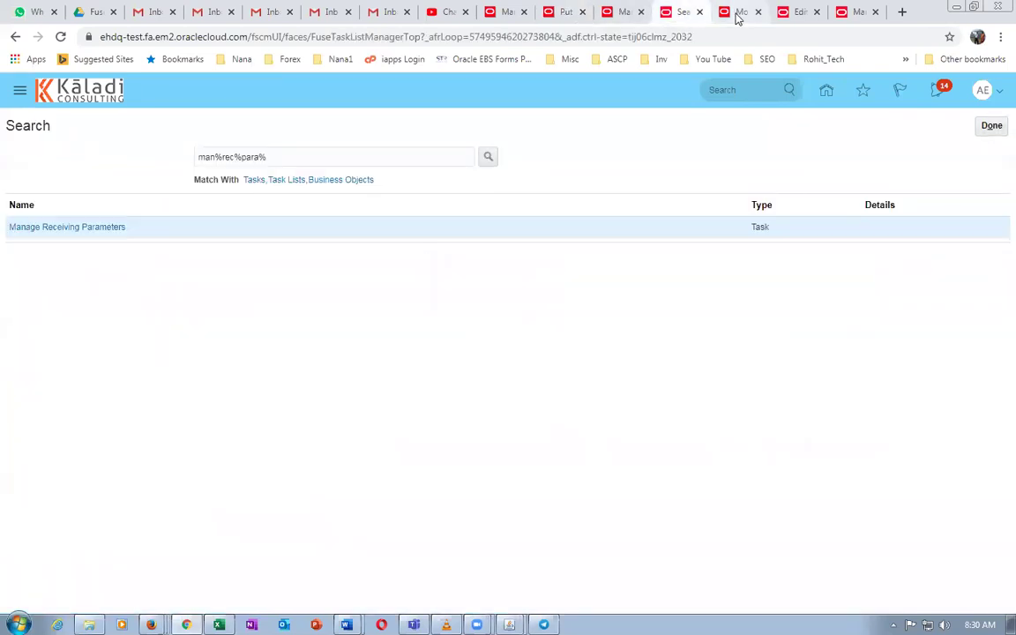
{"action": "left_click", "coordinate": [740, 14]}
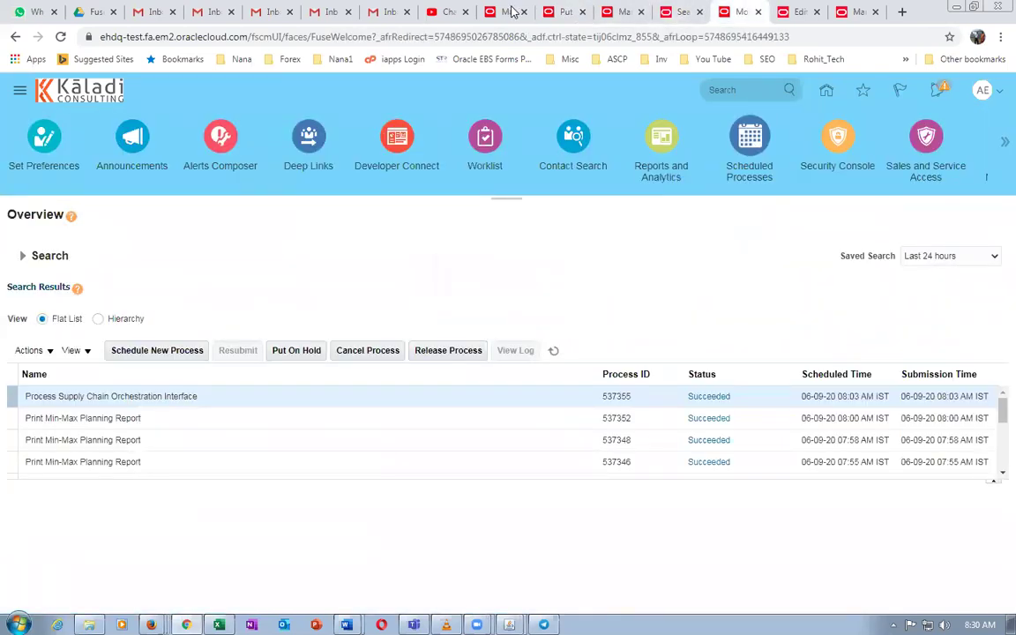
{"action": "left_click", "coordinate": [449, 13]}
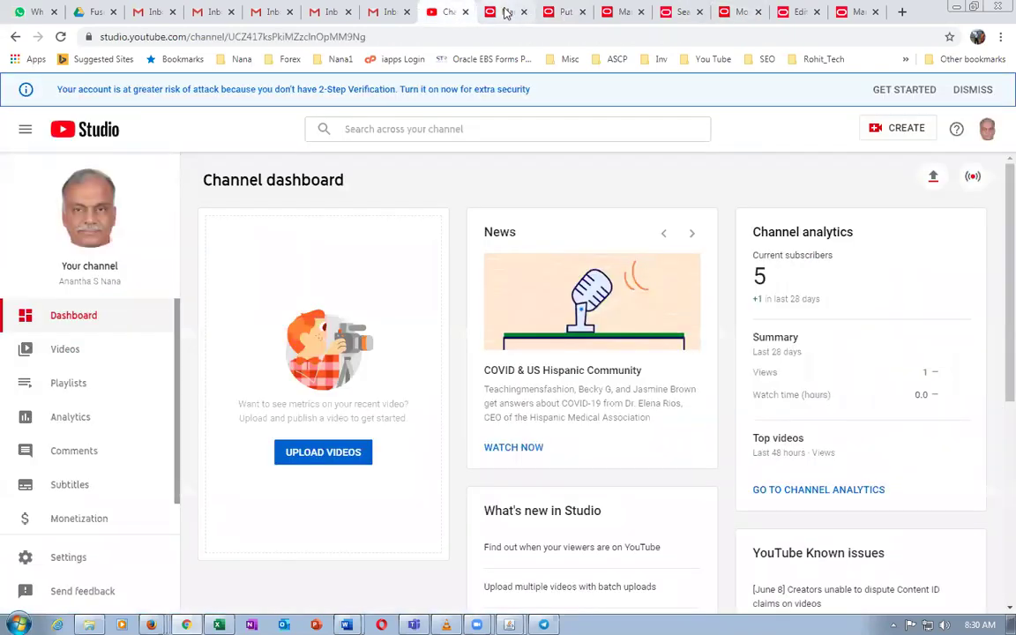
{"action": "left_click", "coordinate": [508, 13]}
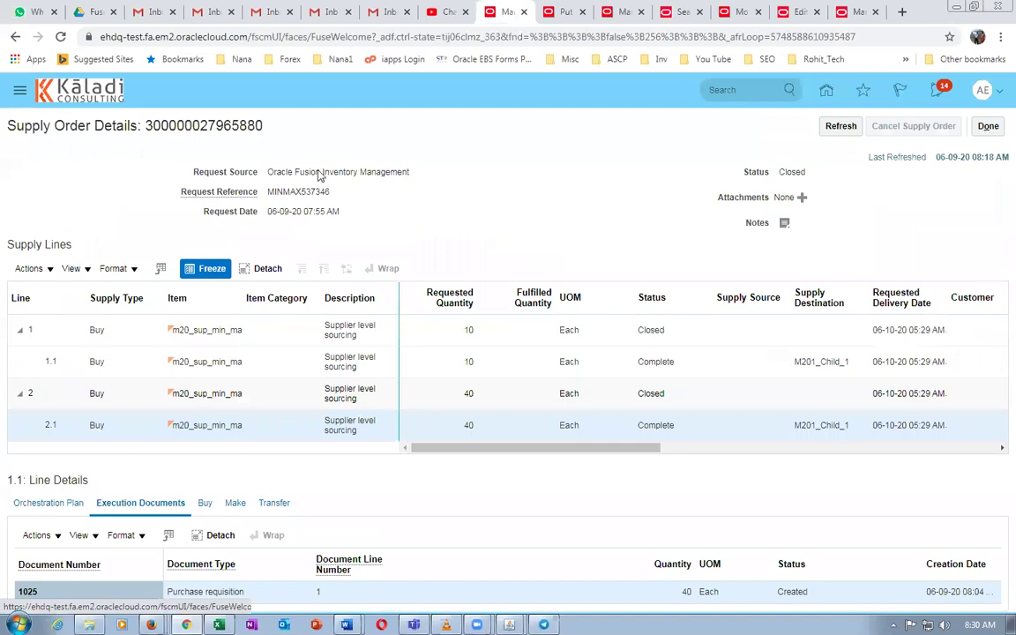
{"action": "double_click", "coordinate": [277, 191]}
{"action": "key", "text": "ctrl+c"}
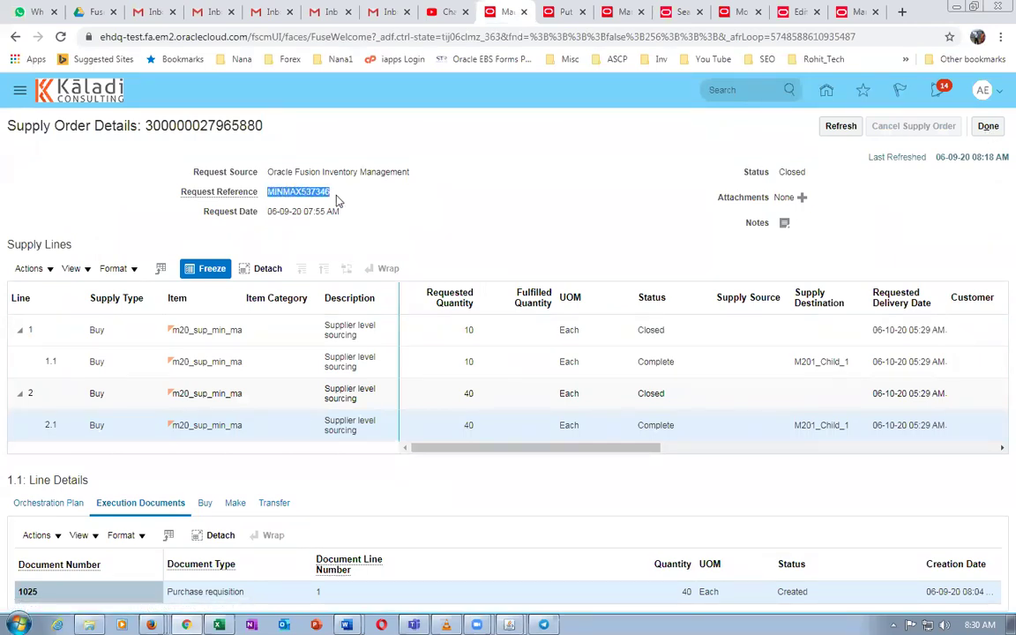
{"action": "left_click", "coordinate": [988, 126]}
Search Manage Supply Lines by supply request reference MINMAX537346, listing lines 1.1 and 2.1.
{"action": "left_click", "coordinate": [989, 126]}
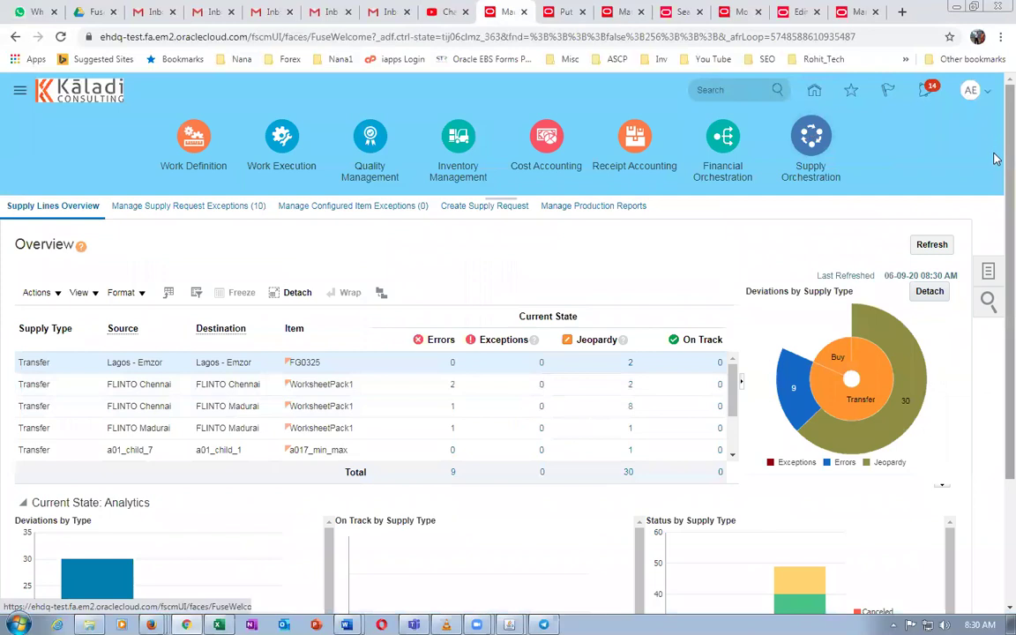
{"action": "left_click", "coordinate": [814, 90]}
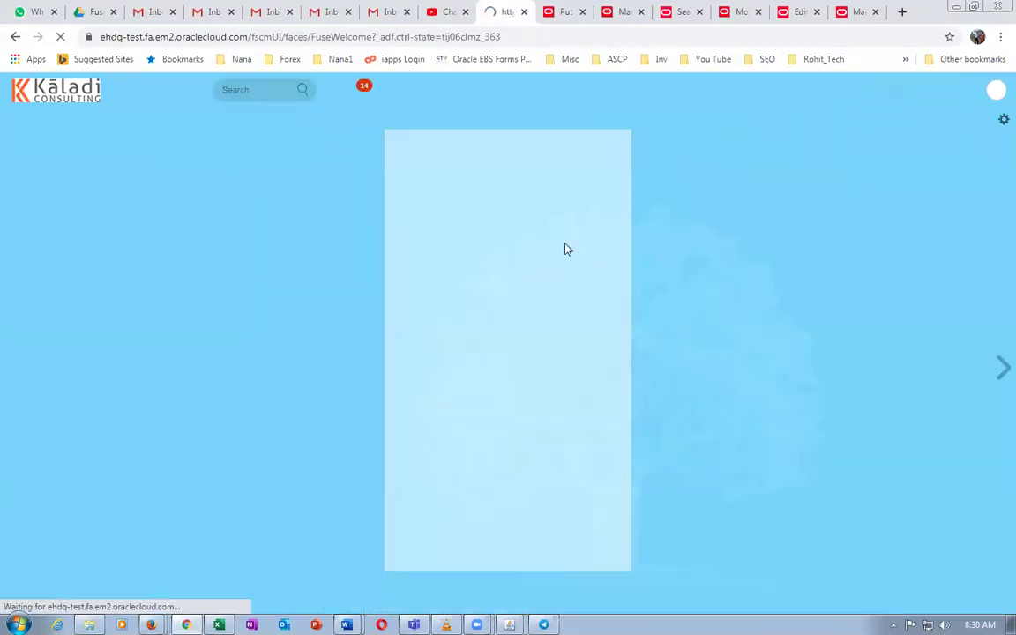
{"action": "left_click", "coordinate": [468, 196]}
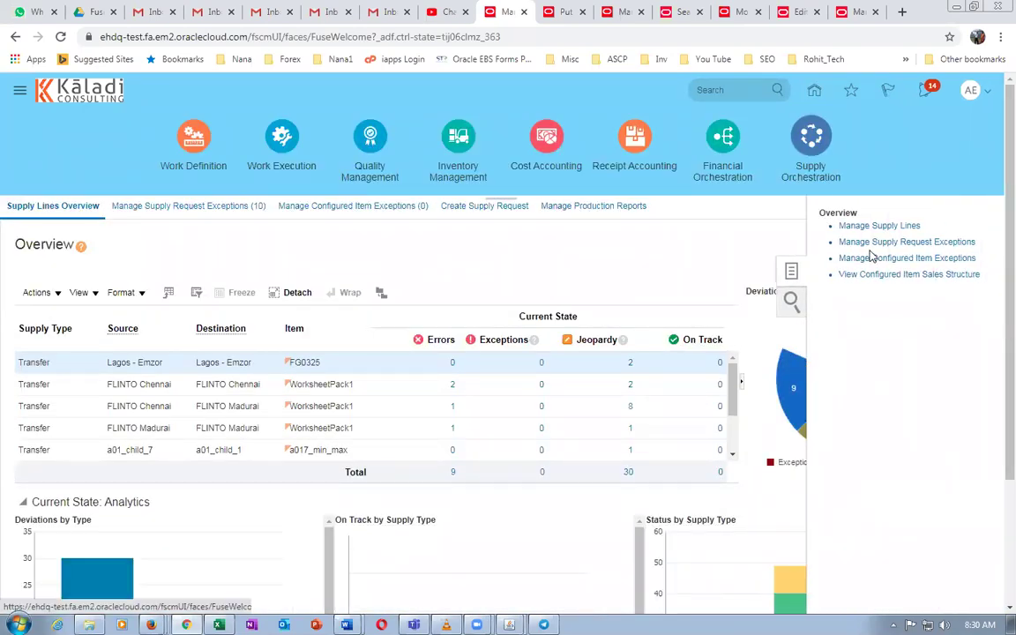
{"action": "left_click", "coordinate": [882, 227]}
{"action": "left_click", "coordinate": [308, 282]}
{"action": "key", "text": "ctrl+v"}
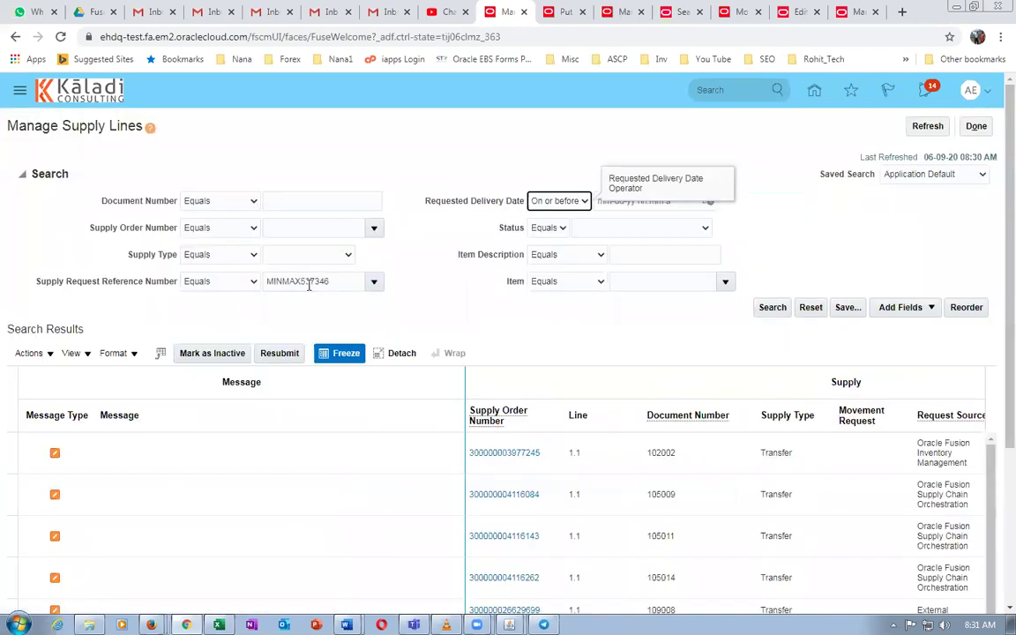
{"action": "left_click", "coordinate": [770, 308]}
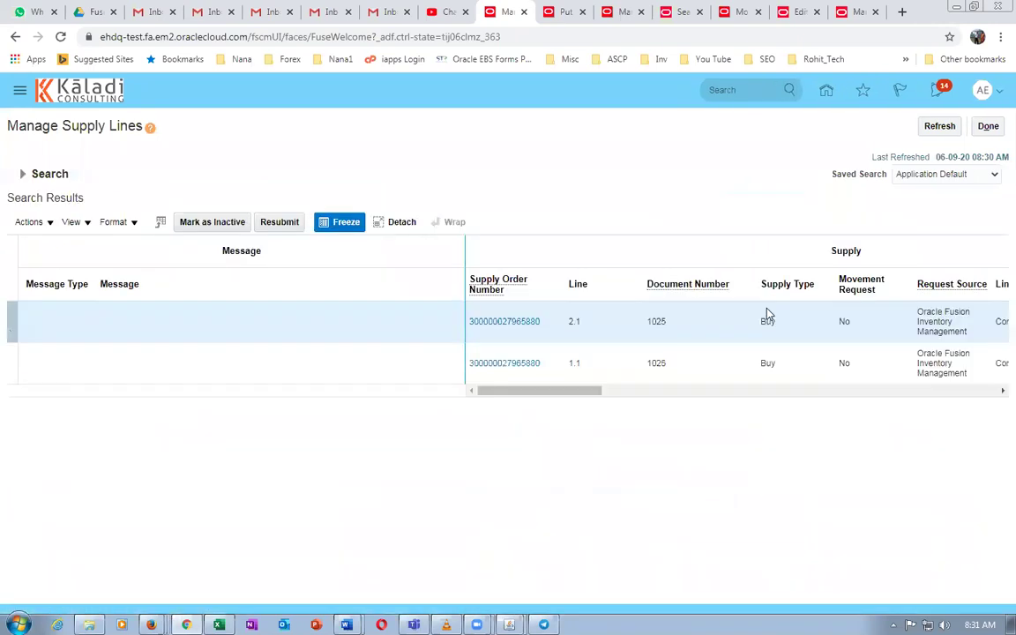
{"action": "left_click", "coordinate": [498, 325]}
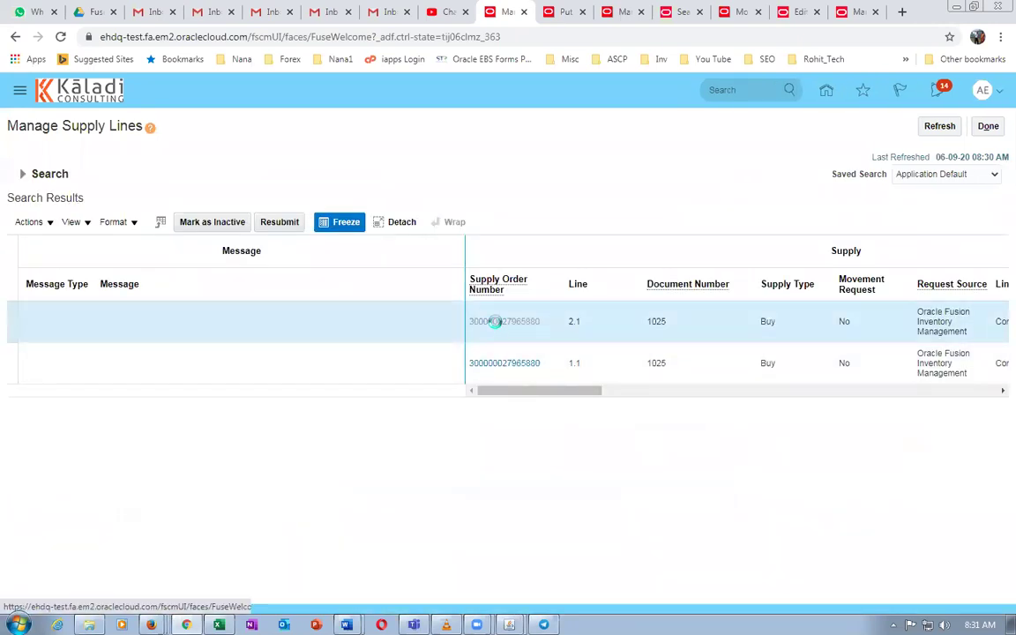
Confirm lines 1.1 and 2.1 are Complete and view line 1.1's Buy details for requisition 1025.
{"action": "left_click", "coordinate": [679, 357]}
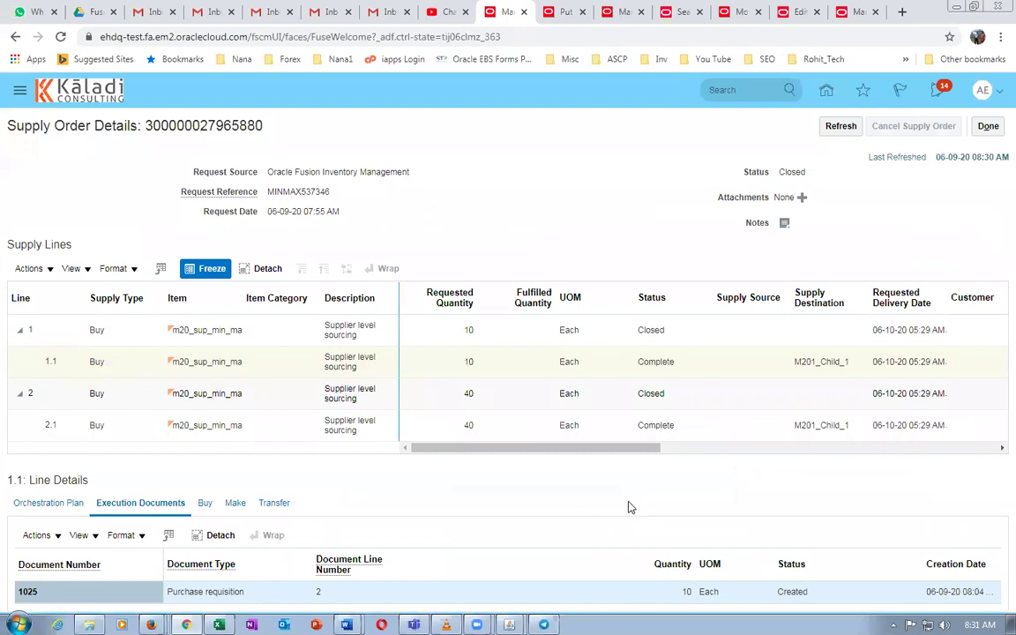
{"action": "left_click", "coordinate": [712, 368]}
{"action": "left_click", "coordinate": [697, 427]}
{"action": "left_click", "coordinate": [696, 358]}
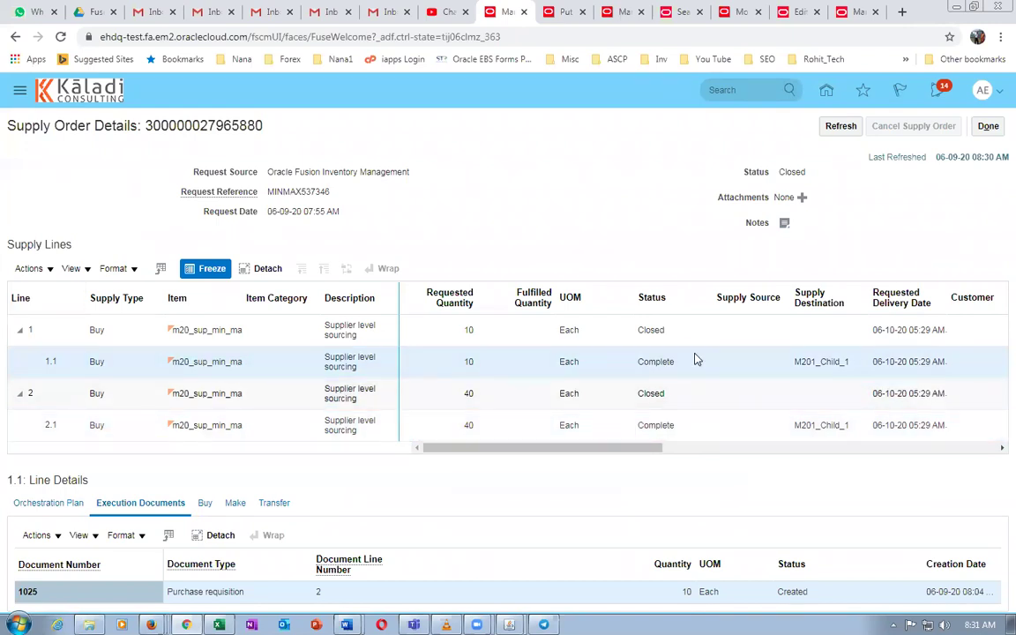
{"action": "left_click", "coordinate": [696, 360]}
{"action": "left_click", "coordinate": [204, 509]}
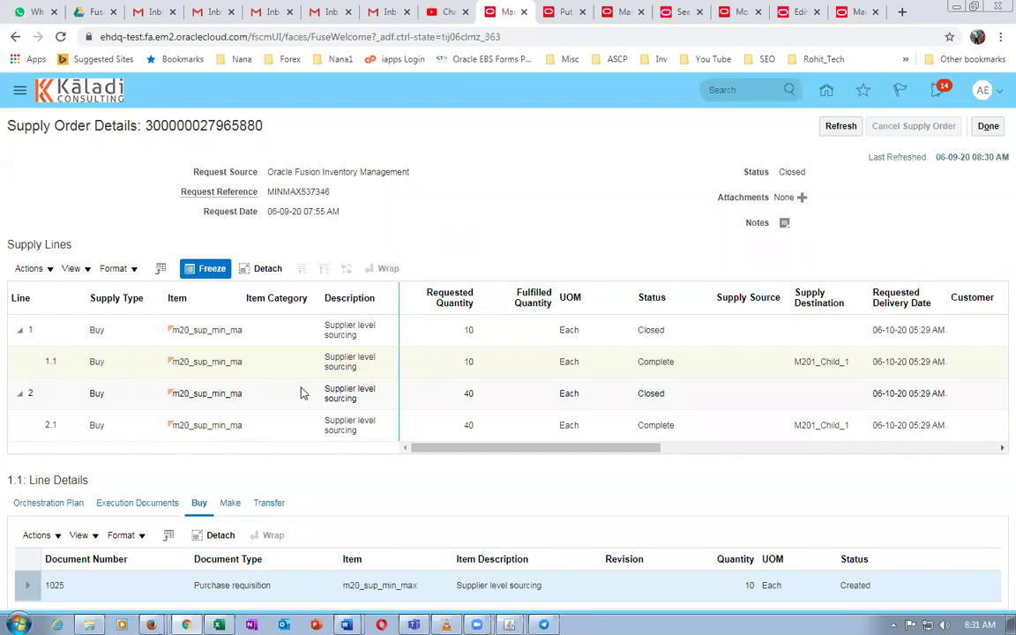
Review line 1.1's orchestration plan, execution documents and Buy purchase documents.
{"action": "left_click", "coordinate": [33, 505]}
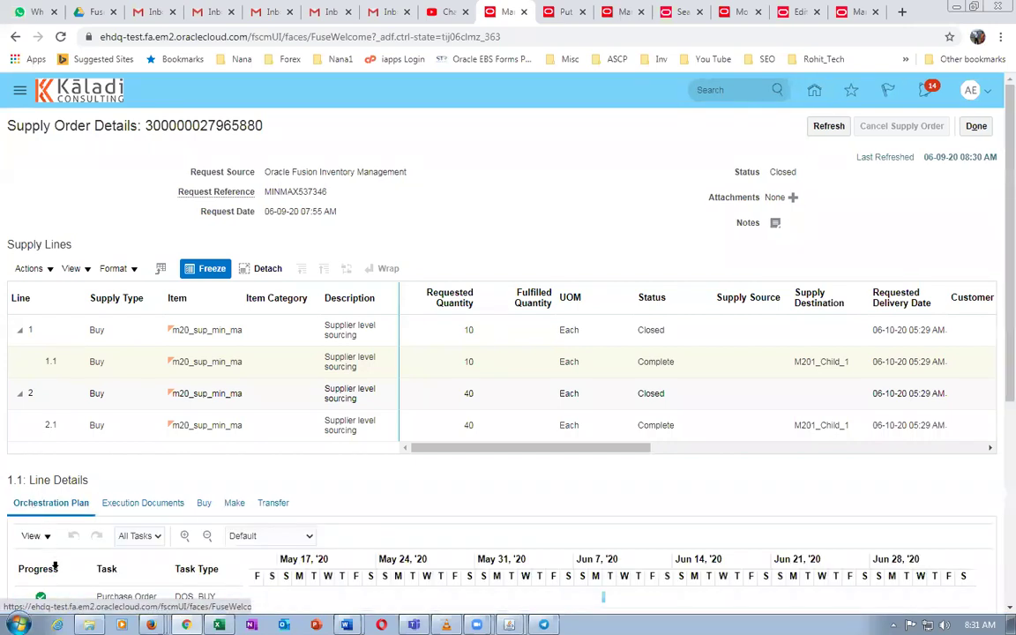
{"action": "scroll", "coordinate": [40, 494], "scroll_direction": "down", "scroll_amount": 3}
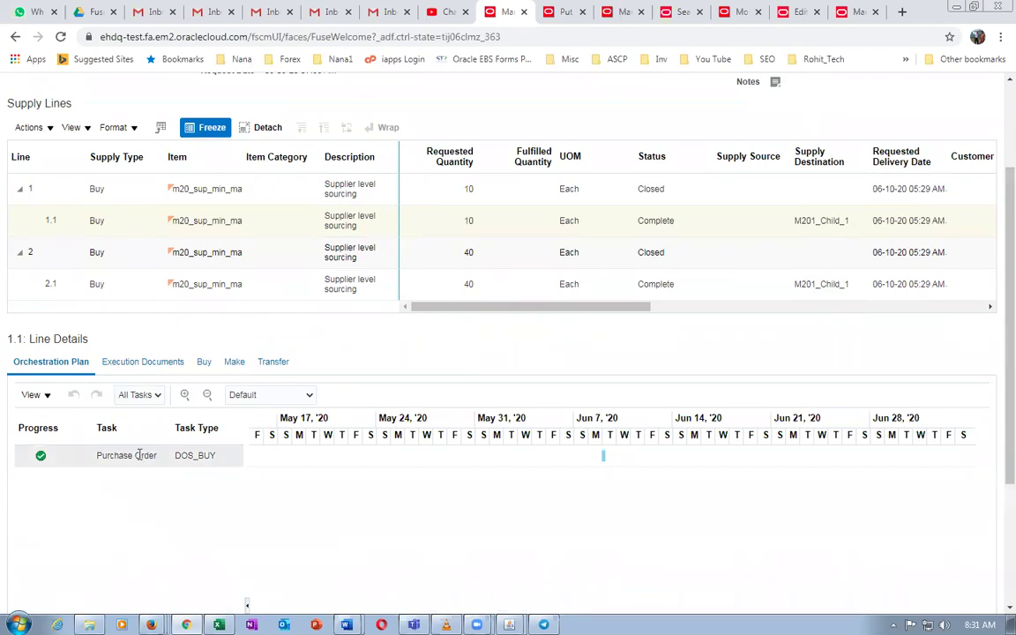
{"action": "left_click", "coordinate": [130, 362]}
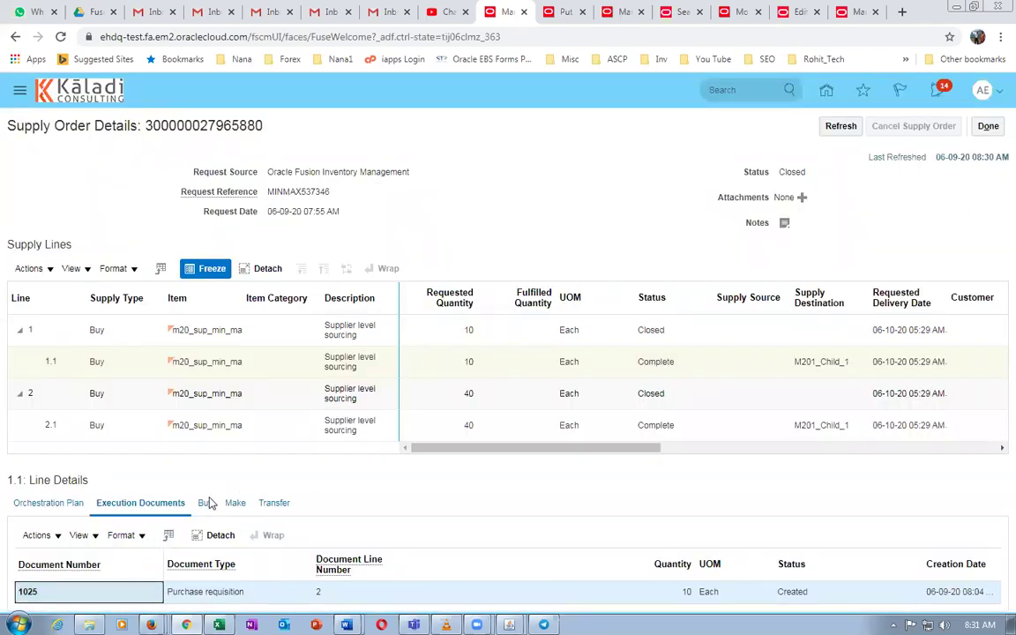
{"action": "left_click", "coordinate": [204, 503]}
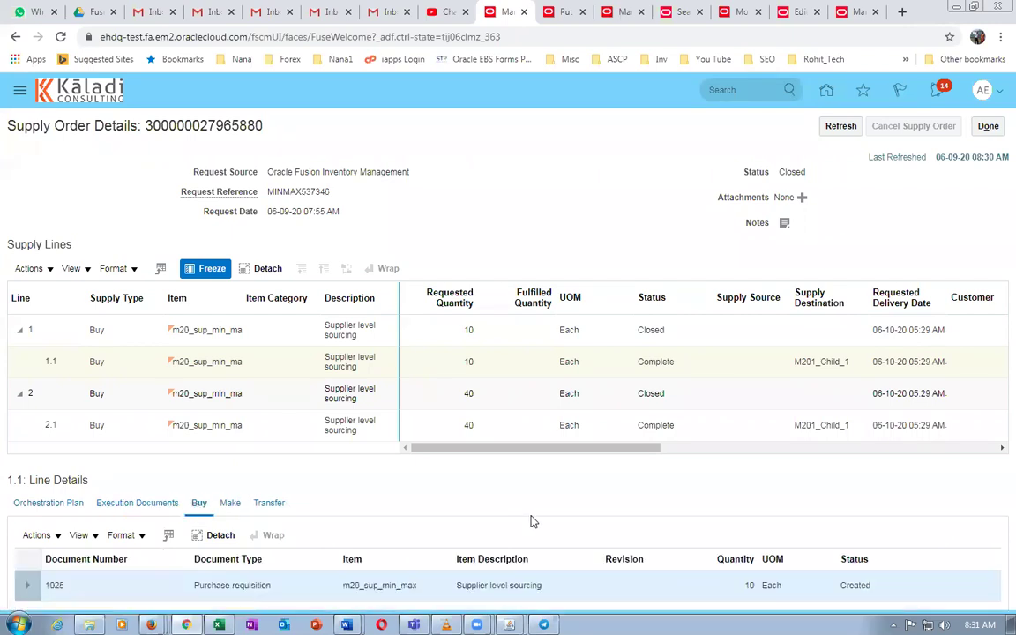
Check supply lines 2.1 and 1.1, then close the Supply Order Details page.
{"action": "left_click", "coordinate": [692, 425]}
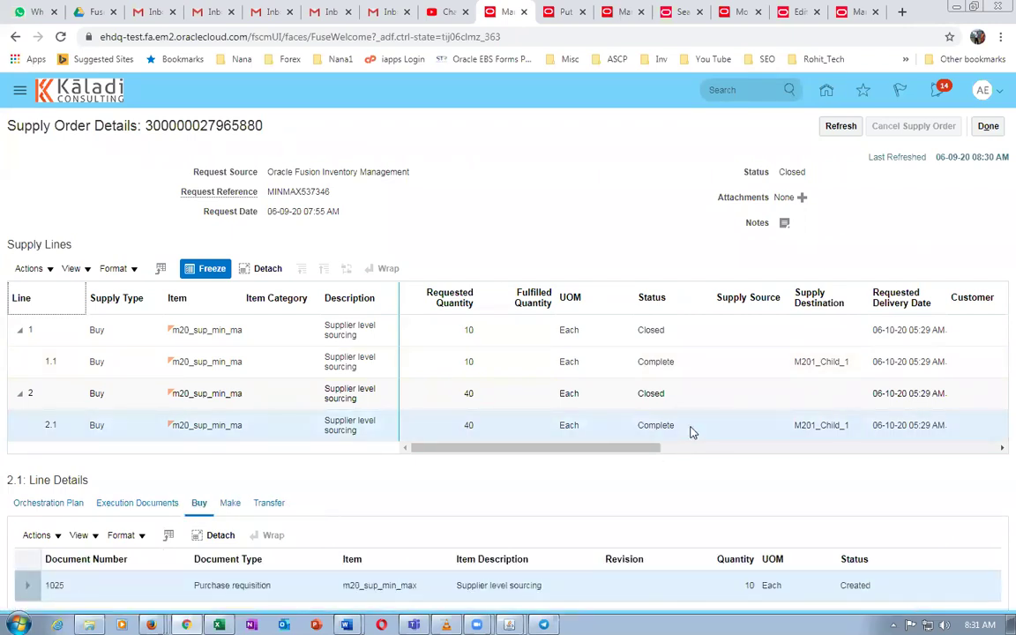
{"action": "left_click", "coordinate": [680, 362]}
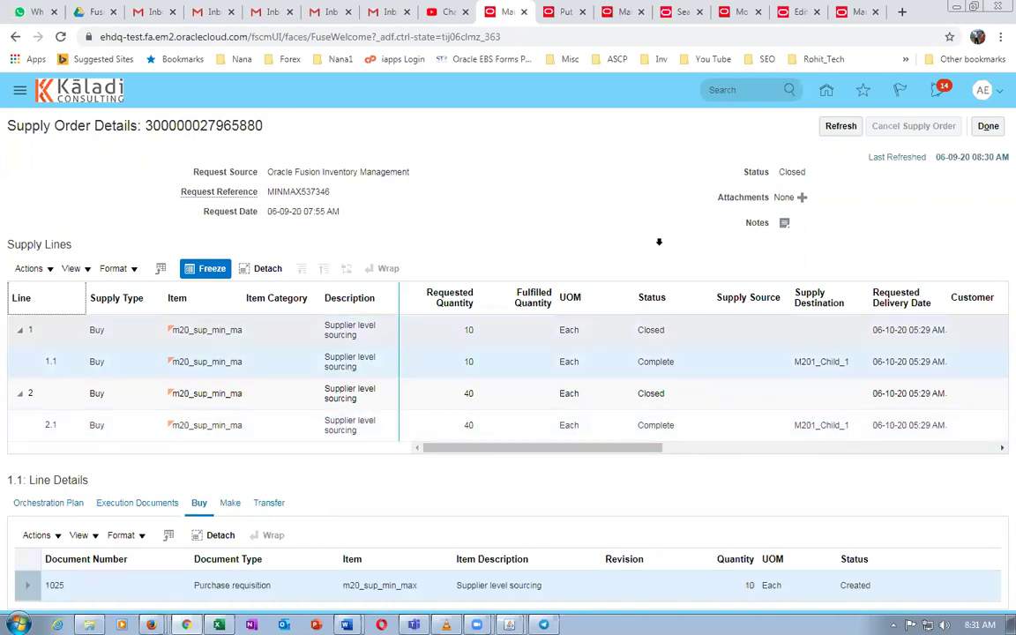
{"action": "left_click", "coordinate": [524, 12]}
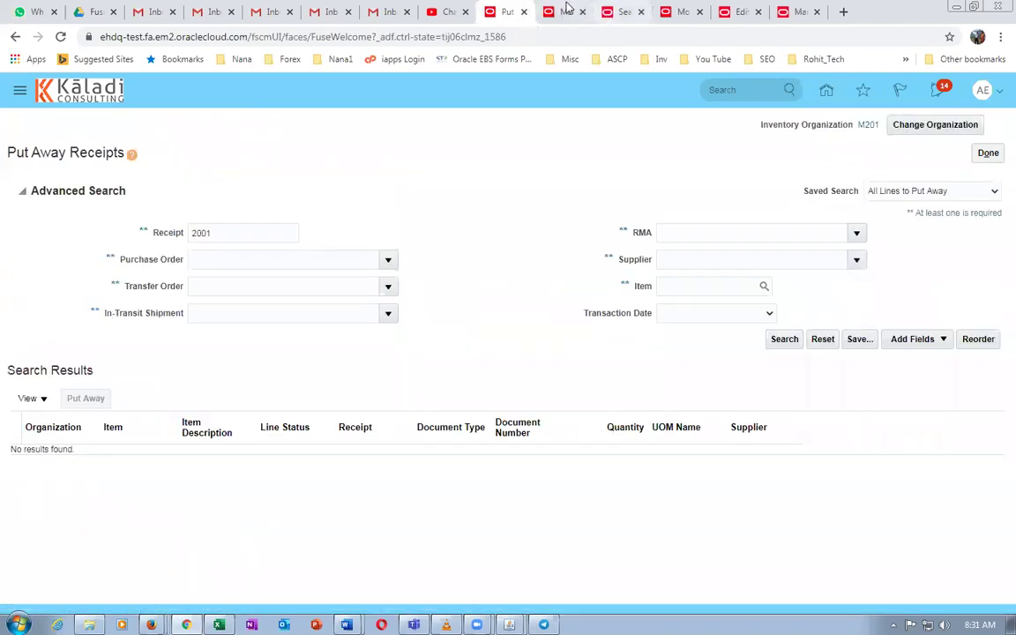
Go from Manage Item Quantities to the Create Item task in Product Information Management.
{"action": "left_click", "coordinate": [565, 11]}
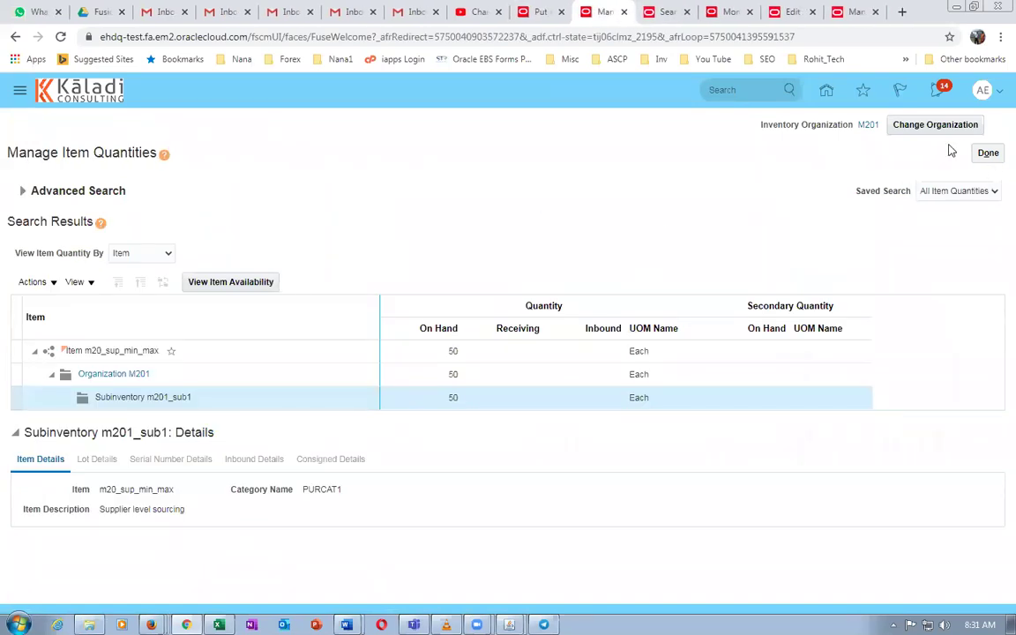
{"action": "left_click", "coordinate": [976, 154]}
{"action": "left_click", "coordinate": [813, 92]}
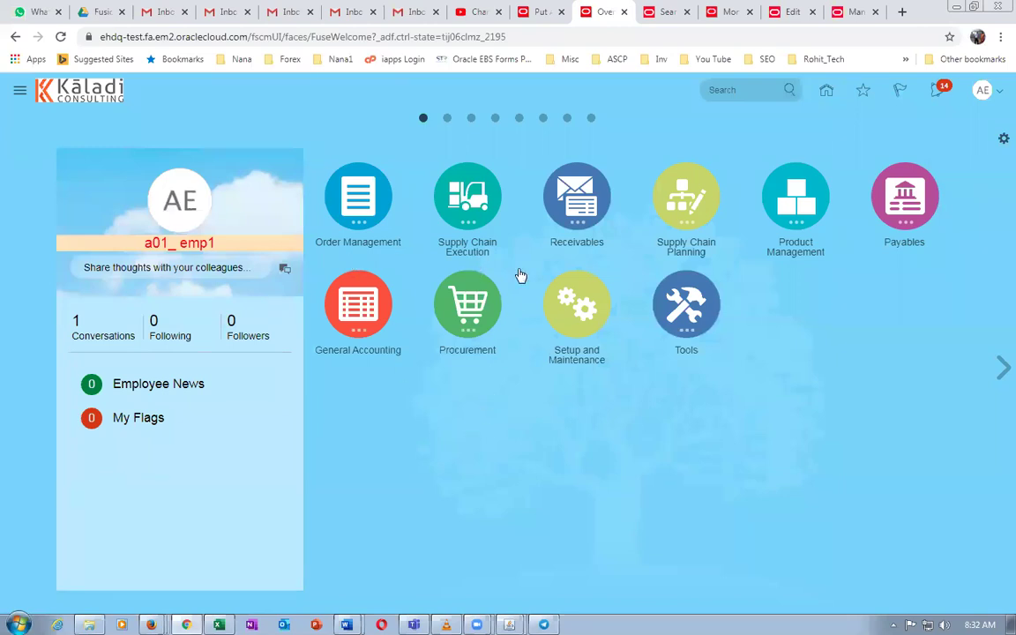
{"action": "left_click", "coordinate": [782, 205]}
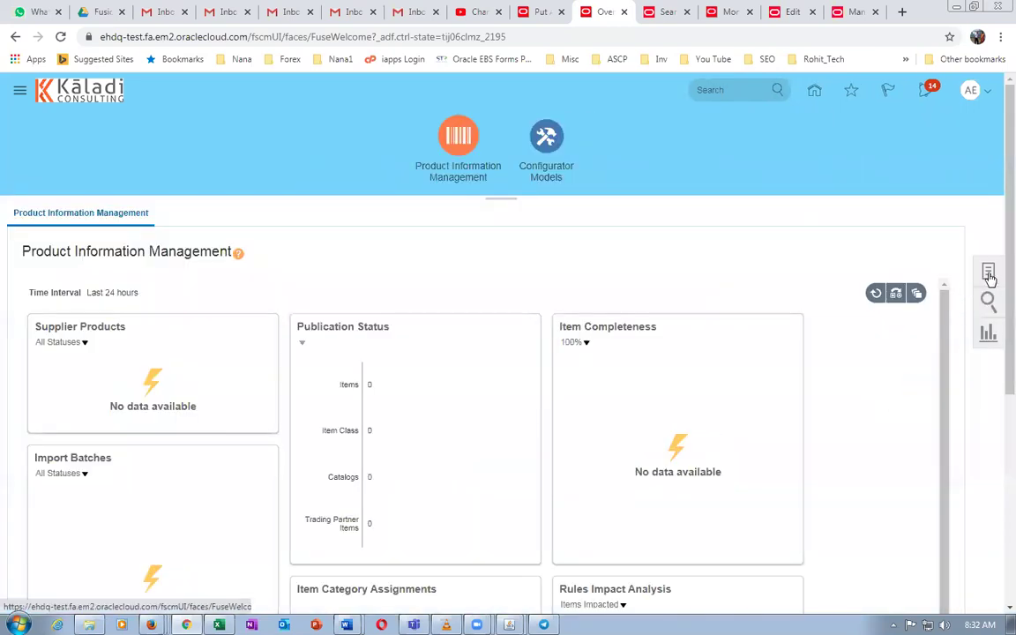
{"action": "left_click", "coordinate": [988, 275]}
{"action": "left_click", "coordinate": [875, 226]}
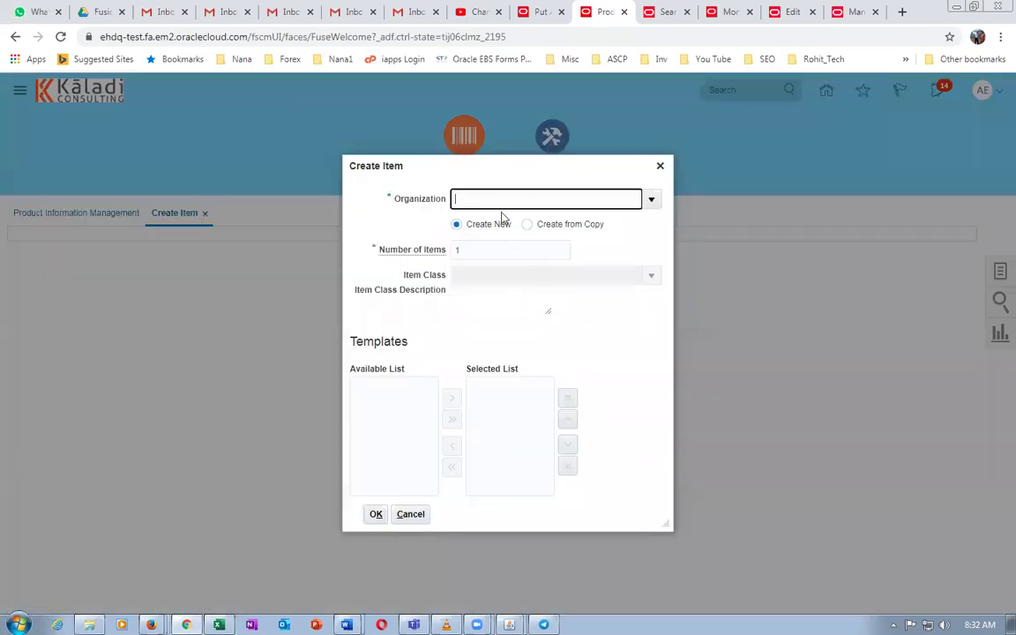
Enter organization M200 and Root Item Class to open the Create Item form.
{"action": "type", "text": "M200"}
{"action": "left_click", "coordinate": [485, 280]}
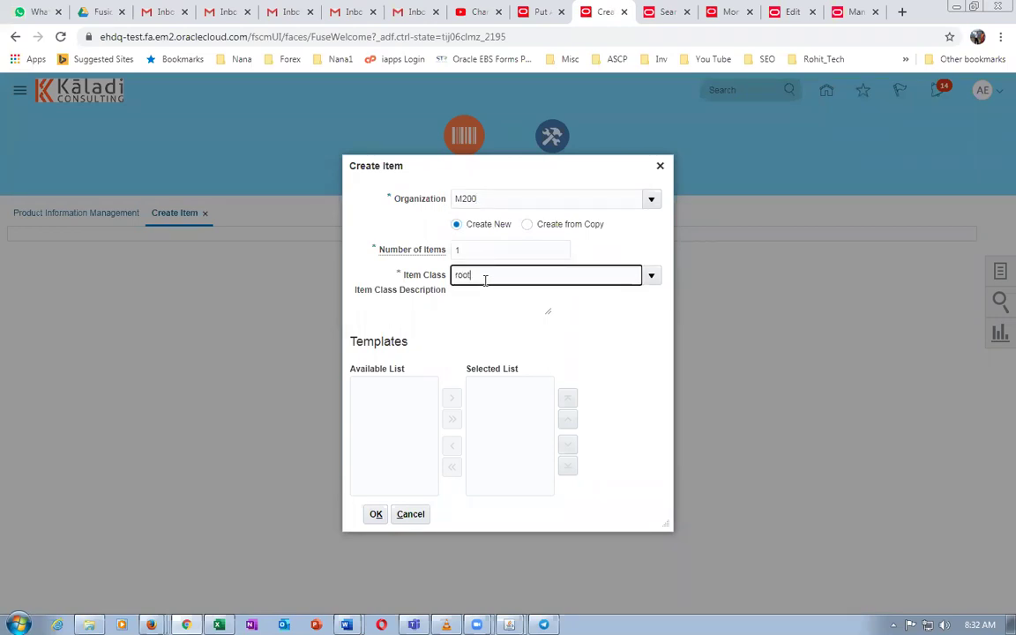
{"action": "type", "text": "root"}
{"action": "left_click", "coordinate": [483, 295]}
{"action": "left_click", "coordinate": [311, 514]}
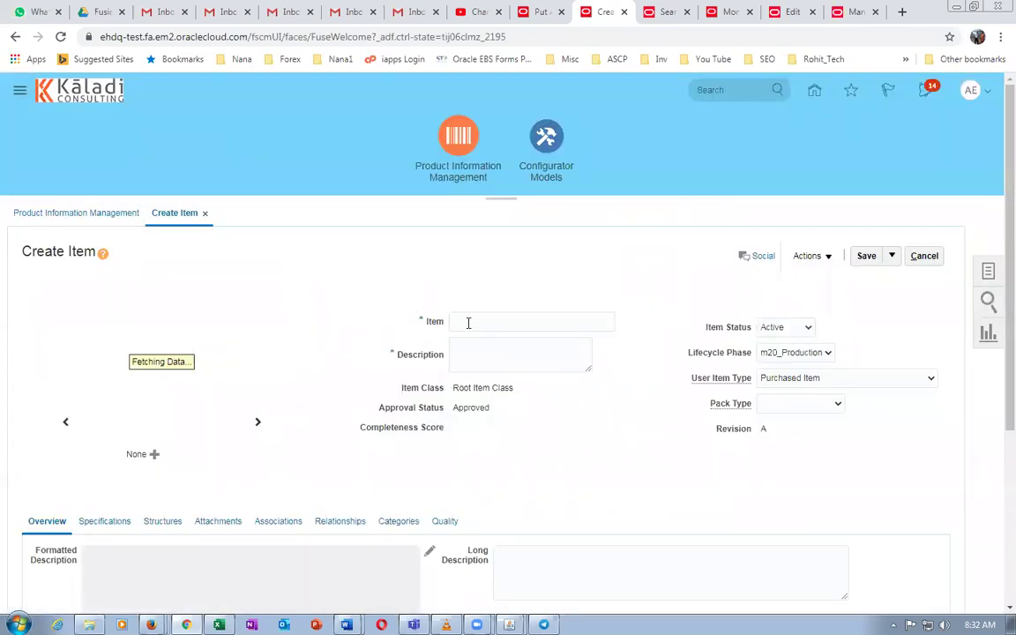
{"action": "left_click", "coordinate": [469, 321]}
Name the item m20_min_max_2 with description '2nd test of min max thro sup'.
{"action": "type", "text": "m20_min_max_2"}
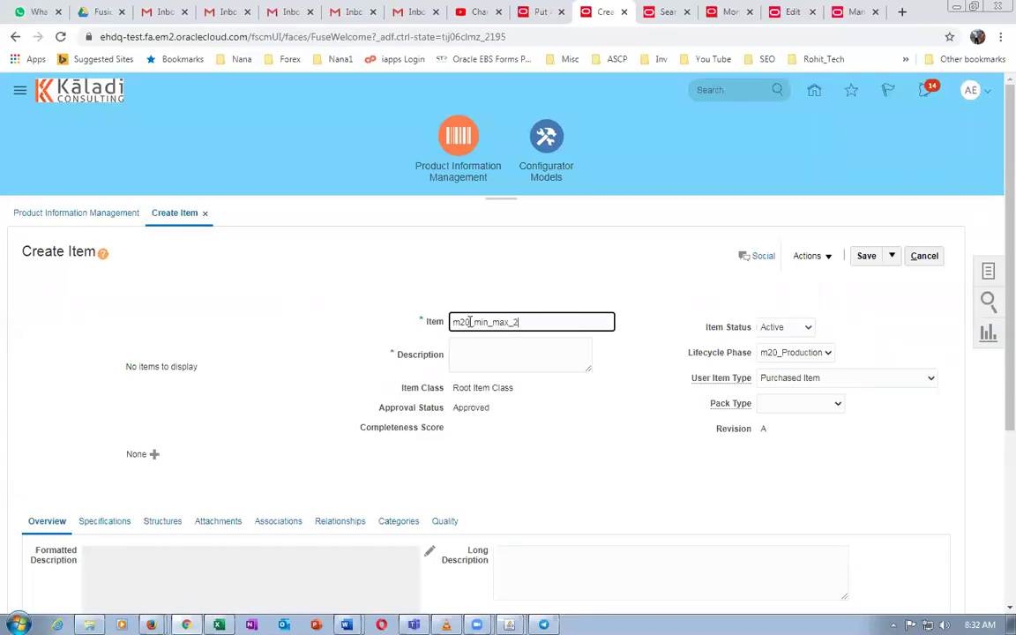
{"action": "left_click", "coordinate": [526, 363]}
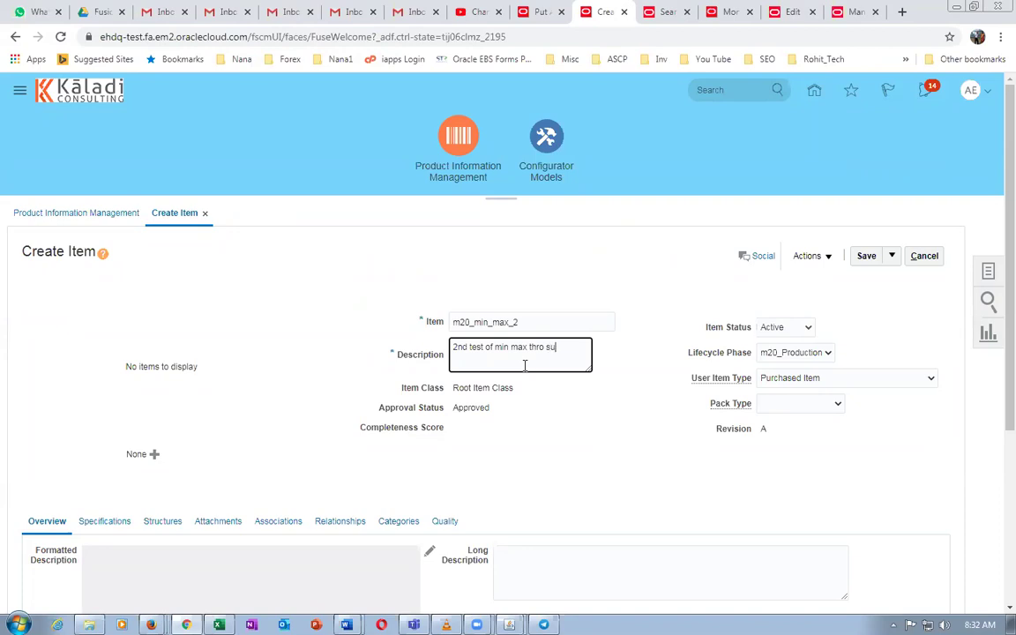
{"action": "scroll", "coordinate": [320, 400], "scroll_direction": "down", "scroll_amount": 2}
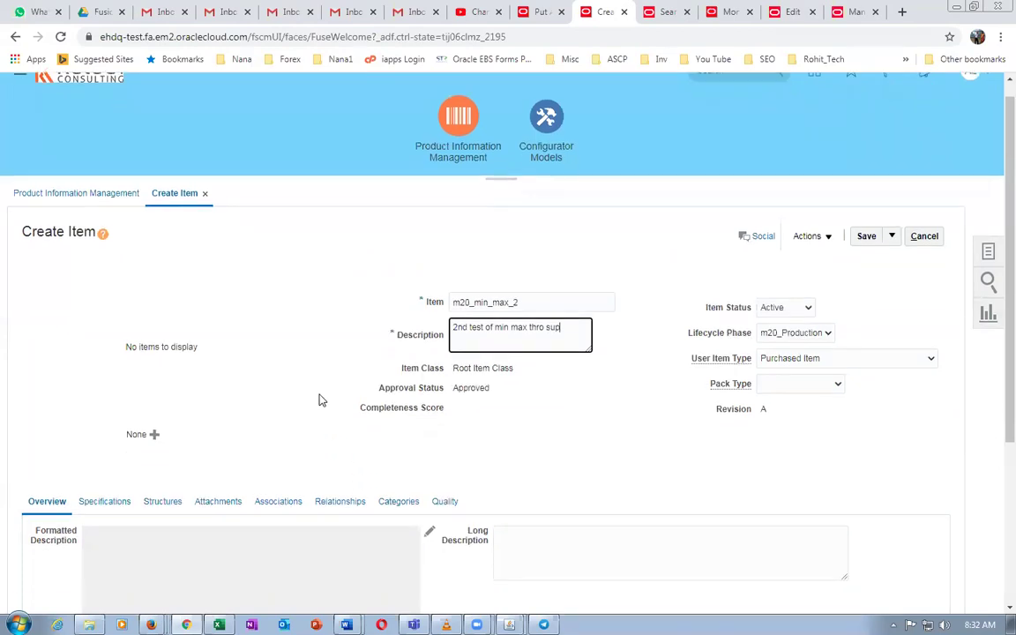
Clear the item's Purchasing List Price and view its organization associations.
{"action": "left_click", "coordinate": [115, 384]}
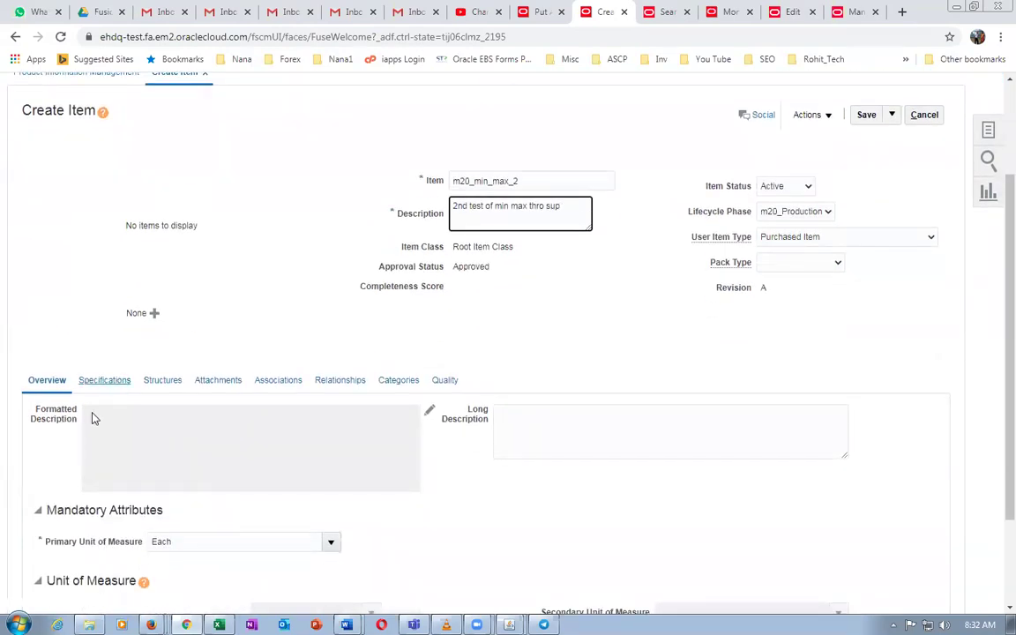
{"action": "scroll", "coordinate": [88, 432], "scroll_direction": "down", "scroll_amount": 3}
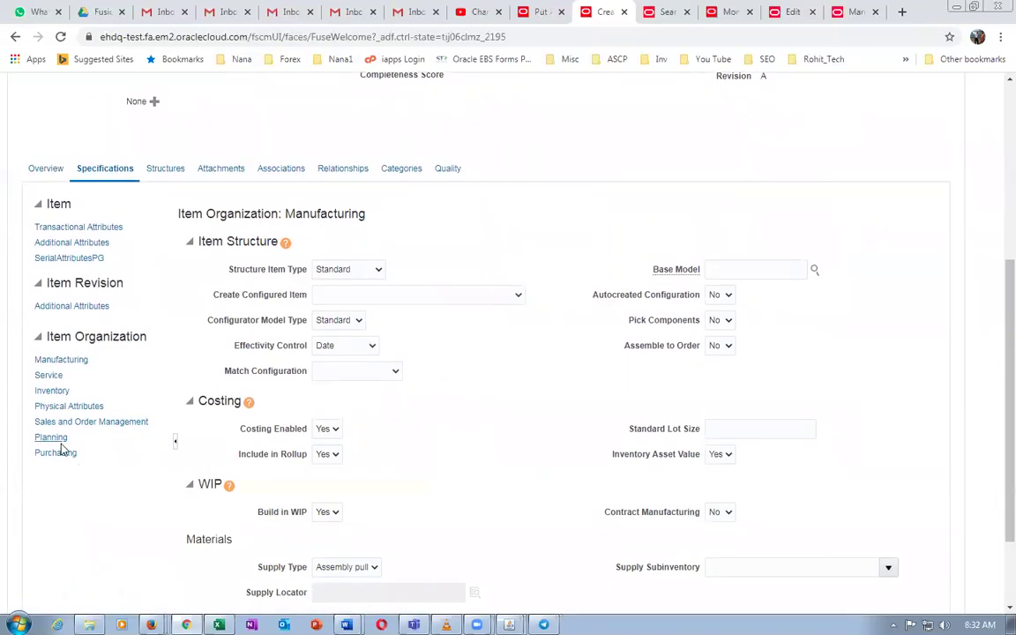
{"action": "left_click", "coordinate": [55, 454]}
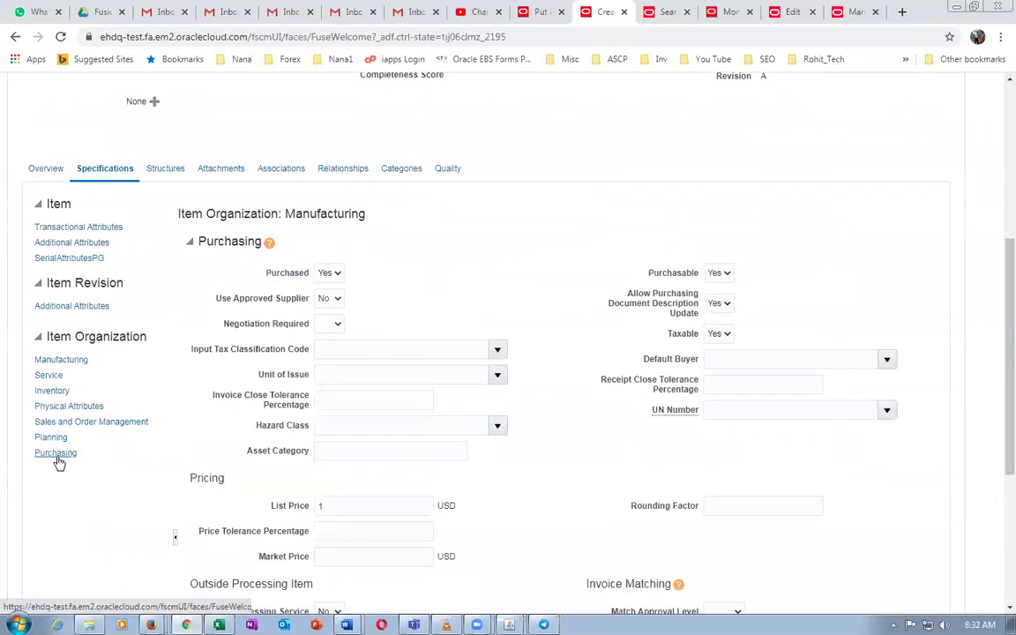
{"action": "left_click", "coordinate": [289, 510]}
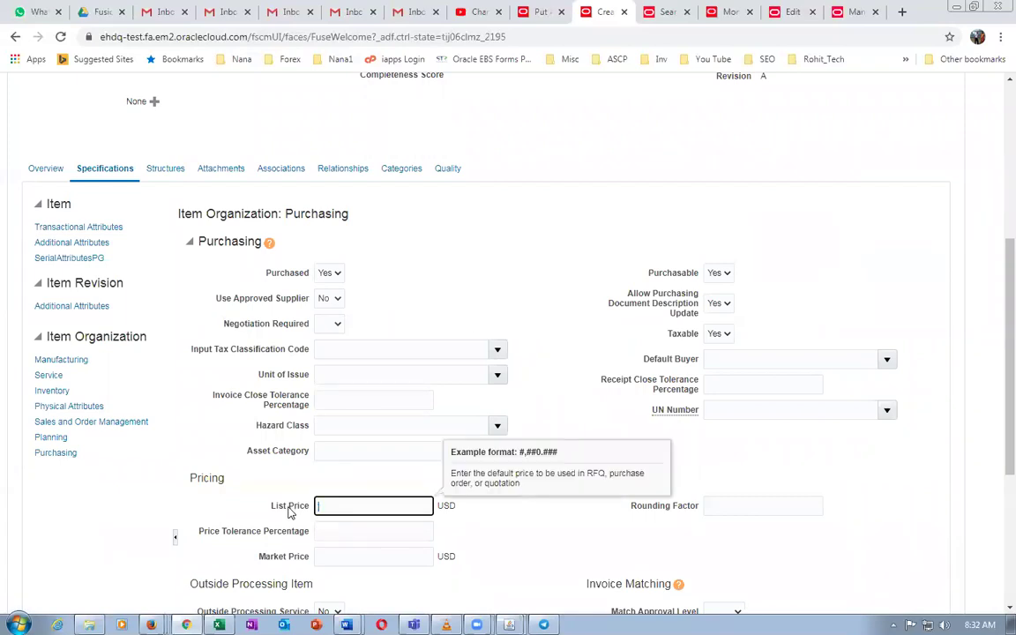
{"action": "left_click", "coordinate": [64, 521]}
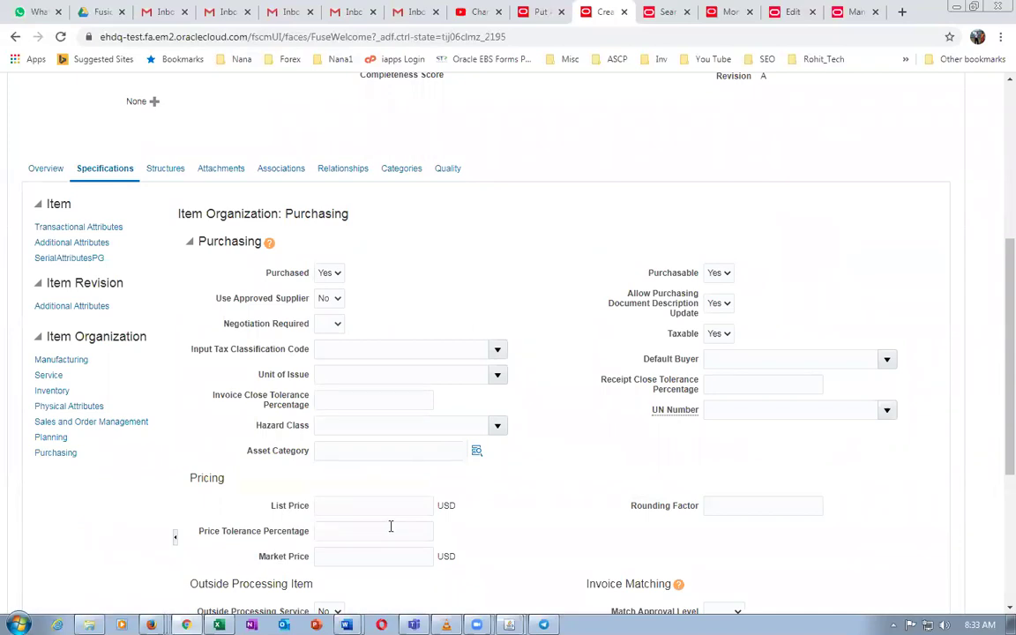
{"action": "left_click", "coordinate": [292, 172]}
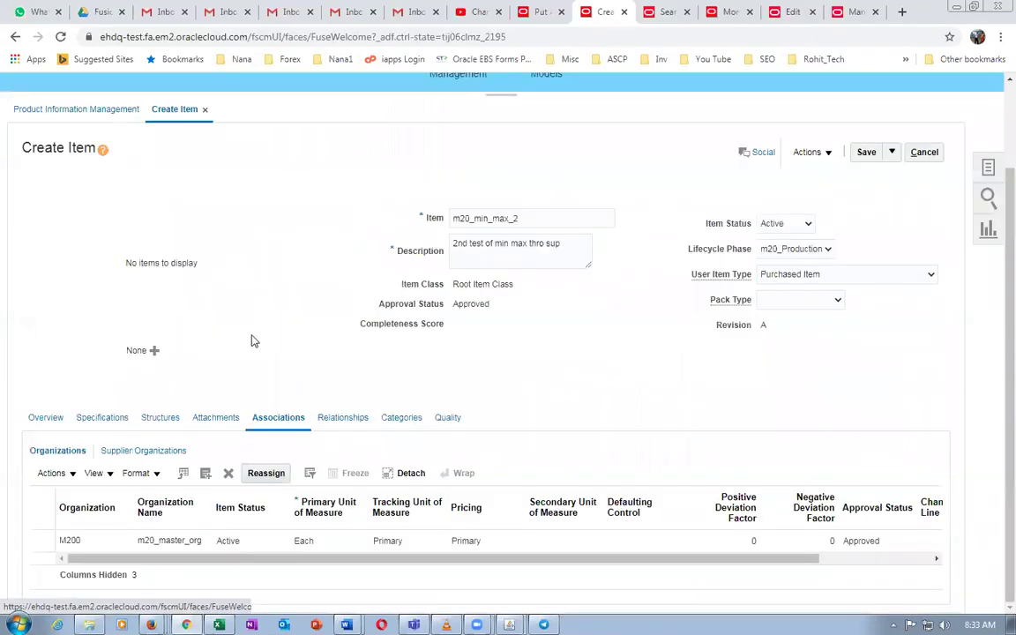
Associate organization M201_Child_1 with the item.
{"action": "left_click", "coordinate": [53, 474]}
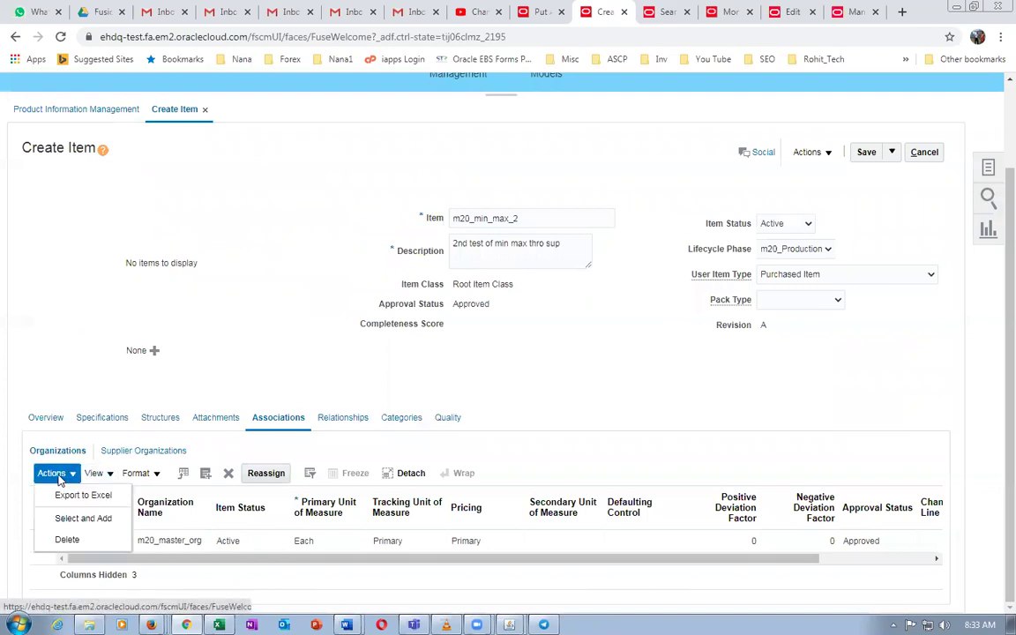
{"action": "left_click", "coordinate": [76, 524]}
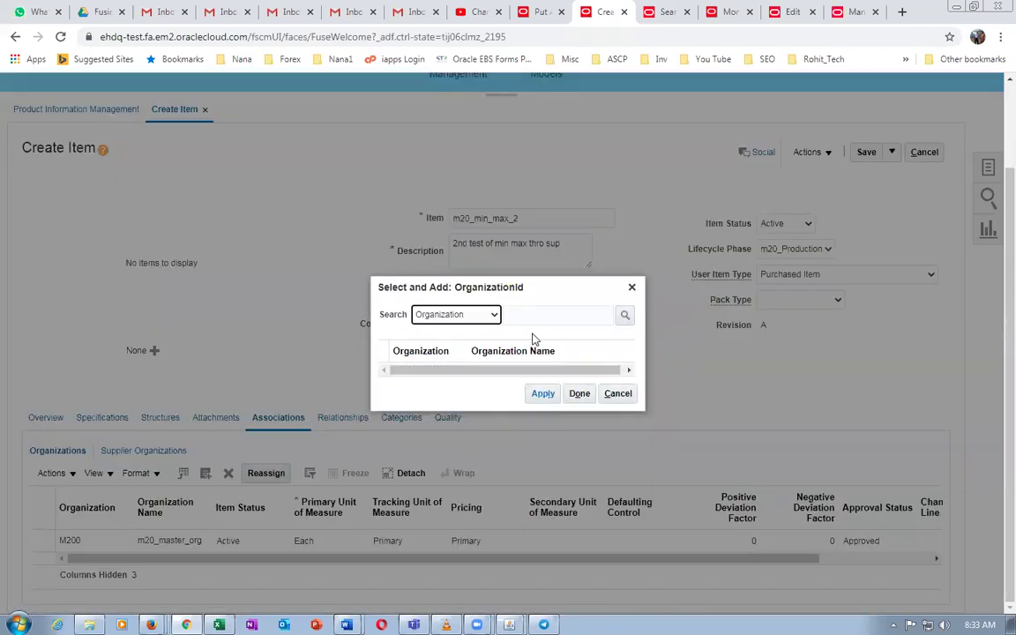
{"action": "left_click", "coordinate": [537, 313]}
{"action": "type", "text": "M"}
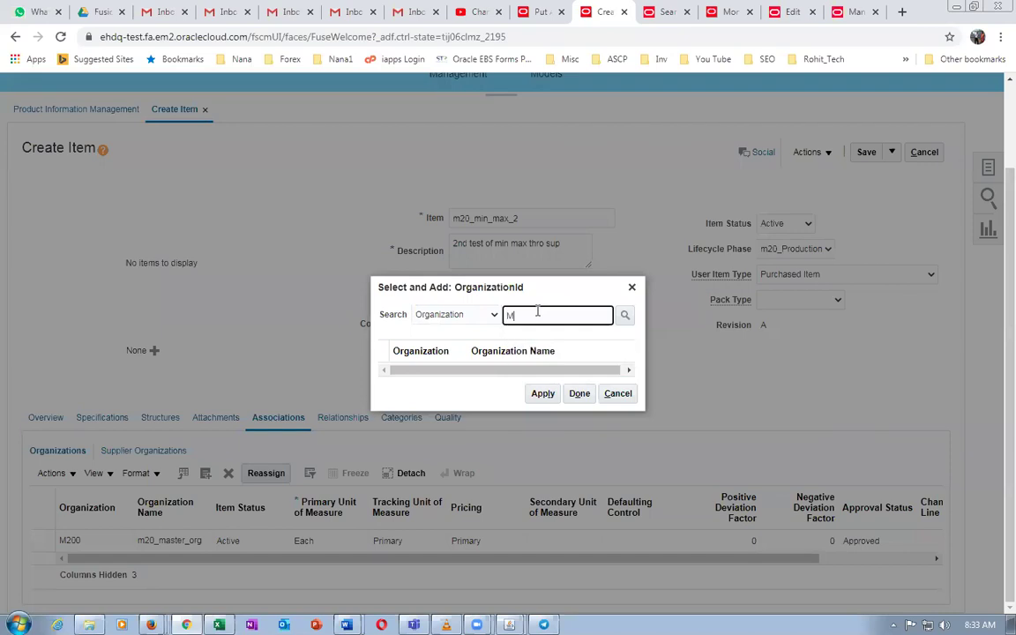
{"action": "type", "text": "201"}
{"action": "key", "text": "Return"}
{"action": "left_click", "coordinate": [567, 369]}
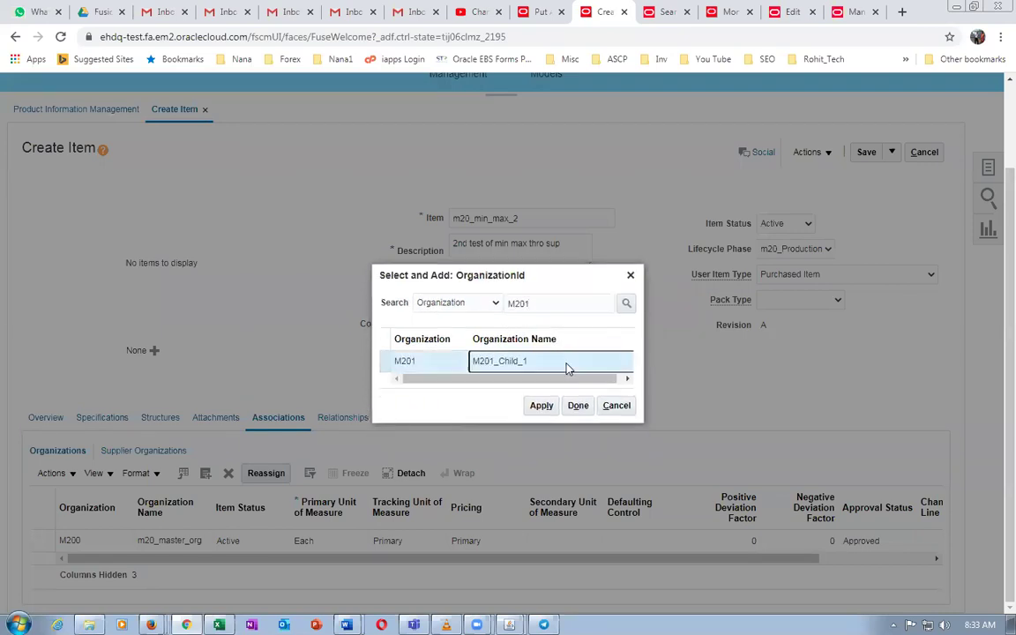
{"action": "left_click", "coordinate": [544, 406]}
{"action": "left_click", "coordinate": [579, 406]}
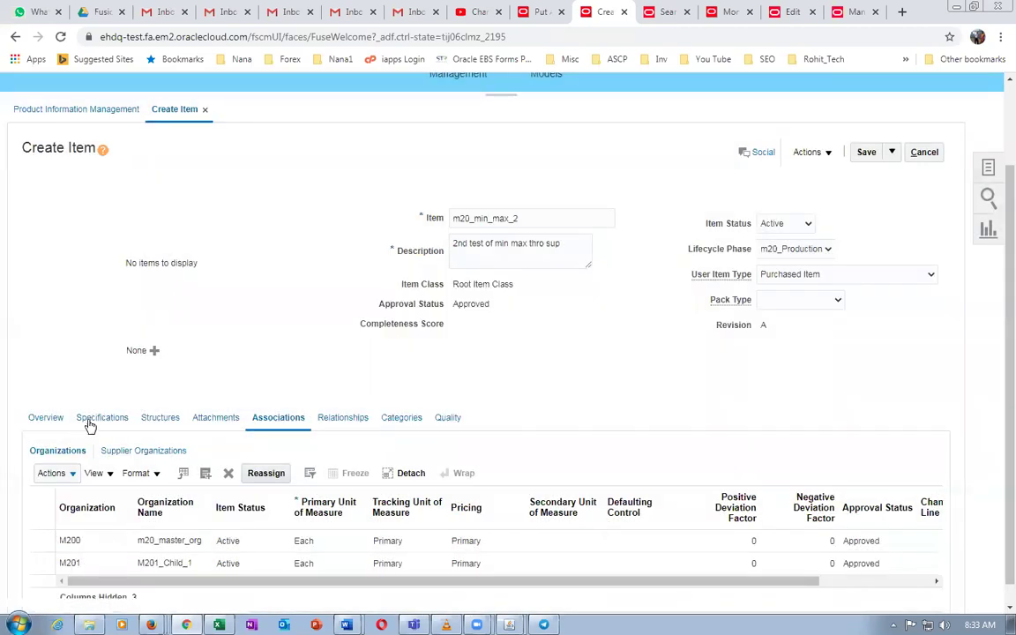
{"action": "left_click", "coordinate": [92, 419]}
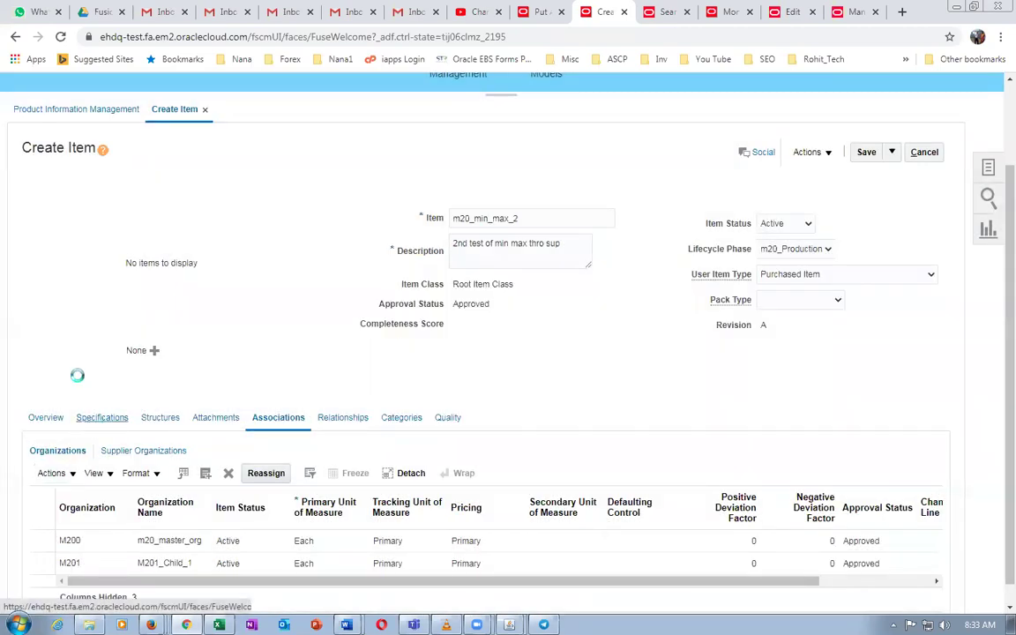
{"action": "scroll", "coordinate": [77, 381], "scroll_direction": "down", "scroll_amount": 5}
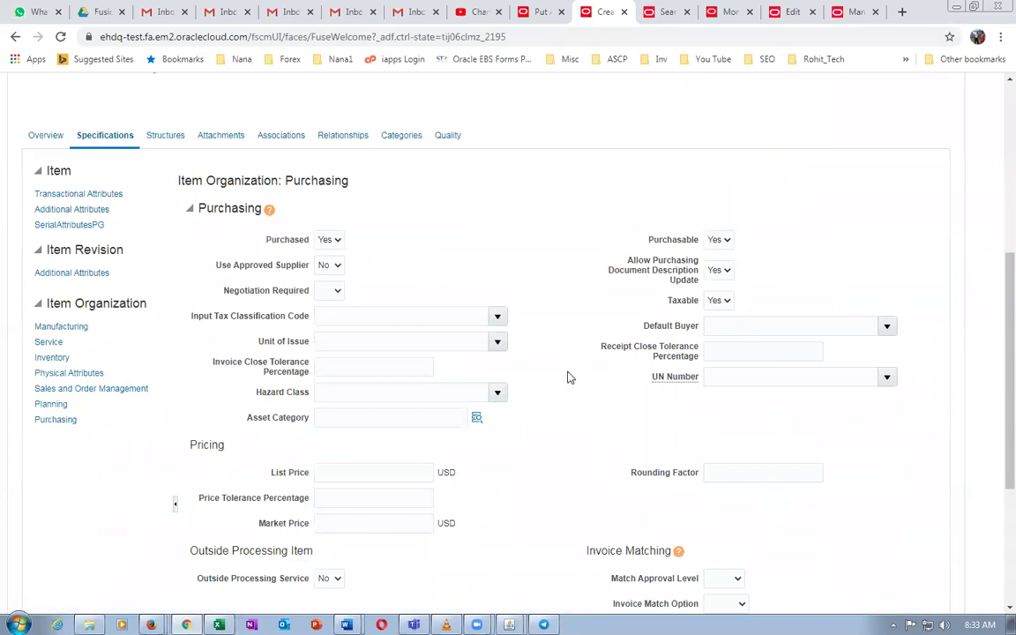
{"action": "scroll", "coordinate": [564, 256], "scroll_direction": "up", "scroll_amount": 5}
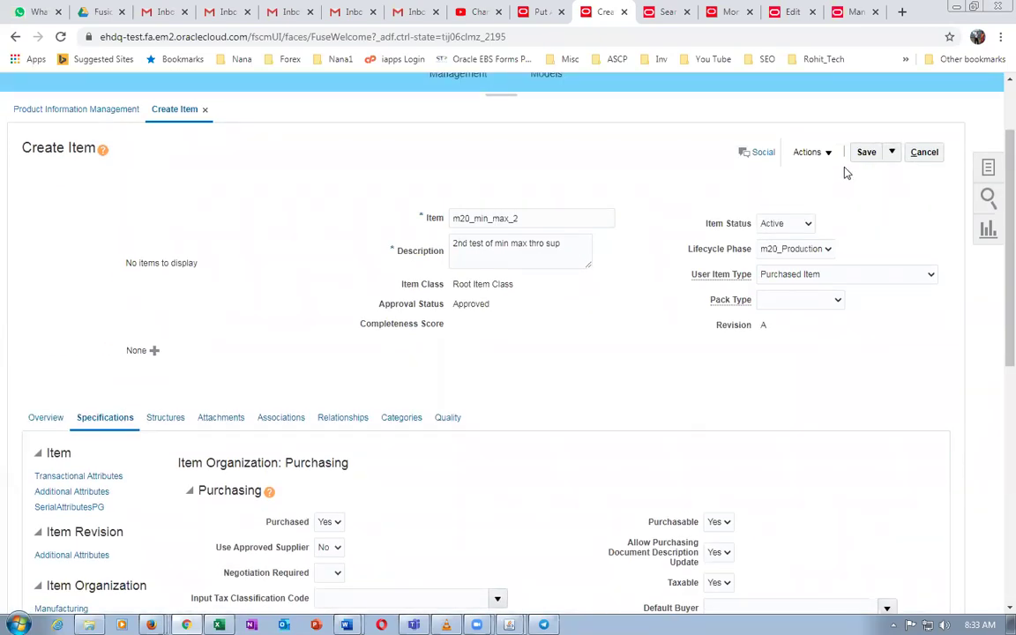
Rename the item to m20_2-min_max and save and close it.
{"action": "left_click", "coordinate": [477, 218]}
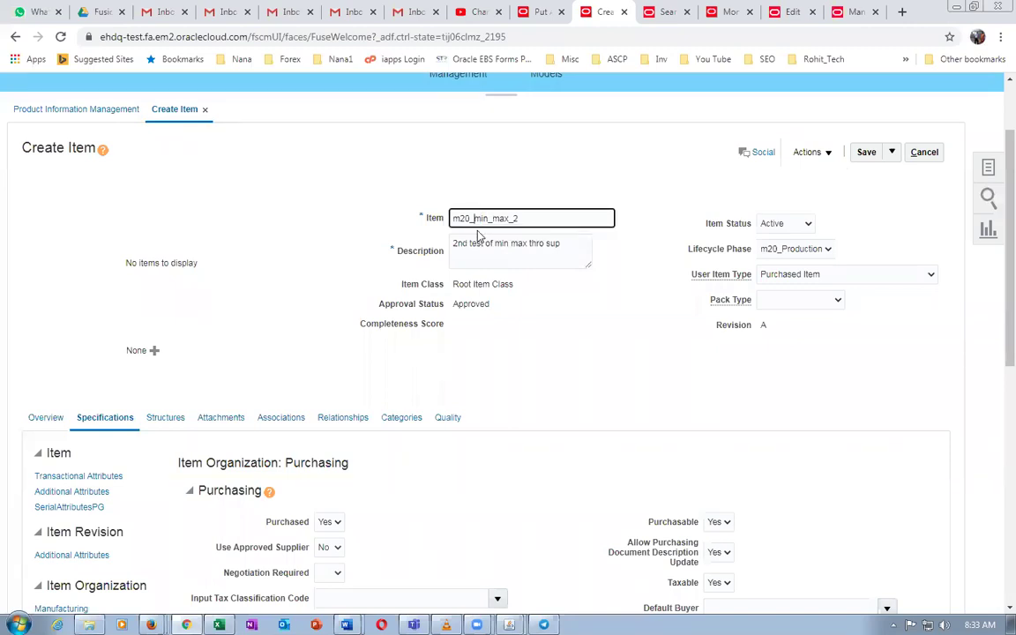
{"action": "type", "text": "2-"}
{"action": "left_click", "coordinate": [891, 154]}
{"action": "left_click", "coordinate": [890, 175]}
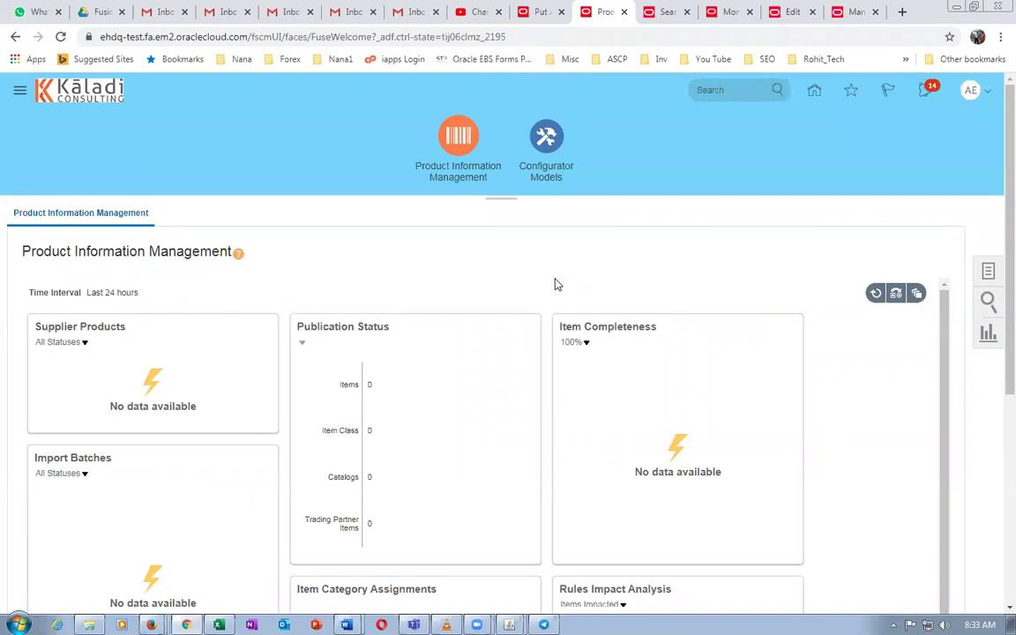
Find 'man%sub%loc%' in Setup and Maintenance and open Manage Subinventories and Locators.
{"action": "left_click", "coordinate": [971, 90]}
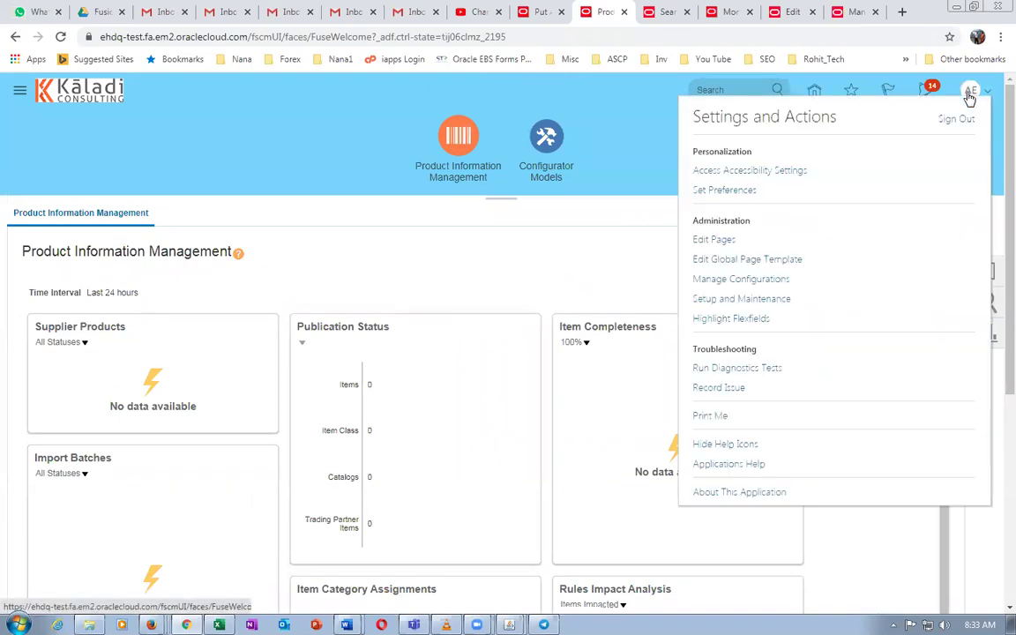
{"action": "left_click", "coordinate": [744, 298]}
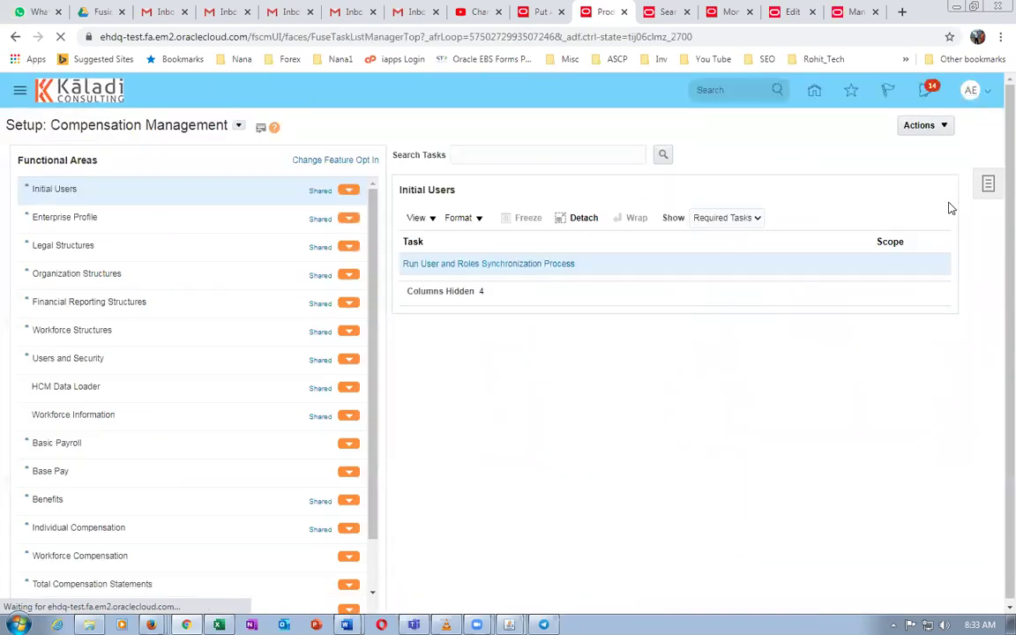
{"action": "left_click", "coordinate": [990, 186]}
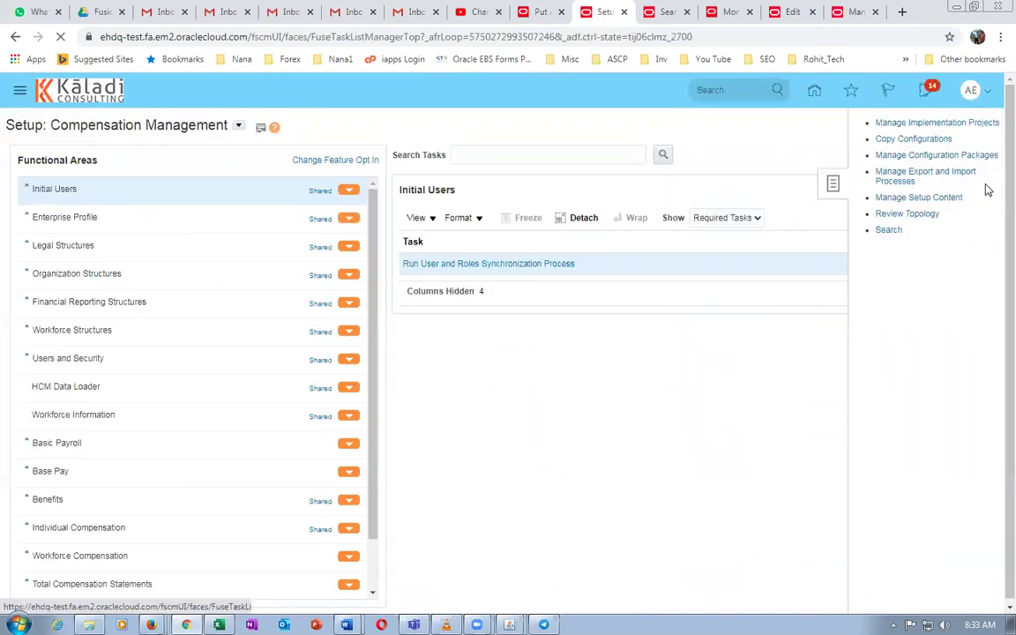
{"action": "left_click", "coordinate": [877, 230]}
{"action": "left_click", "coordinate": [283, 155]}
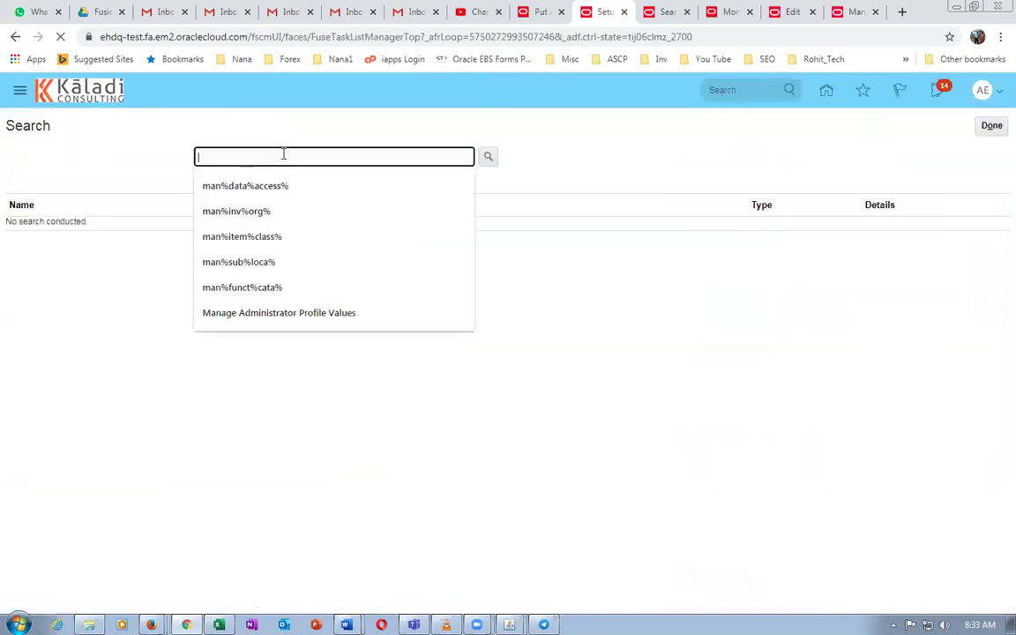
{"action": "type", "text": "man%su"}
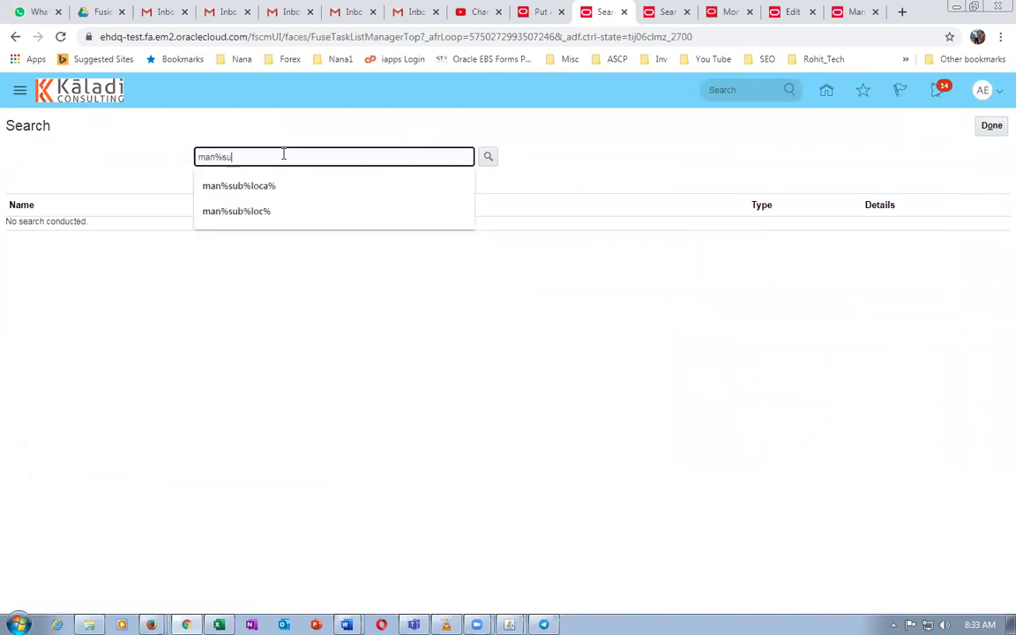
{"action": "type", "text": "b%loc%"}
{"action": "key", "text": "Return"}
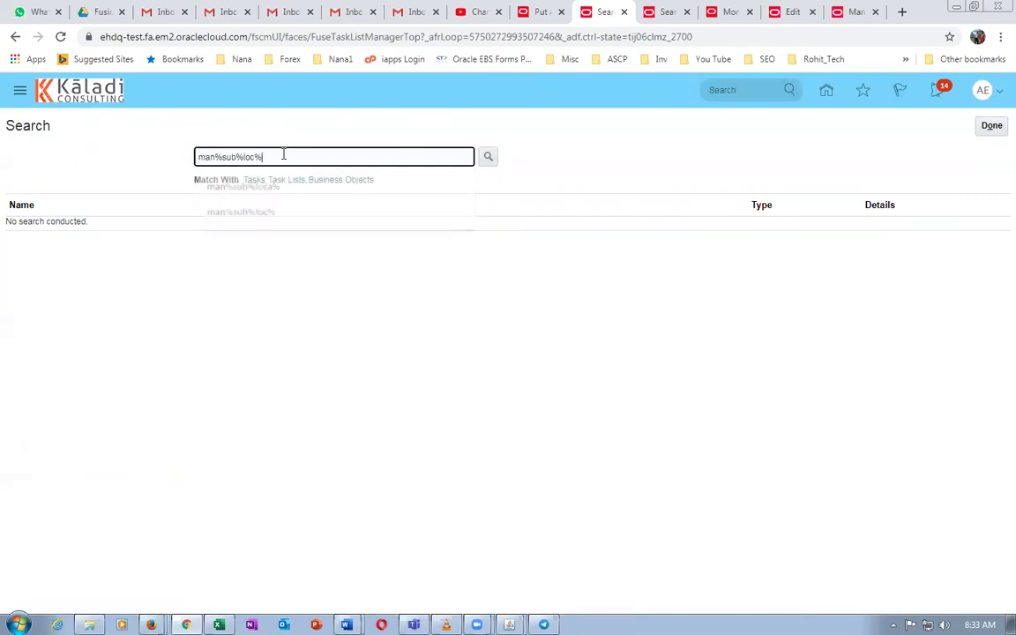
{"action": "left_click", "coordinate": [93, 229]}
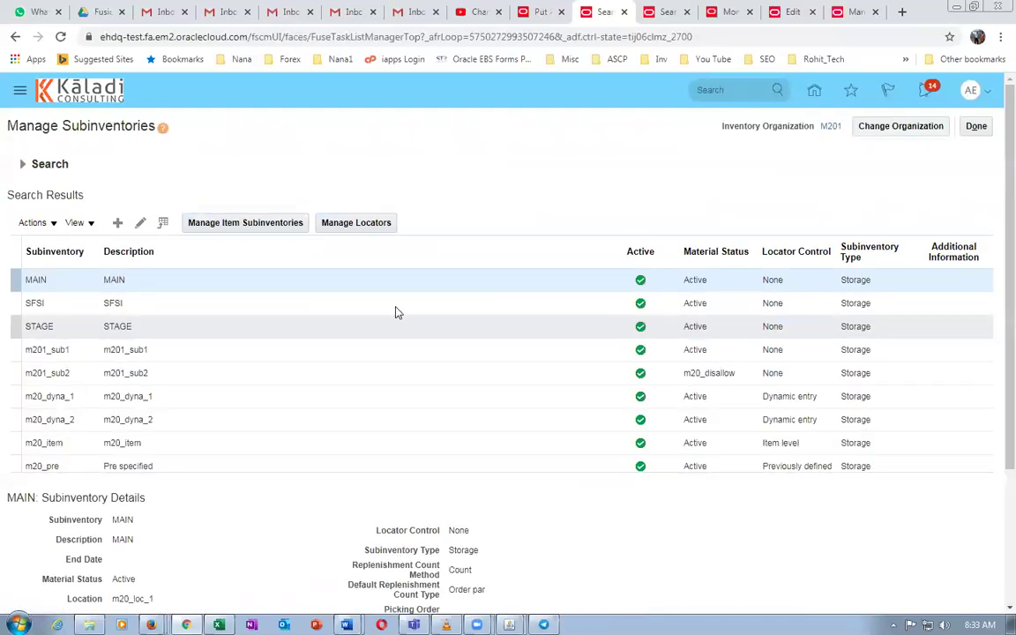
Add item m20_2-min_max to subinventory m201_sub1 with Min-max planning.
{"action": "left_click", "coordinate": [14, 351]}
{"action": "left_click", "coordinate": [238, 226]}
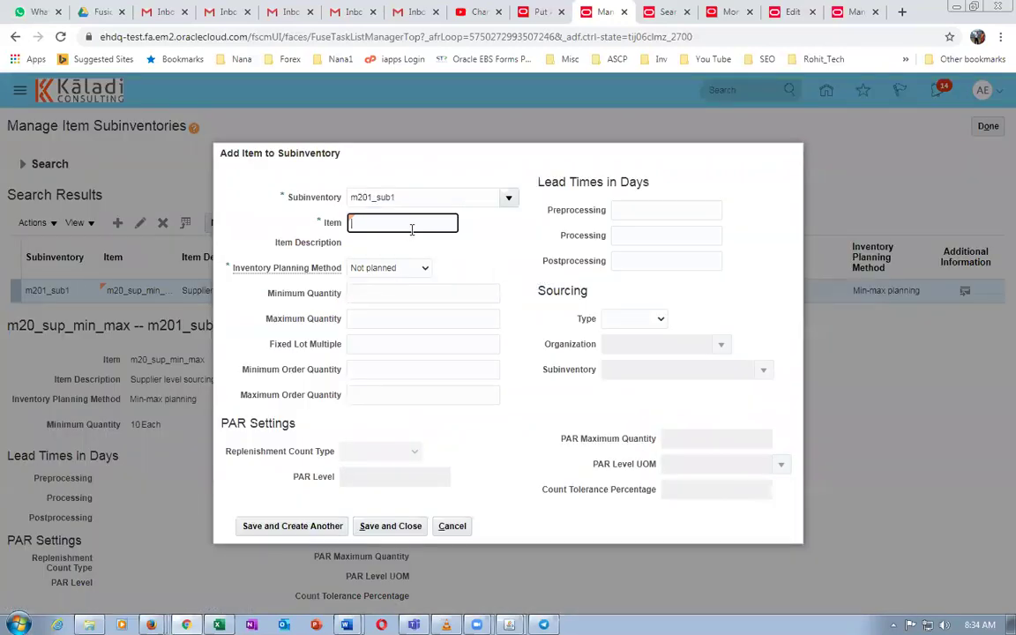
{"action": "type", "text": "m20_2"}
{"action": "key", "text": "Tab"}
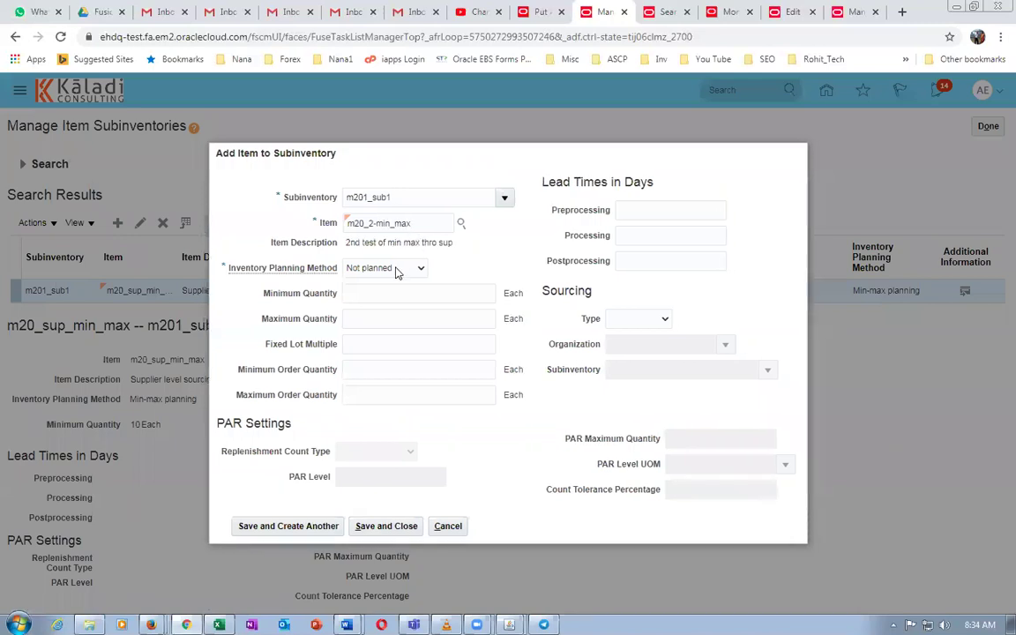
{"action": "left_click", "coordinate": [420, 268]}
{"action": "left_click", "coordinate": [396, 284]}
Set minimum 10, maximum 50, lot multiple 5, minimum order 5, Supplier sourcing, and save.
{"action": "left_click", "coordinate": [465, 294]}
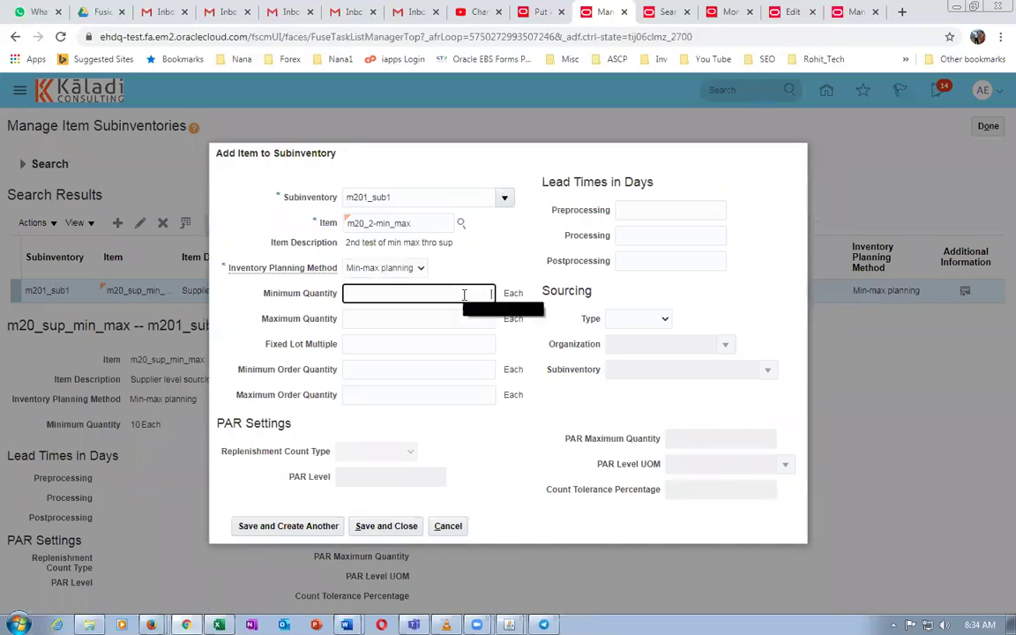
{"action": "type", "text": "10"}
{"action": "key", "text": "Tab"}
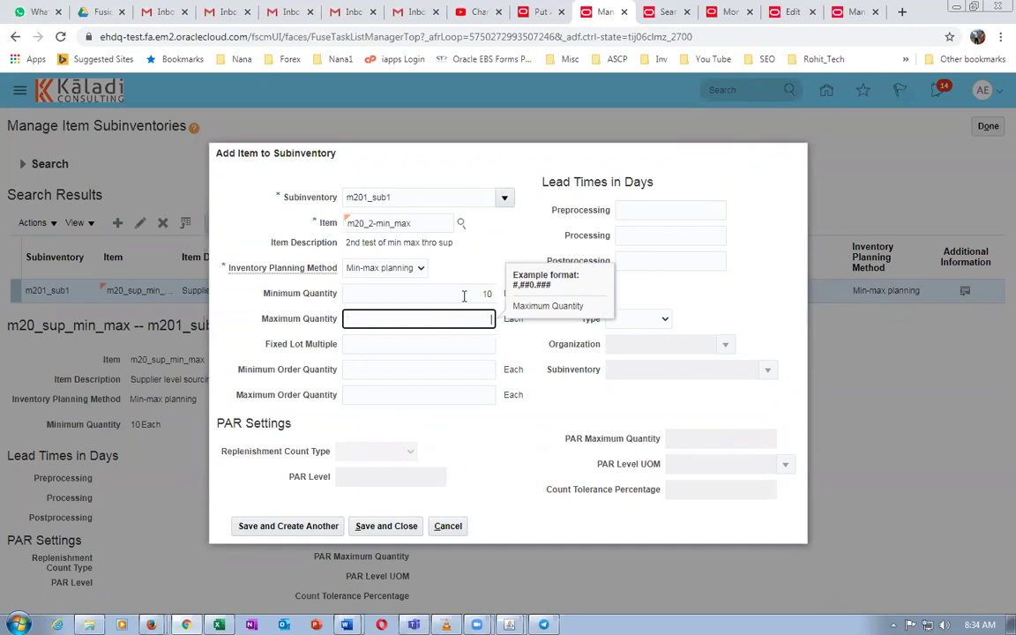
{"action": "type", "text": "50"}
{"action": "key", "text": "Tab"}
{"action": "type", "text": "5"}
{"action": "key", "text": "Tab"}
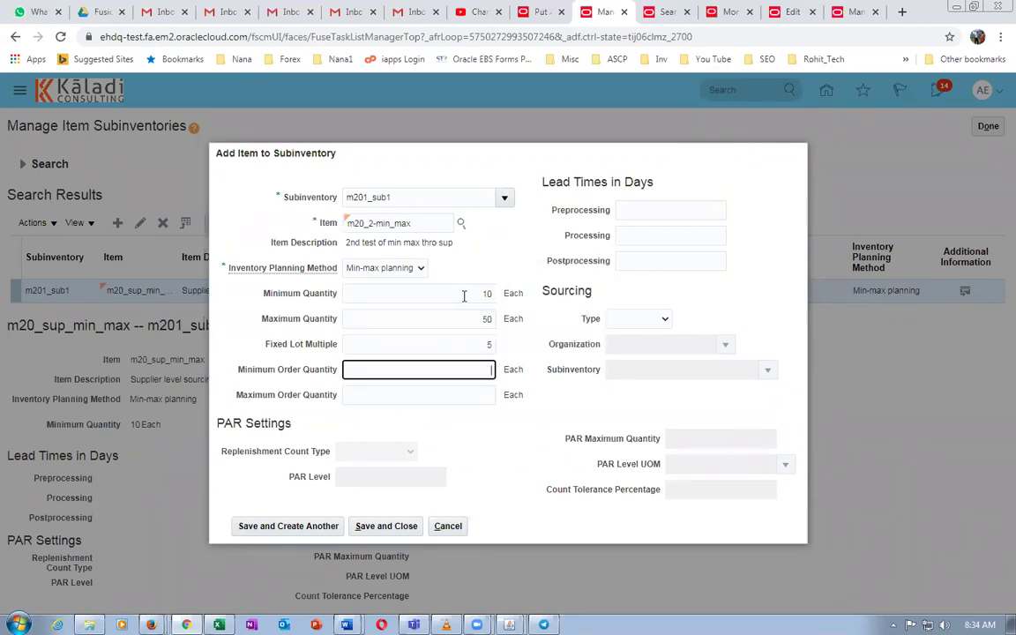
{"action": "type", "text": "5"}
{"action": "key", "text": "Tab"}
{"action": "type", "text": "5"}
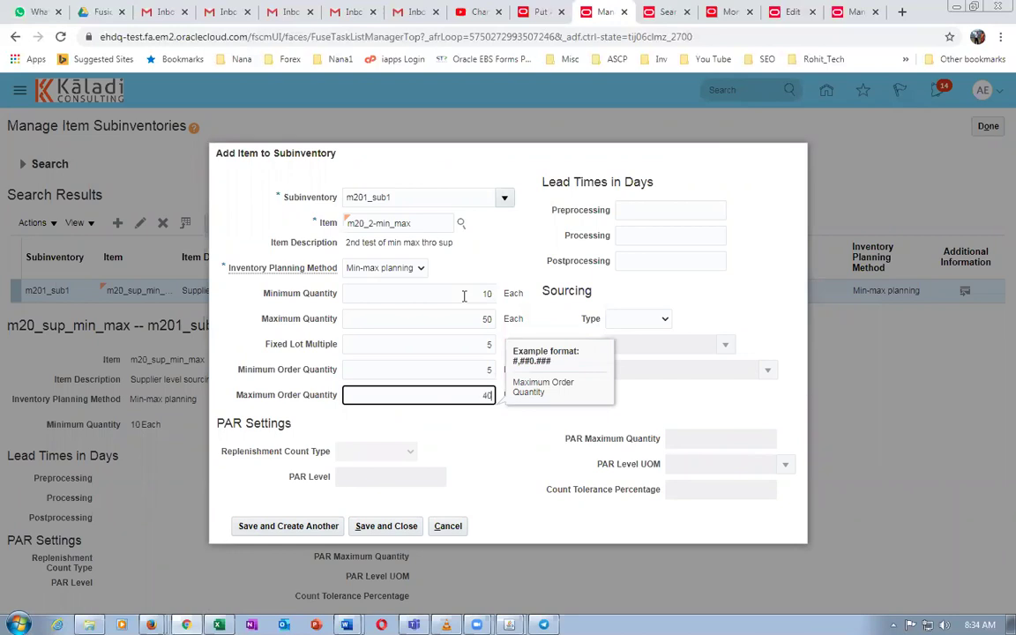
{"action": "left_click", "coordinate": [466, 285]}
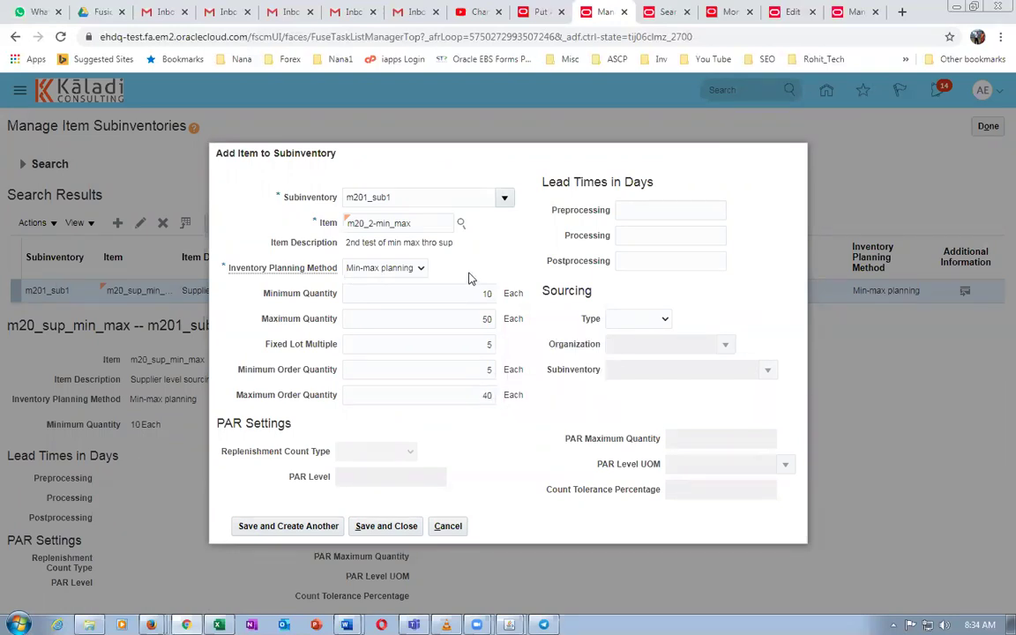
{"action": "left_click", "coordinate": [636, 319]}
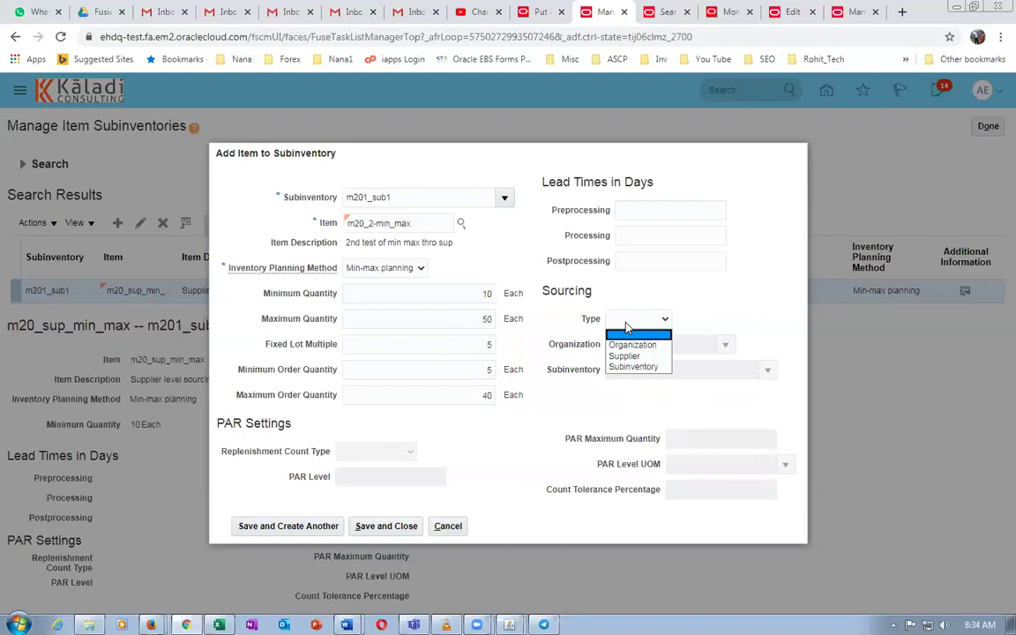
{"action": "left_click", "coordinate": [625, 356]}
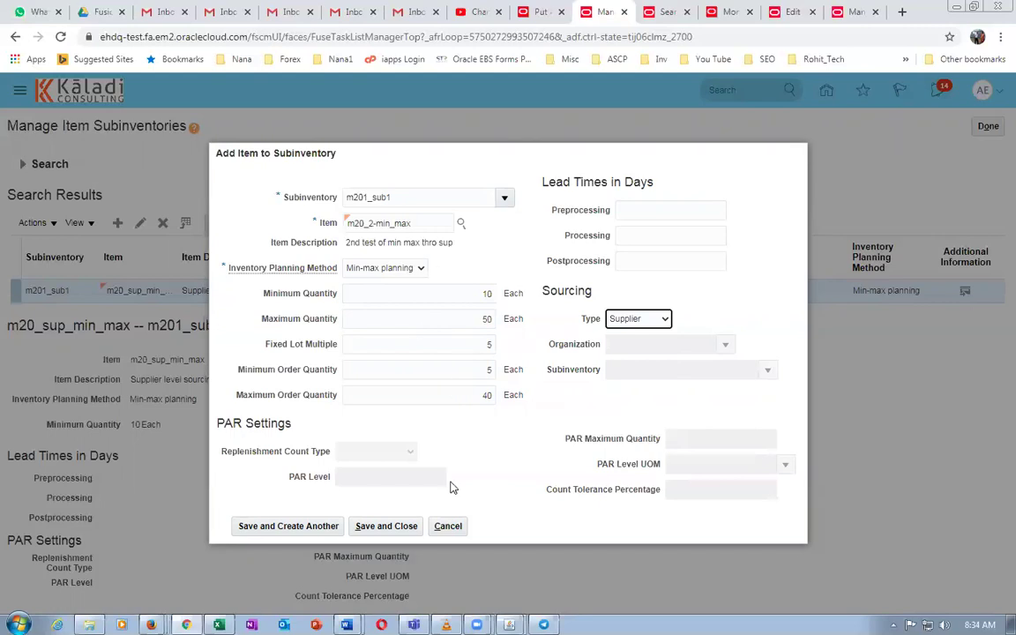
{"action": "left_click", "coordinate": [398, 526]}
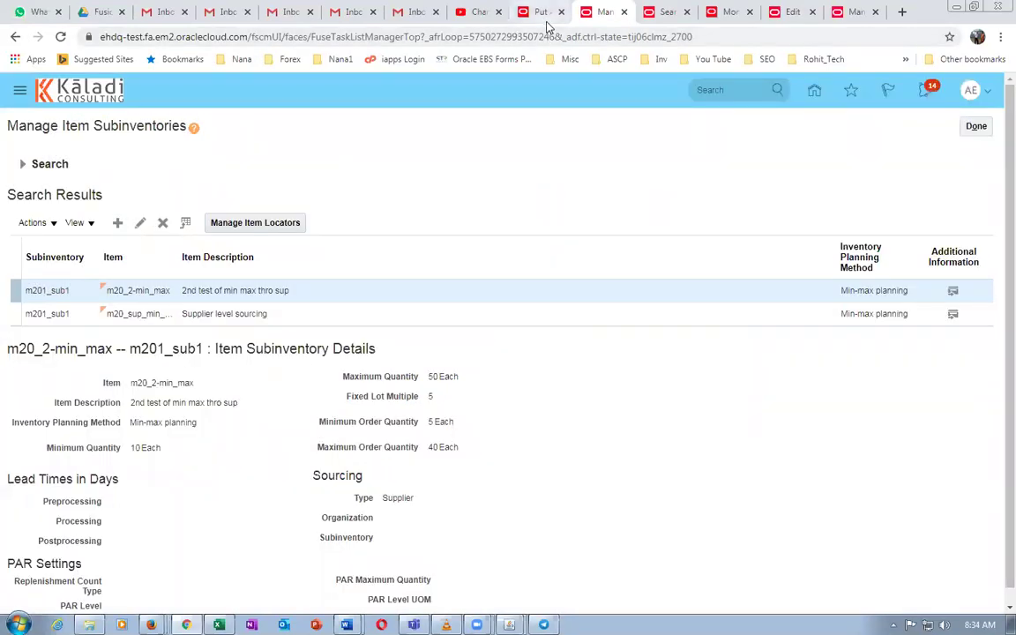
Attempt scheduling from the old process monitor page, then close that page.
{"action": "left_click", "coordinate": [730, 12]}
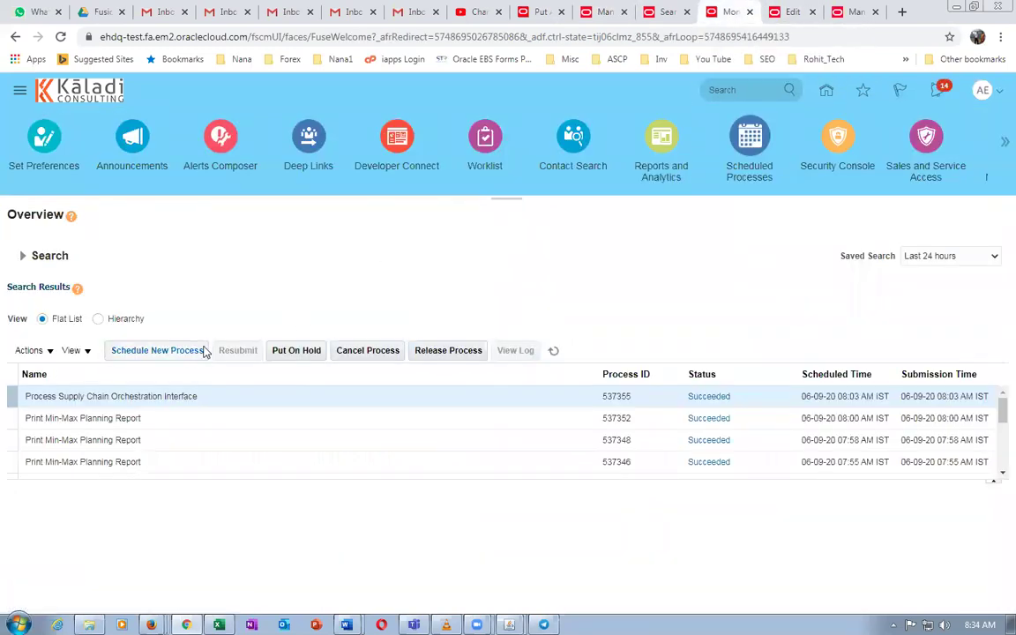
{"action": "left_click", "coordinate": [181, 351]}
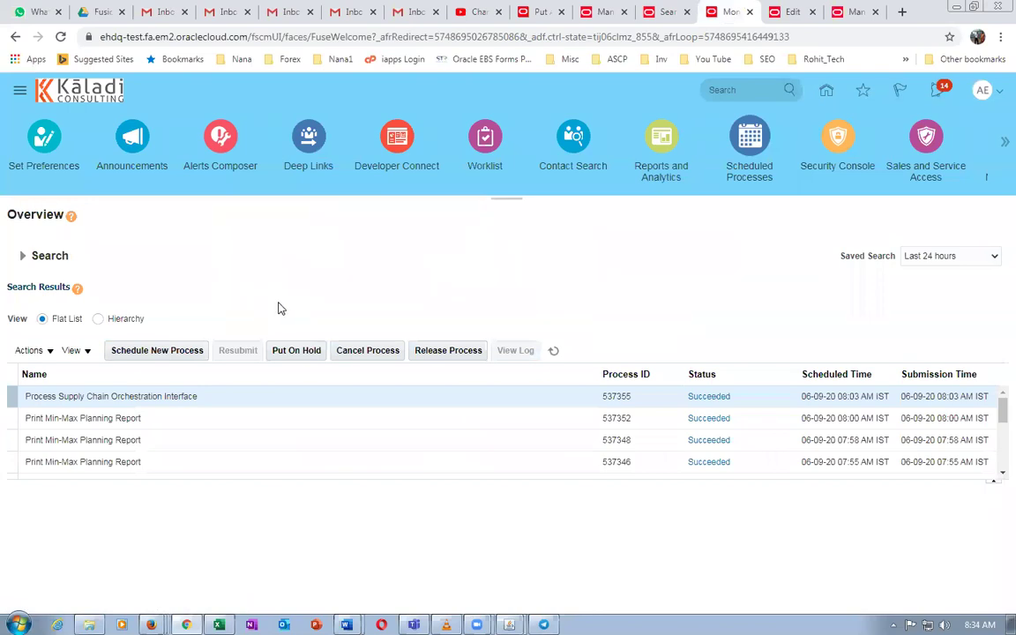
{"action": "left_click", "coordinate": [154, 352]}
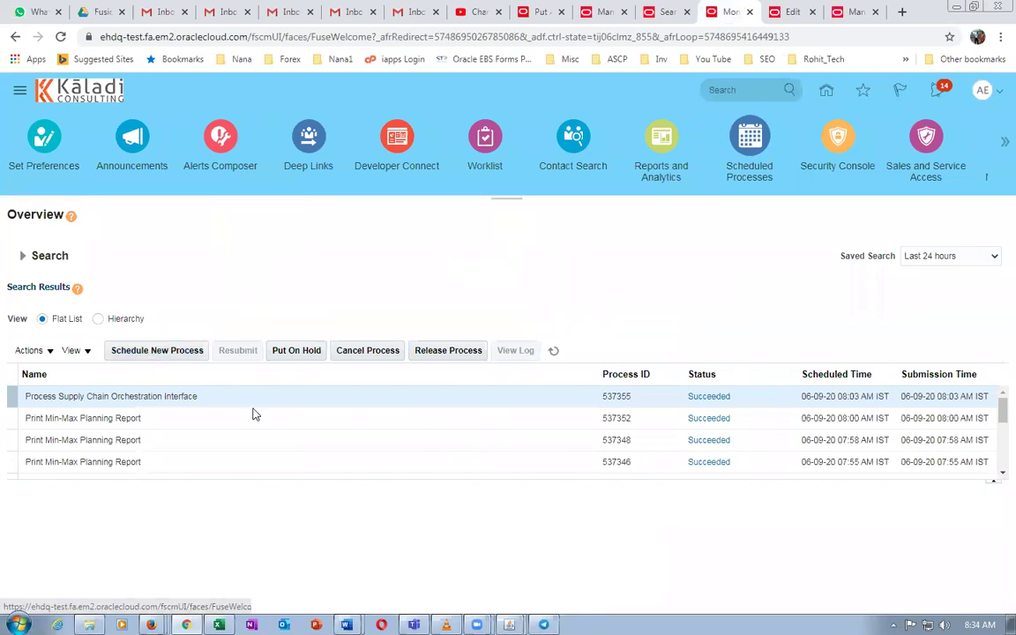
{"action": "left_click", "coordinate": [749, 12]}
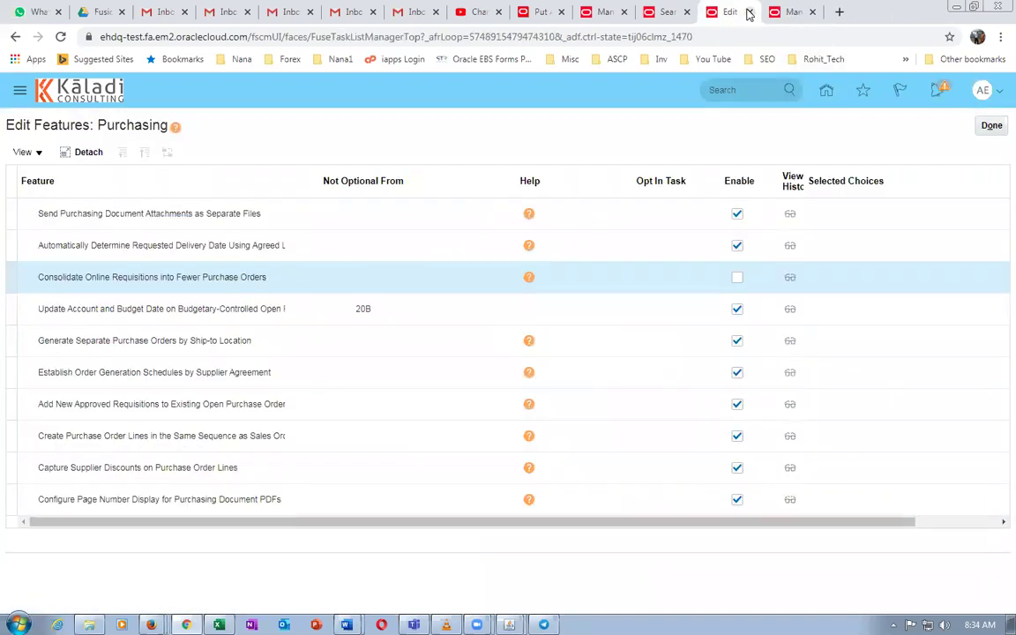
Navigate Home > Tools to the Scheduled Processes page.
{"action": "left_click", "coordinate": [670, 12]}
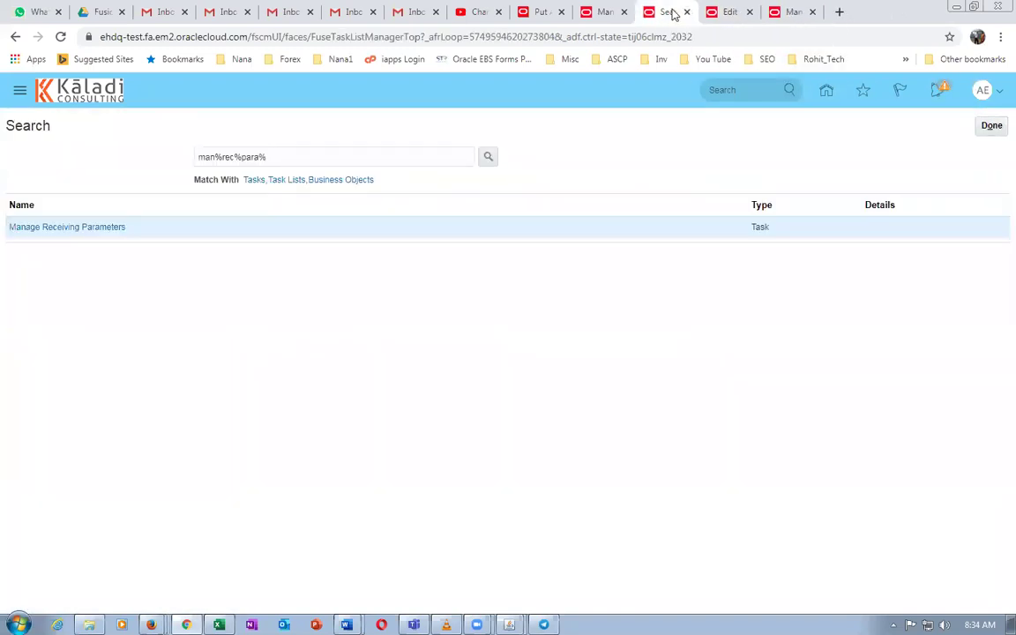
{"action": "left_click", "coordinate": [831, 93]}
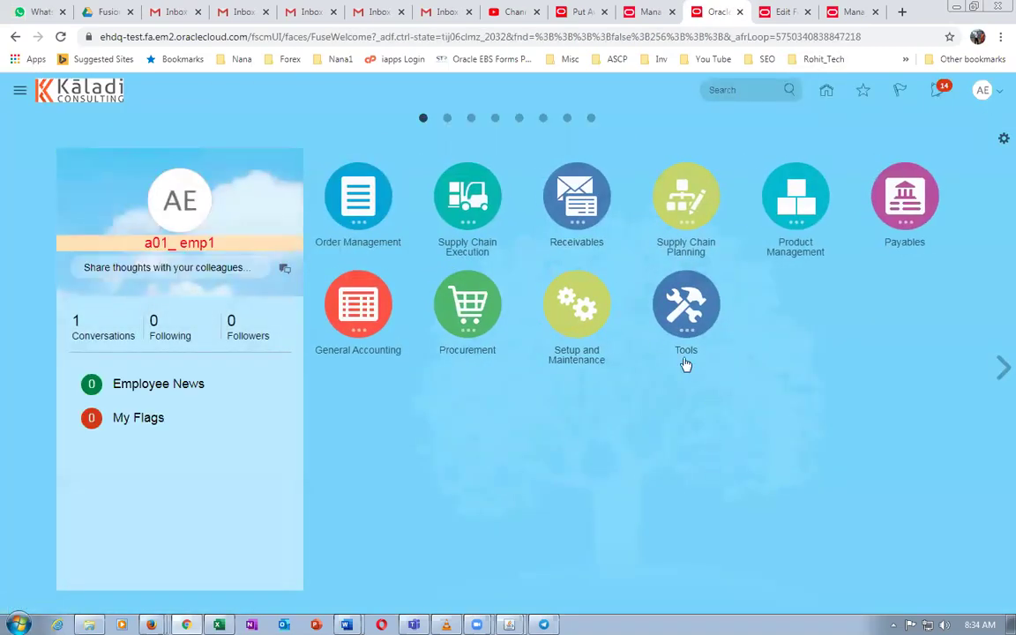
{"action": "left_click", "coordinate": [692, 326]}
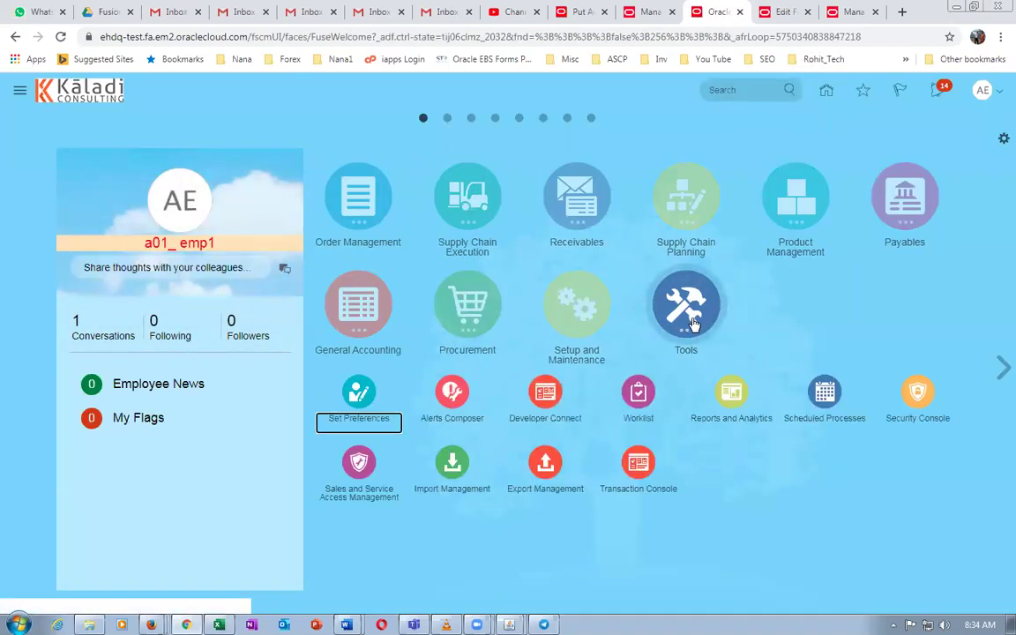
{"action": "left_click", "coordinate": [826, 404]}
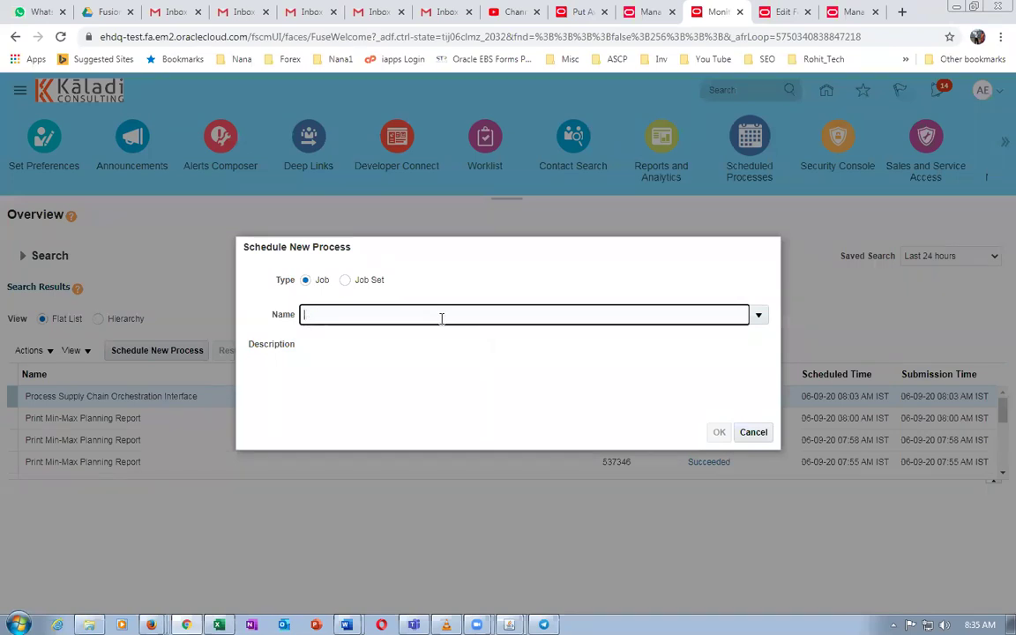
Set up Print Min-Max Planning Report: organization M201, sort by Inventory Item, subinventory, restock Yes.
{"action": "type", "text": "int Min-Max Planning Report"}
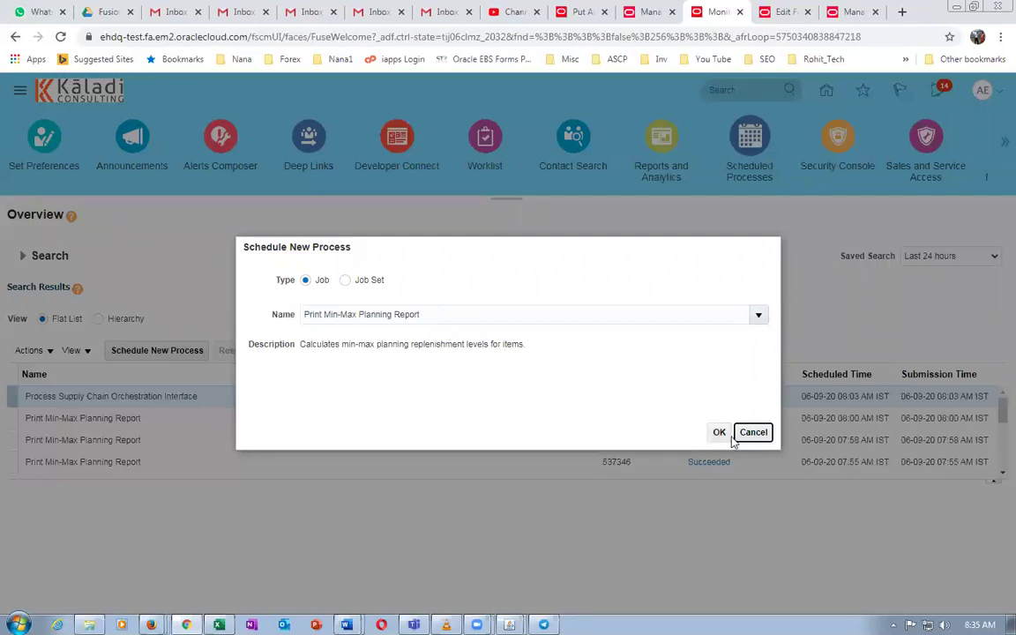
{"action": "left_click", "coordinate": [719, 431]}
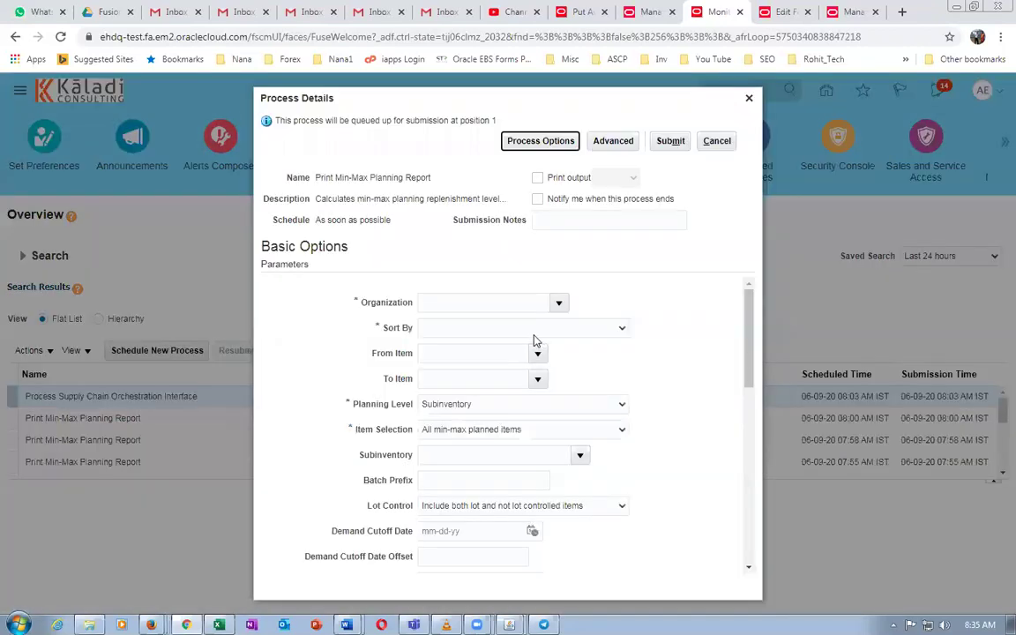
{"action": "left_click", "coordinate": [502, 303]}
{"action": "type", "text": "M201"}
{"action": "key", "text": "Tab"}
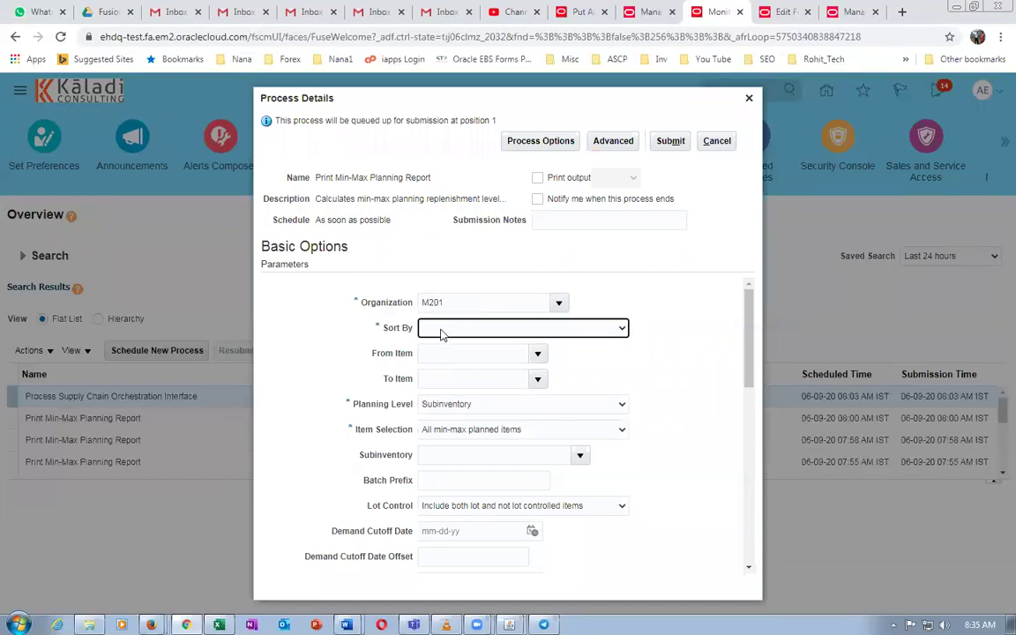
{"action": "left_click", "coordinate": [443, 333]}
{"action": "left_click", "coordinate": [458, 377]}
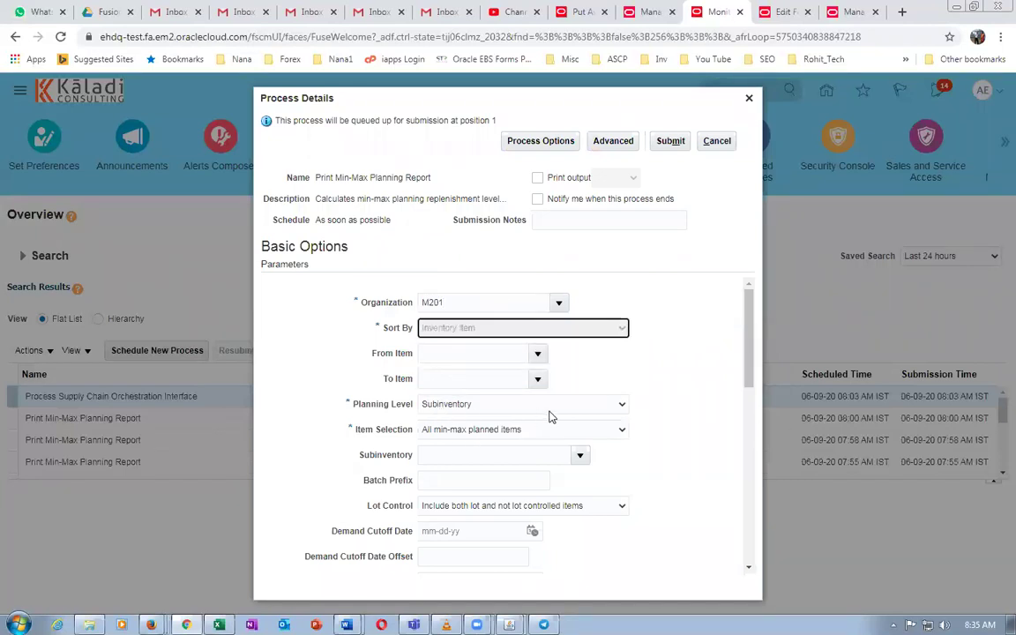
{"action": "left_click", "coordinate": [469, 456]}
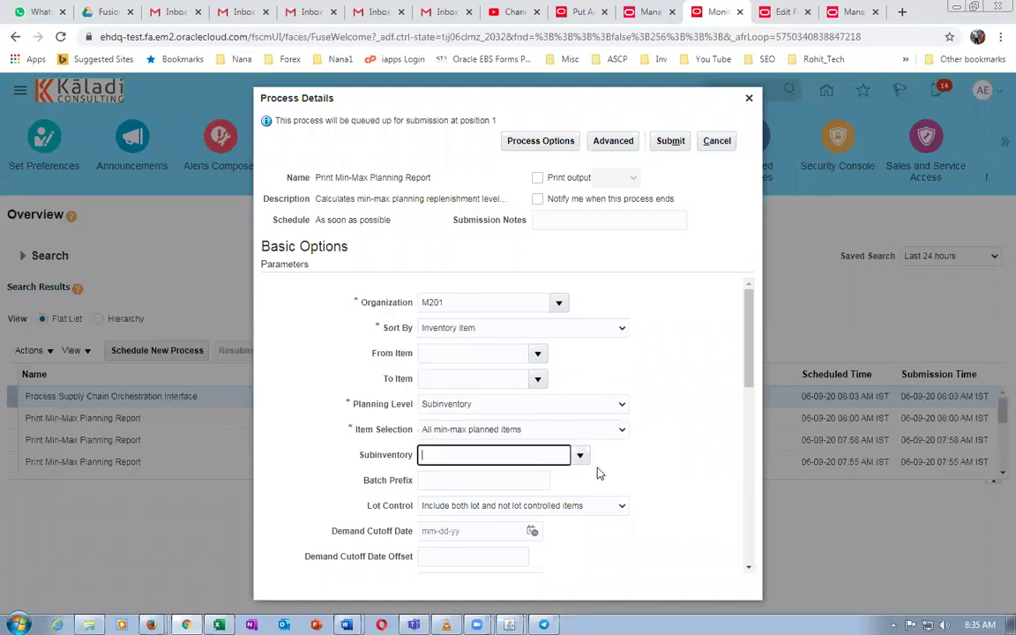
{"action": "double_click", "coordinate": [581, 455]}
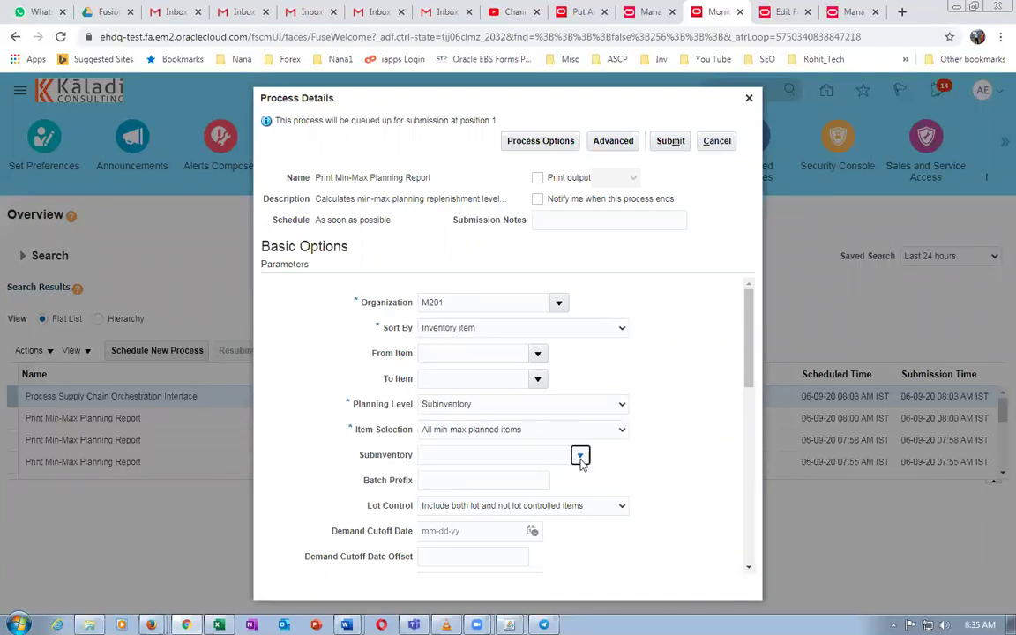
{"action": "left_click", "coordinate": [510, 320]}
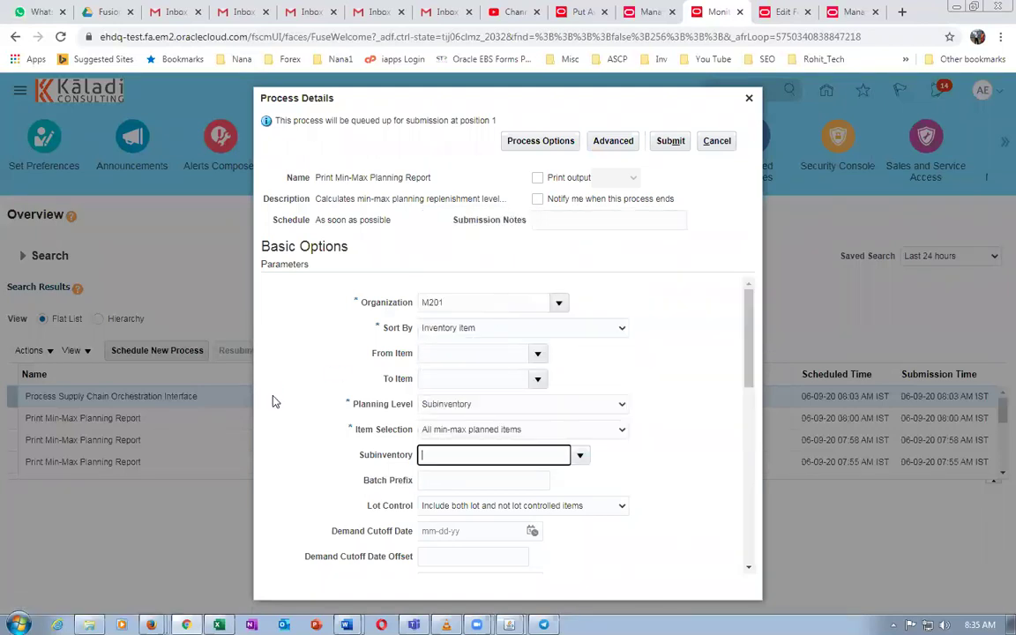
{"action": "scroll", "coordinate": [309, 467], "scroll_direction": "down", "scroll_amount": 3}
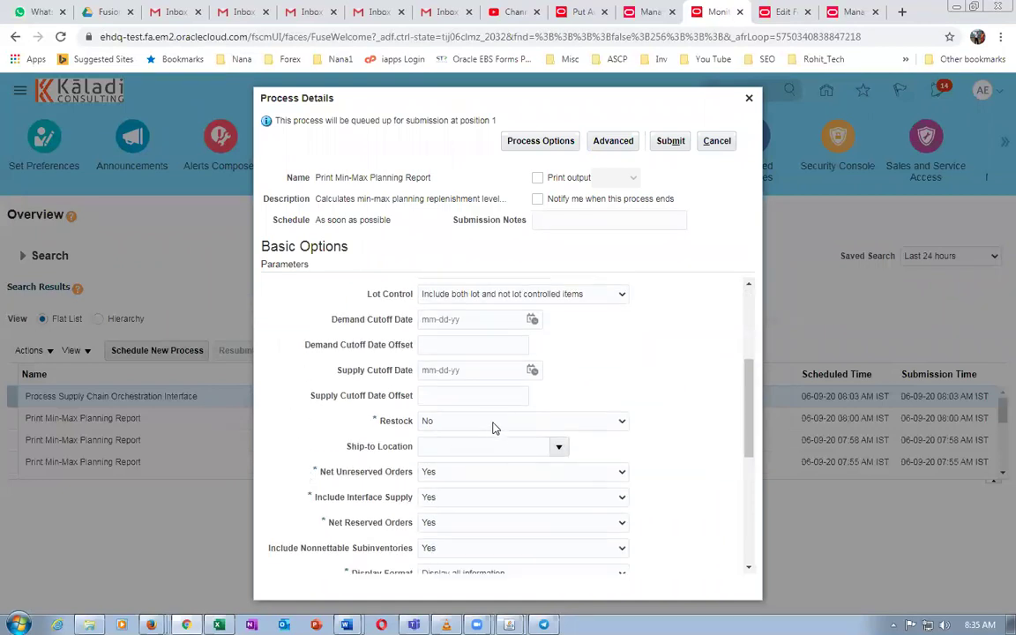
{"action": "left_click", "coordinate": [494, 424]}
{"action": "left_click", "coordinate": [449, 448]}
Submit the report and refresh until process 537388 shows Running.
{"action": "left_click", "coordinate": [669, 145]}
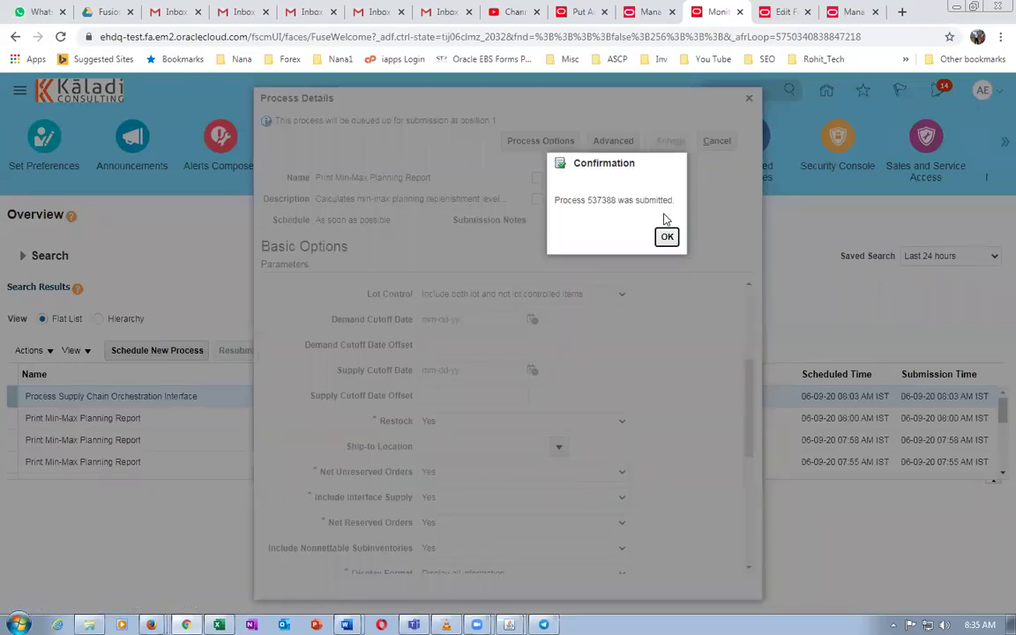
{"action": "left_click", "coordinate": [663, 233]}
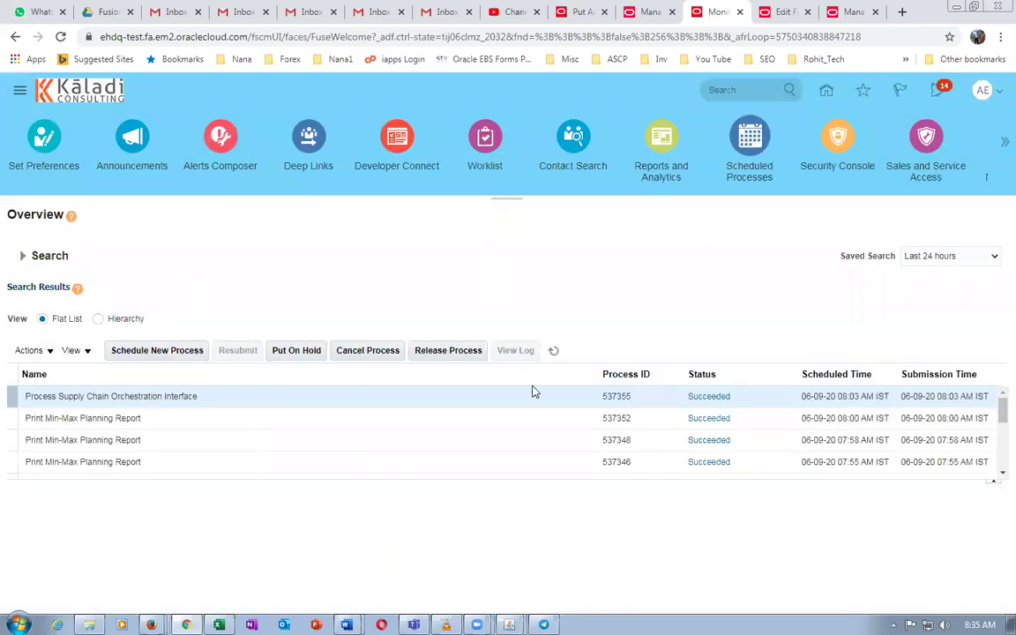
{"action": "left_click", "coordinate": [556, 354]}
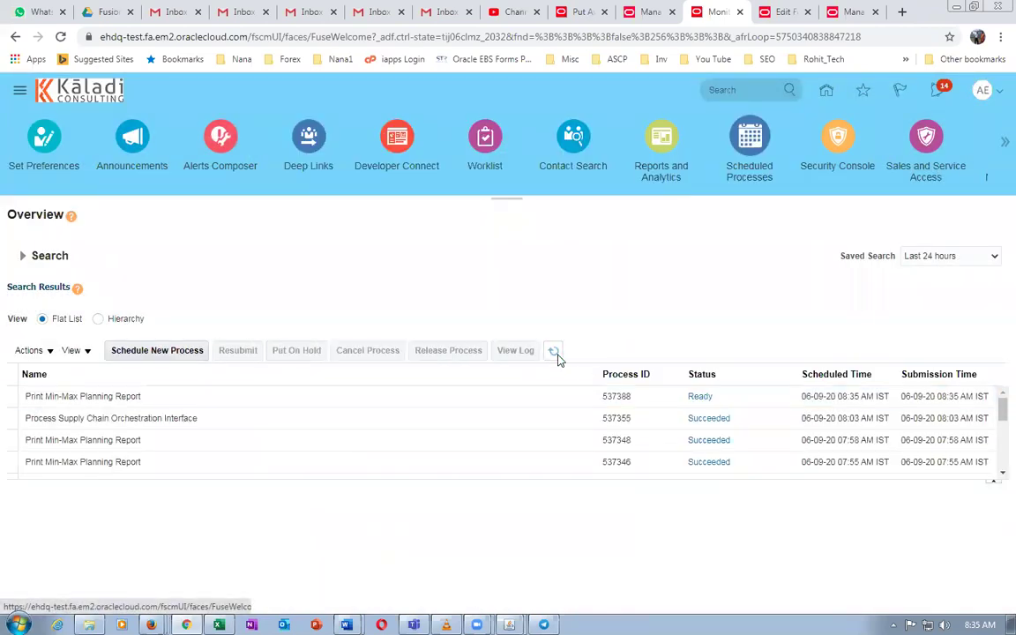
{"action": "left_click", "coordinate": [555, 353]}
{"action": "left_click", "coordinate": [555, 354]}
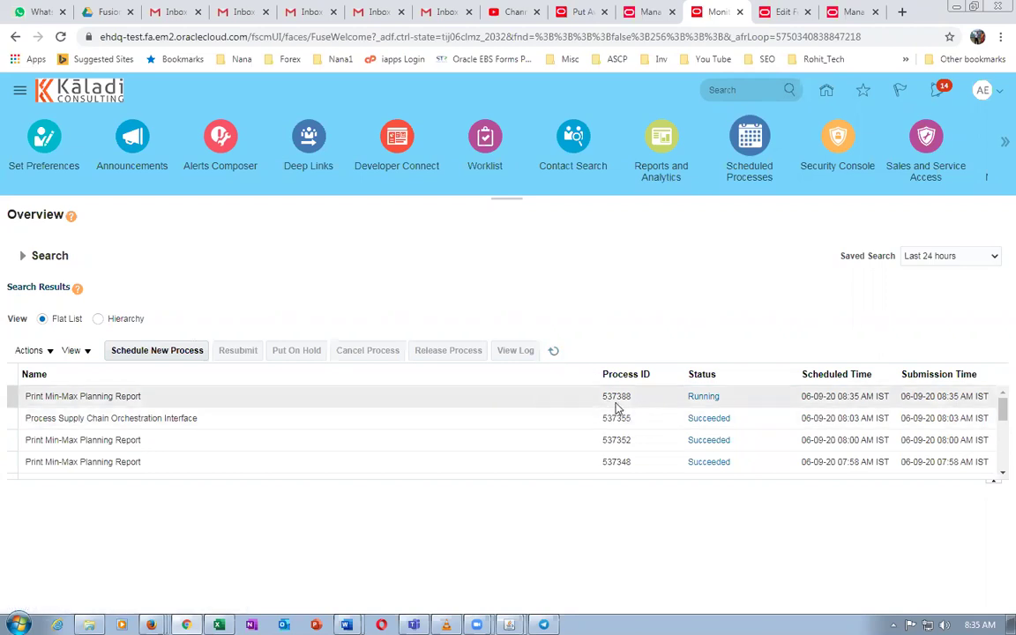
{"action": "left_click", "coordinate": [555, 353]}
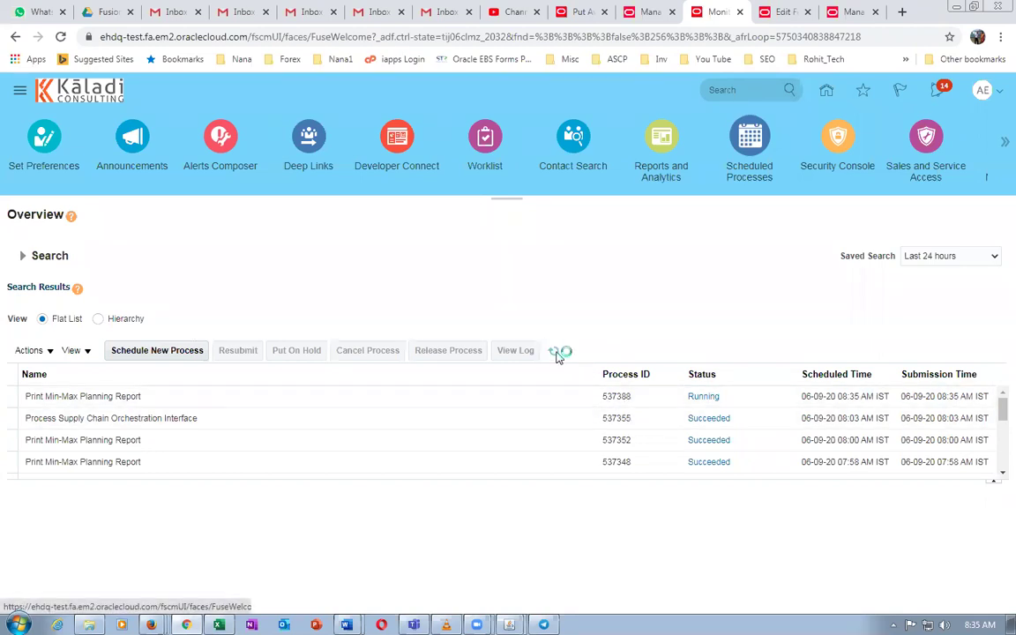
Choose Process Supply Chain Orchestration Interface as the new scheduled process.
{"action": "left_click", "coordinate": [159, 351]}
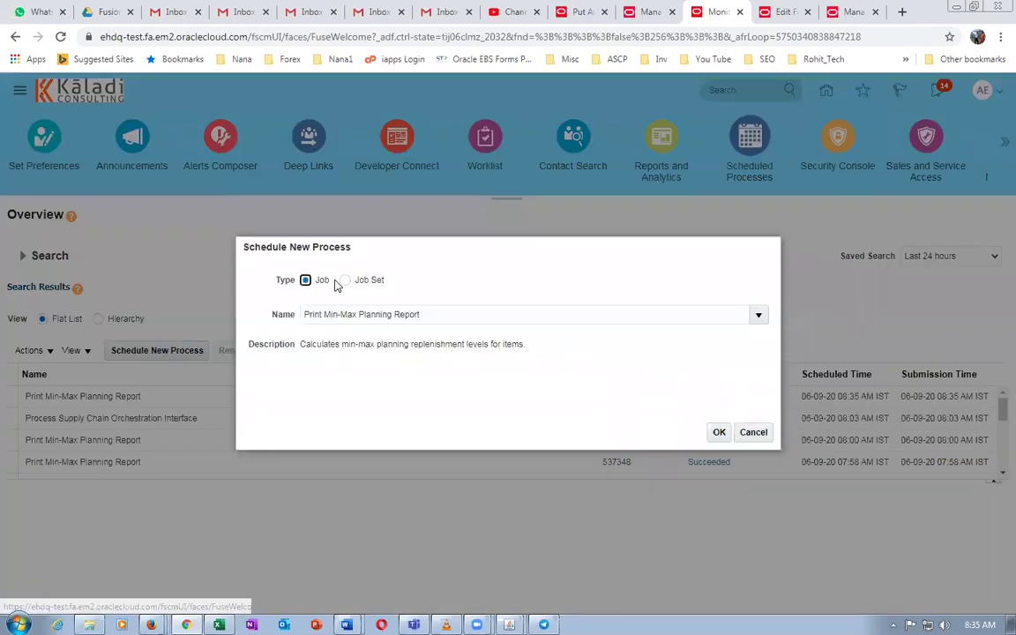
{"action": "left_click_drag", "start_coordinate": [441, 317], "coordinate": [97, 330]}
{"action": "type", "text": "p"}
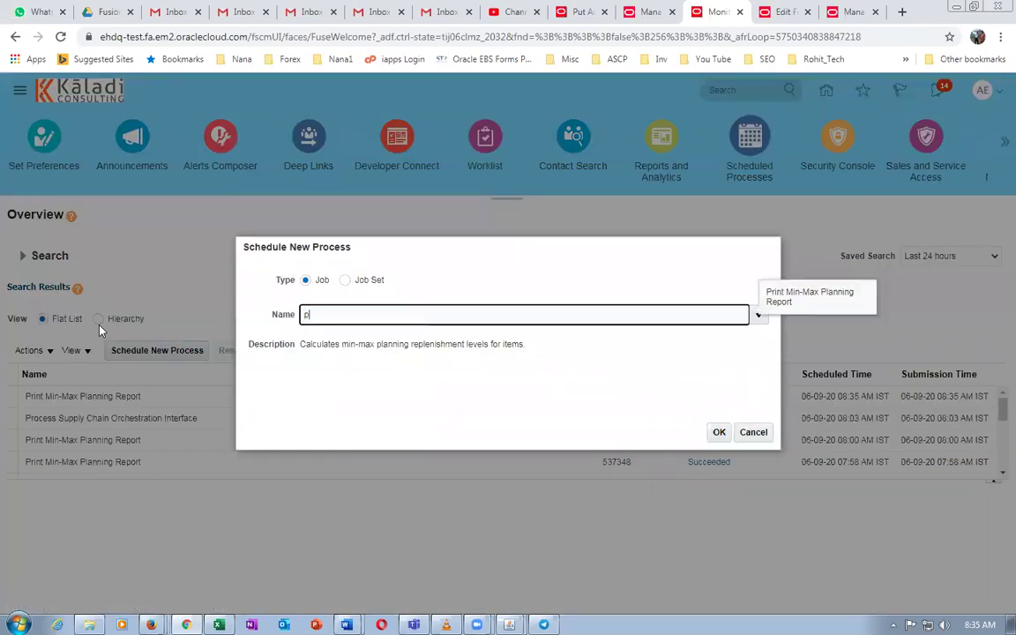
{"action": "type", "text": "rocess supply"}
{"action": "key", "text": "Tab"}
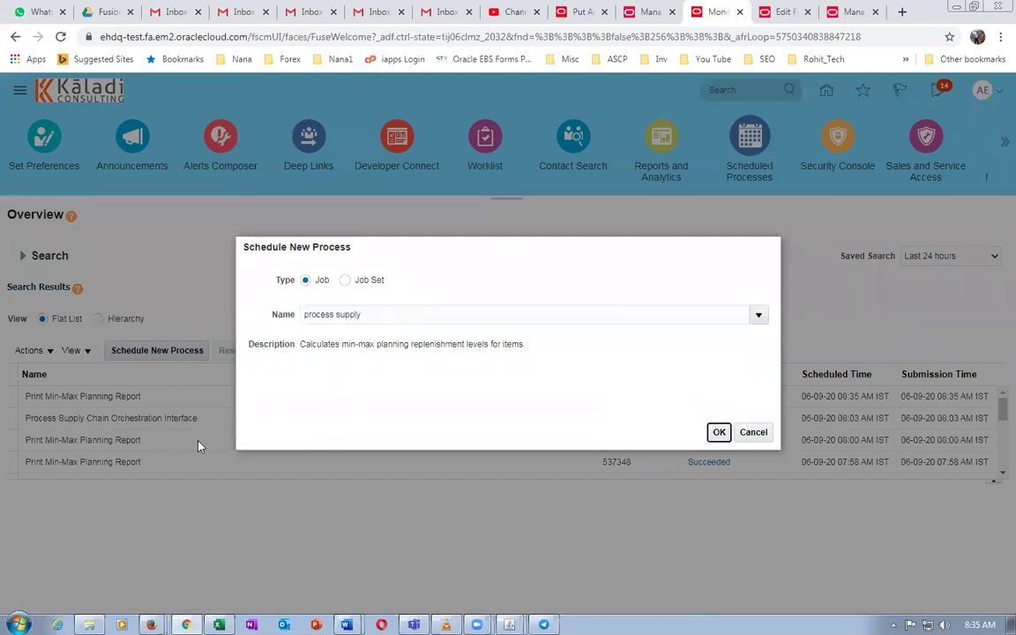
{"action": "left_click", "coordinate": [719, 433]}
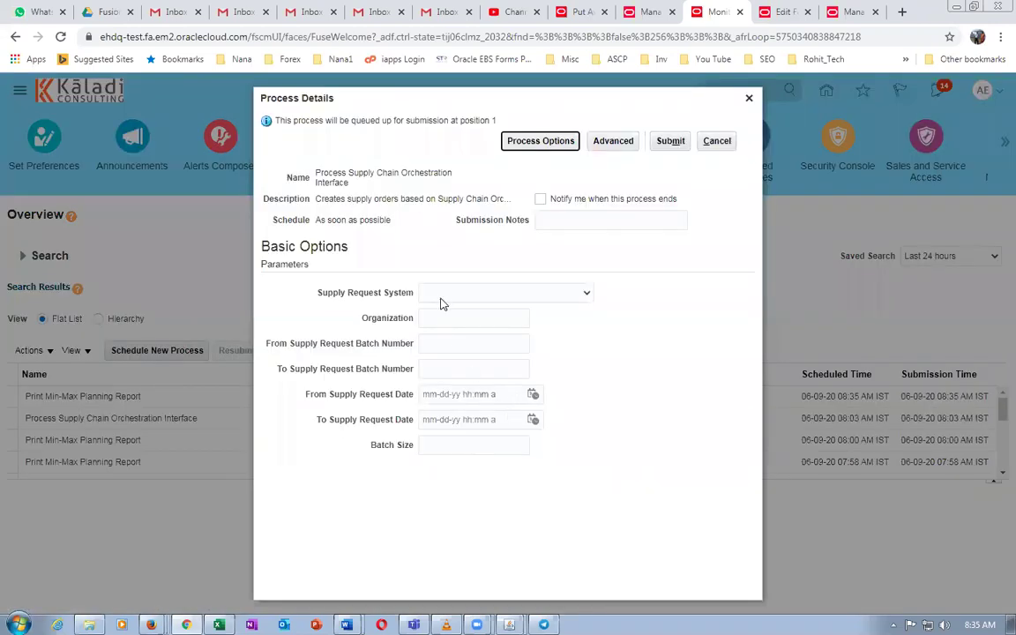
Set Supply Request System to Oracle Fusion Inventory Management, organization M201, and submit.
{"action": "left_click", "coordinate": [443, 296]}
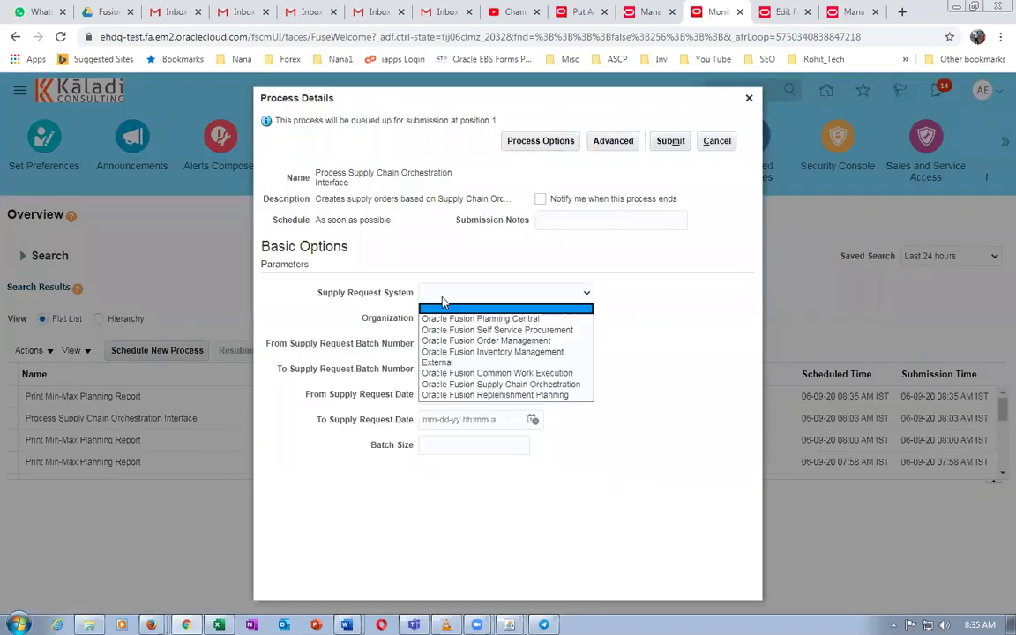
{"action": "left_click", "coordinate": [460, 351]}
{"action": "left_click", "coordinate": [465, 321]}
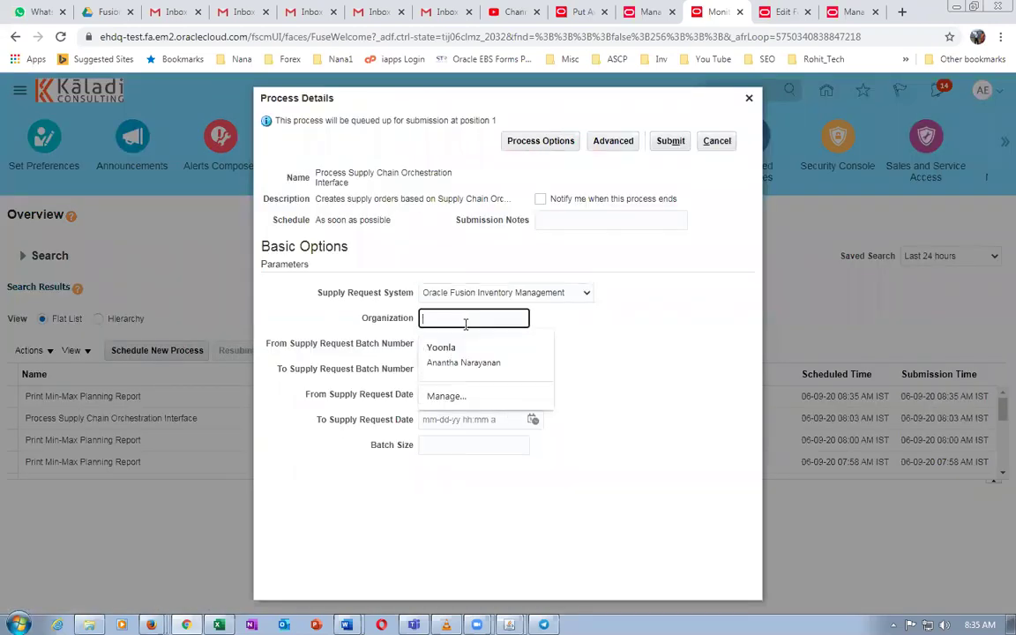
{"action": "type", "text": "M201"}
{"action": "key", "text": "Tab"}
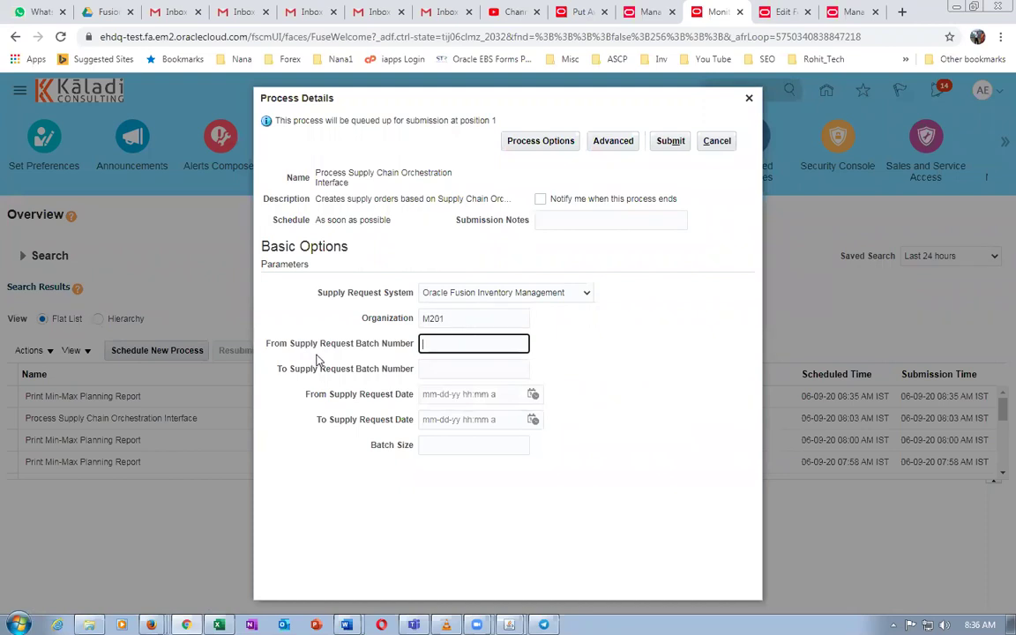
{"action": "left_click", "coordinate": [668, 141]}
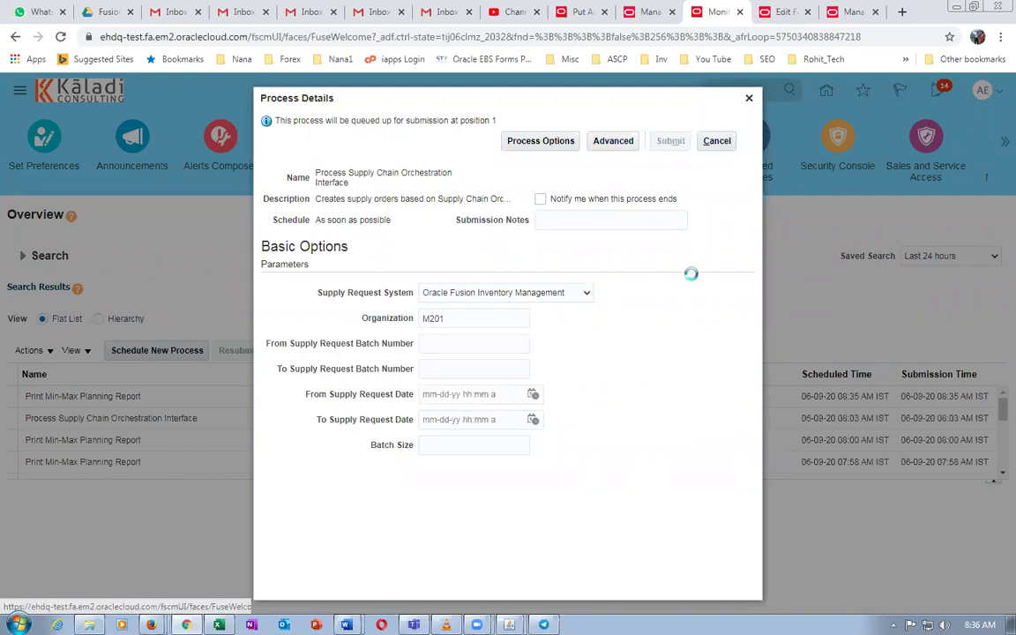
{"action": "left_click", "coordinate": [666, 236]}
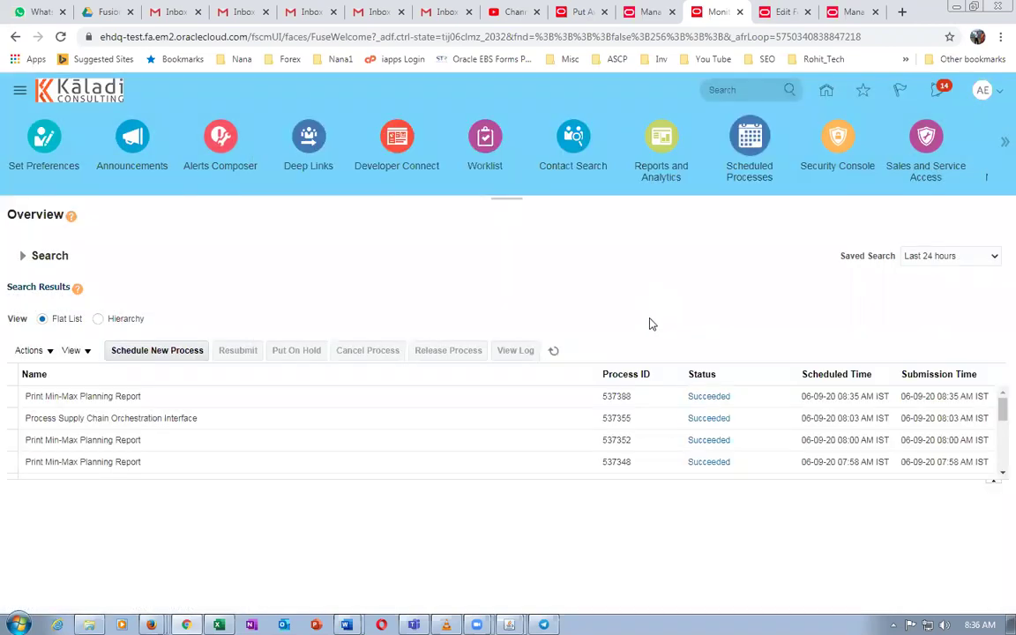
Refresh until process 537392 shows Succeeded, then open its details and log attachment.
{"action": "left_click", "coordinate": [556, 351]}
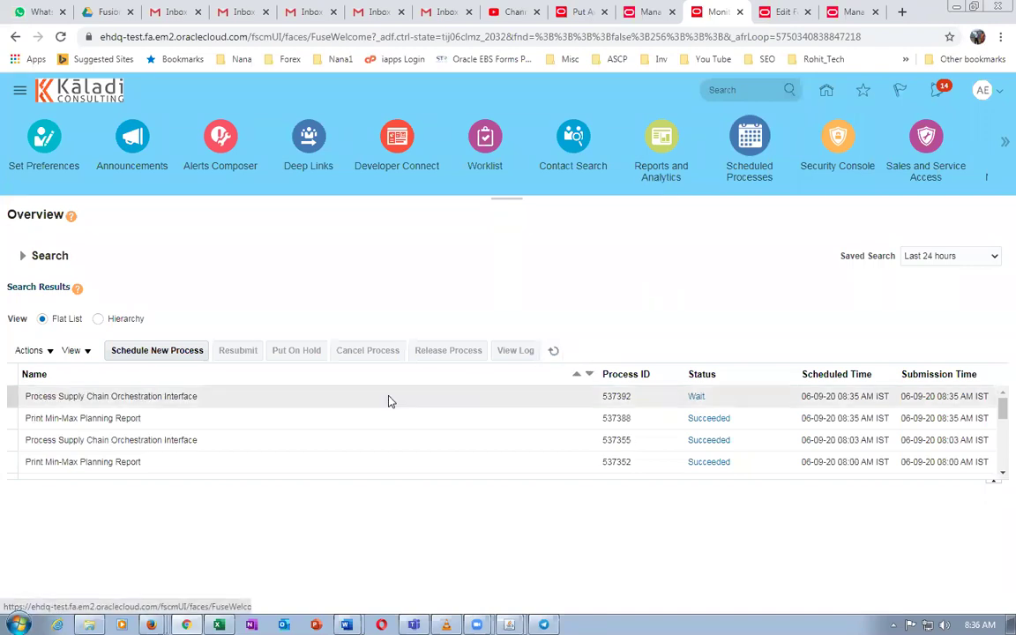
{"action": "left_click", "coordinate": [556, 352]}
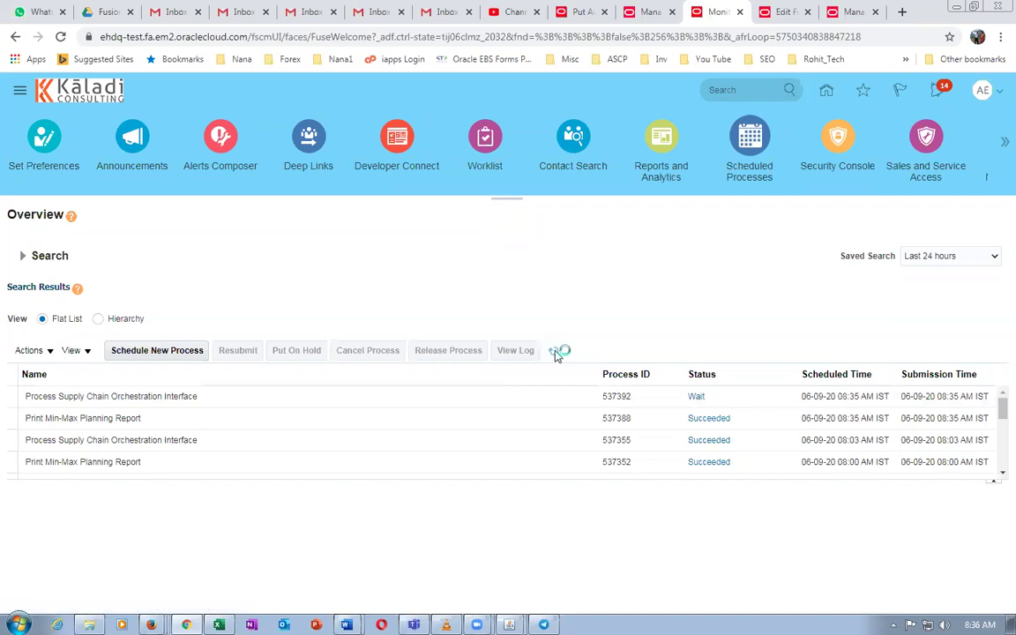
{"action": "left_click", "coordinate": [556, 351]}
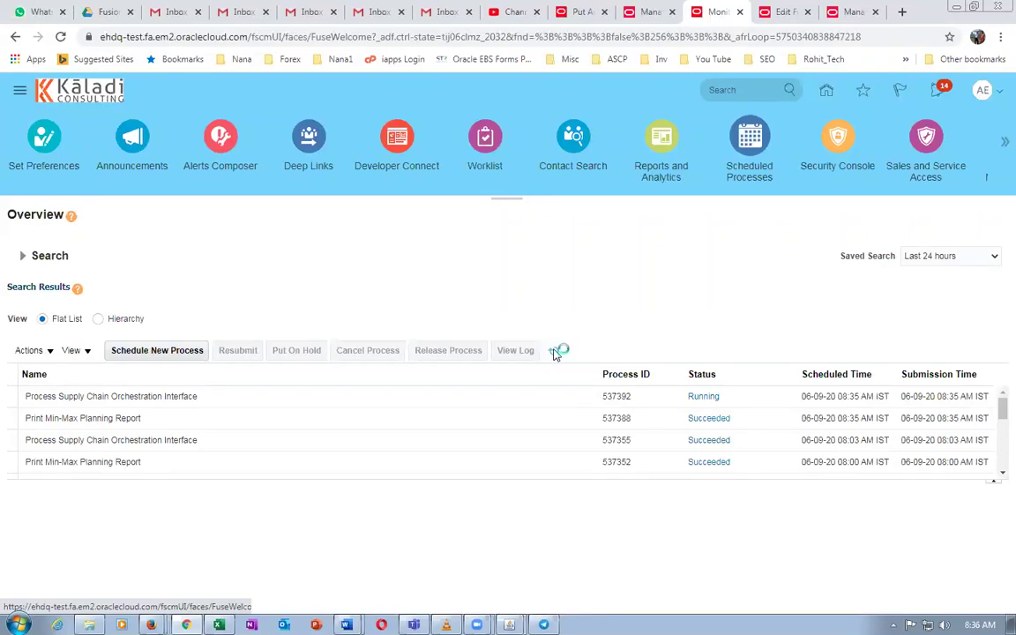
{"action": "left_click", "coordinate": [554, 350]}
{"action": "left_click", "coordinate": [554, 352]}
{"action": "left_click", "coordinate": [554, 353]}
{"action": "left_click", "coordinate": [553, 351]}
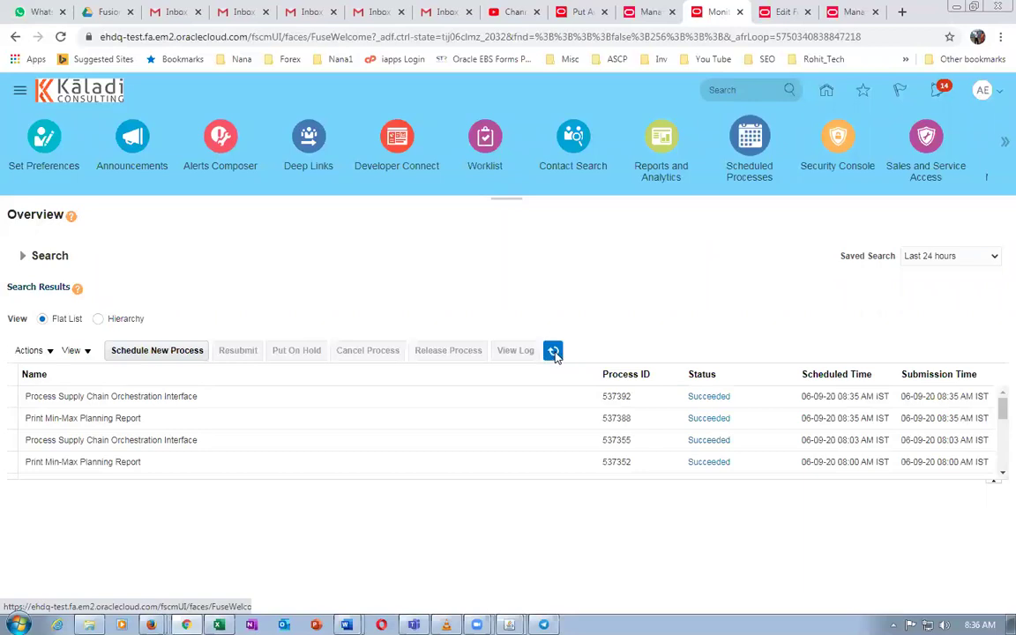
{"action": "left_click", "coordinate": [553, 352]}
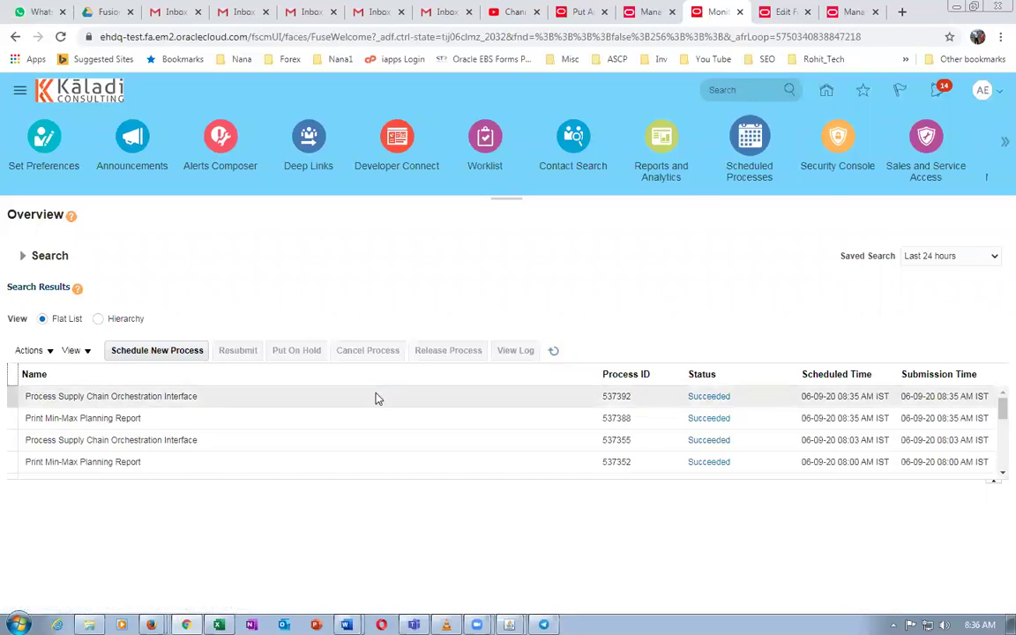
{"action": "left_click", "coordinate": [329, 397]}
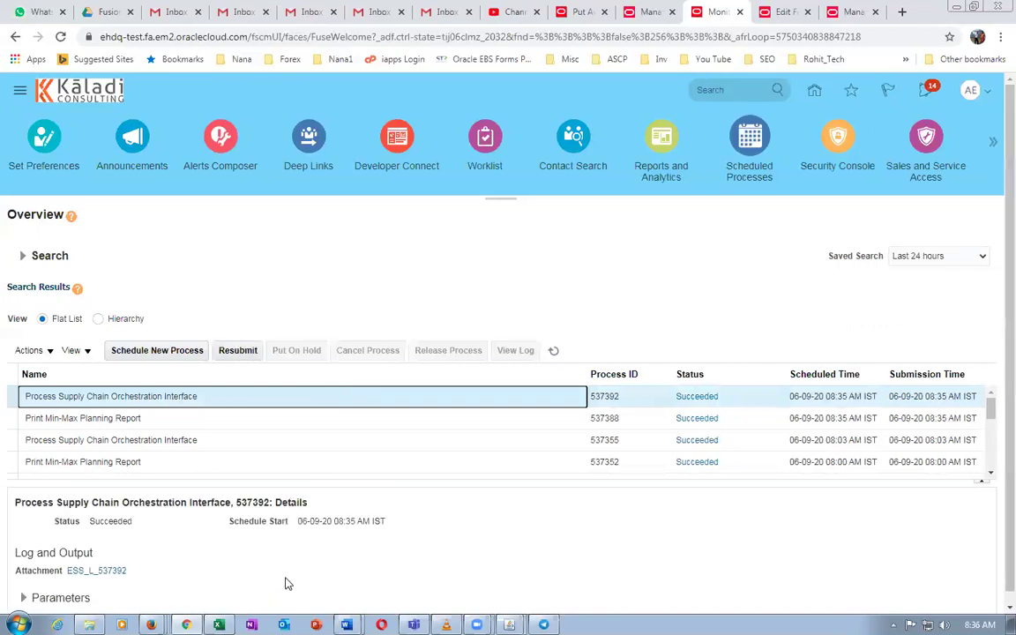
Download the 537392.log attachment and open it from Chrome's downloads.
{"action": "scroll", "coordinate": [286, 582], "scroll_direction": "down", "scroll_amount": 1}
{"action": "left_click", "coordinate": [97, 560]}
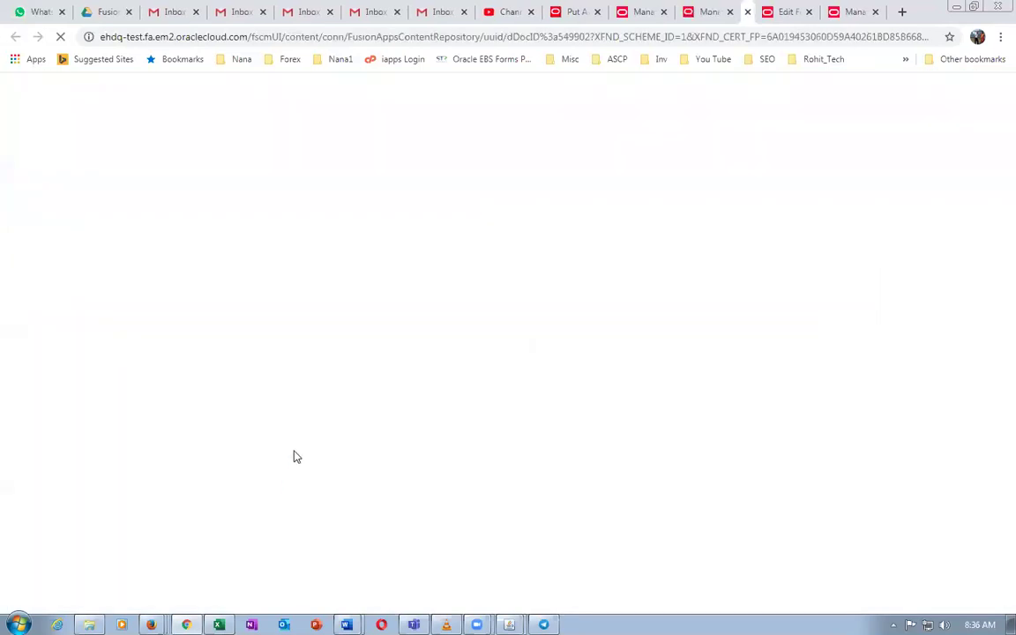
{"action": "left_click", "coordinate": [381, 317]}
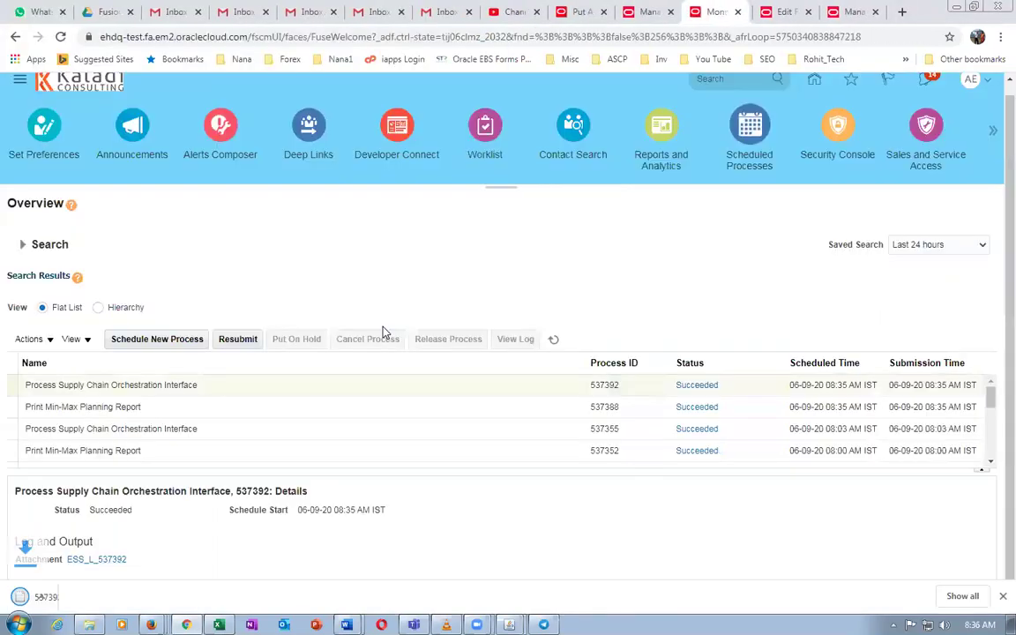
{"action": "left_click", "coordinate": [955, 600]}
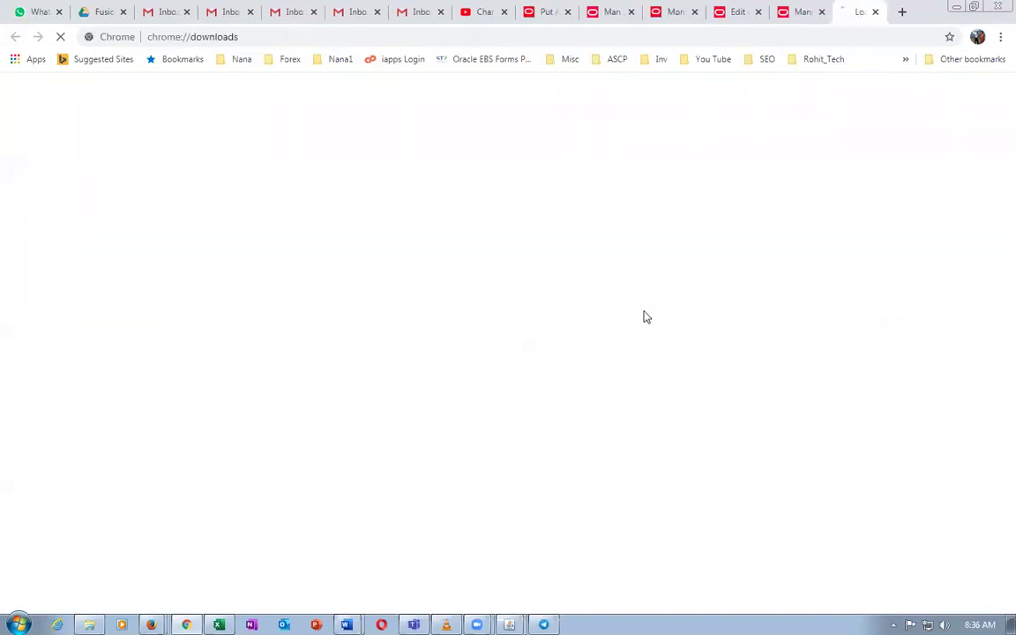
{"action": "left_click", "coordinate": [379, 177]}
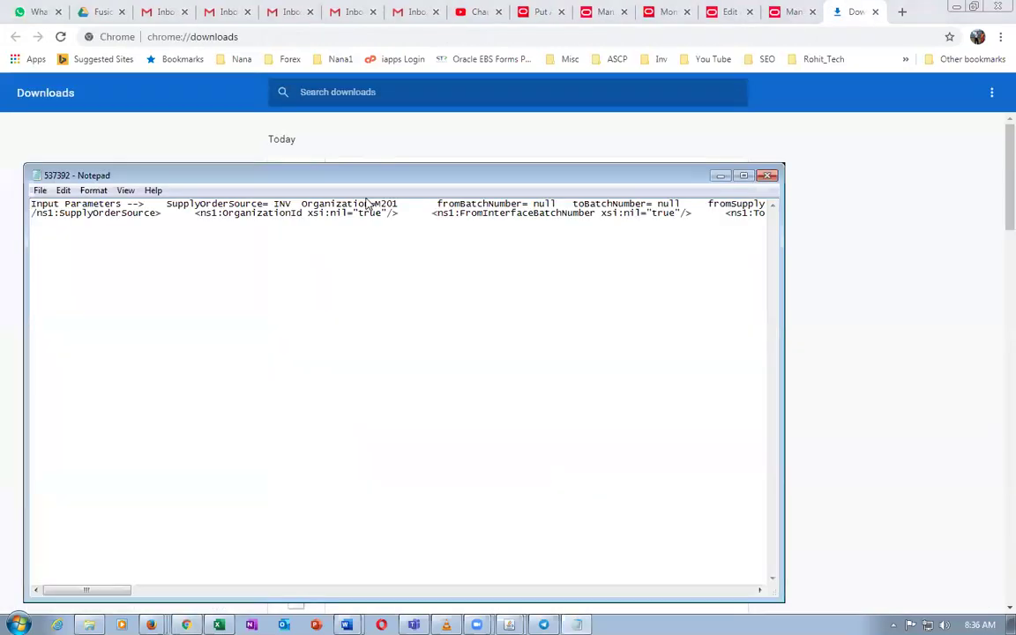
{"action": "key", "text": "ctrl+a"}
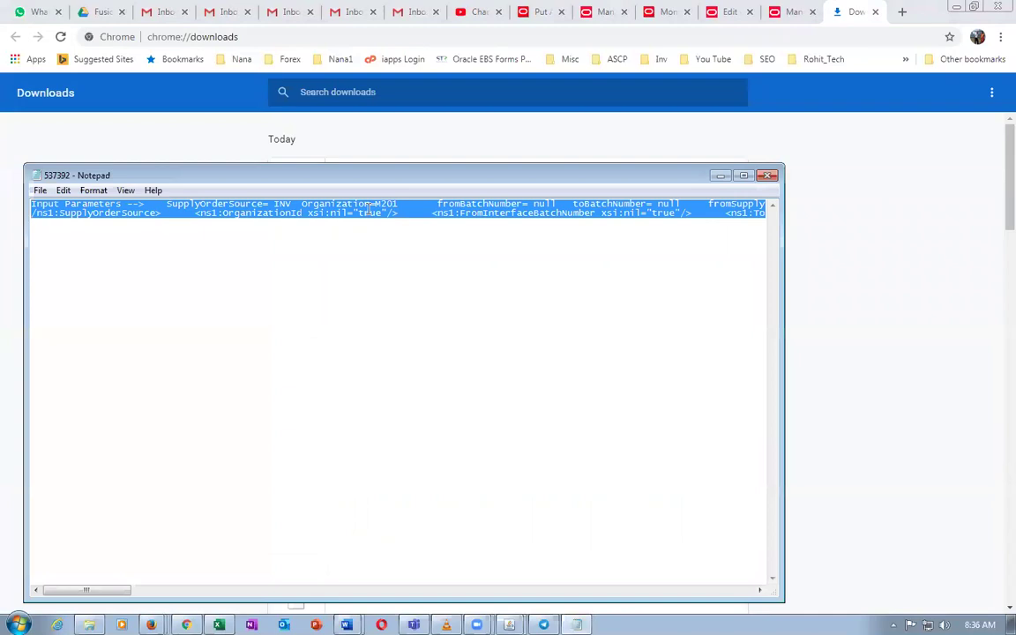
Close the log and bring the Fusion_Inventory_Work_Sheet Word document forward.
{"action": "left_click", "coordinate": [768, 175]}
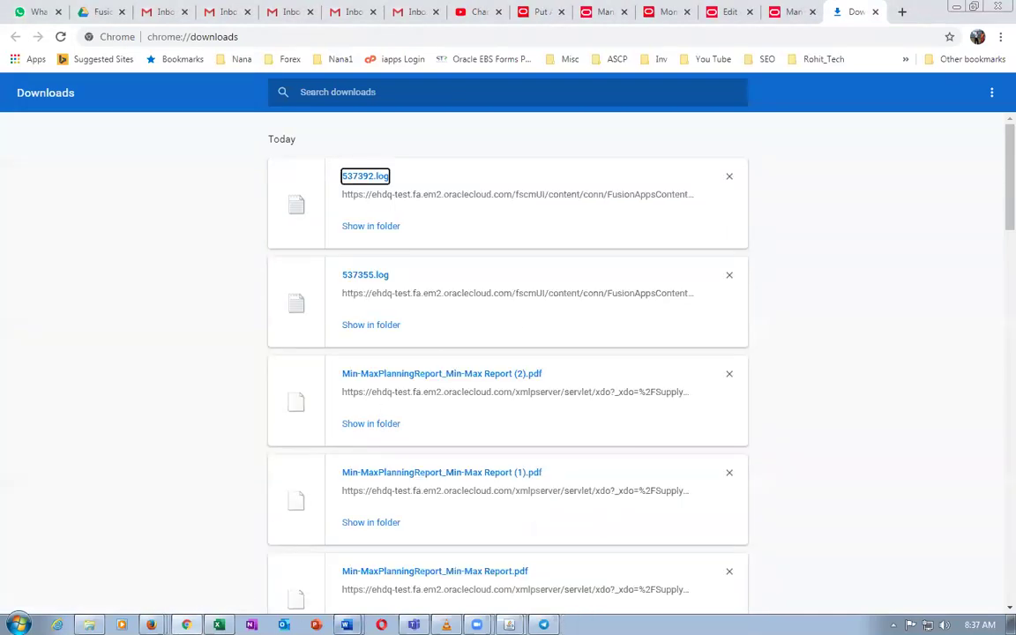
{"action": "mouse_move", "coordinate": [346, 624]}
{"action": "left_click", "coordinate": [291, 571]}
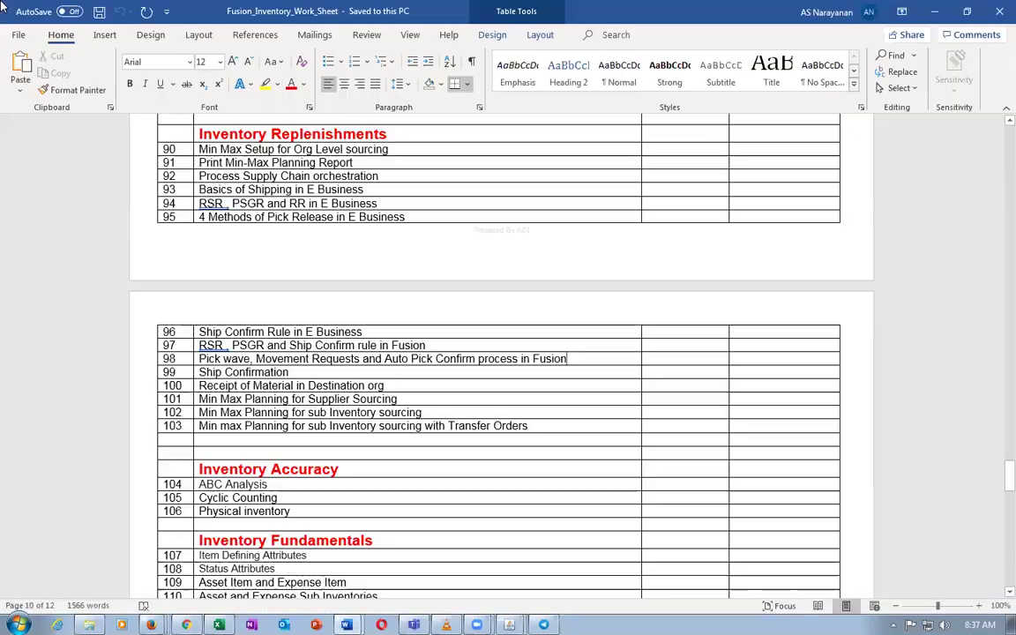
Create a new blank Word document and paste the 537392 log text into it.
{"action": "left_click", "coordinate": [18, 35]}
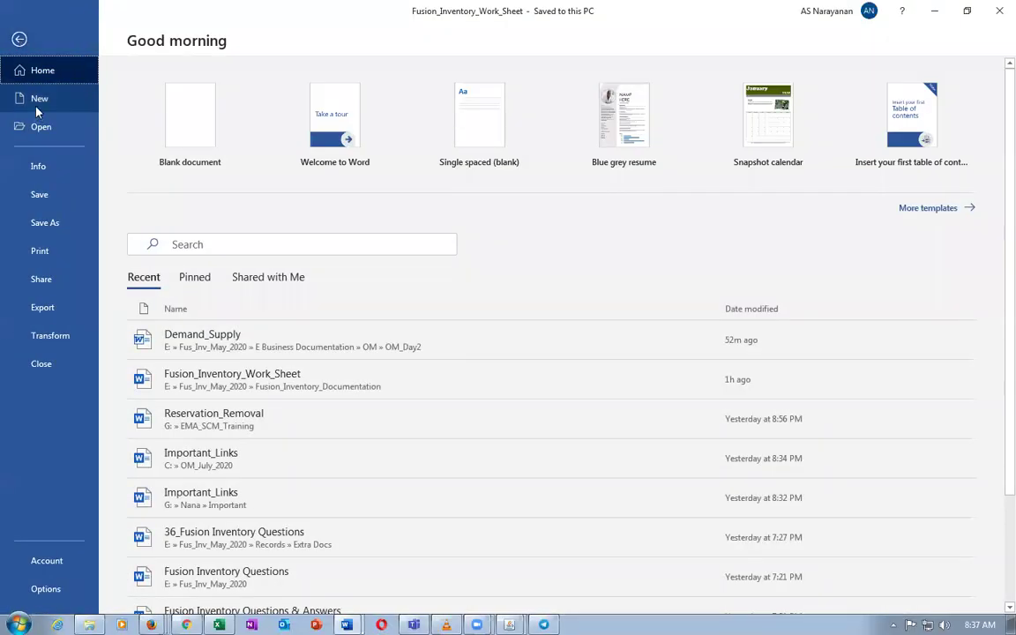
{"action": "left_click", "coordinate": [36, 106]}
{"action": "left_click", "coordinate": [173, 135]}
{"action": "key", "text": "ctrl+v"}
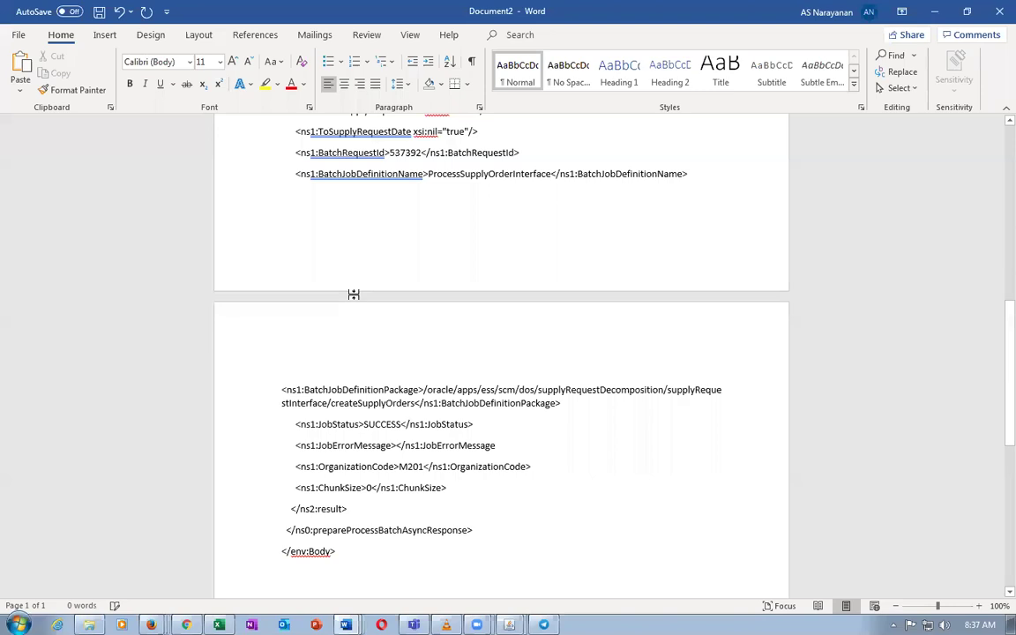
{"action": "scroll", "coordinate": [353, 294], "scroll_direction": "up", "scroll_amount": 12}
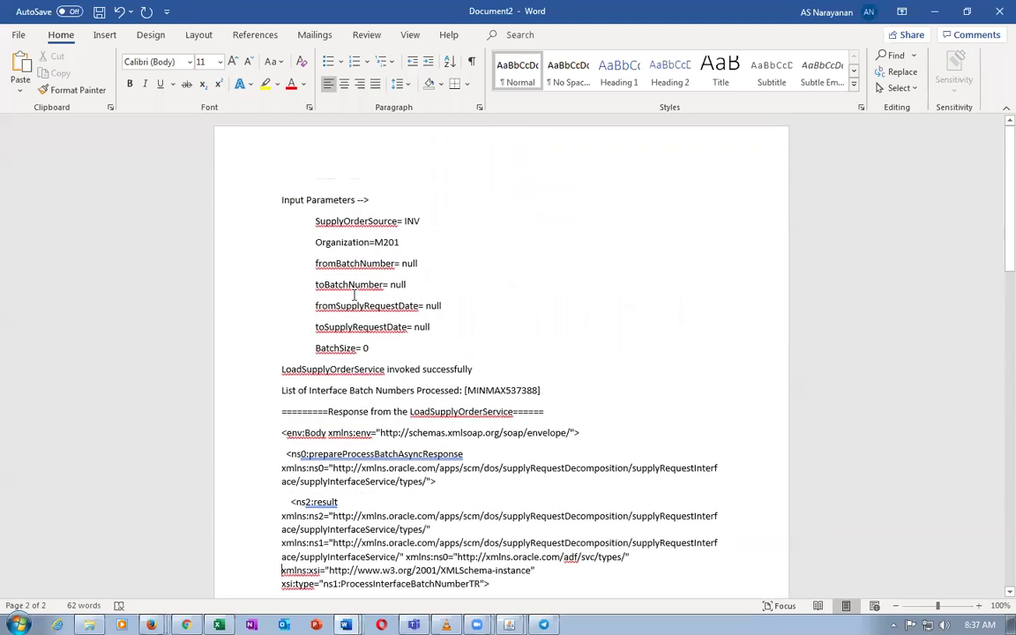
Select the batch number MINMAX537388 in the pasted log and return to Chrome.
{"action": "left_click", "coordinate": [469, 391]}
{"action": "left_click_drag", "start_coordinate": [470, 390], "coordinate": [531, 390]}
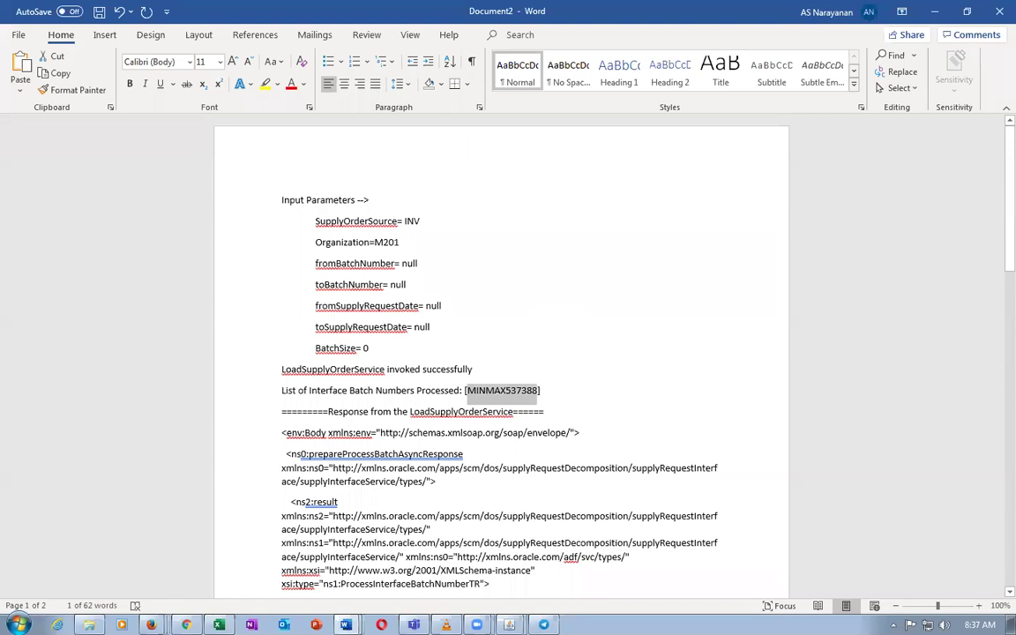
{"action": "left_click", "coordinate": [186, 625]}
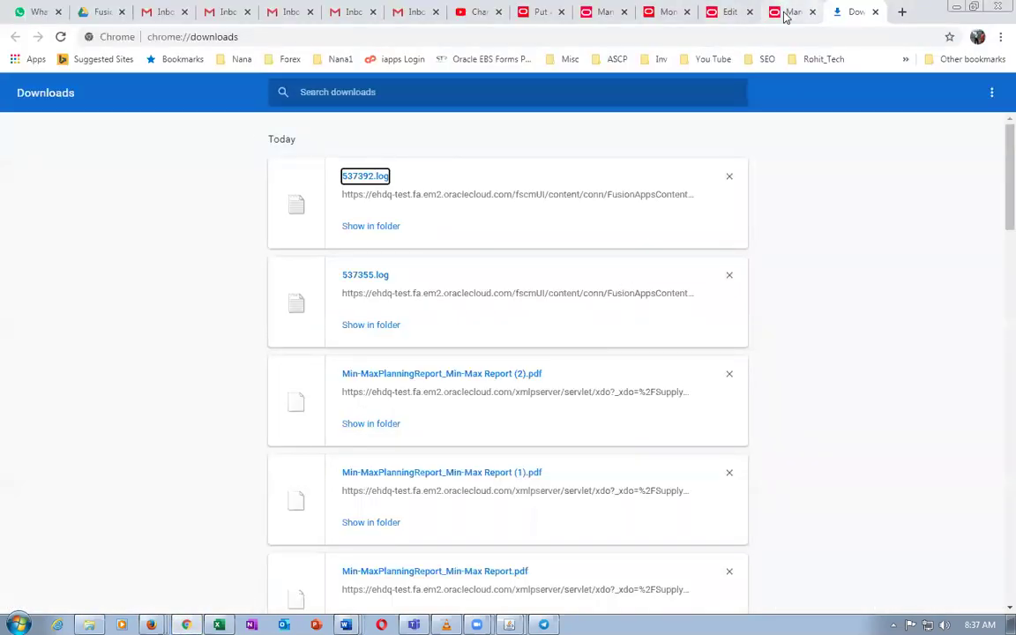
Cancel out of the Profile Options page and close the extra loading tab.
{"action": "left_click", "coordinate": [785, 16]}
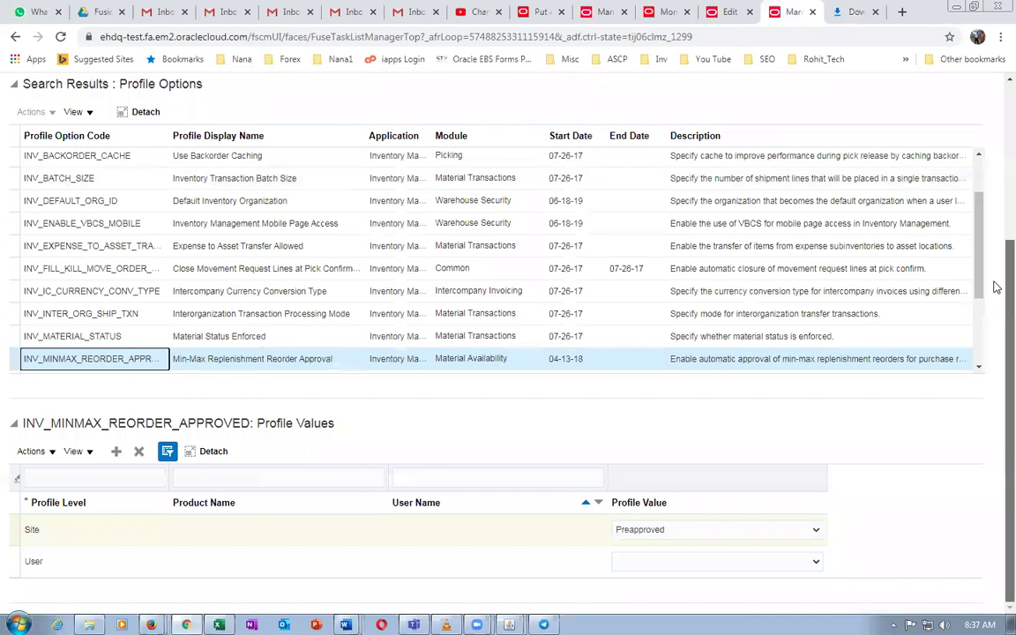
{"action": "scroll", "coordinate": [994, 287], "scroll_direction": "up", "scroll_amount": 3}
{"action": "left_click", "coordinate": [977, 125]}
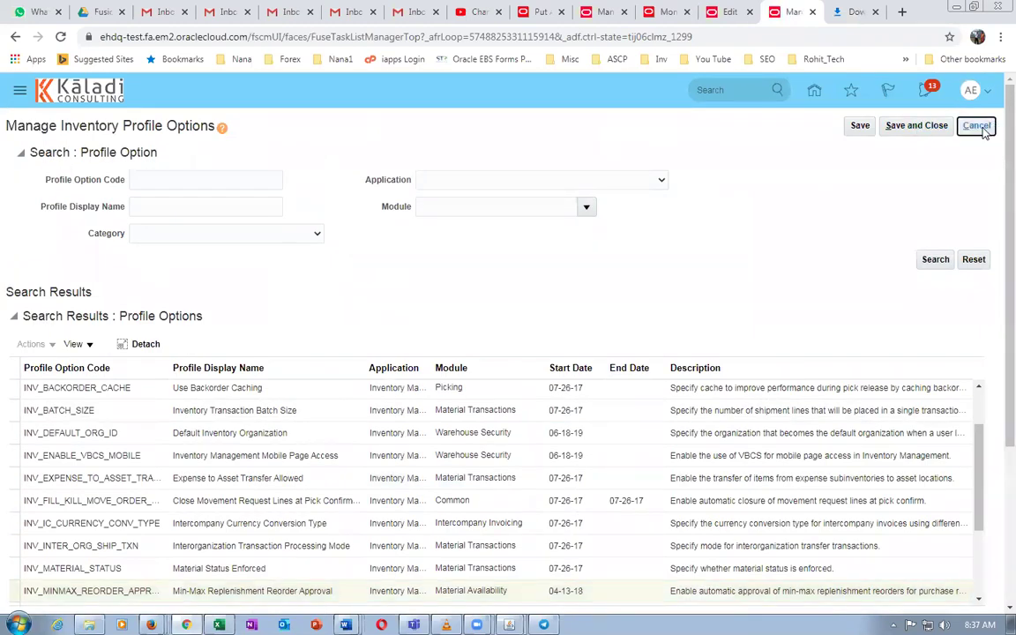
{"action": "left_click", "coordinate": [814, 92]}
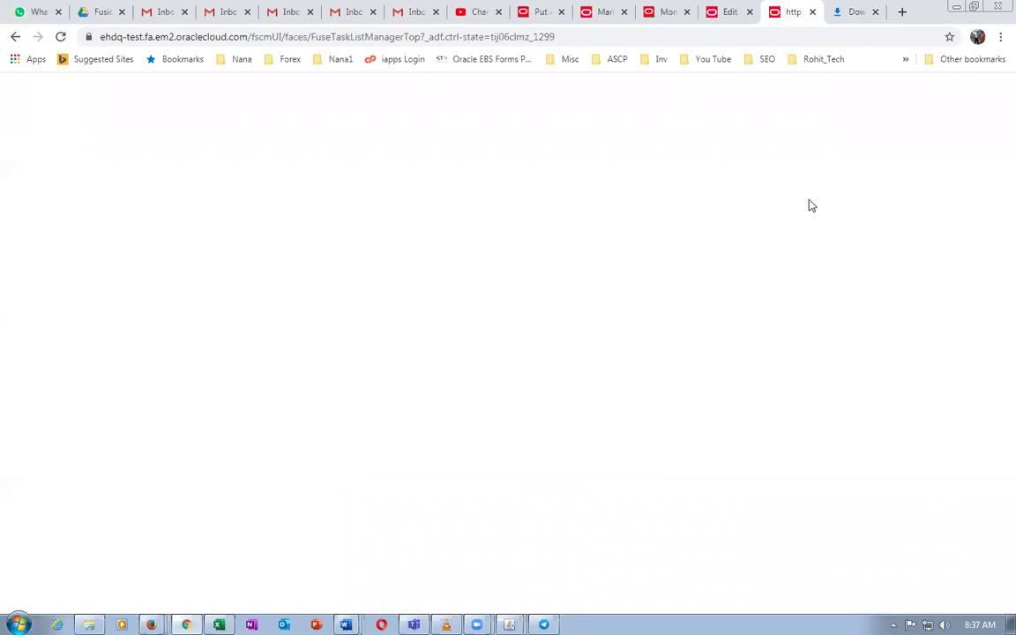
{"action": "left_click", "coordinate": [812, 13]}
Reload the stuck Edit Features: Purchasing page, finish it with Done, and return home.
{"action": "left_click", "coordinate": [731, 12]}
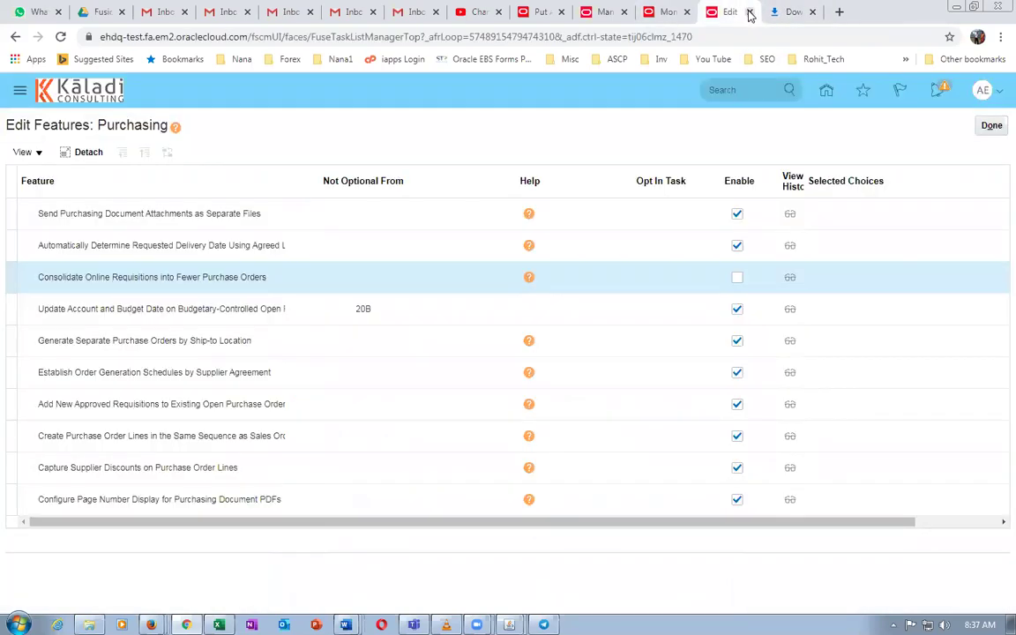
{"action": "left_click", "coordinate": [825, 89]}
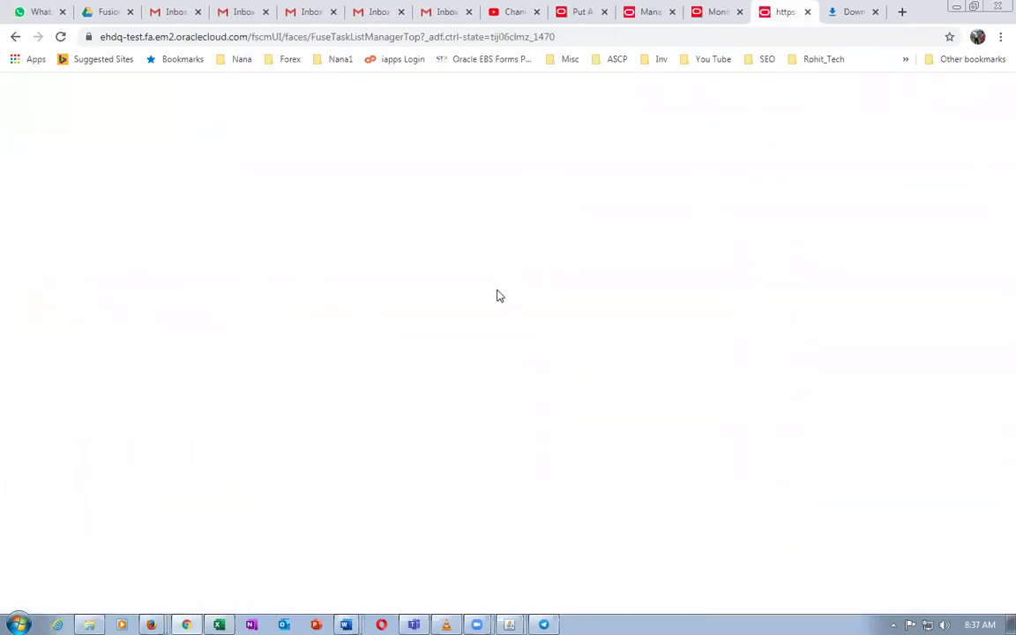
{"action": "left_click", "coordinate": [545, 40]}
{"action": "key", "text": "Return"}
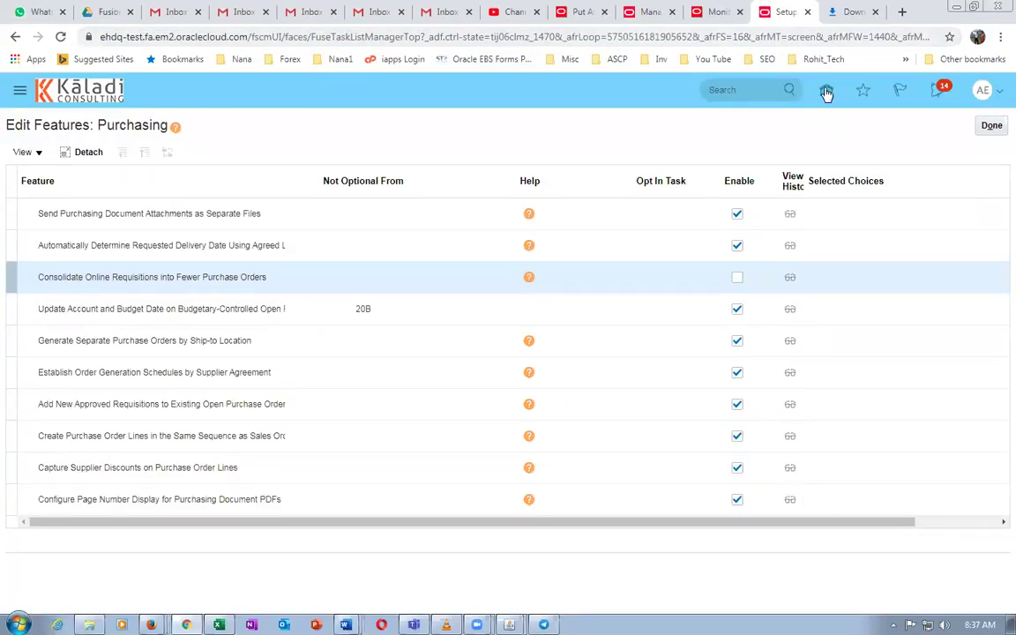
{"action": "left_click", "coordinate": [991, 125]}
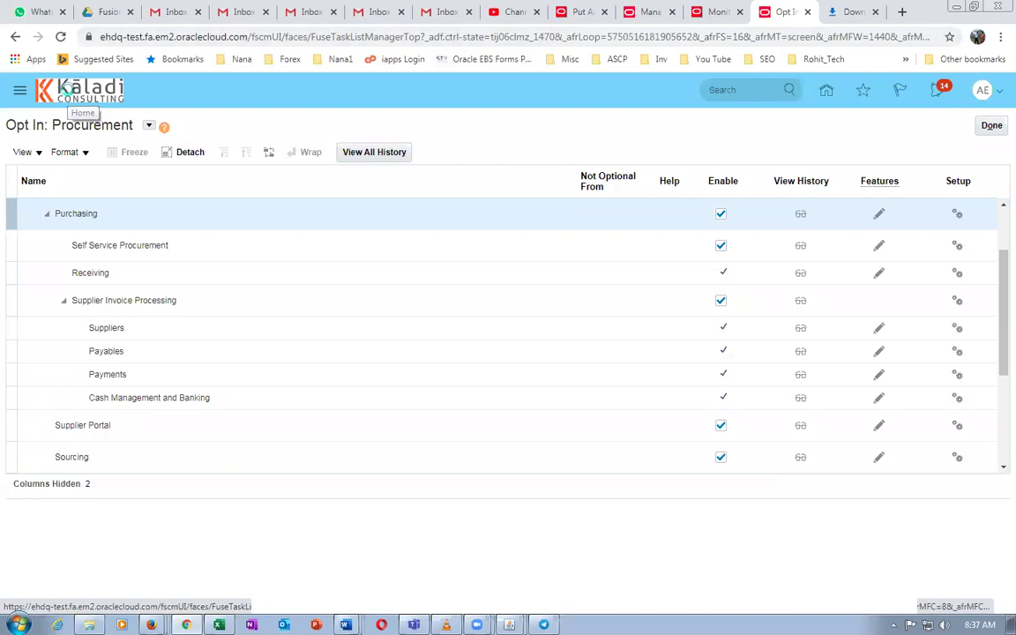
{"action": "left_click", "coordinate": [66, 89]}
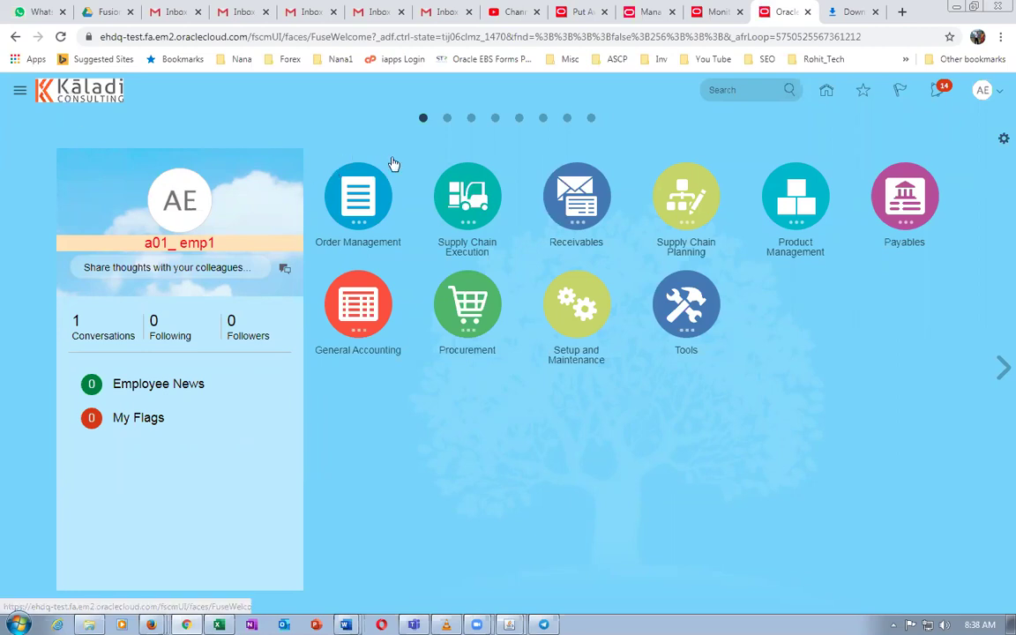
Open Supply Orchestration and save it as the favorite 'Manage Supply Orders'.
{"action": "left_click", "coordinate": [469, 194]}
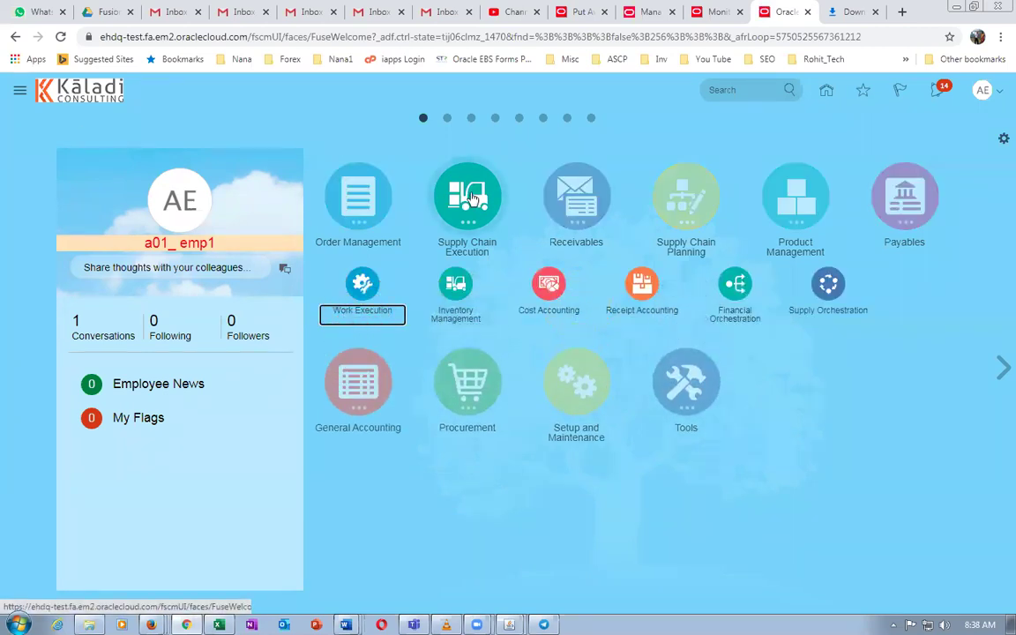
{"action": "left_click", "coordinate": [826, 285]}
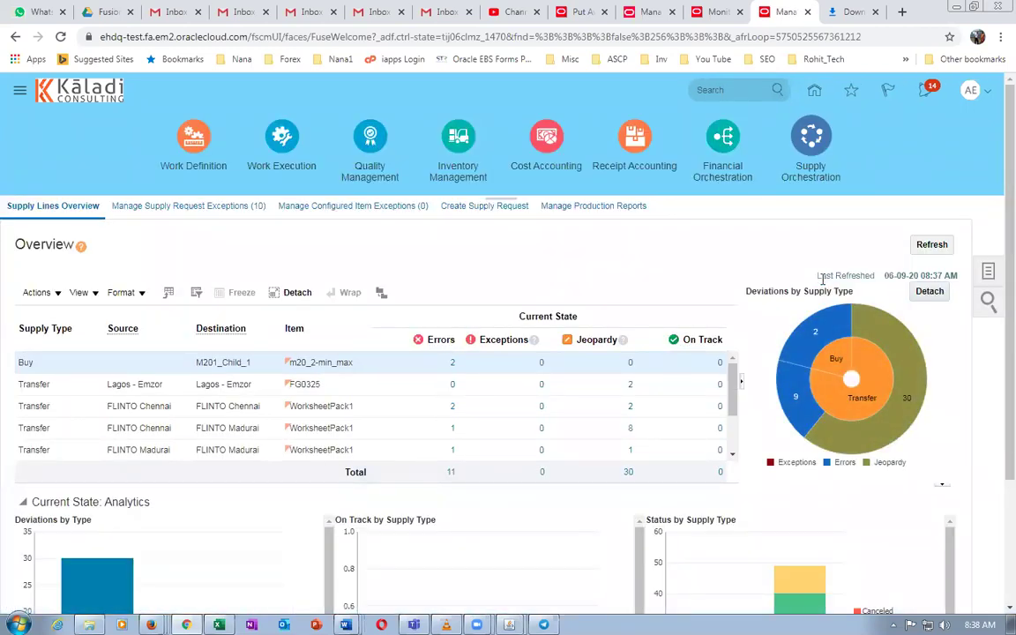
{"action": "left_click", "coordinate": [848, 95]}
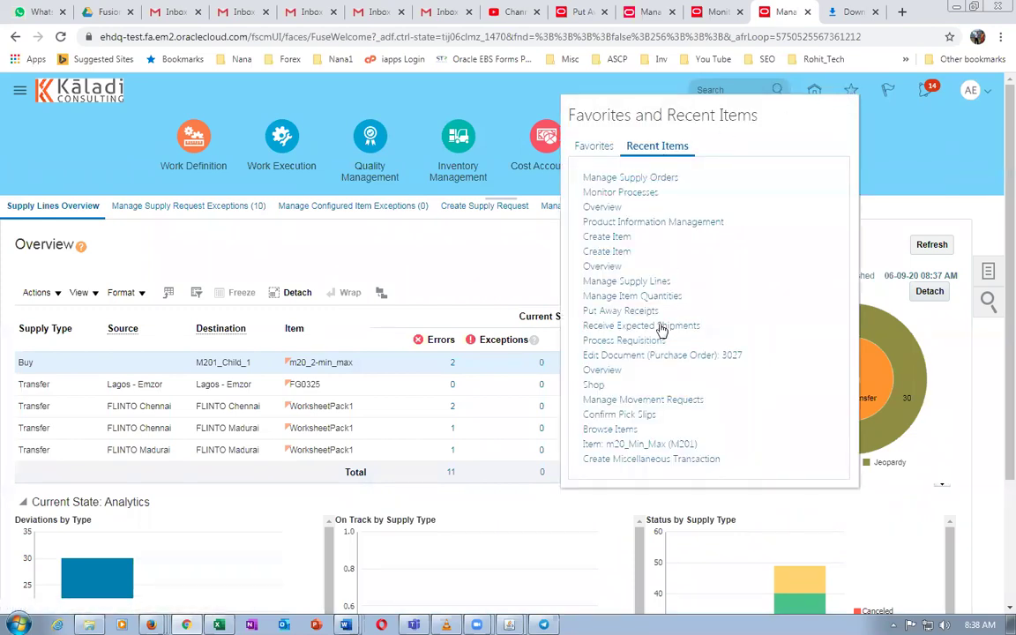
{"action": "left_click", "coordinate": [592, 147]}
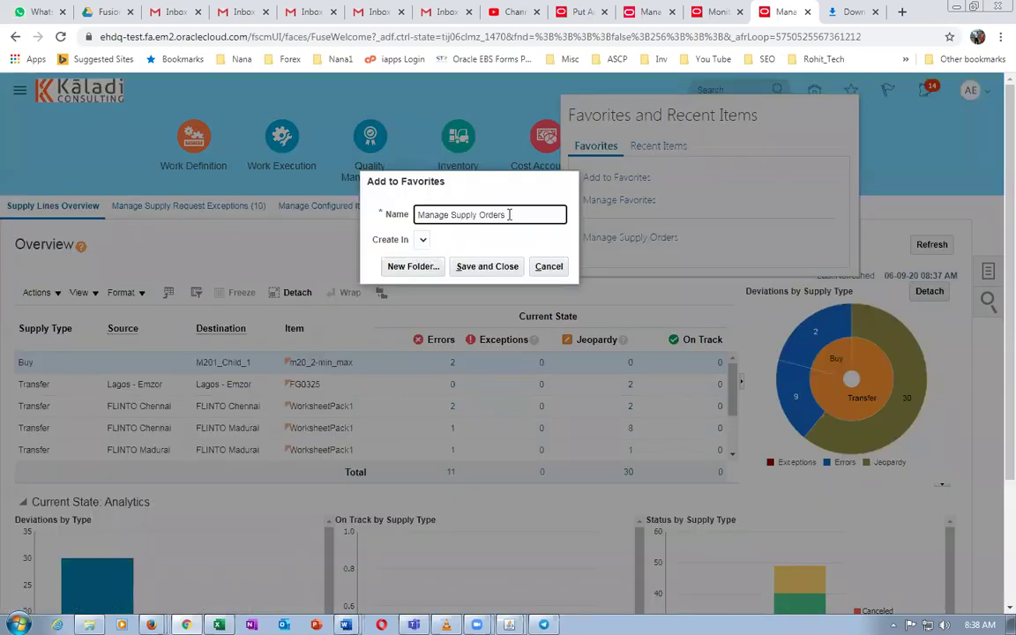
{"action": "left_click", "coordinate": [487, 267]}
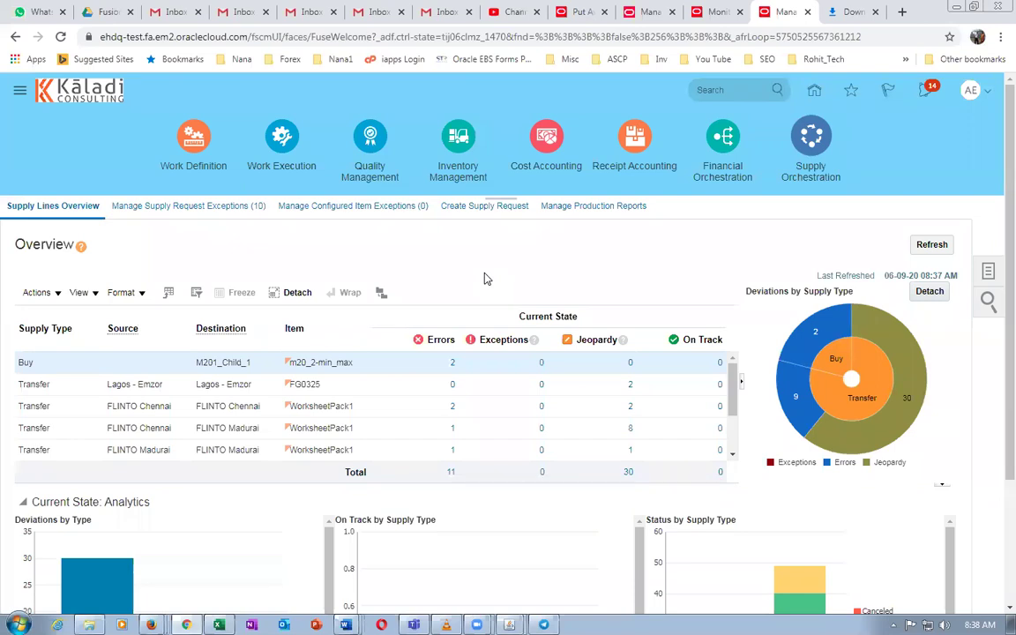
From the home page, launch the Manage Supply Orders favorite and show its task list.
{"action": "left_click", "coordinate": [813, 89]}
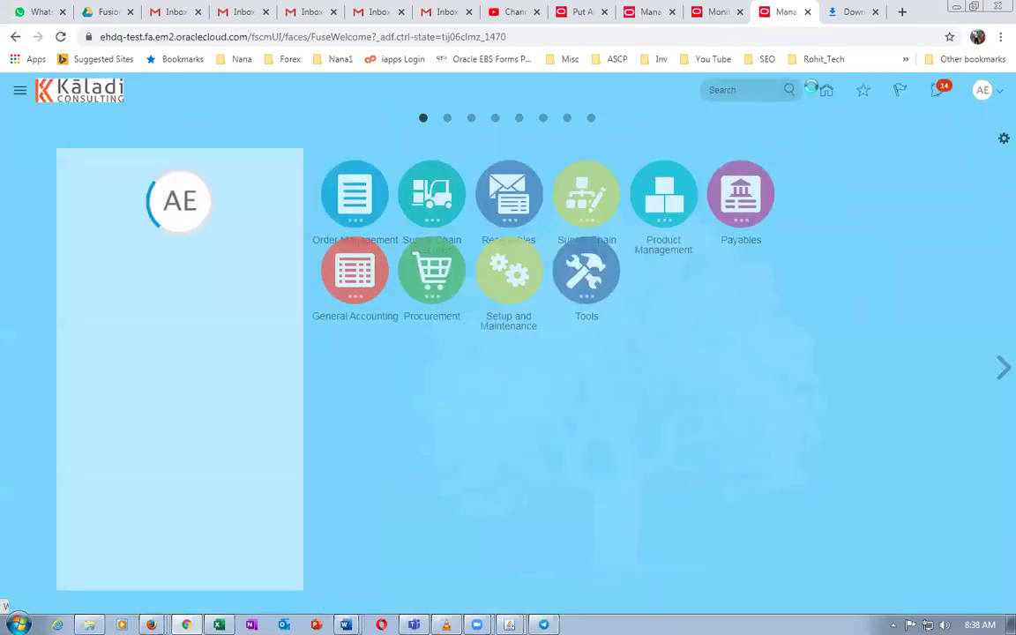
{"action": "left_click", "coordinate": [864, 95]}
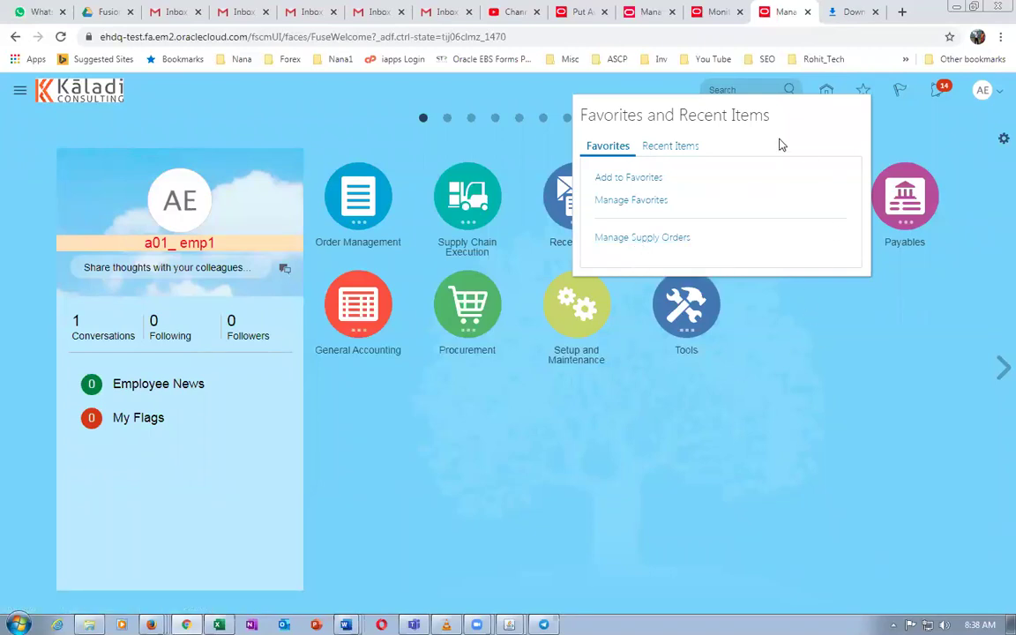
{"action": "left_click", "coordinate": [683, 147]}
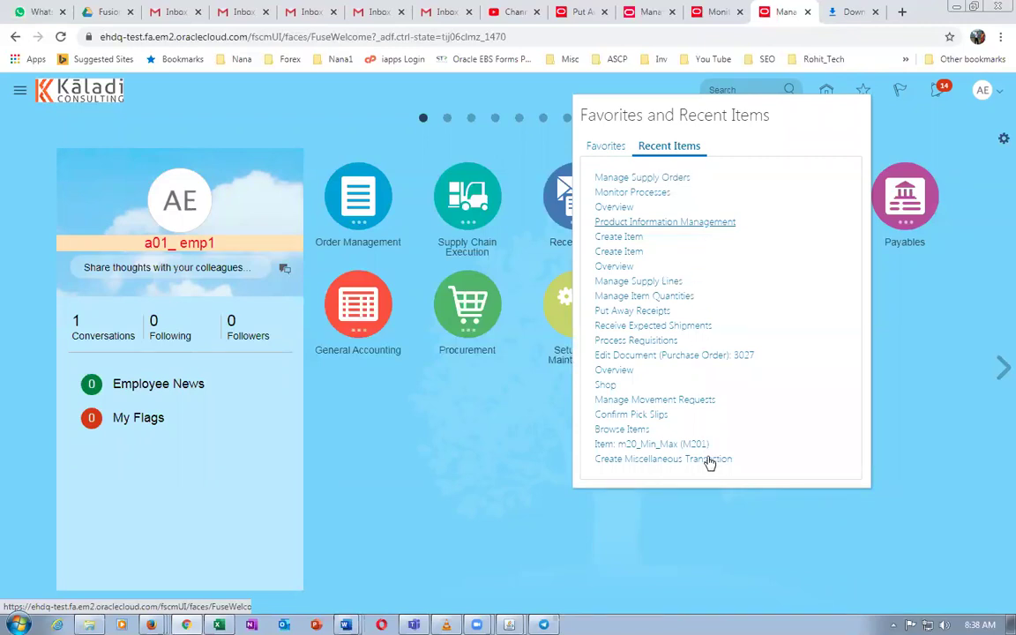
{"action": "left_click", "coordinate": [599, 150]}
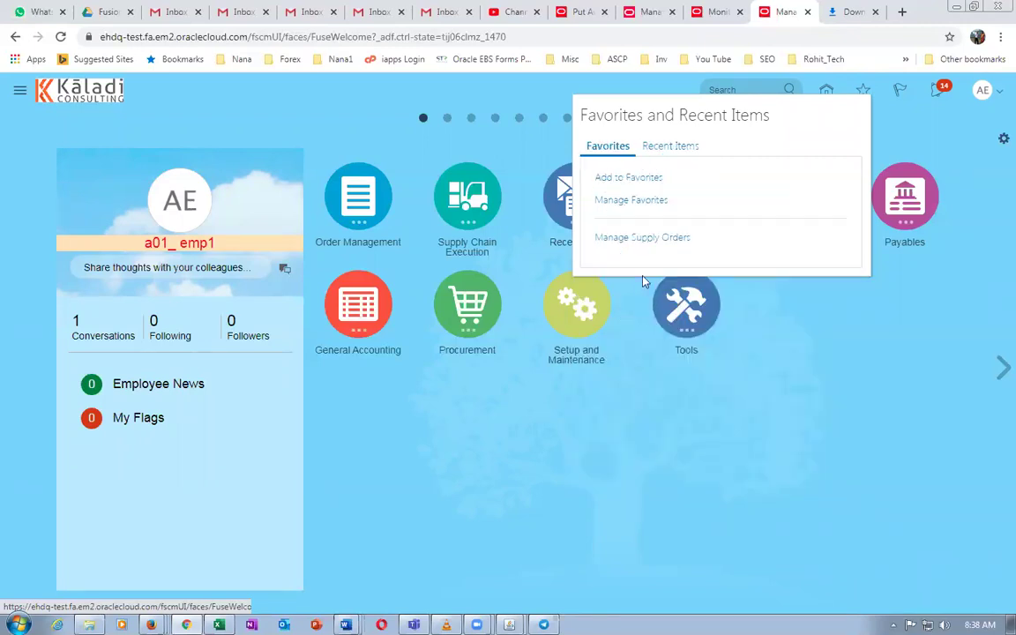
{"action": "left_click", "coordinate": [632, 237]}
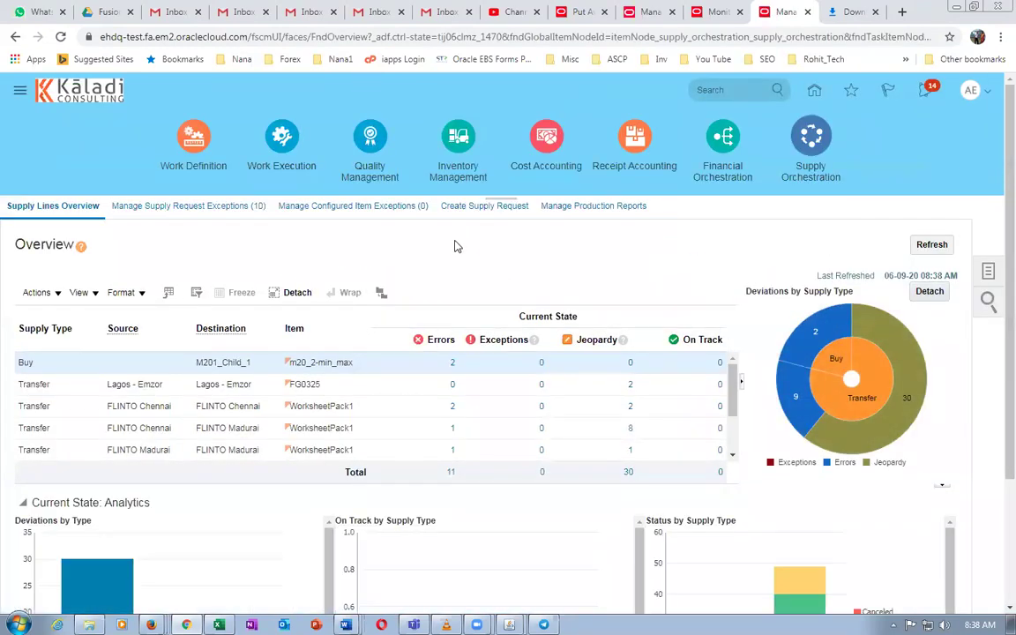
{"action": "left_click", "coordinate": [988, 269]}
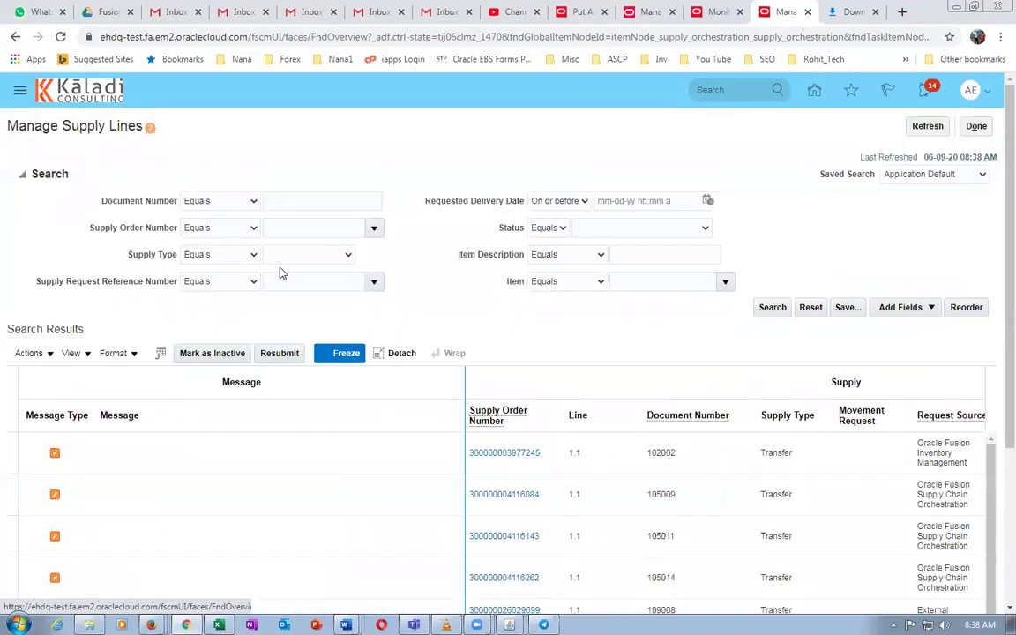
Search supply lines by reference number MINMAX537388.
{"action": "left_click", "coordinate": [285, 280]}
{"action": "type", "text": "MINMAX537388"}
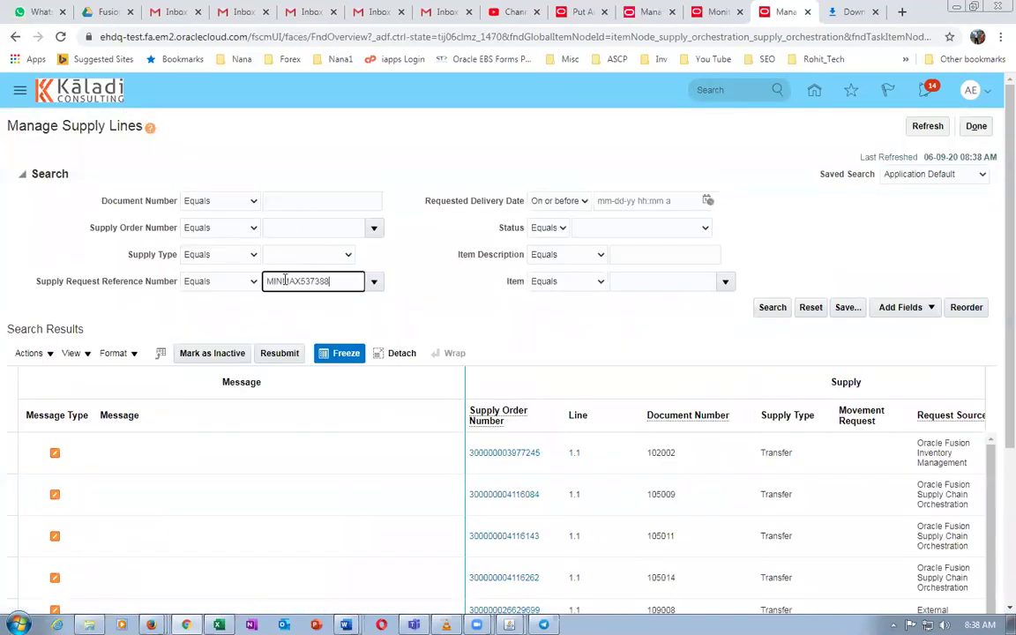
{"action": "left_click", "coordinate": [769, 311]}
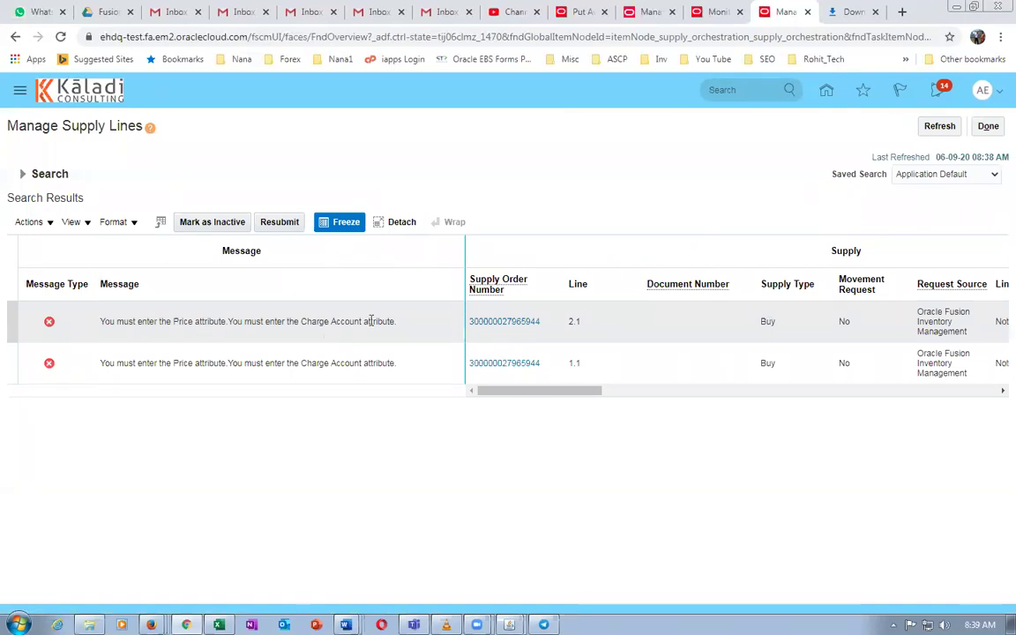
Review the missing price and charge account errors on lines 2.1 and 1.1.
{"action": "left_click", "coordinate": [305, 322]}
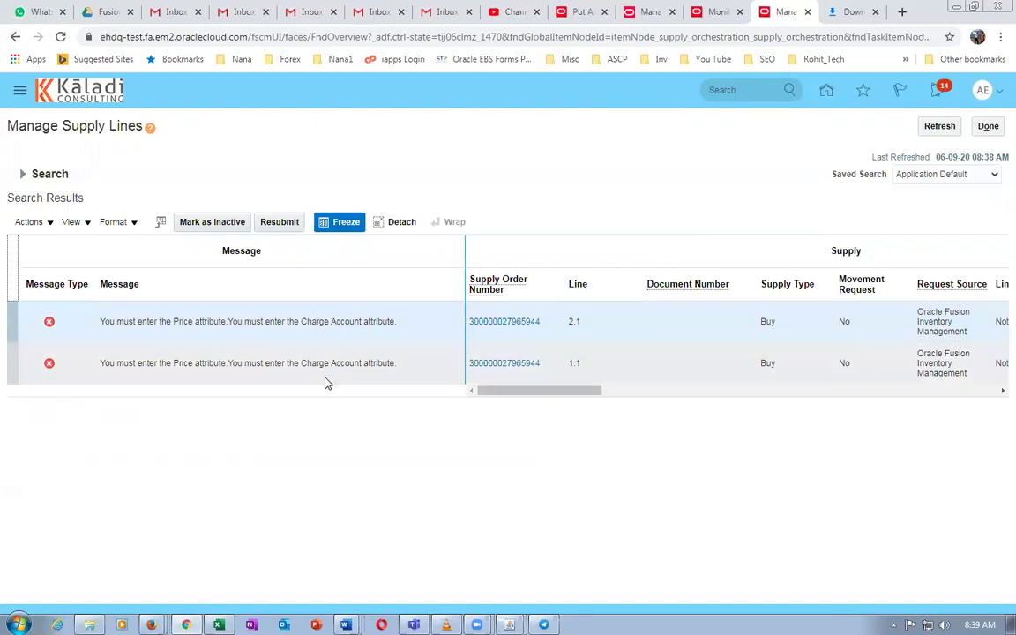
{"action": "left_click", "coordinate": [186, 330]}
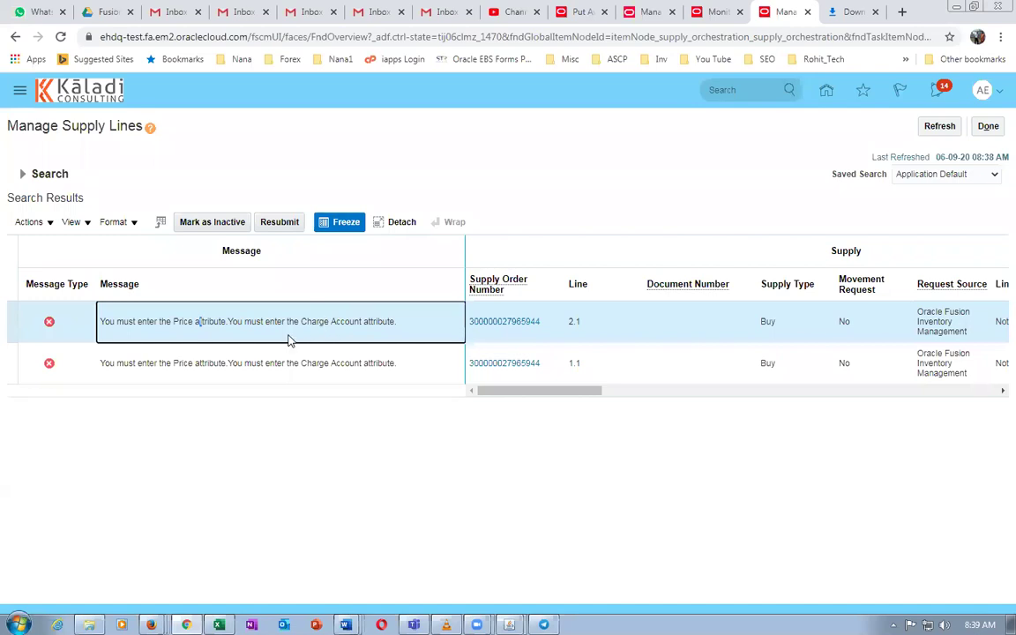
{"action": "left_click", "coordinate": [315, 364]}
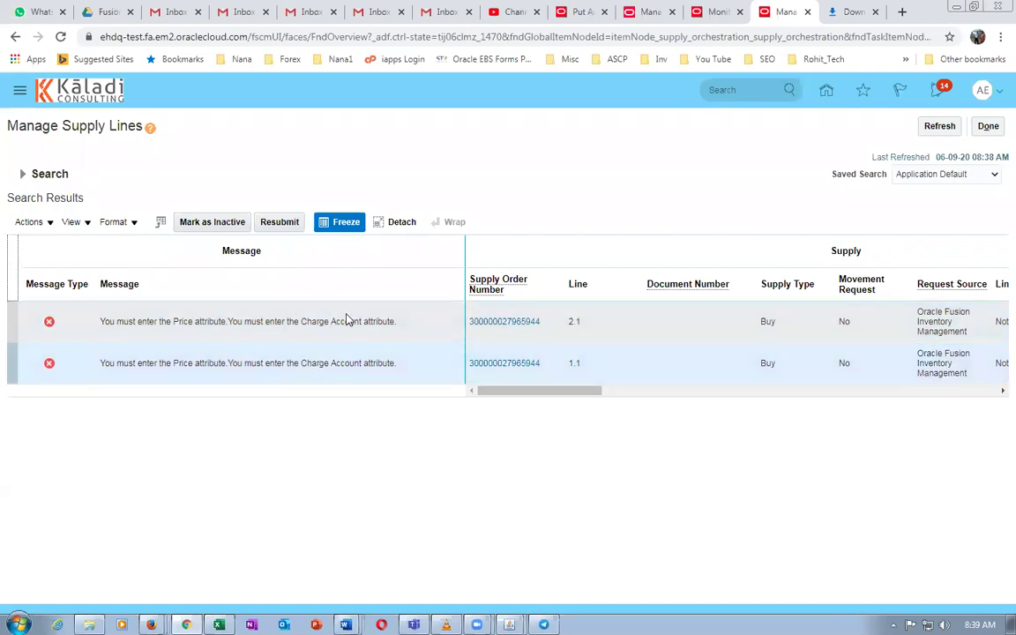
{"action": "left_click", "coordinate": [304, 320]}
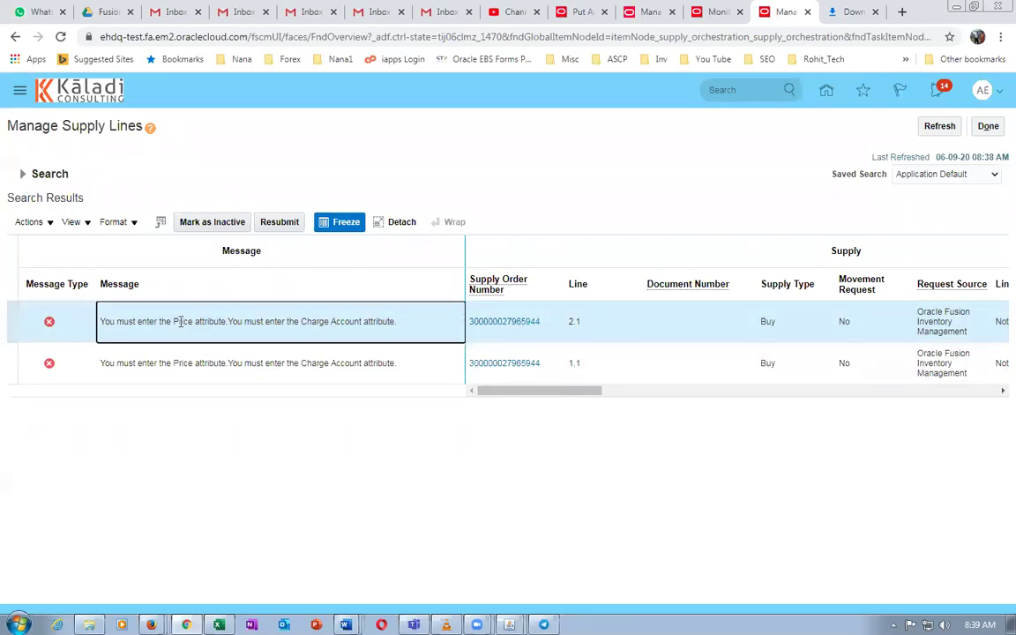
{"action": "left_click", "coordinate": [226, 371]}
{"action": "left_click", "coordinate": [209, 318]}
Close Put Away Receipts and open Browse Items in Product Information Management.
{"action": "left_click", "coordinate": [592, 12]}
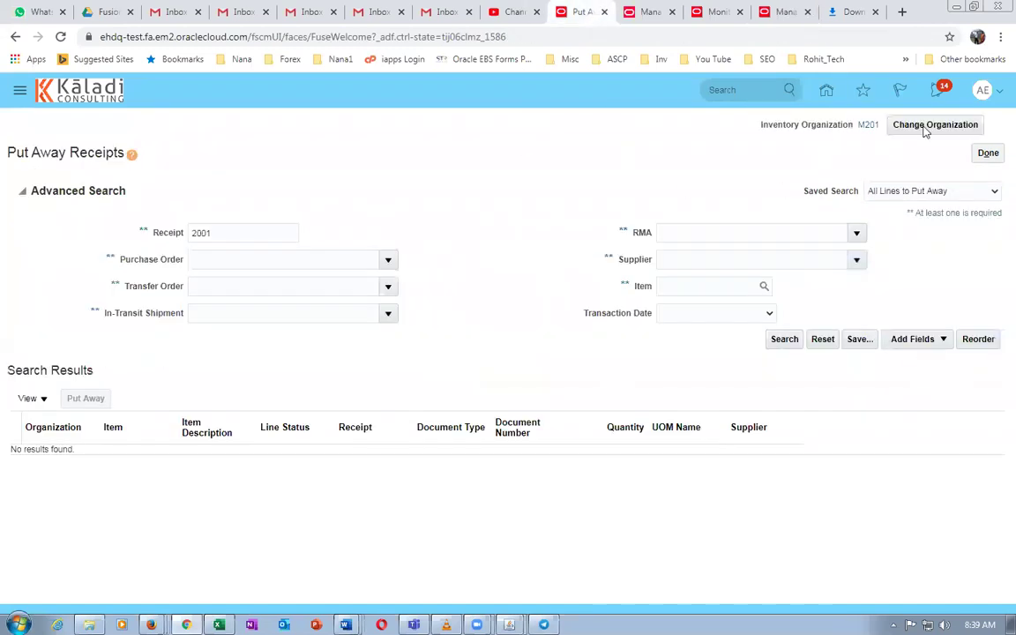
{"action": "left_click", "coordinate": [987, 155]}
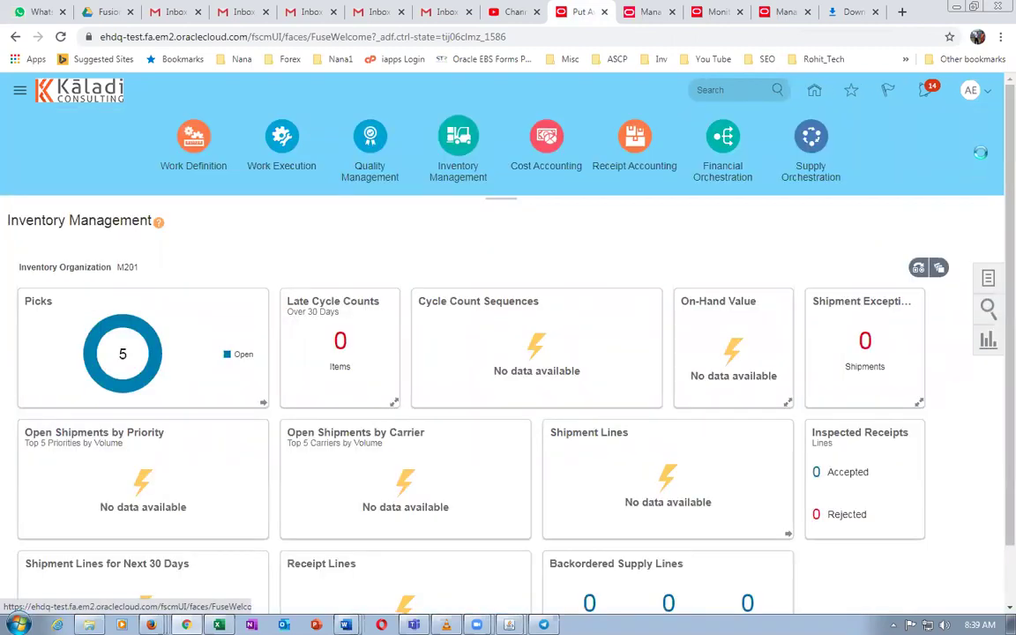
{"action": "left_click", "coordinate": [811, 90]}
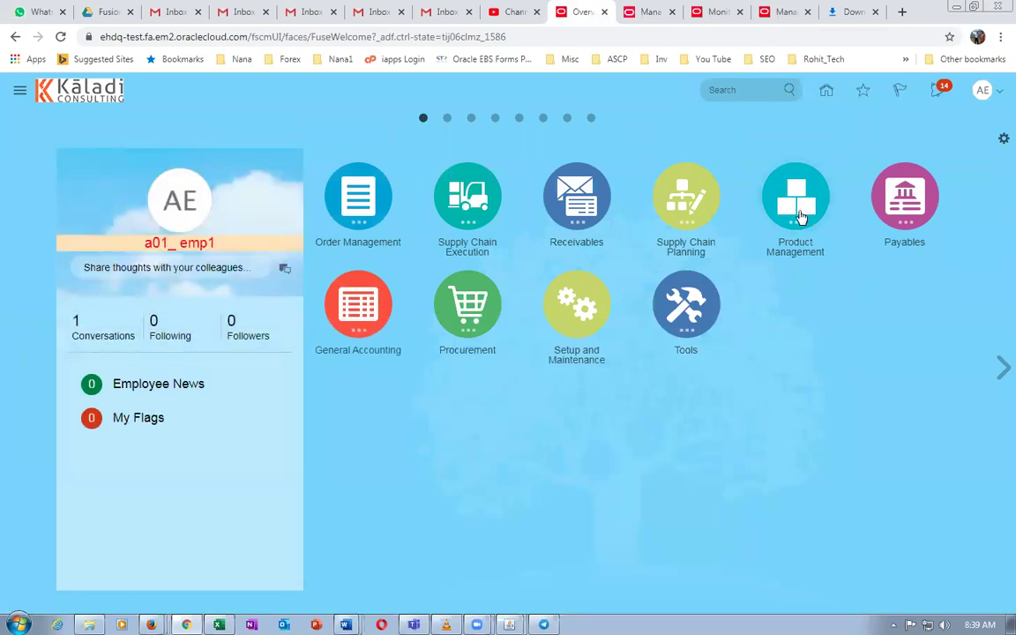
{"action": "left_click", "coordinate": [795, 195]}
{"action": "left_click", "coordinate": [750, 291]}
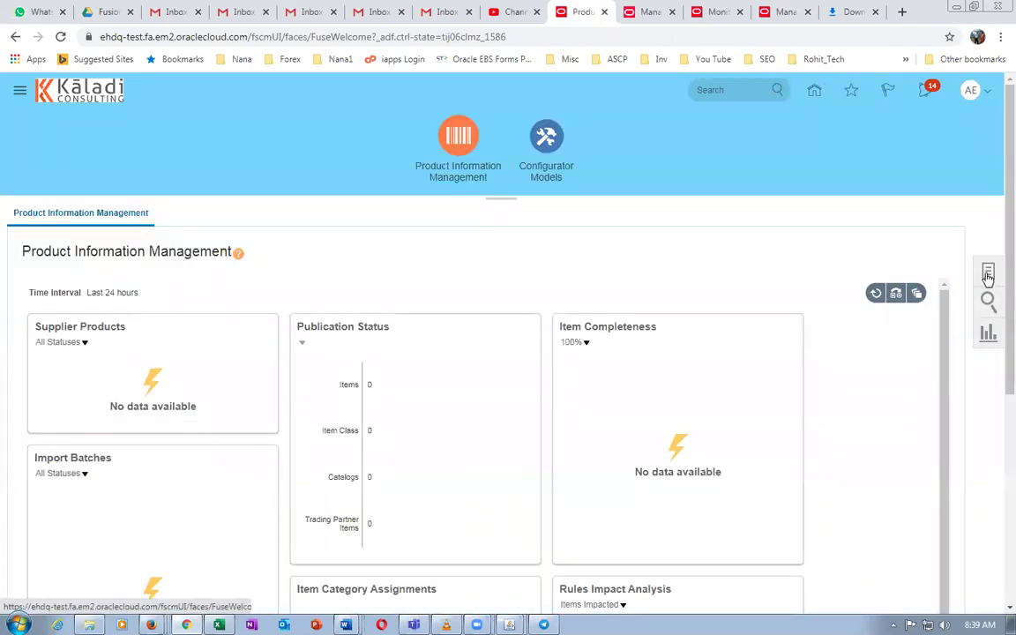
{"action": "left_click", "coordinate": [988, 276]}
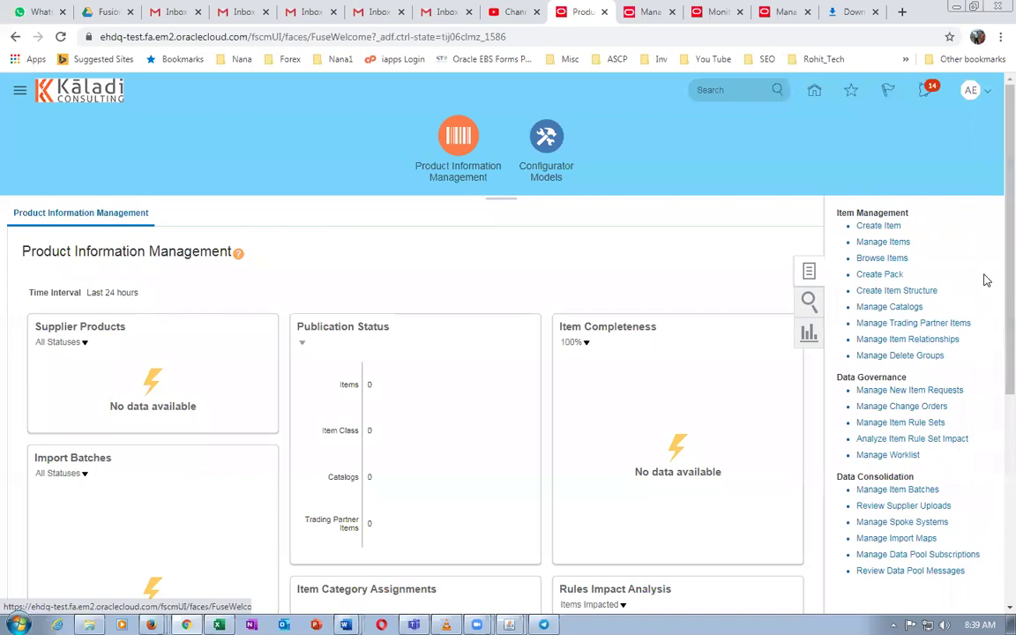
{"action": "left_click", "coordinate": [873, 258]}
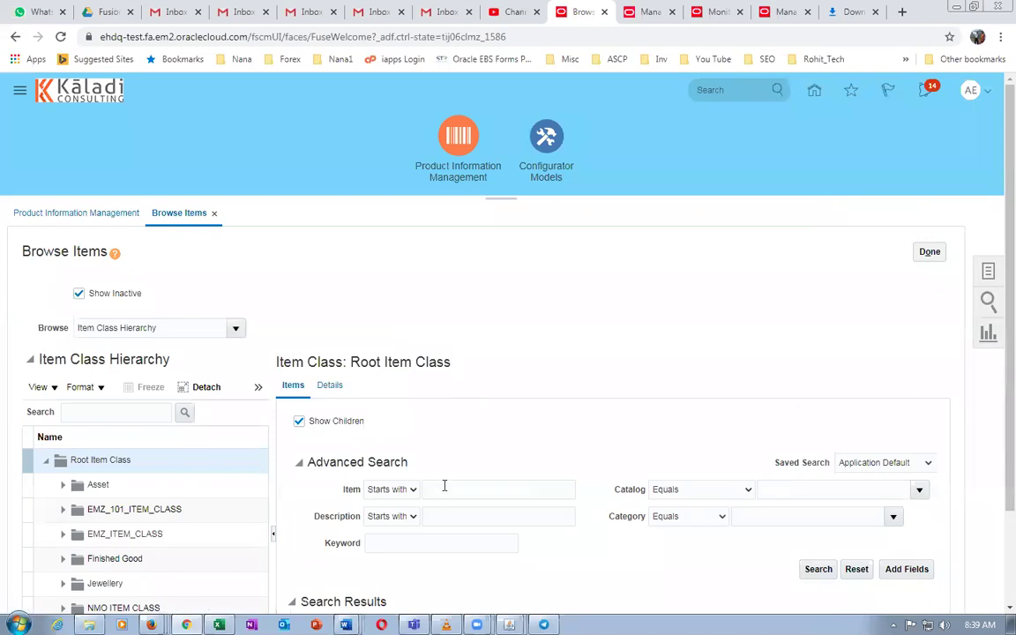
Search for item m20_2 and open the M201 record of m20_2-min_max.
{"action": "left_click", "coordinate": [463, 491]}
{"action": "type", "text": "m20"}
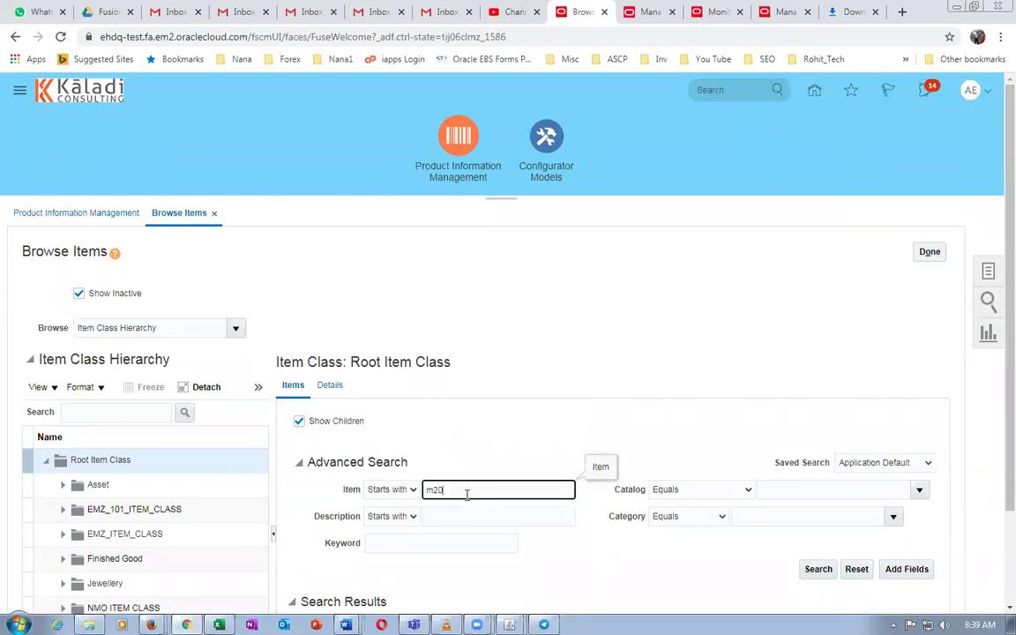
{"action": "type", "text": "_2"}
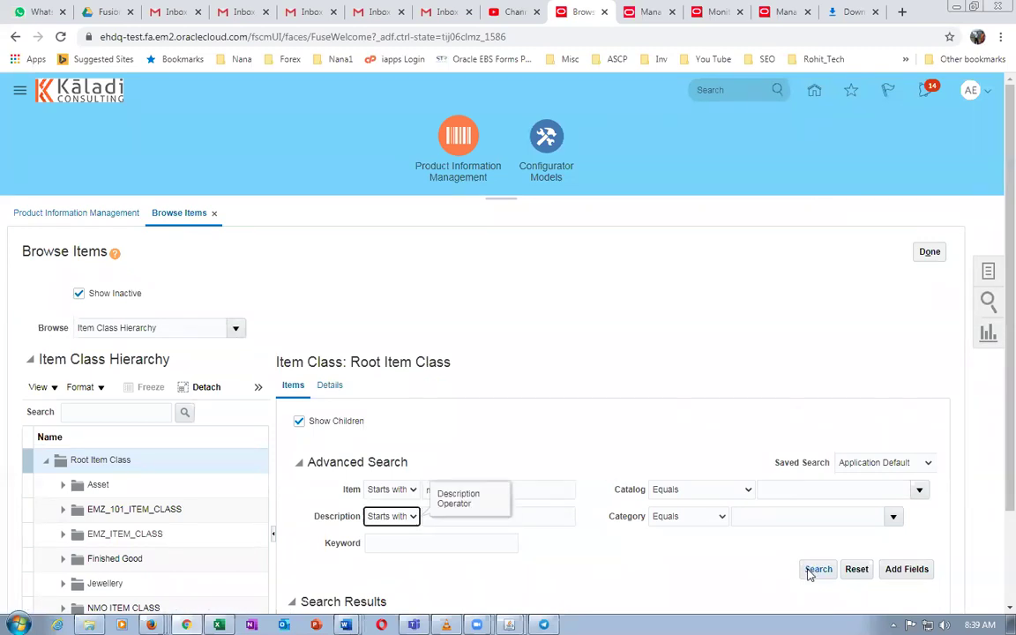
{"action": "left_click", "coordinate": [818, 569]}
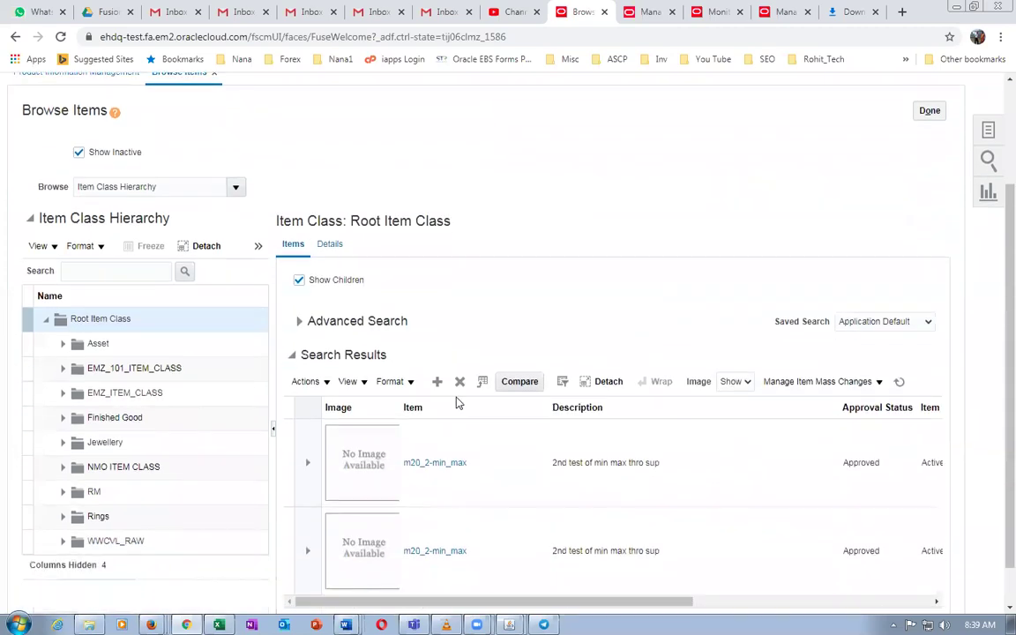
{"action": "left_click", "coordinate": [275, 430]}
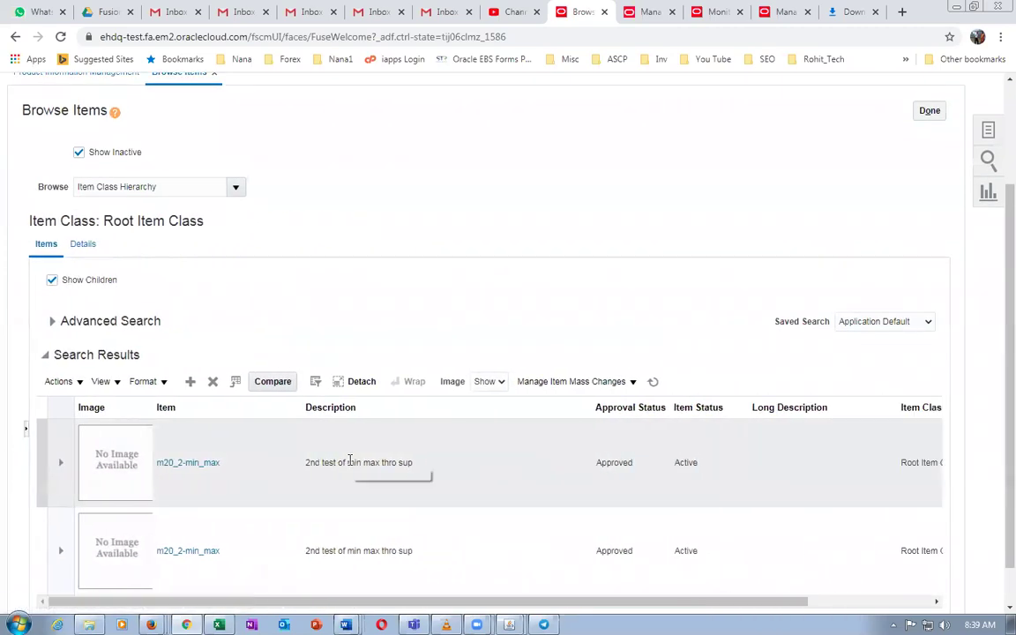
{"action": "scroll", "coordinate": [993, 342], "scroll_direction": "down", "scroll_amount": 1}
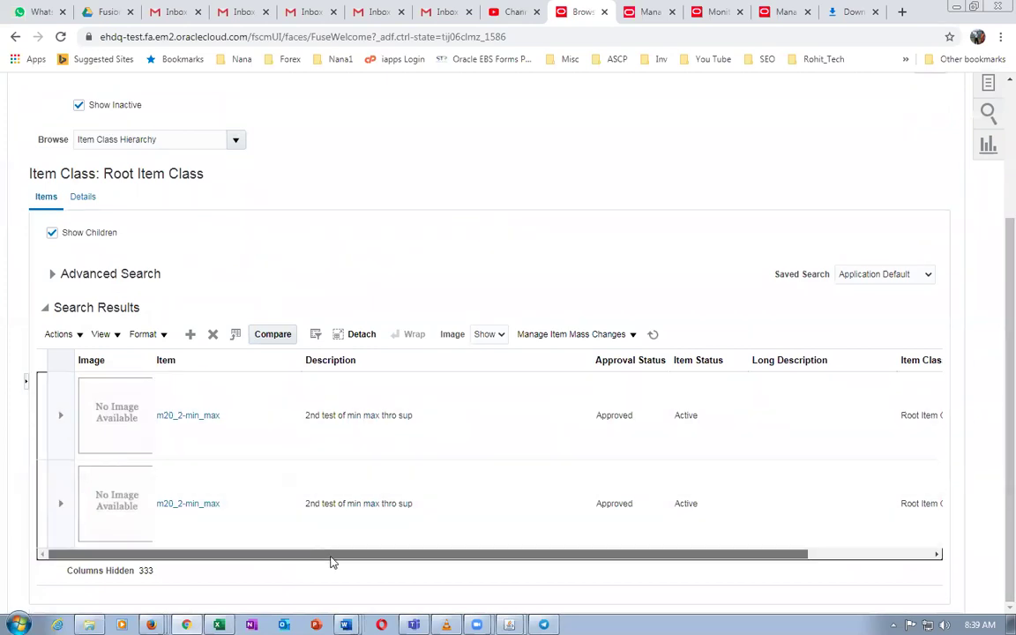
{"action": "left_click_drag", "start_coordinate": [330, 555], "coordinate": [481, 564]}
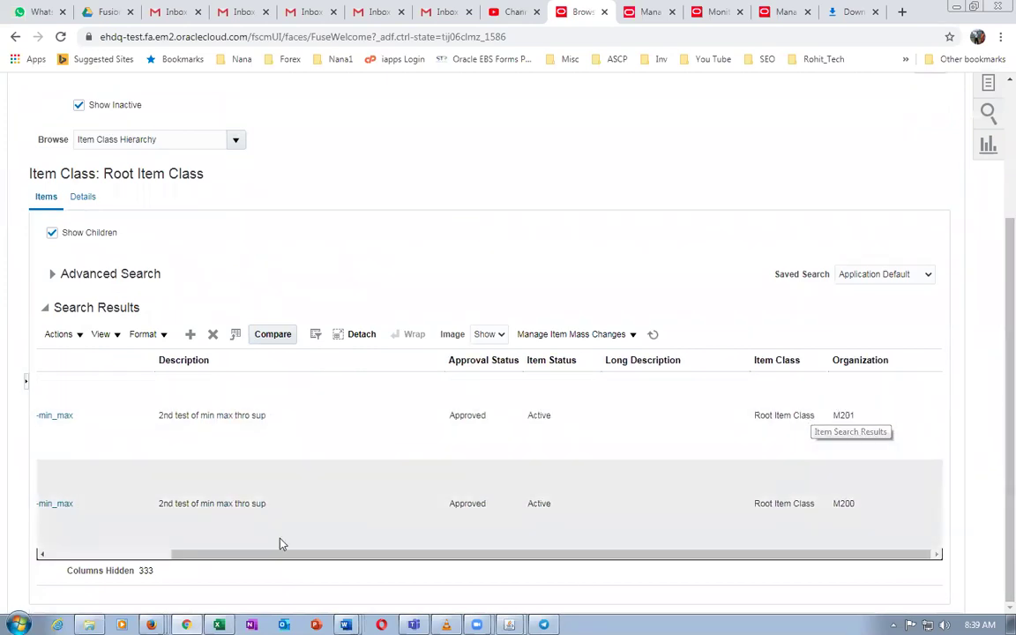
{"action": "left_click_drag", "start_coordinate": [275, 561], "coordinate": [194, 567]}
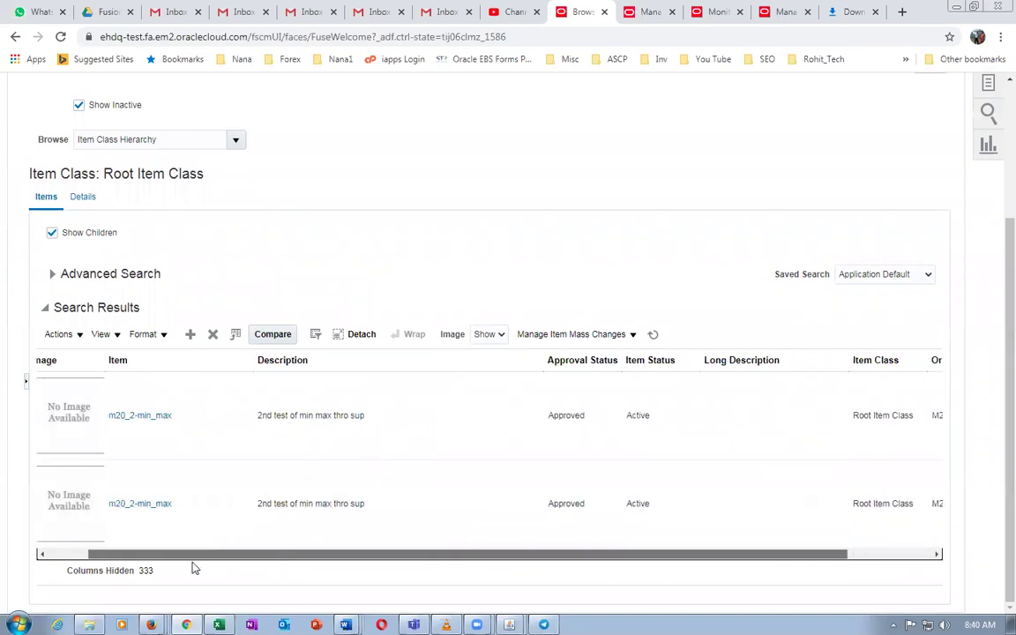
{"action": "left_click_drag", "start_coordinate": [397, 559], "coordinate": [847, 427]}
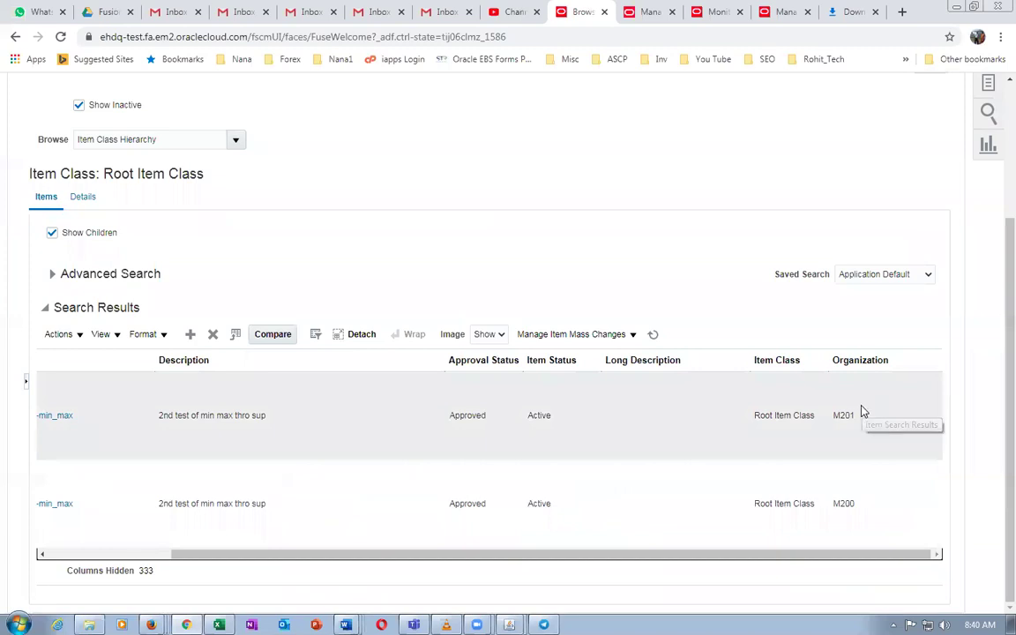
{"action": "left_click_drag", "start_coordinate": [442, 569], "coordinate": [226, 567]}
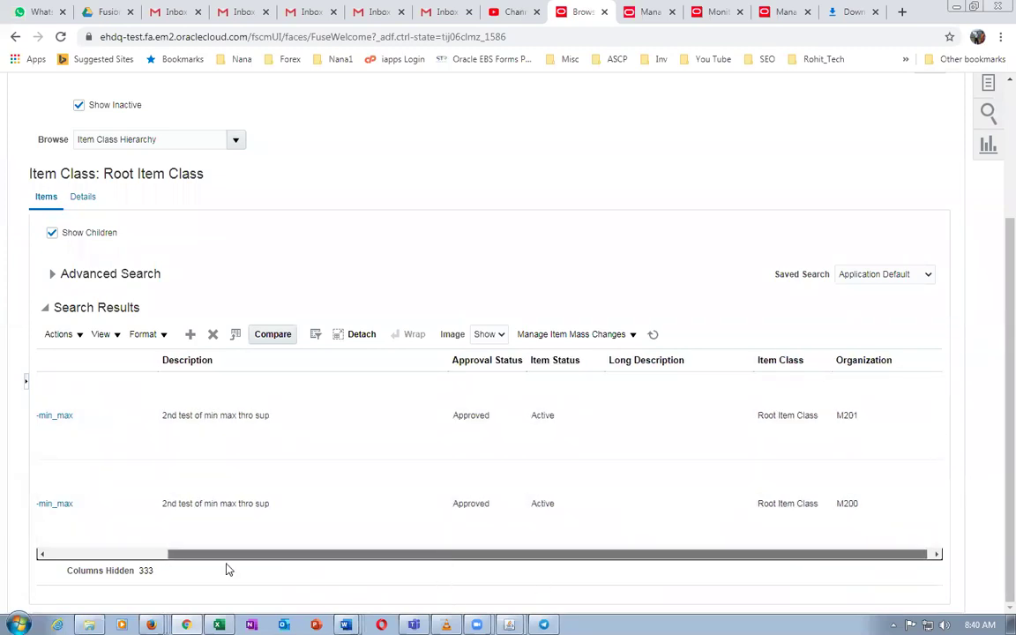
{"action": "left_click", "coordinate": [186, 418]}
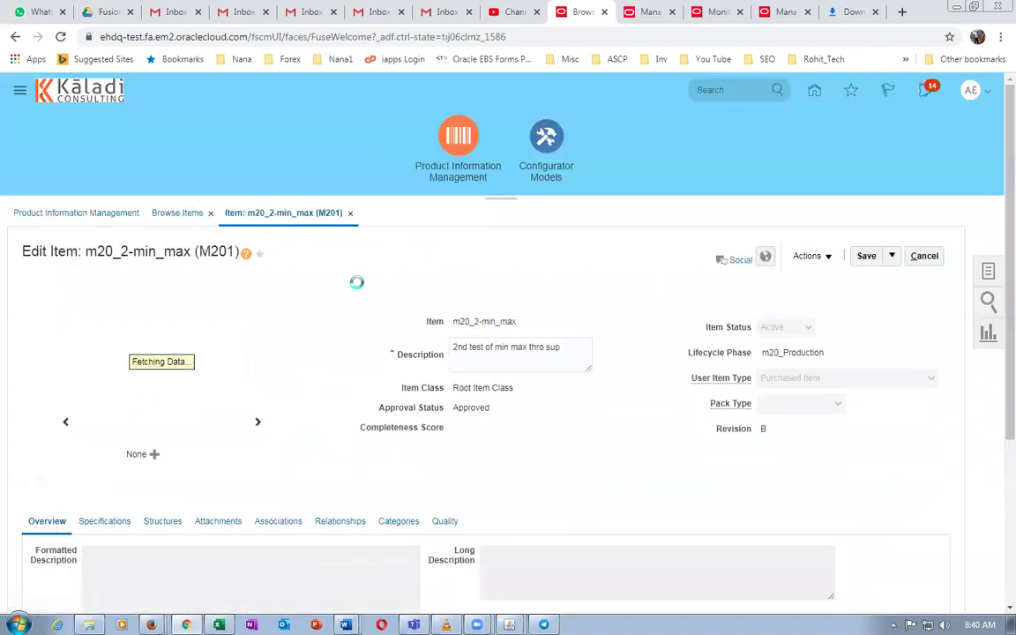
Enter a Purchasing List Price of 3 for m20_2-min_max in M201, then Save and Close.
{"action": "scroll", "coordinate": [324, 313], "scroll_direction": "down", "scroll_amount": 3}
{"action": "left_click", "coordinate": [106, 381]}
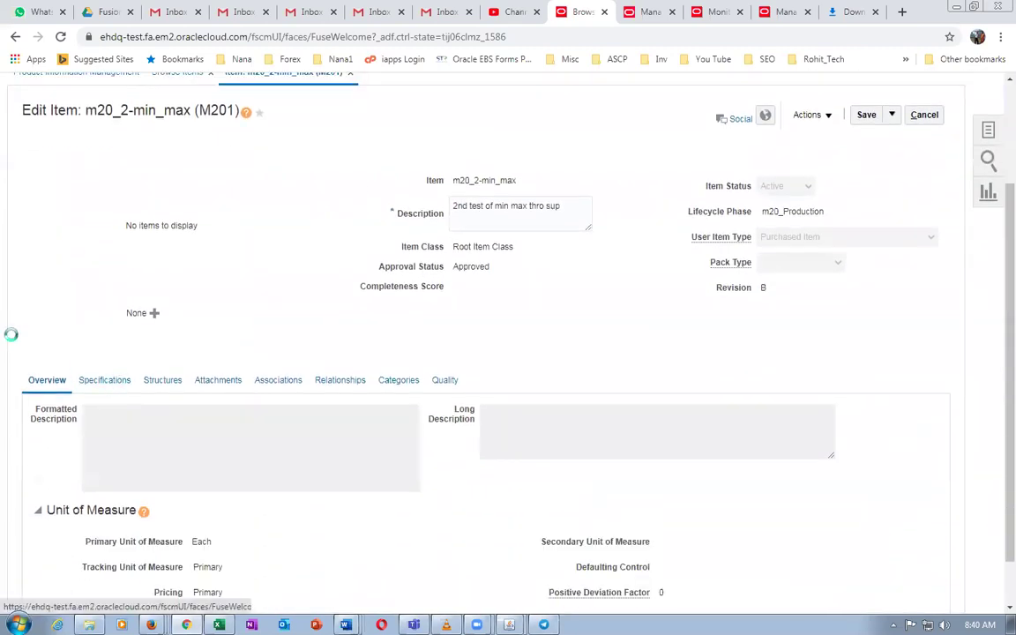
{"action": "scroll", "coordinate": [29, 362], "scroll_direction": "down", "scroll_amount": 2}
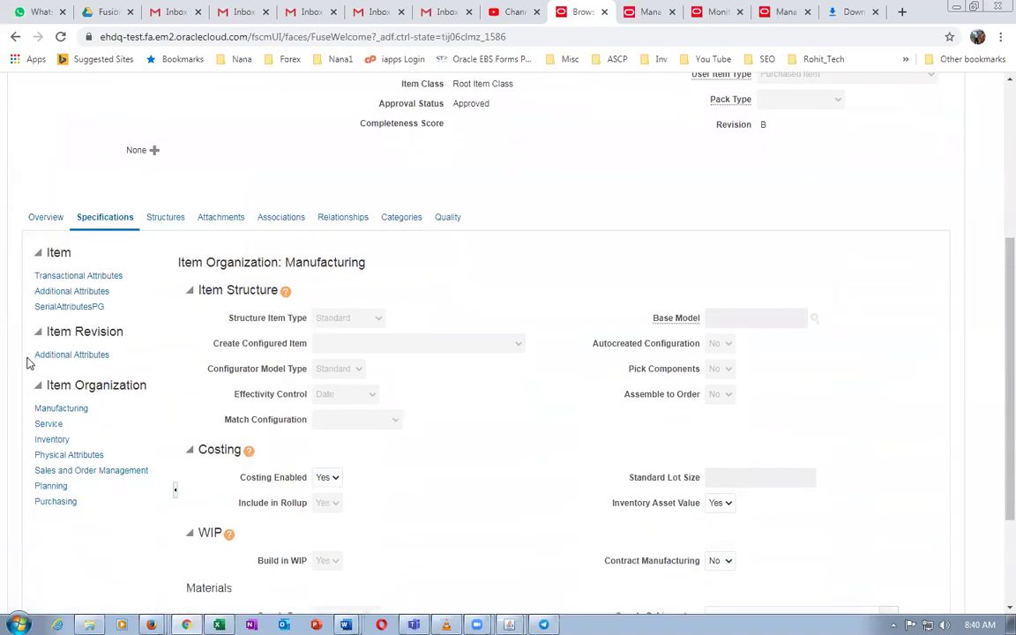
{"action": "left_click", "coordinate": [56, 500]}
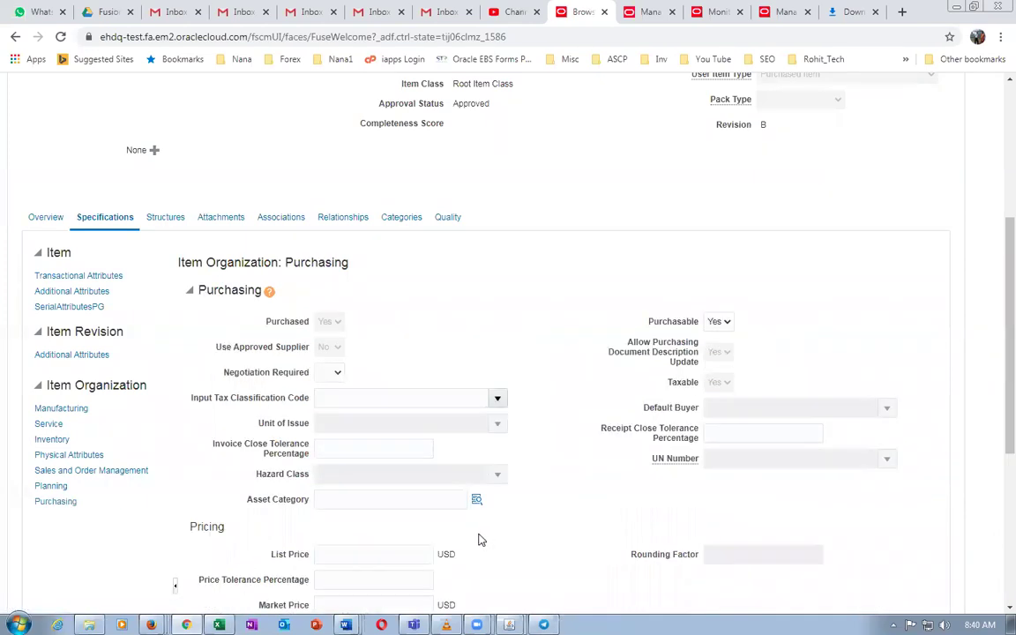
{"action": "scroll", "coordinate": [477, 540], "scroll_direction": "down", "scroll_amount": 2}
{"action": "left_click", "coordinate": [346, 413]}
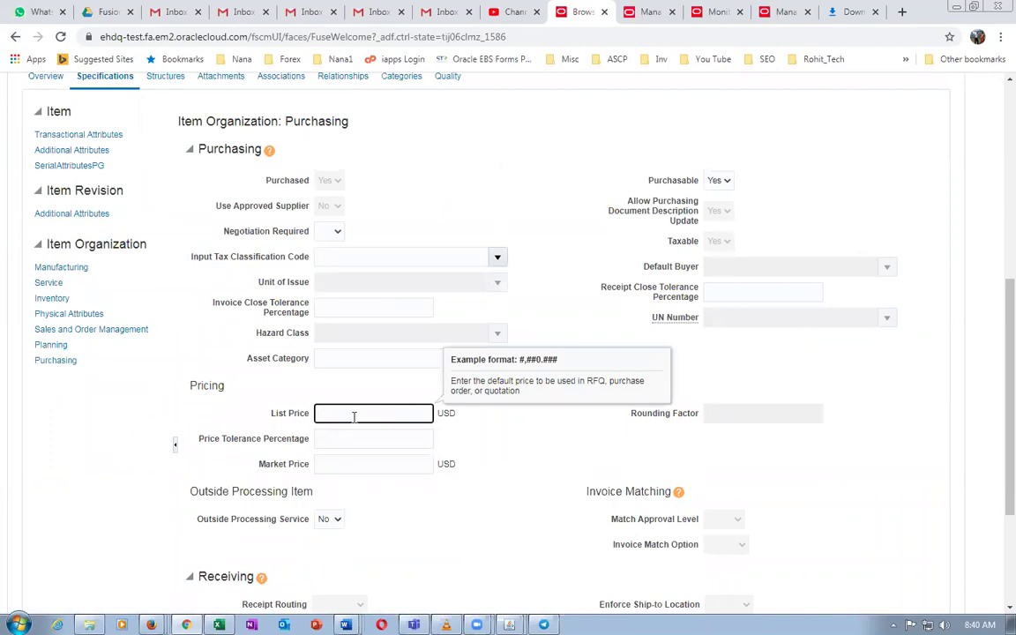
{"action": "left_click", "coordinate": [586, 431]}
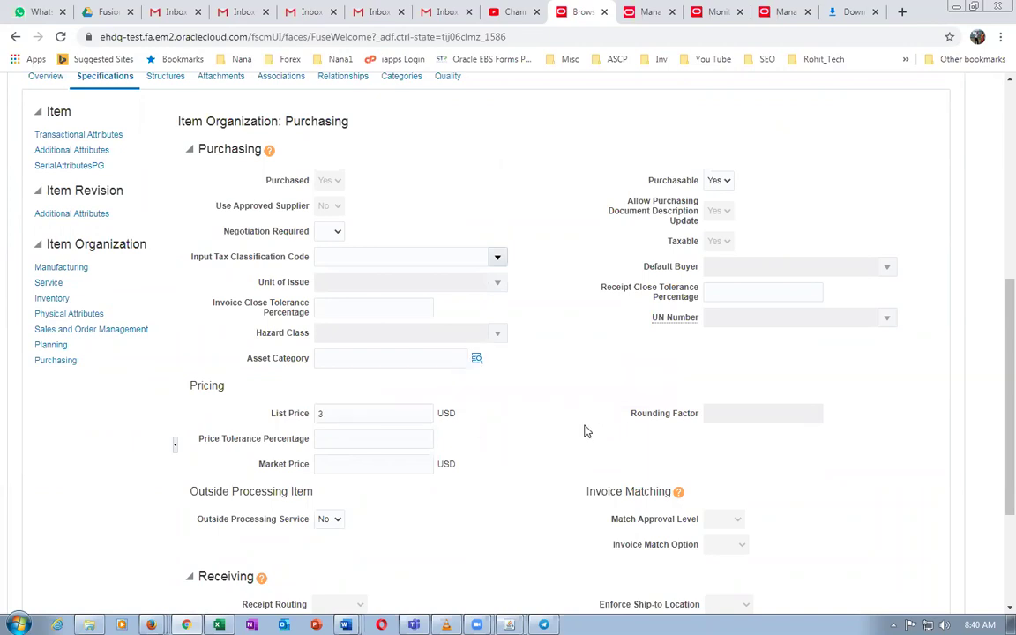
{"action": "scroll", "coordinate": [582, 433], "scroll_direction": "up", "scroll_amount": 3}
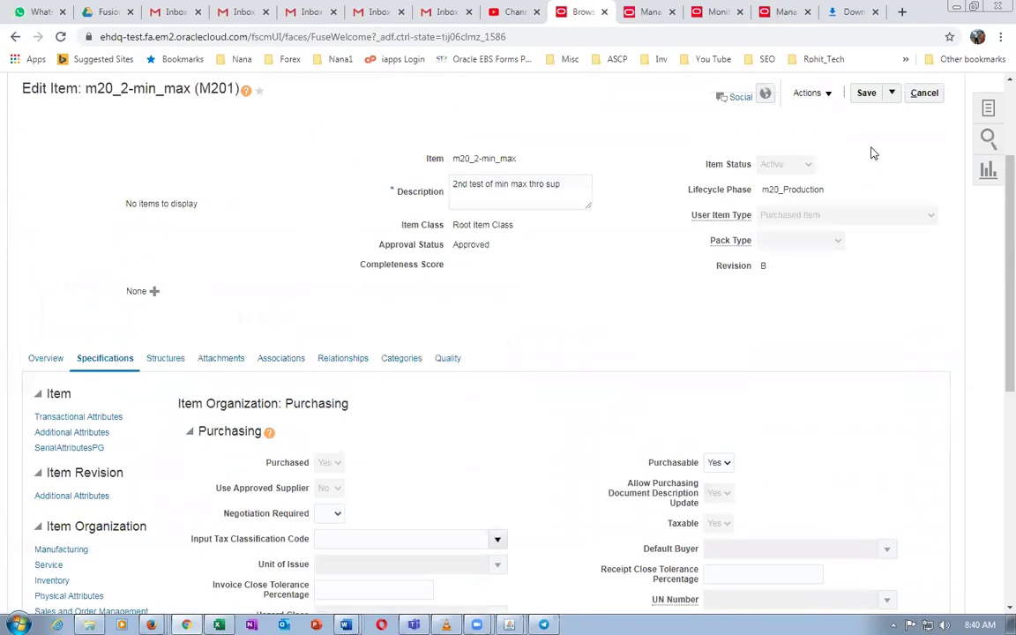
{"action": "left_click", "coordinate": [892, 95]}
{"action": "left_click", "coordinate": [891, 114]}
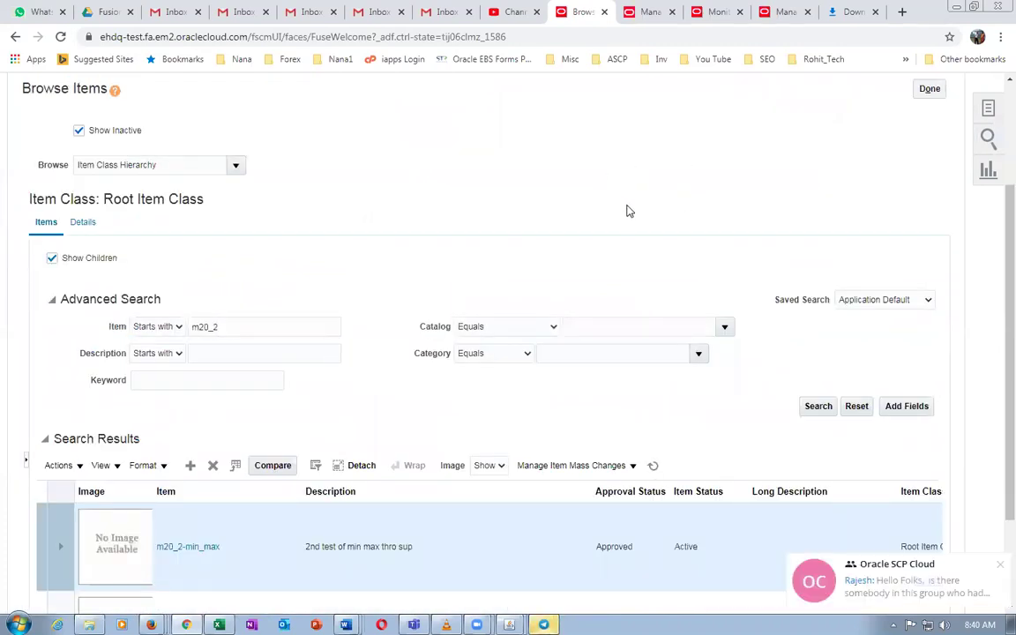
{"action": "left_click_drag", "start_coordinate": [995, 250], "coordinate": [996, 169]}
Finish browsing items and switch to the Manage Supply Lines page.
{"action": "left_click", "coordinate": [930, 251]}
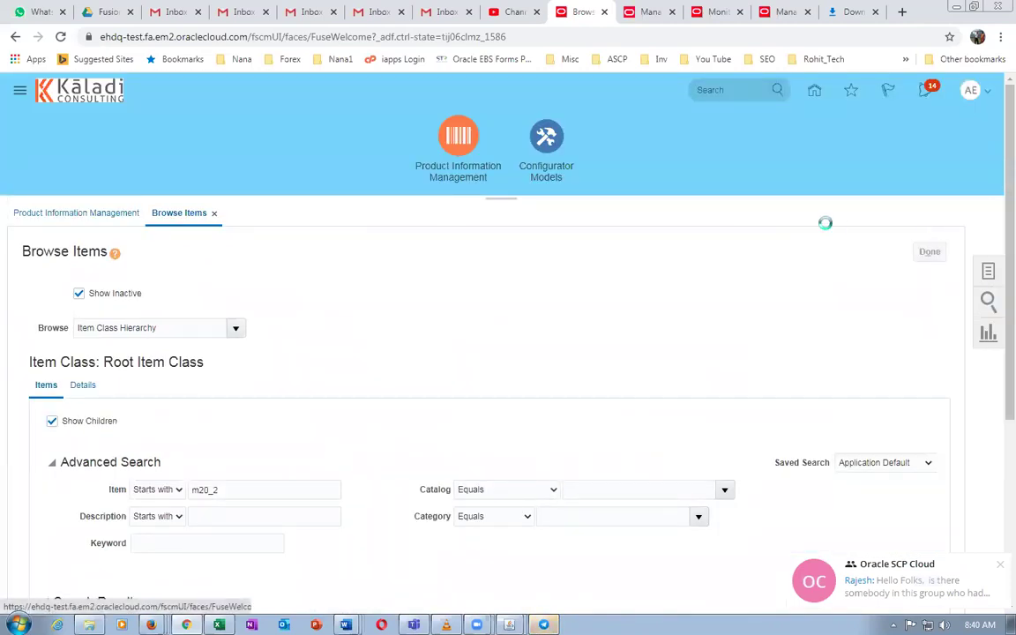
{"action": "left_click", "coordinate": [514, 12]}
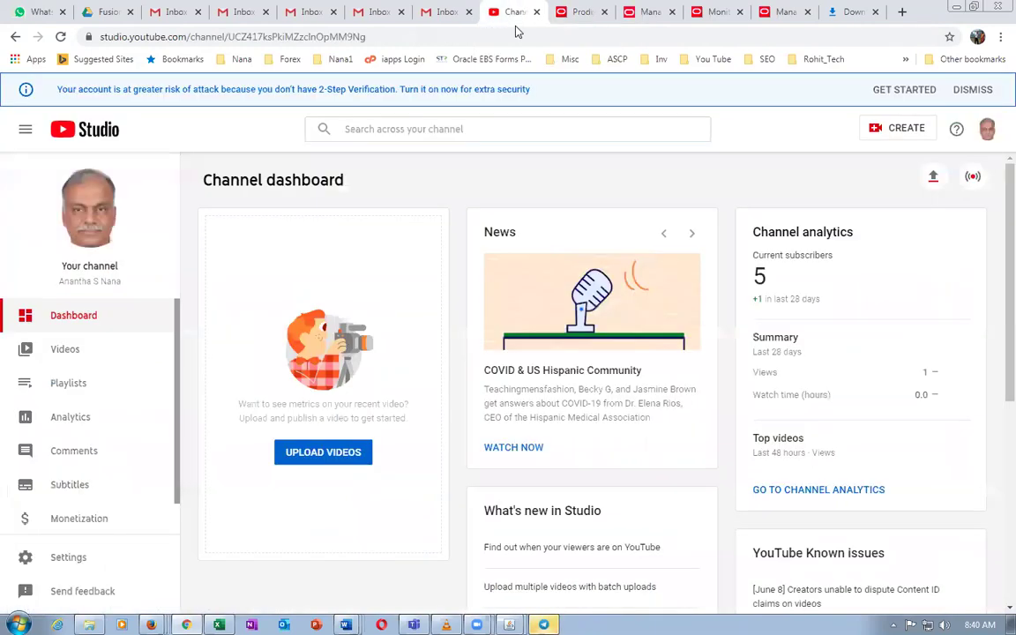
{"action": "left_click", "coordinate": [583, 13]}
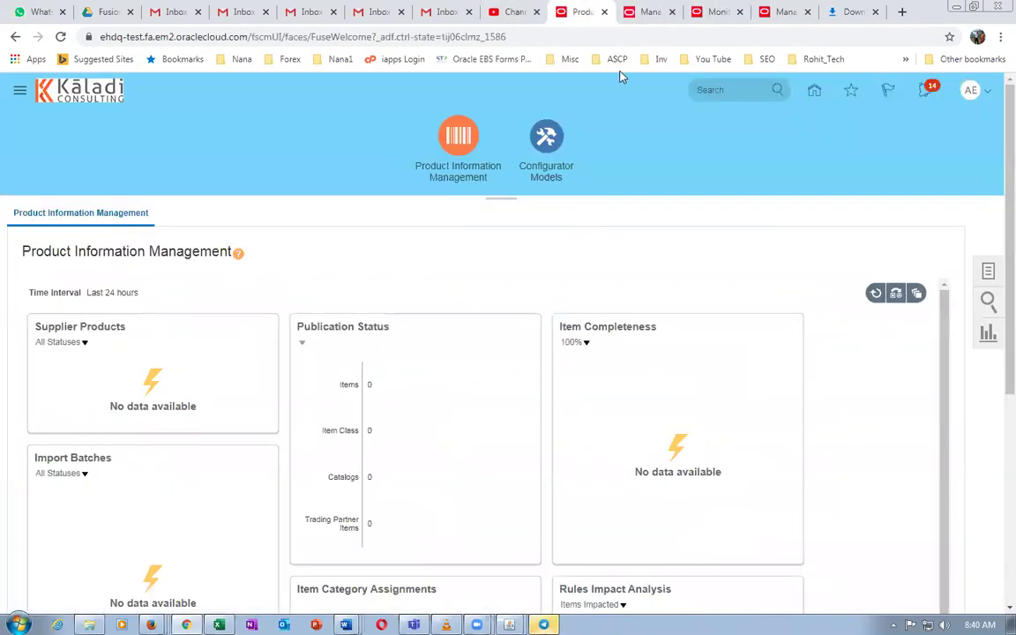
{"action": "left_click", "coordinate": [649, 13]}
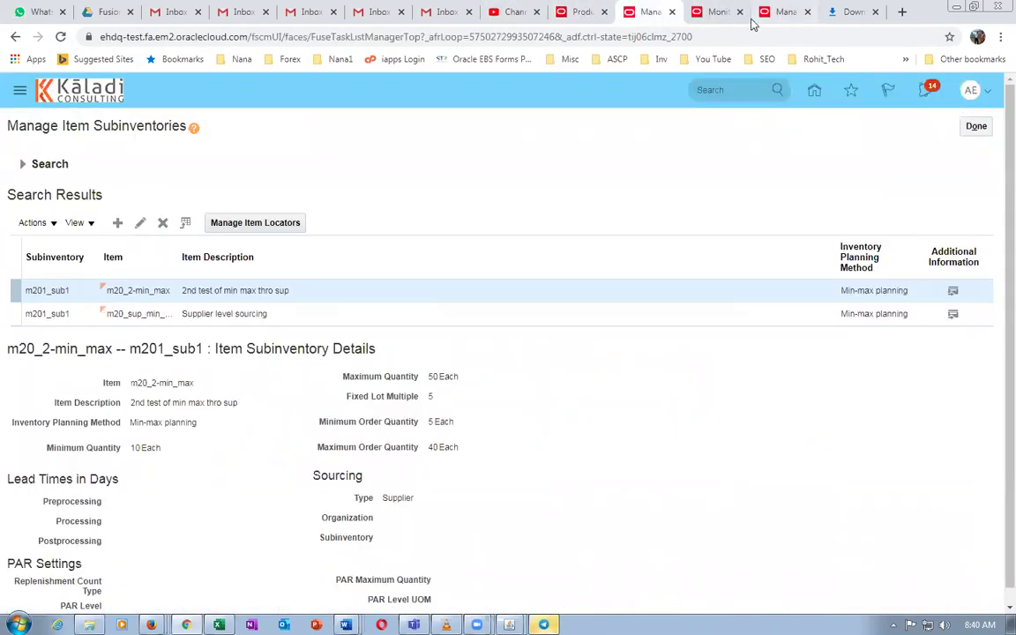
{"action": "left_click", "coordinate": [725, 13]}
{"action": "left_click", "coordinate": [784, 12]}
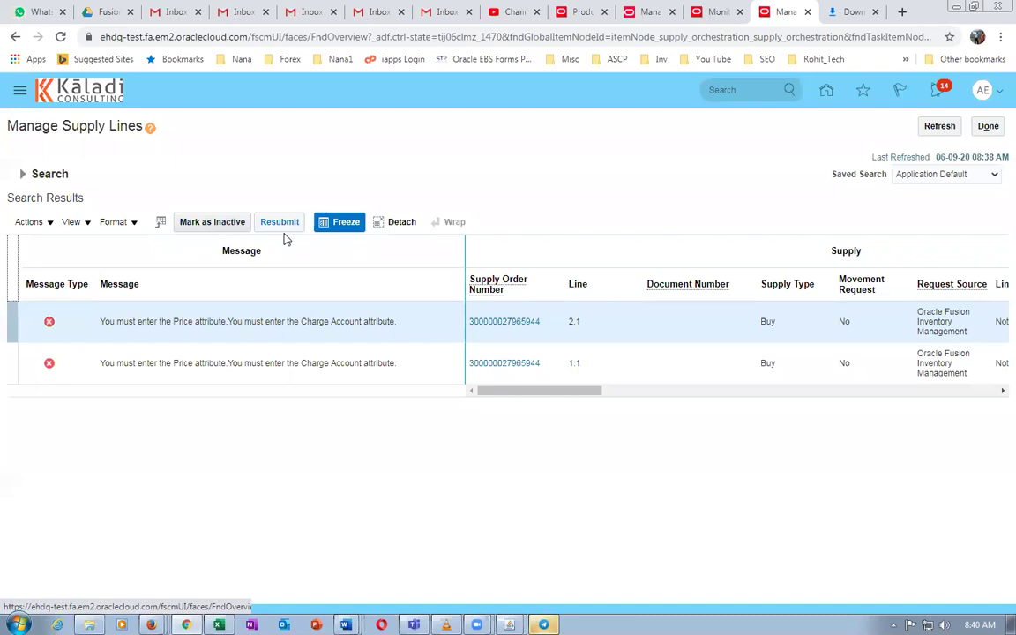
Resubmit supply lines 2.1 and 1.1, refreshing until their error messages clear.
{"action": "left_click", "coordinate": [11, 320]}
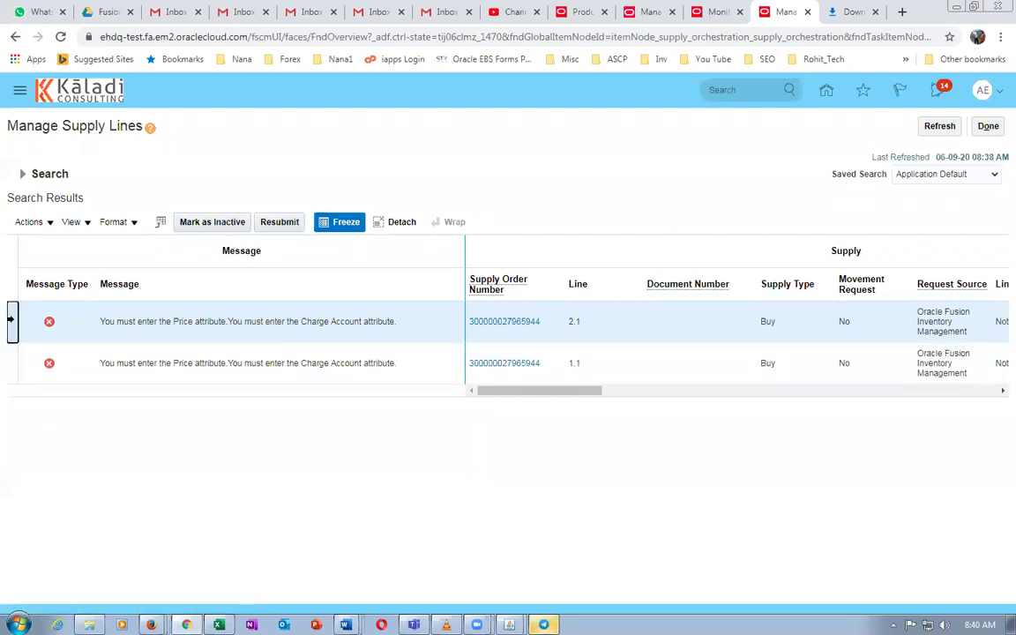
{"action": "left_click", "coordinate": [11, 359], "text": "shift"}
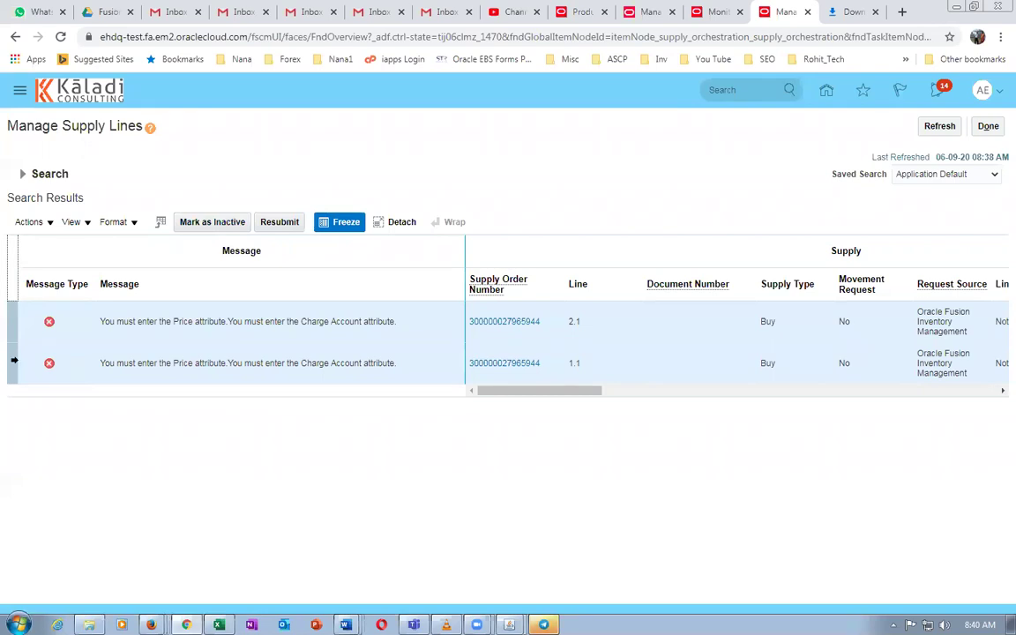
{"action": "left_click", "coordinate": [282, 223]}
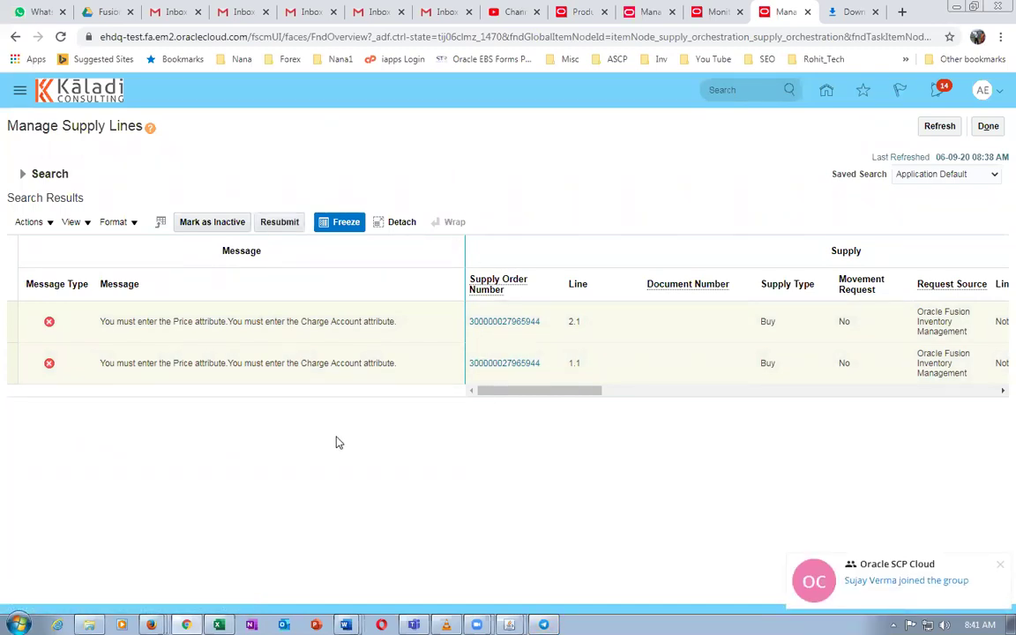
{"action": "left_click", "coordinate": [573, 393]}
{"action": "left_click_drag", "start_coordinate": [573, 394], "coordinate": [608, 403]}
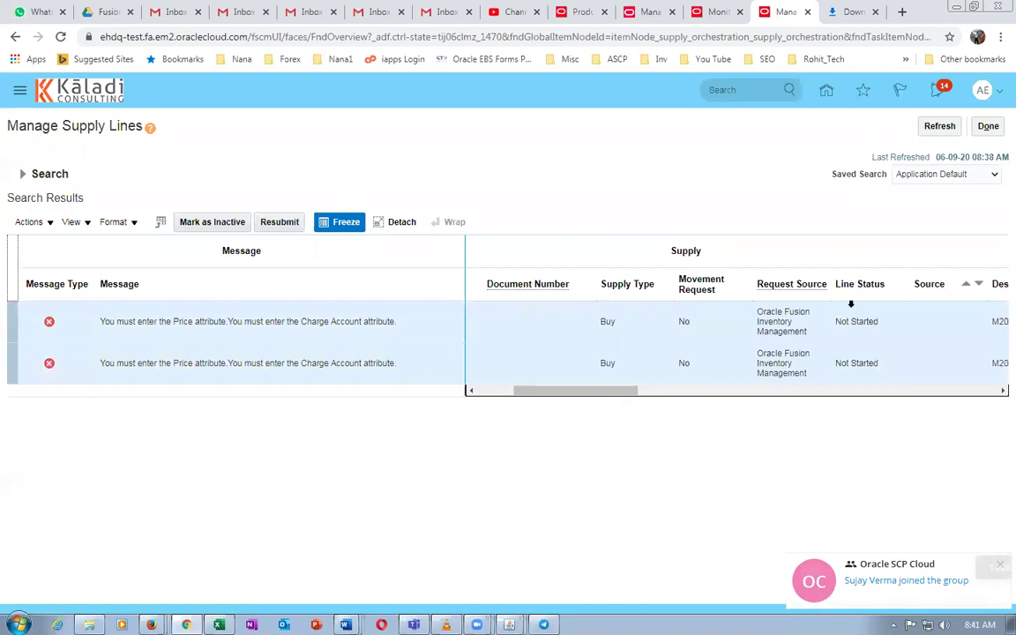
{"action": "left_click", "coordinate": [940, 126]}
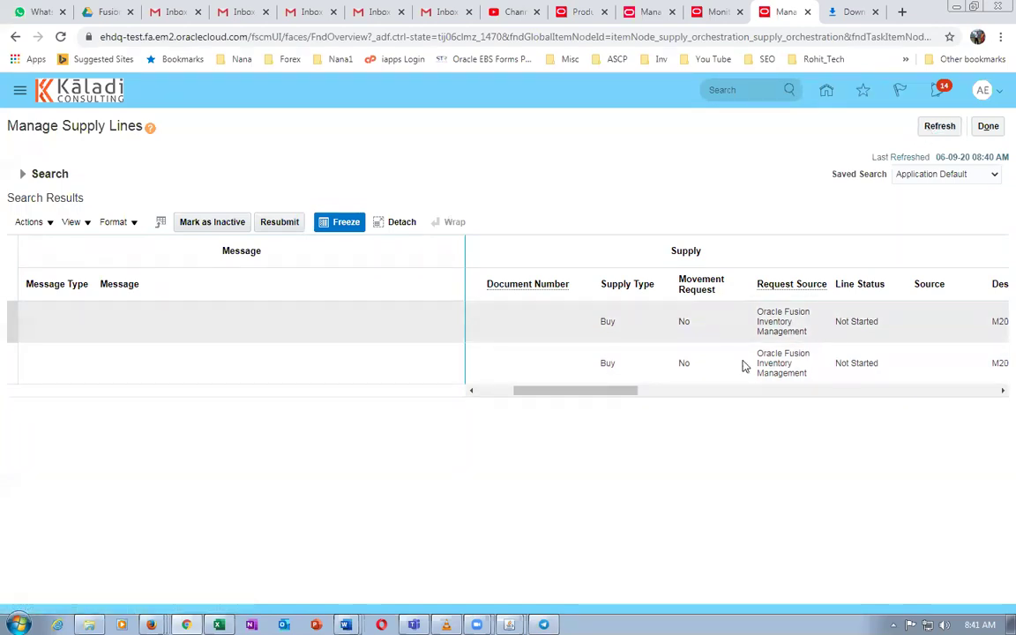
{"action": "mouse_move", "coordinate": [608, 393]}
{"action": "left_mouse_down"}
{"action": "mouse_move", "coordinate": [517, 394]}
{"action": "mouse_move", "coordinate": [591, 393]}
{"action": "left_mouse_up"}
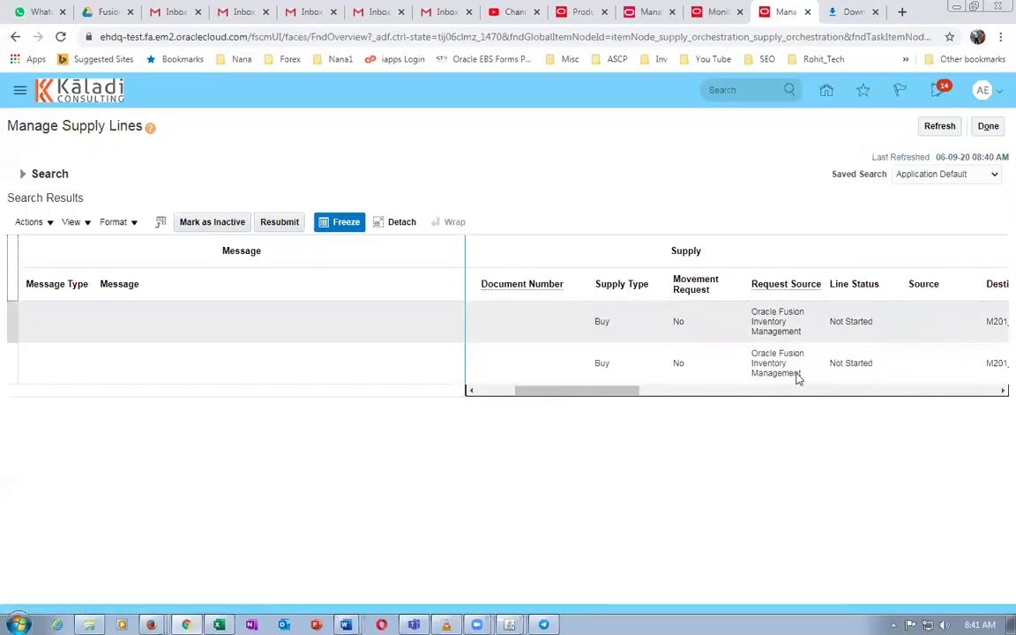
{"action": "left_click", "coordinate": [939, 129]}
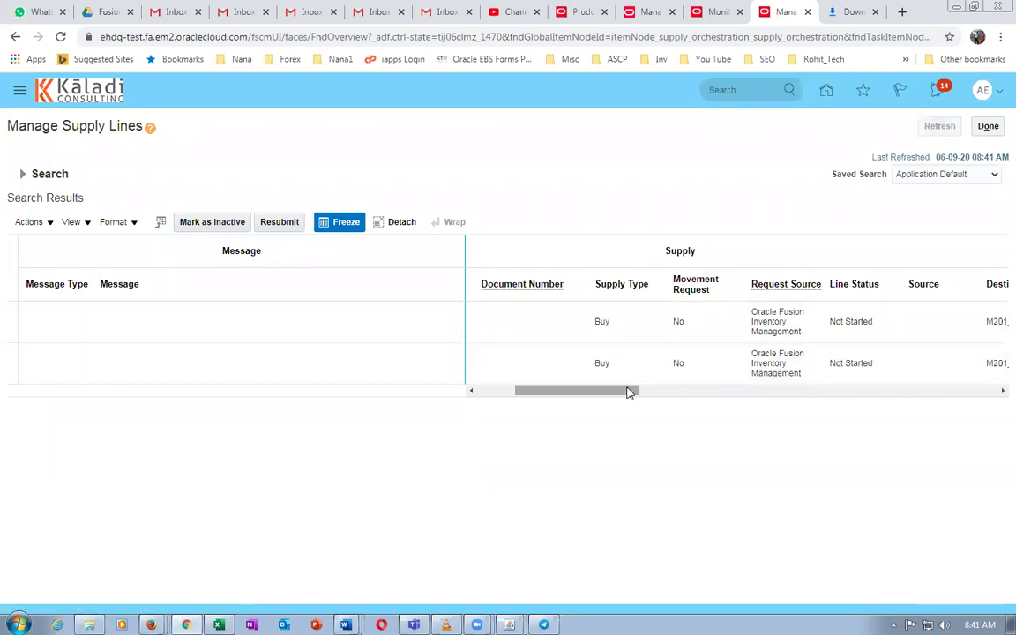
{"action": "left_click_drag", "start_coordinate": [629, 392], "coordinate": [541, 392]}
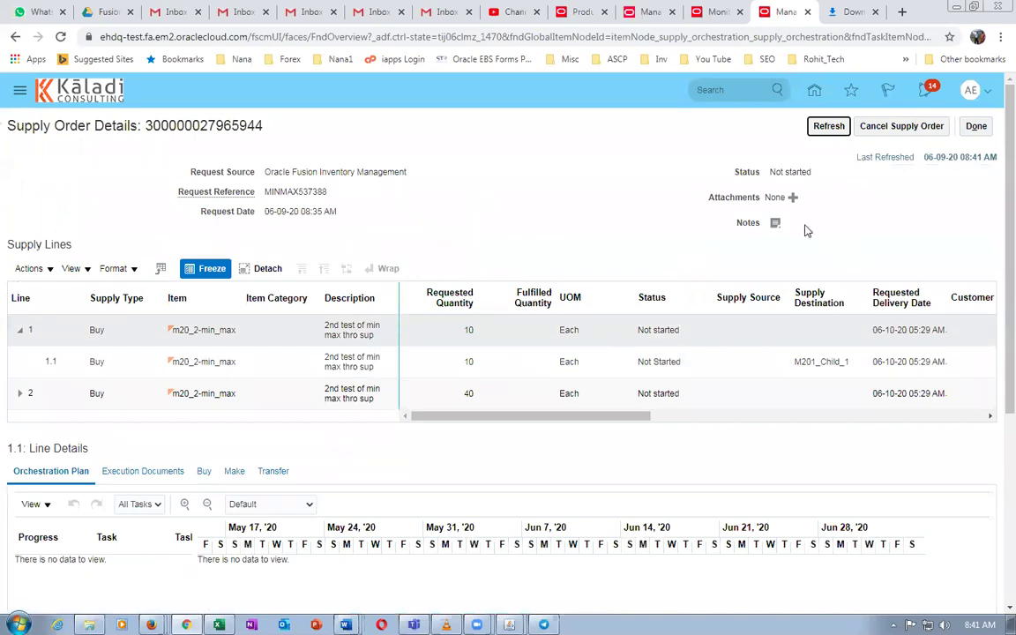
Refresh supply order details and confirm line 1.1's Purchase Order task has completed.
{"action": "left_click", "coordinate": [827, 127]}
{"action": "left_click", "coordinate": [829, 130]}
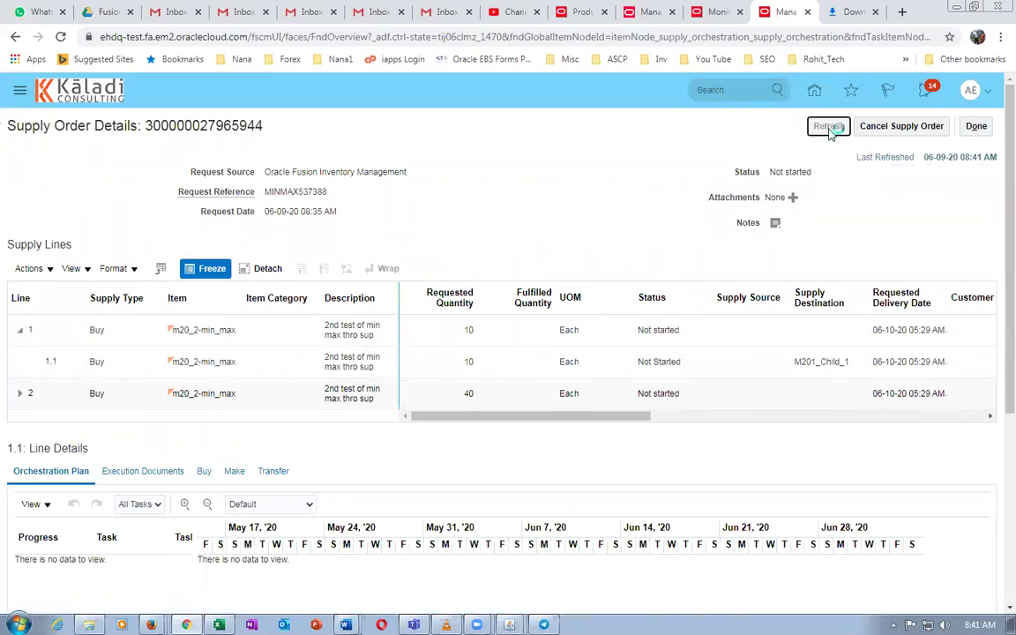
{"action": "left_click", "coordinate": [585, 374]}
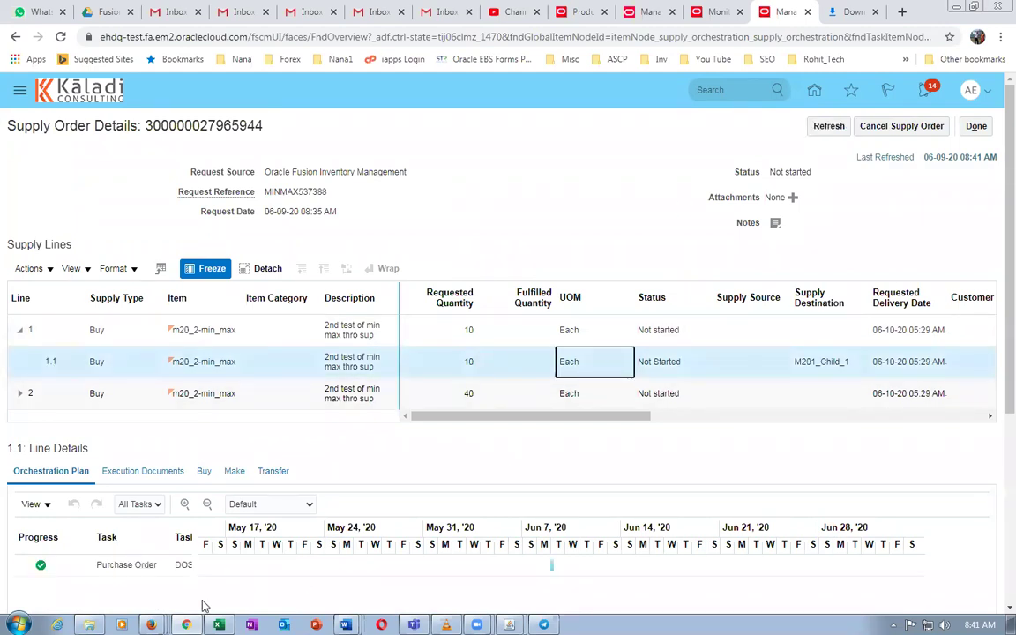
{"action": "scroll", "coordinate": [996, 407], "scroll_direction": "down", "scroll_amount": 2}
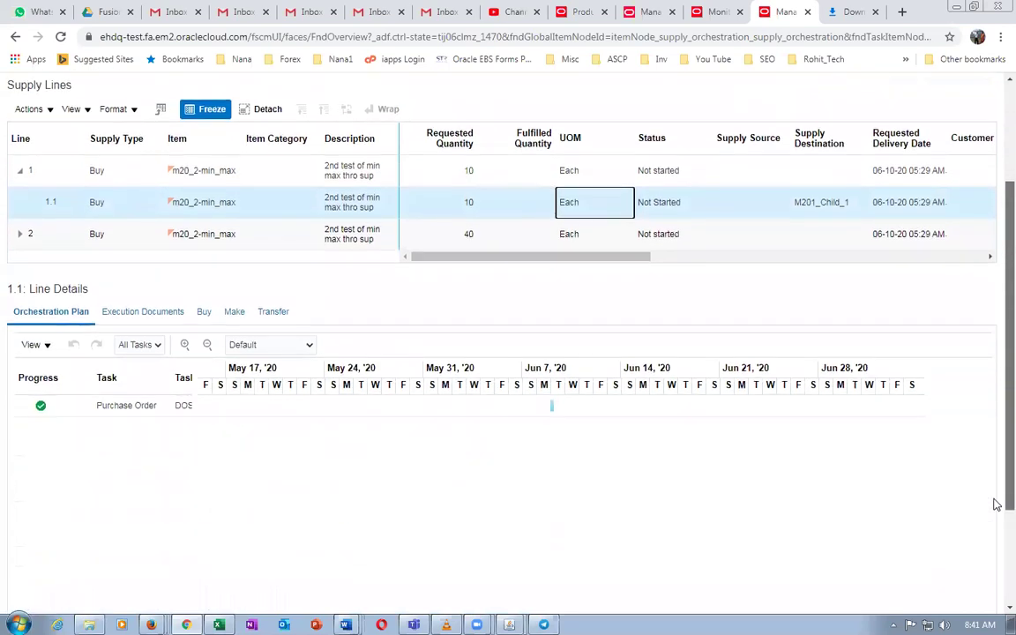
{"action": "scroll", "coordinate": [996, 477], "scroll_direction": "up", "scroll_amount": 2}
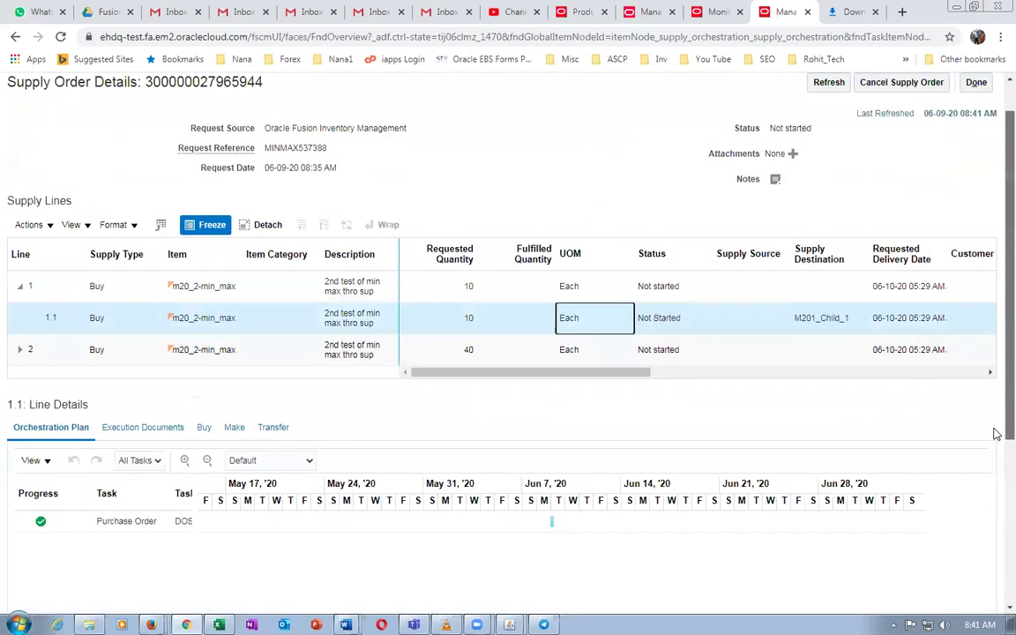
{"action": "scroll", "coordinate": [996, 434], "scroll_direction": "up", "scroll_amount": 1}
{"action": "left_click", "coordinate": [825, 117]}
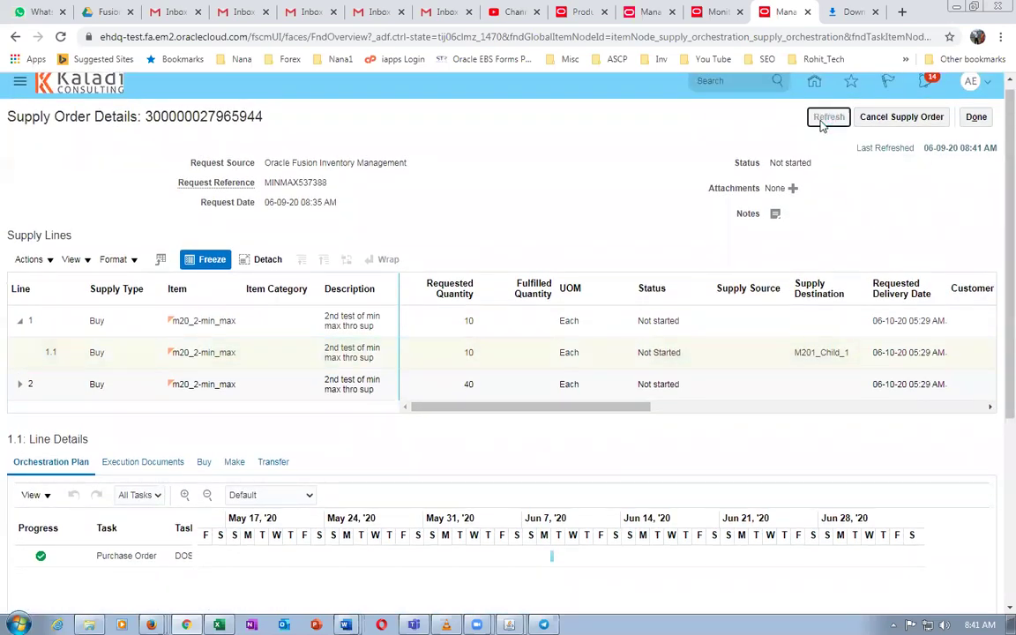
{"action": "left_click", "coordinate": [649, 12]}
{"action": "left_click", "coordinate": [976, 128]}
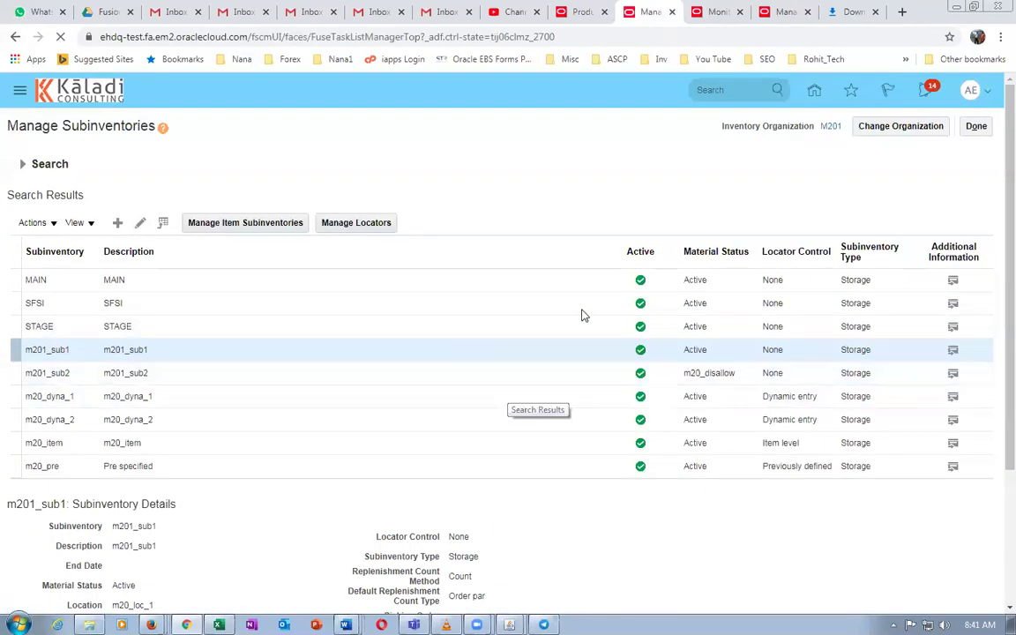
Open Procurement > Purchase Requisitions to confirm requisition 1027 is Approved.
{"action": "left_click", "coordinate": [814, 91]}
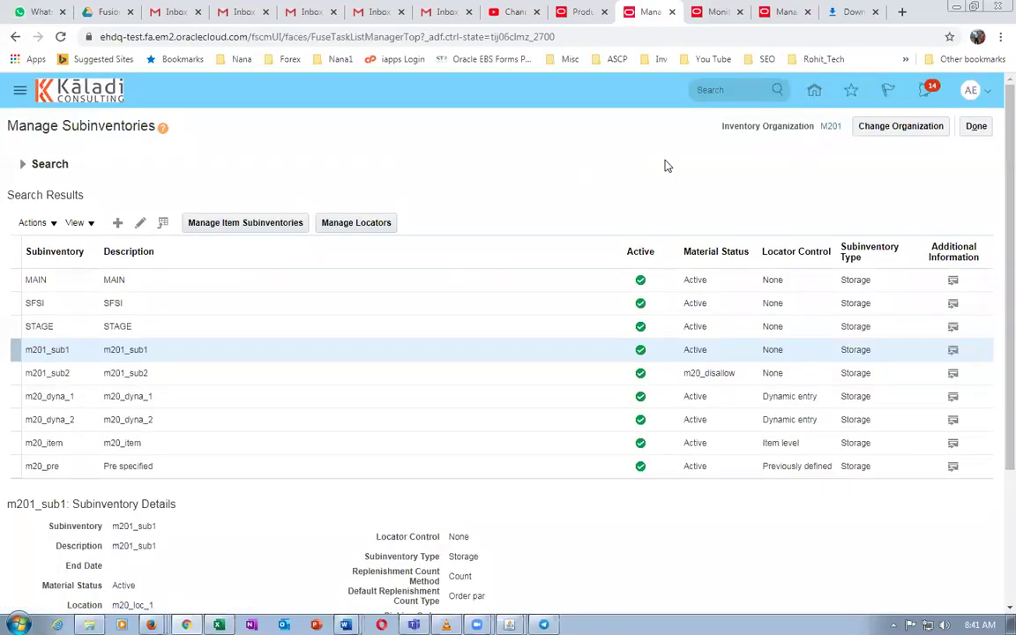
{"action": "left_click", "coordinate": [977, 126]}
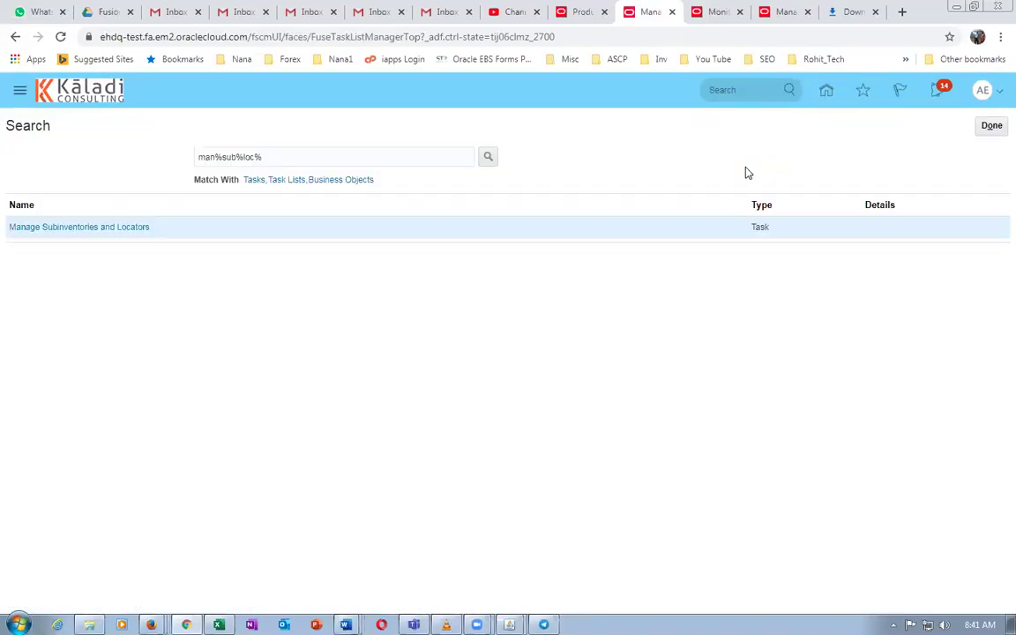
{"action": "left_click", "coordinate": [988, 128]}
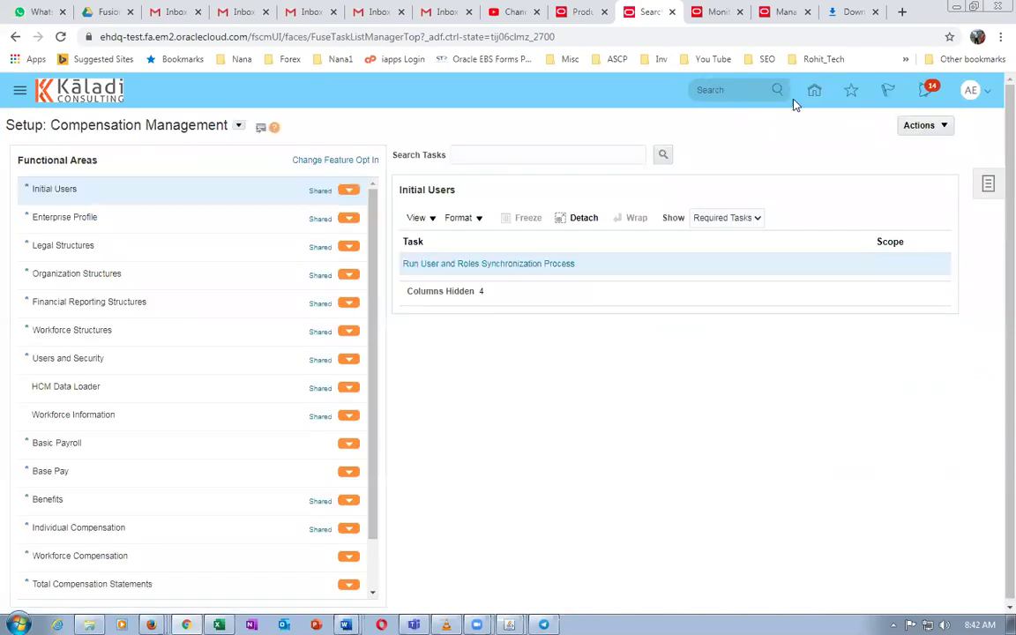
{"action": "left_click", "coordinate": [76, 94]}
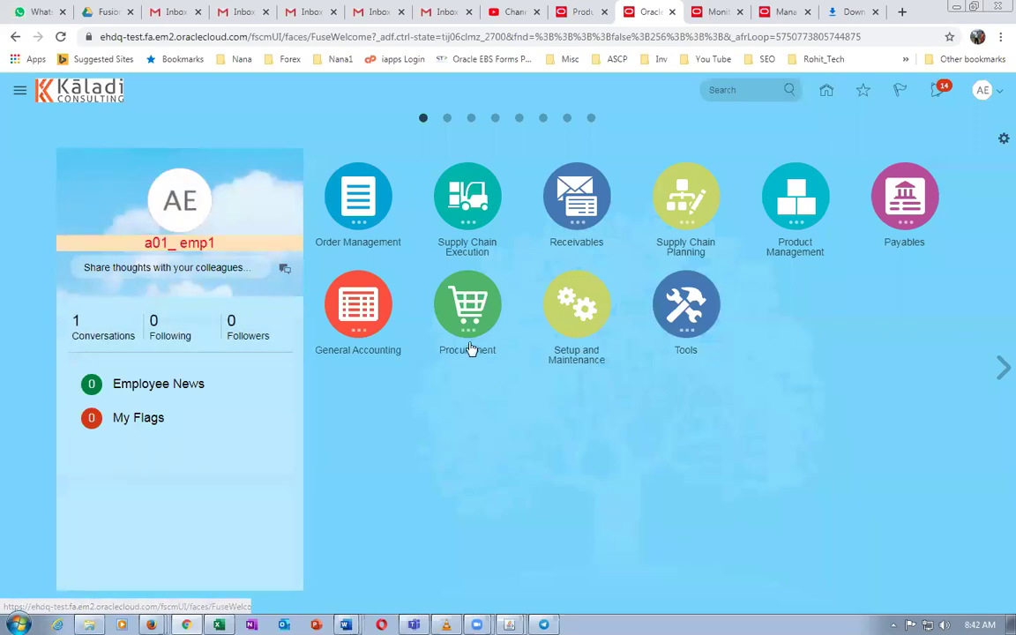
{"action": "left_click", "coordinate": [471, 344]}
{"action": "left_click", "coordinate": [362, 406]}
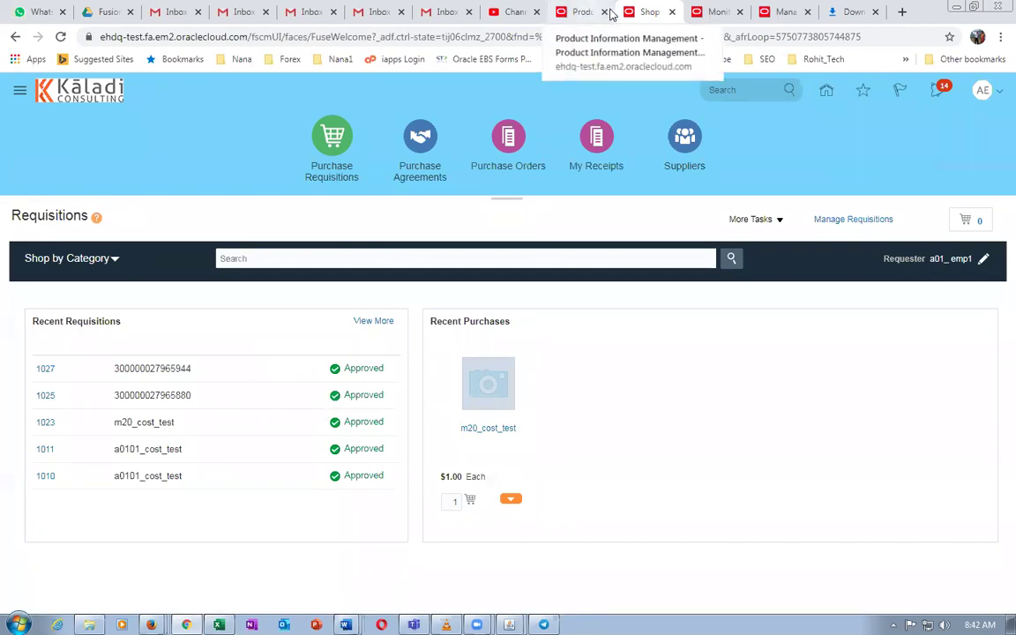
{"action": "left_click", "coordinate": [720, 13]}
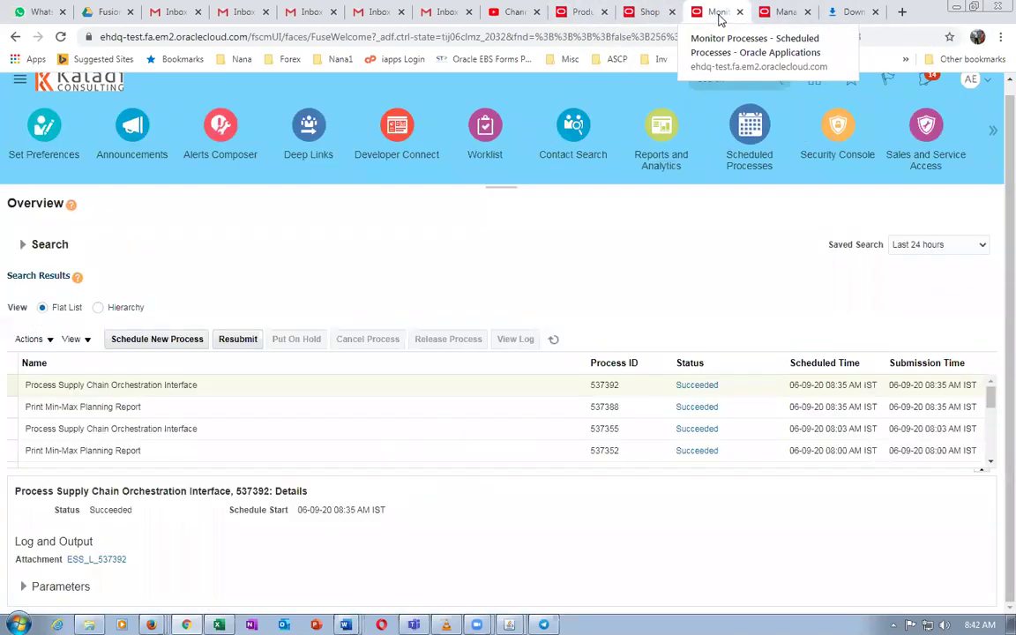
Refresh supply order details and check line 1.1's Buy documents show requisition 1027.
{"action": "left_click", "coordinate": [783, 13]}
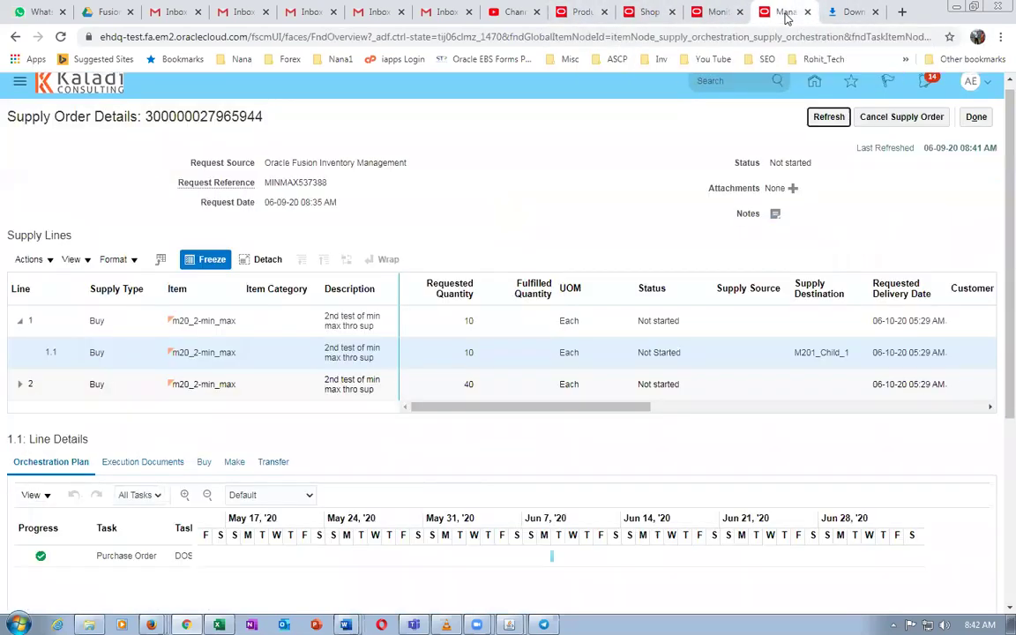
{"action": "left_click", "coordinate": [825, 118]}
{"action": "left_click", "coordinate": [696, 358]}
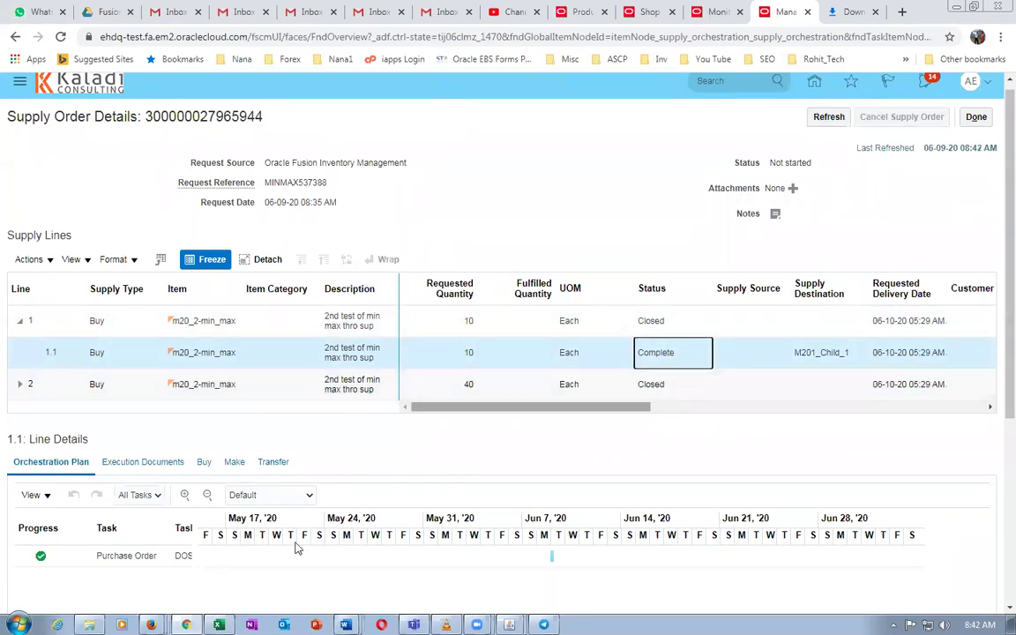
{"action": "left_click", "coordinate": [203, 464]}
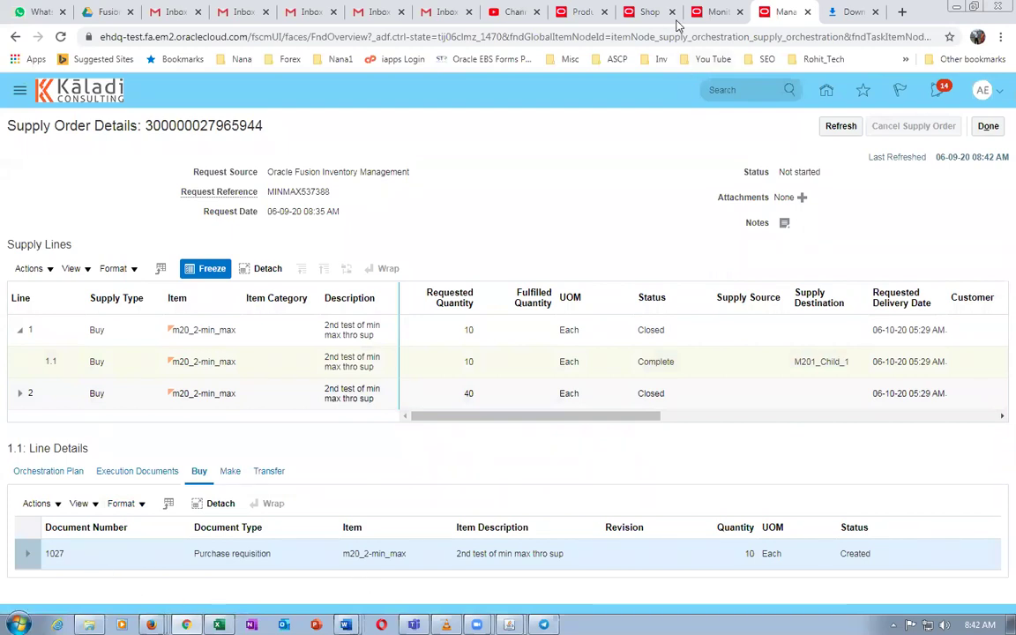
{"action": "left_click", "coordinate": [648, 11]}
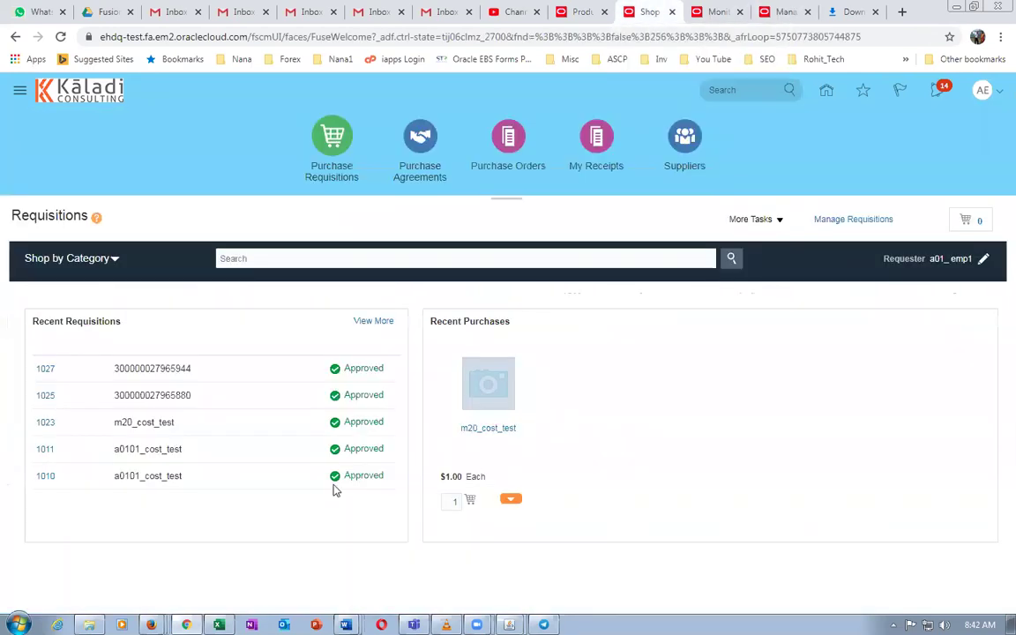
{"action": "left_click", "coordinate": [46, 369]}
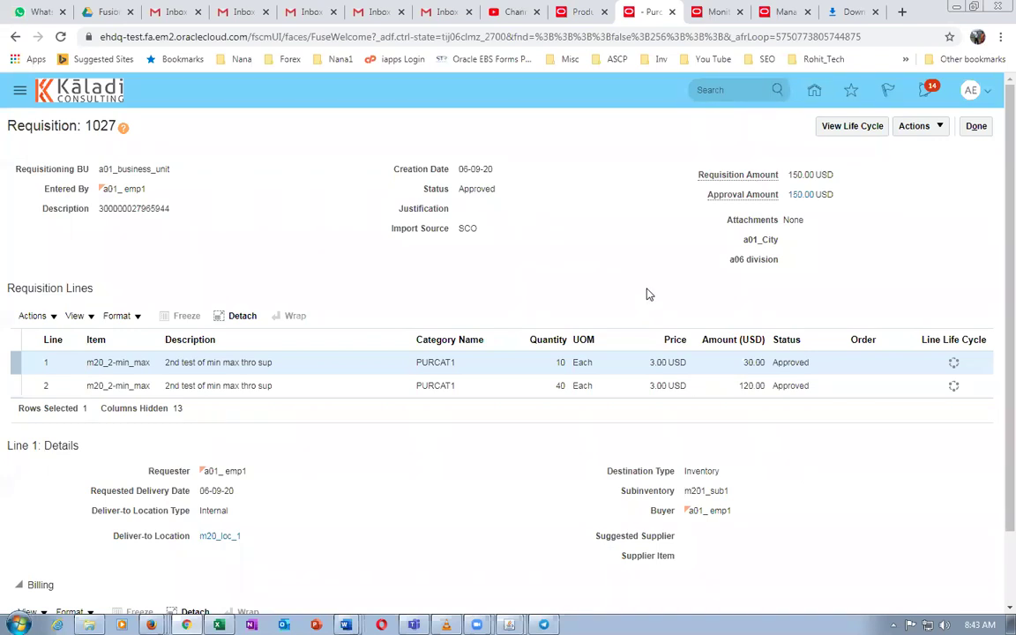
{"action": "left_click", "coordinate": [977, 127]}
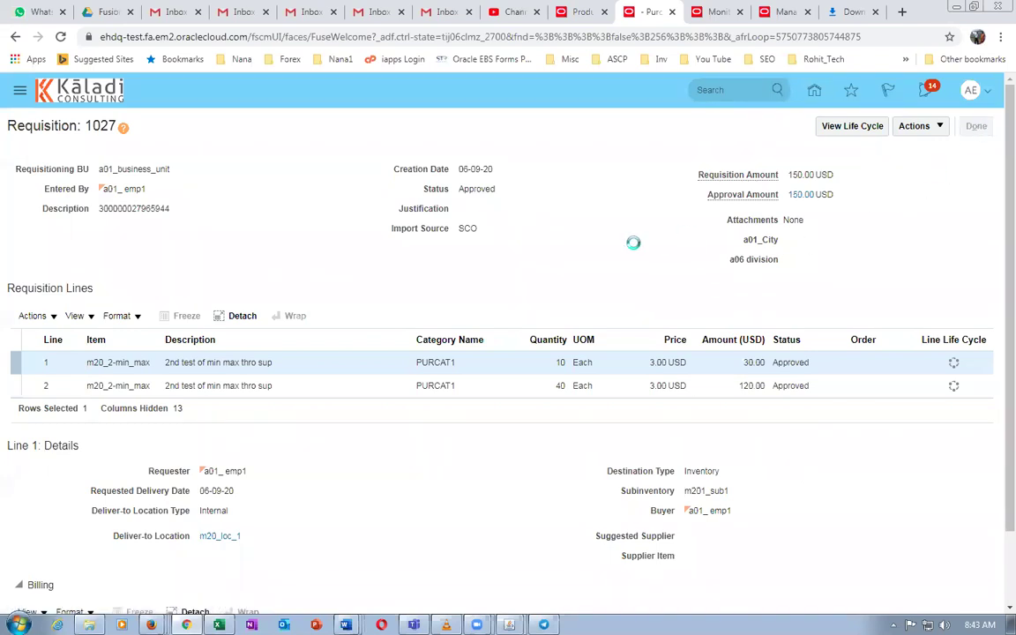